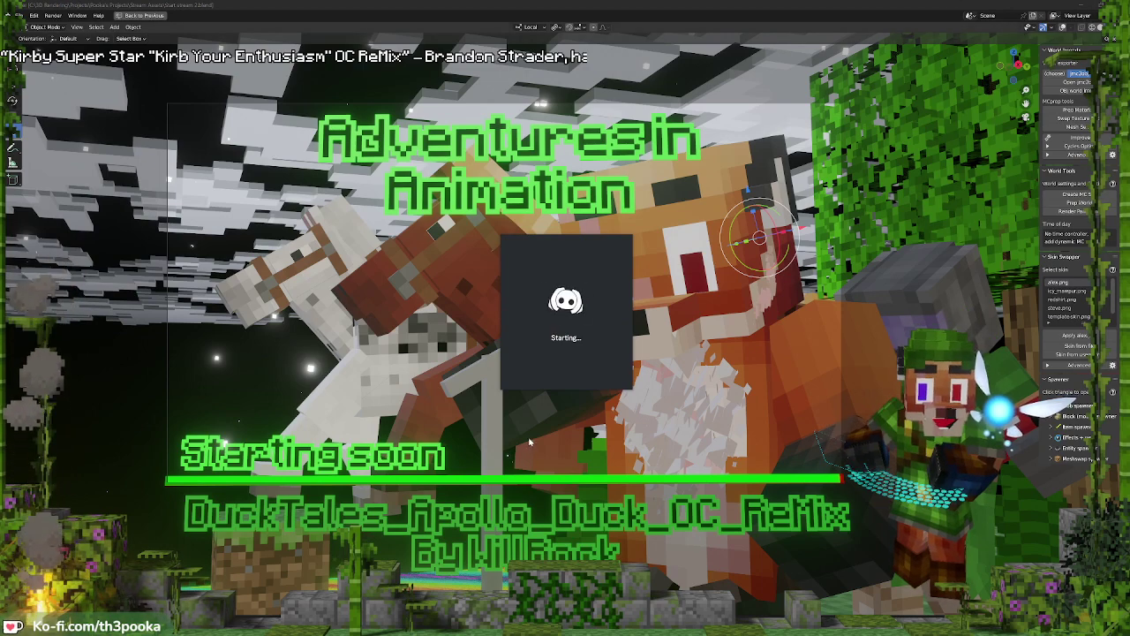
Open the recent project file SteamPunk Parts Store 4 FIXED.blend
click(20, 15)
mouse_move(40, 42)
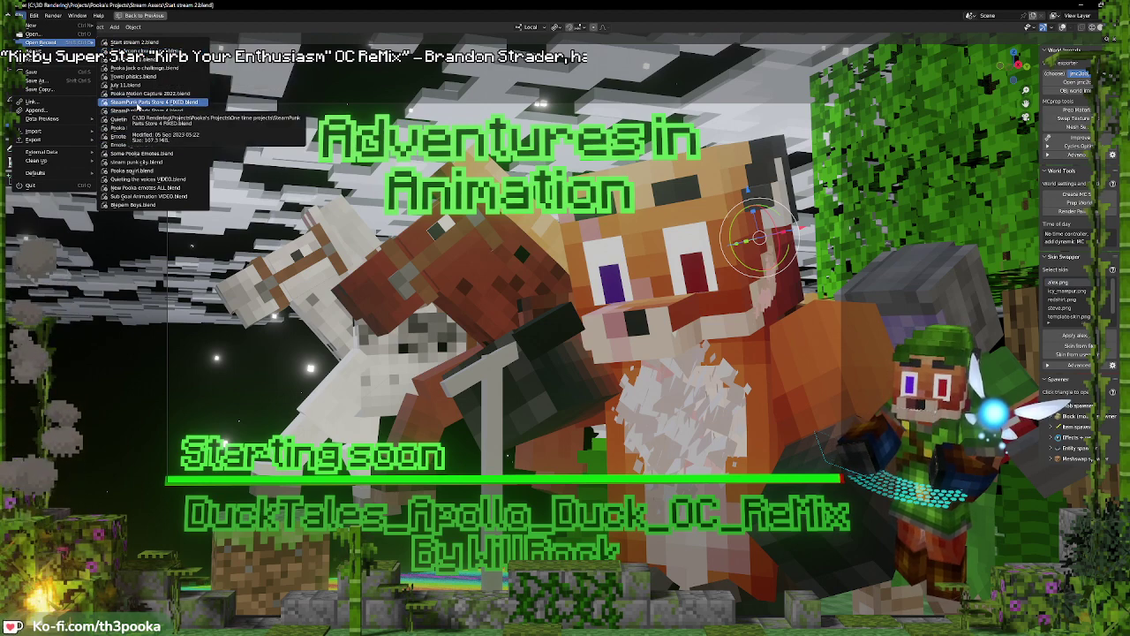
click(137, 102)
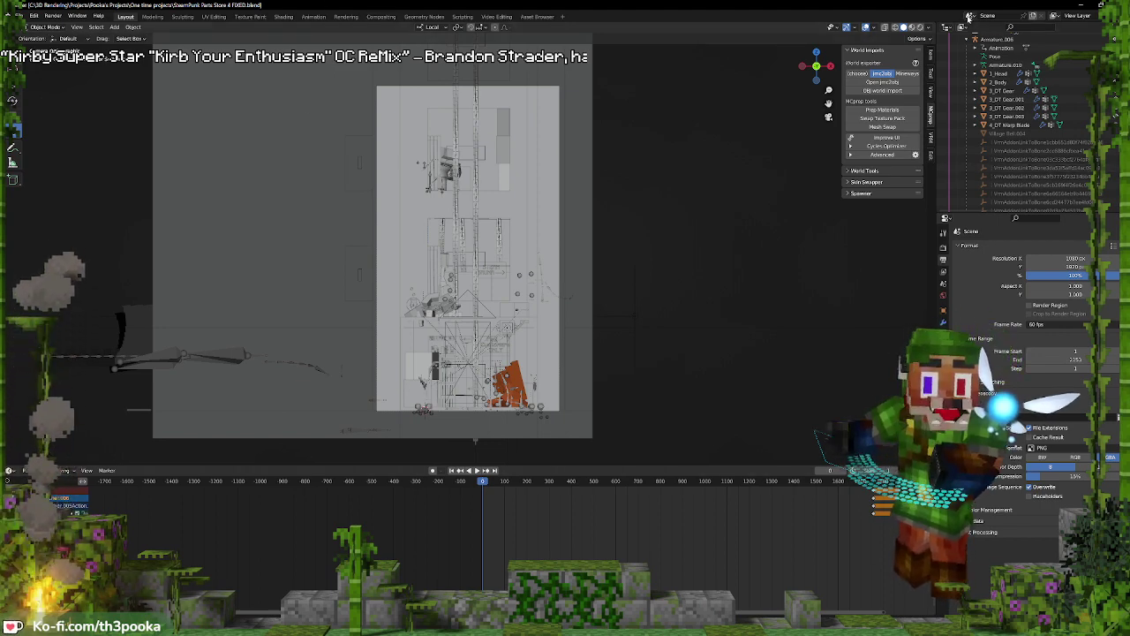
Preview the store animation in Material Preview shading, then return the playhead to frame 0
click(910, 27)
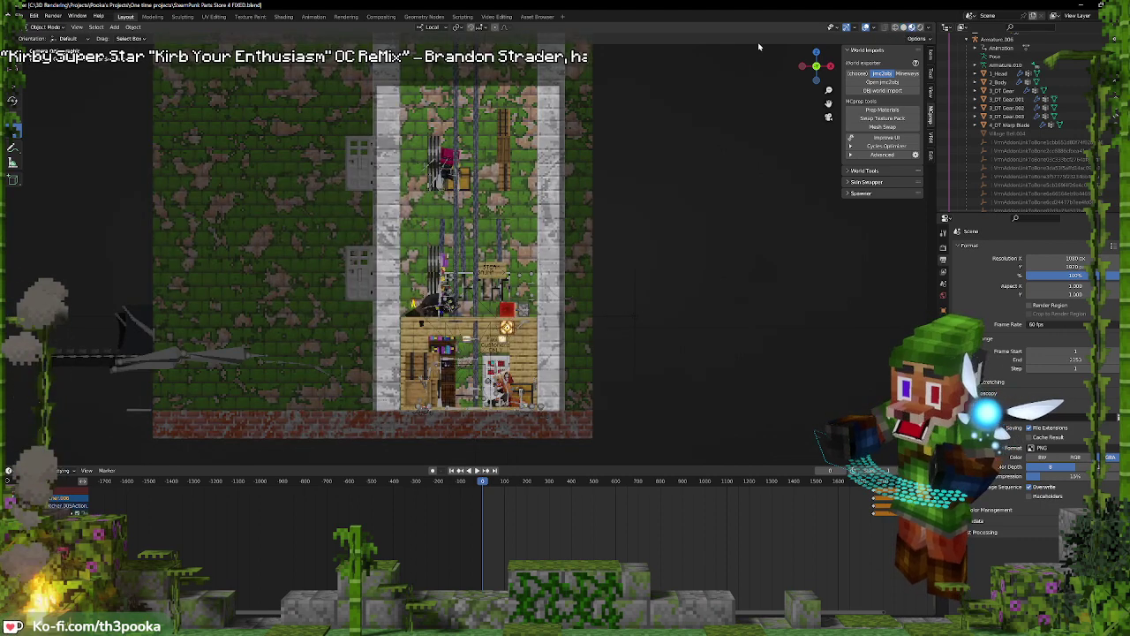
key(space)
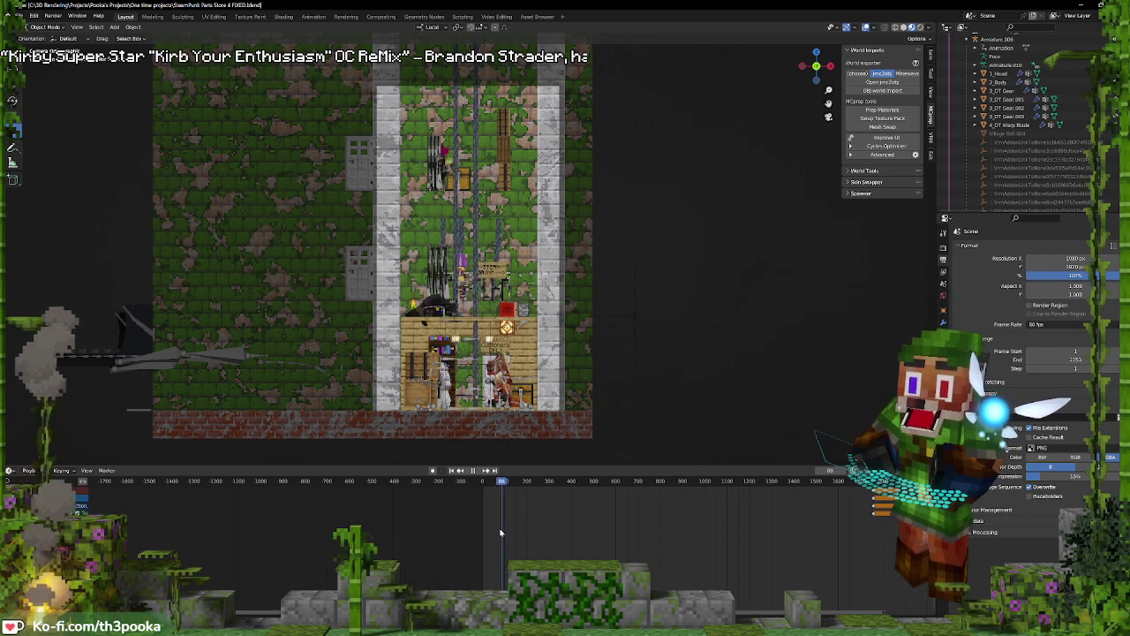
click(488, 531)
drag(488, 528, 469, 526)
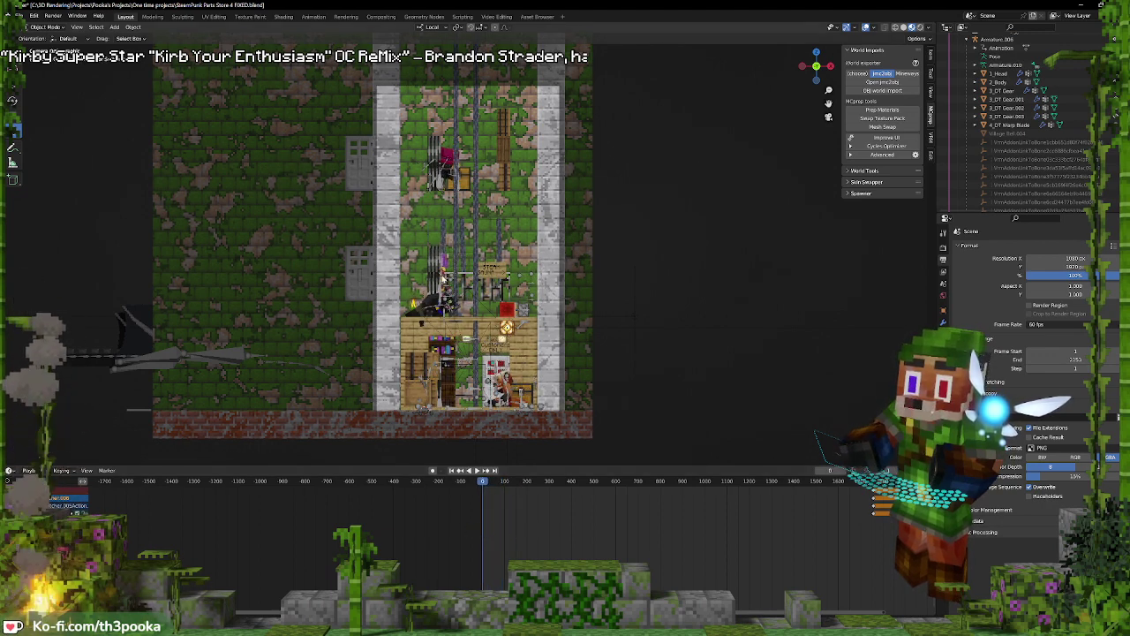
Select the human character's rig on the floor above the shop and shift all its keyframes about 80 frames later
click(442, 278)
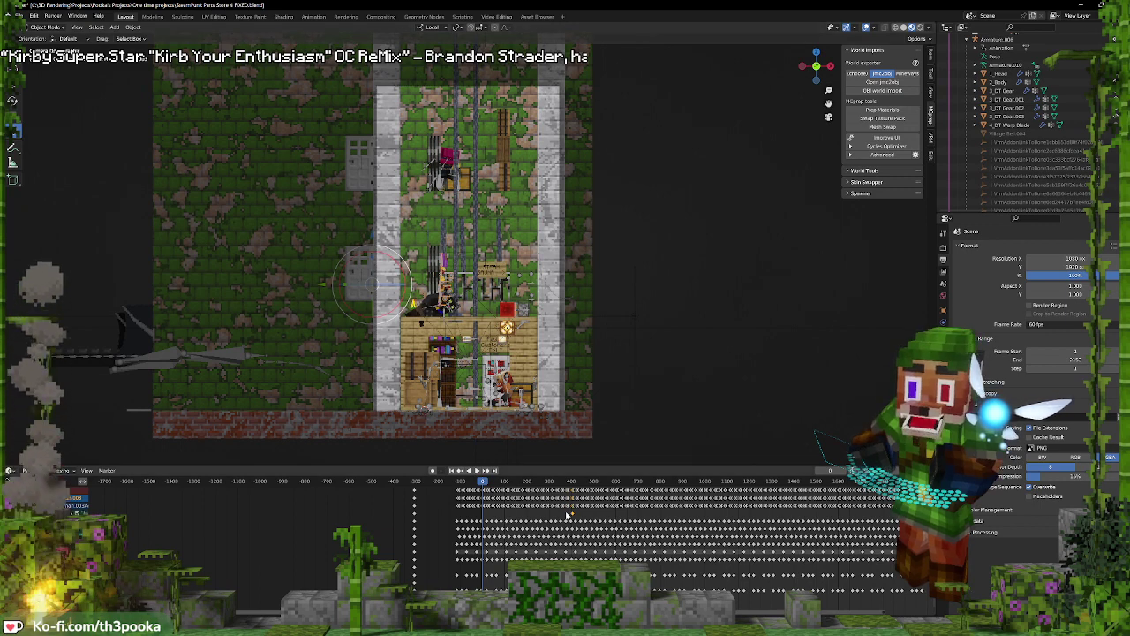
key(g)
click(572, 514)
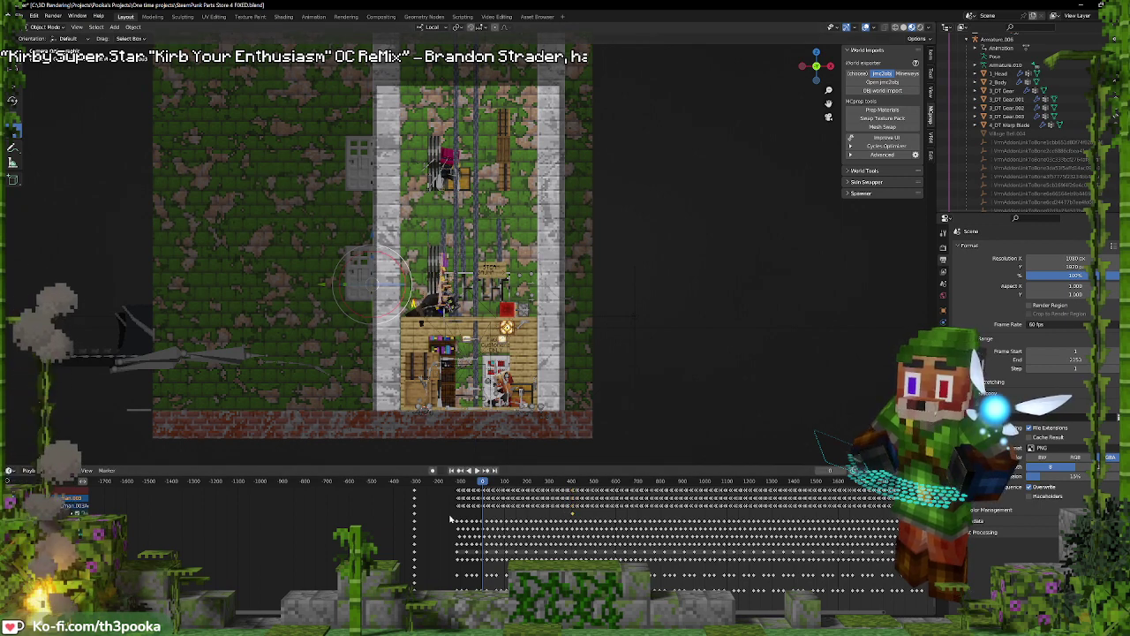
key(a)
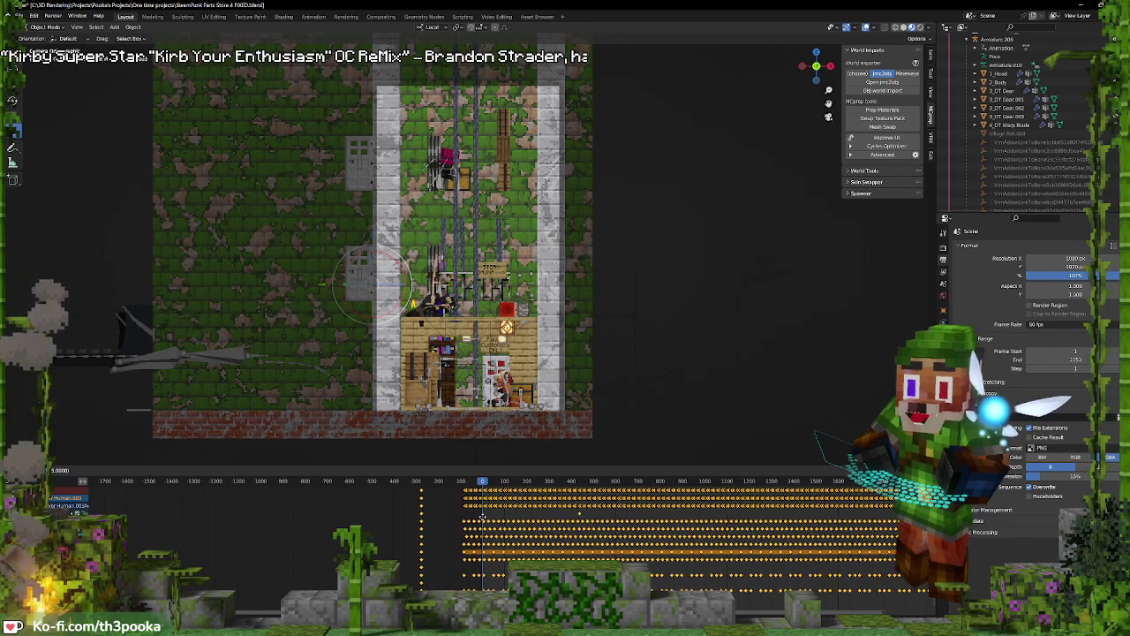
drag(485, 519, 496, 521)
Play back the retimed animation, switch the viewport to Rendered shading, and return to frame 0
key(space)
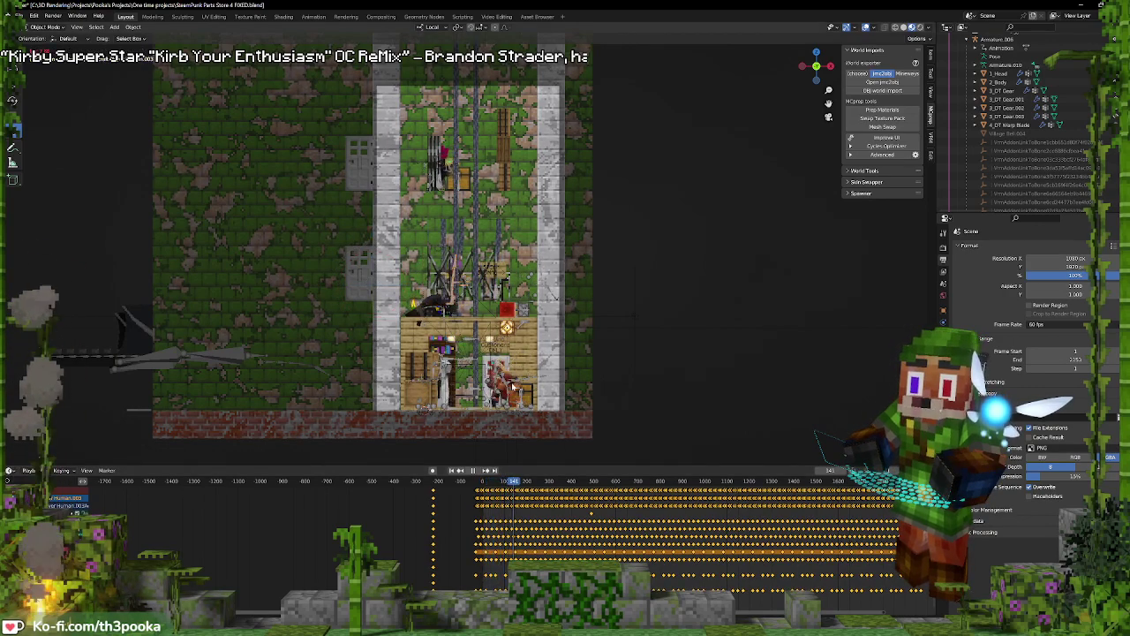
click(921, 26)
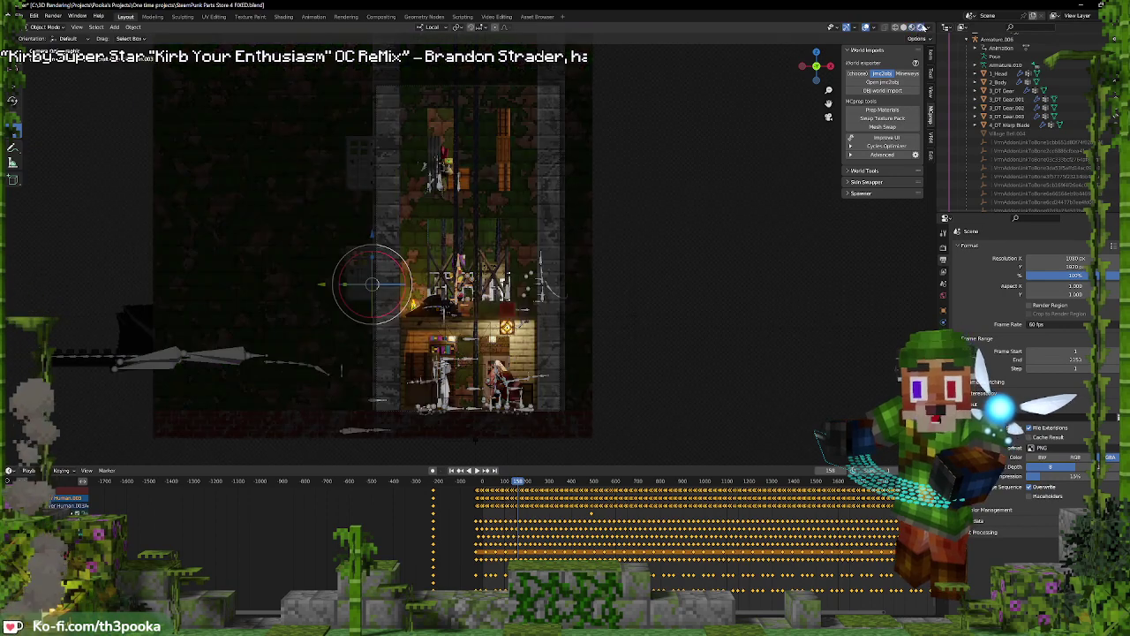
shift+right_drag(477, 516, 472, 516)
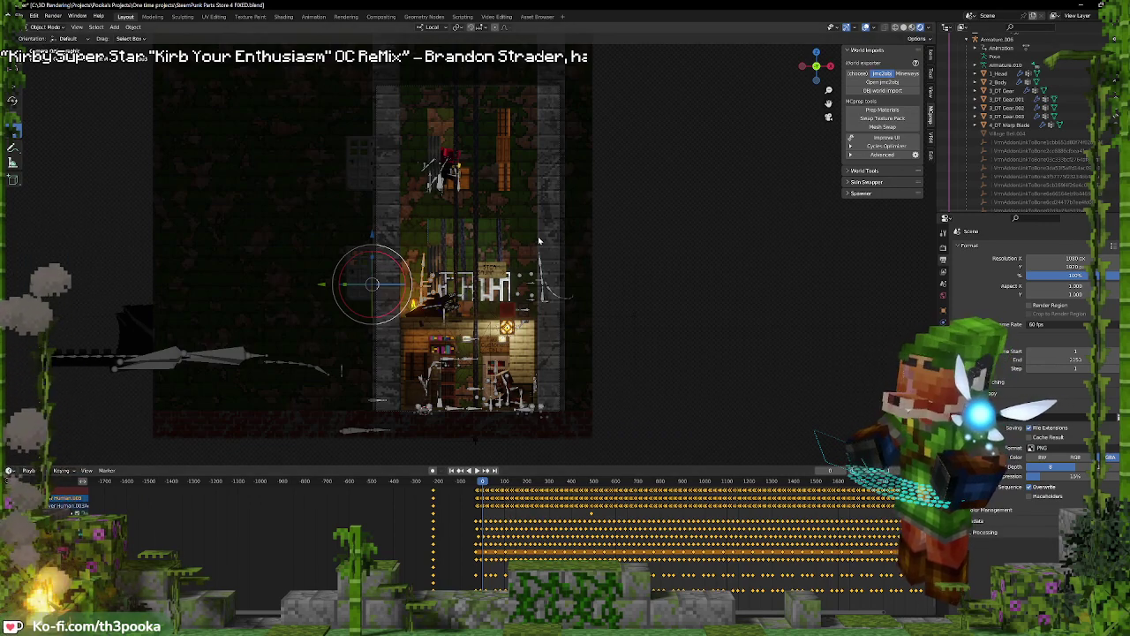
Select the armature of the green-skinned character by the stone wall on the upper floor and frame it closely in Object Mode
key(ctrl+Tab)
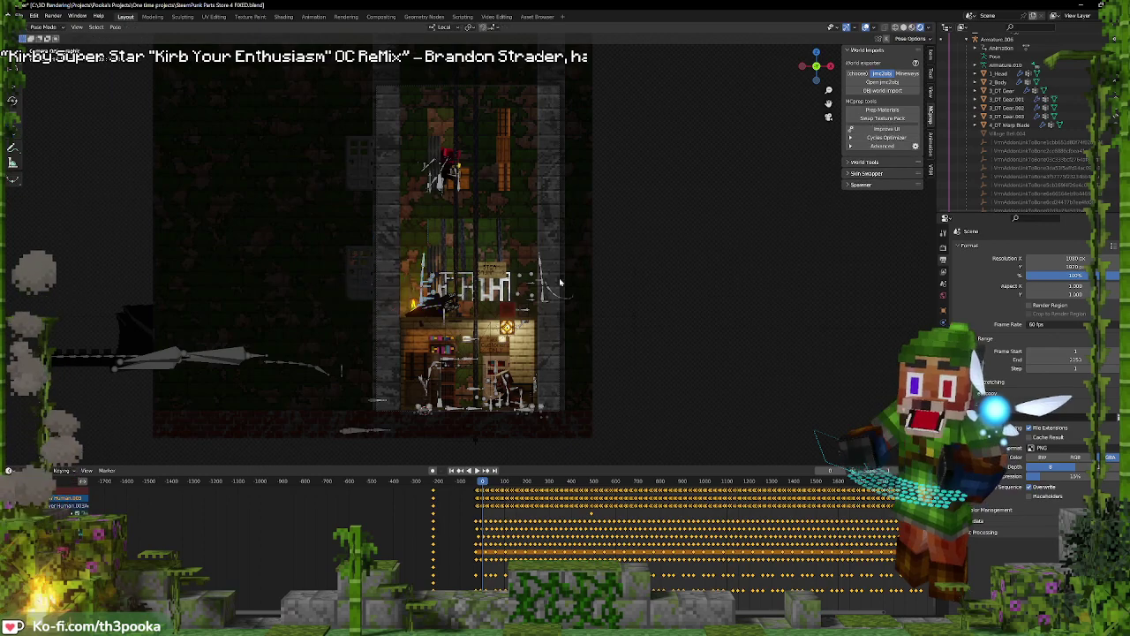
key(ctrl+Tab)
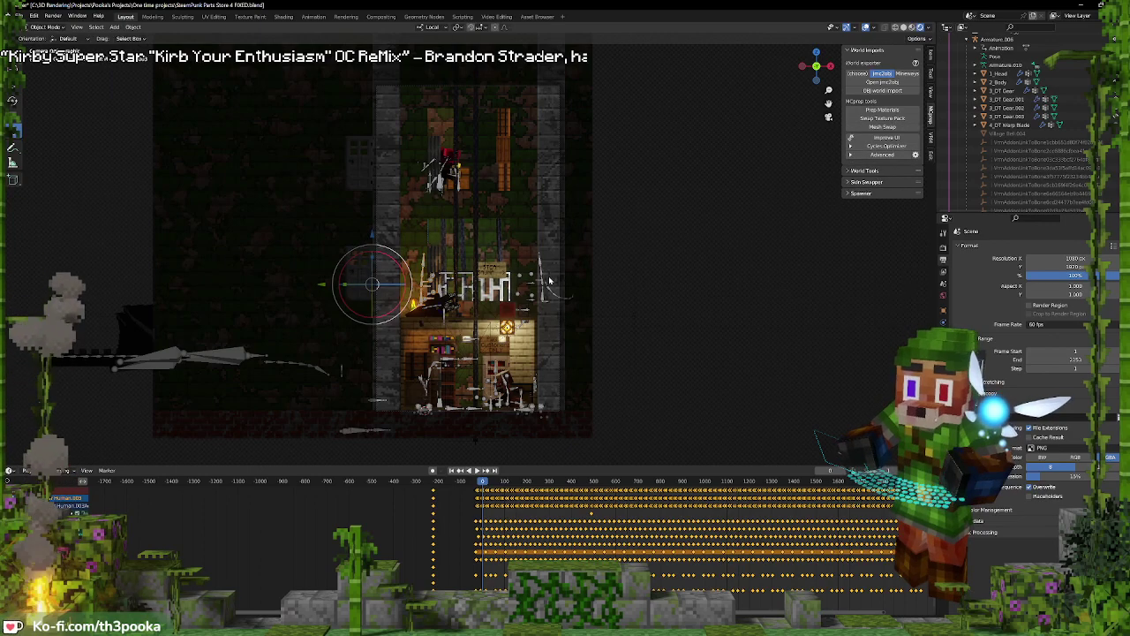
shift+right_click(543, 280)
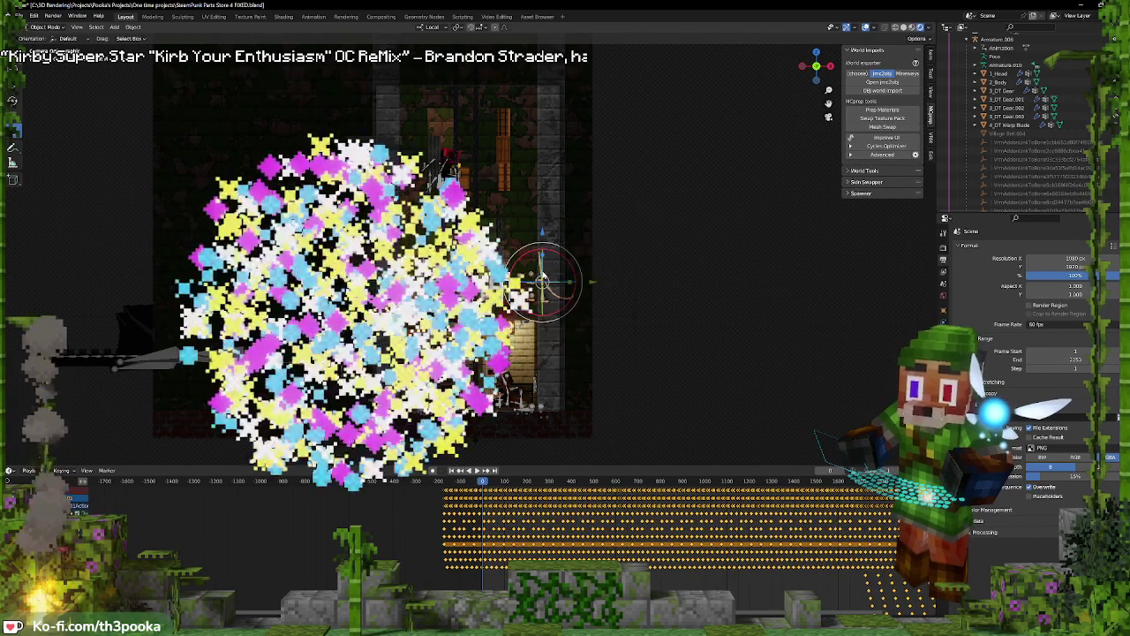
middle_drag(543, 275, 428, 282)
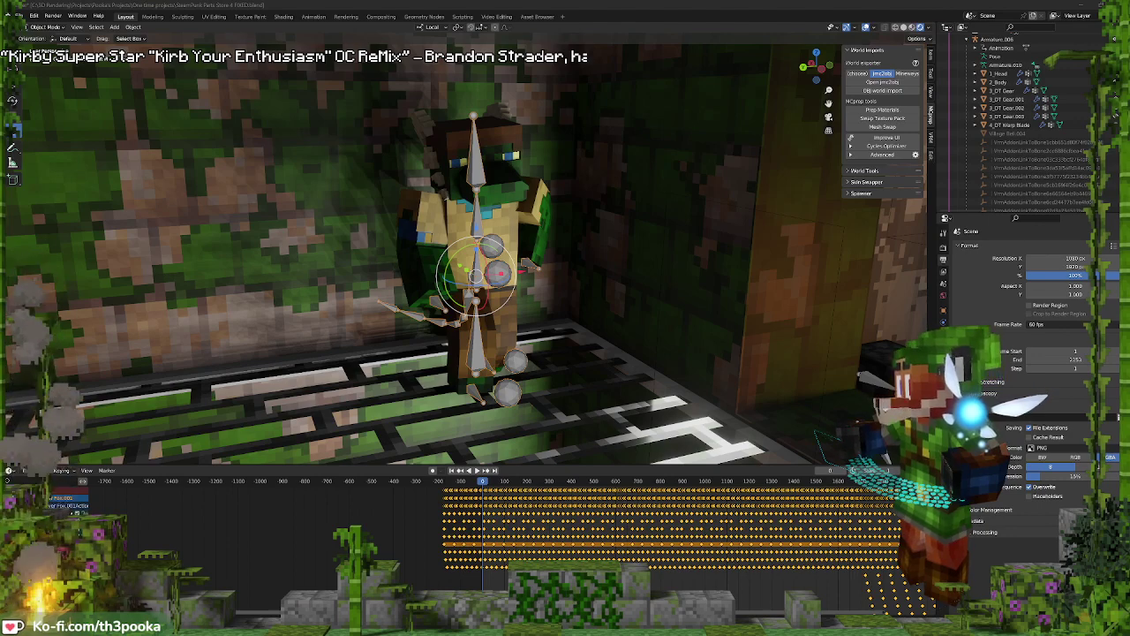
key(alt+Tab)
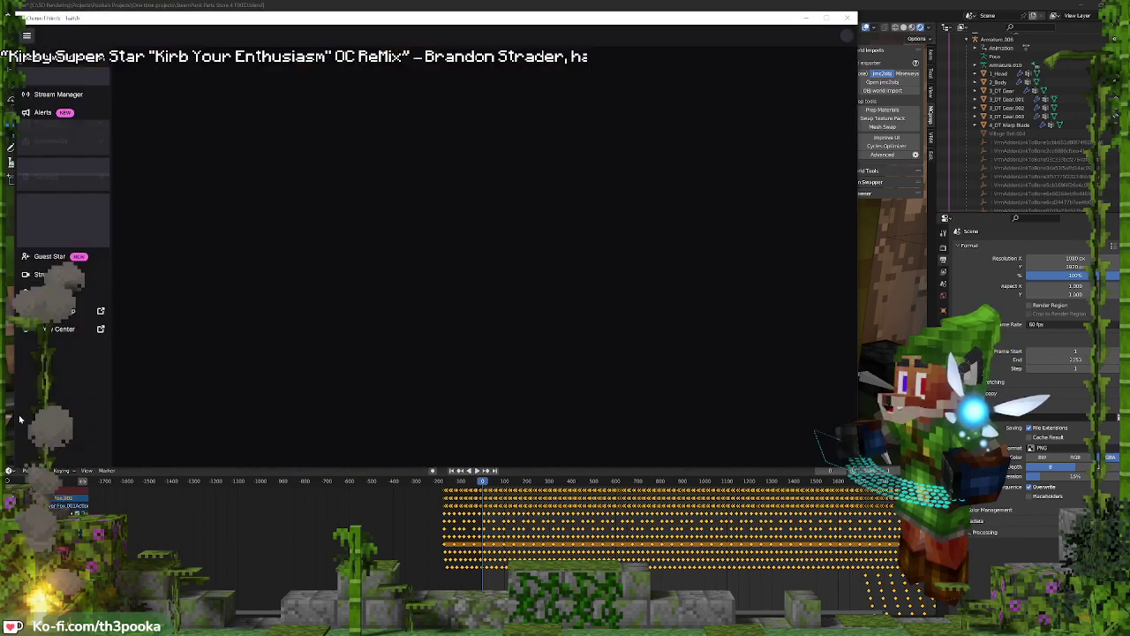
key(alt+Tab)
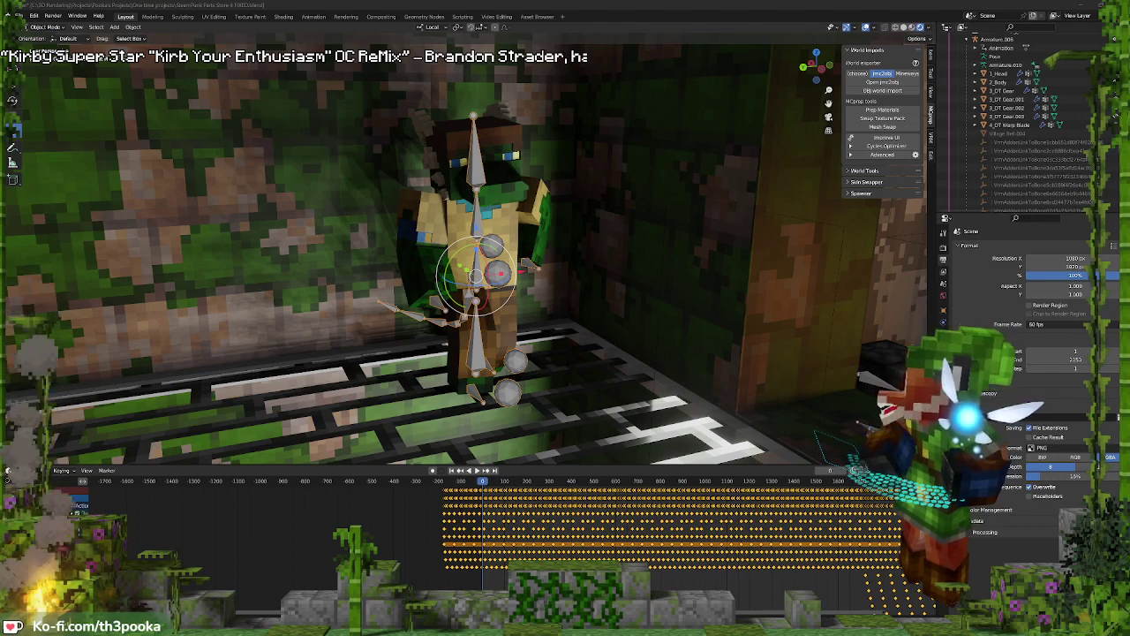
key(alt+Tab)
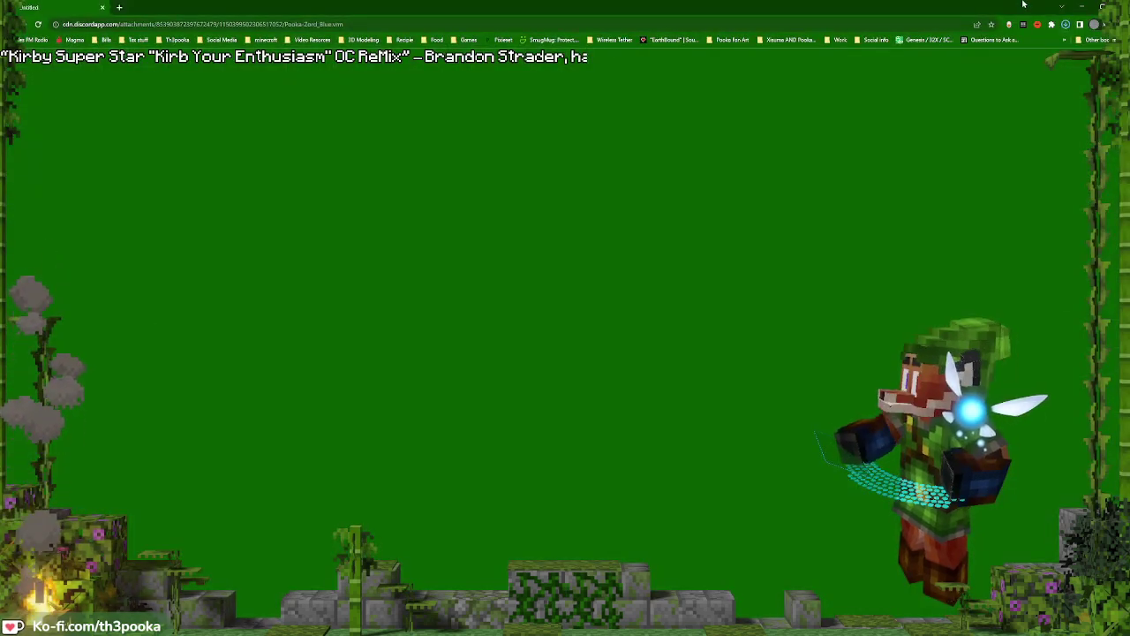
click(1083, 7)
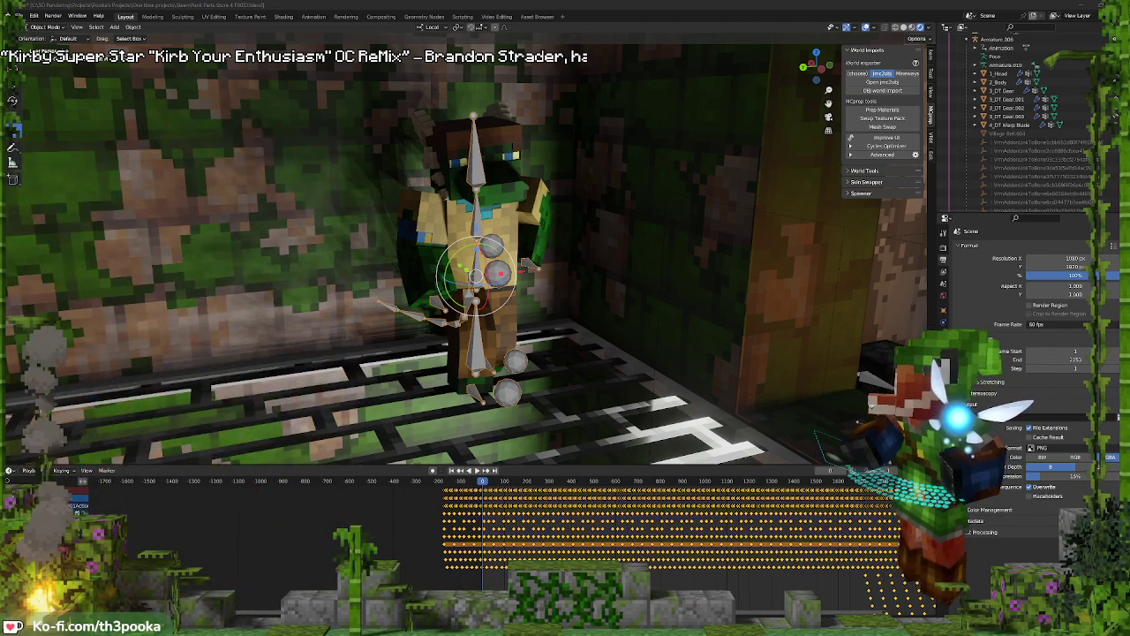
key(F12)
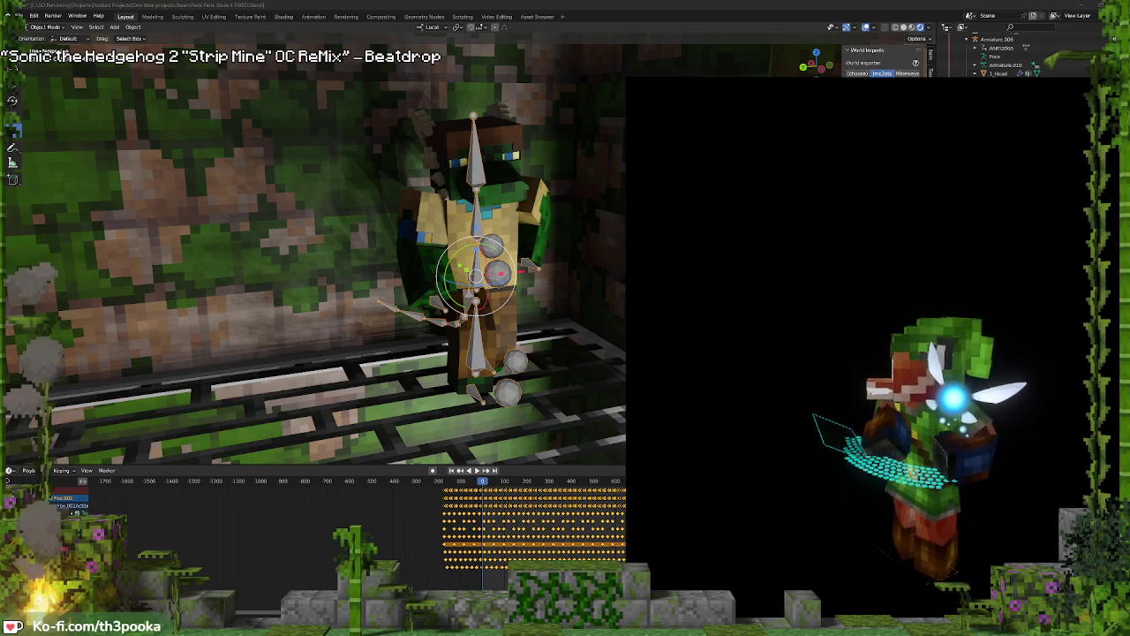
Switch to the web browser, bring up the downloaded Pooka-Zord_Blue.vrm from the recent downloads, and return to Blender
key(alt+Tab)
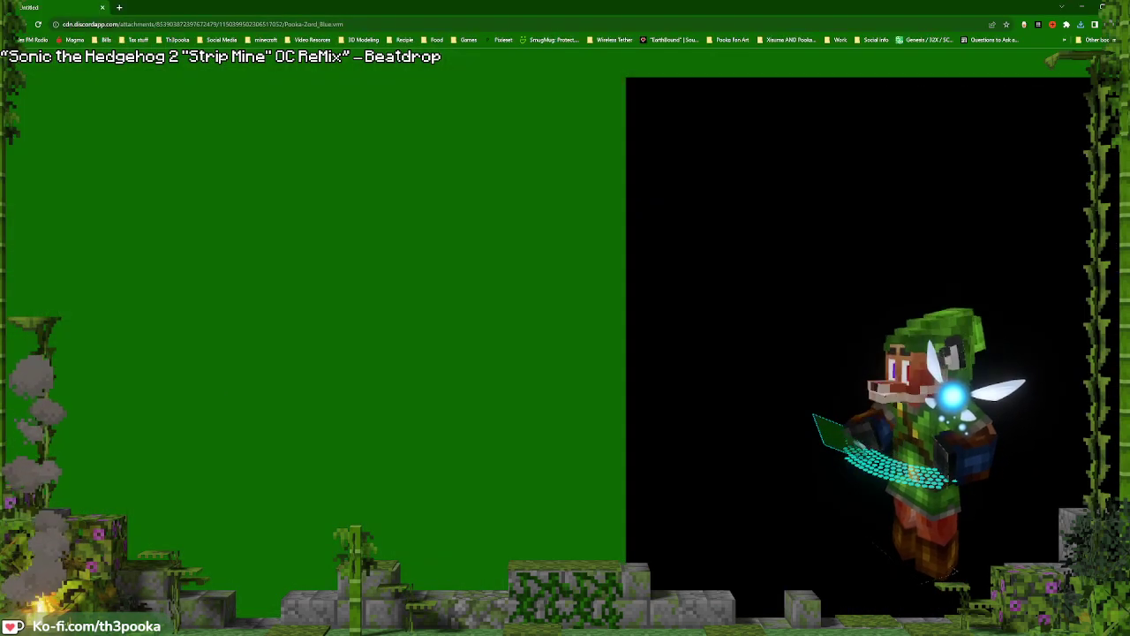
click(1081, 25)
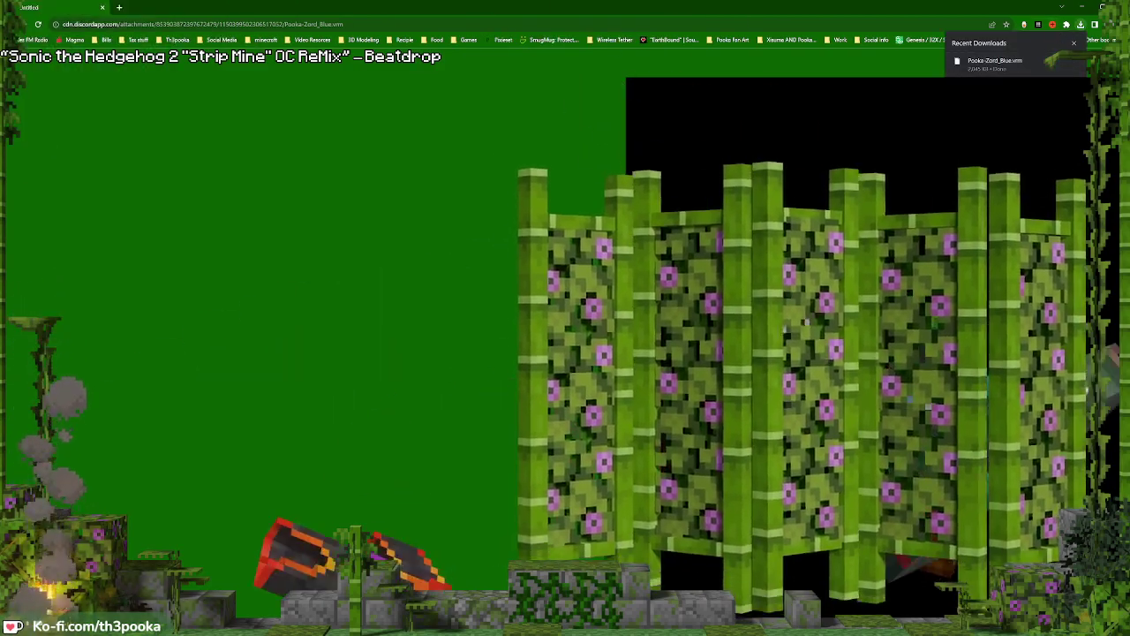
click(1050, 60)
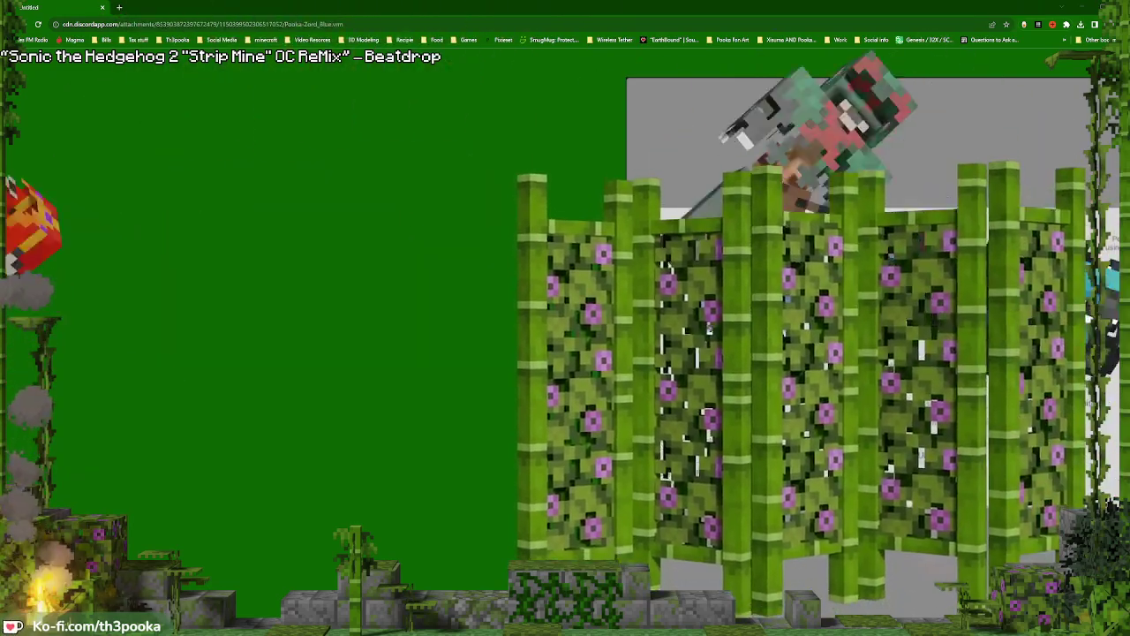
key(alt+Tab)
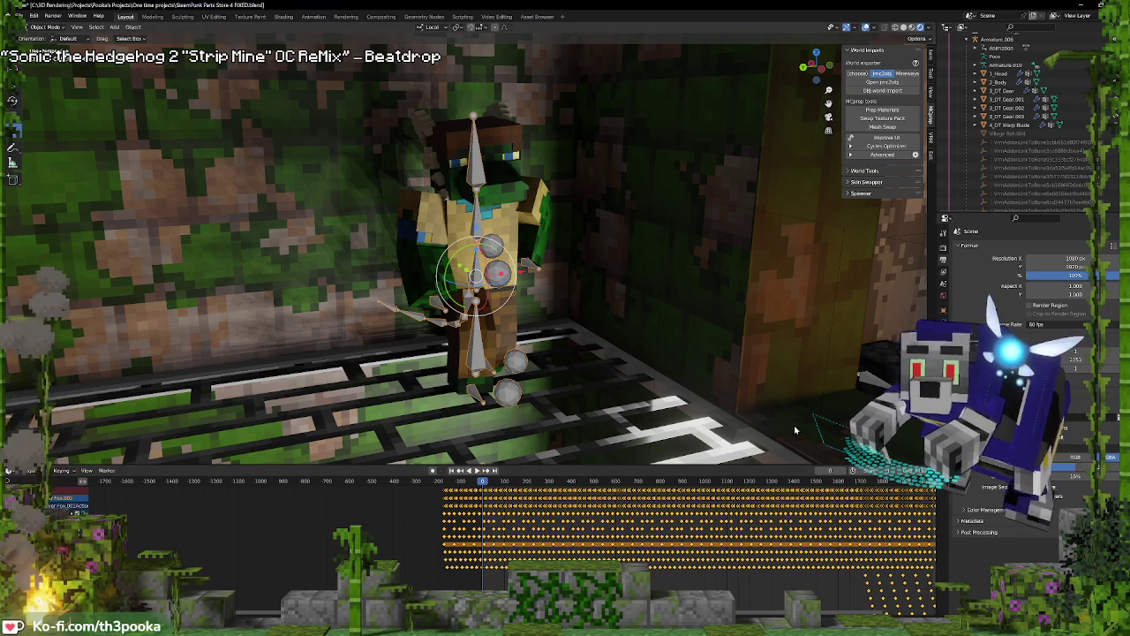
Inspect the green-skinned character's mesh and bones around the waist, leaving its armature selected in Object Mode
middle_drag(458, 332, 550, 290)
scroll(584, 313, up, 2)
key(ctrl+Tab)
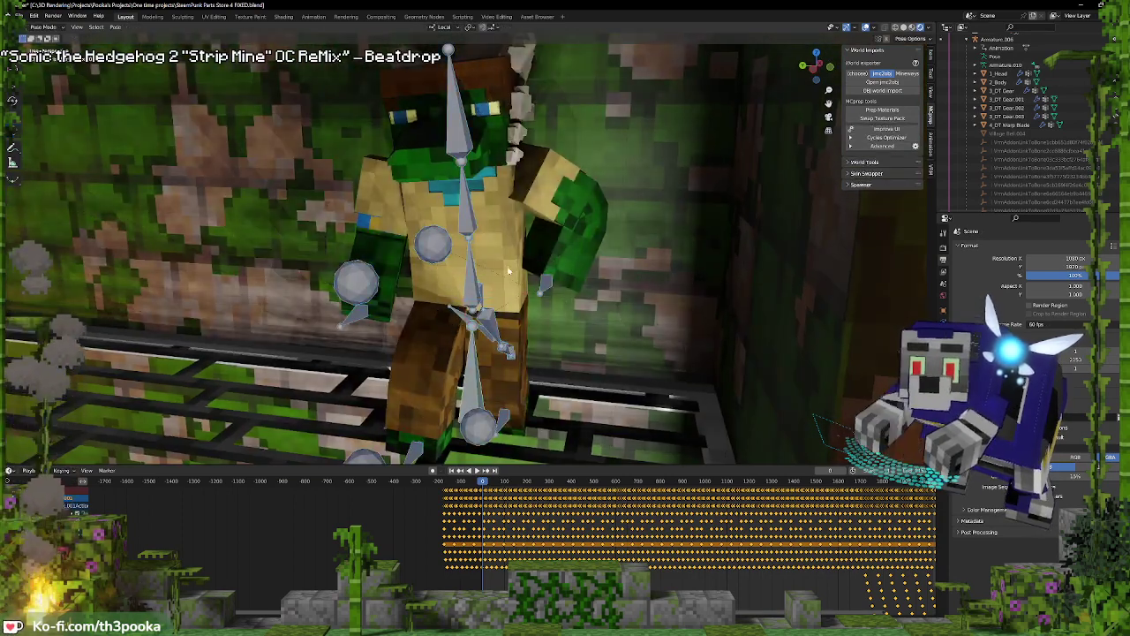
key(ctrl+Tab)
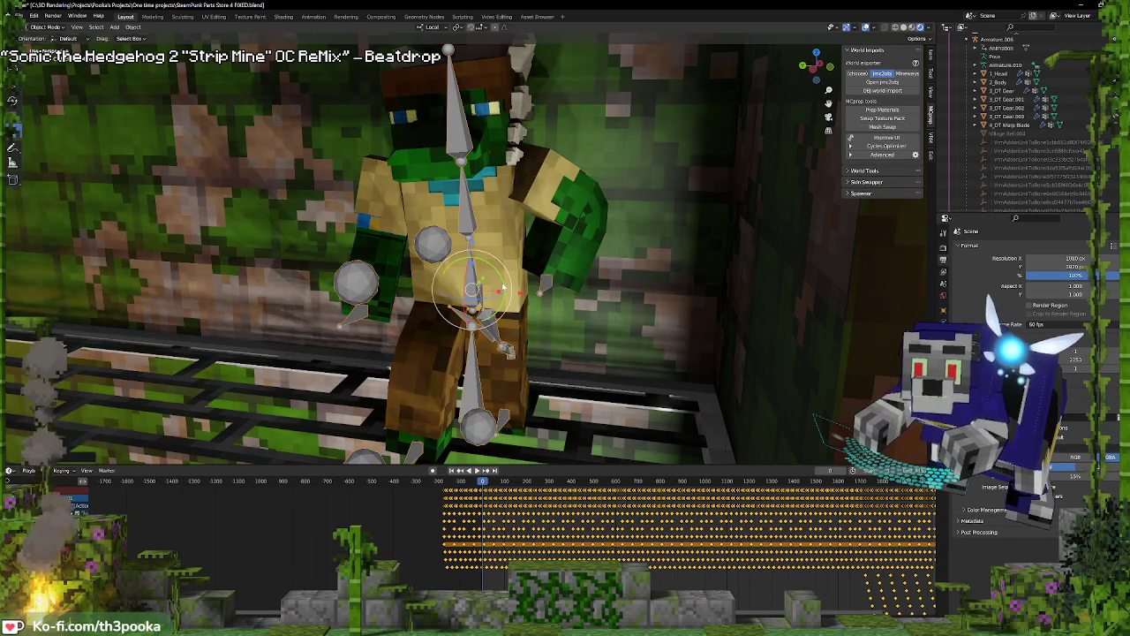
click(524, 239)
middle_drag(583, 226, 548, 229)
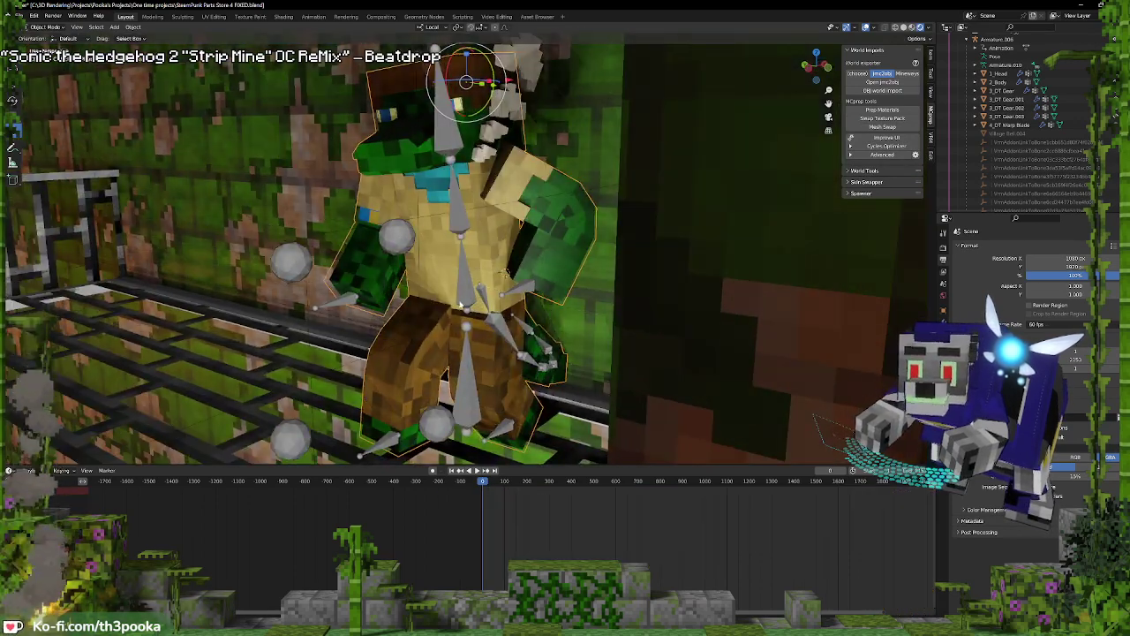
click(549, 289)
middle_drag(550, 289, 550, 264)
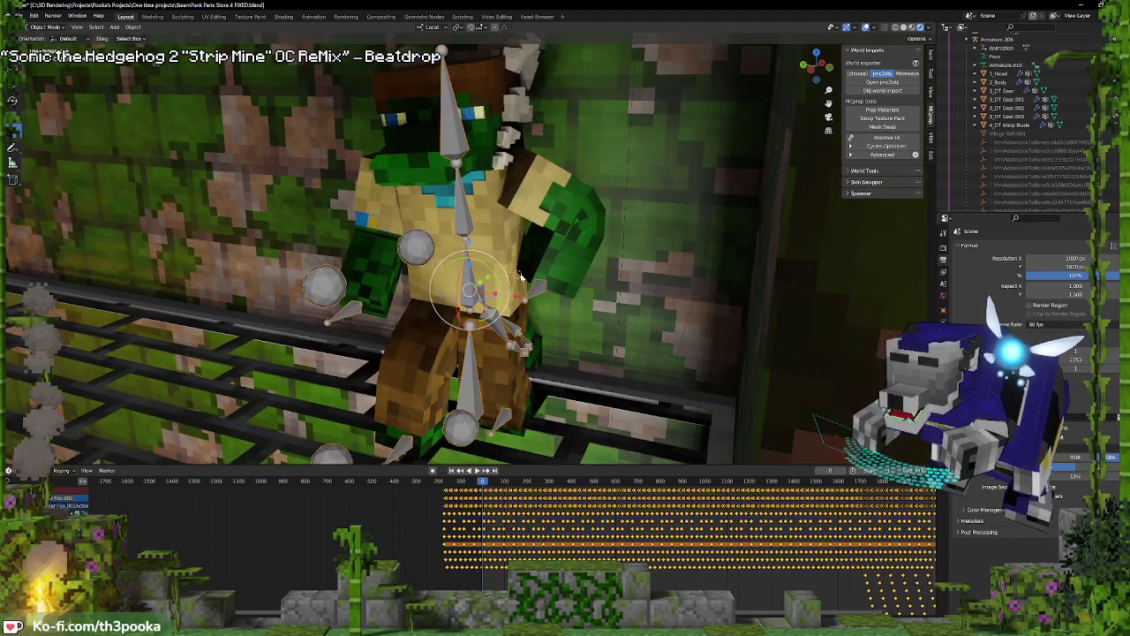
key(shift+a)
mouse_move(516, 281)
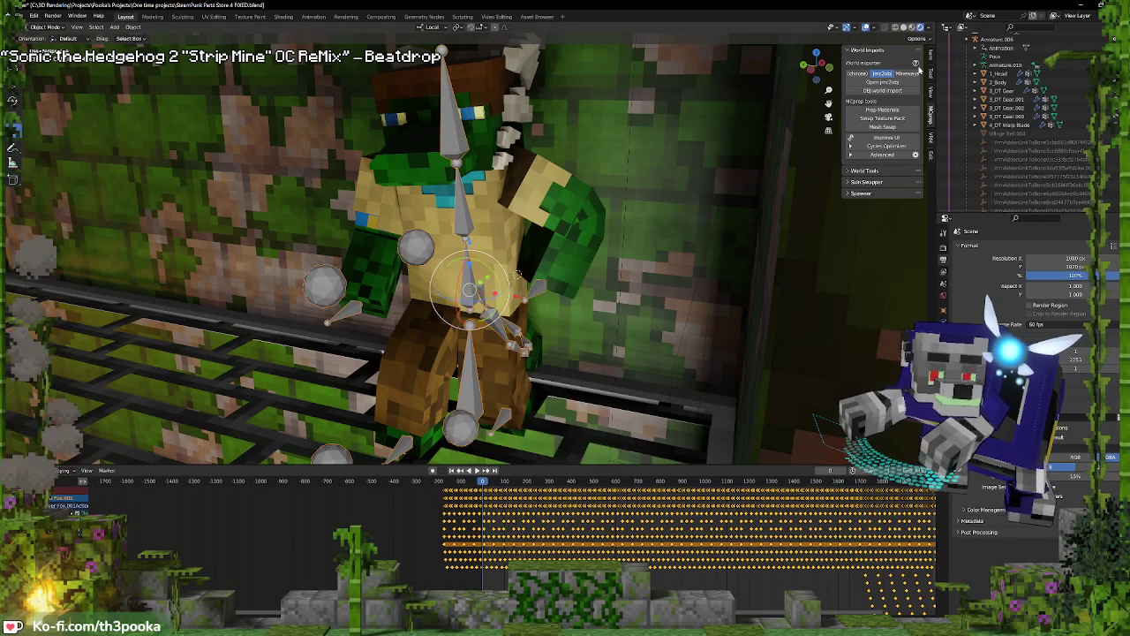
Make the fourth subcollection under Customers the active collection for new objects
scroll(1009, 110, up, 5)
click(967, 175)
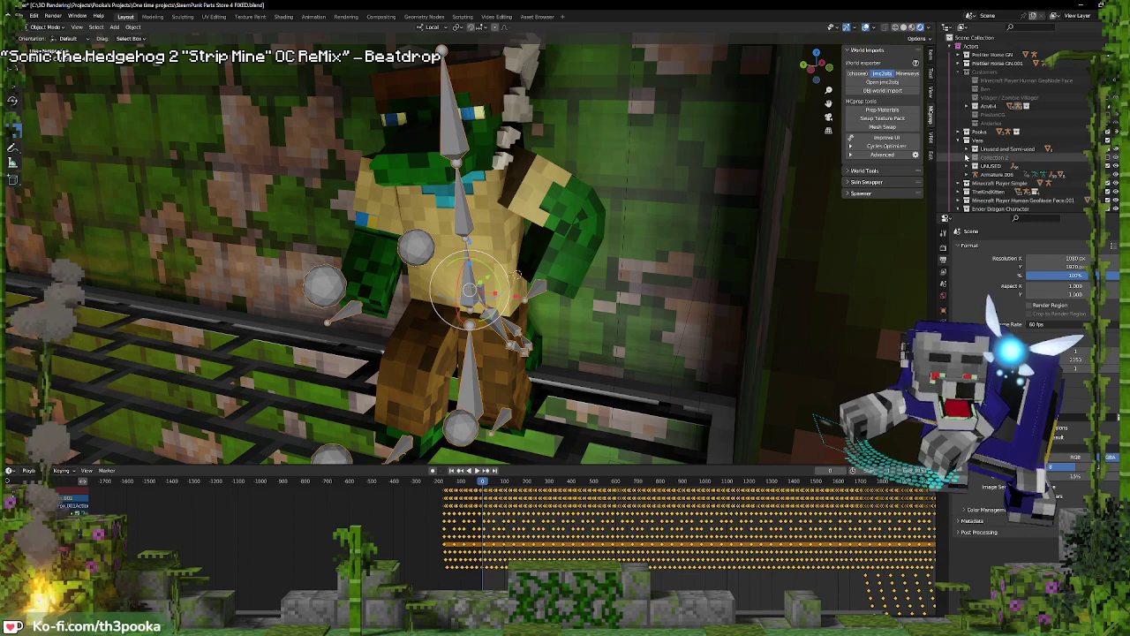
click(958, 140)
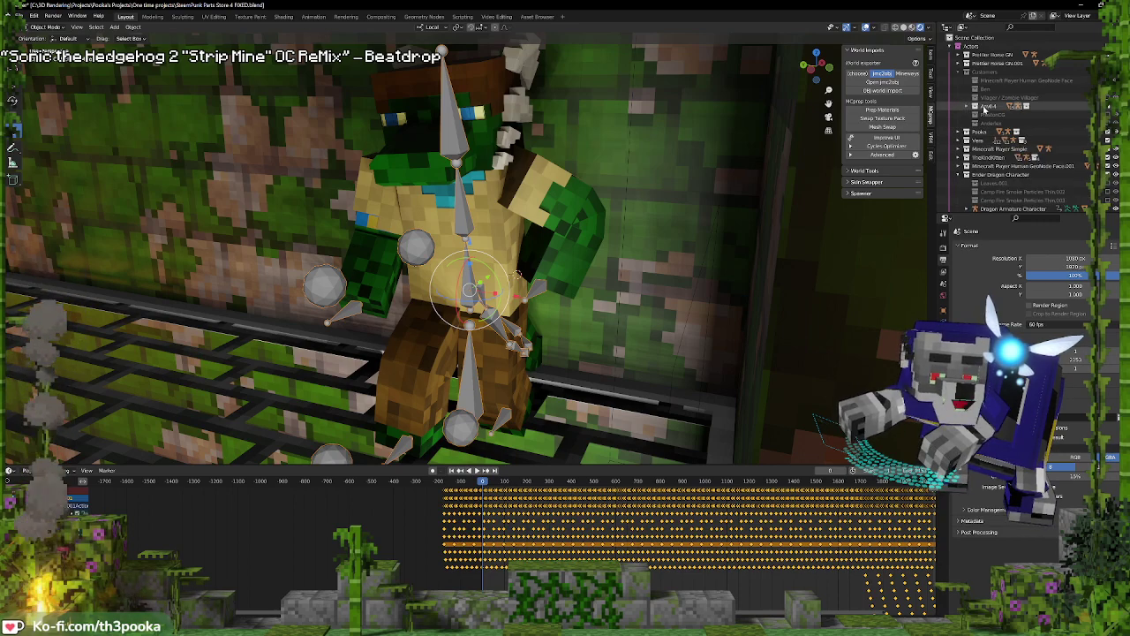
click(985, 106)
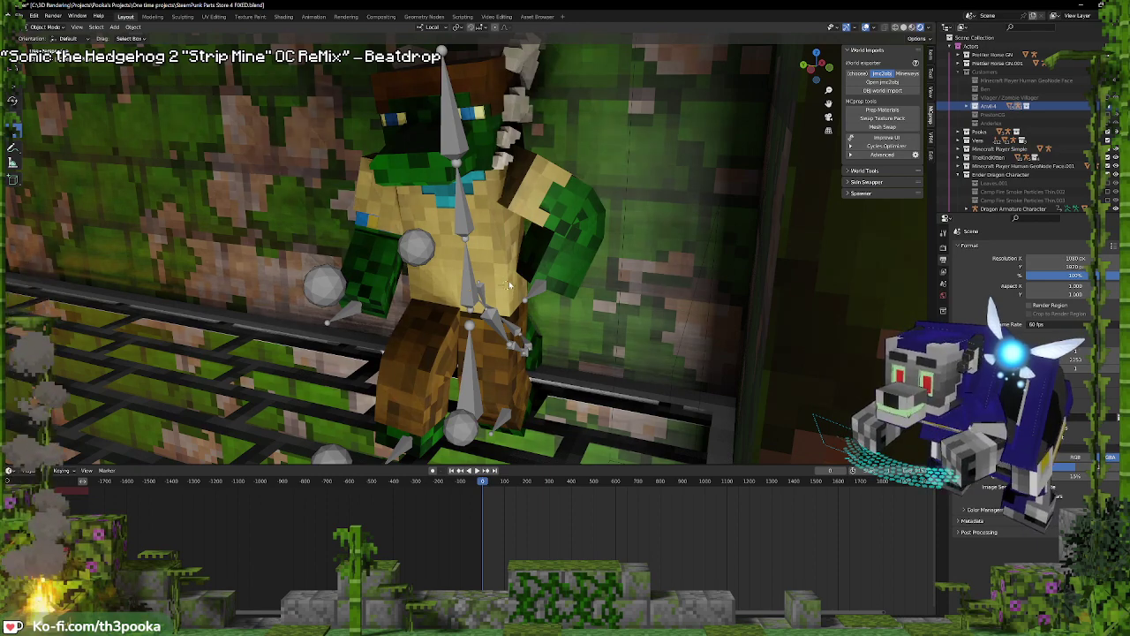
Add a cube in front of the green-skinned character and scale its mesh down in Edit Mode to roughly the torso's width
key(shift+a)
mouse_move(510, 282)
click(557, 291)
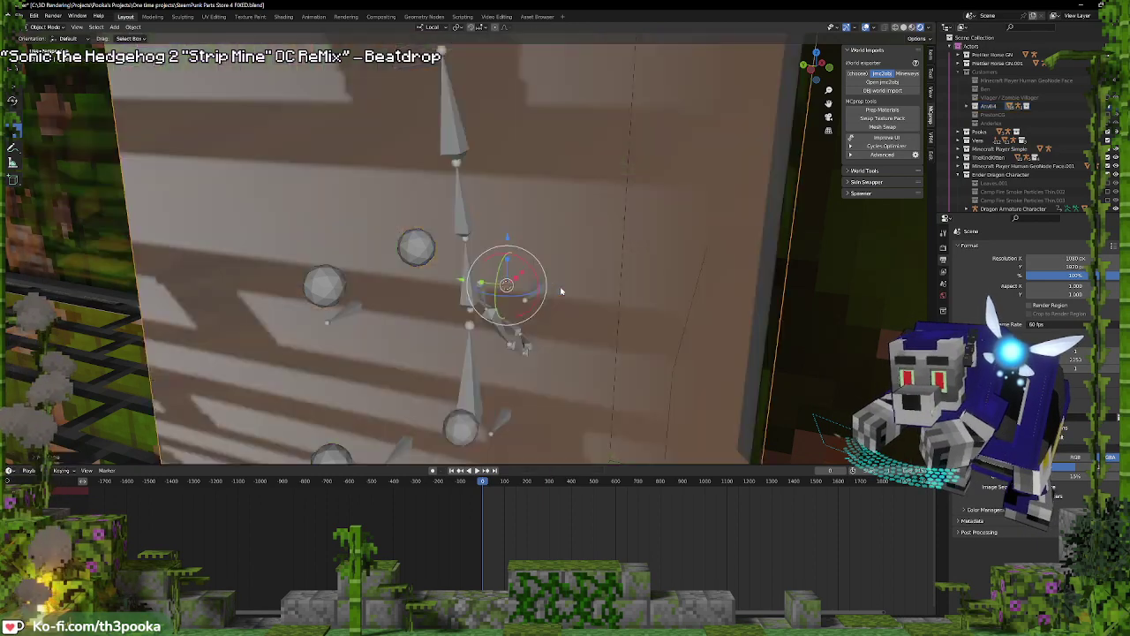
key(Tab)
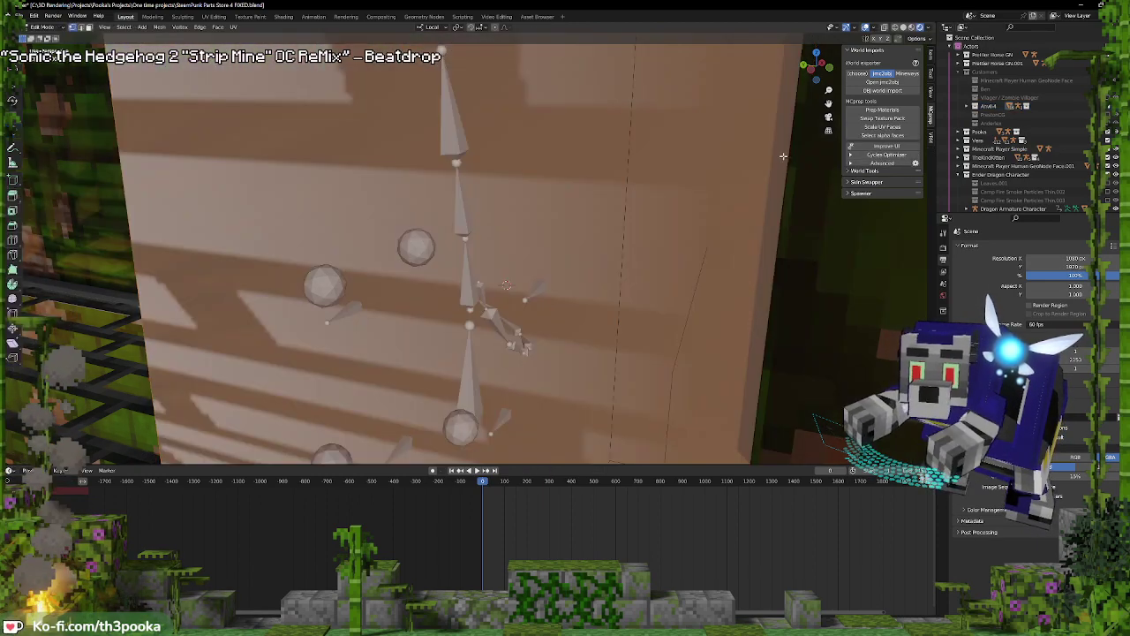
key(s)
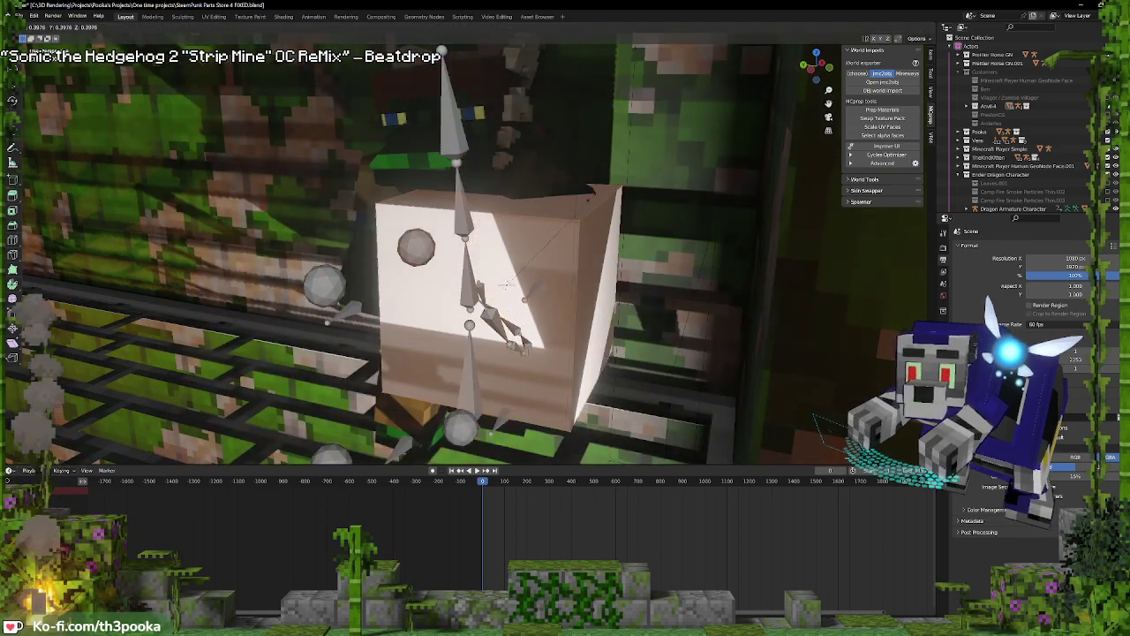
click(546, 236)
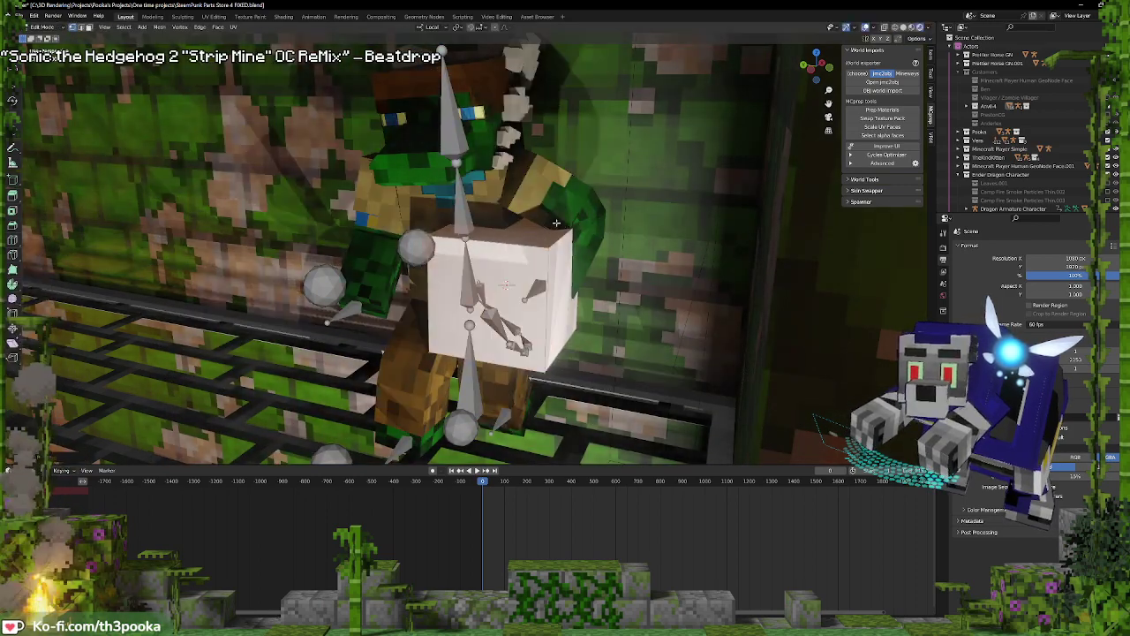
Return to Object Mode and move the cube against the green-skinned character's hips, just below the shirt
key(Tab)
key(g)
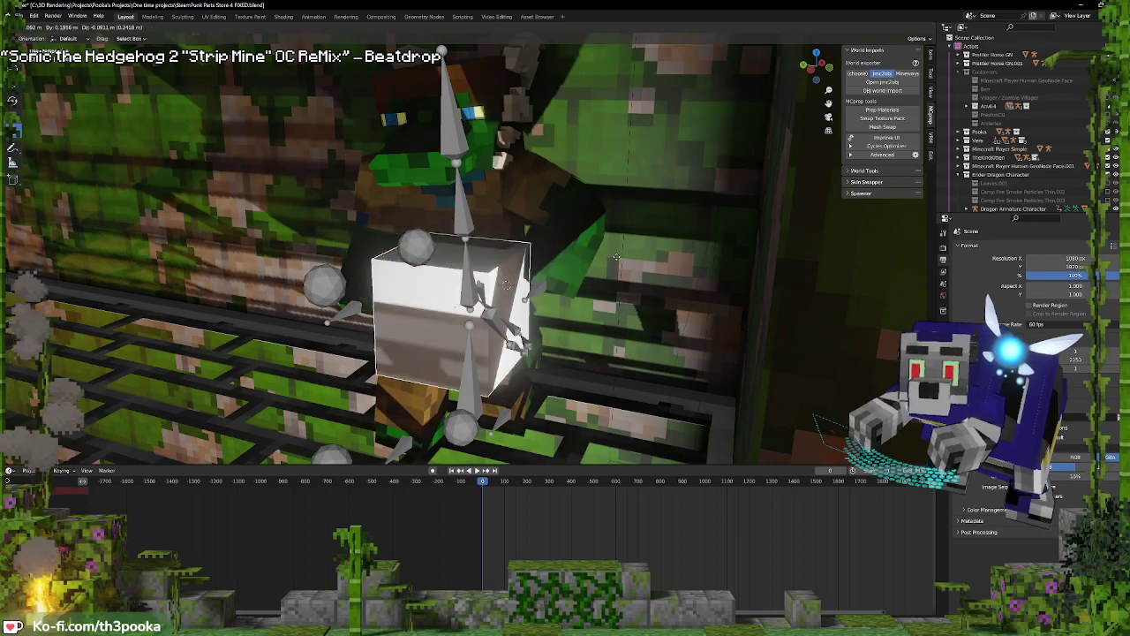
click(618, 258)
middle_drag(586, 248, 546, 269)
key(g)
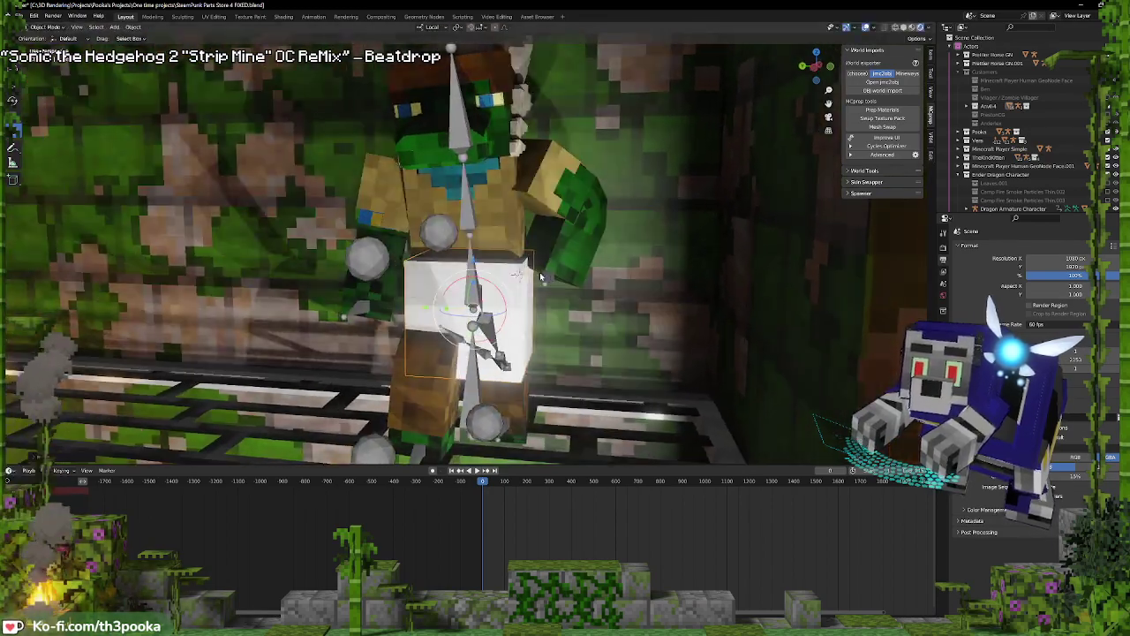
click(642, 263)
key(Tab)
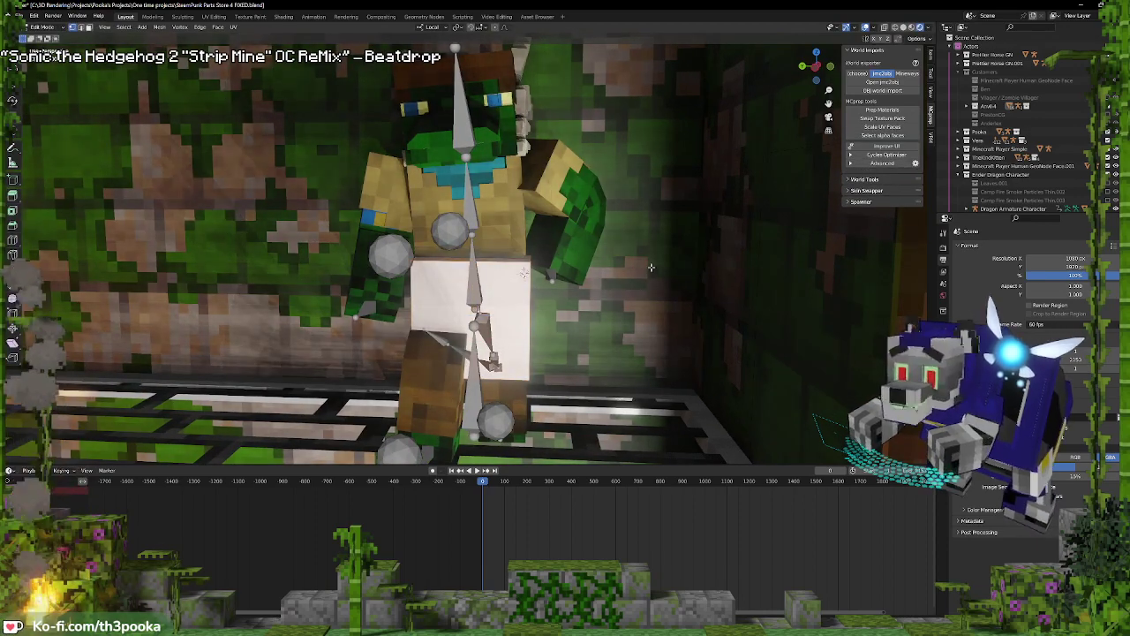
key(s)
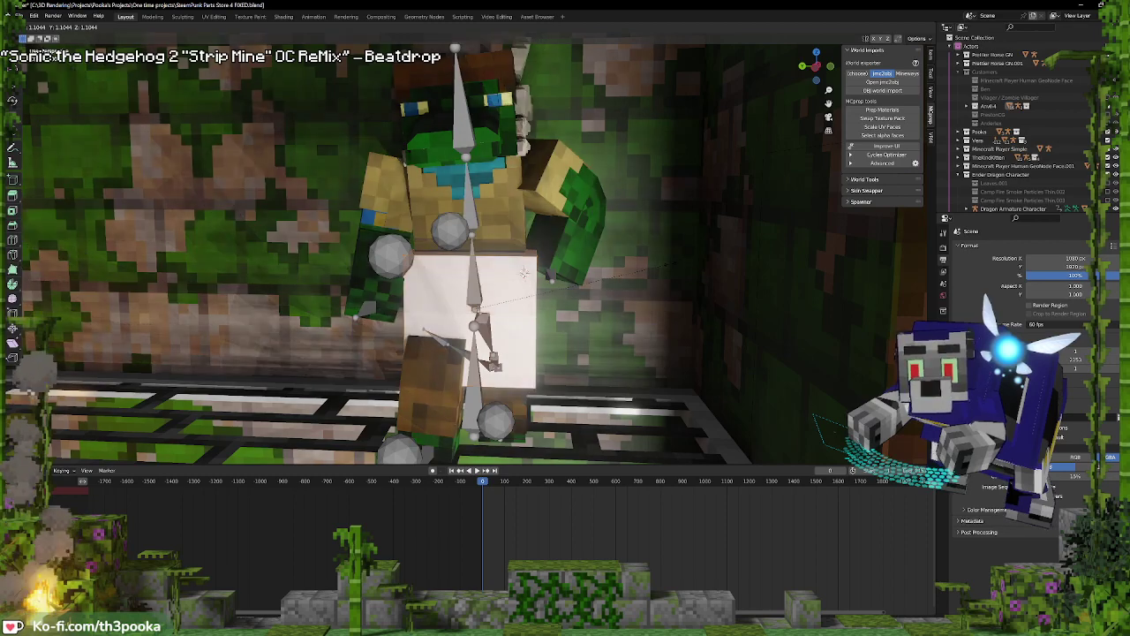
key(g)
key(g)
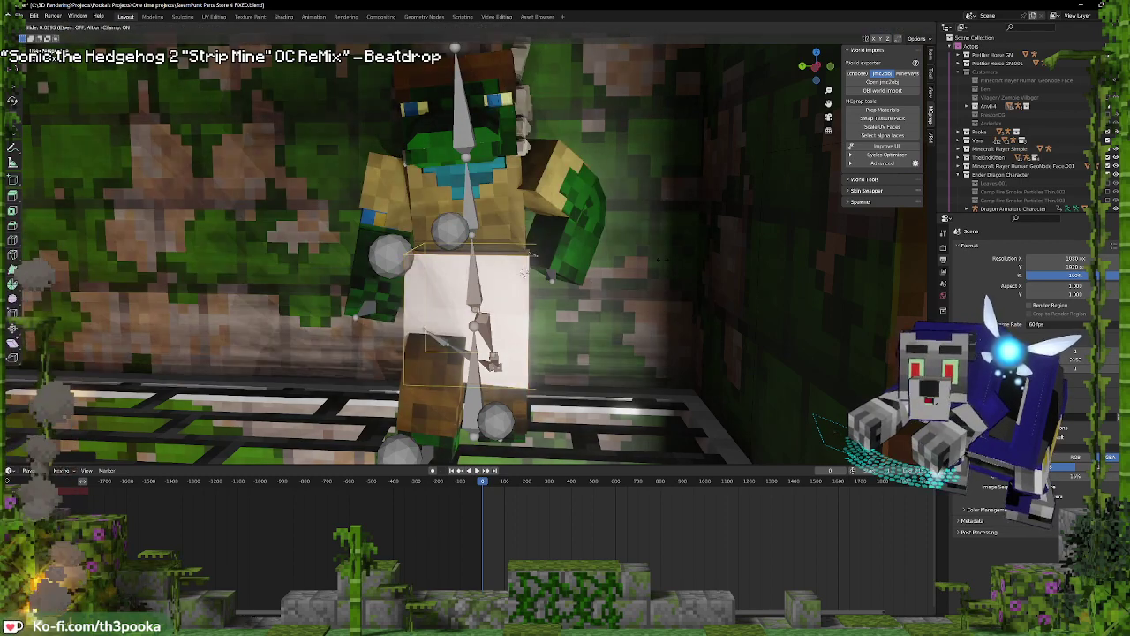
right_click(690, 241)
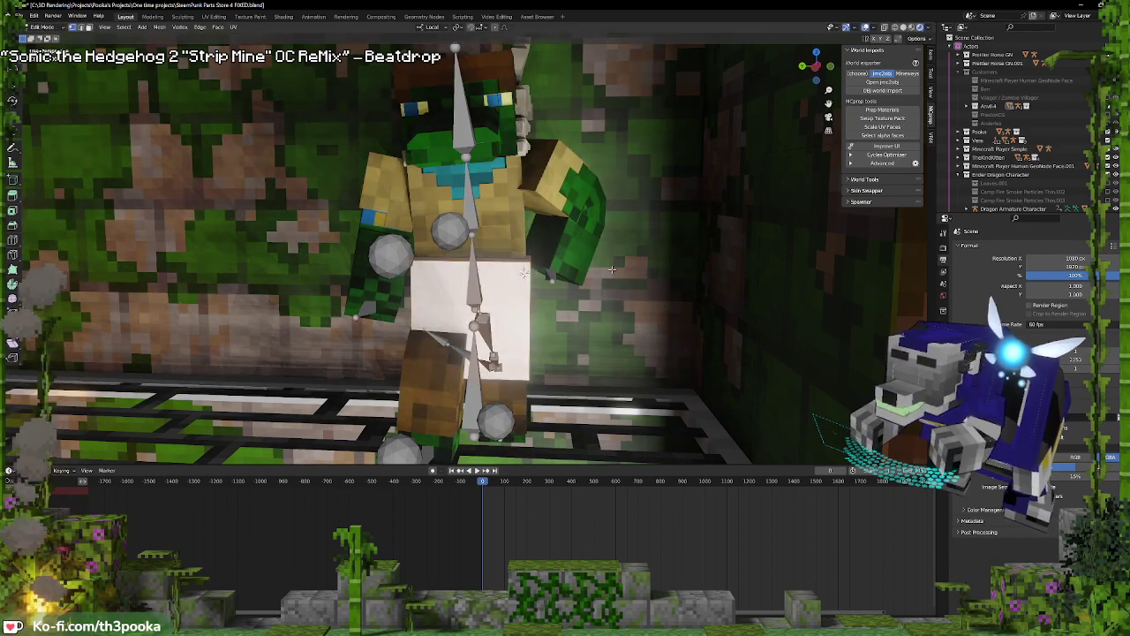
key(Tab)
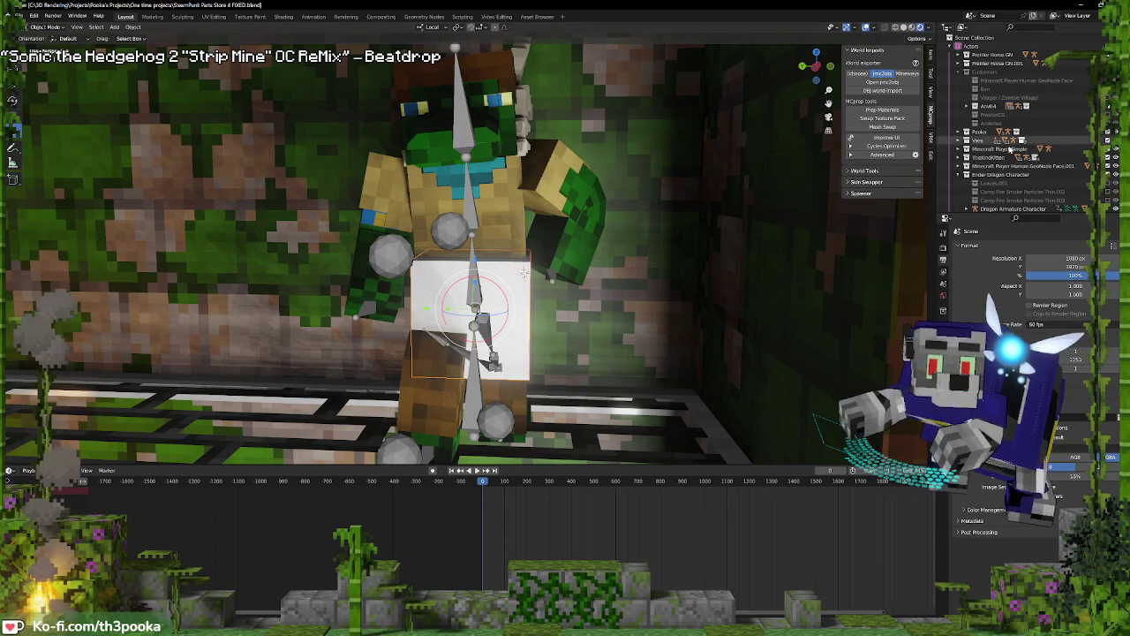
Set the parts store window aside, start a second Blender session and open the recent file July 11.blend
click(1081, 5)
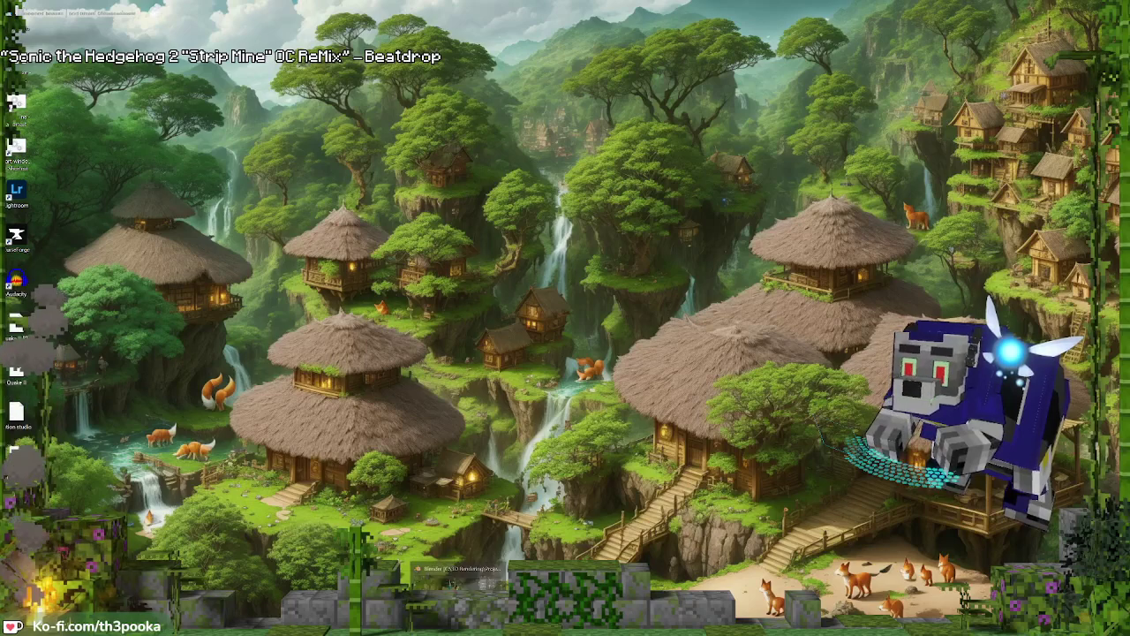
click(454, 620)
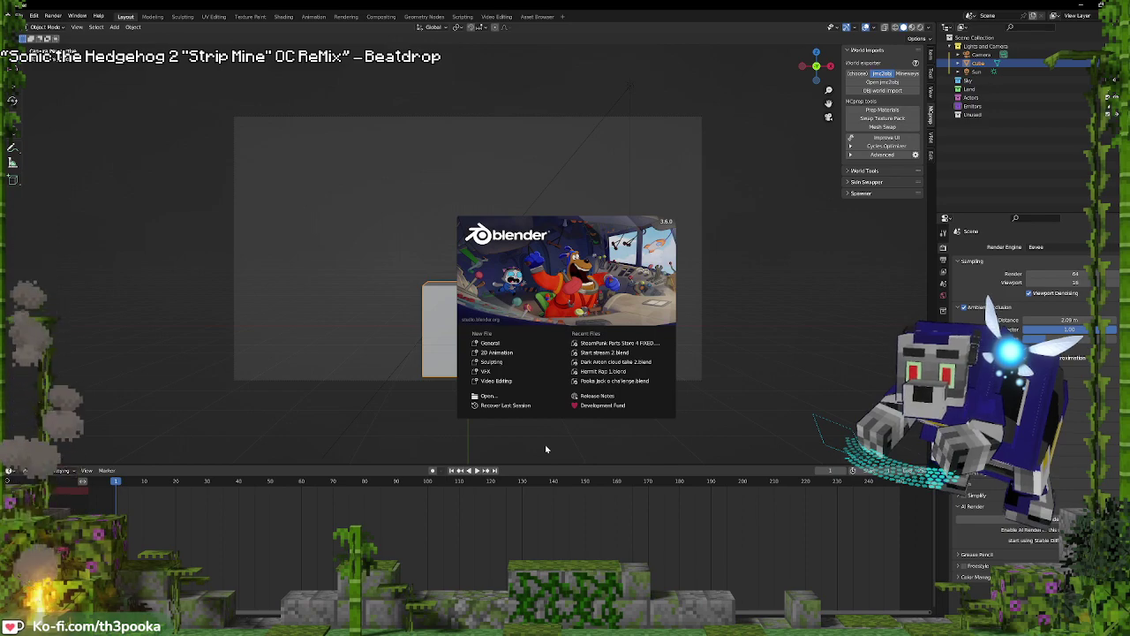
click(488, 396)
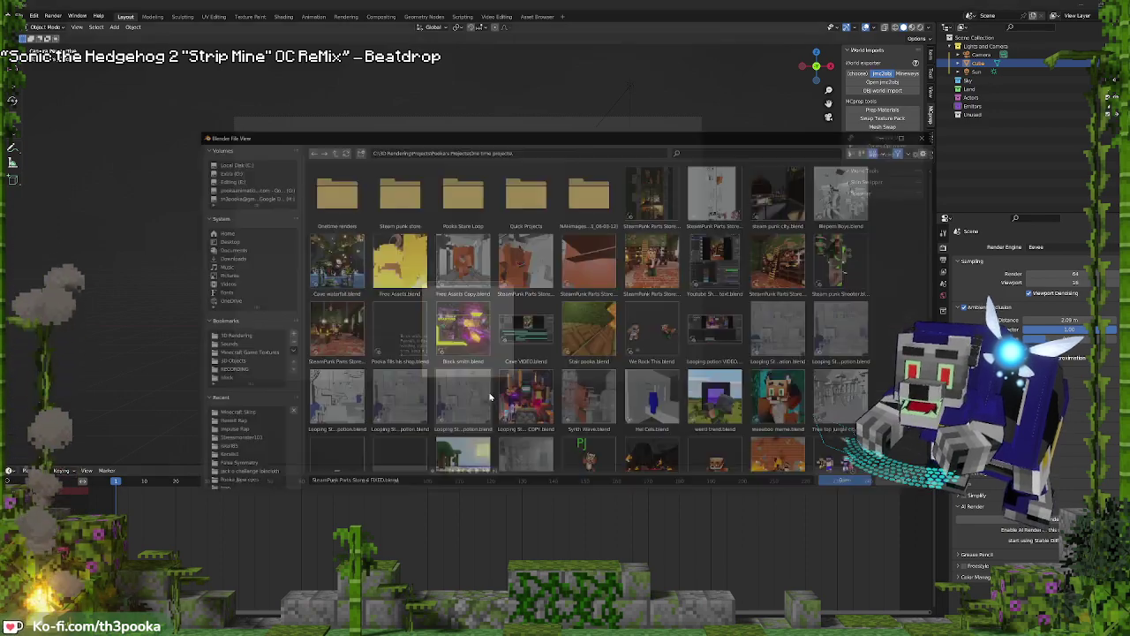
key(Escape)
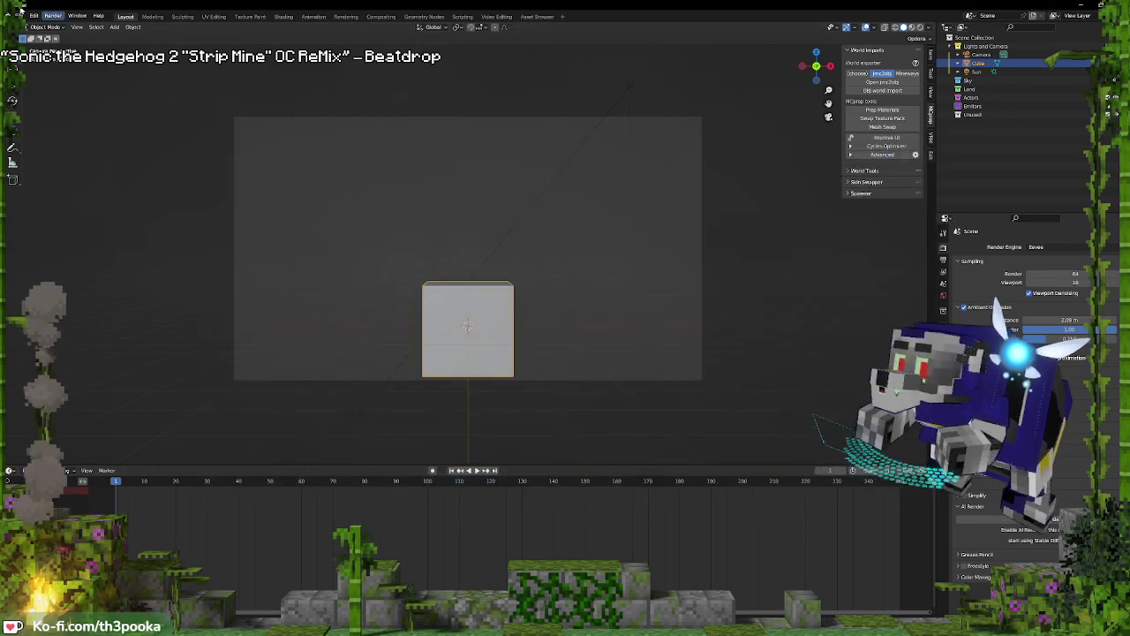
click(19, 15)
mouse_move(40, 43)
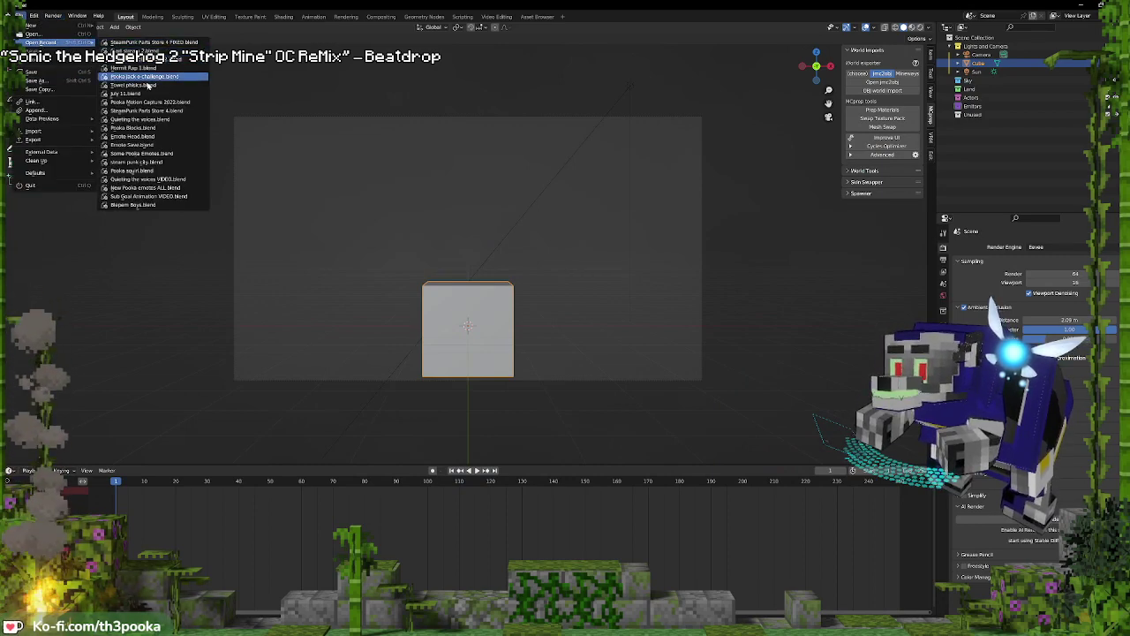
click(147, 93)
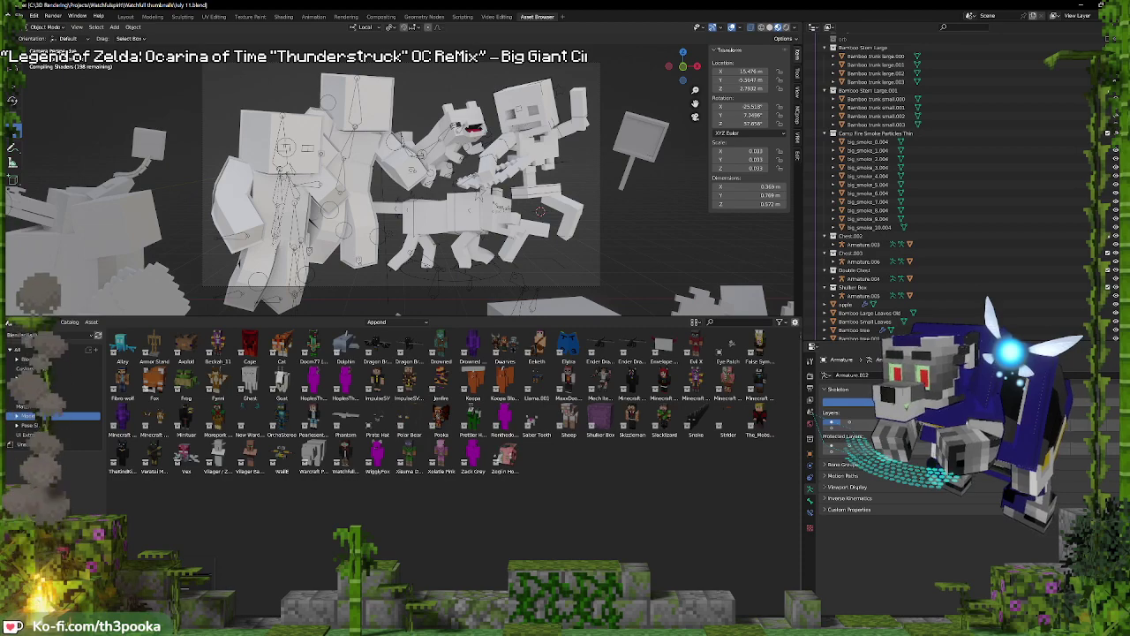
Look up "minecraft enchantment bottles" in the web browser's image search and return to the July 11.blend scene
click(291, 623)
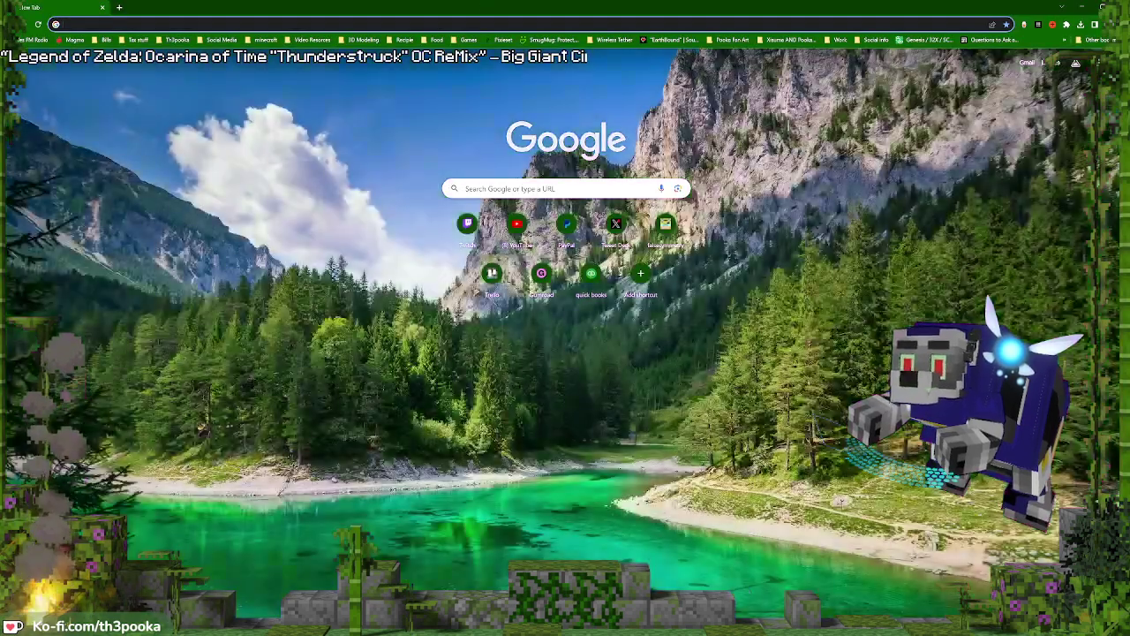
click(68, 24)
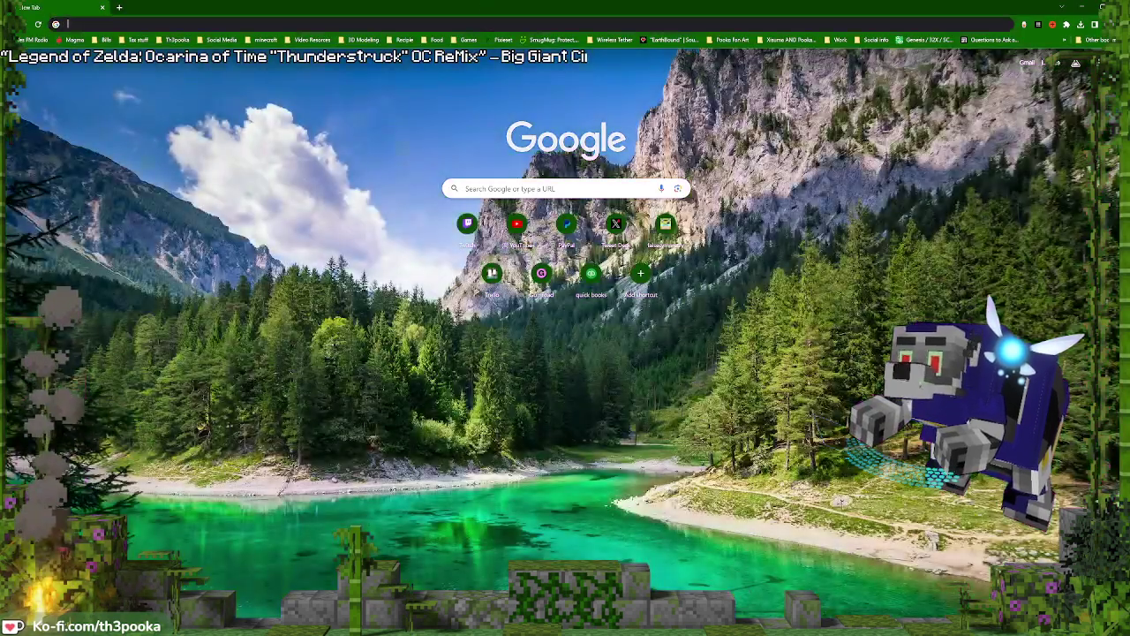
text(minecraft)
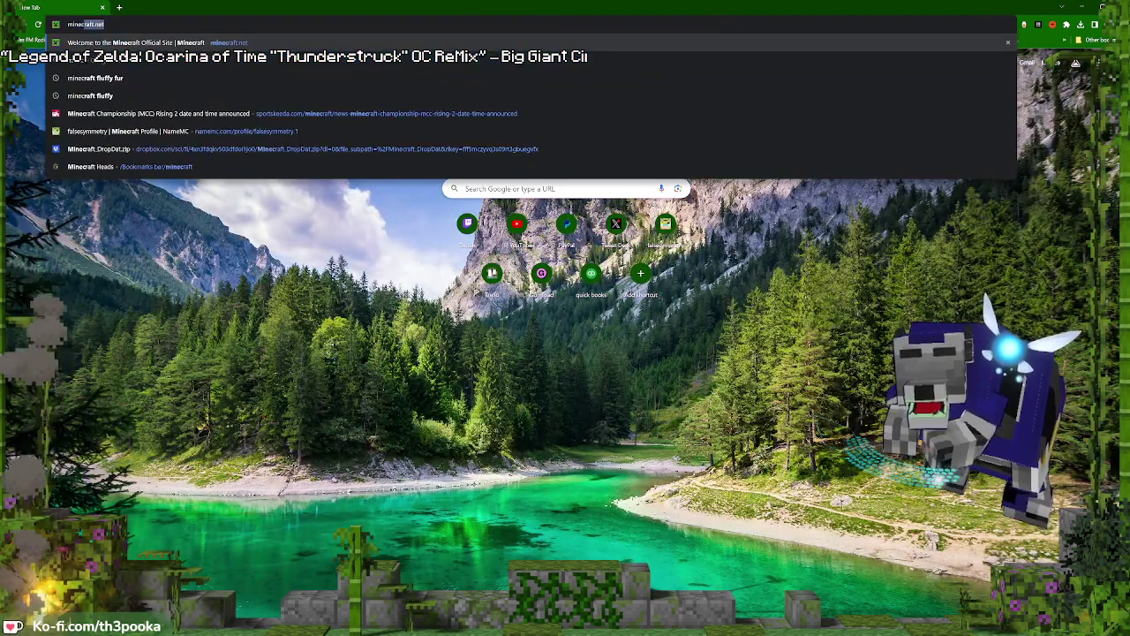
text( ench)
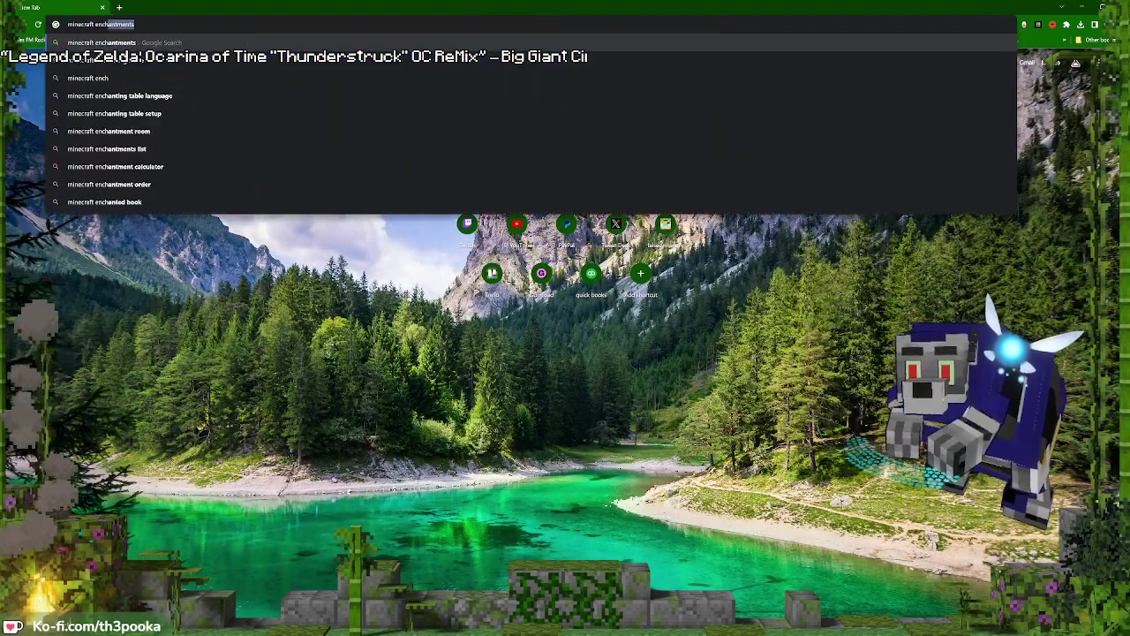
text(antmen)
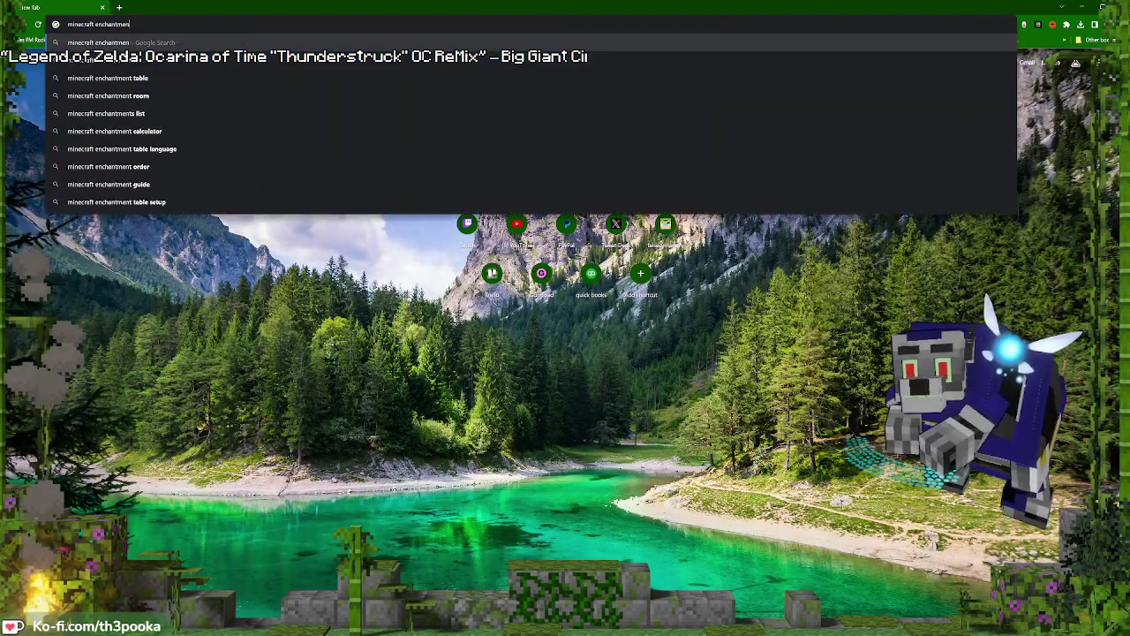
text(t bo)
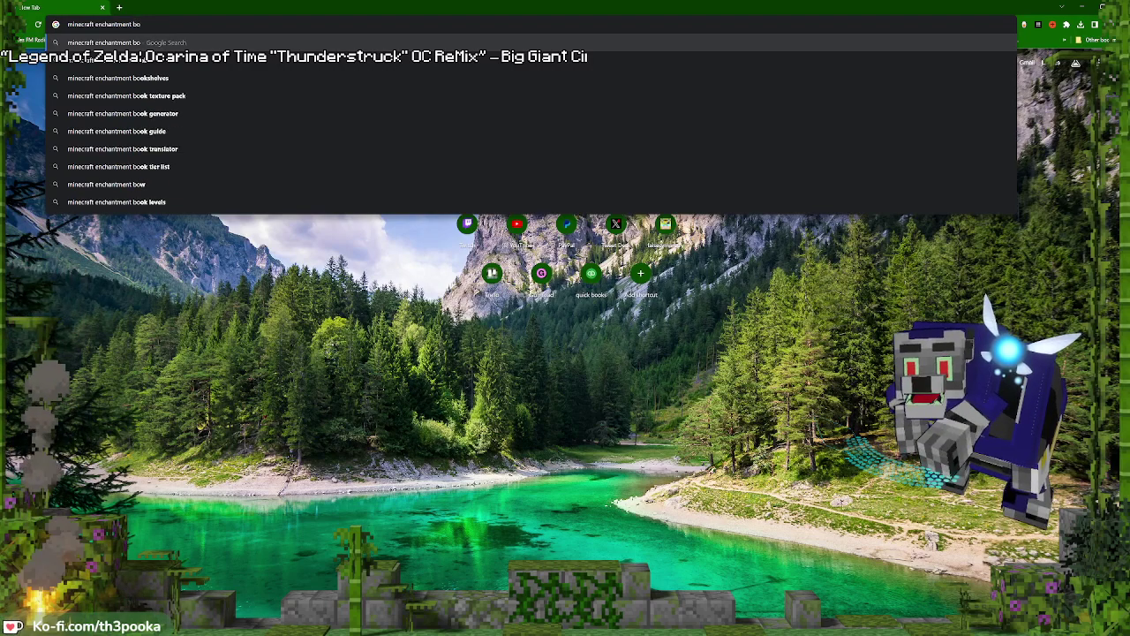
text(ttles)
key(Return)
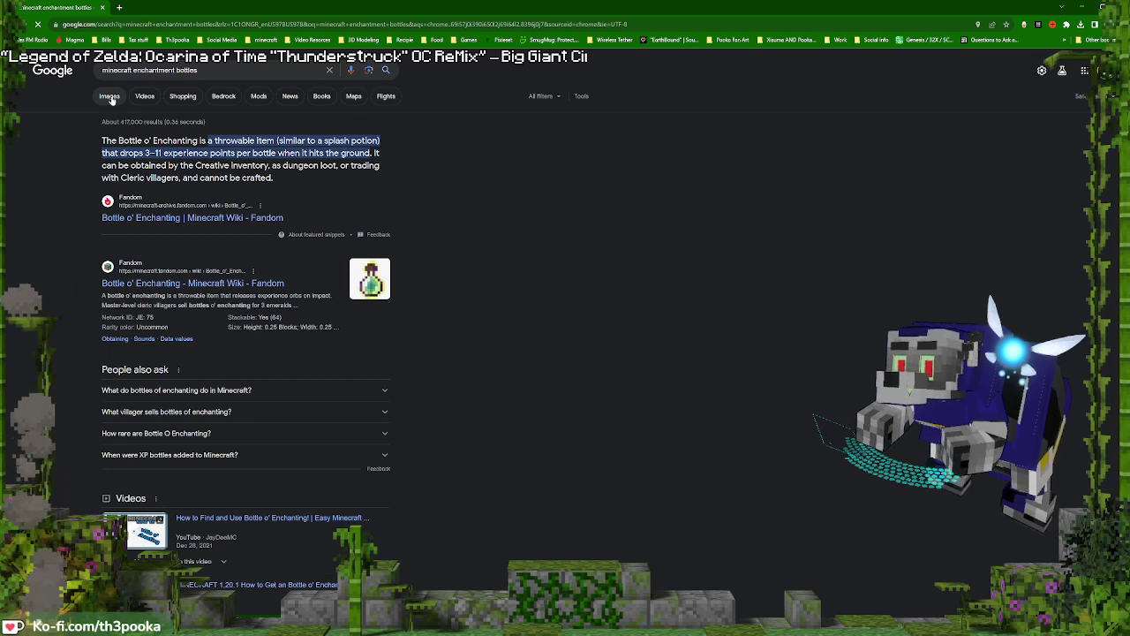
click(110, 96)
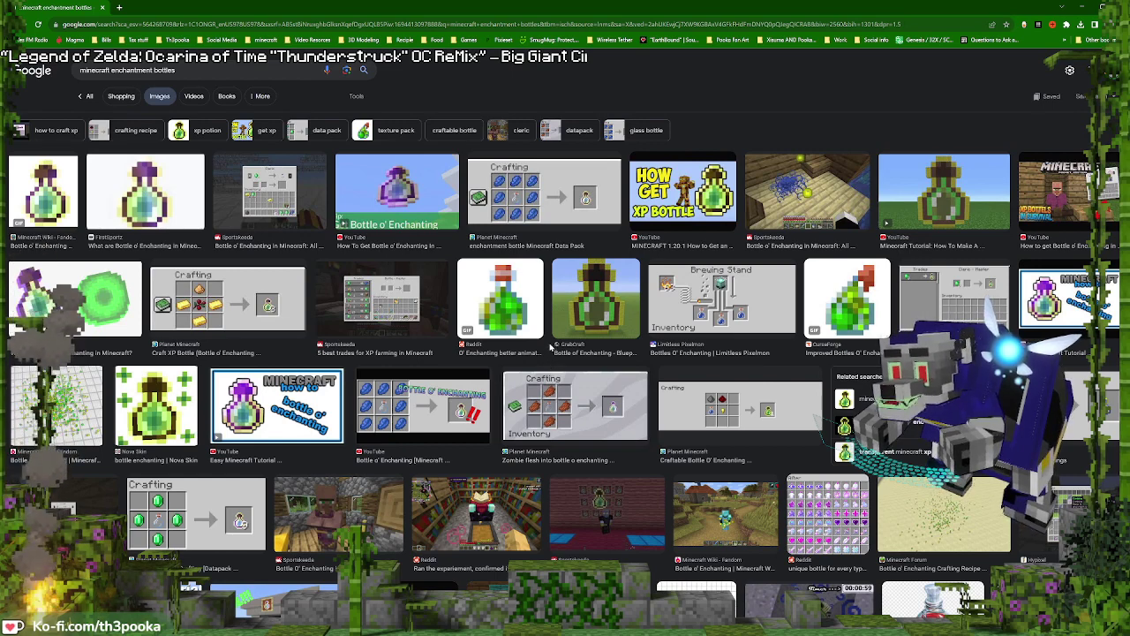
click(1085, 6)
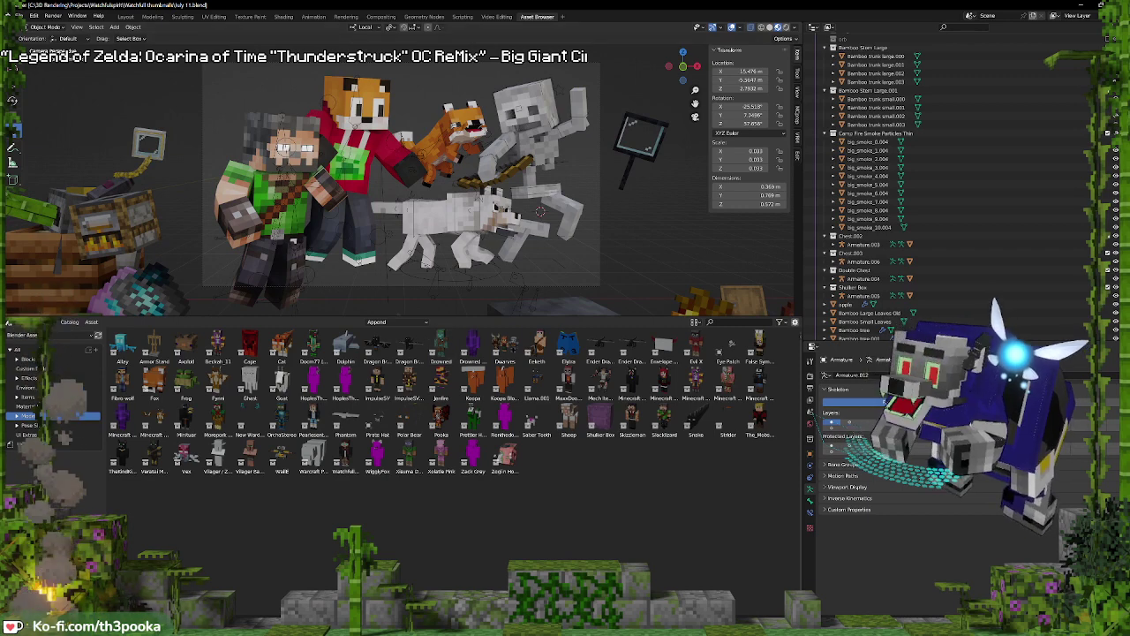
Delete the skeleton, the white wolf and the orange fox from the camera frame
click(541, 199)
key(Delete)
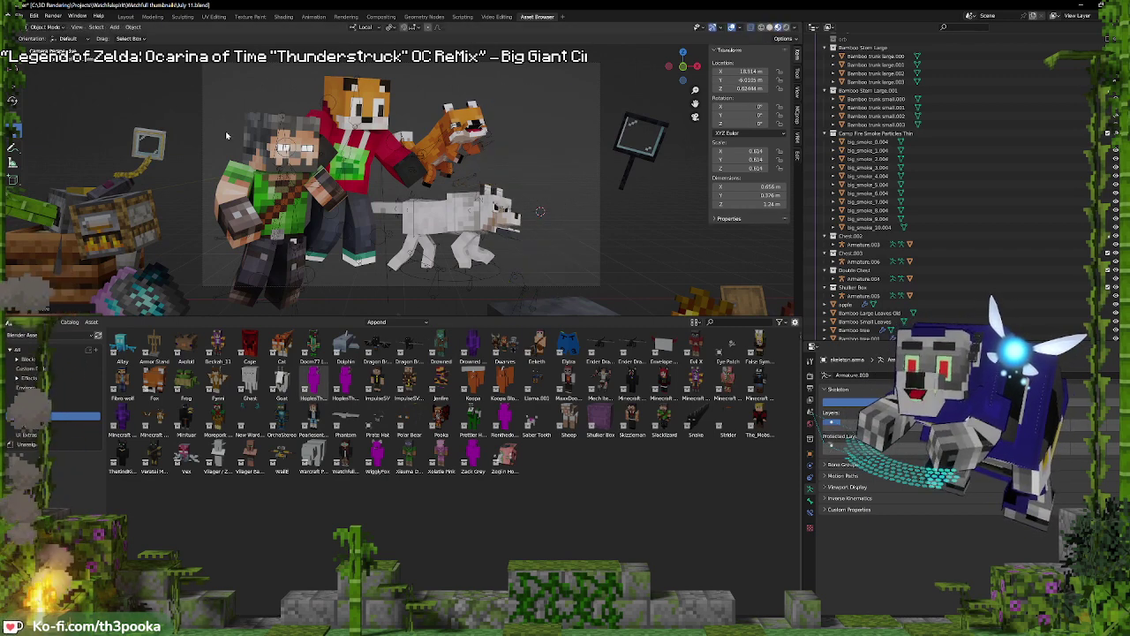
key(Delete)
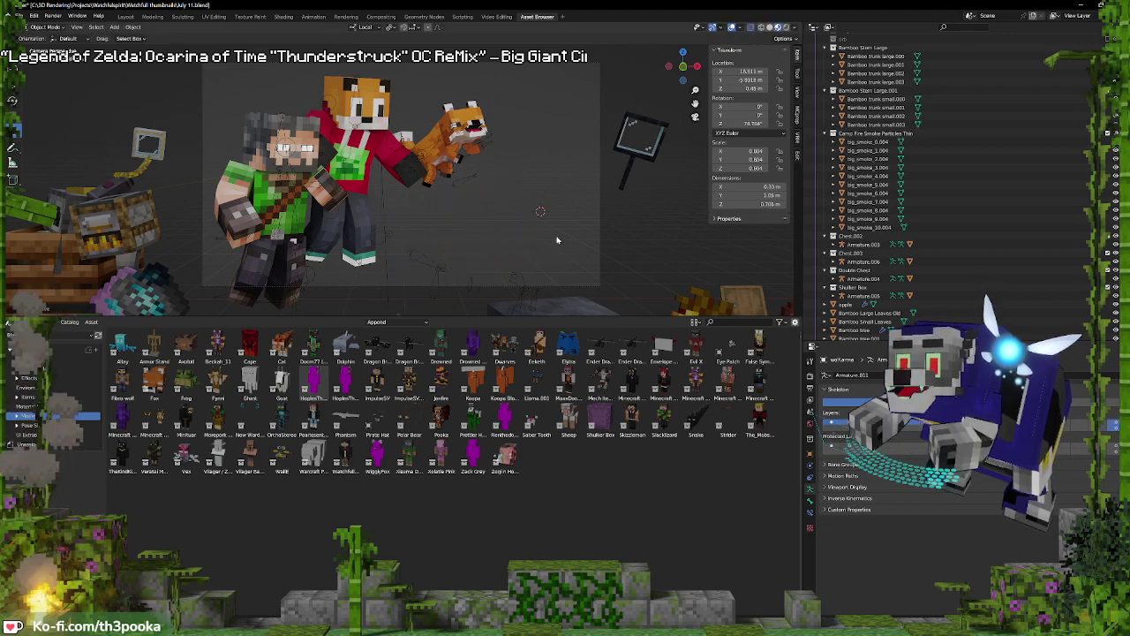
click(459, 172)
key(Delete)
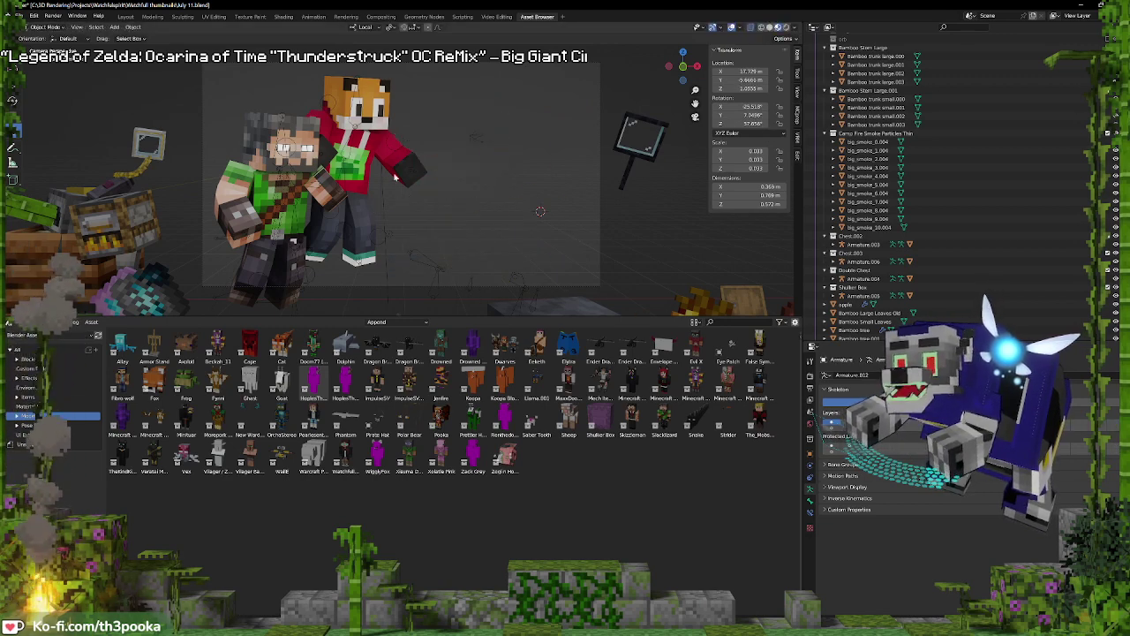
Swap the places of the fox-headed character in the red hoodie and the bearded character in green within the camera frame
click(344, 163)
key(g)
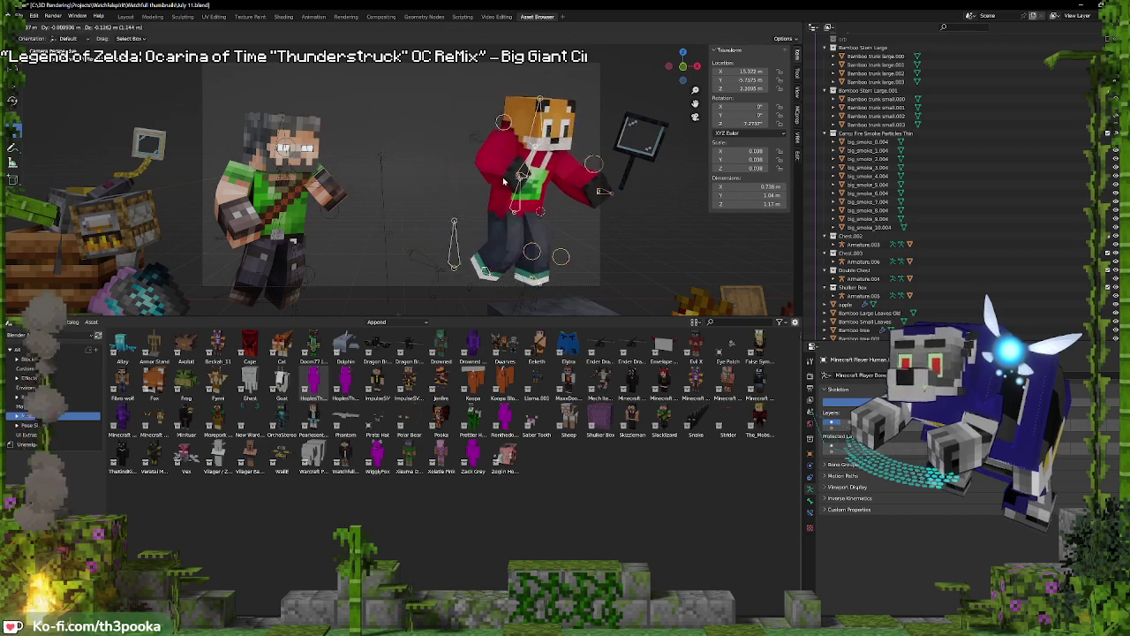
click(497, 230)
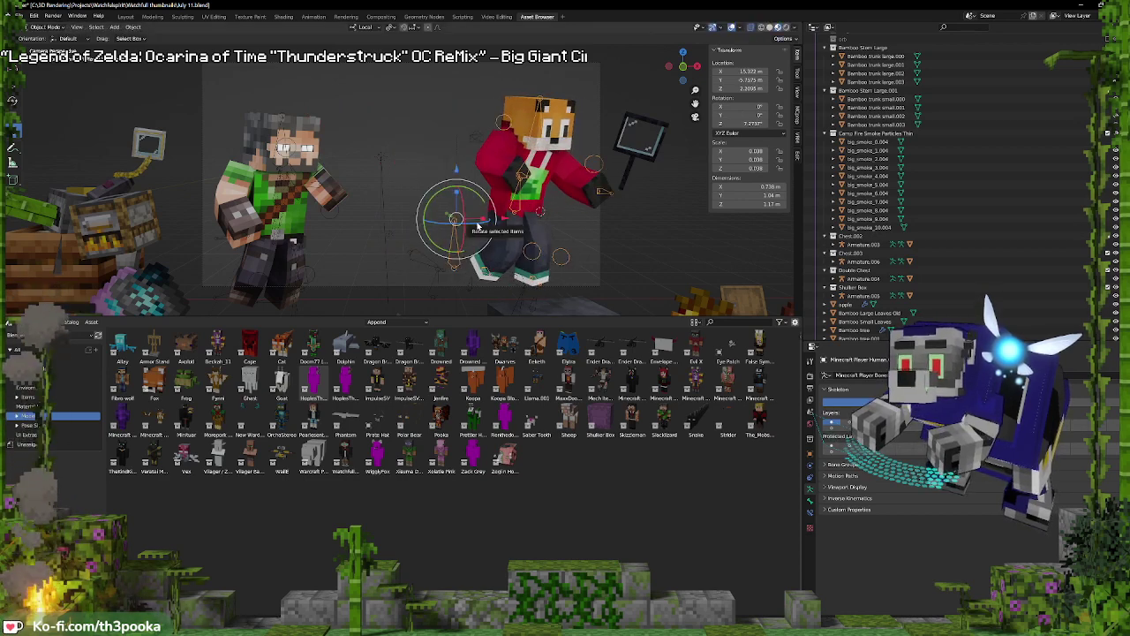
key(g)
drag(350, 243, 603, 232)
key(g)
click(585, 212)
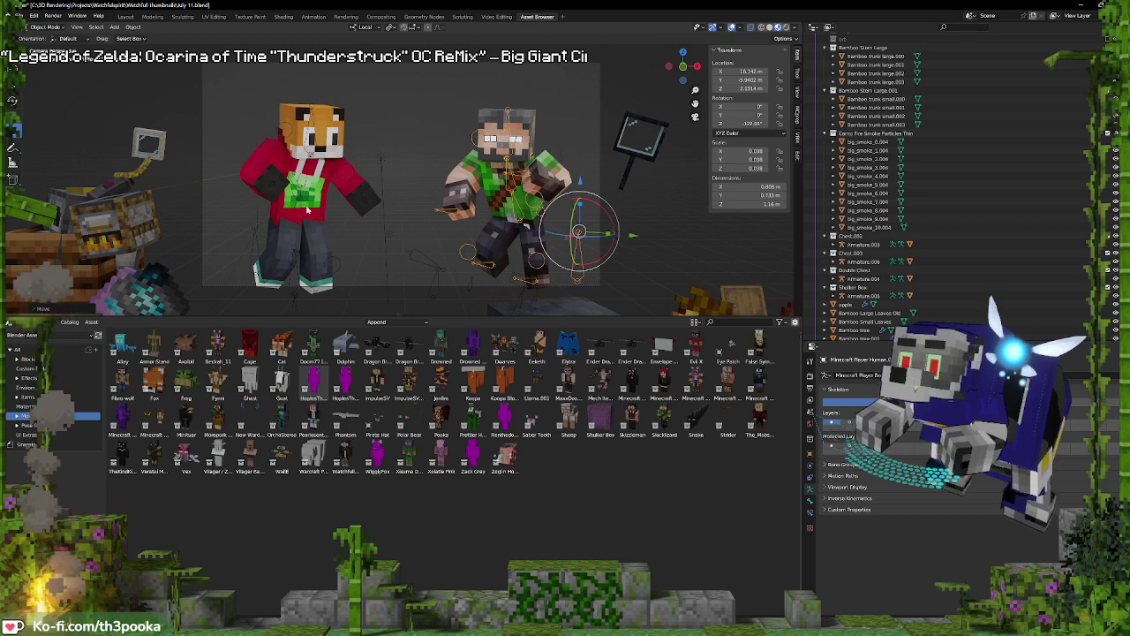
click(296, 222)
key(g)
click(299, 197)
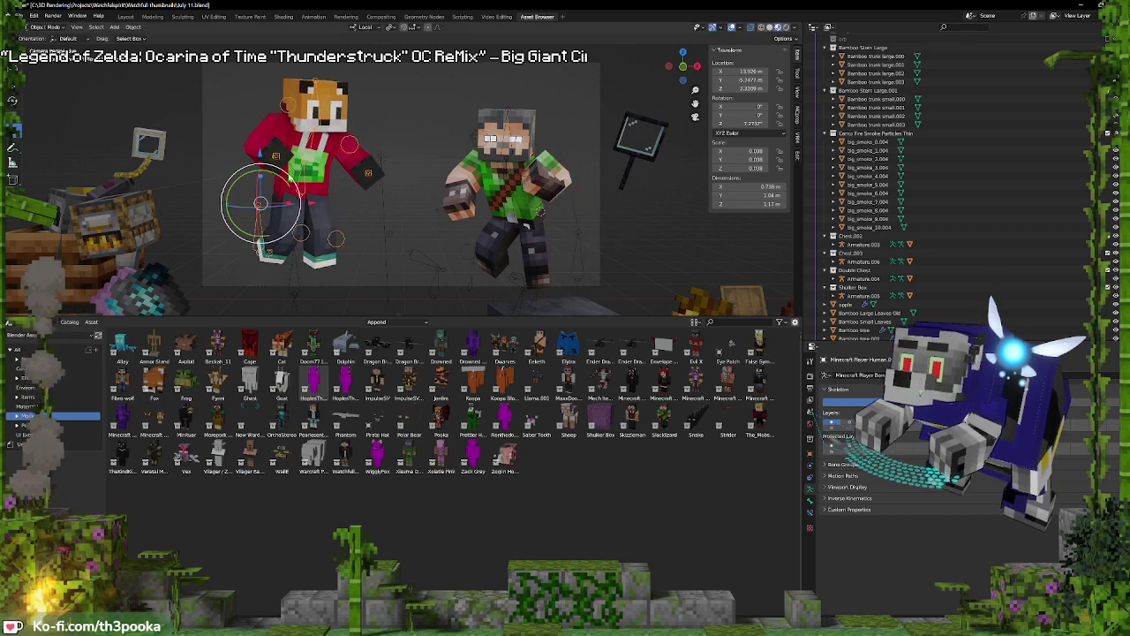
Reset the torso rotation of the fox-headed character in Pose Mode, rotate the torso about Y and turn the head
key(ctrl+Tab)
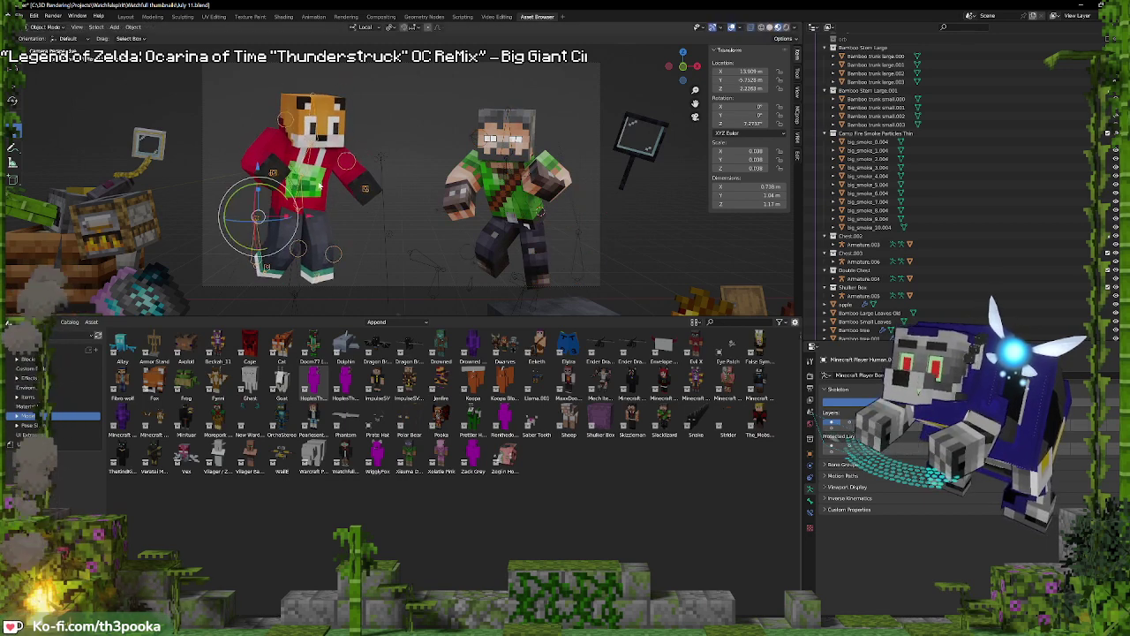
click(311, 170)
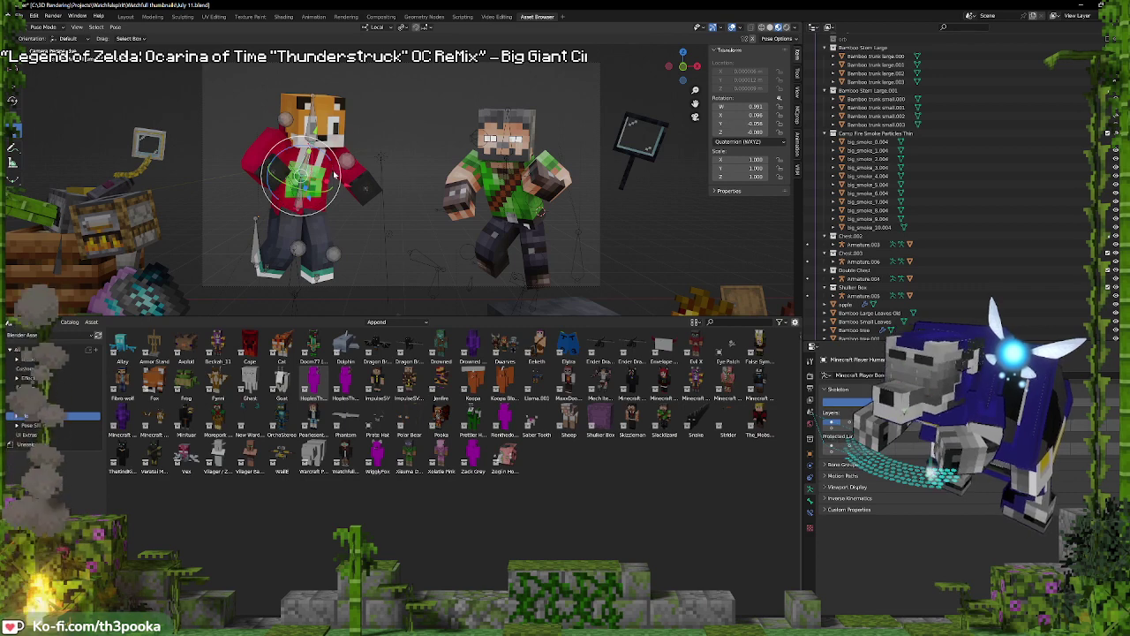
key(alt+r)
click(314, 133)
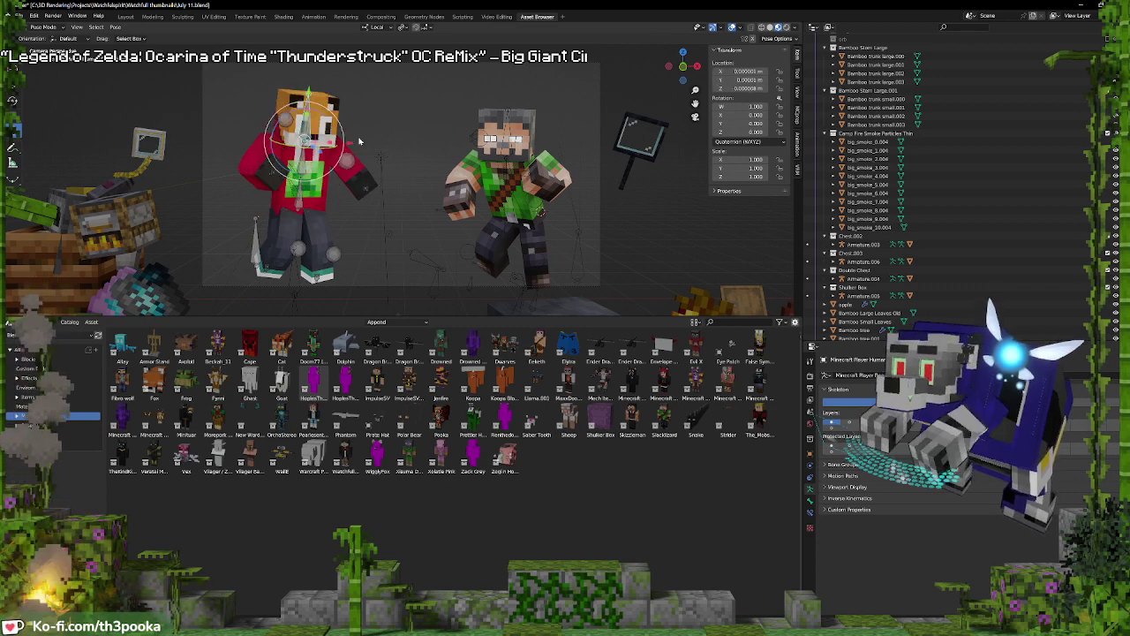
click(296, 170)
key(r)
key(y)
click(332, 128)
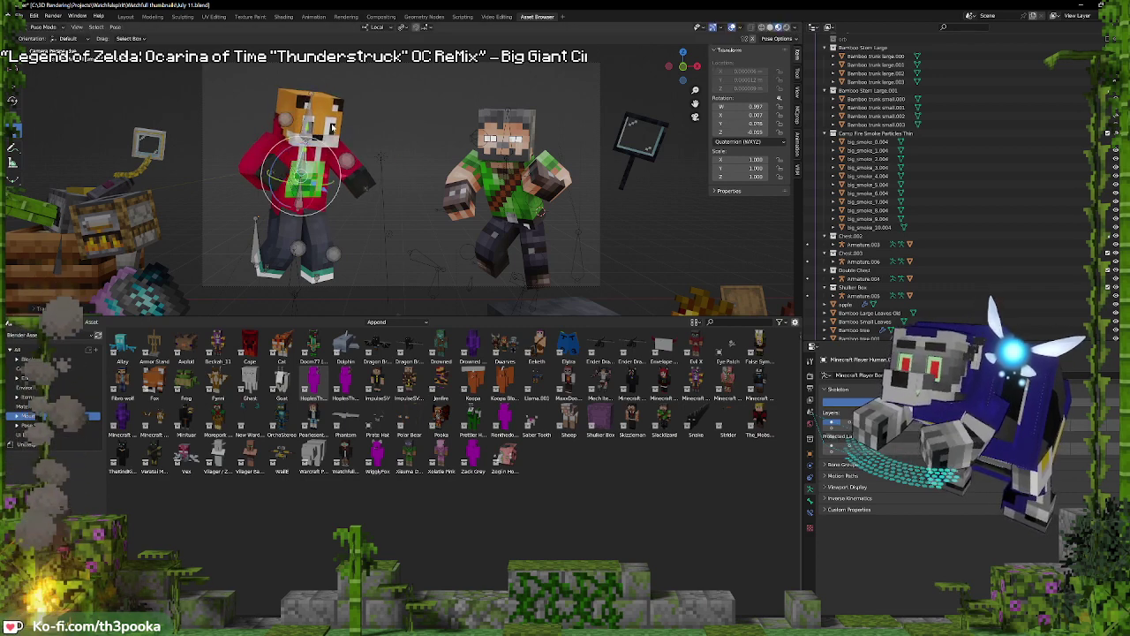
click(316, 126)
key(r)
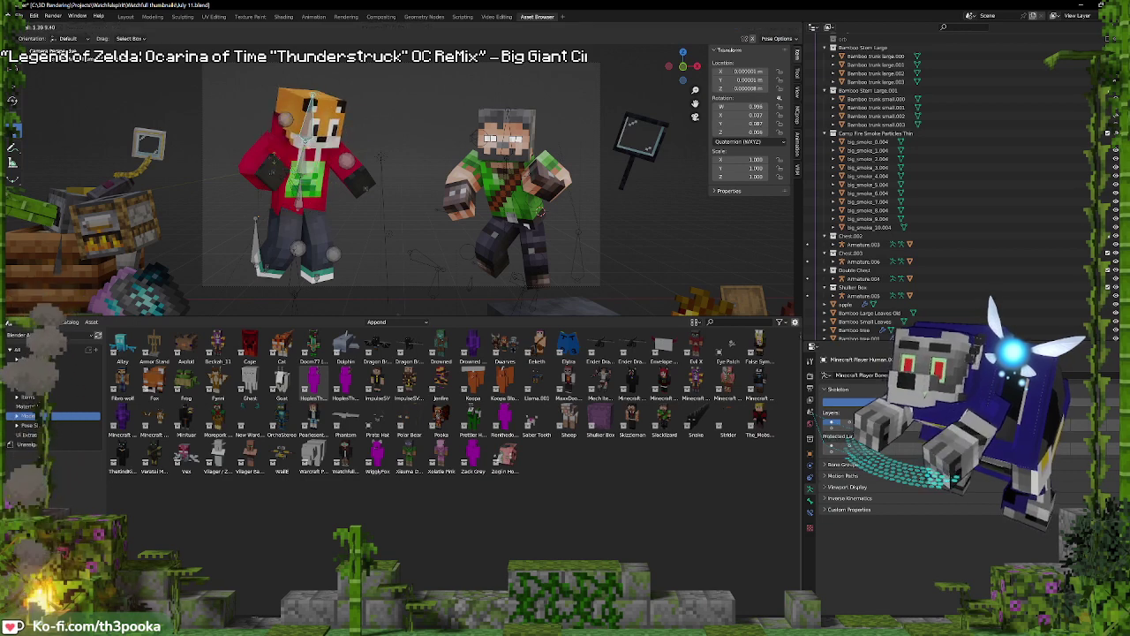
click(263, 181)
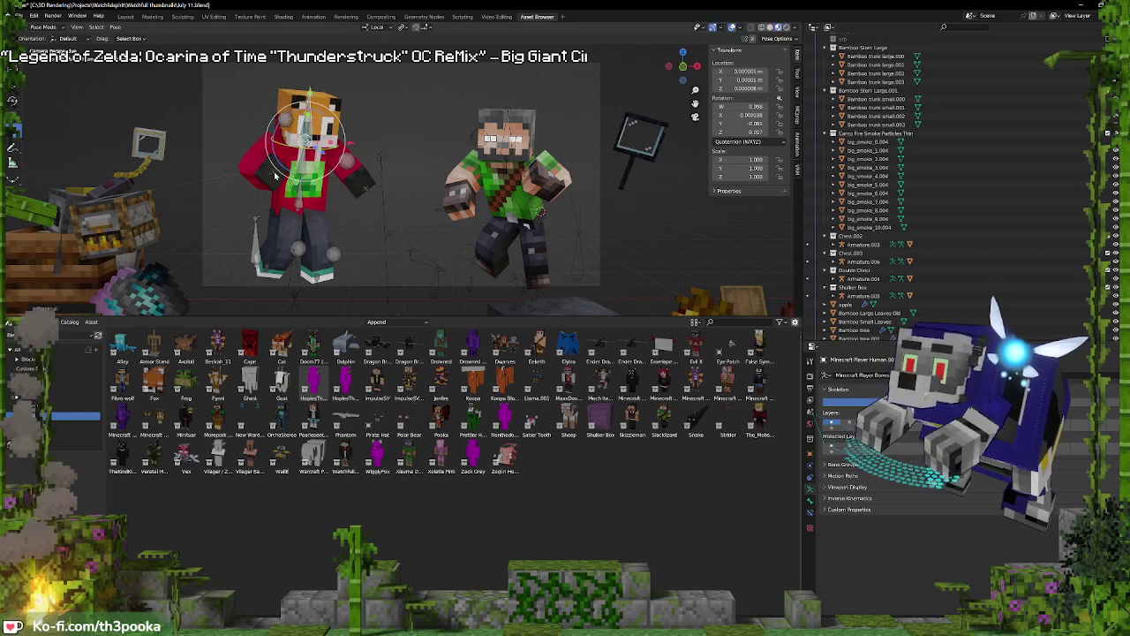
Lower the fox-headed character's right hand beside its hip and reposition the elbow control of that arm
click(275, 176)
key(g)
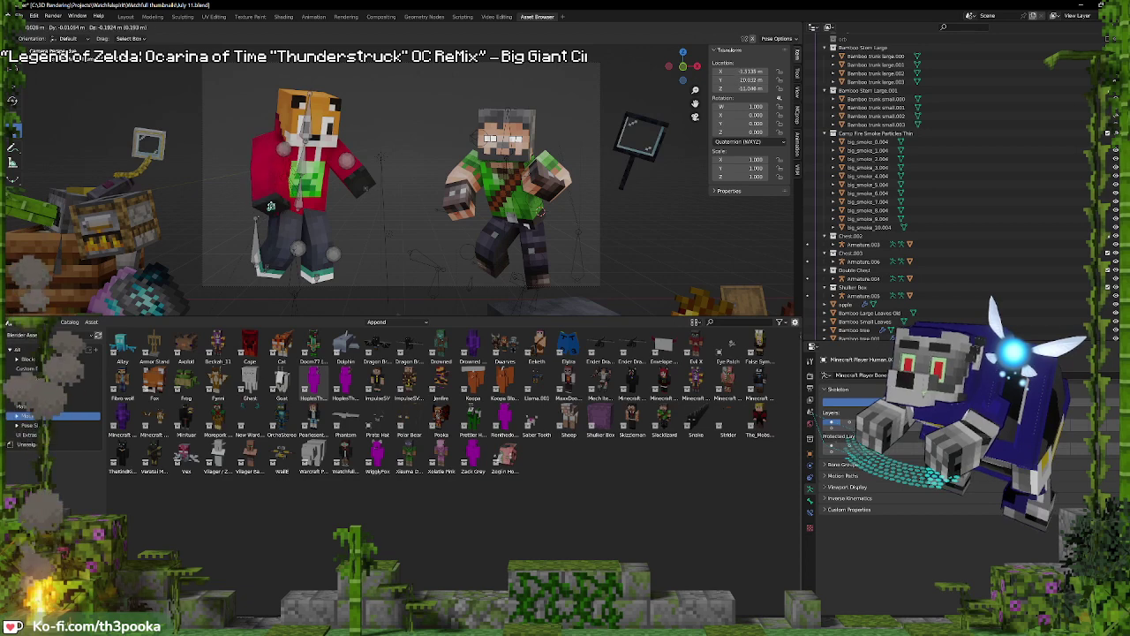
click(272, 205)
click(281, 150)
key(g)
click(340, 159)
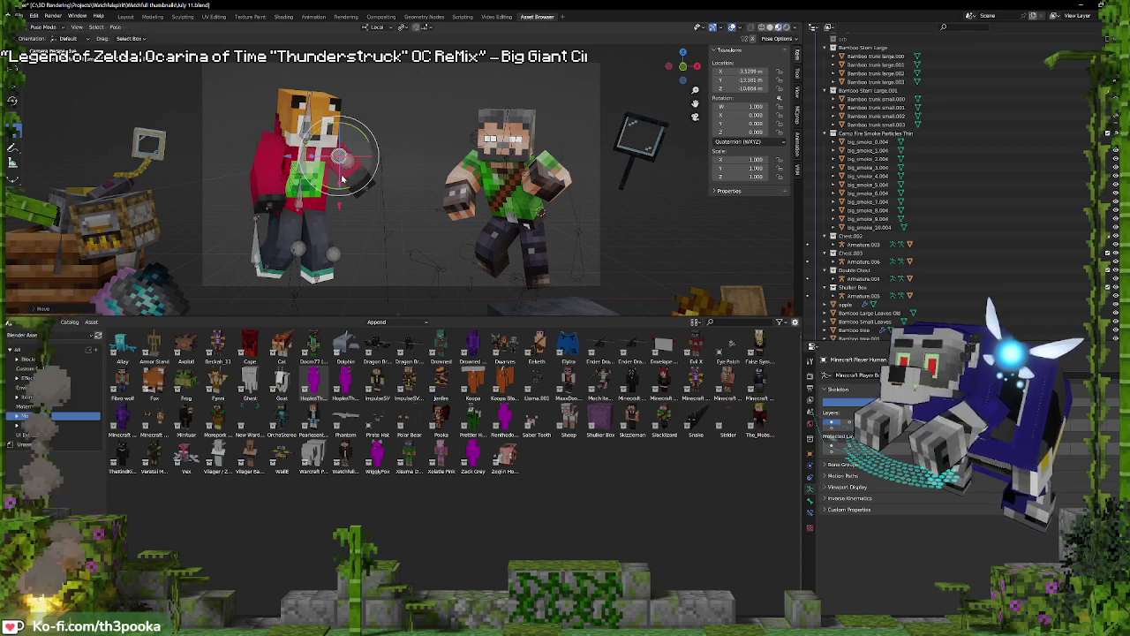
key(g)
key(shift+x)
click(338, 209)
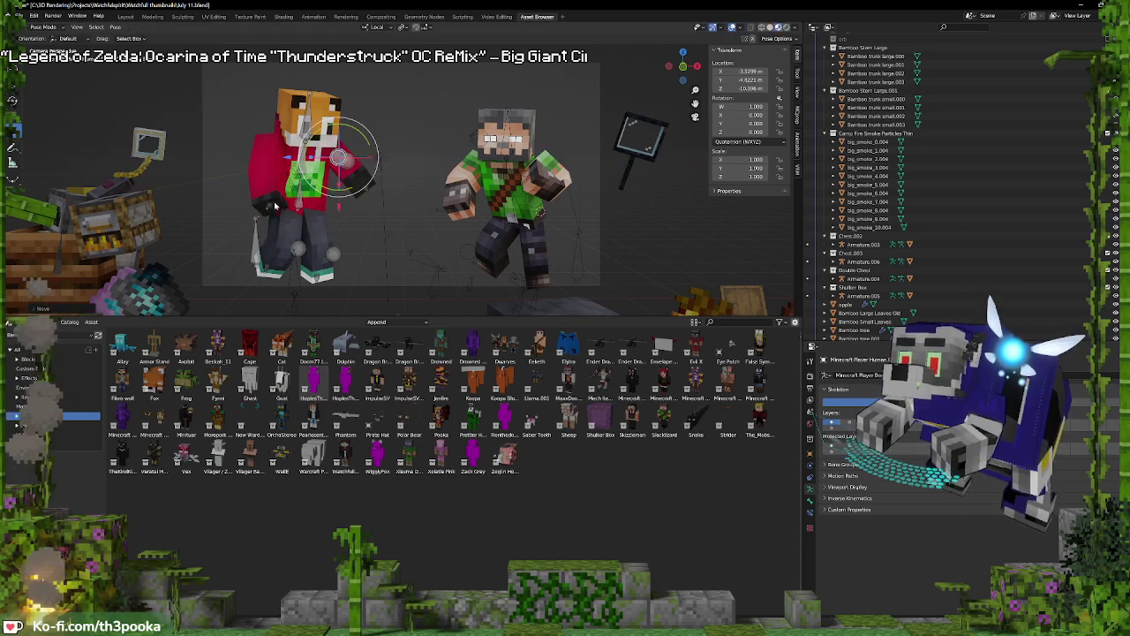
click(275, 206)
key(g)
click(274, 199)
Raise the fox-headed character's left hand to head height and rotate the head about its local X axis
click(361, 185)
key(g)
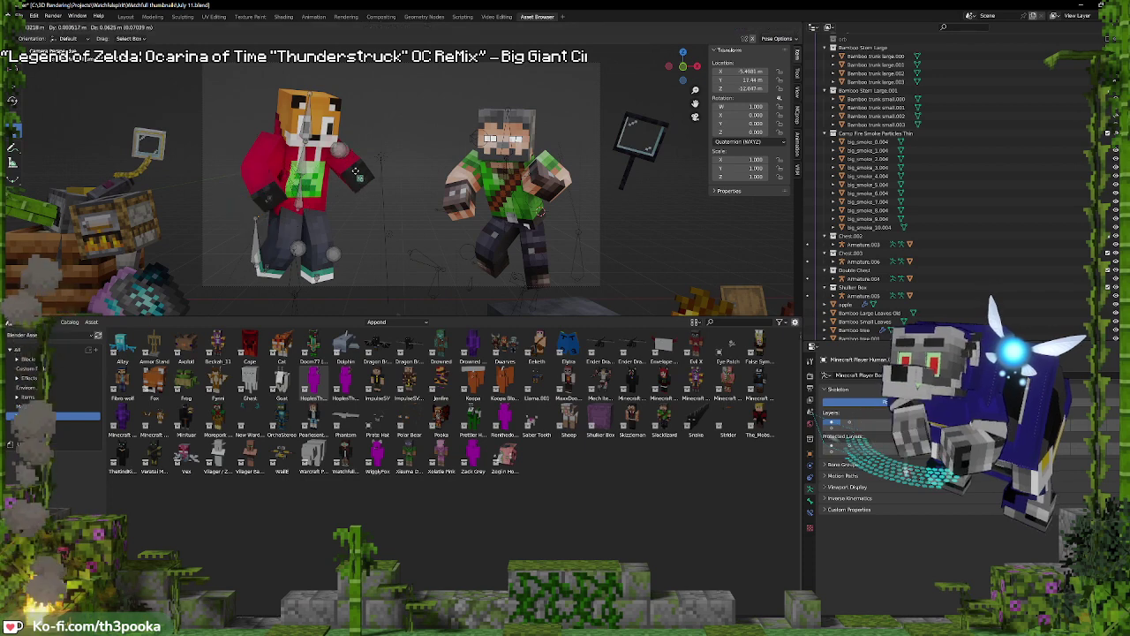
click(347, 179)
key(g)
key(shift+x)
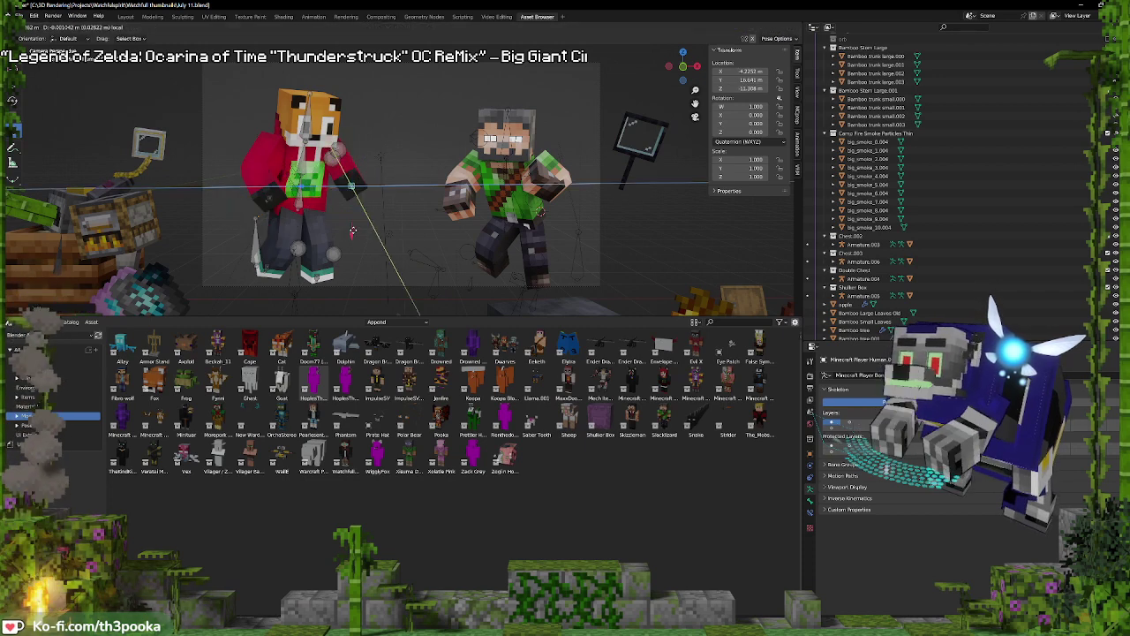
key(z)
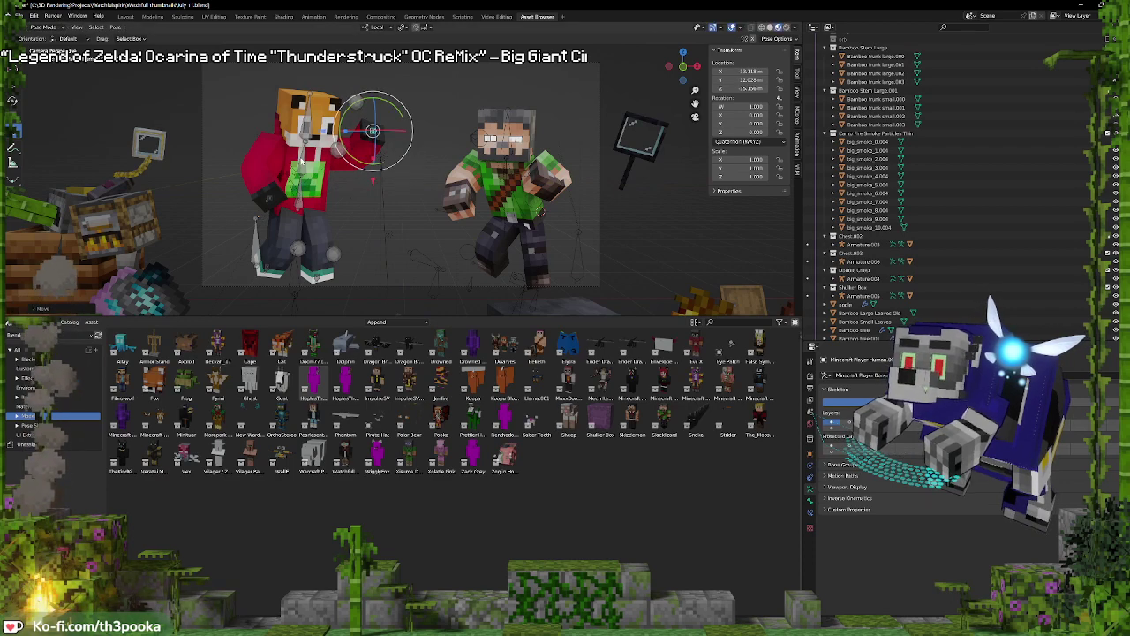
key(x)
key(x)
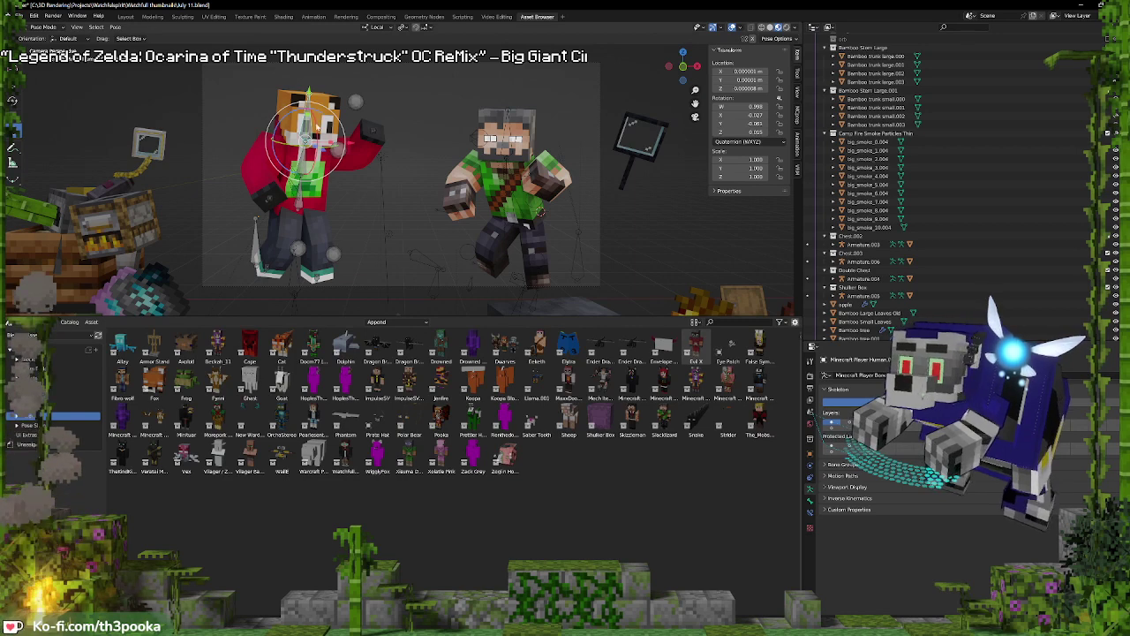
click(767, 333)
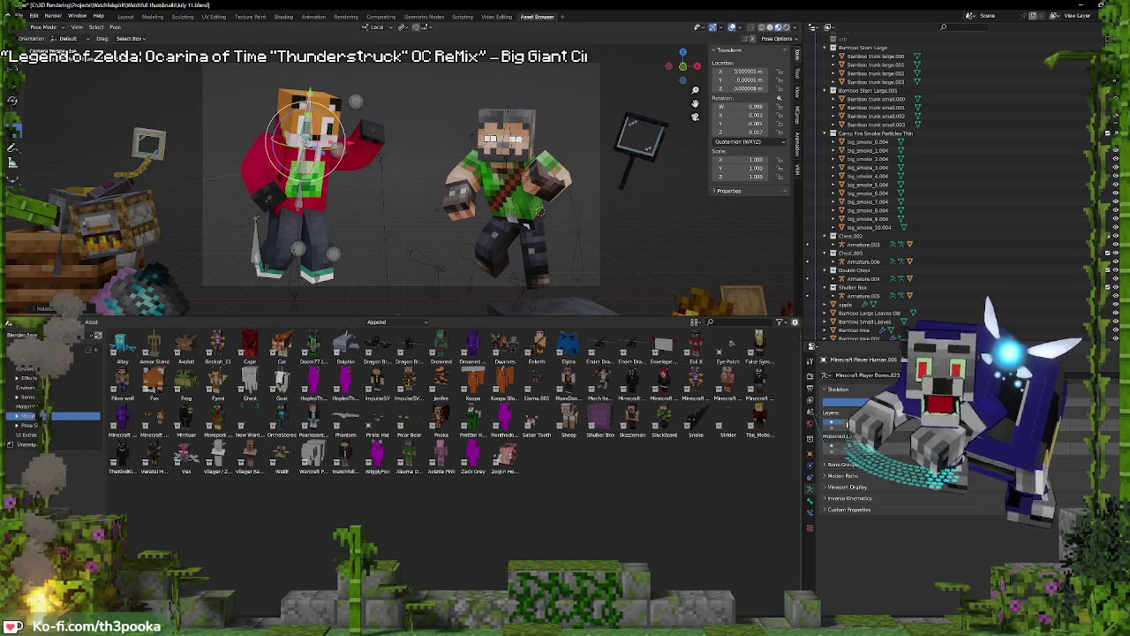
Shift the fox-headed character's face control bone along its local Y axis and return to Object Mode
key(alt+a)
click(330, 129)
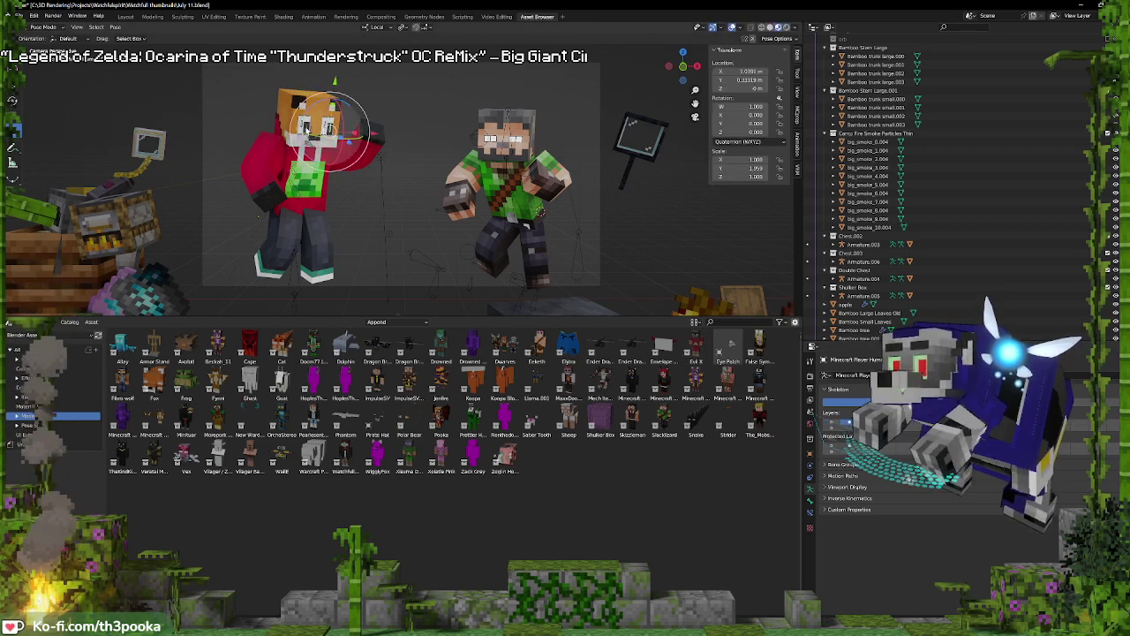
key(g)
key(y)
key(y)
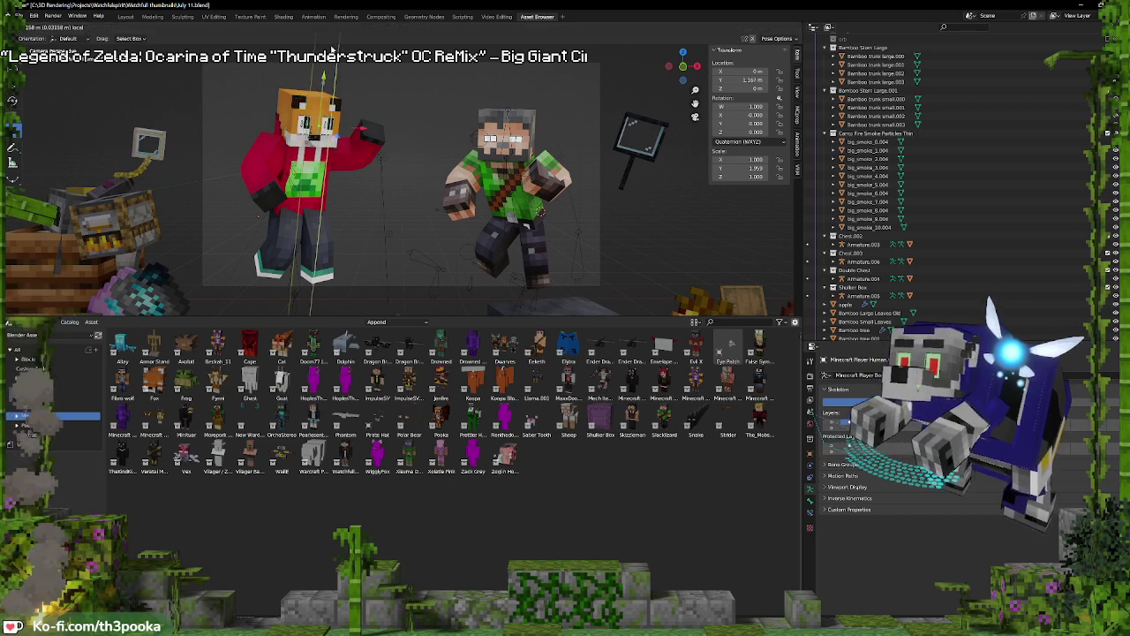
click(333, 49)
key(ctrl+Tab)
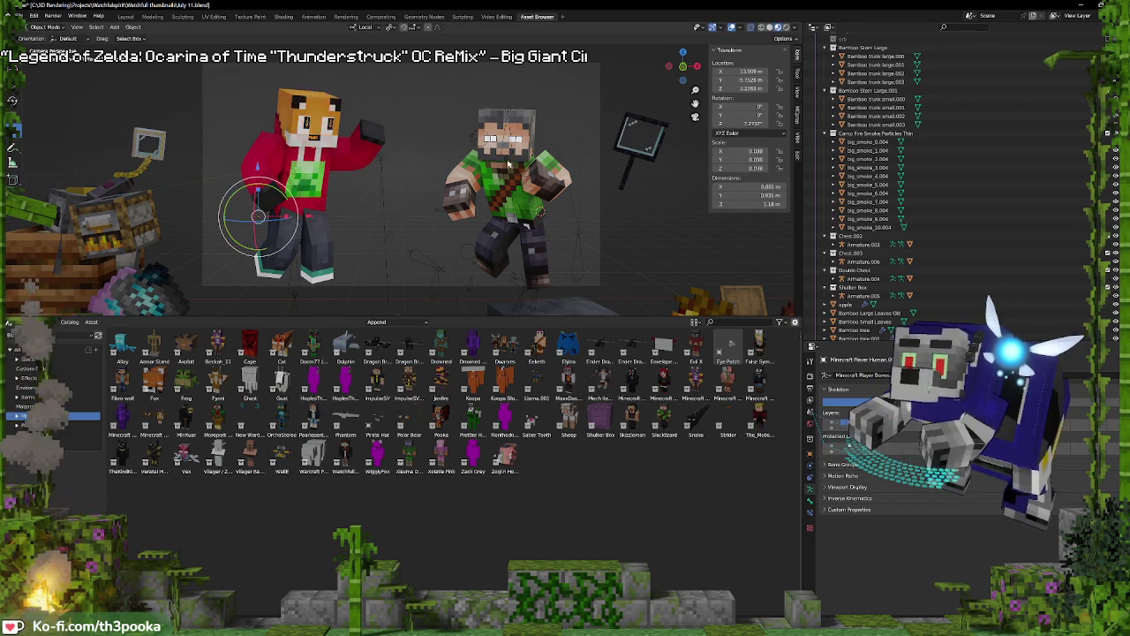
Move the bearded character slightly up within the camera frame and reposition its feet in Pose Mode
click(507, 164)
key(g)
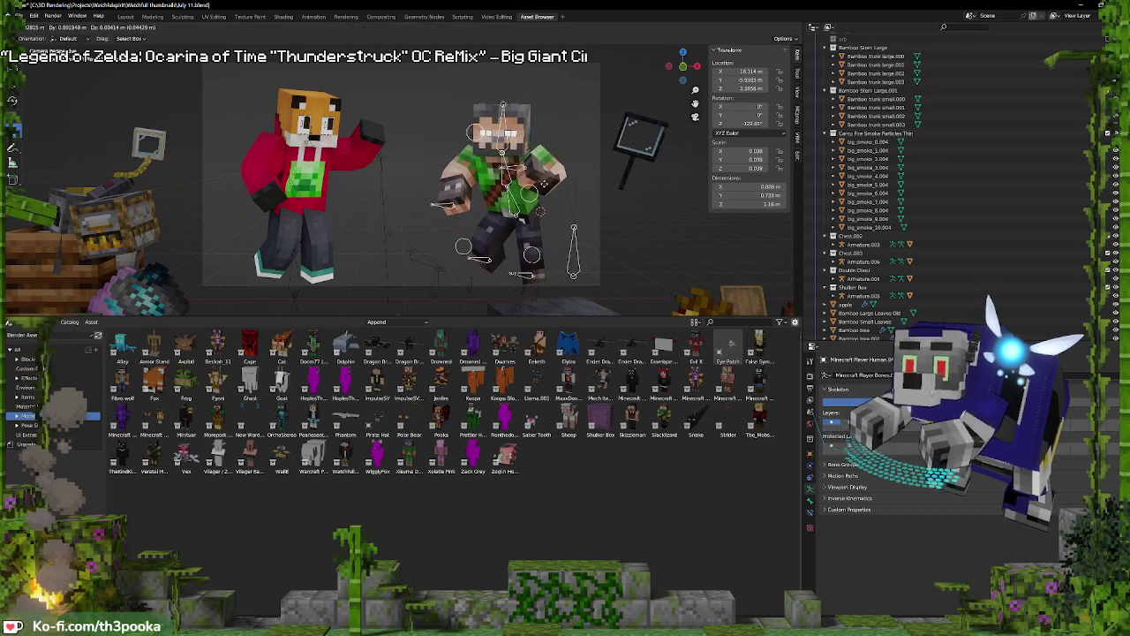
click(542, 170)
key(ctrl+Tab)
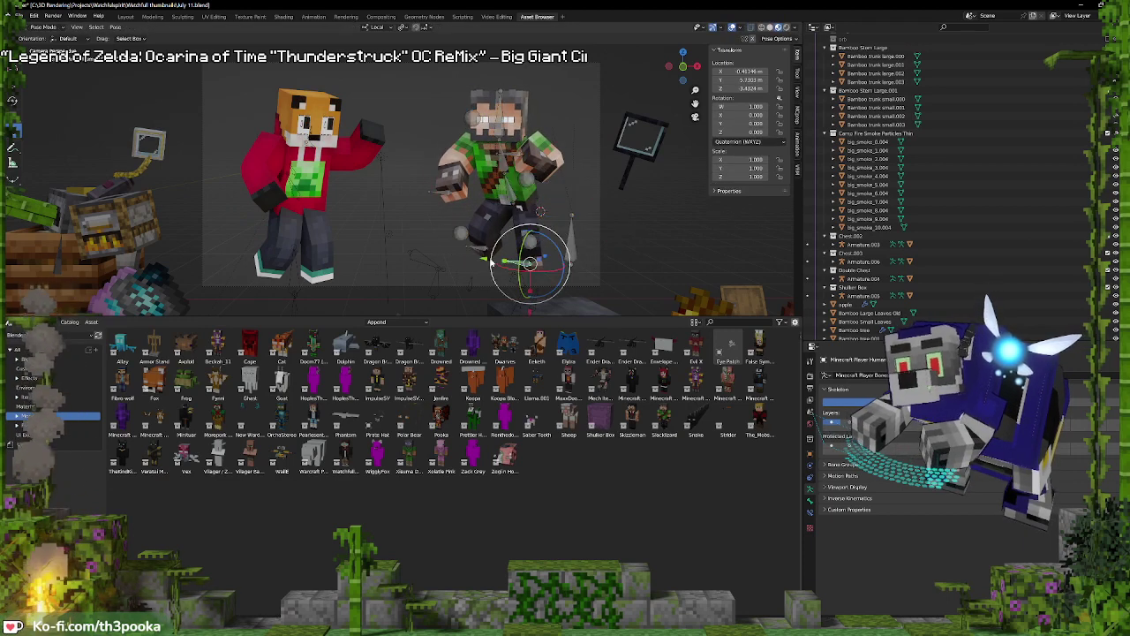
click(485, 256)
key(g)
click(488, 261)
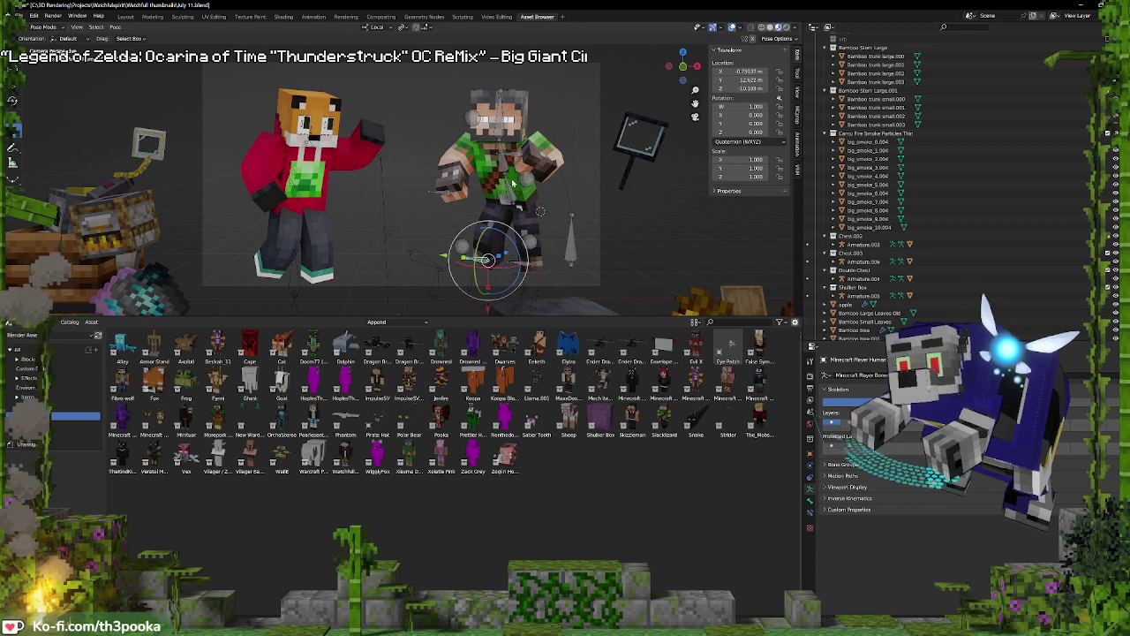
Reset the rotation of the bearded character's torso and adjust the tilt of its head
click(511, 182)
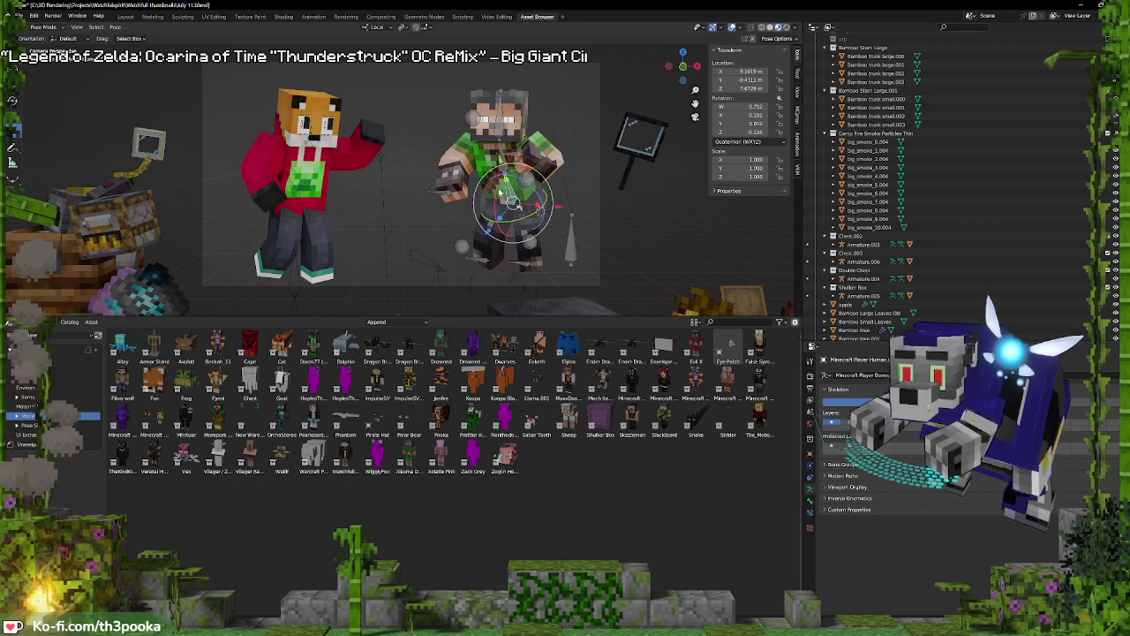
drag(500, 199, 508, 163)
click(507, 163)
key(alt+r)
click(501, 119)
drag(498, 114, 502, 125)
Reposition the bearded character's hands in front of its body and adjust its torso to match
click(448, 191)
drag(450, 190, 455, 176)
click(521, 160)
drag(515, 154, 510, 158)
drag(515, 207, 507, 198)
drag(523, 157, 496, 157)
Extend the bearded character's right hand toward the fox-headed character and reposition the elbow control of that arm
click(458, 182)
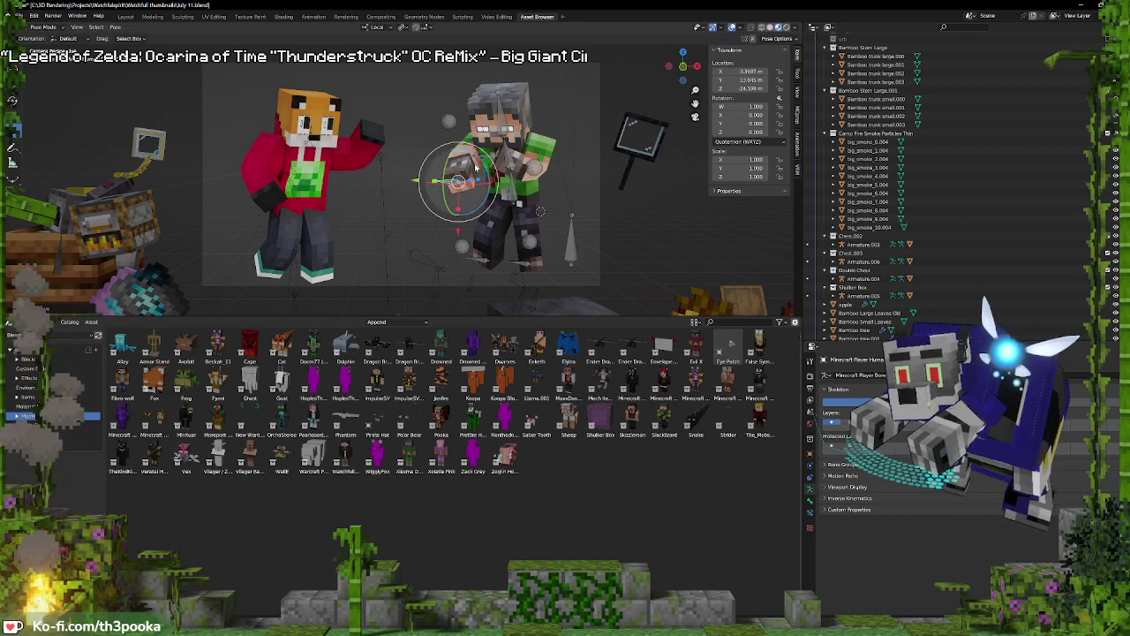
key(g)
key(y)
key(y)
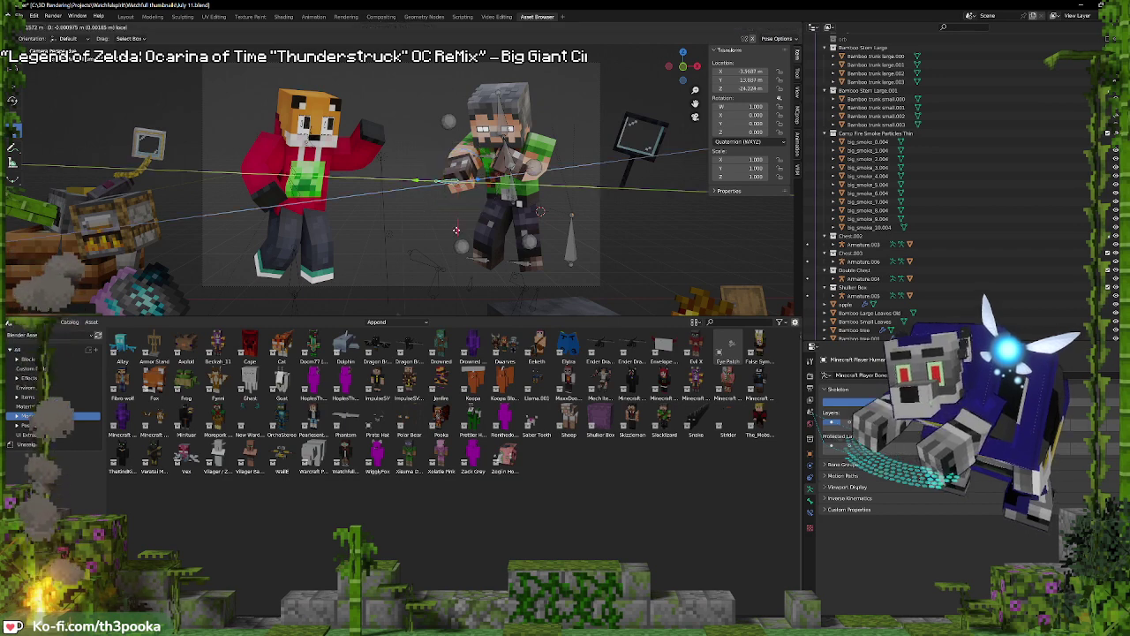
click(455, 210)
key(g)
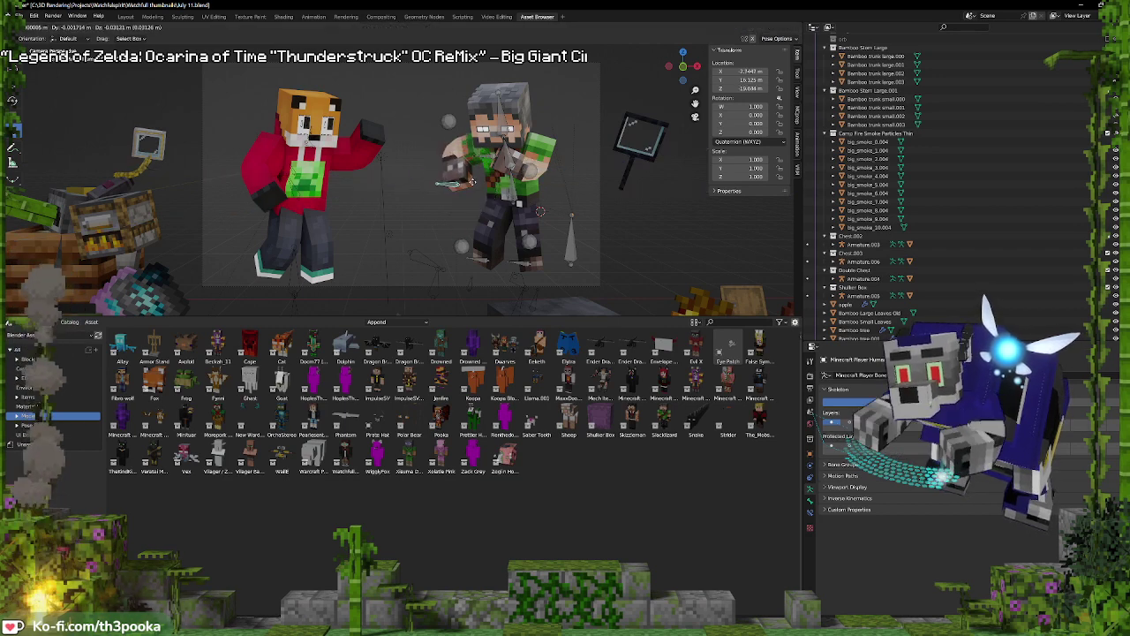
click(460, 189)
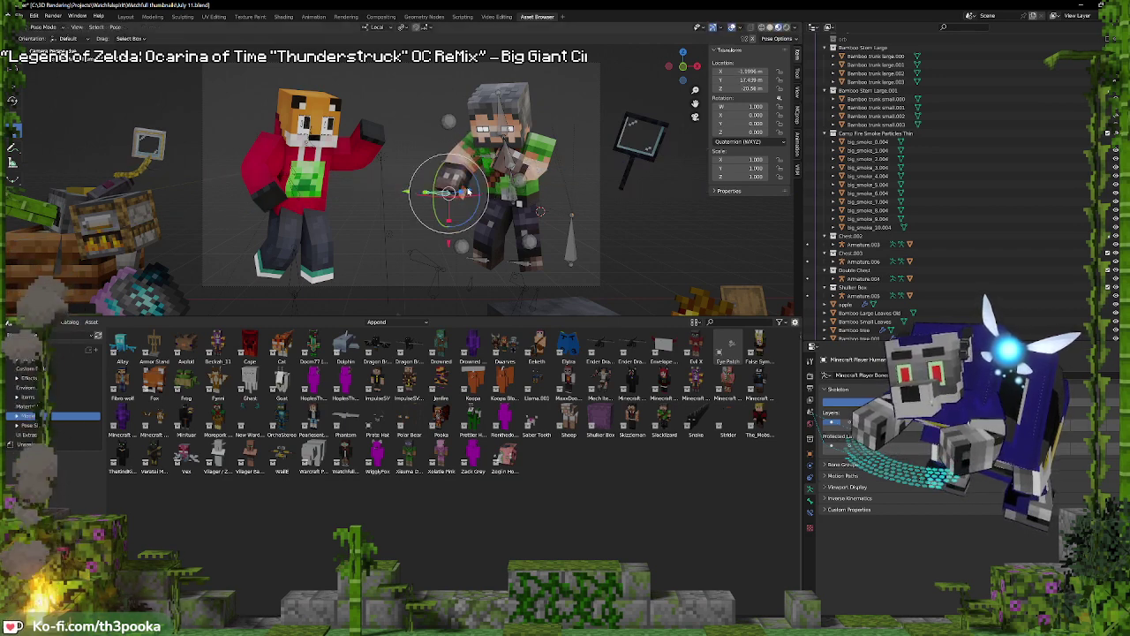
key(g)
key(y)
key(y)
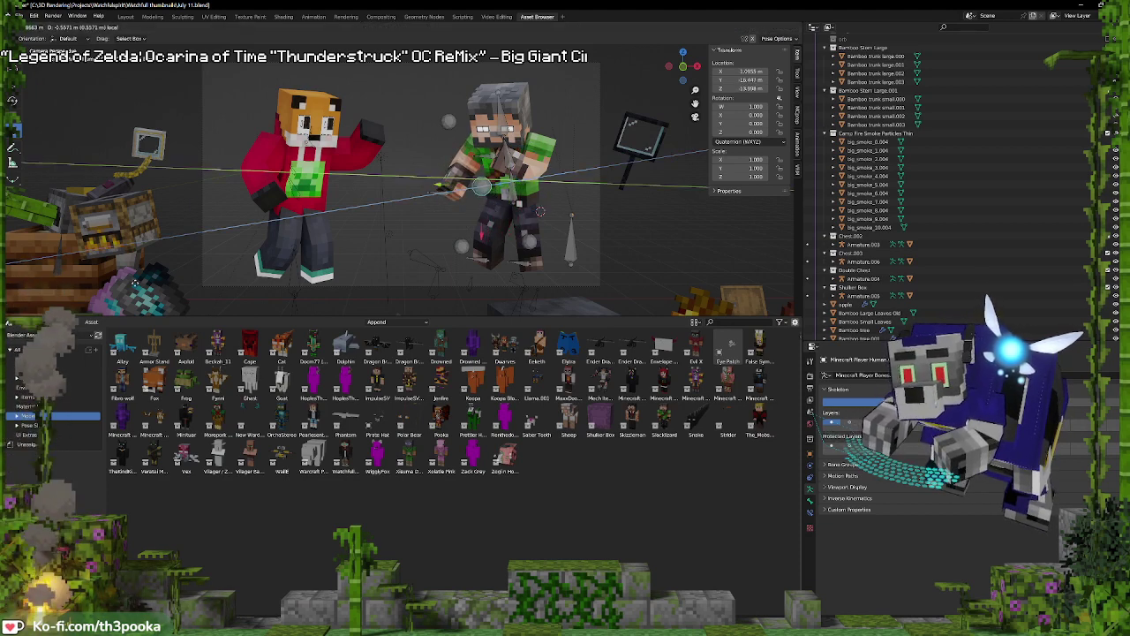
click(100, 285)
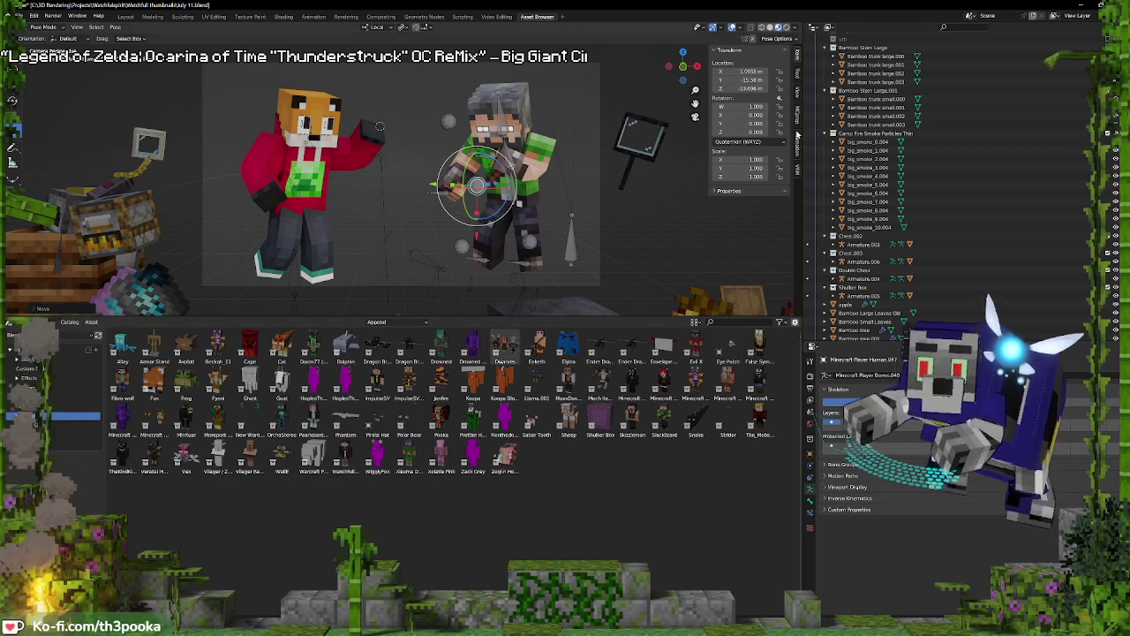
Leave Pose Mode on the bearded character and expand the item spawner among the MCprep spawning tools
key(ctrl+Tab)
click(798, 117)
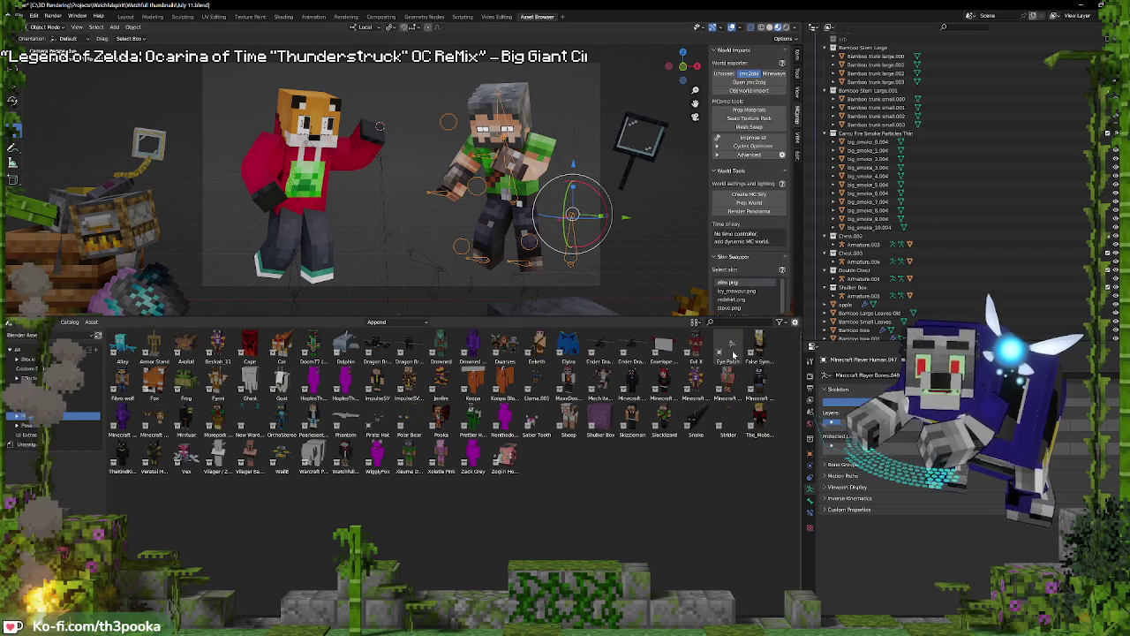
scroll(756, 220, down, 5)
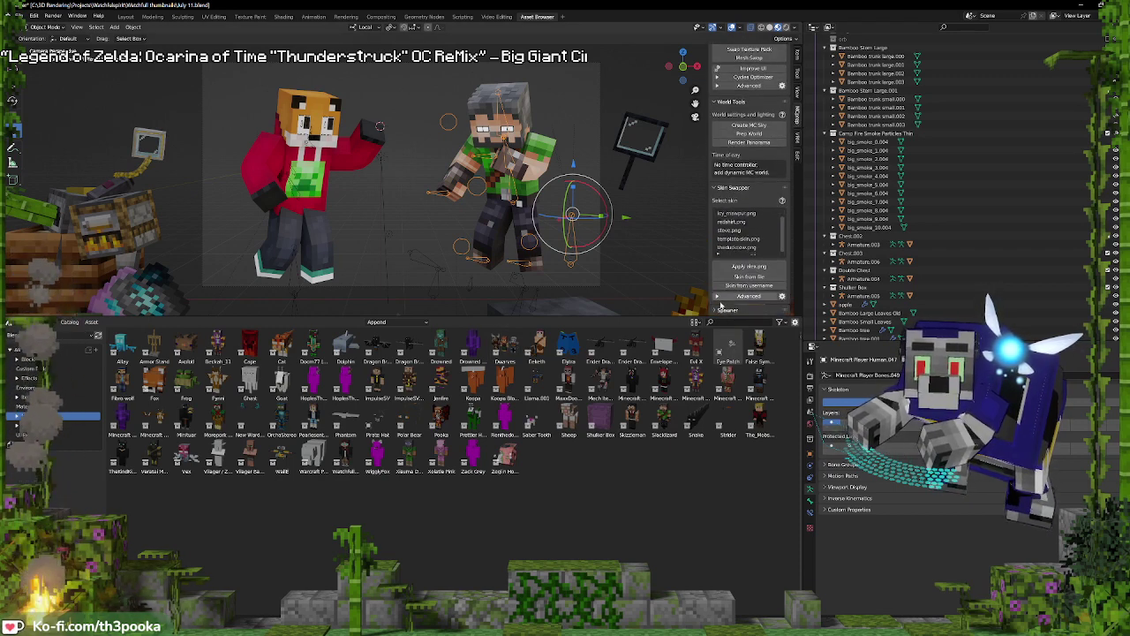
click(717, 311)
scroll(736, 279, down, 3)
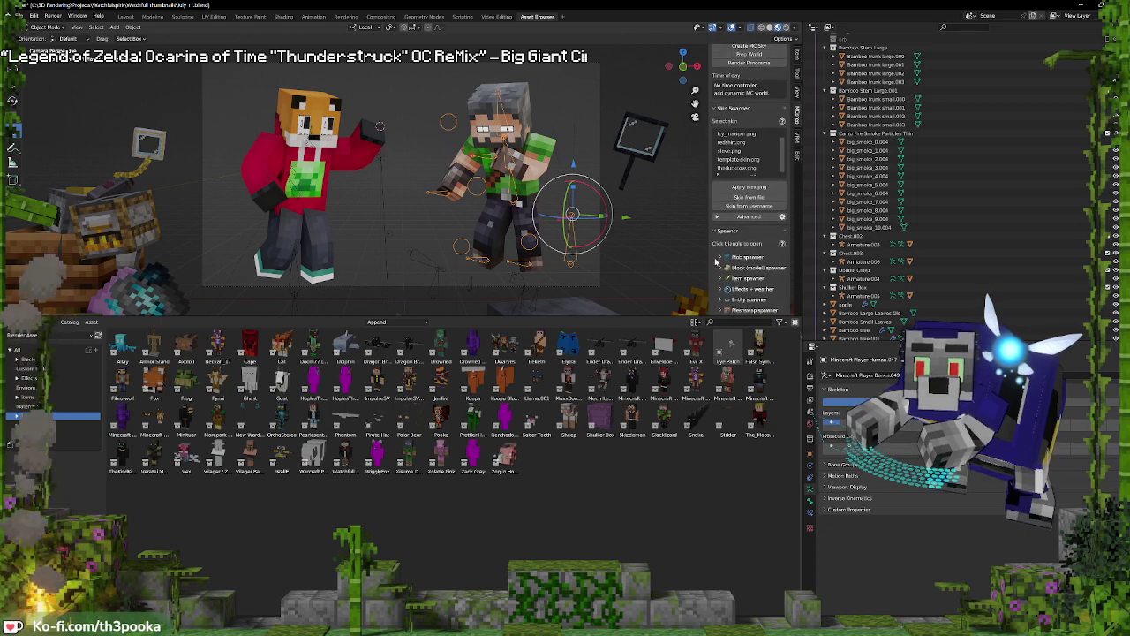
click(755, 279)
scroll(746, 283, down, 2)
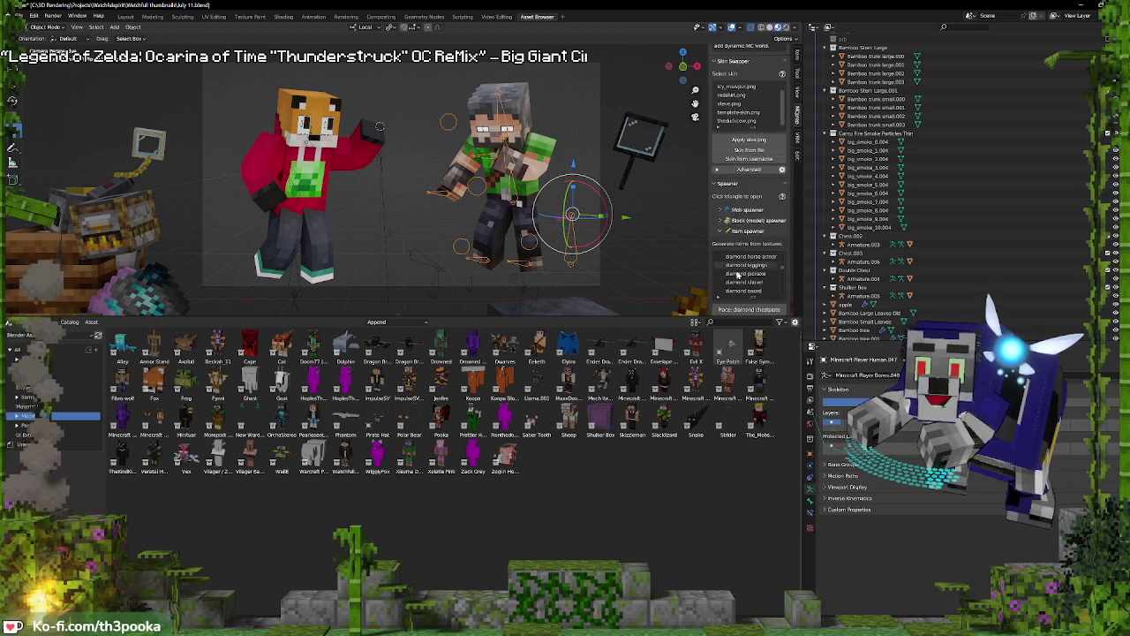
Filter the spawnable items by "bot" and place an experience bottle in the scene
click(718, 298)
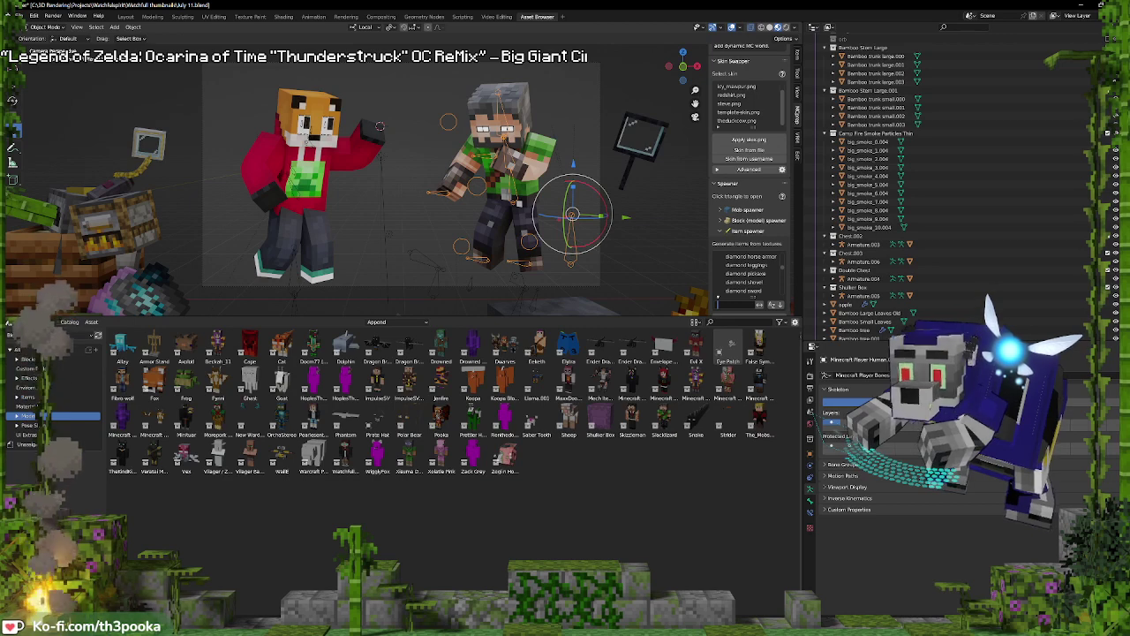
click(733, 304)
text(bo)
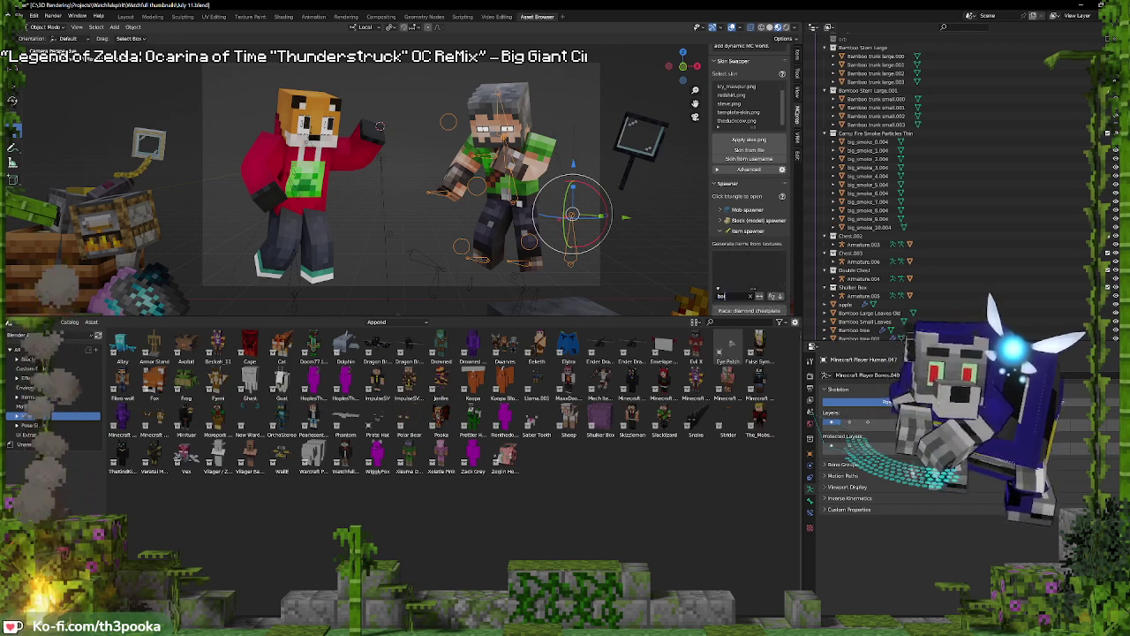
text(t)
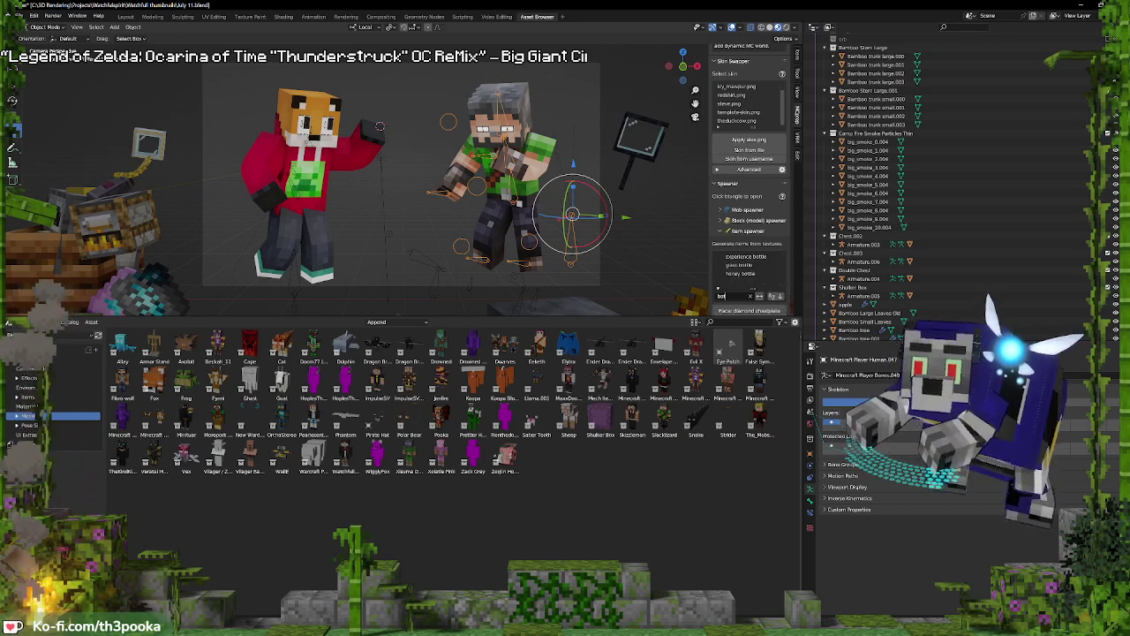
click(746, 256)
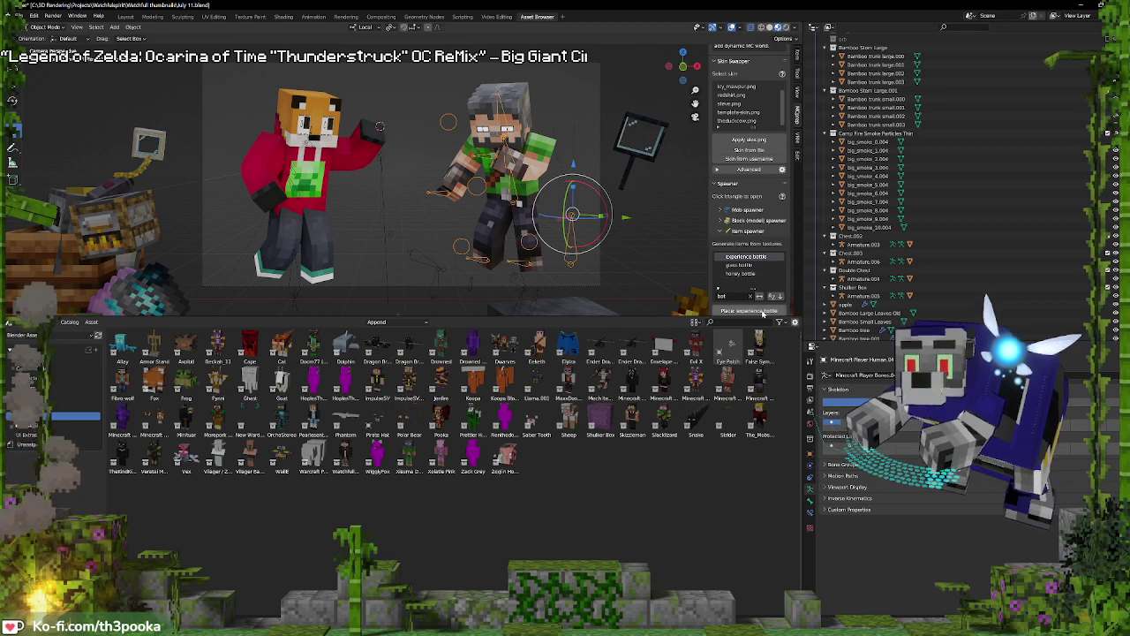
click(755, 311)
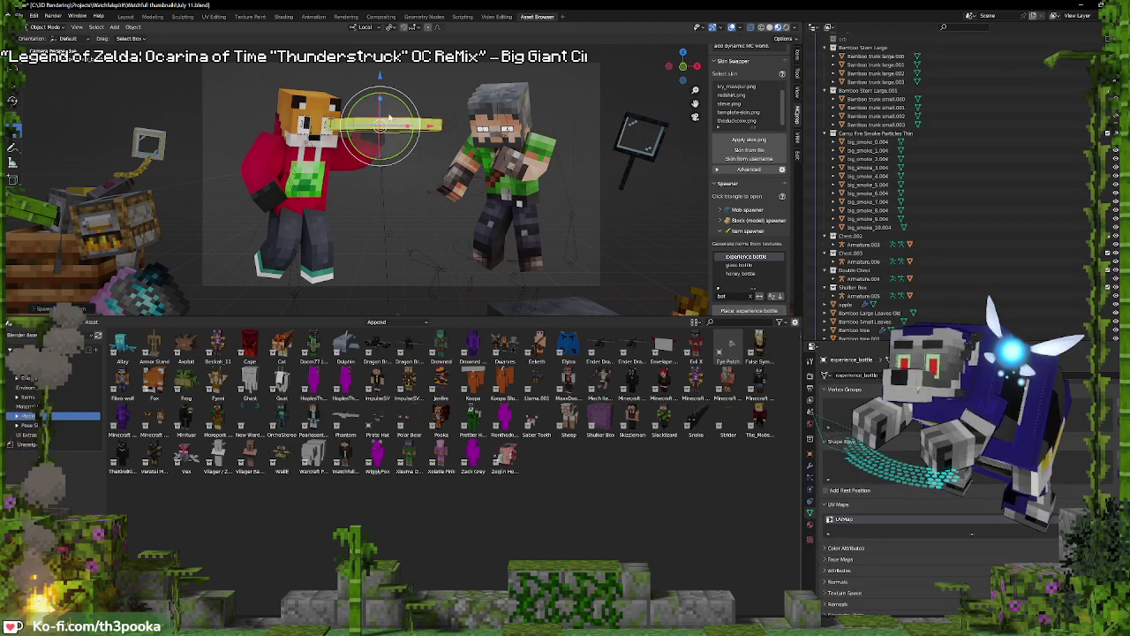
Rotate the experience bottle to face the camera, scale it down and move it above the fox-headed character's raised hand
key(r)
key(r)
click(521, 89)
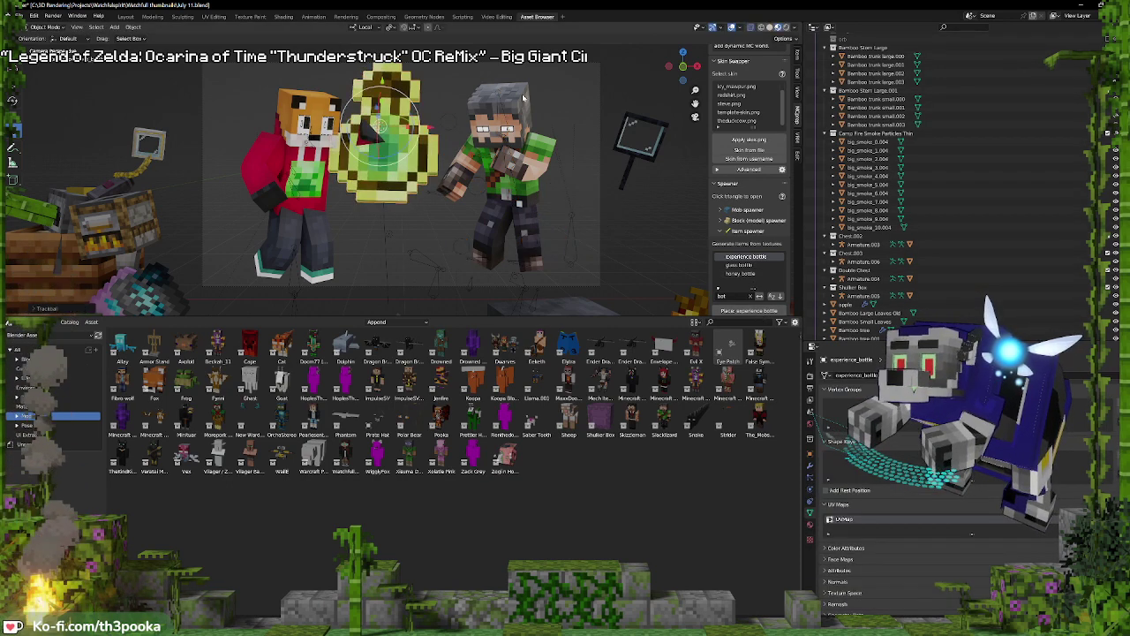
key(s)
click(447, 104)
key(g)
key(Return)
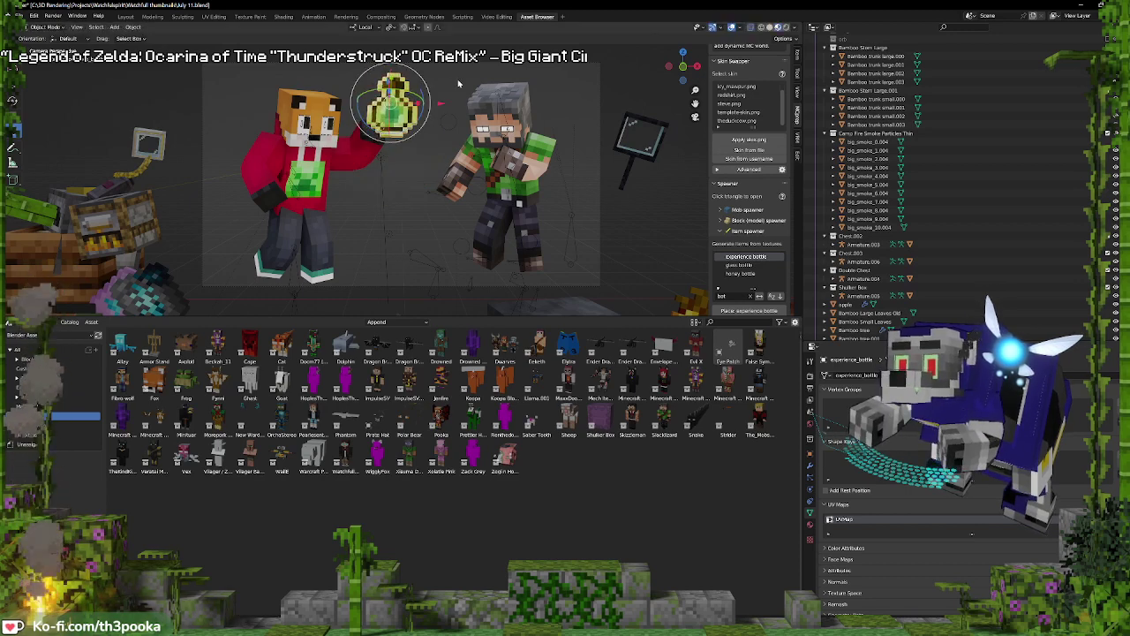
In the experience bottle's shader nodes, move the image texture away from the shaders and add a Principled BSDF
click(810, 525)
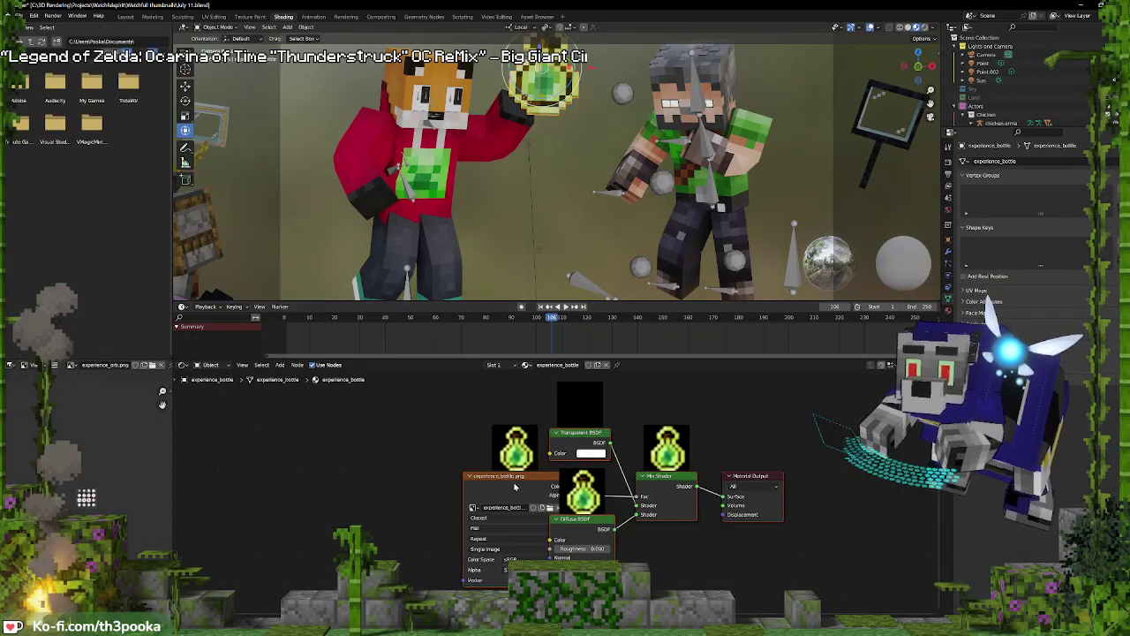
drag(494, 477, 297, 458)
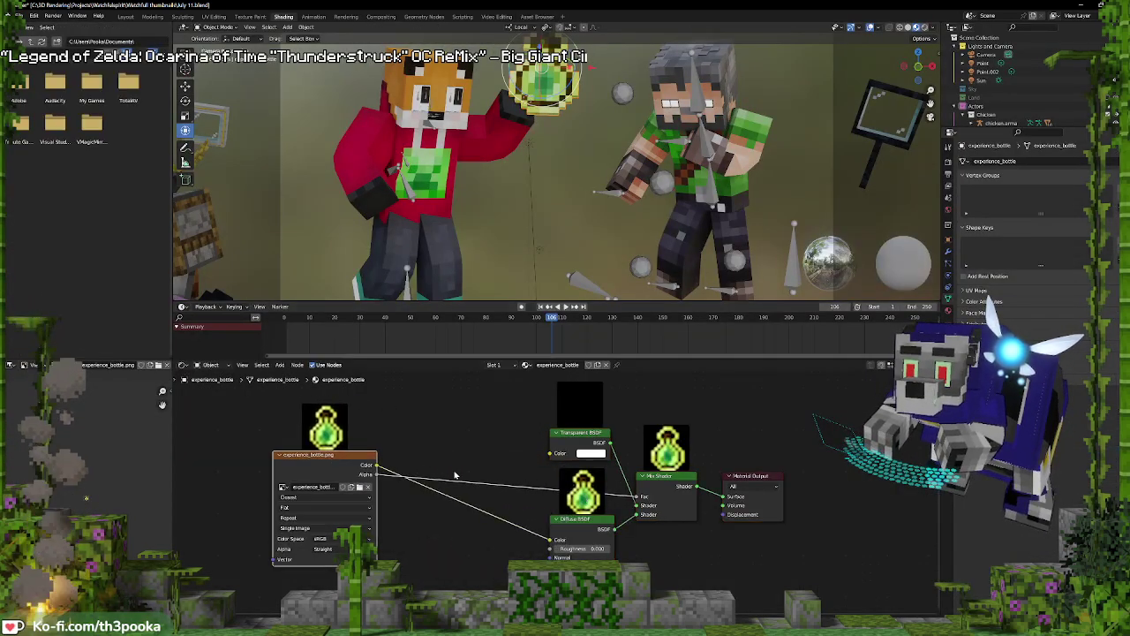
key(shift+a)
click(514, 434)
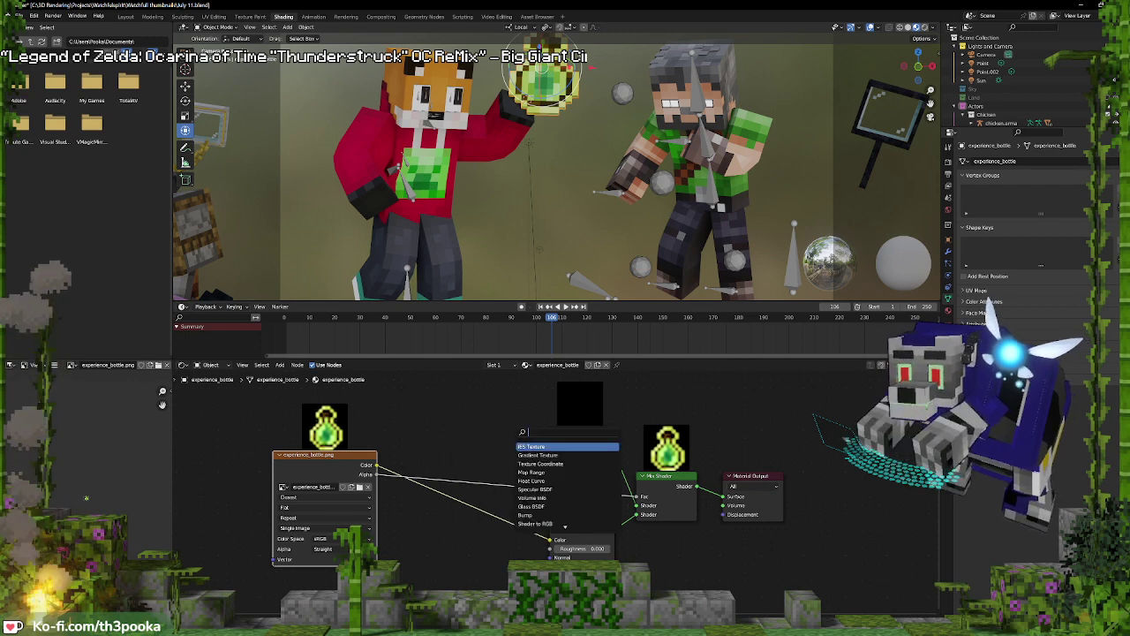
text(prin)
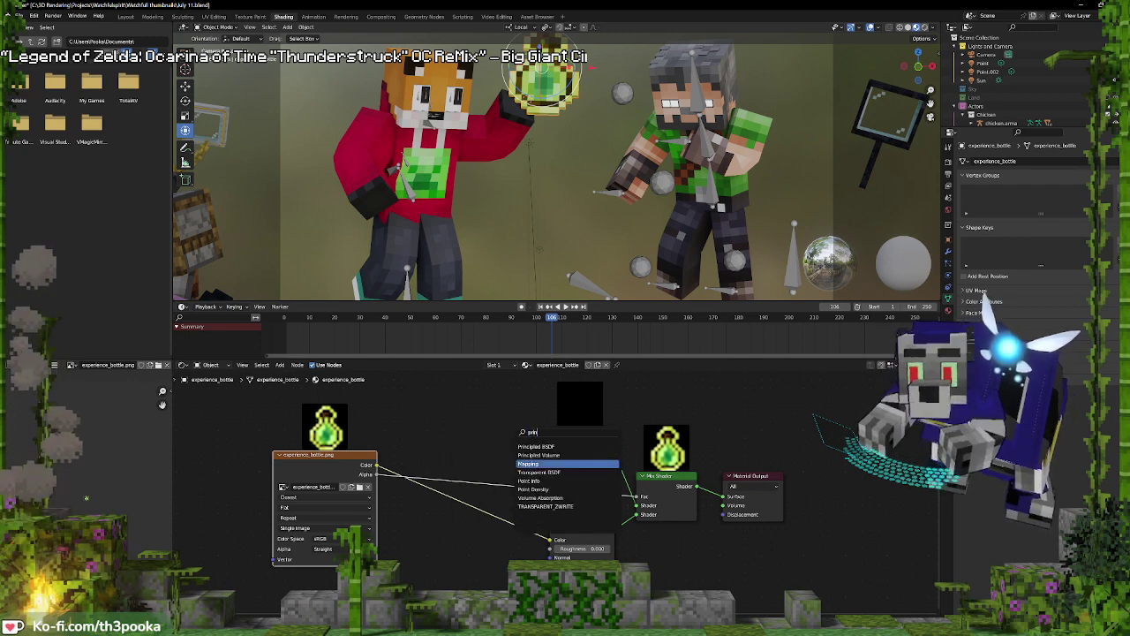
key(Return)
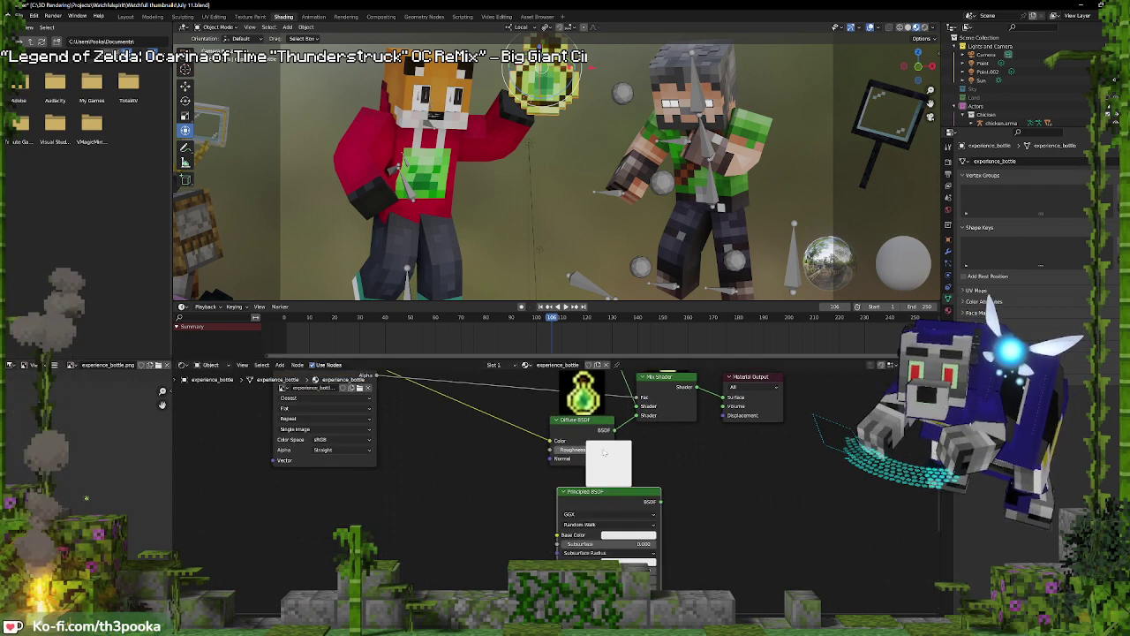
Delete the Transparent, Diffuse and Mix Shader nodes and put the Principled BSDF in their place
middle_drag(684, 463, 687, 504)
drag(523, 395, 673, 507)
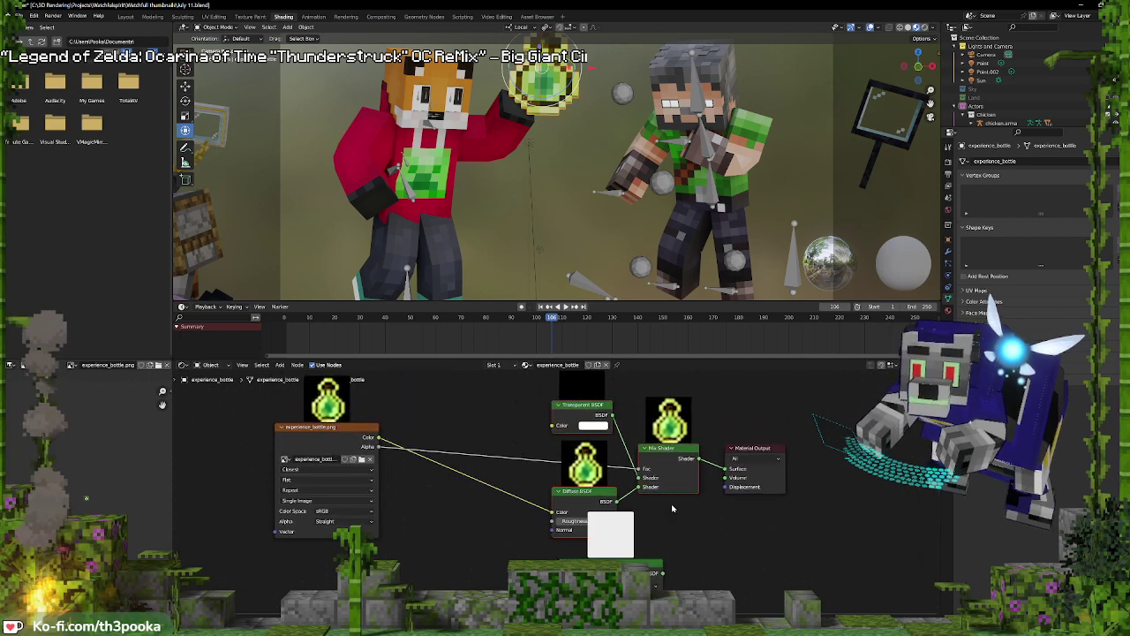
key(x)
drag(611, 564, 592, 433)
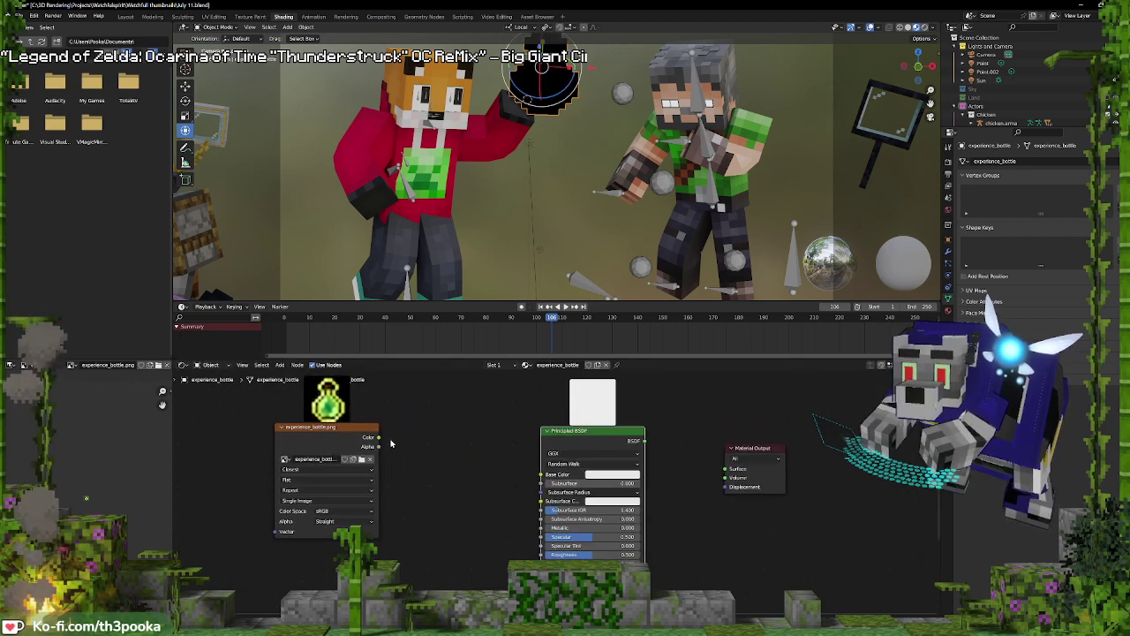
Connect the bottle texture's Color to the Principled BSDF's Base Color and its Alpha to the Alpha input
drag(378, 438, 542, 474)
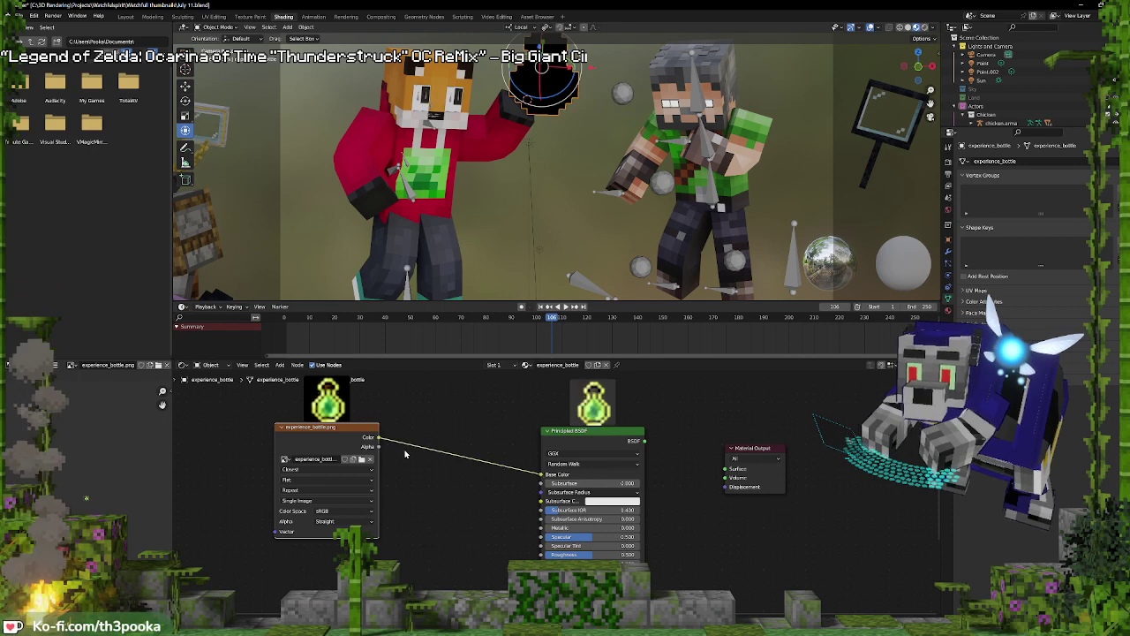
drag(380, 447, 540, 544)
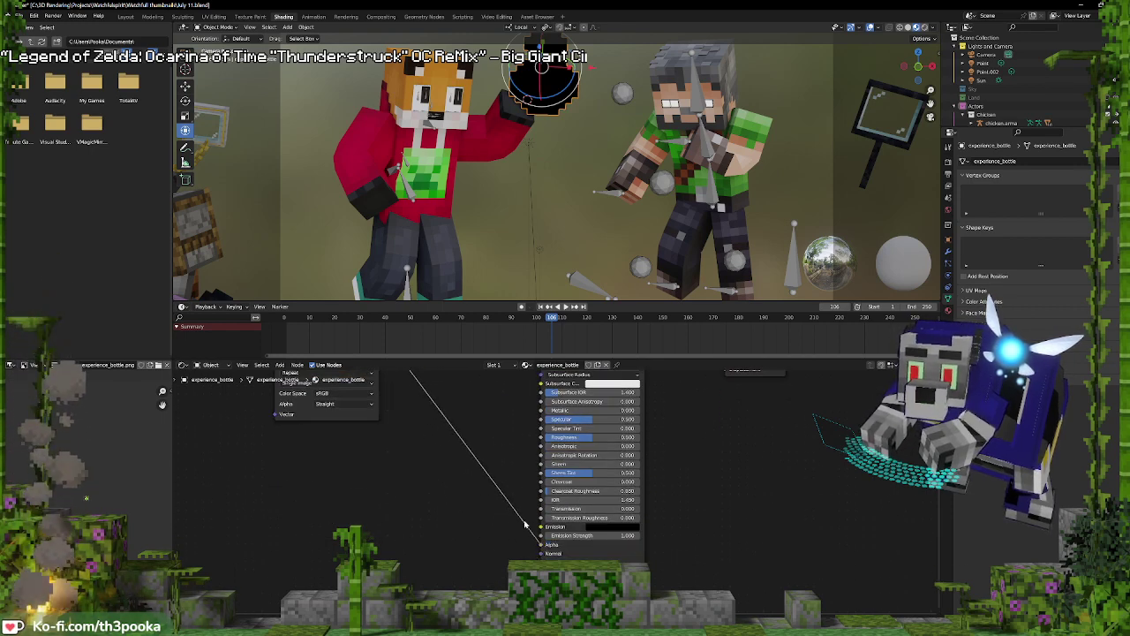
scroll(483, 468, down, 2)
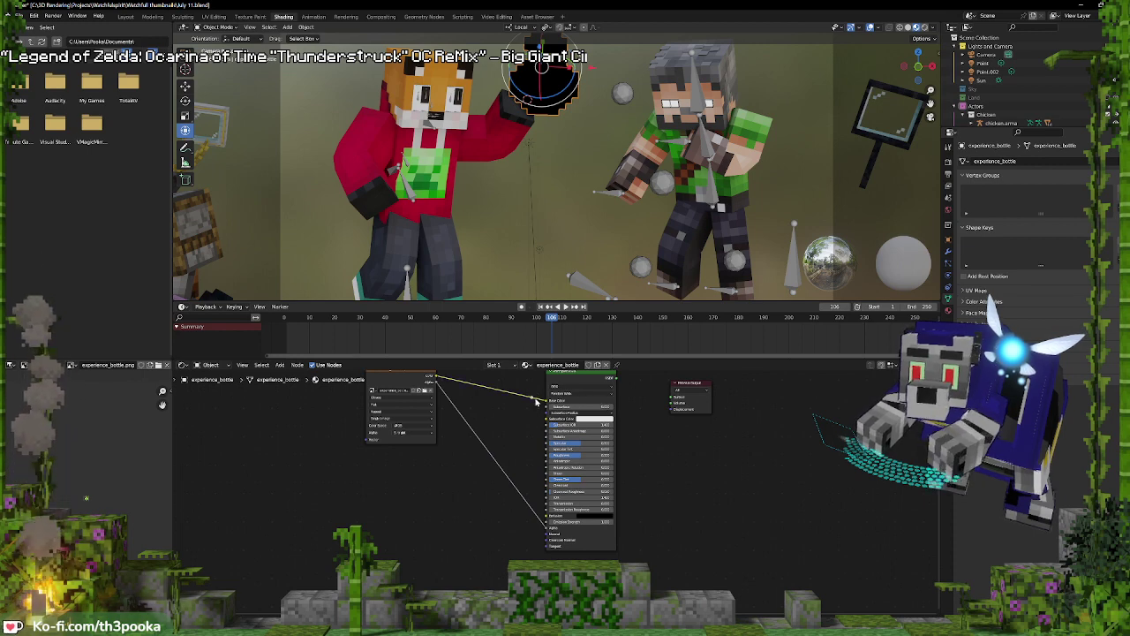
Branch the texture color through a reroute point into Emission and link the Principled BSDF to the Material Output's Surface
drag(532, 396, 547, 481)
shift+right_drag(527, 430, 530, 408)
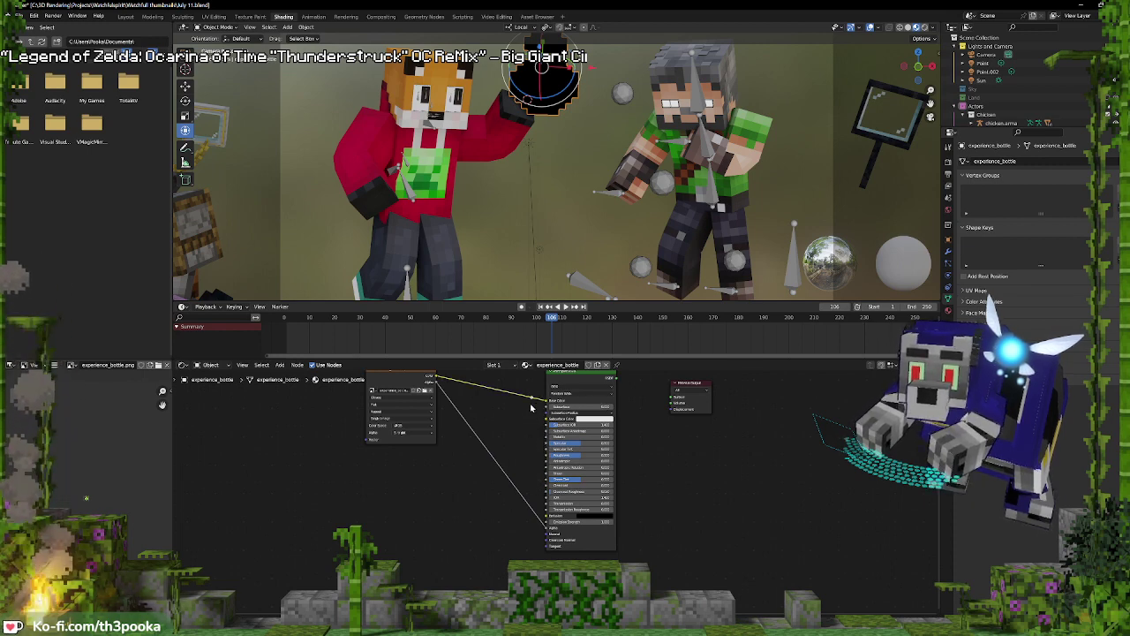
drag(532, 400, 536, 401)
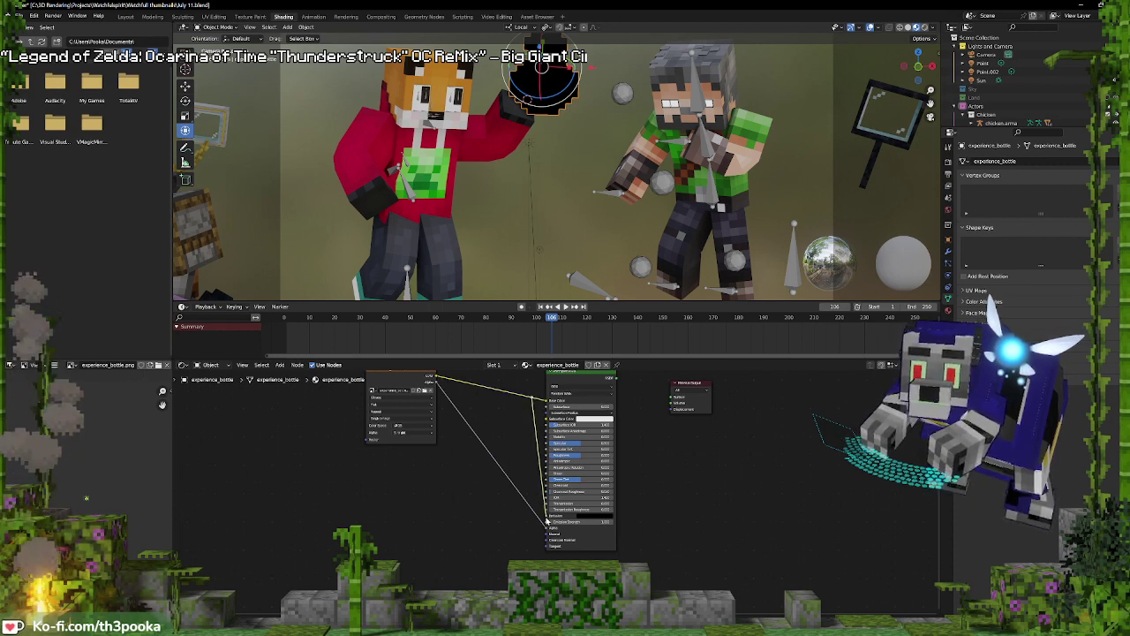
middle_drag(647, 417, 617, 470)
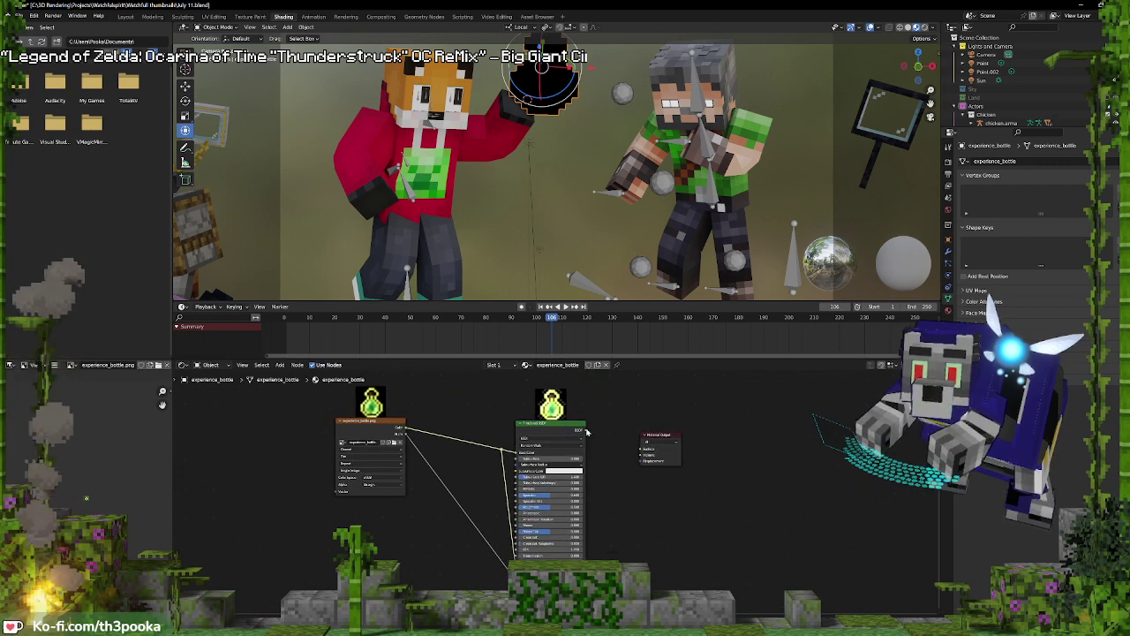
drag(586, 431, 641, 449)
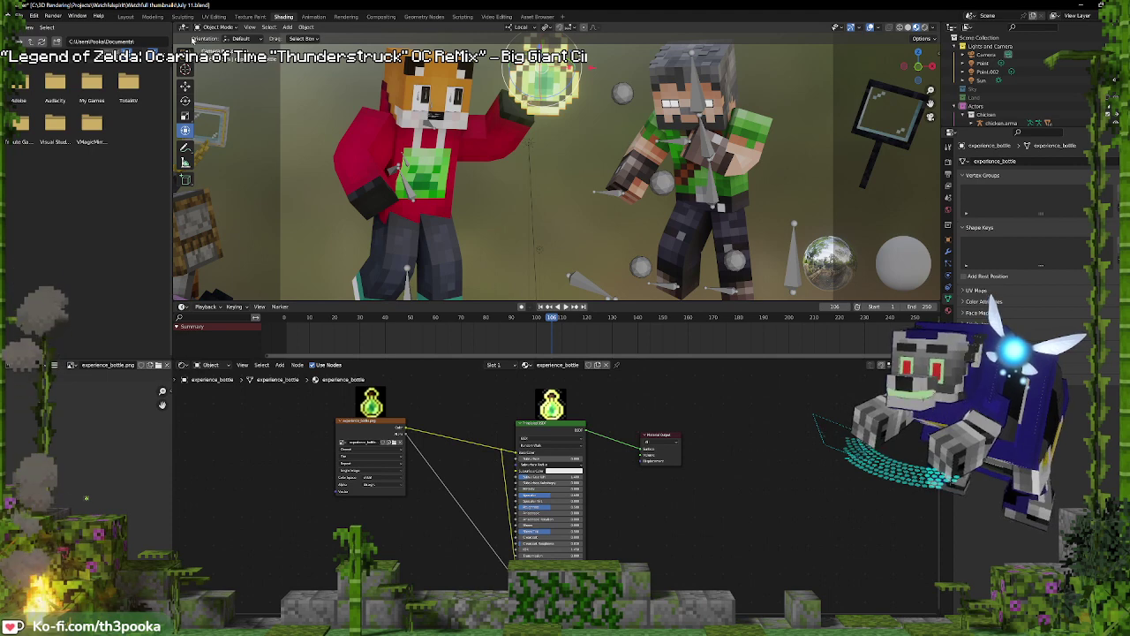
Back in the Layout workspace, move and tilt the glowing experience bottle beside the fox-headed character's raised hand
click(125, 16)
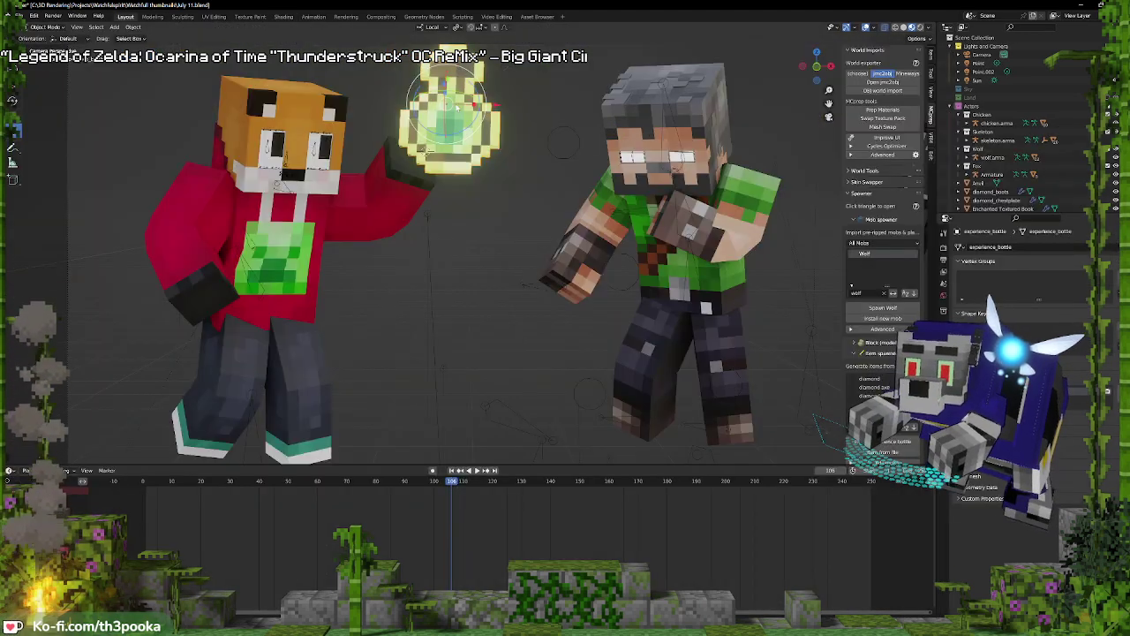
key(g)
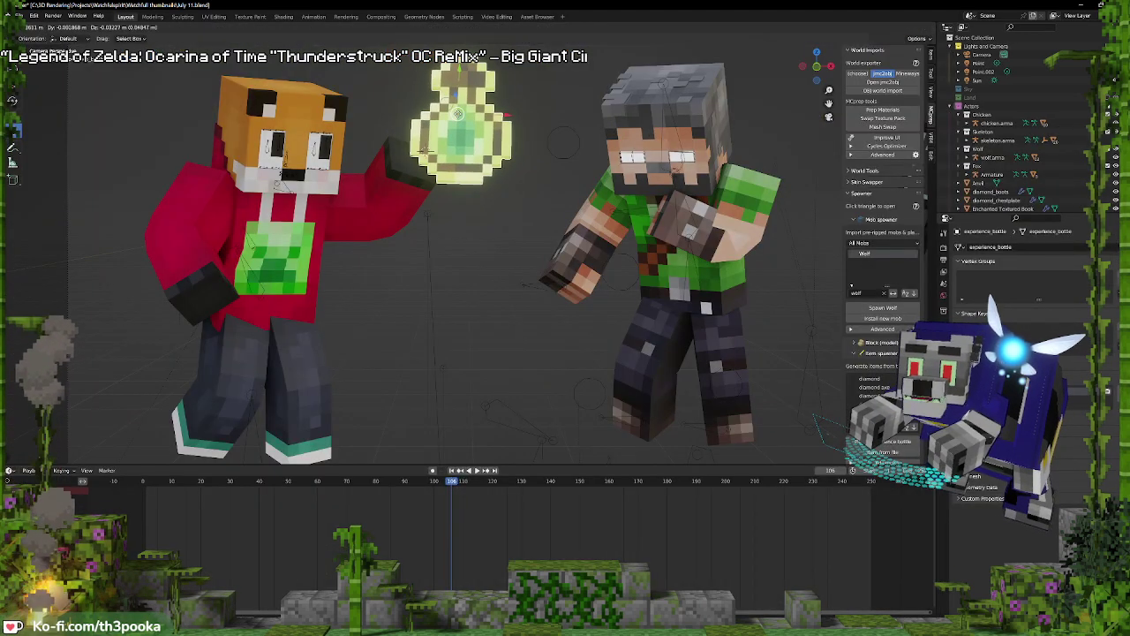
click(458, 114)
key(r)
key(r)
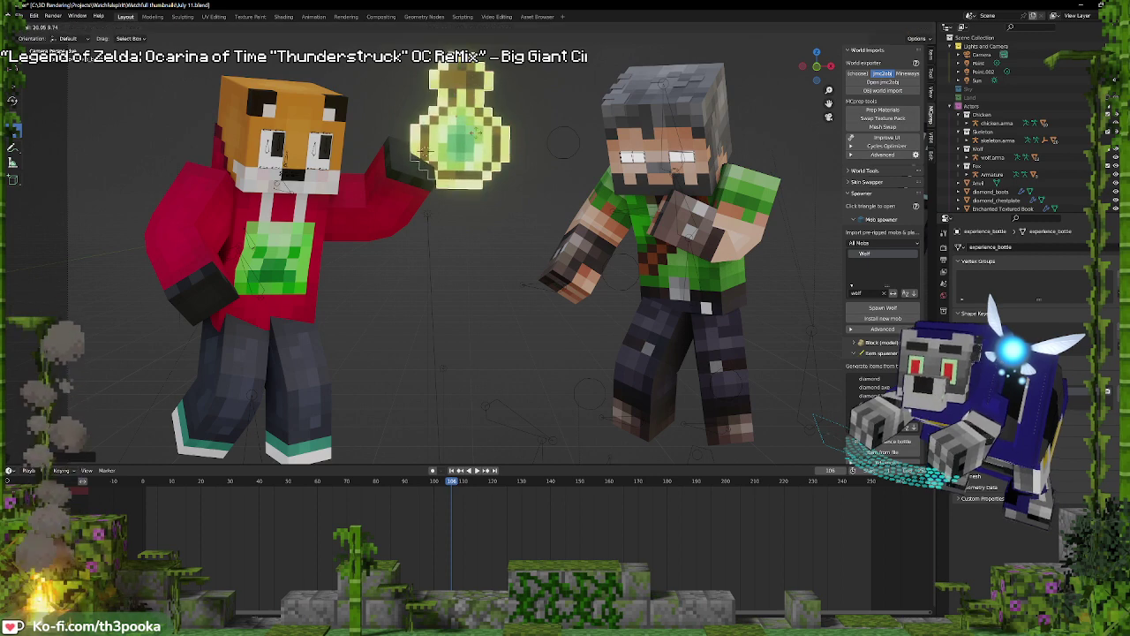
click(477, 132)
key(g)
click(476, 134)
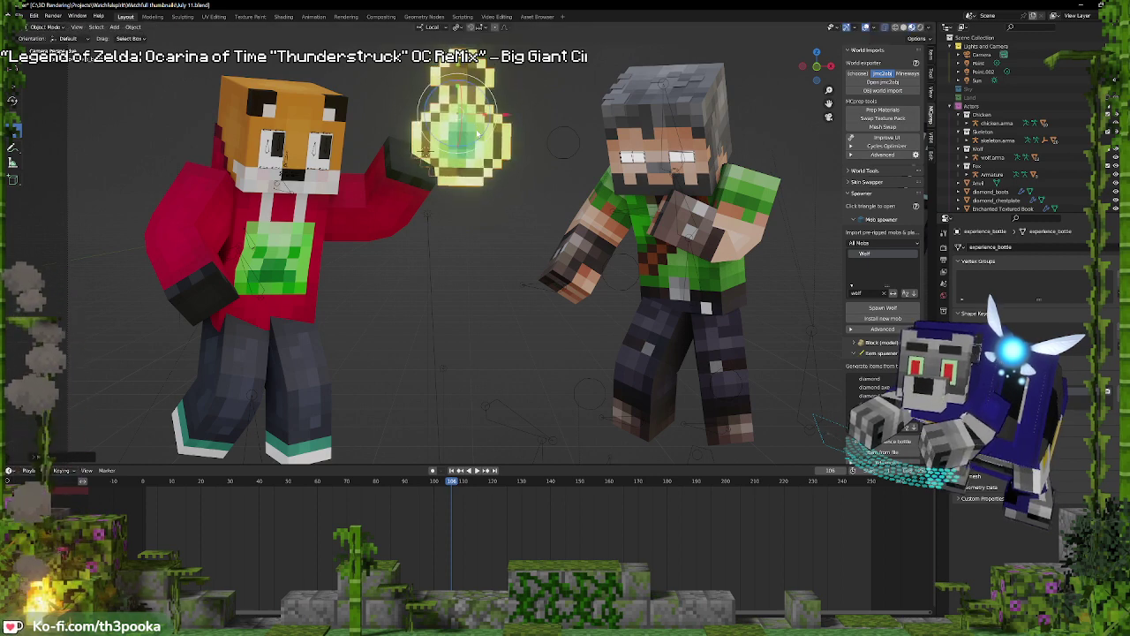
key(r)
click(487, 165)
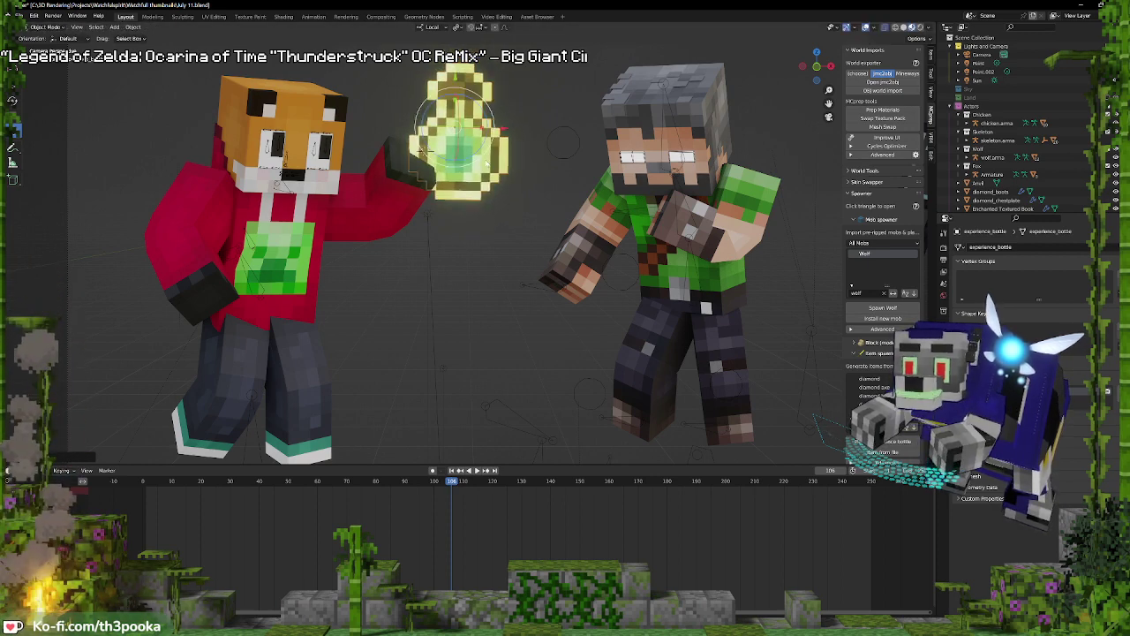
Show the first bone layer of the fox-headed character's rig and lower its raised hand beneath the bottle in Pose Mode
click(375, 176)
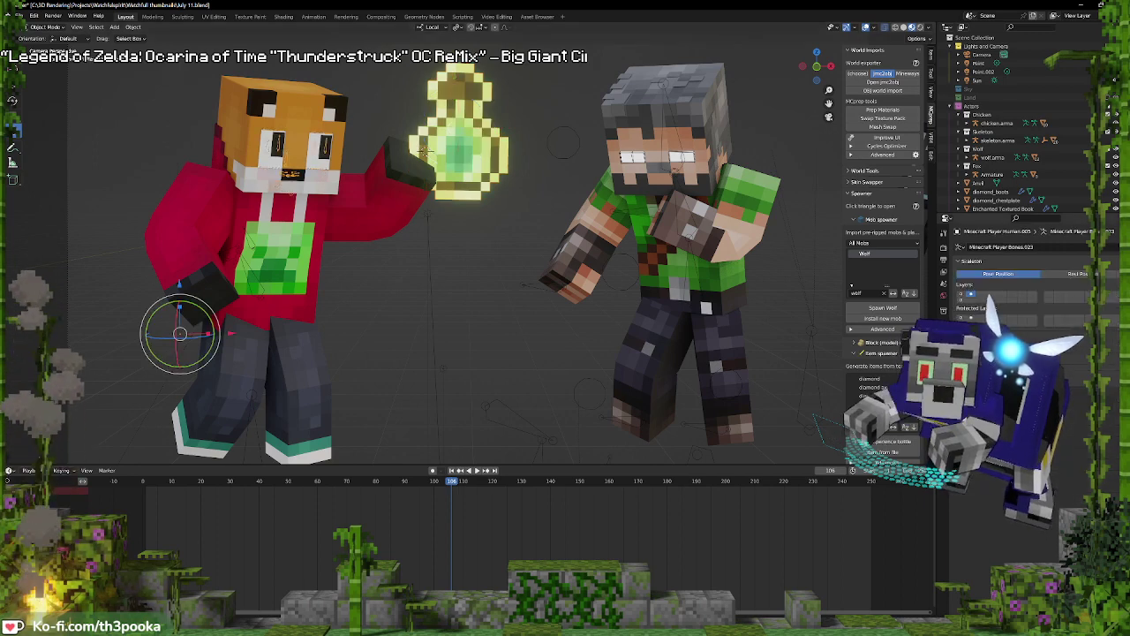
click(960, 294)
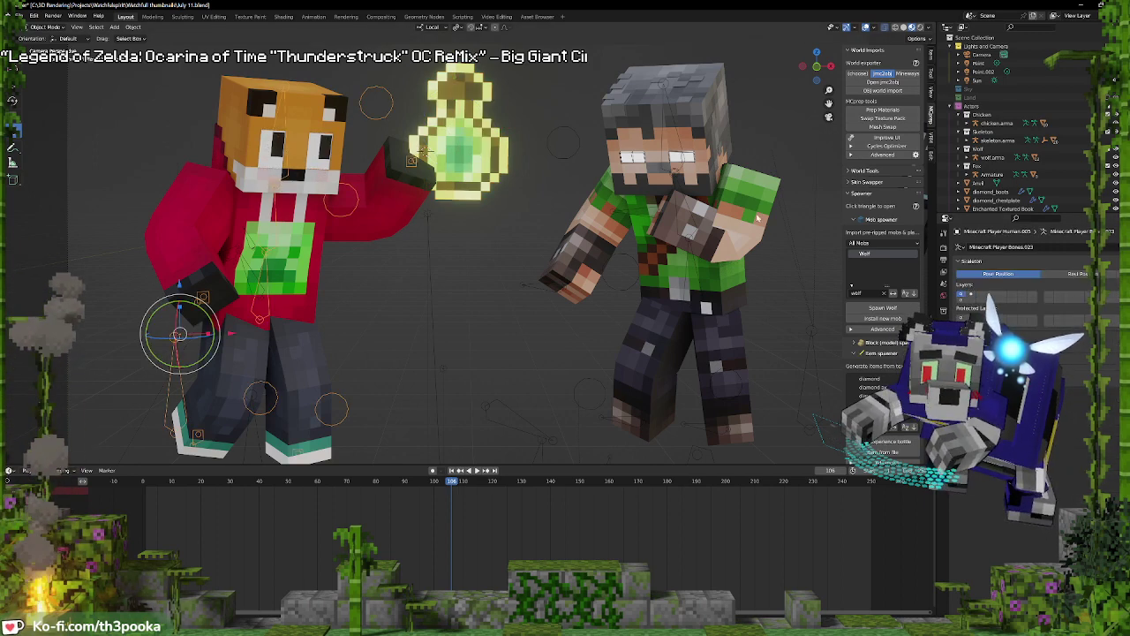
key(ctrl+Tab)
click(411, 162)
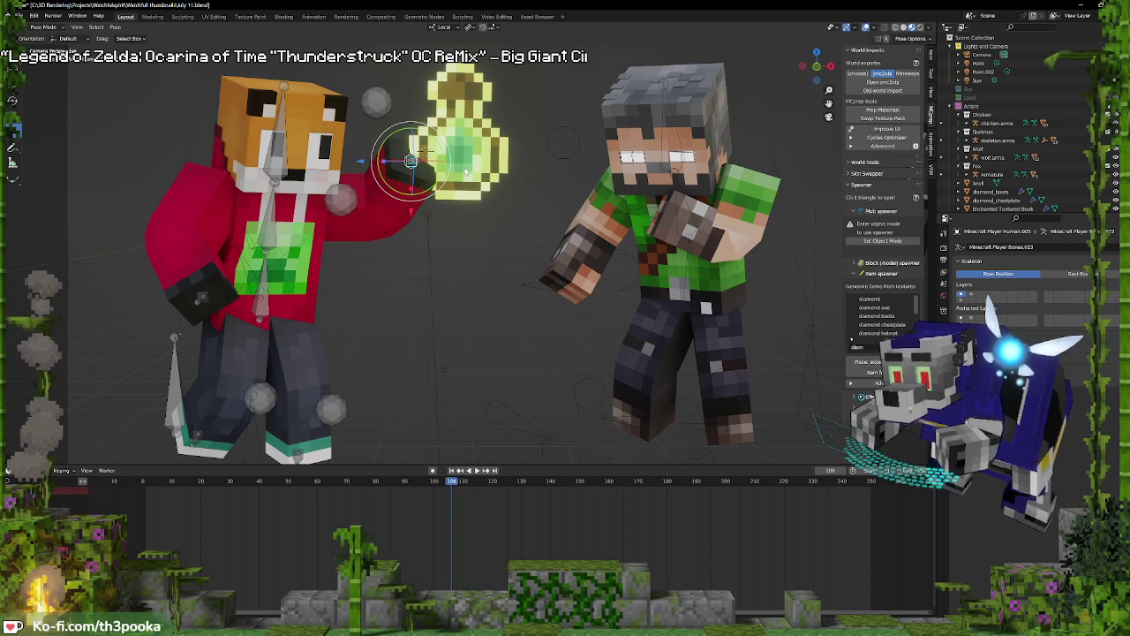
key(g)
click(468, 201)
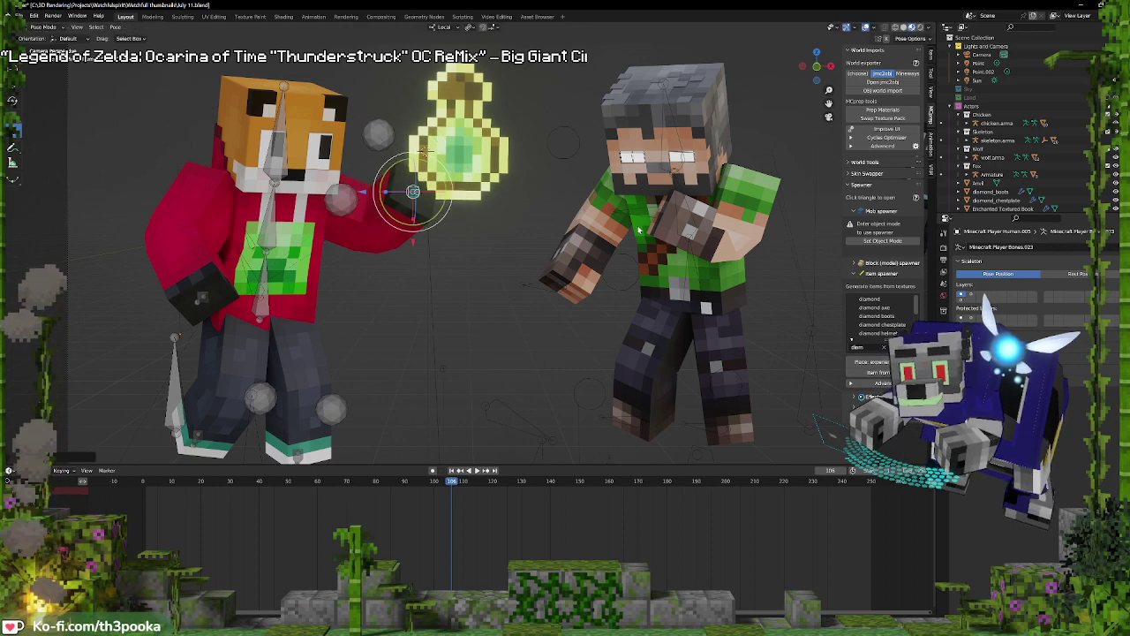
scroll(509, 274, down, 5)
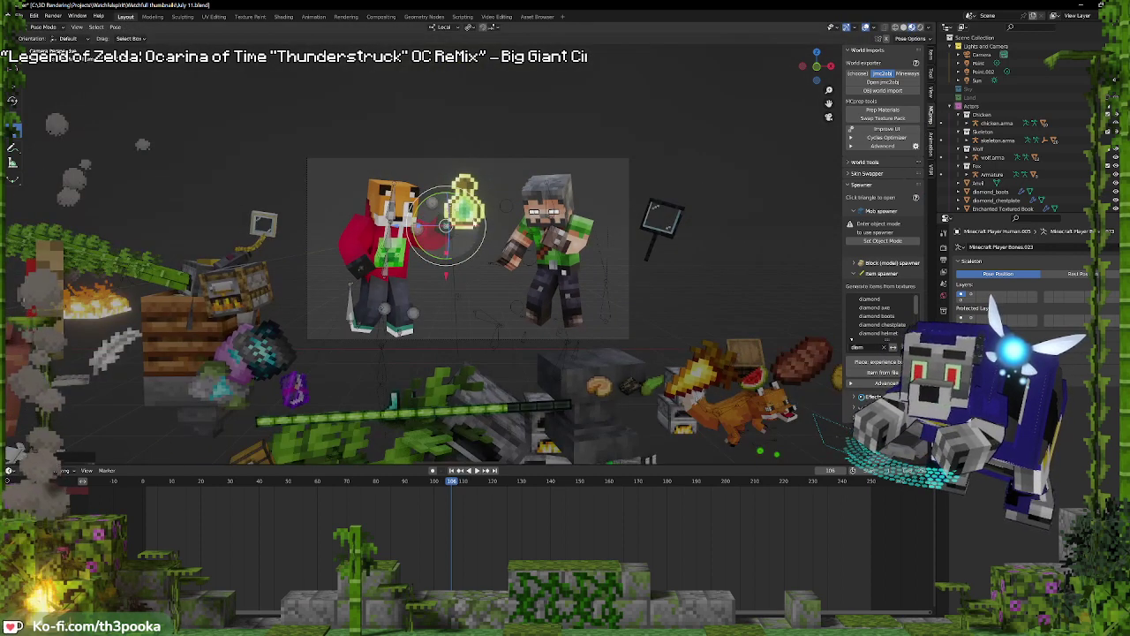
Duplicate the experience bottle in Object Mode, place the copy up against the original above the fox-headed character's hand, and tilt it
key(ctrl+Tab)
click(463, 202)
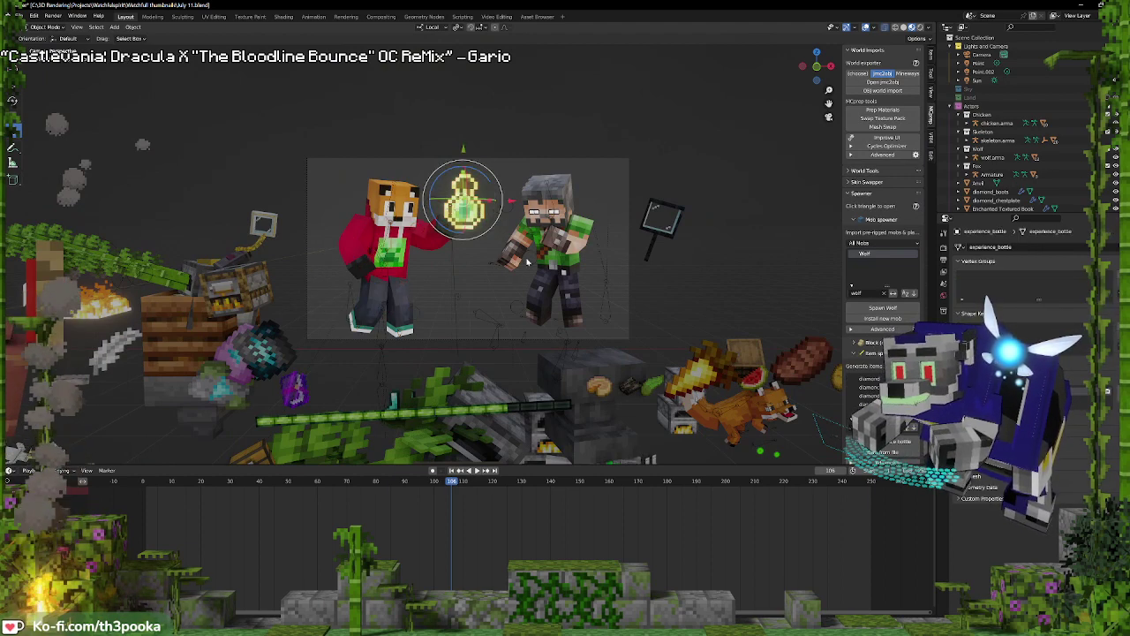
key(shift+d)
click(468, 167)
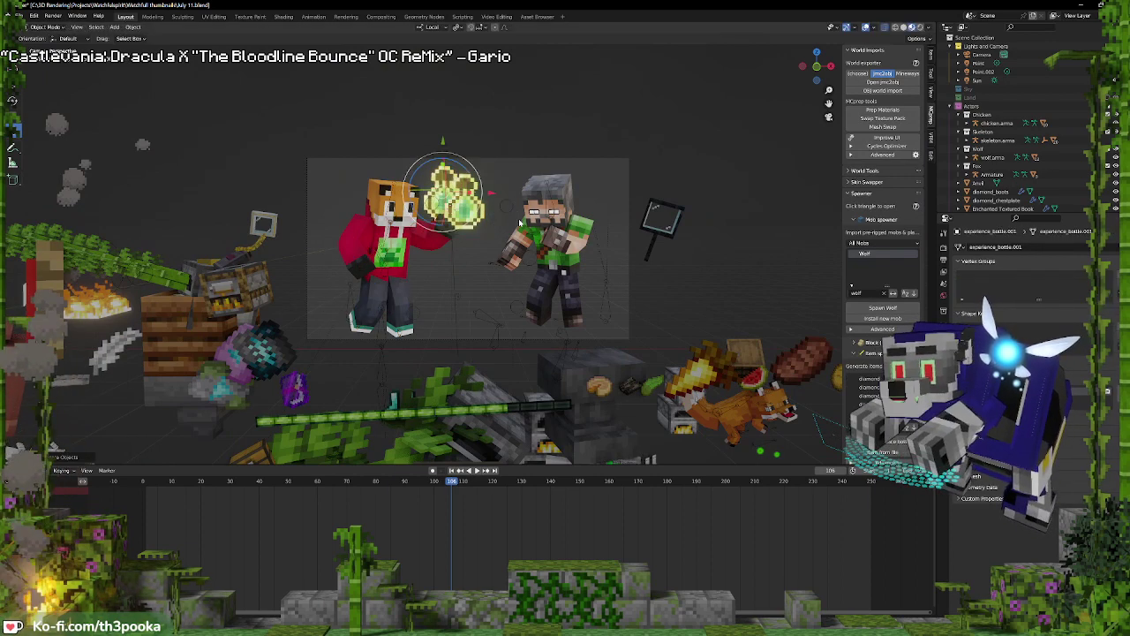
drag(467, 169, 462, 157)
key(g)
click(466, 160)
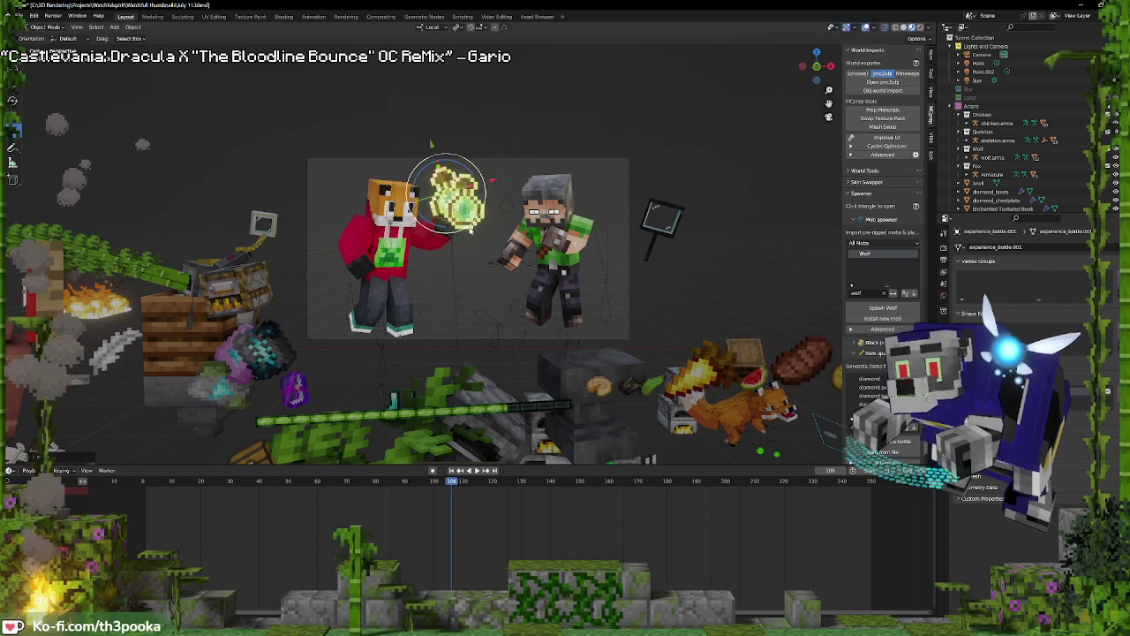
key(ctrl+z)
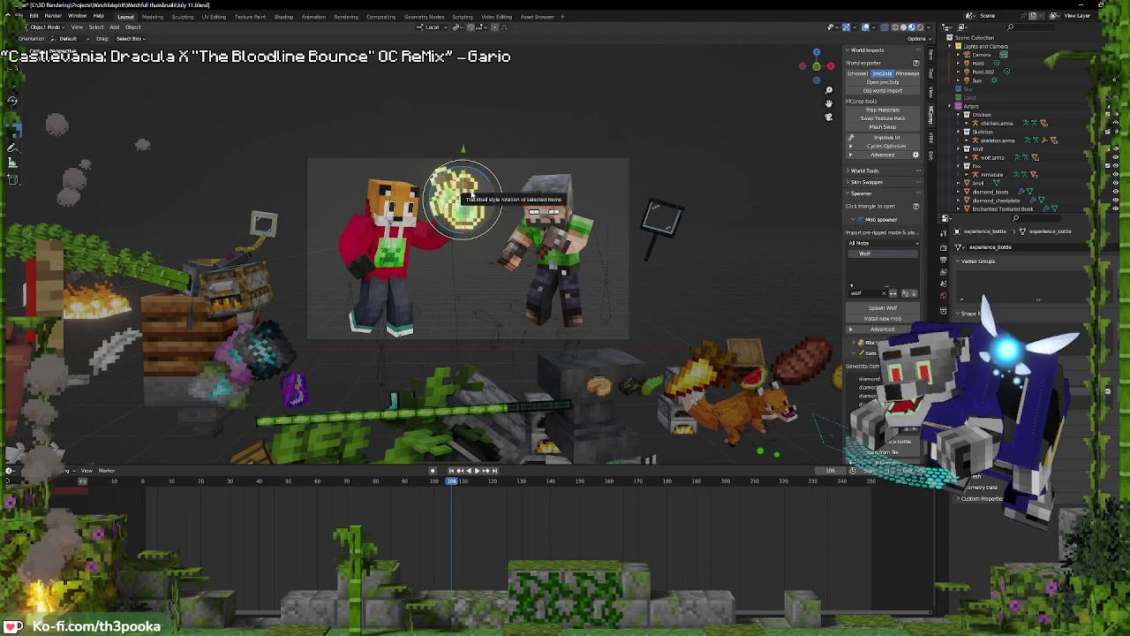
Move the glowing green orb particles from the prop pile into the camera frame around the two characters
click(761, 452)
key(g)
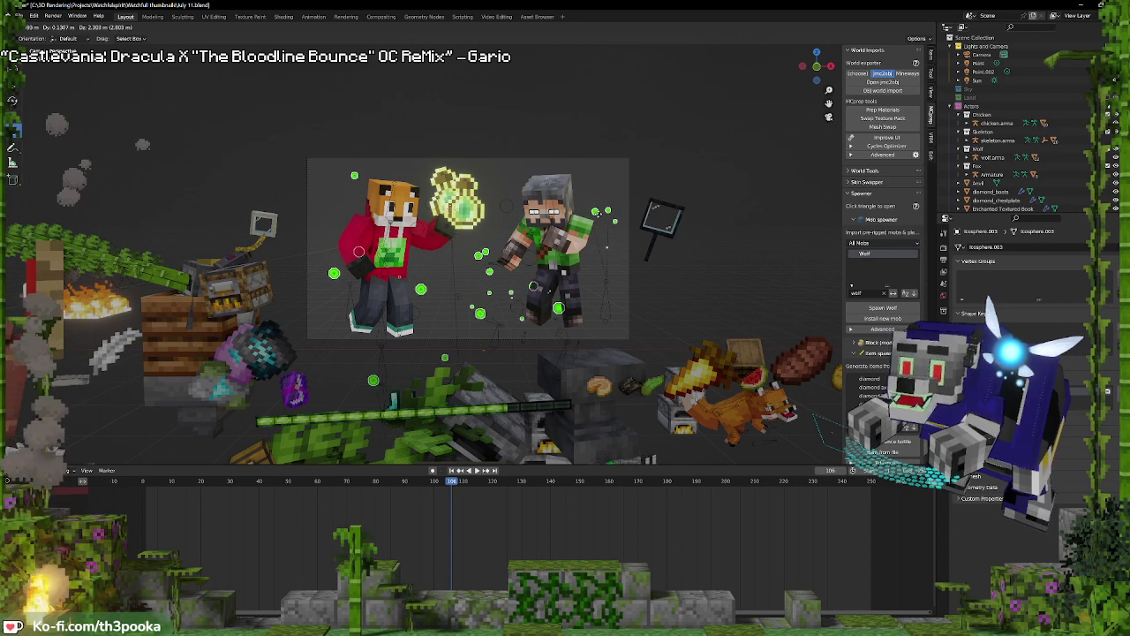
click(599, 214)
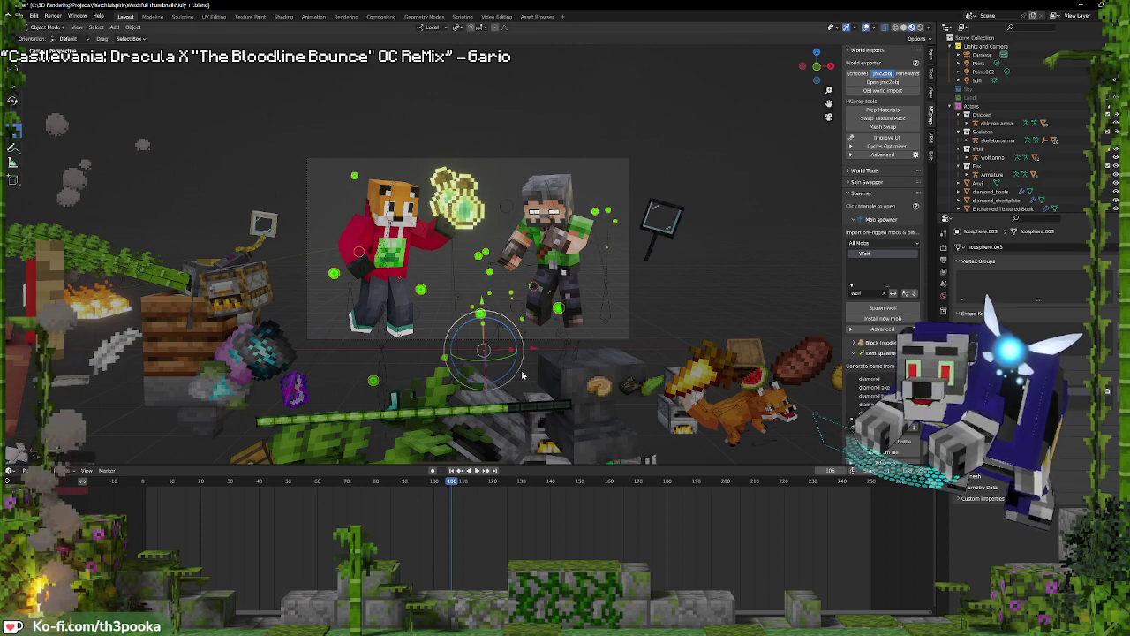
scroll(522, 375, down, 4)
scroll(504, 359, up, 3)
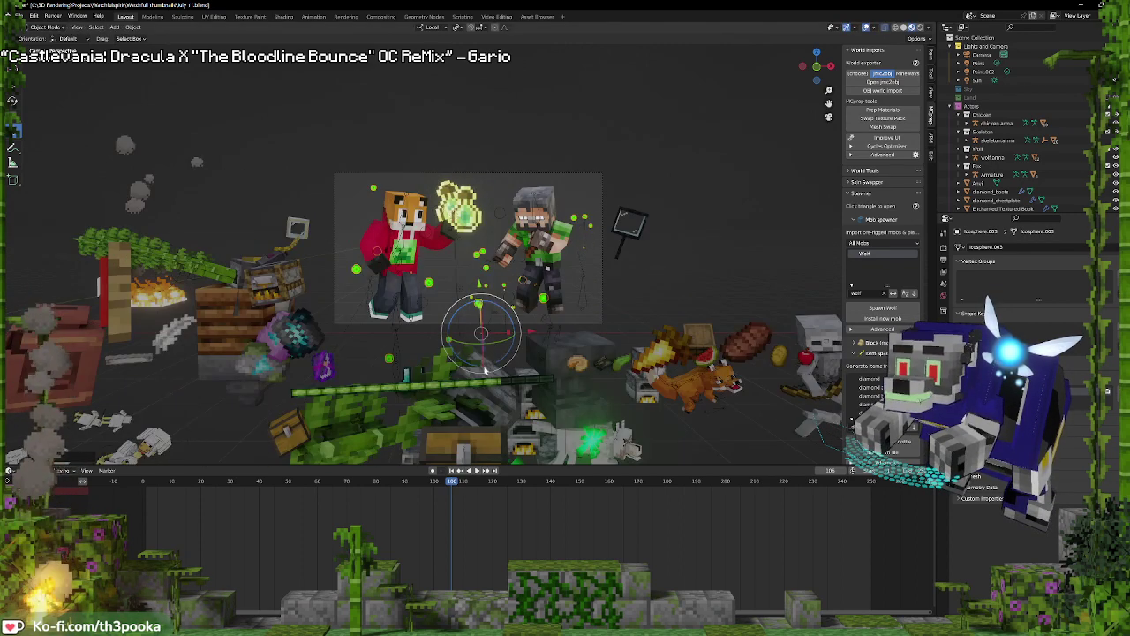
scroll(488, 291, up, 3)
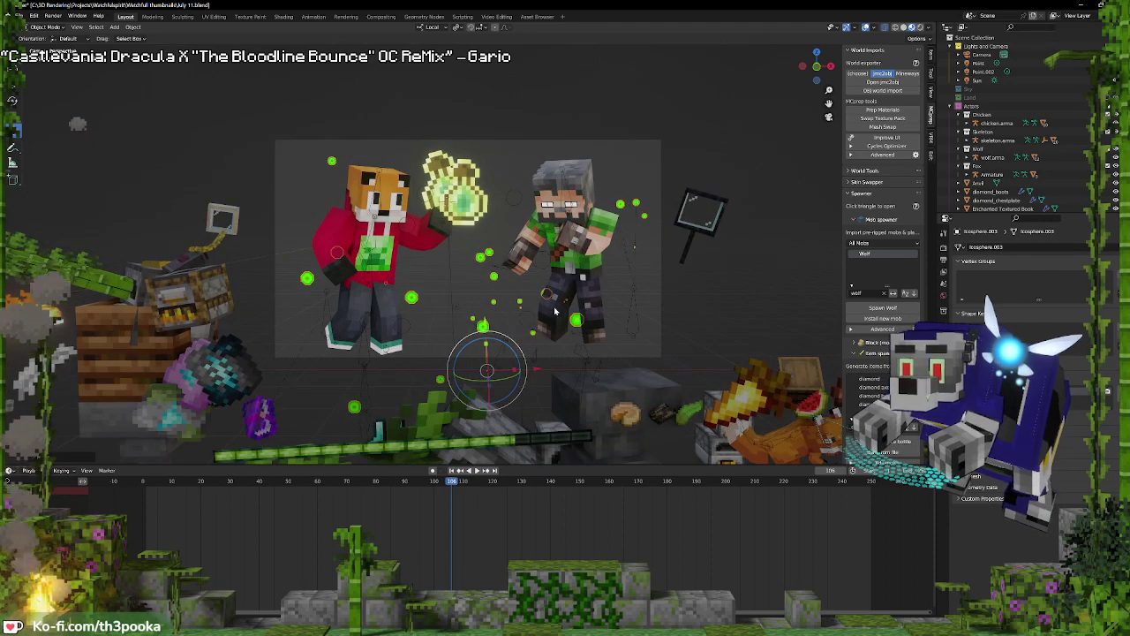
Switch to the Asset Browser workspace and show the blocks catalog
click(536, 17)
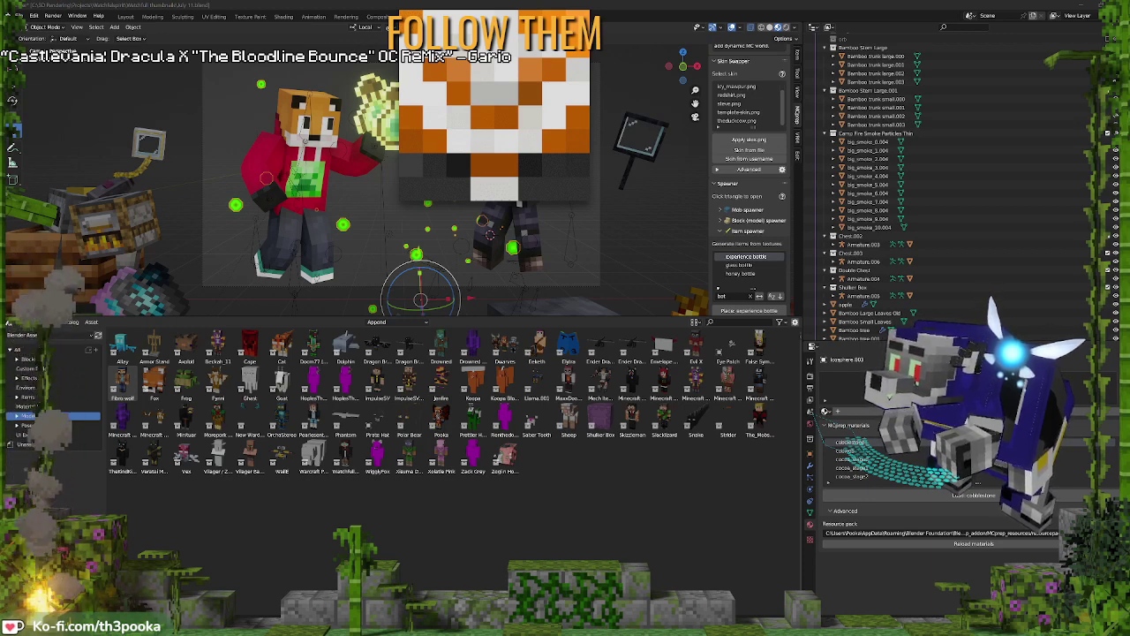
click(16, 416)
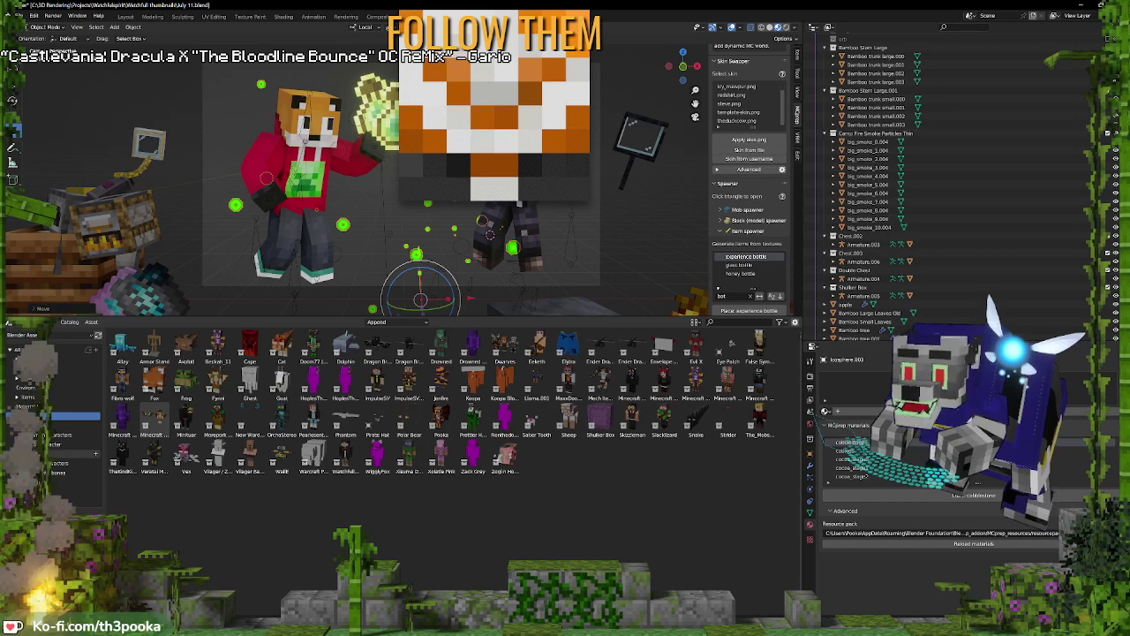
click(34, 361)
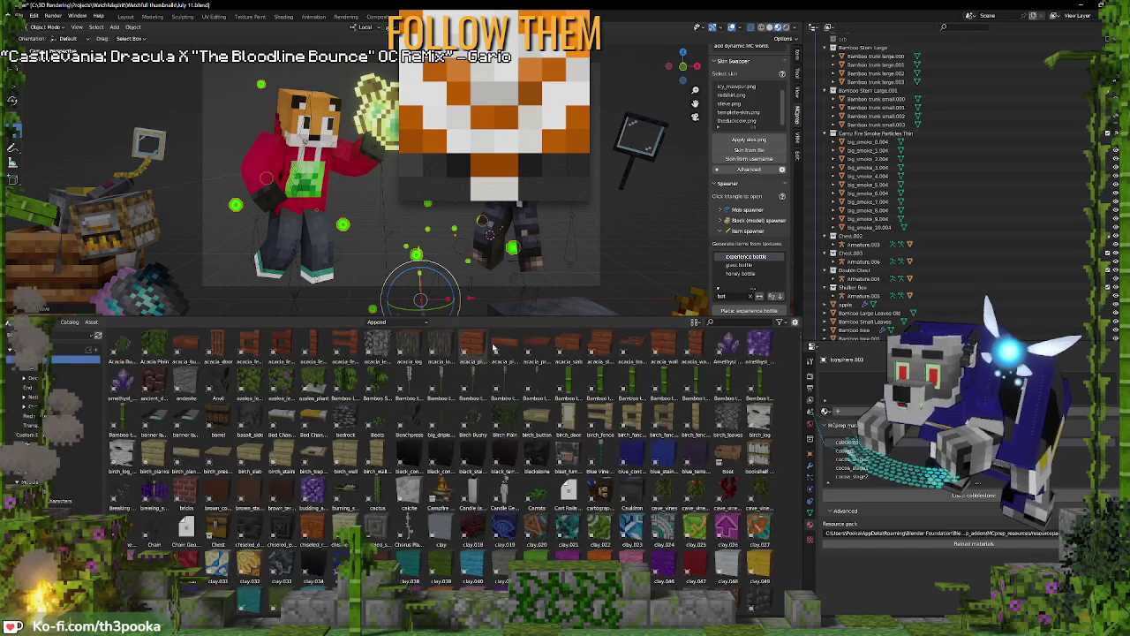
Filter the block assets by "sc" to find the sculk blocks
click(729, 323)
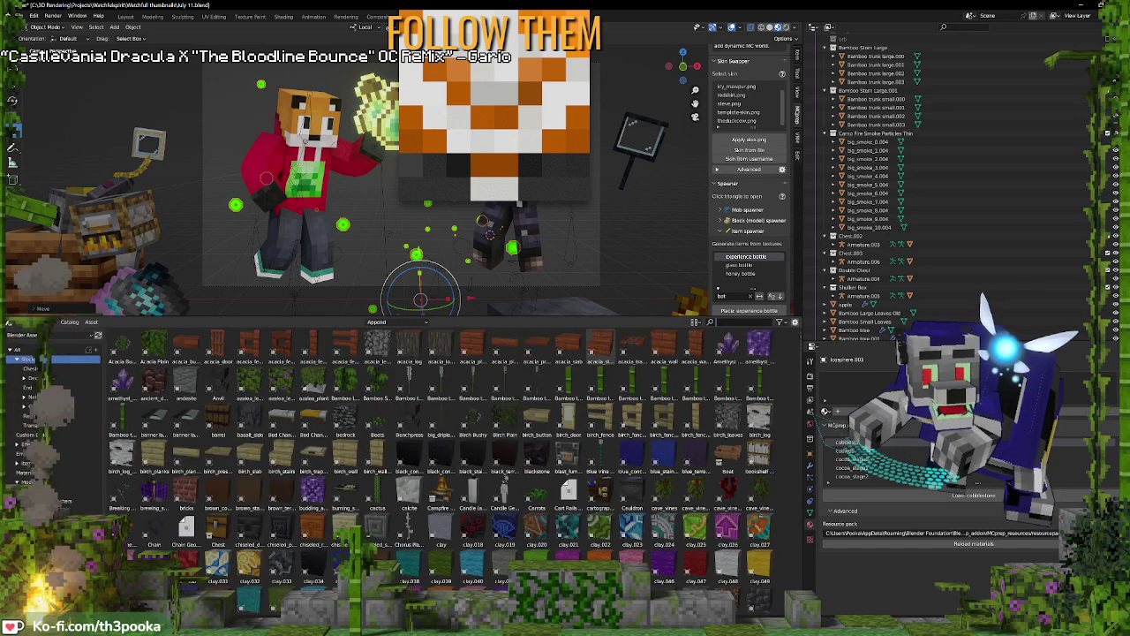
text(sh)
key(BackSpace)
text(k)
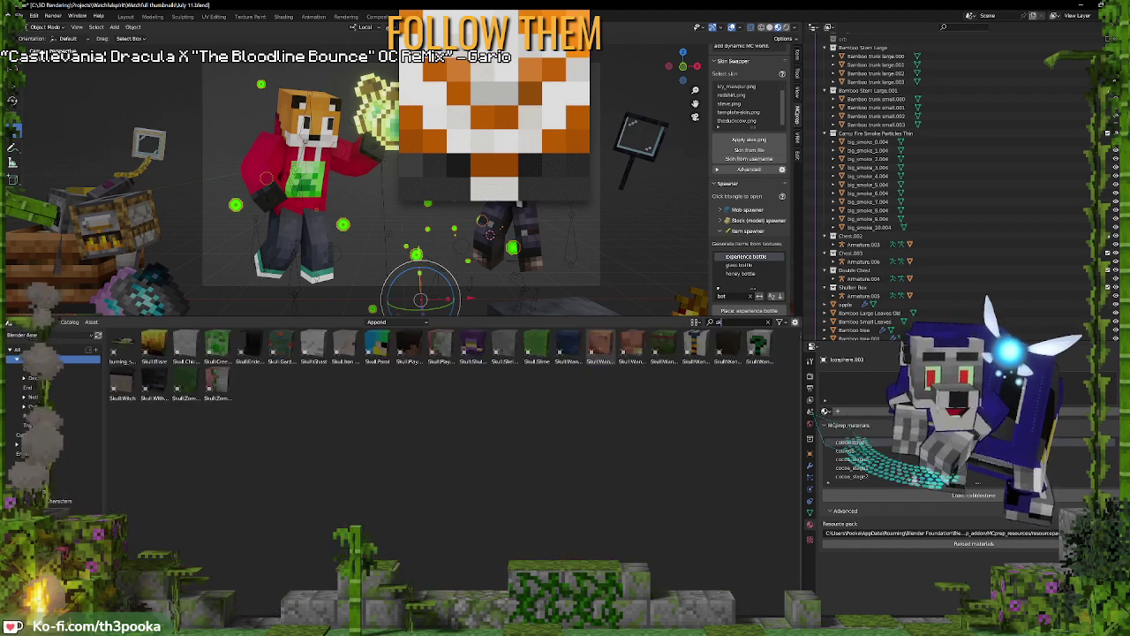
key(BackSpace)
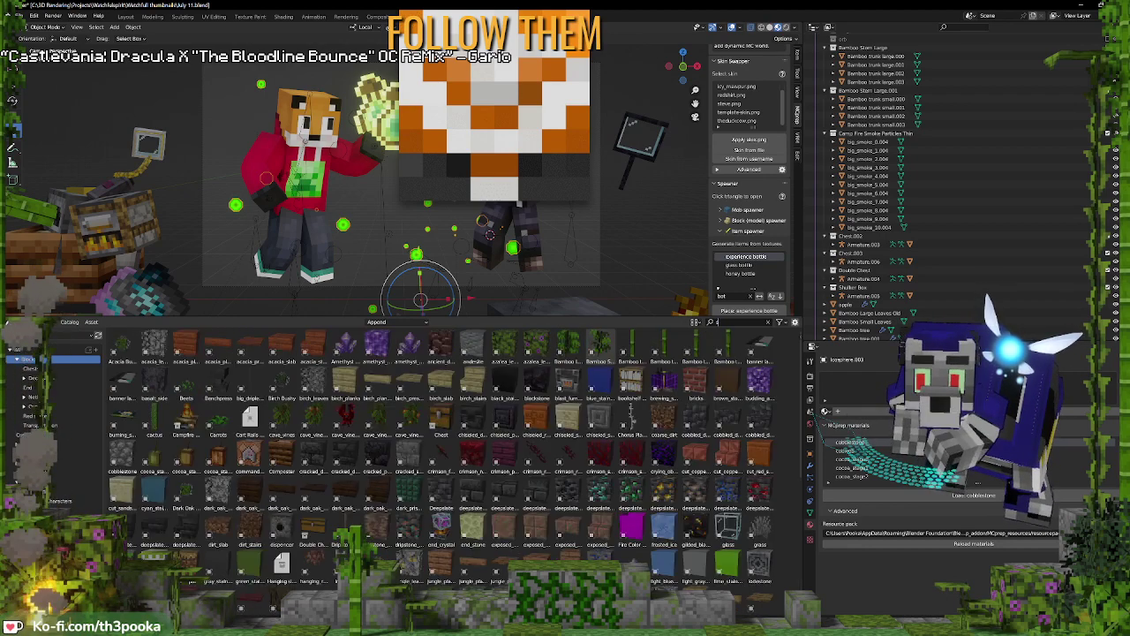
text(k)
key(BackSpace)
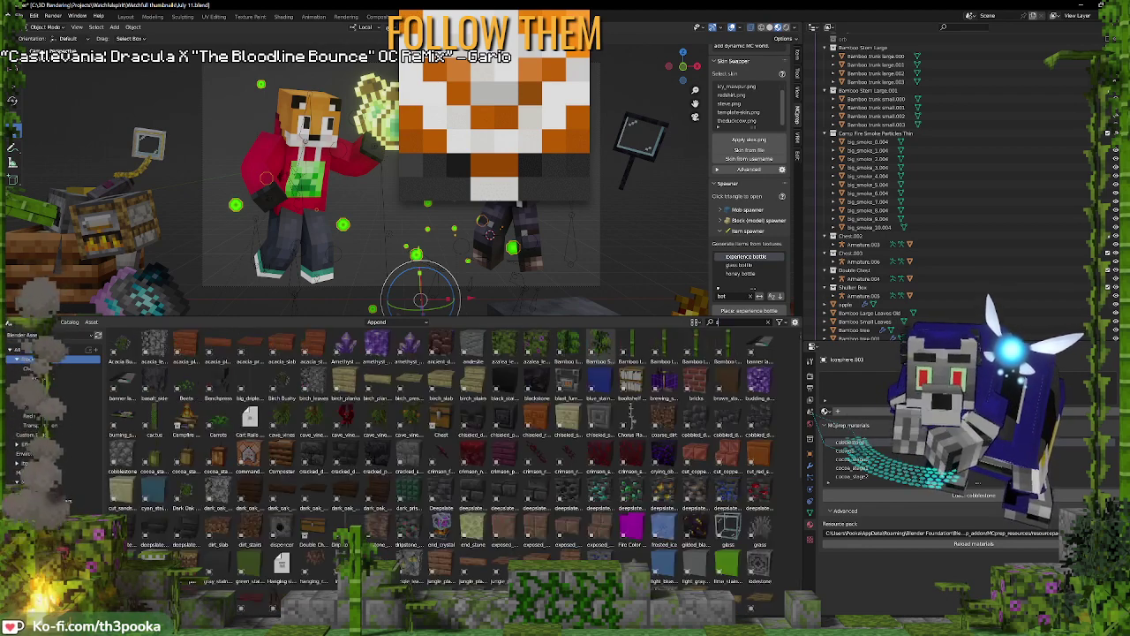
key(BackSpace)
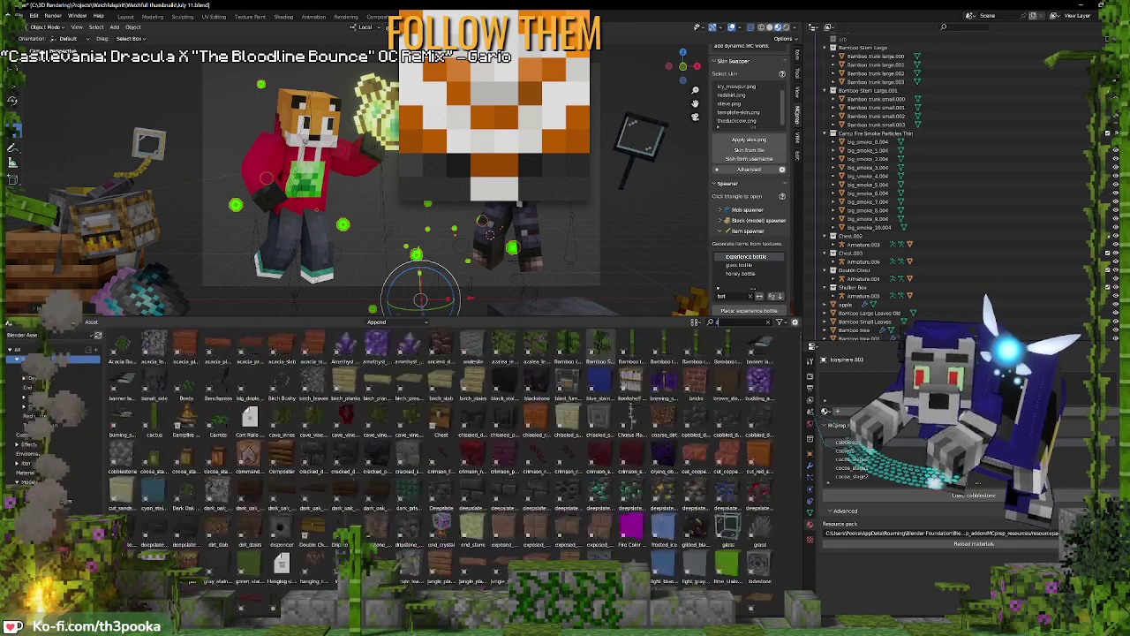
text(sh)
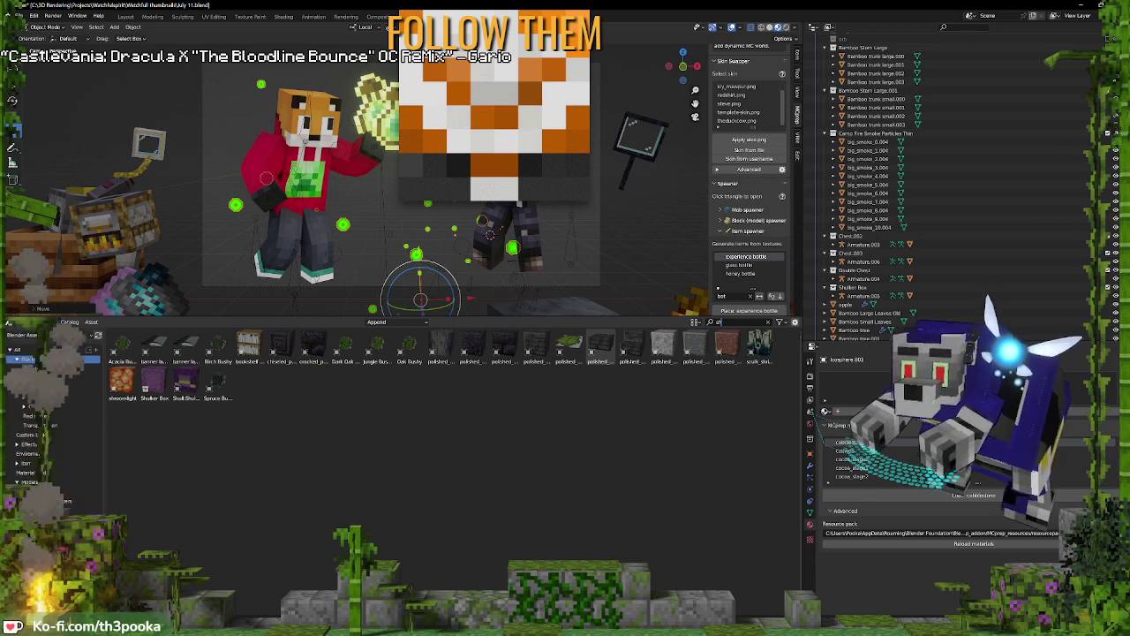
key(BackSpace)
text(c)
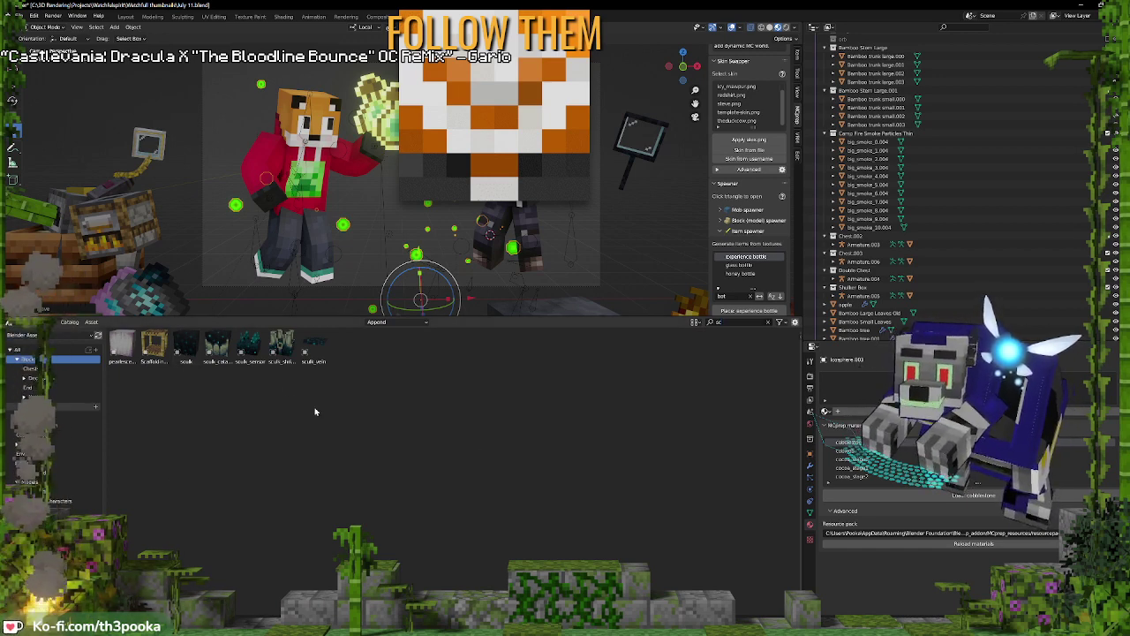
Add the sculk block and the sculk catalyst from the asset library to the scene in front of the characters
click(189, 350)
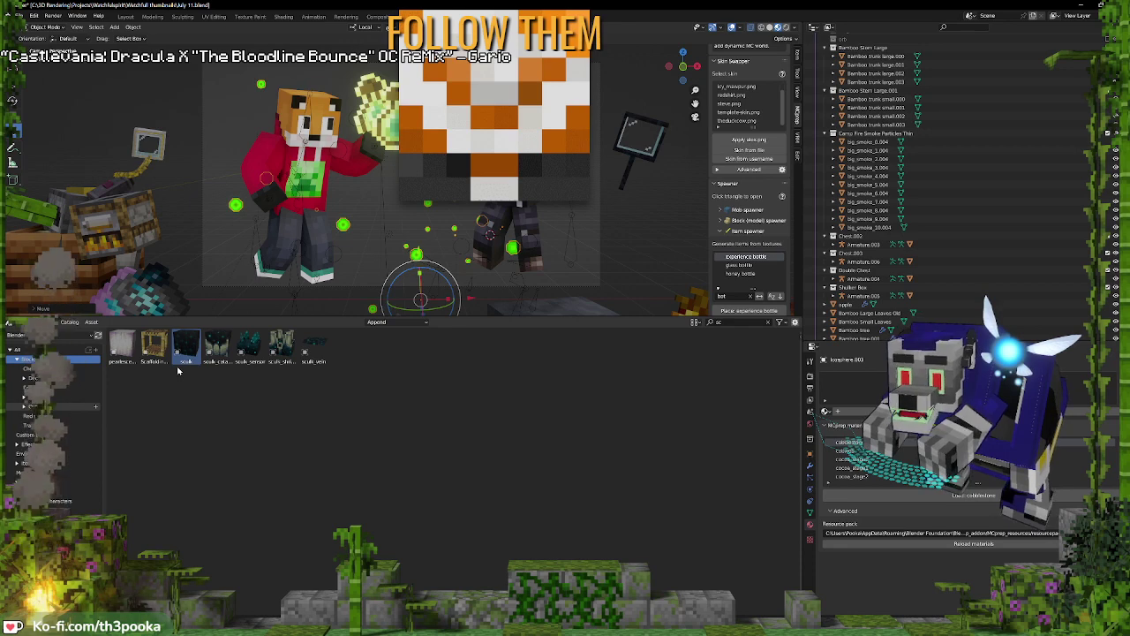
drag(181, 356, 535, 285)
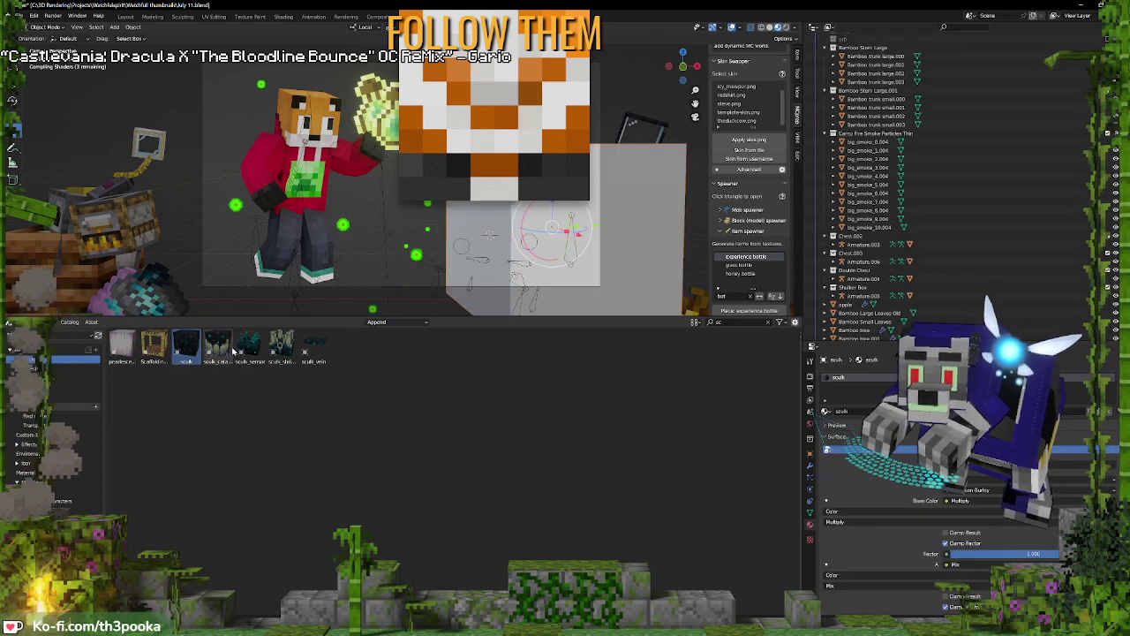
drag(282, 340, 500, 212)
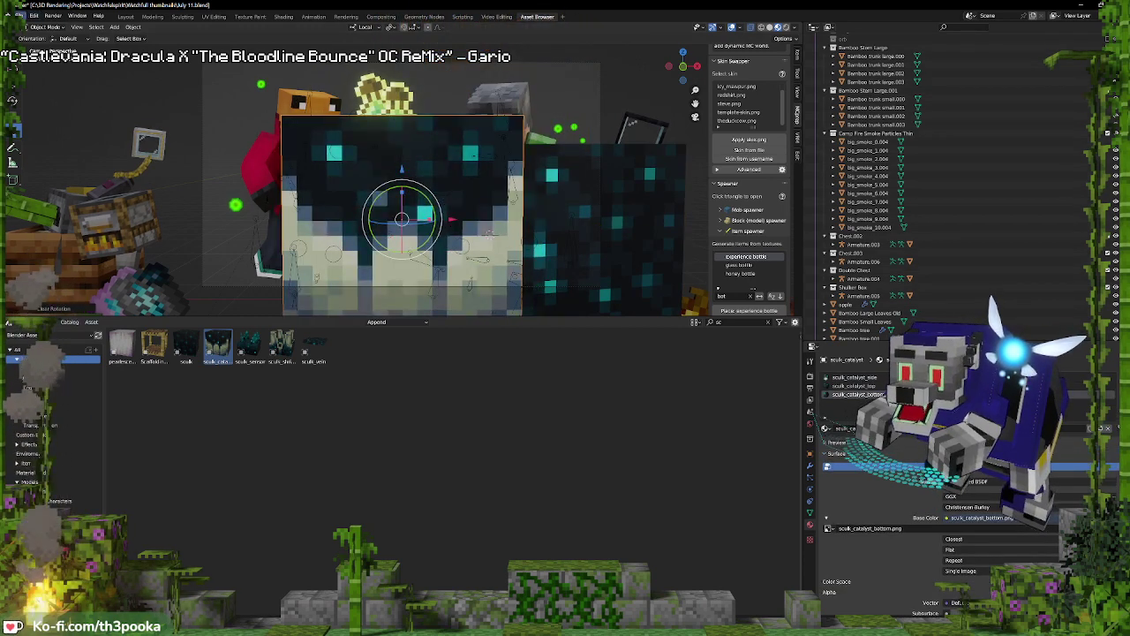
Scale the sculk catalyst and the sculk block down to less than half their size, then return to the camera view
key(s)
click(477, 226)
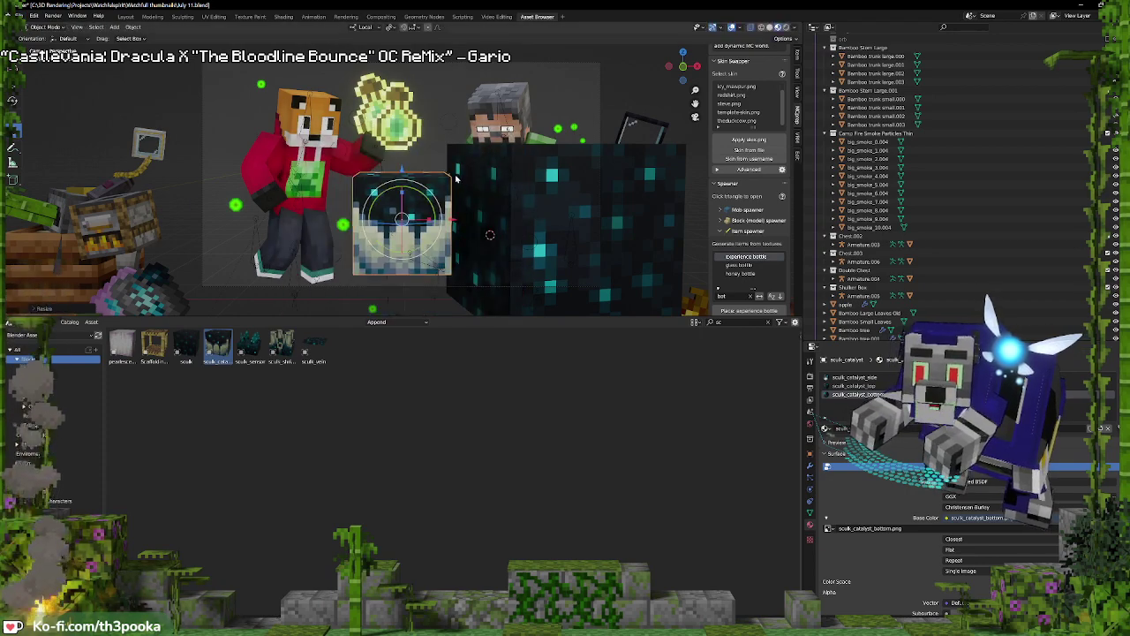
key(KP_0)
scroll(510, 192, up, 1)
key(KP_Decimal)
scroll(457, 171, down, 8)
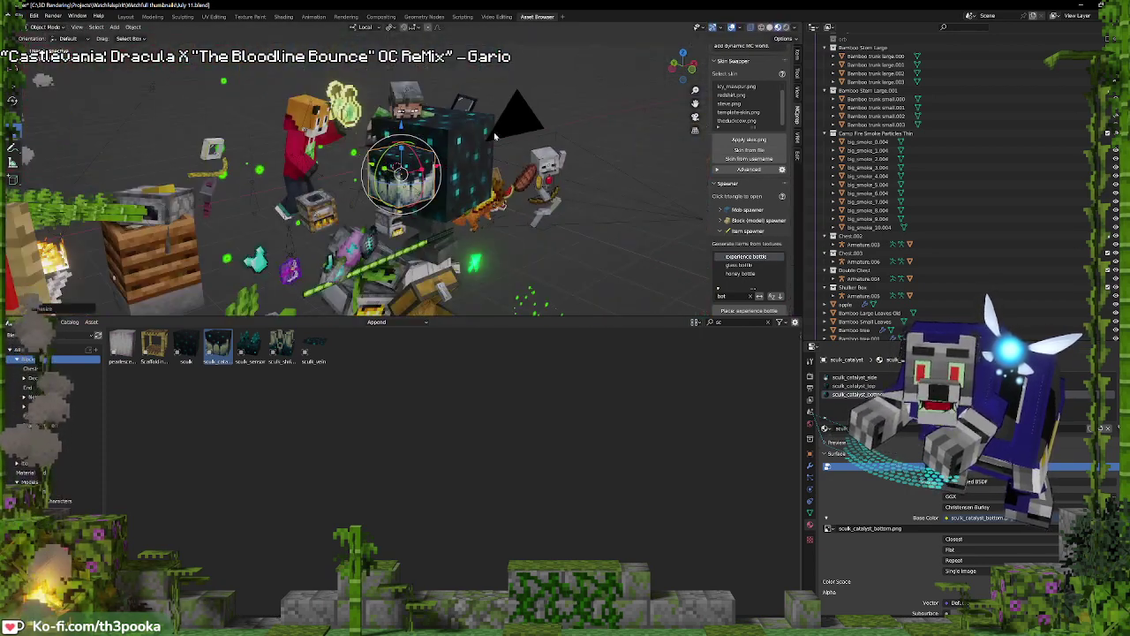
middle_drag(450, 176, 457, 132)
click(456, 123)
key(s)
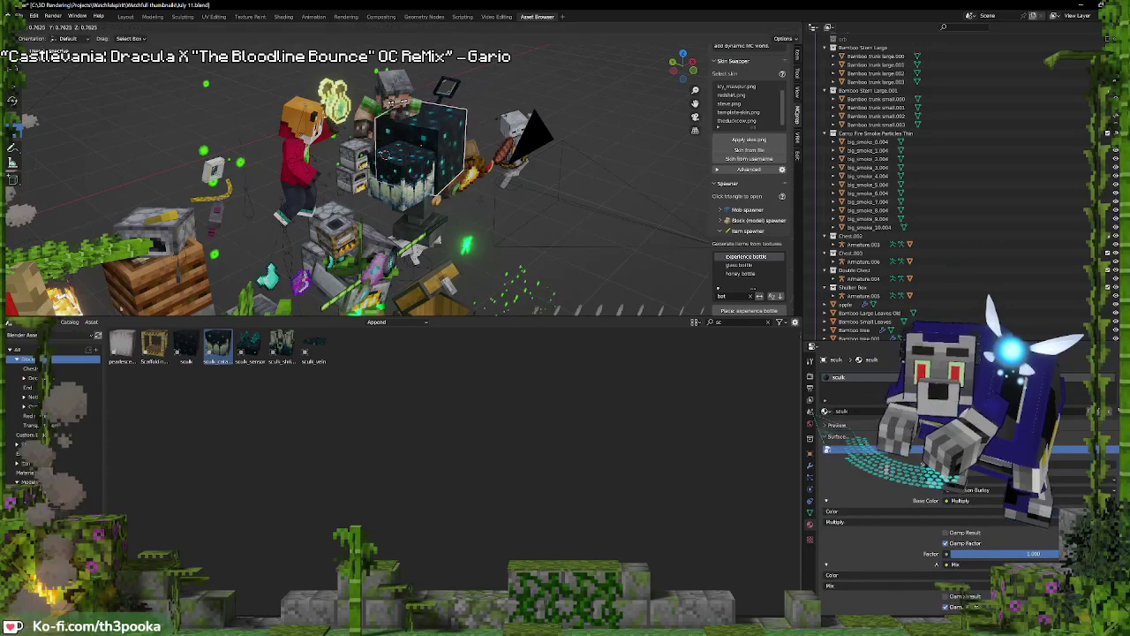
click(527, 142)
key(KP_0)
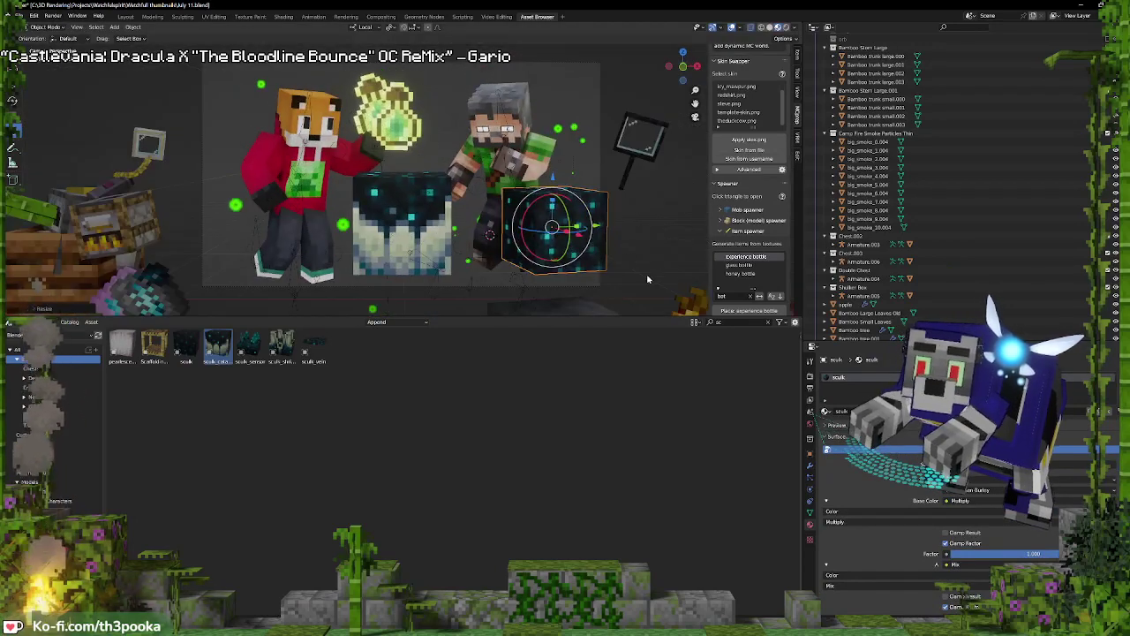
Reposition and resize the sculk catalyst below the experience bottles, and tilt it beside the fox-headed character's legs
click(431, 218)
key(g)
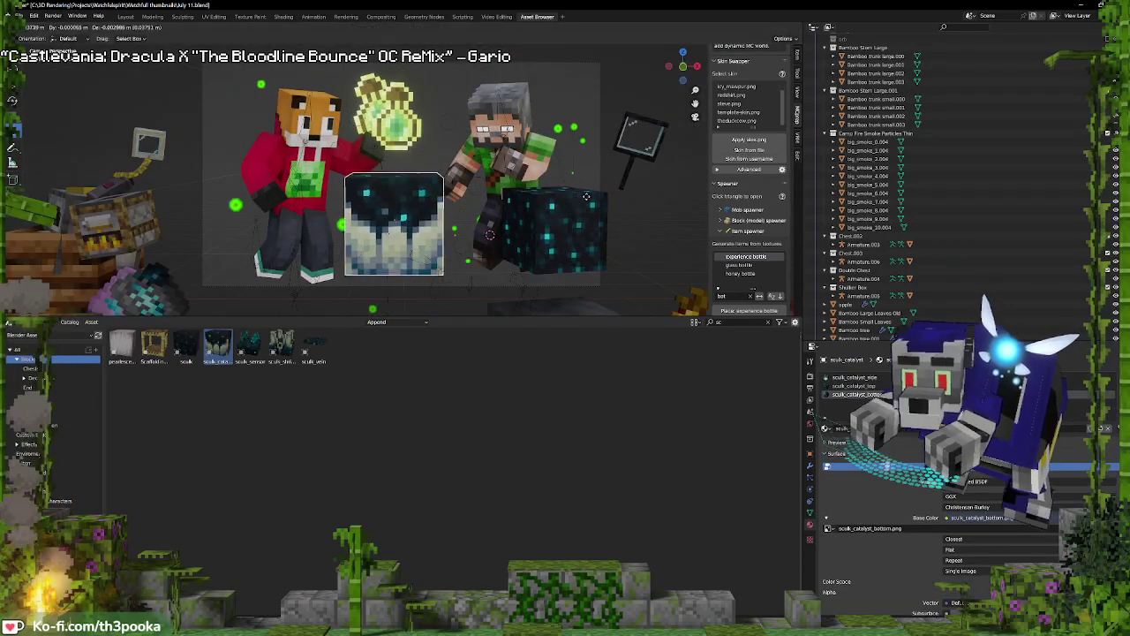
click(393, 222)
key(s)
click(498, 180)
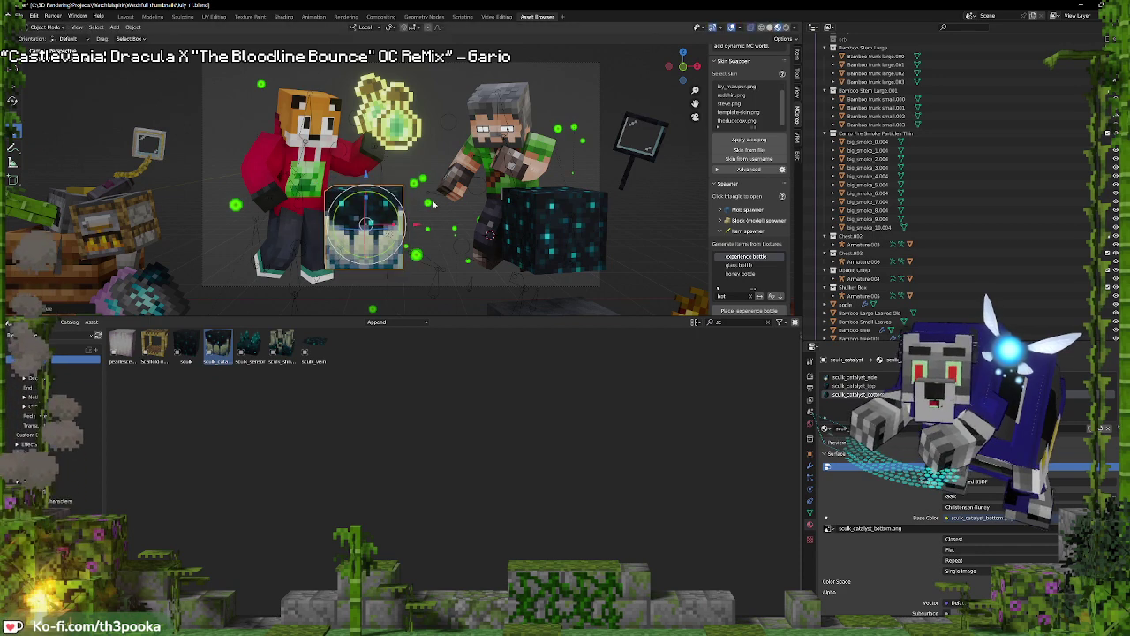
drag(391, 206, 433, 201)
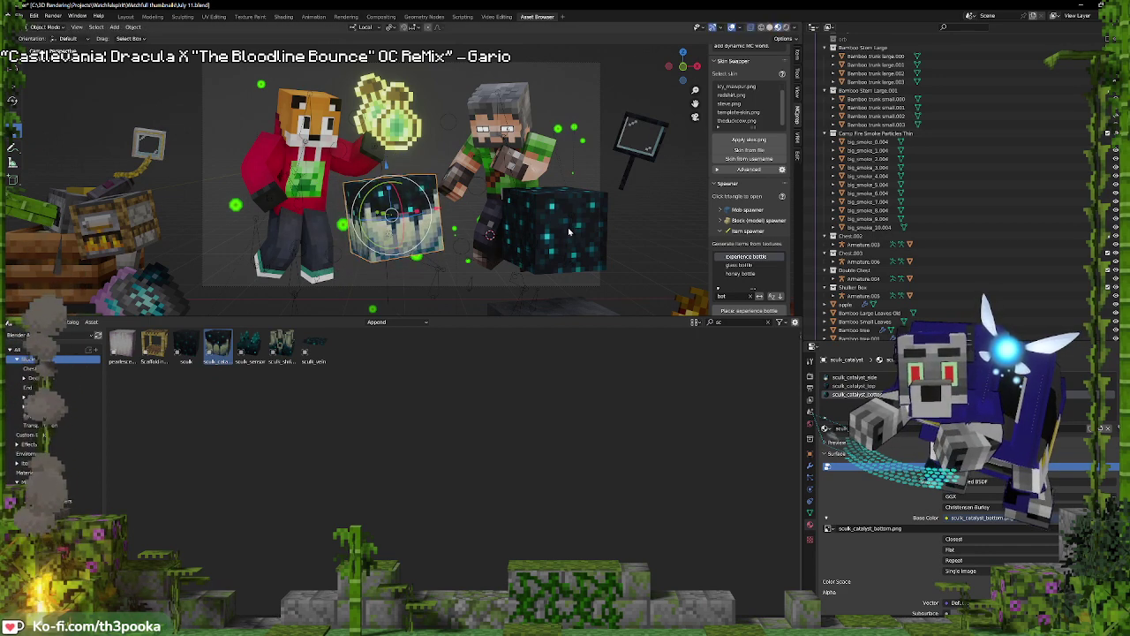
Move the sculk block next to the catalyst, in front of the bearded character's legs
click(557, 228)
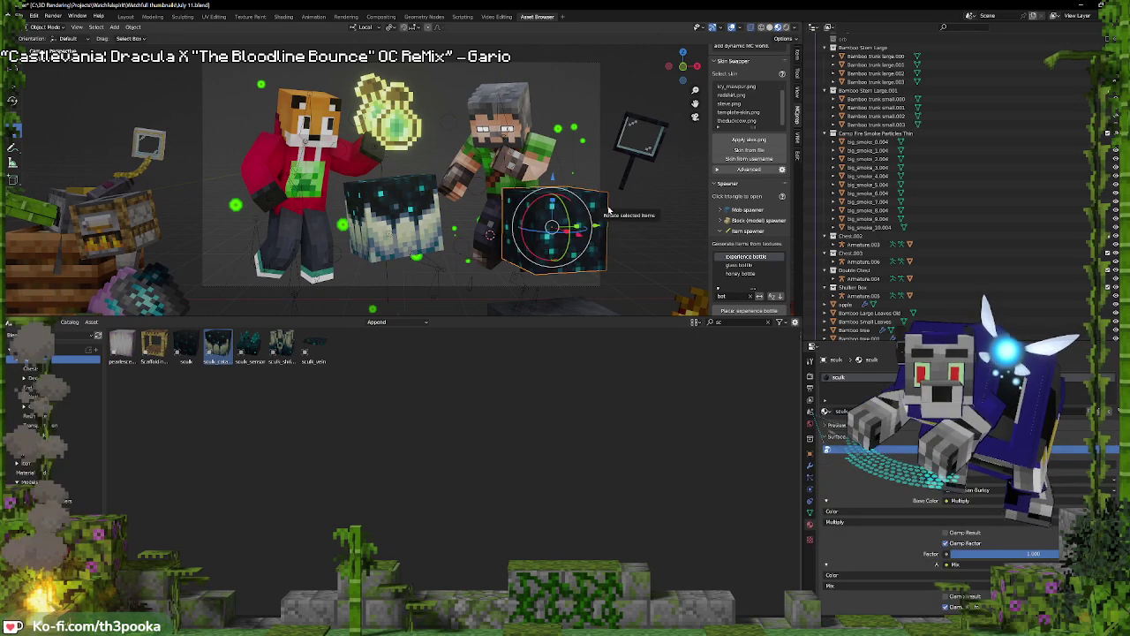
key(g)
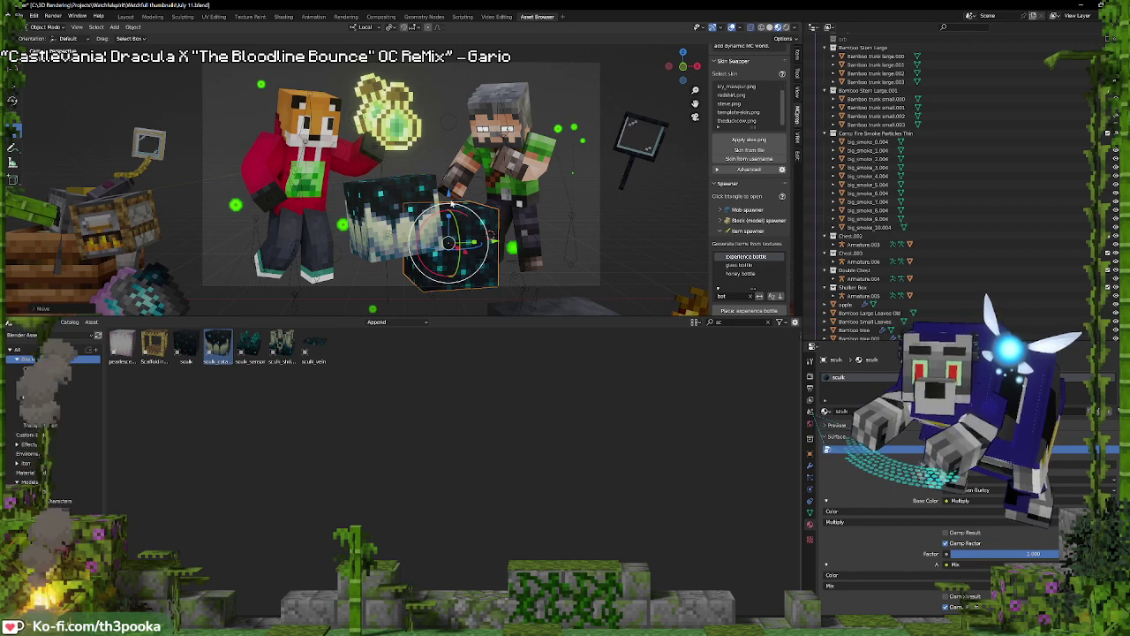
key(y)
click(452, 202)
key(g)
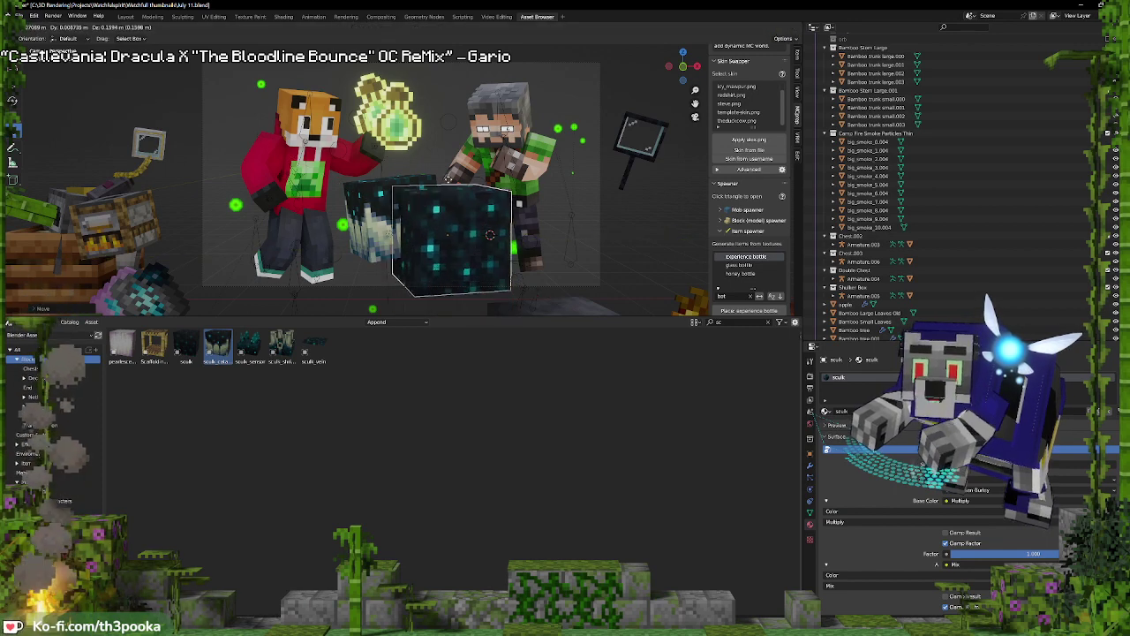
Rotate the sculk block freely to a slight angle beside the catalyst and select both blocks together
key(r)
key(r)
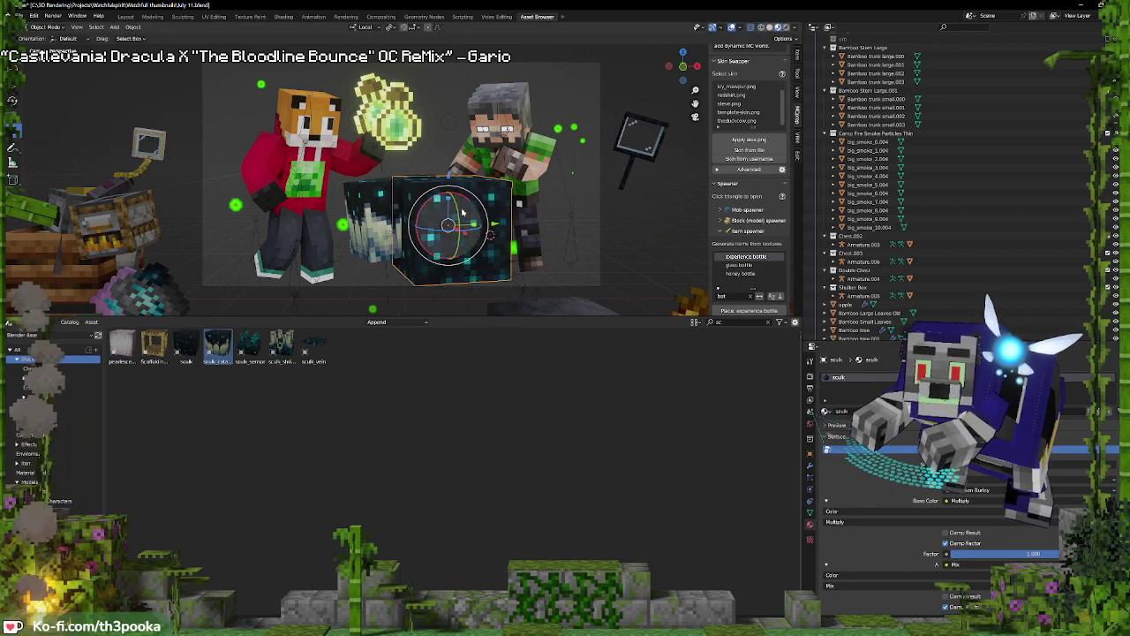
click(455, 205)
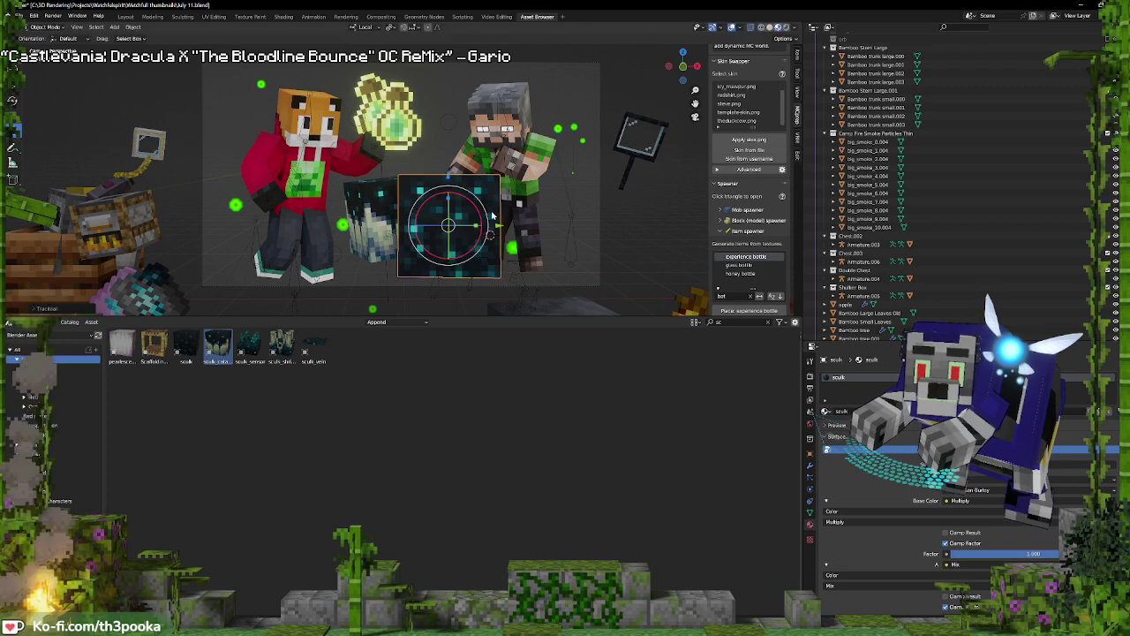
key(r)
key(r)
click(413, 214)
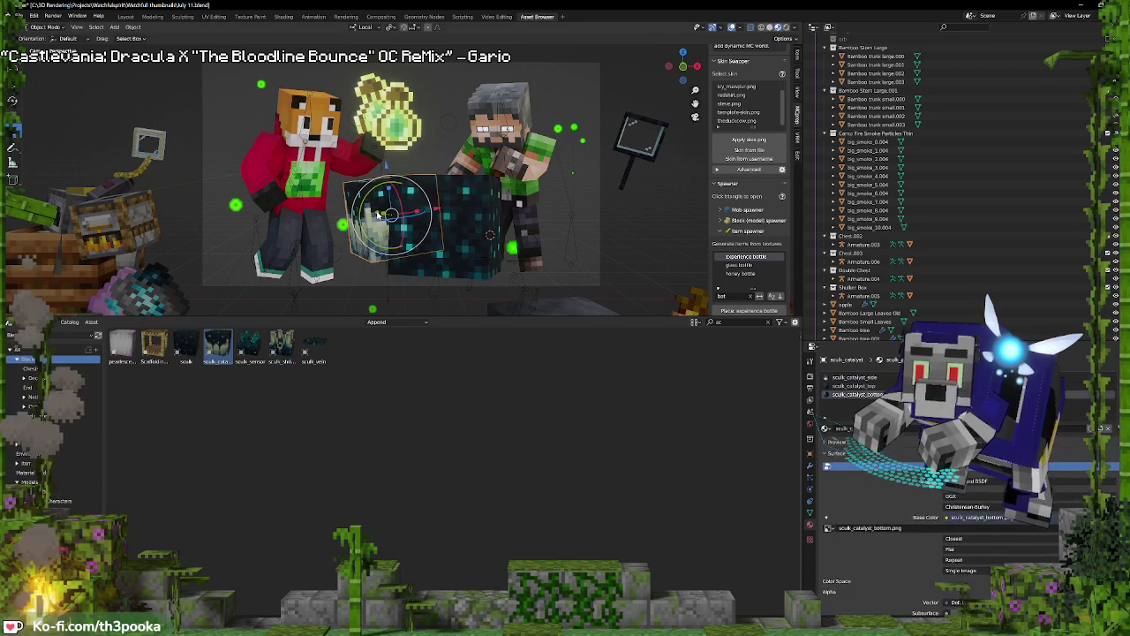
shift+click(385, 210)
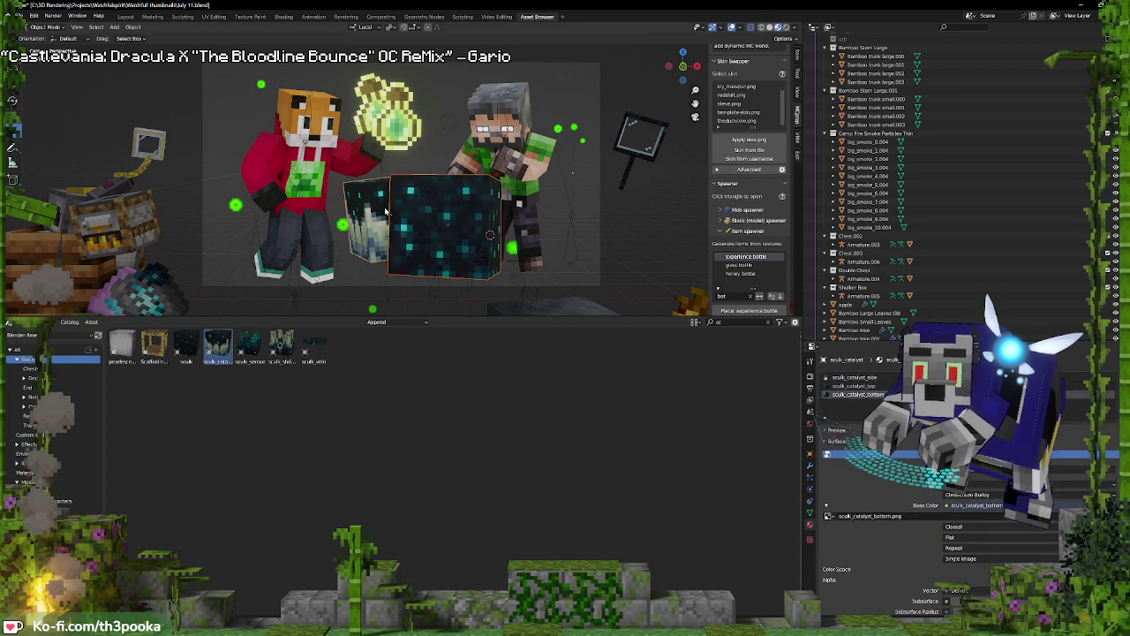
Scale the sculk catalyst and sculk block together to about 0.83 and reposition them between the two characters' legs
key(g)
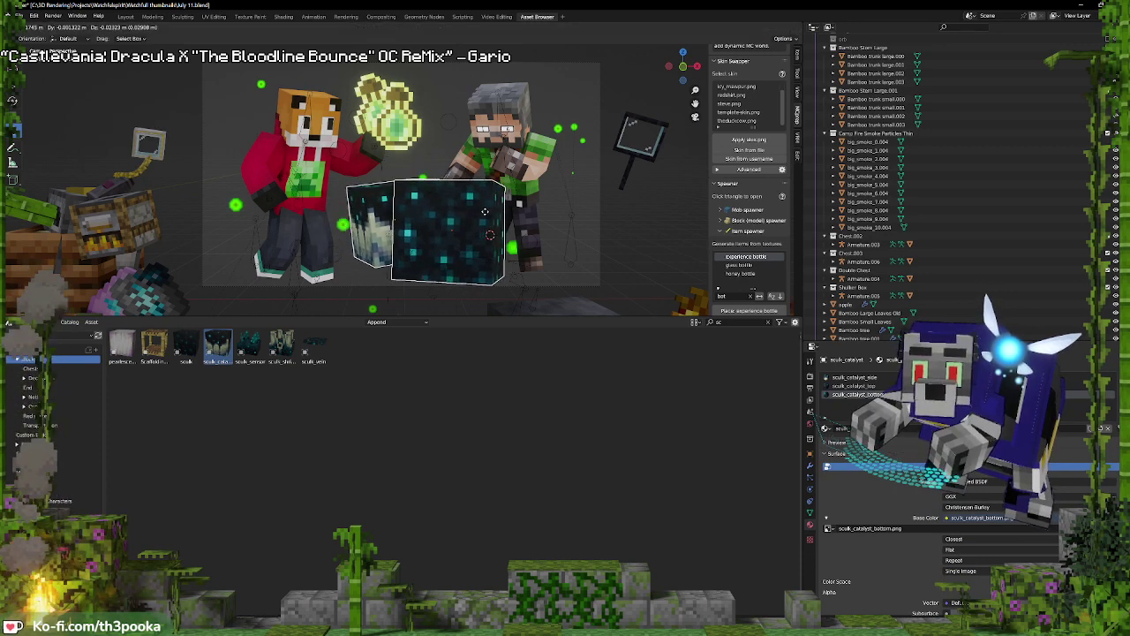
click(485, 216)
key(s)
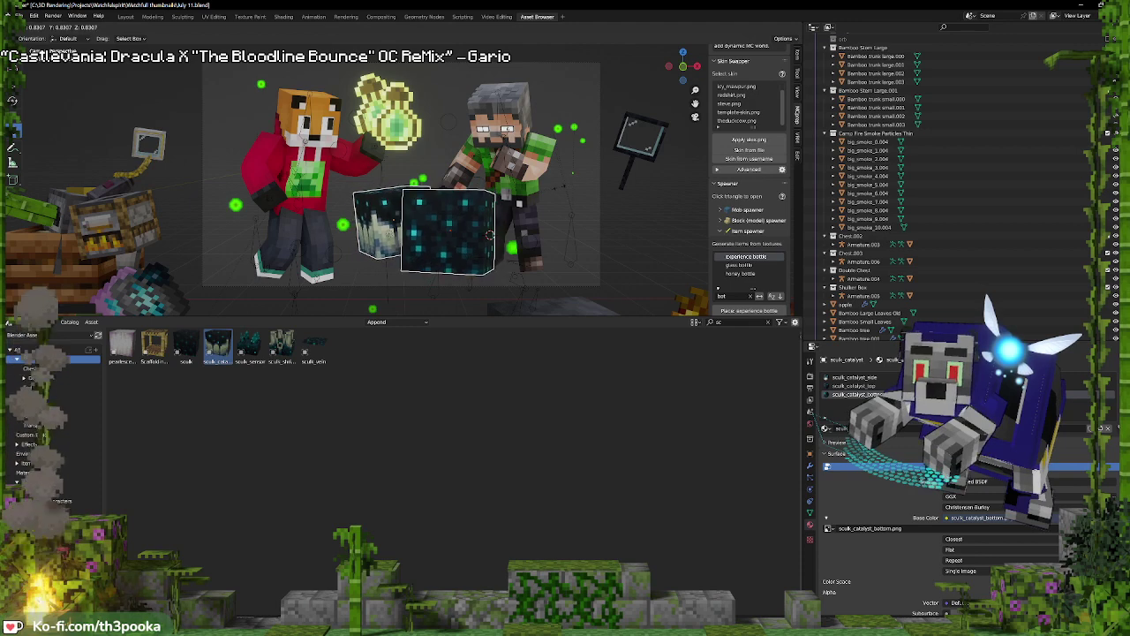
click(560, 186)
key(g)
click(562, 187)
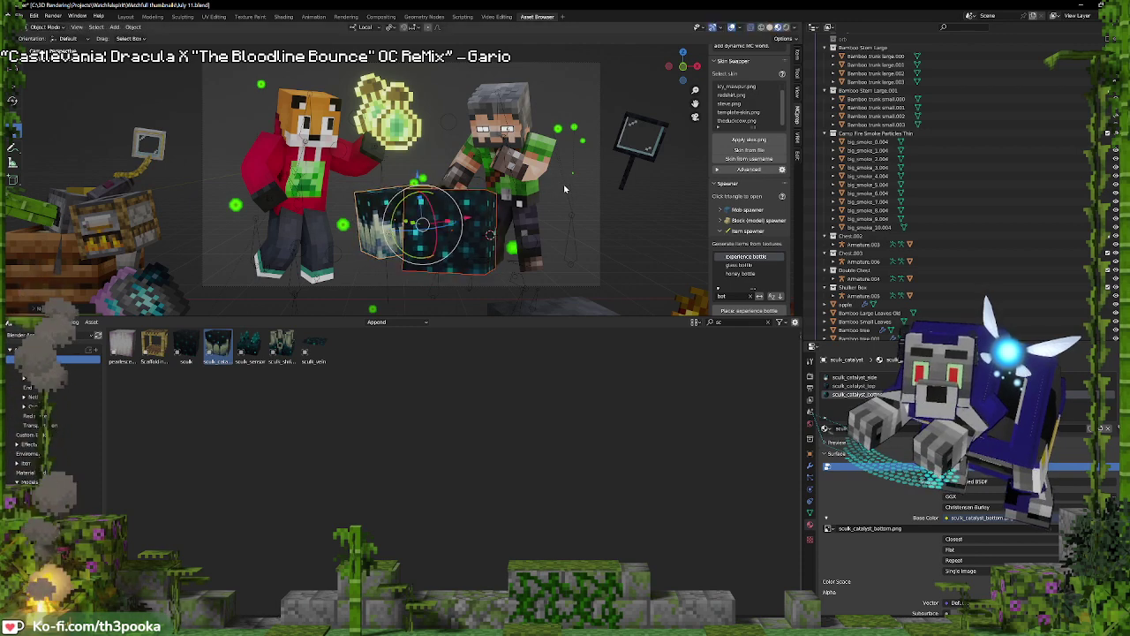
key(g)
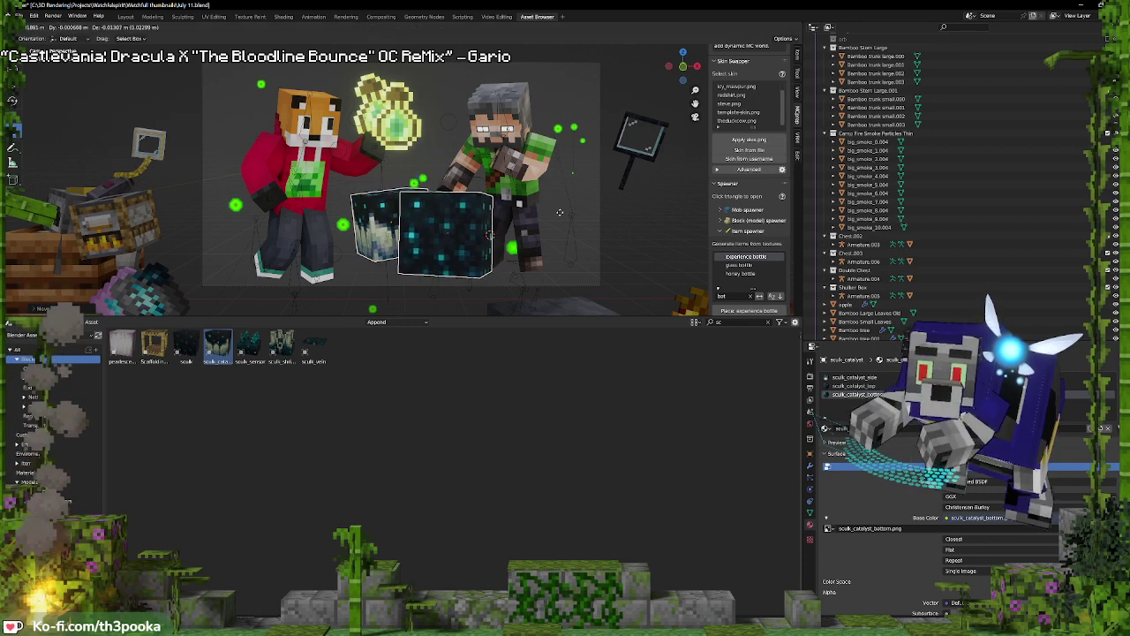
click(560, 214)
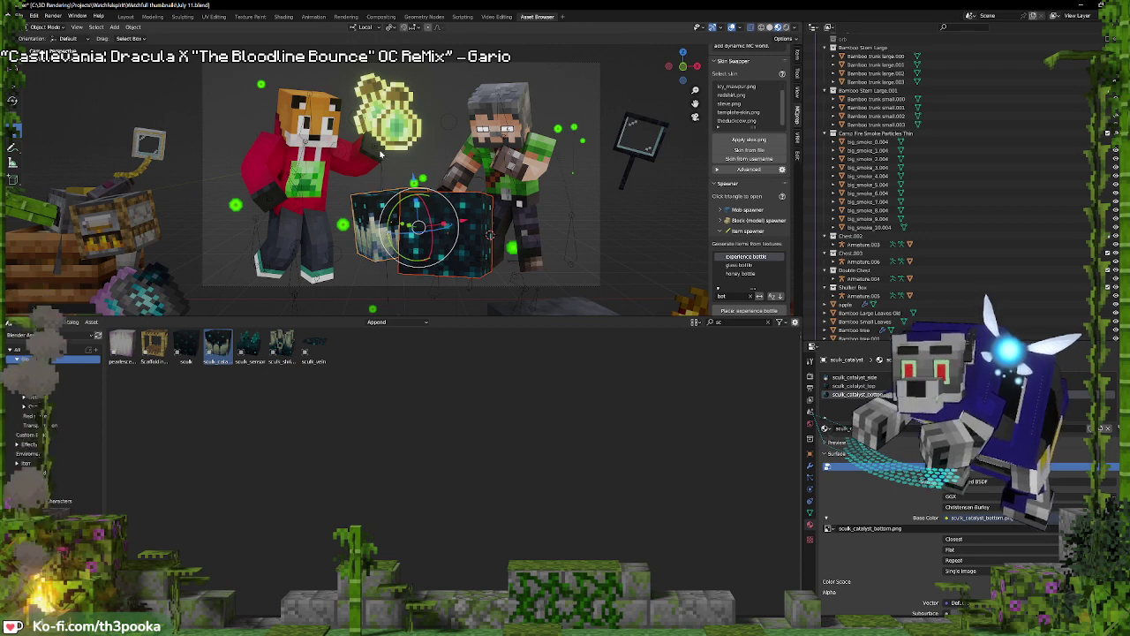
click(376, 151)
click(397, 128)
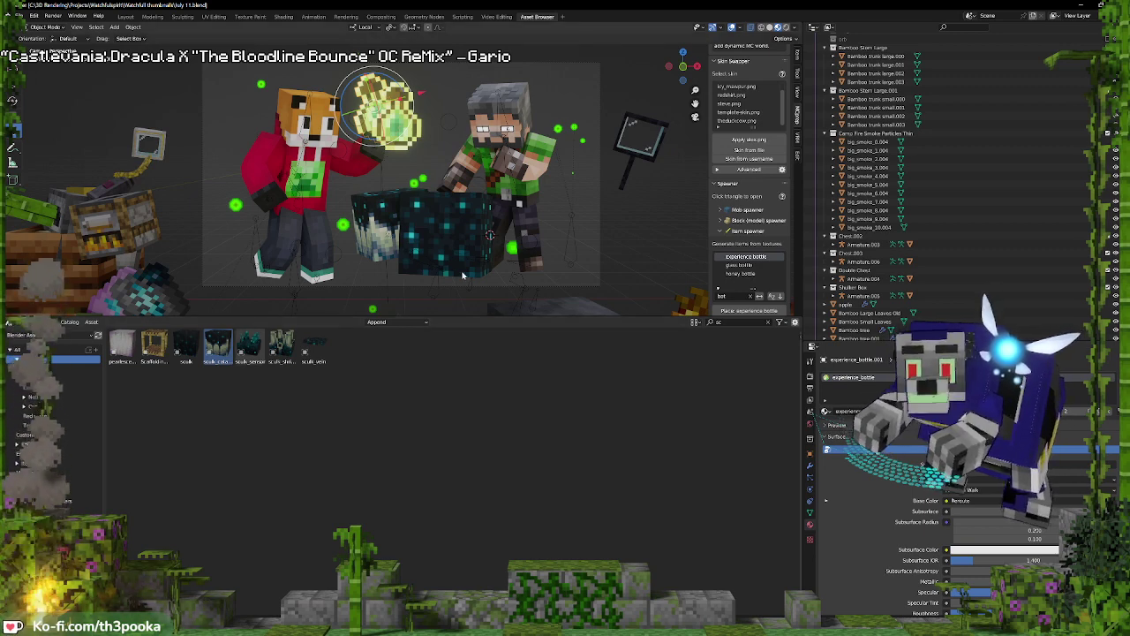
click(461, 246)
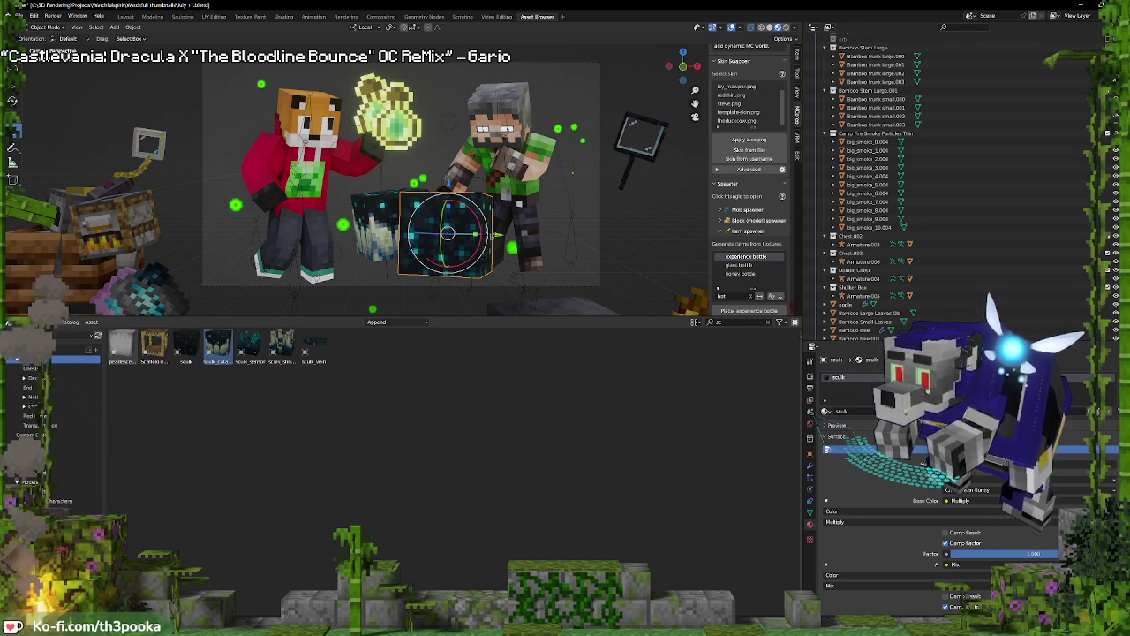
click(490, 234)
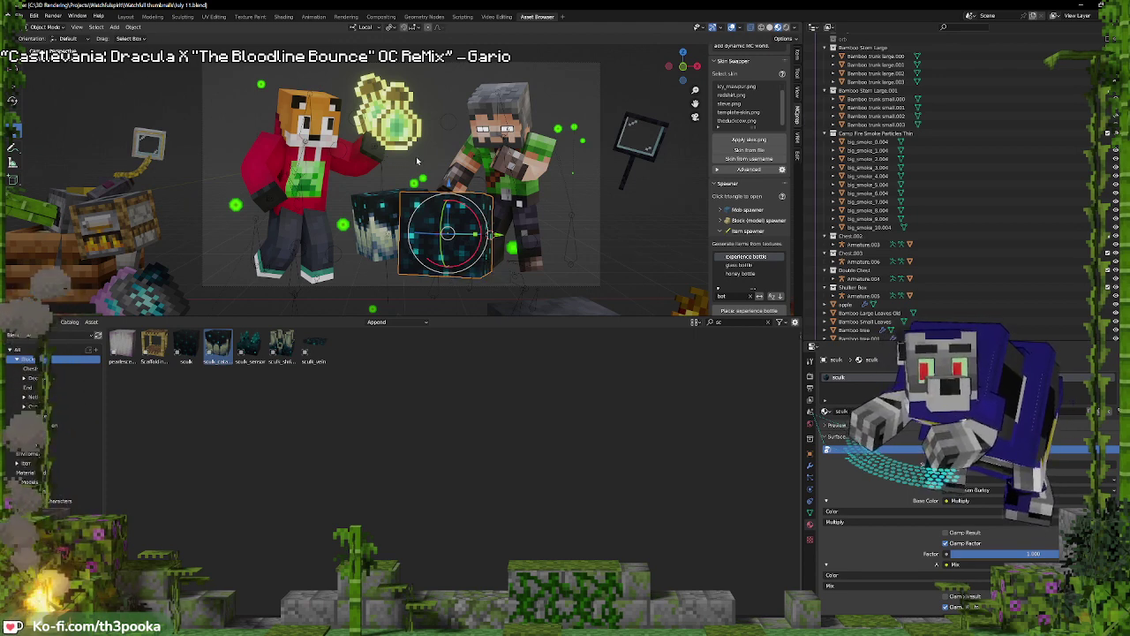
click(484, 180)
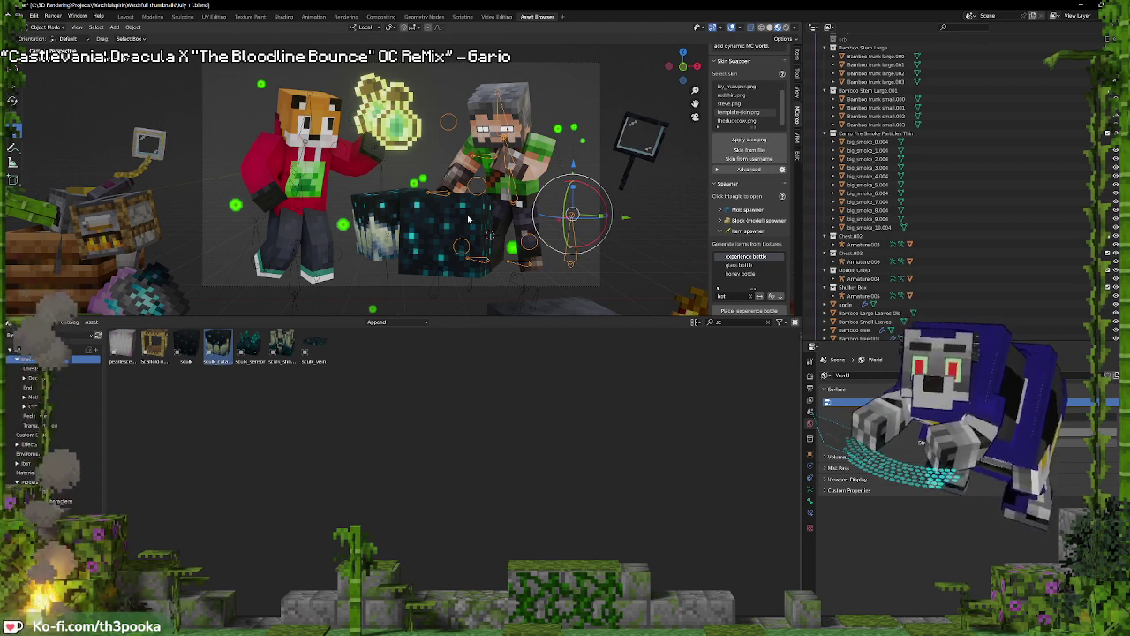
Render the thumbnail image and save a copy of it as sculky skulk.png in the thumbnails folder
click(53, 16)
click(71, 26)
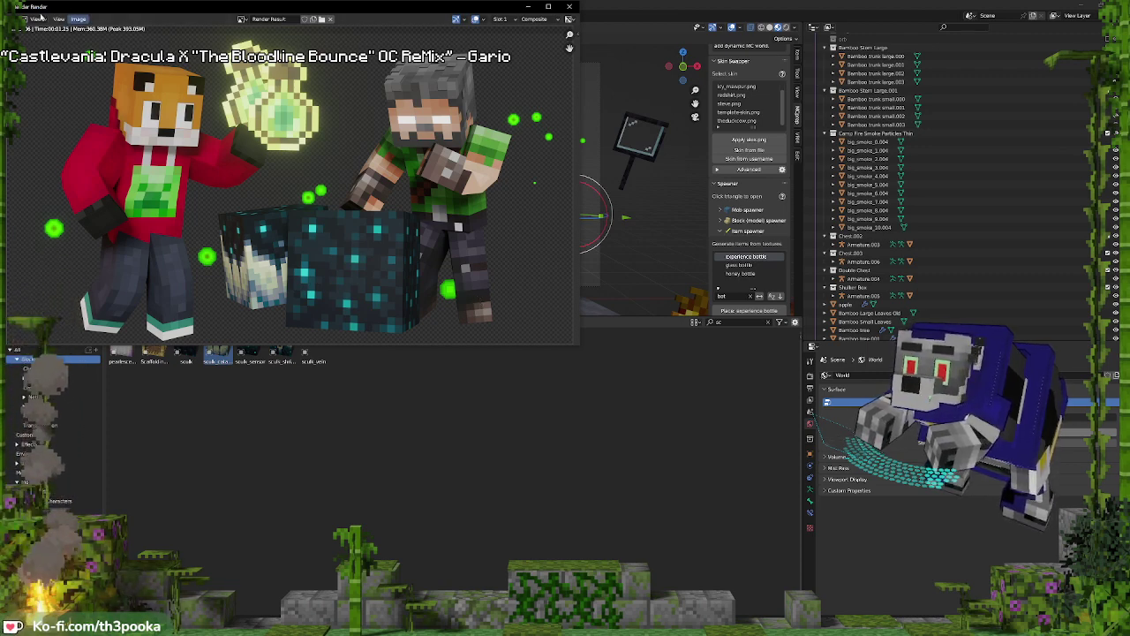
click(79, 18)
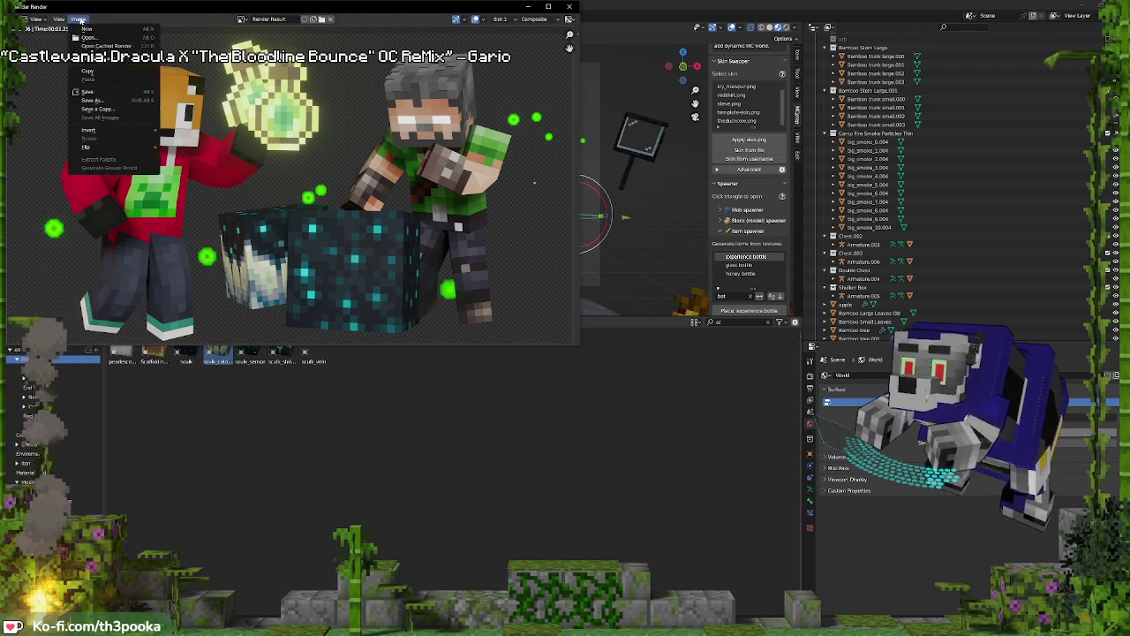
click(99, 110)
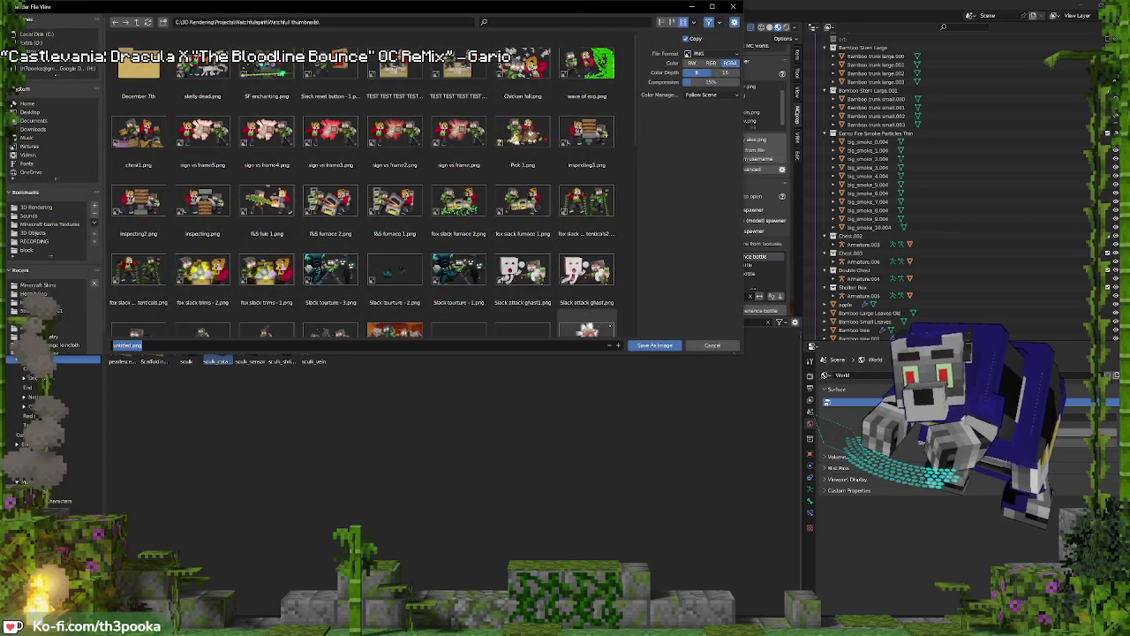
text(scu)
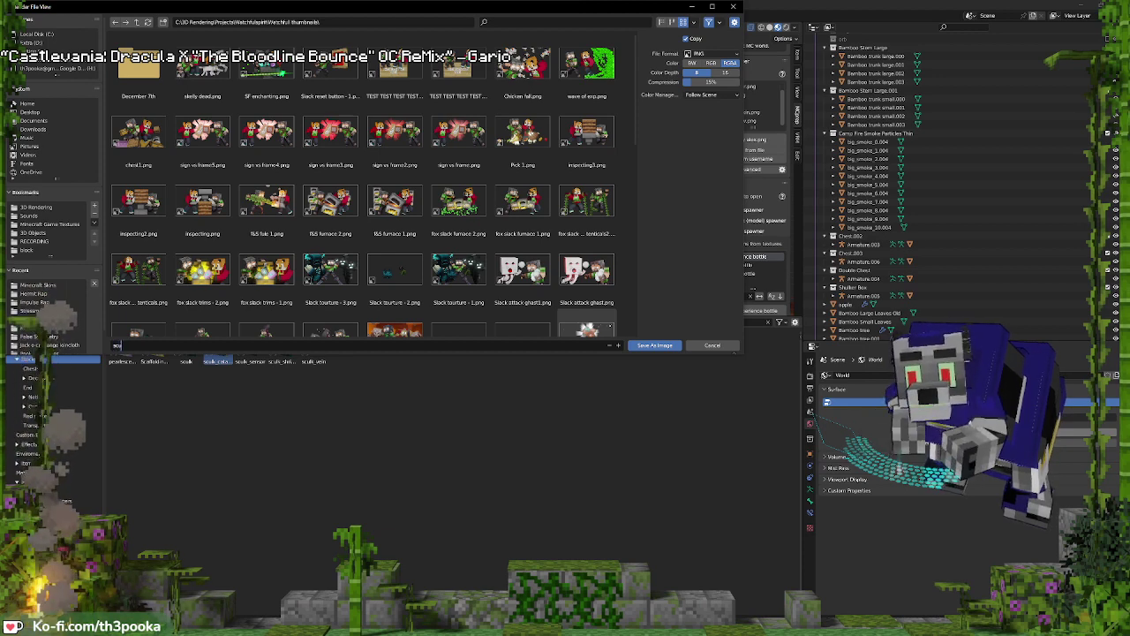
text(lky sku)
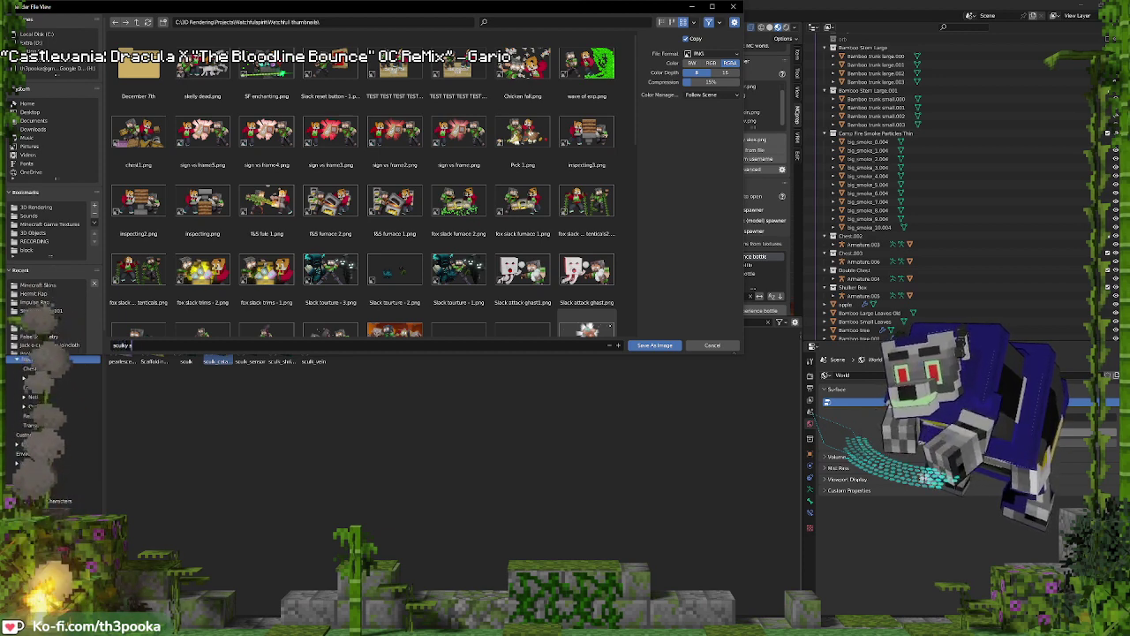
text(lk)
key(BackSpace)
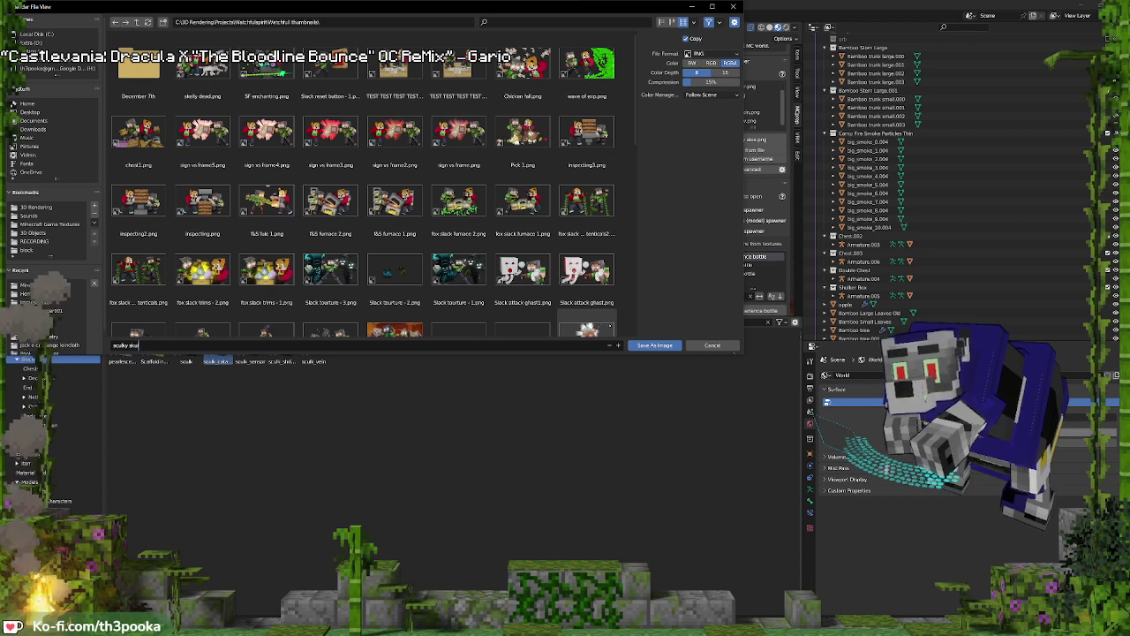
text(l)
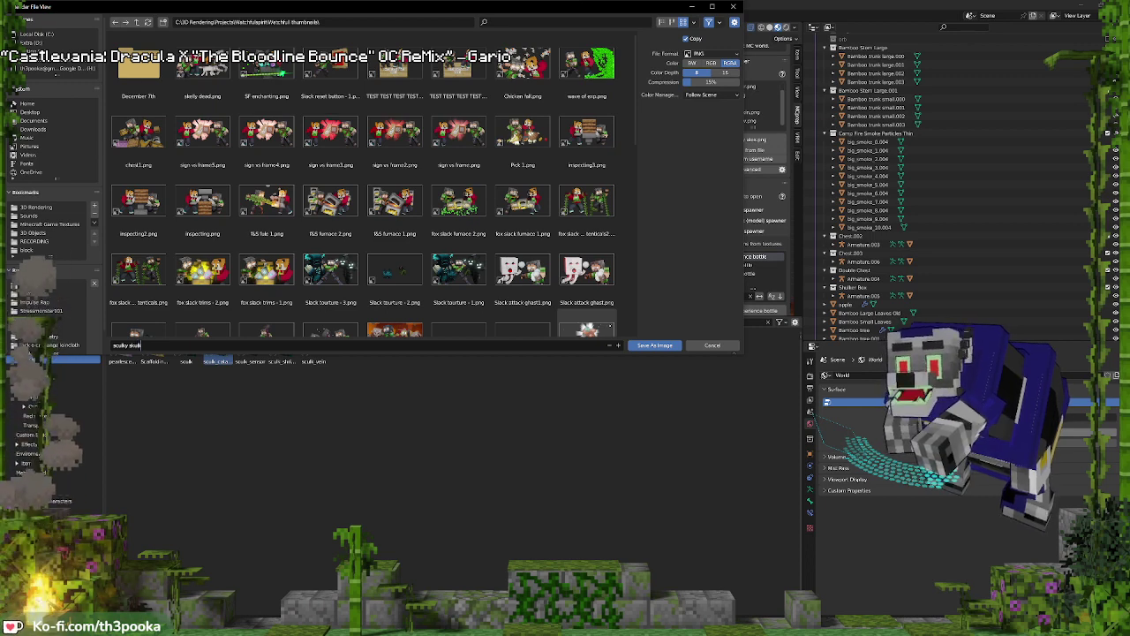
key(Return)
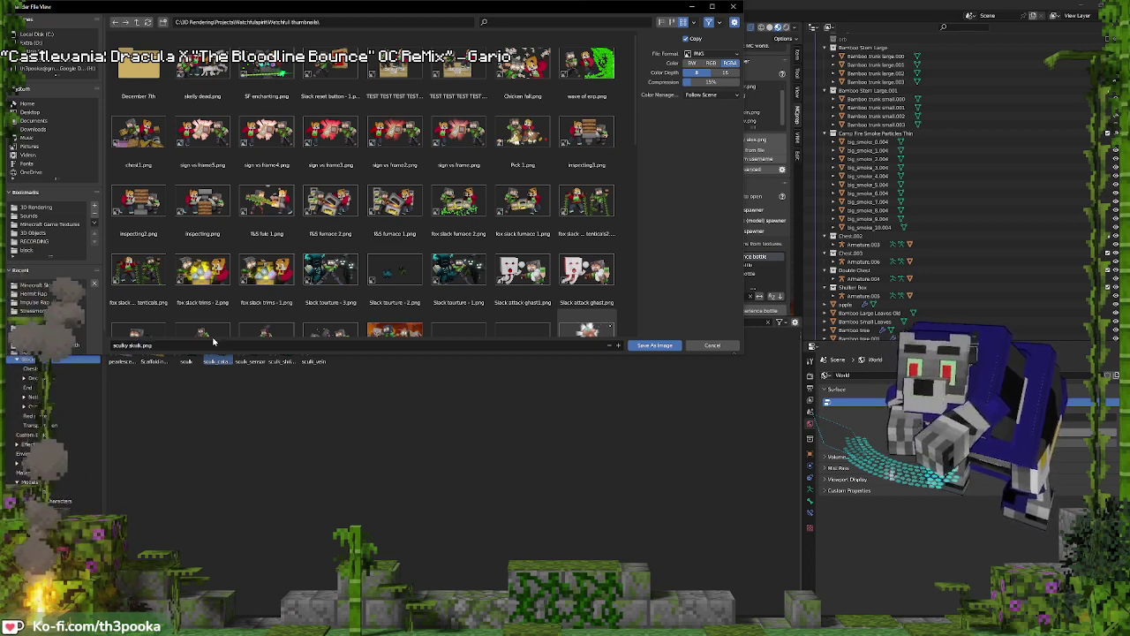
click(654, 345)
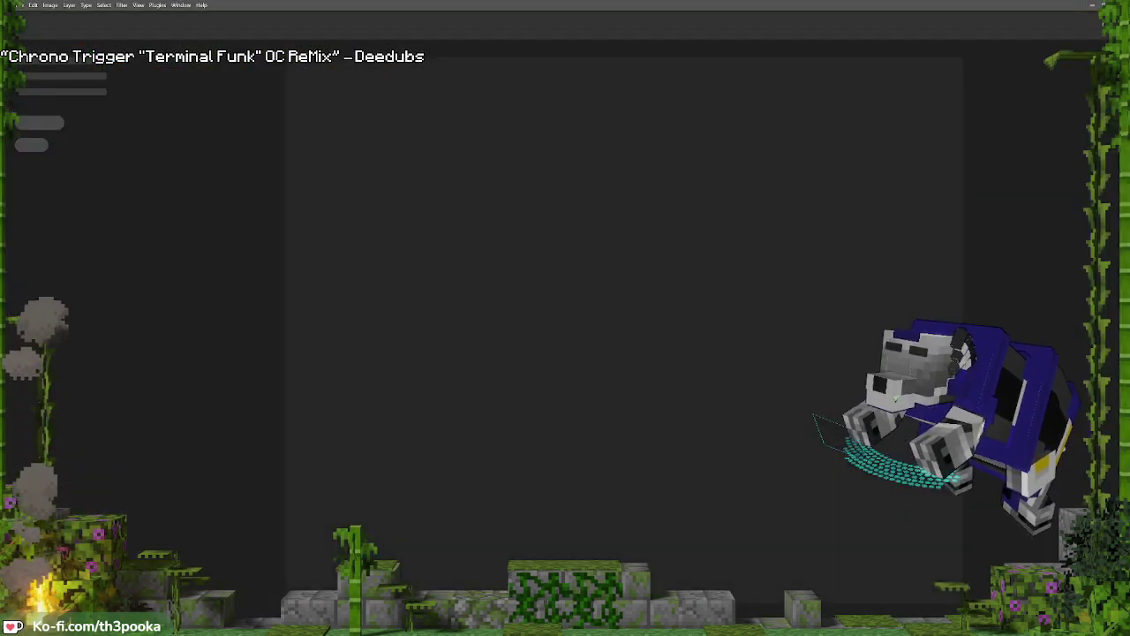
Switch back to Blender and close the render window and July 11.blend, saving the project's changes
key(alt+Tab)
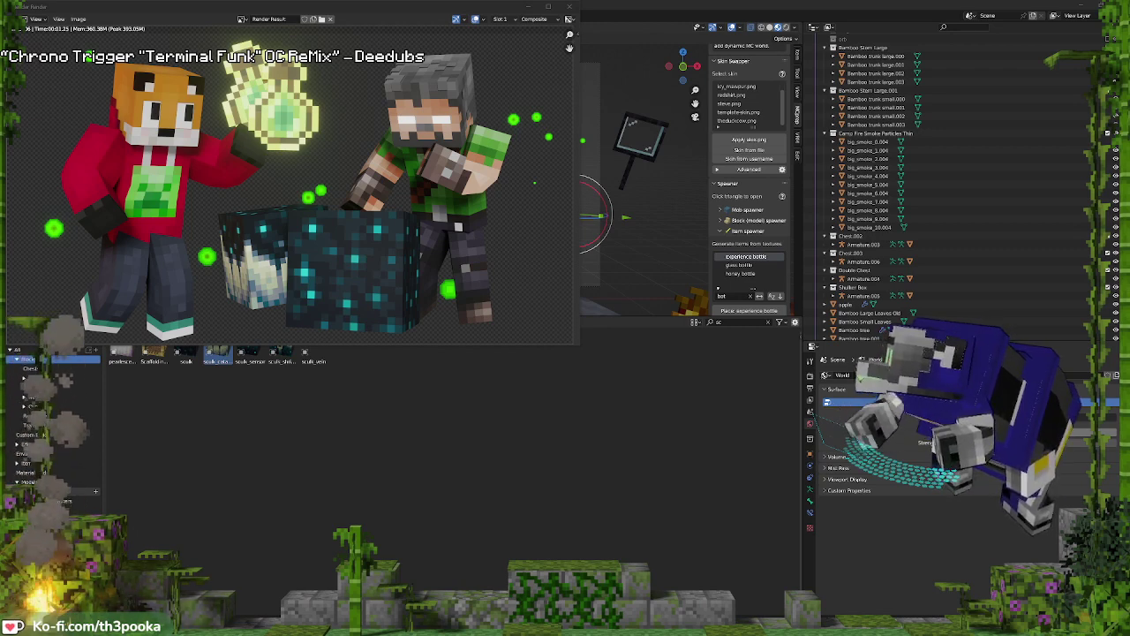
click(568, 9)
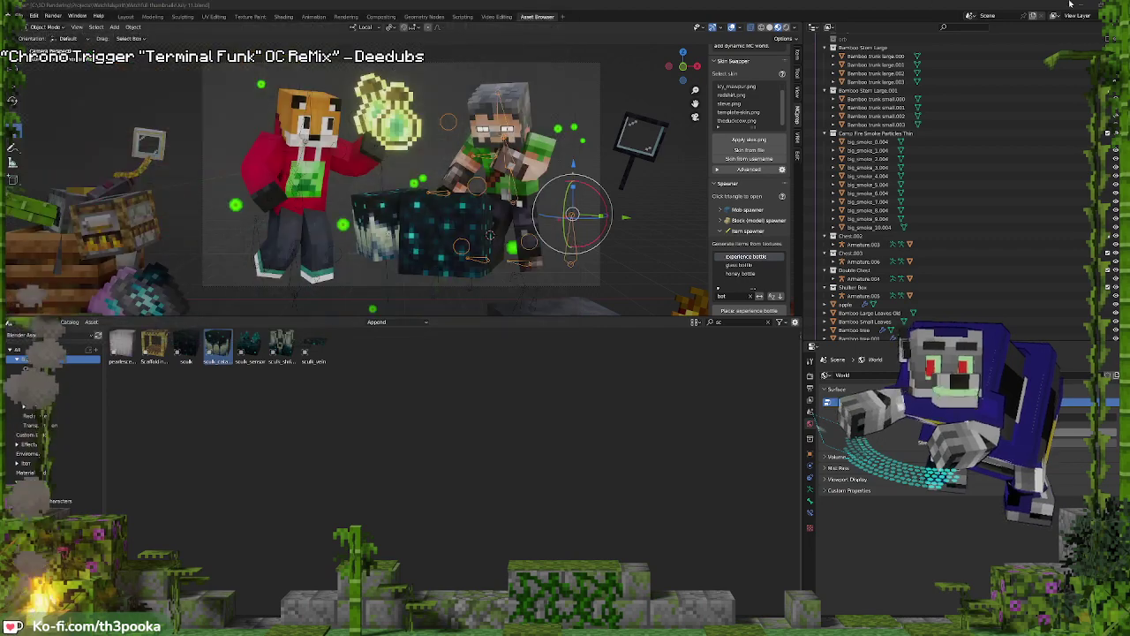
click(1119, 4)
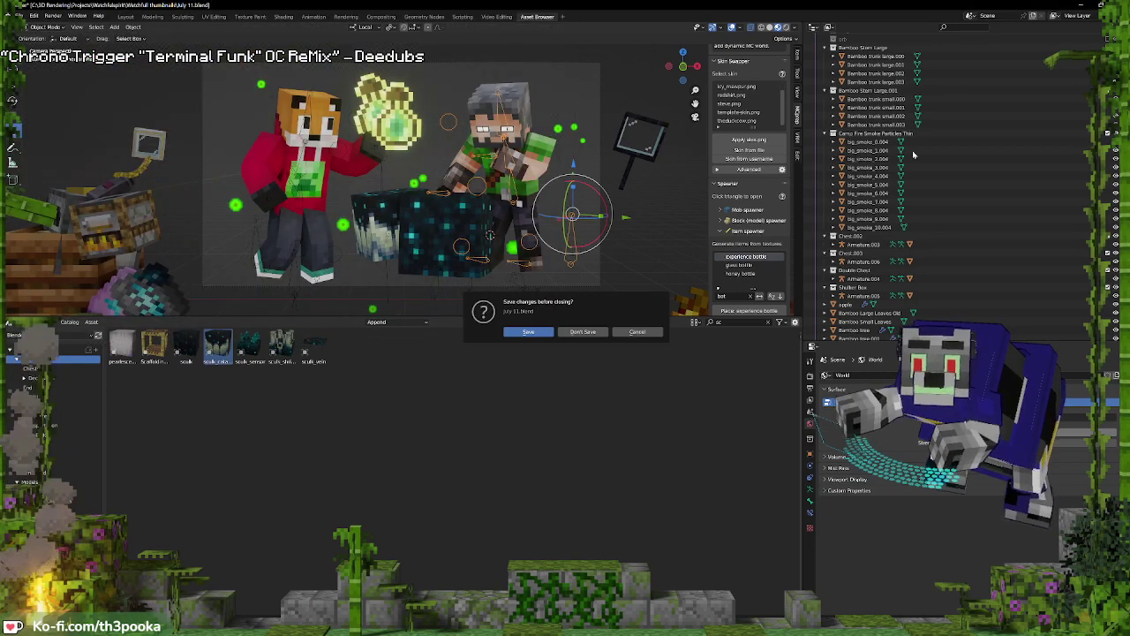
click(541, 331)
click(540, 331)
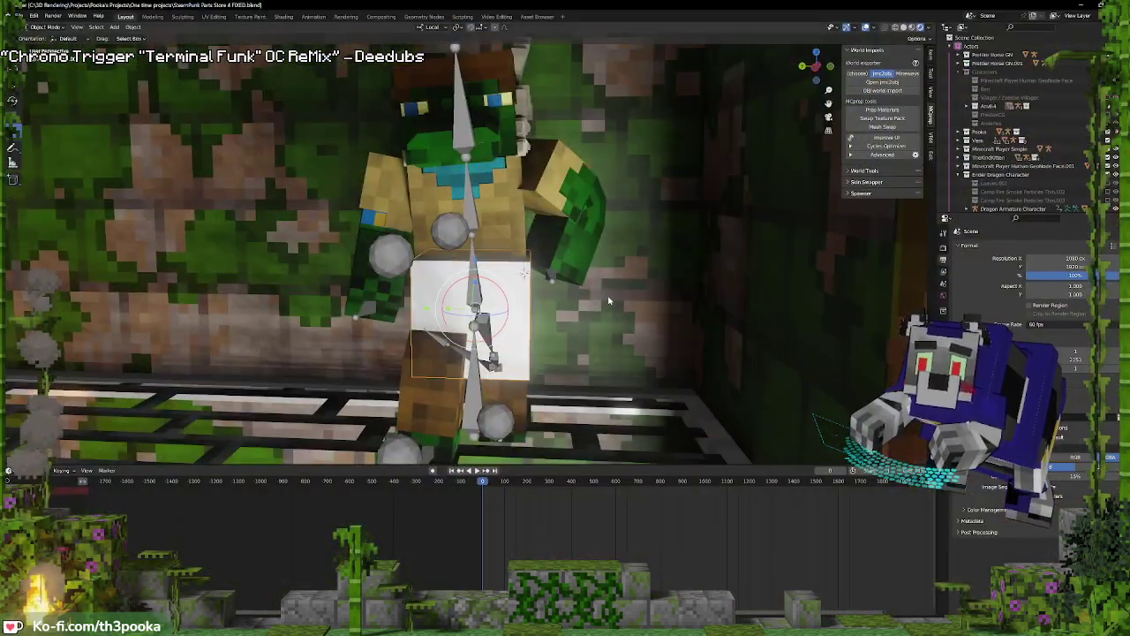
Edit the mesh of the white block around the green reptile character's waist and pull one lower corner outward and down over the thigh
scroll(609, 302, up, 1)
middle_drag(621, 314, 714, 292)
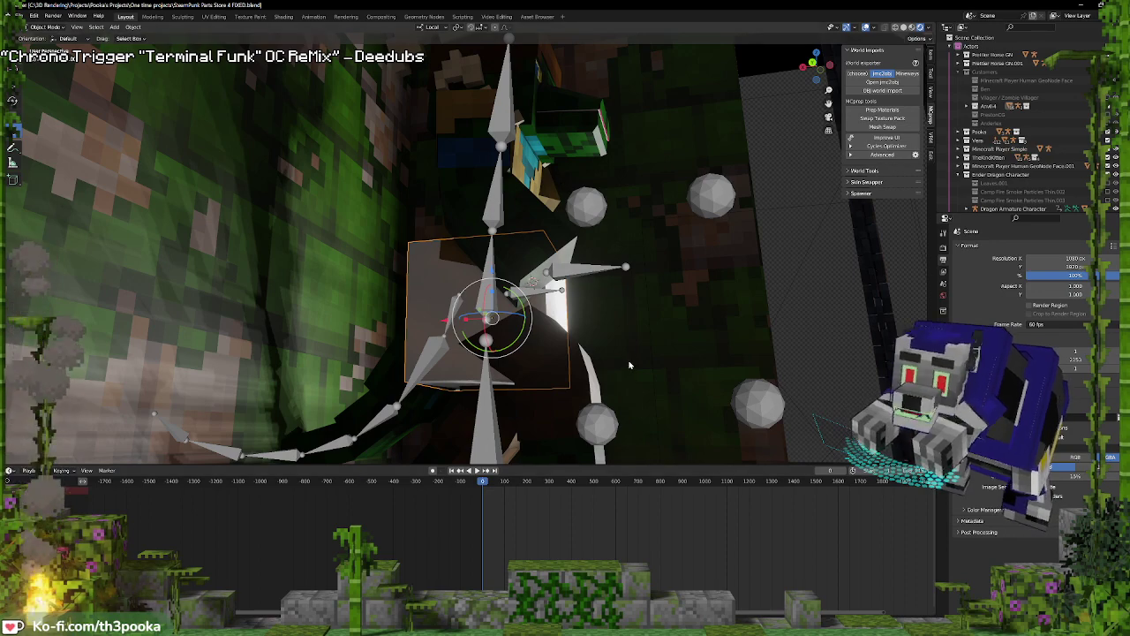
middle_drag(717, 287, 603, 306)
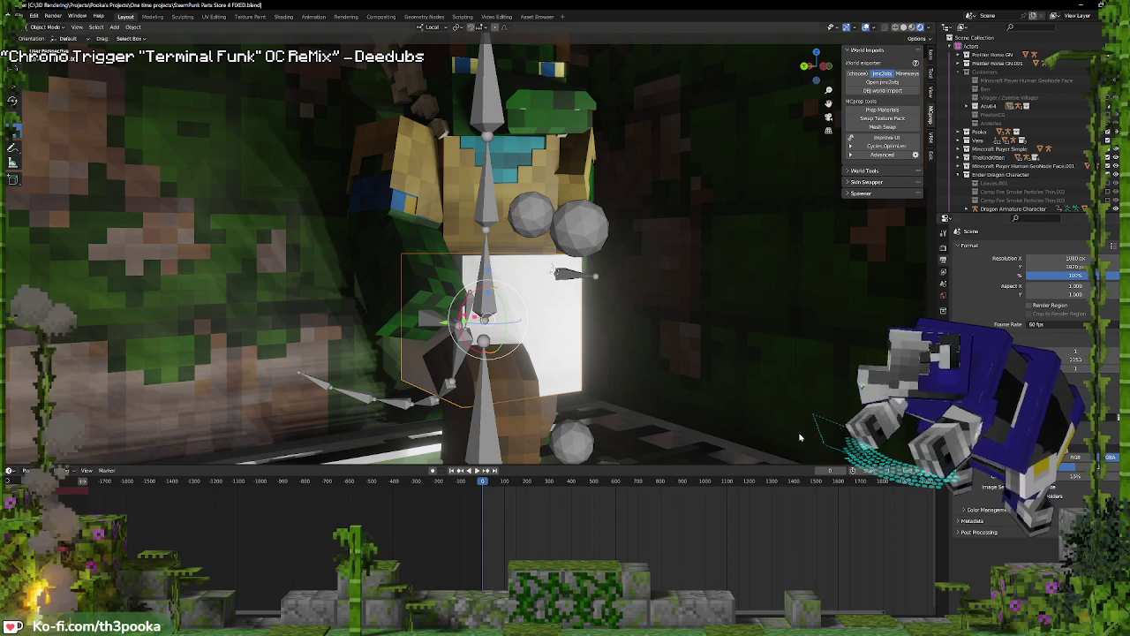
middle_drag(659, 265, 535, 277)
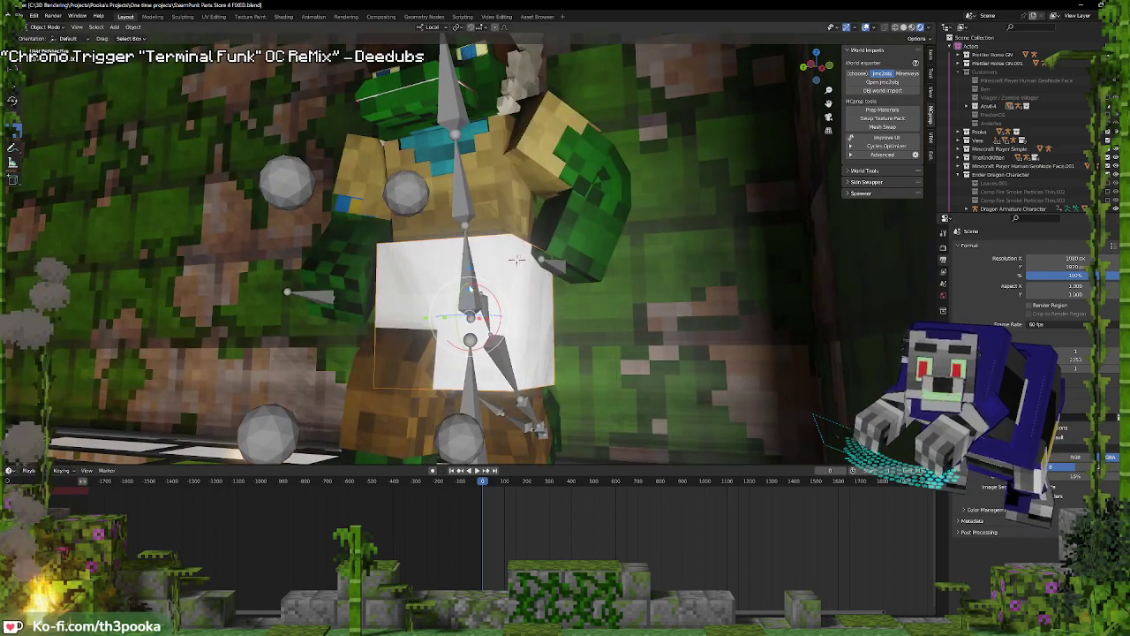
key(Tab)
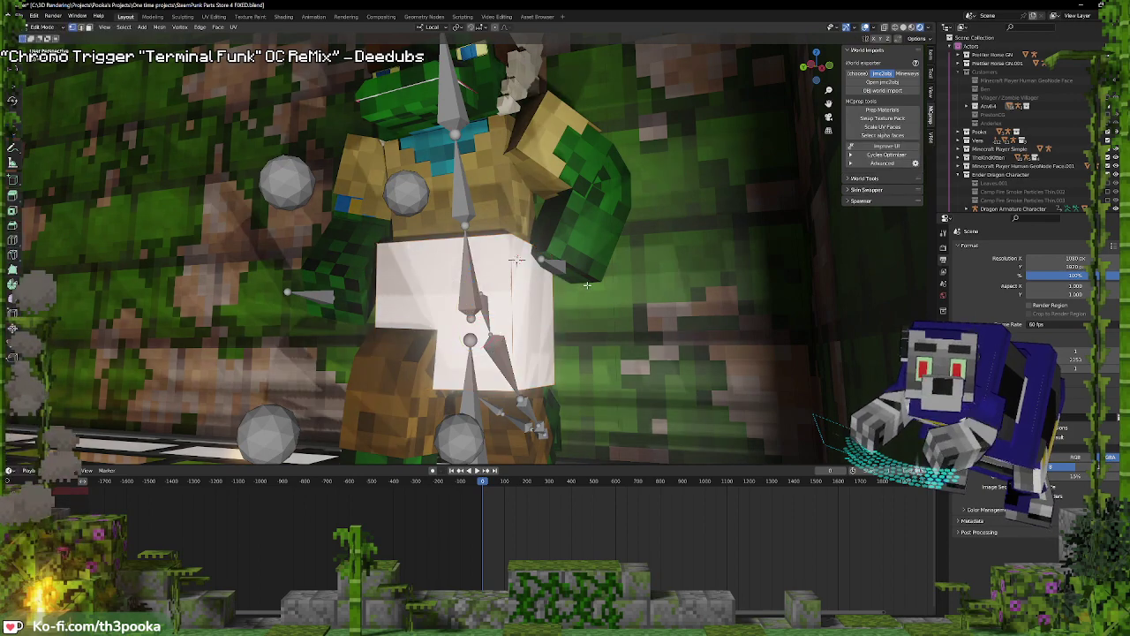
middle_drag(397, 334, 370, 389)
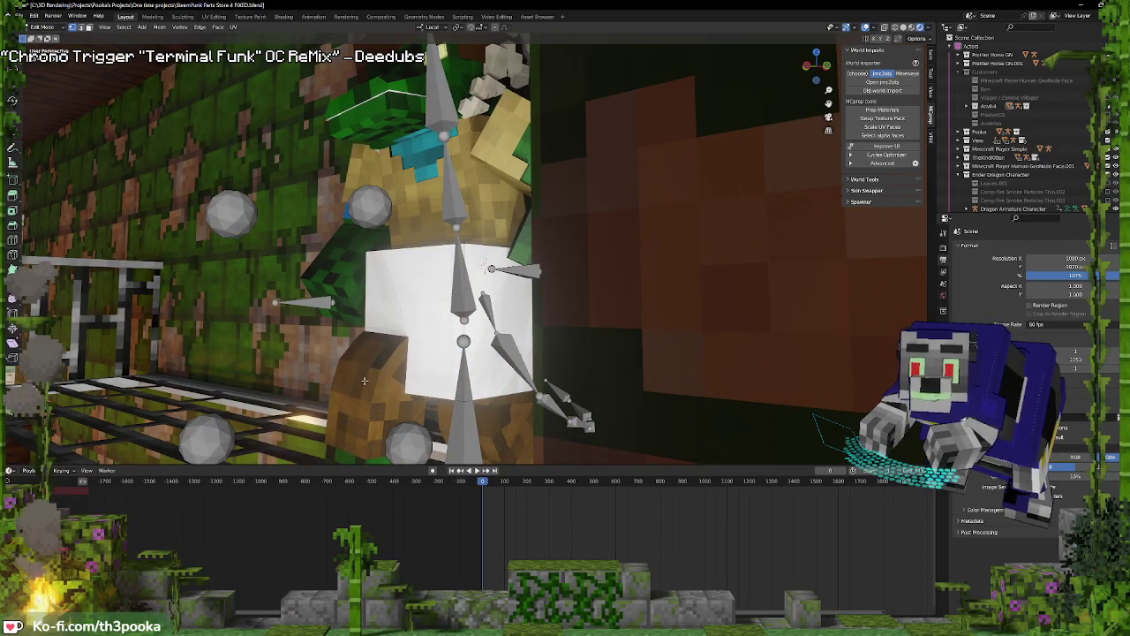
key(g)
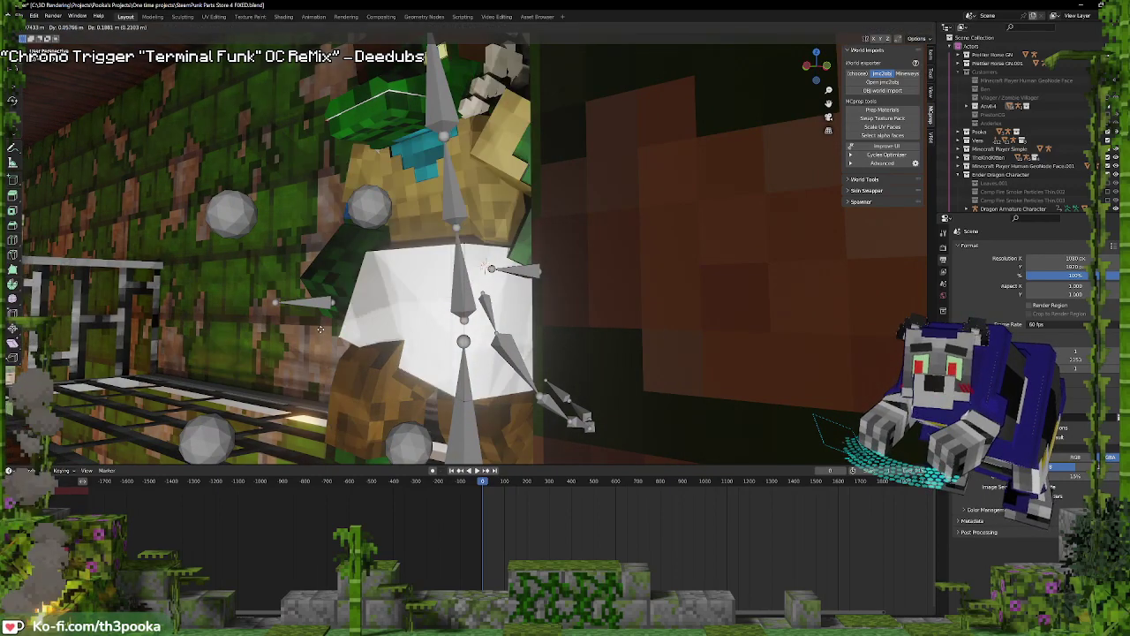
click(330, 346)
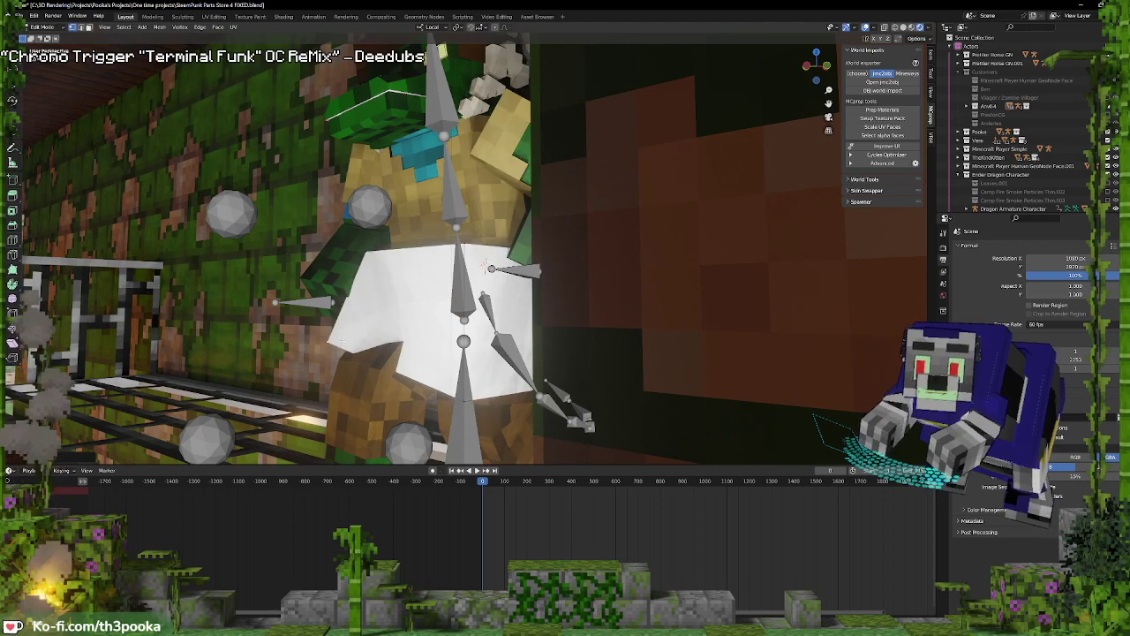
key(g)
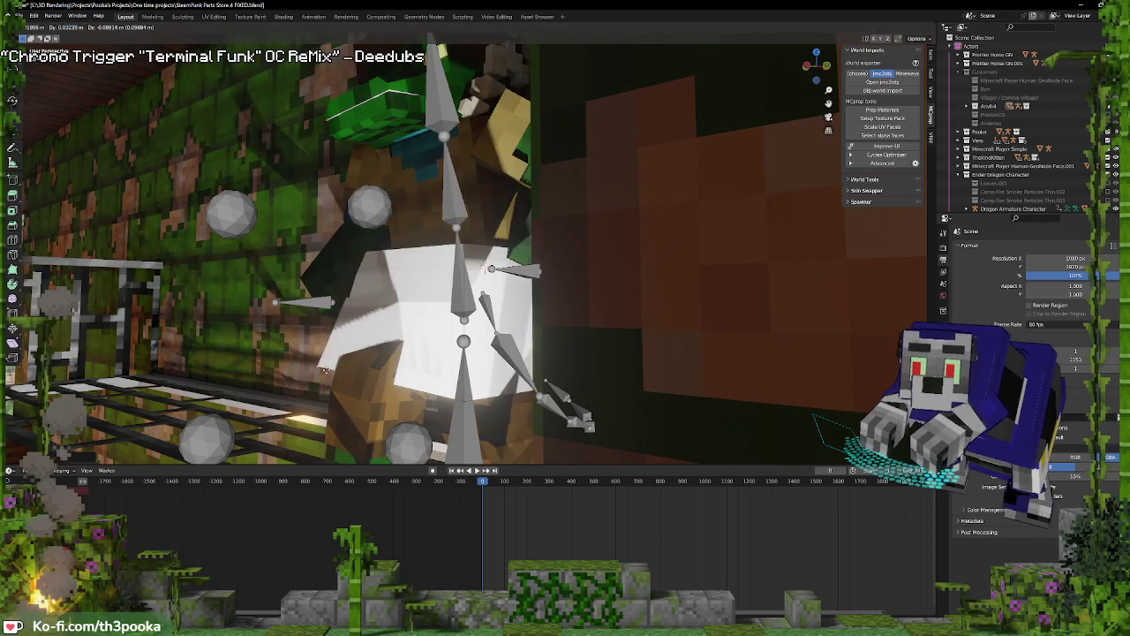
click(326, 370)
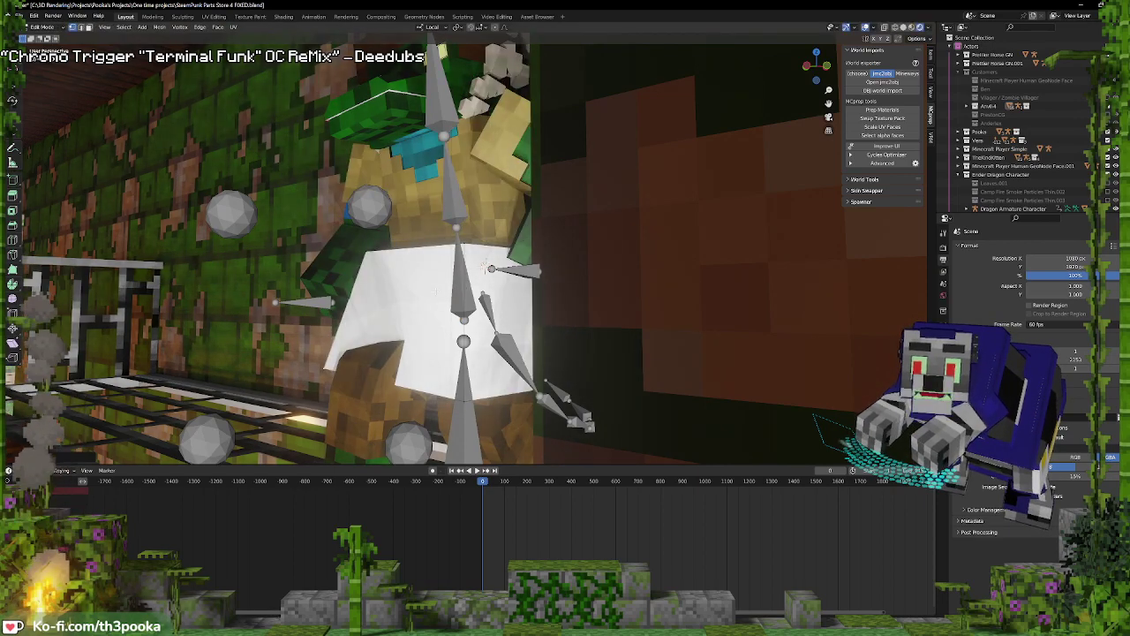
Pull two more lower corners of the white waist block outward so its bottom flares like a skirt
middle_drag(360, 292, 459, 290)
middle_drag(543, 267, 595, 381)
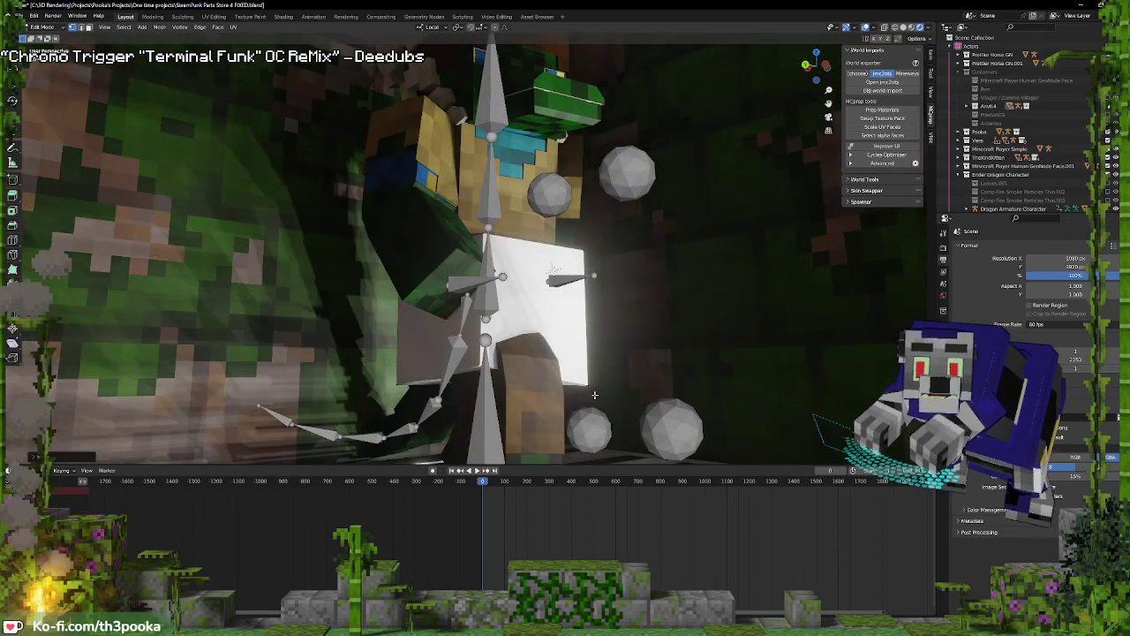
key(g)
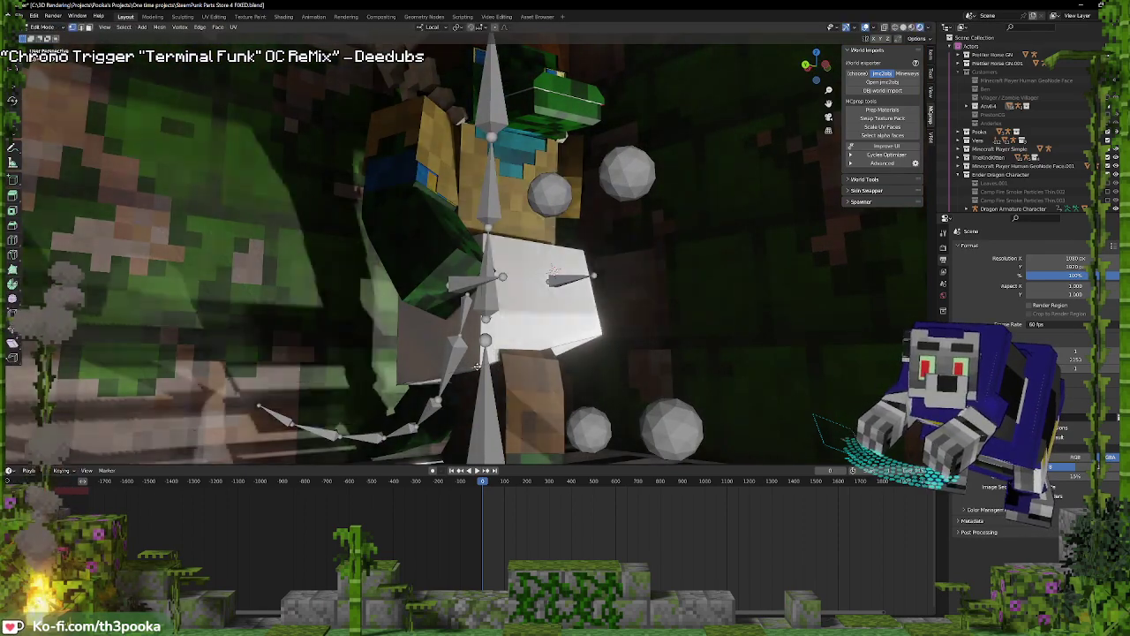
click(489, 340)
middle_drag(488, 340, 424, 360)
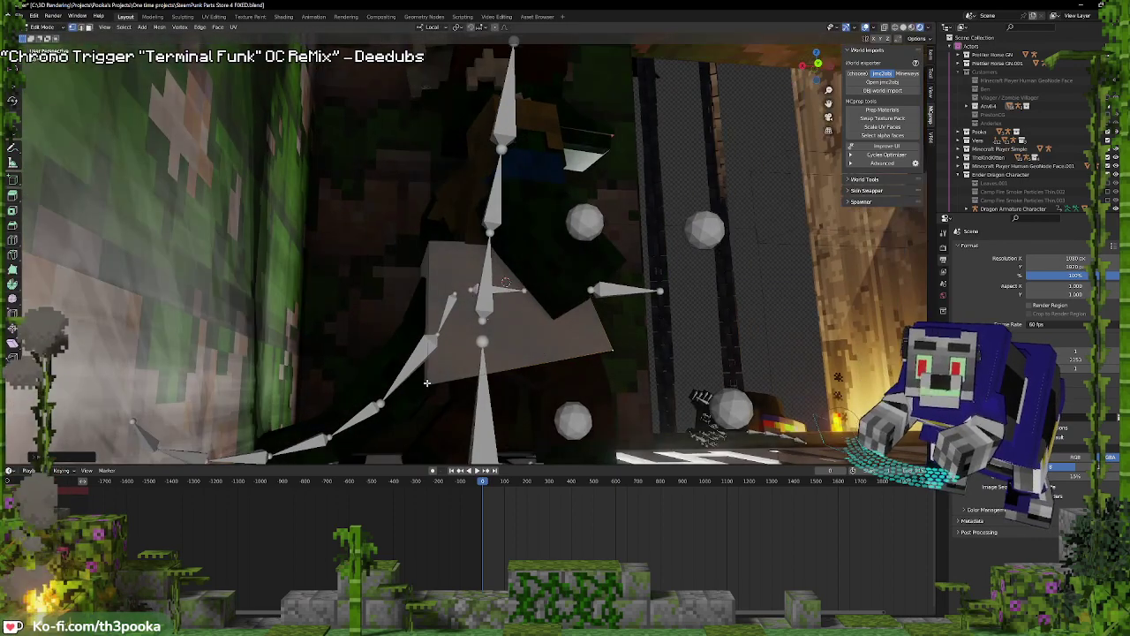
key(g)
click(340, 344)
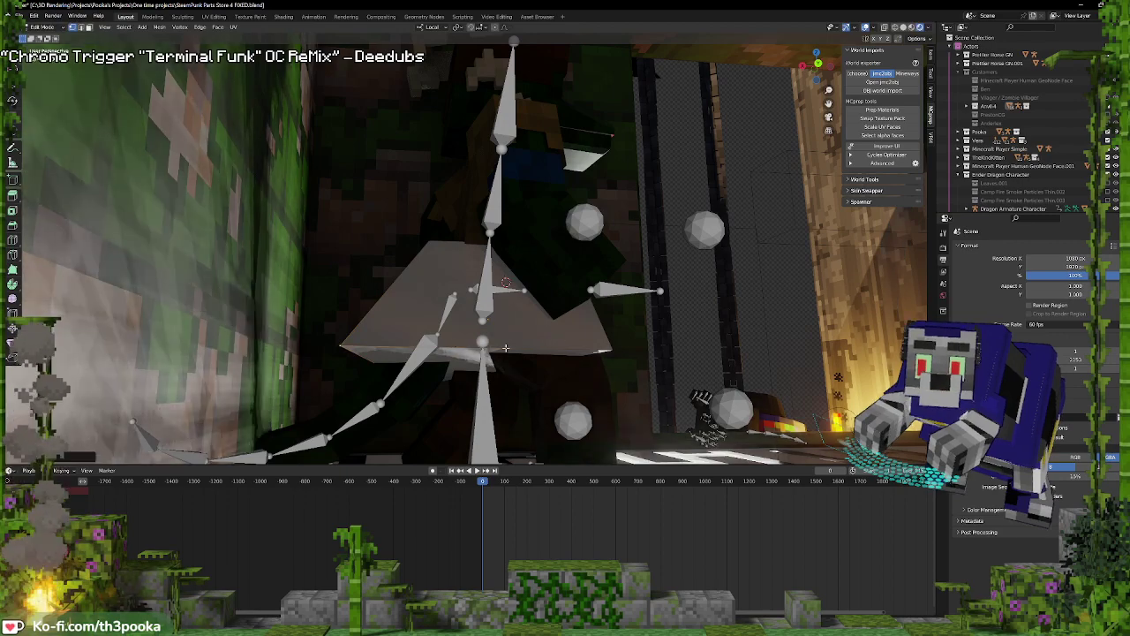
Pull the remaining lower corner of the white waist block outward to match the flared bottom
middle_drag(506, 347, 589, 362)
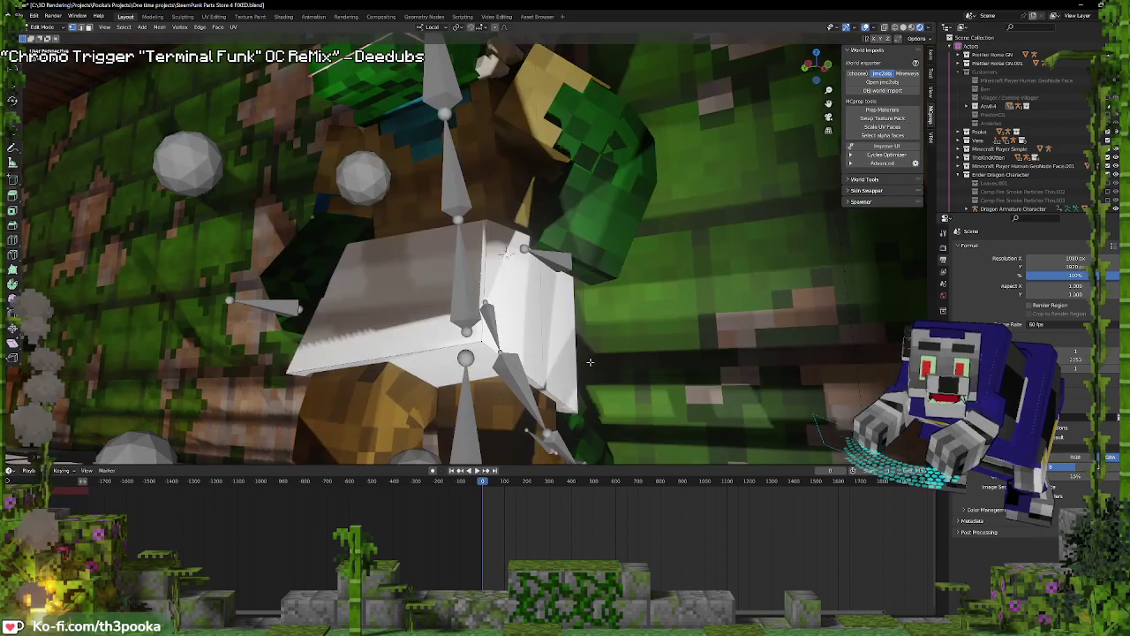
key(g)
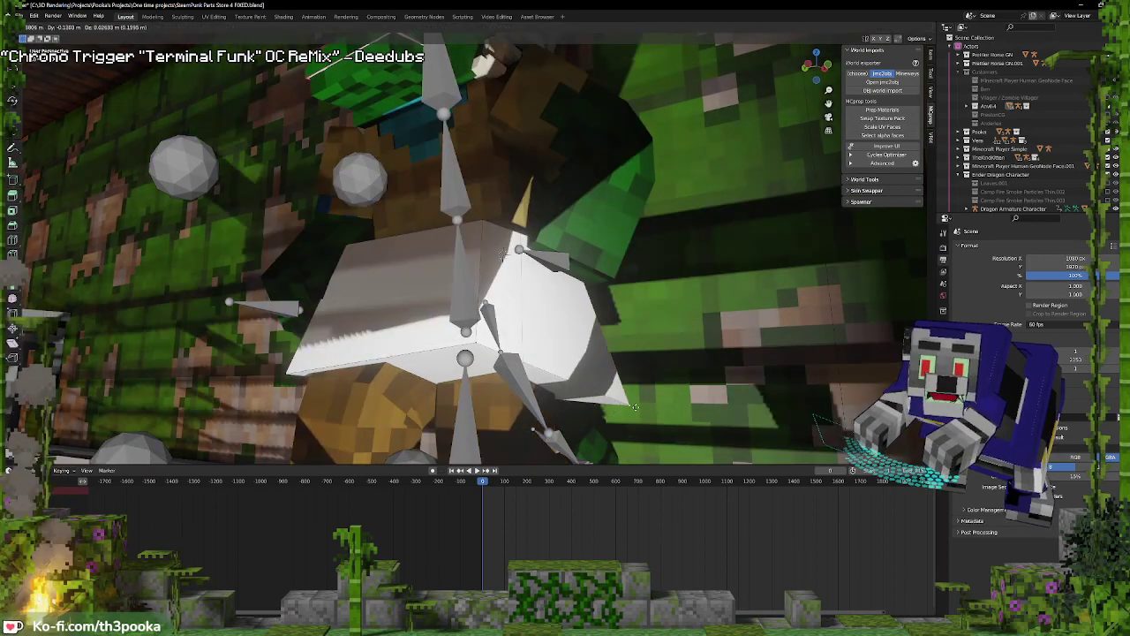
click(651, 384)
middle_drag(651, 384, 609, 275)
key(g)
click(664, 348)
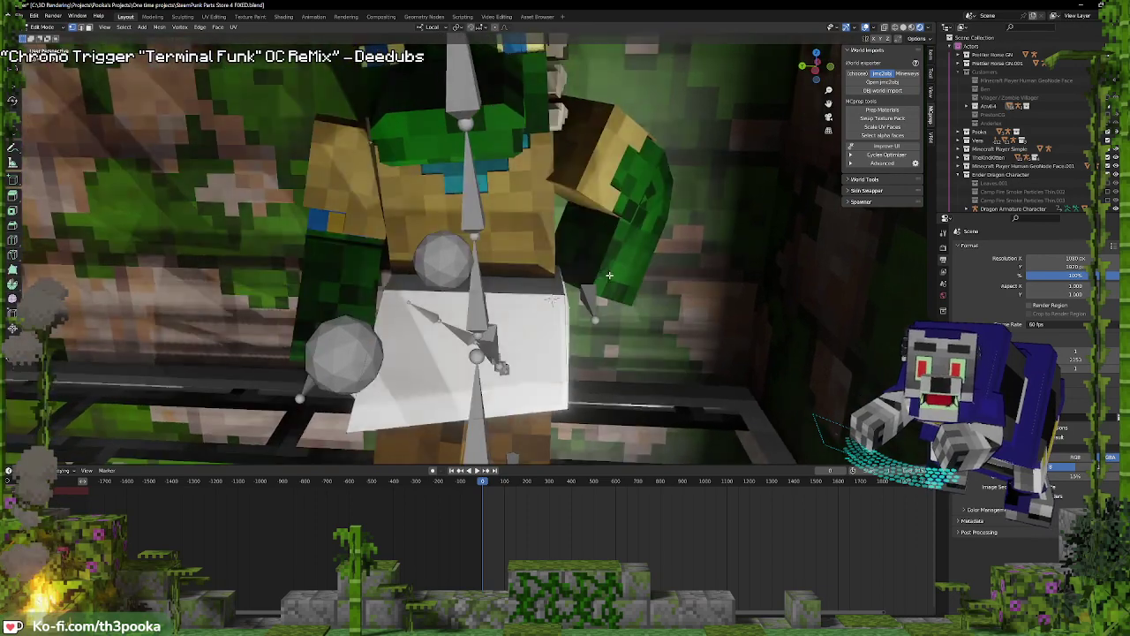
Nudge an upper corner of the white waist block slightly outward around the hip
middle_drag(474, 263, 418, 289)
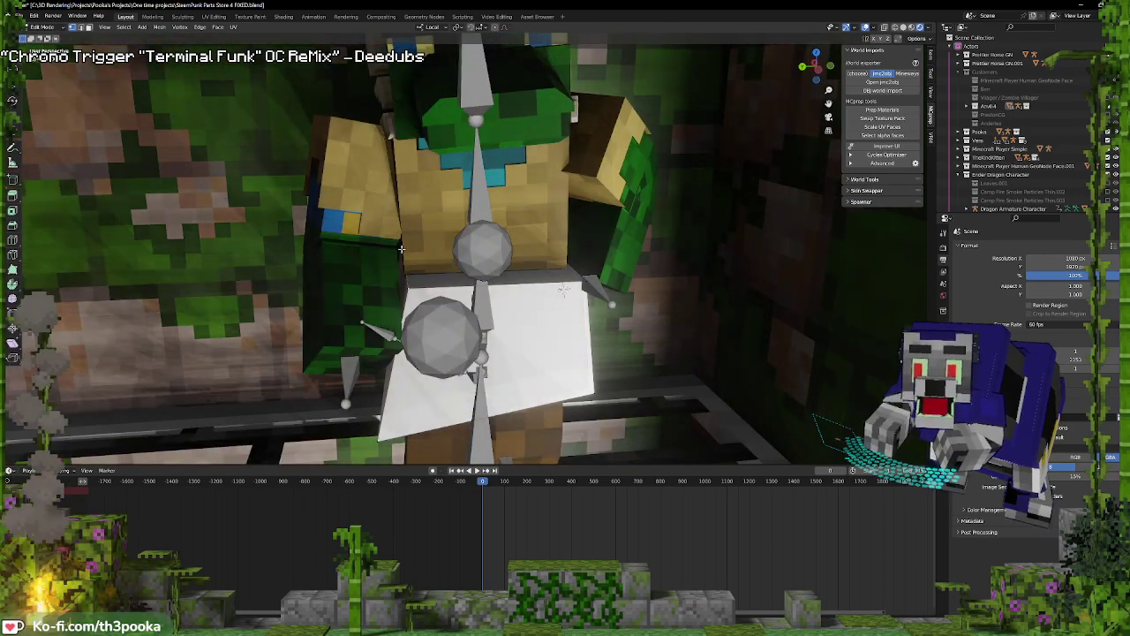
key(g)
click(614, 255)
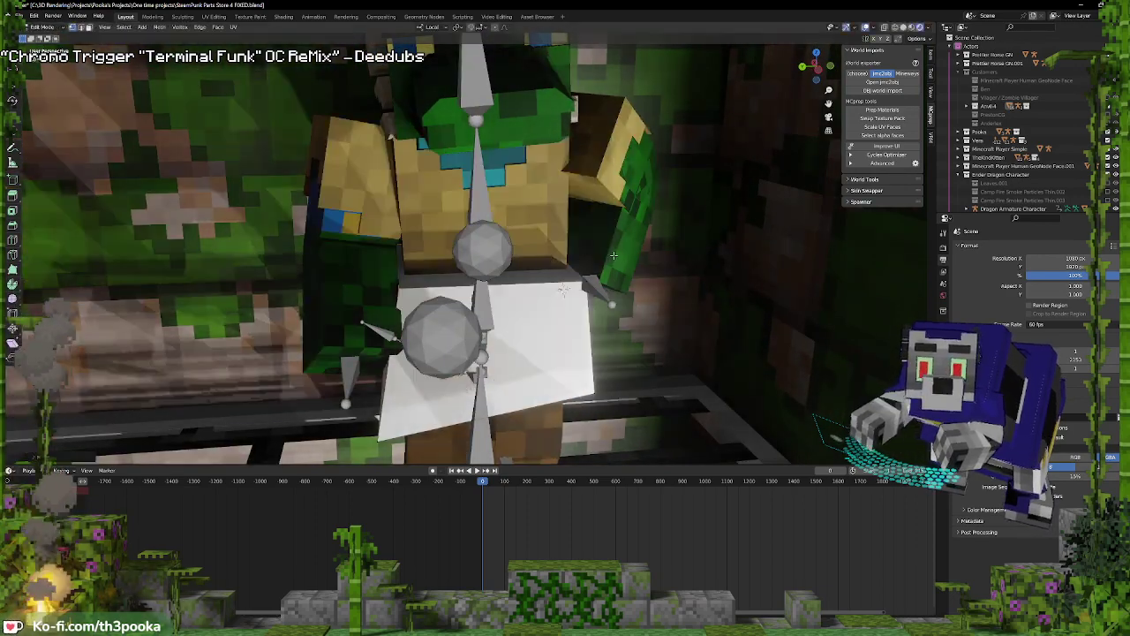
Reposition the front lower corner of the white waist block to even out its hem
middle_drag(531, 252, 521, 251)
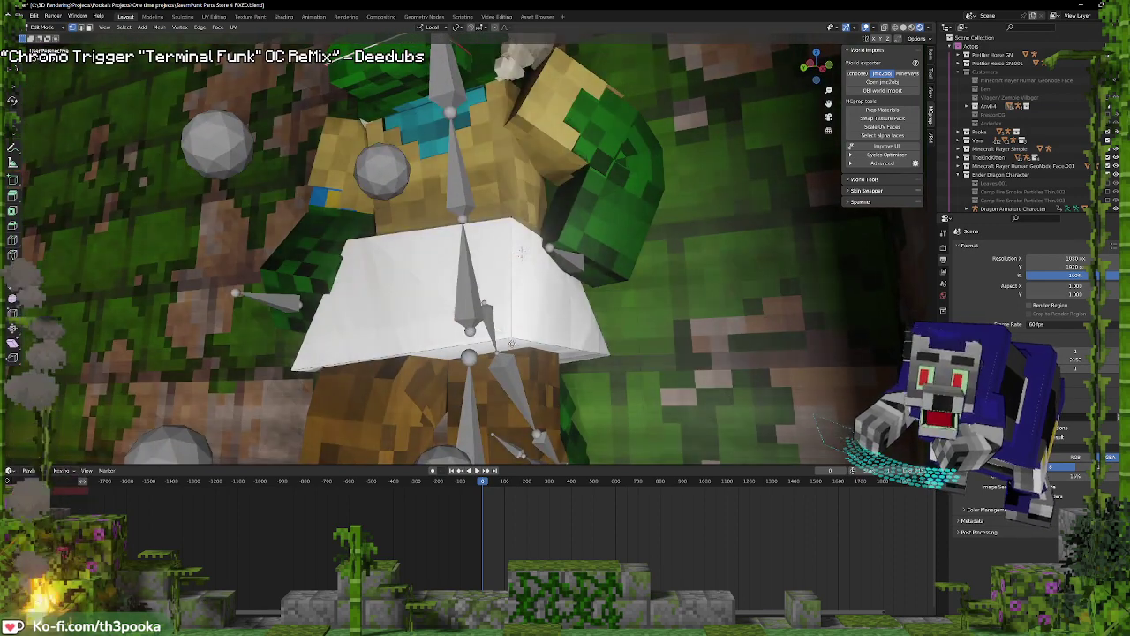
key(g)
click(512, 371)
click(608, 355)
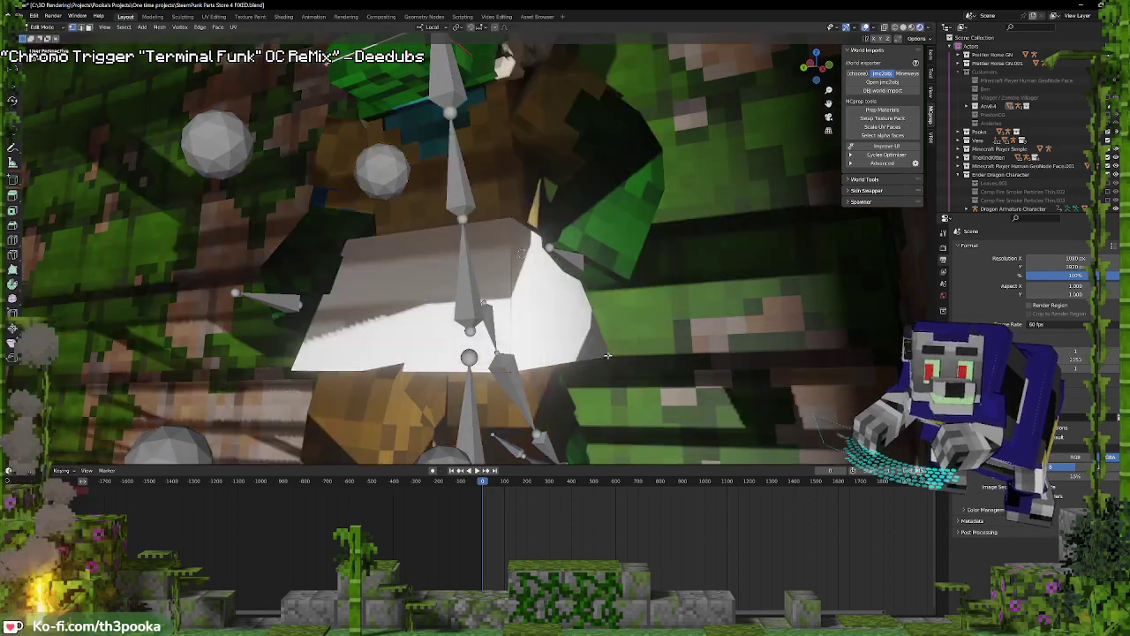
middle_drag(607, 356, 490, 377)
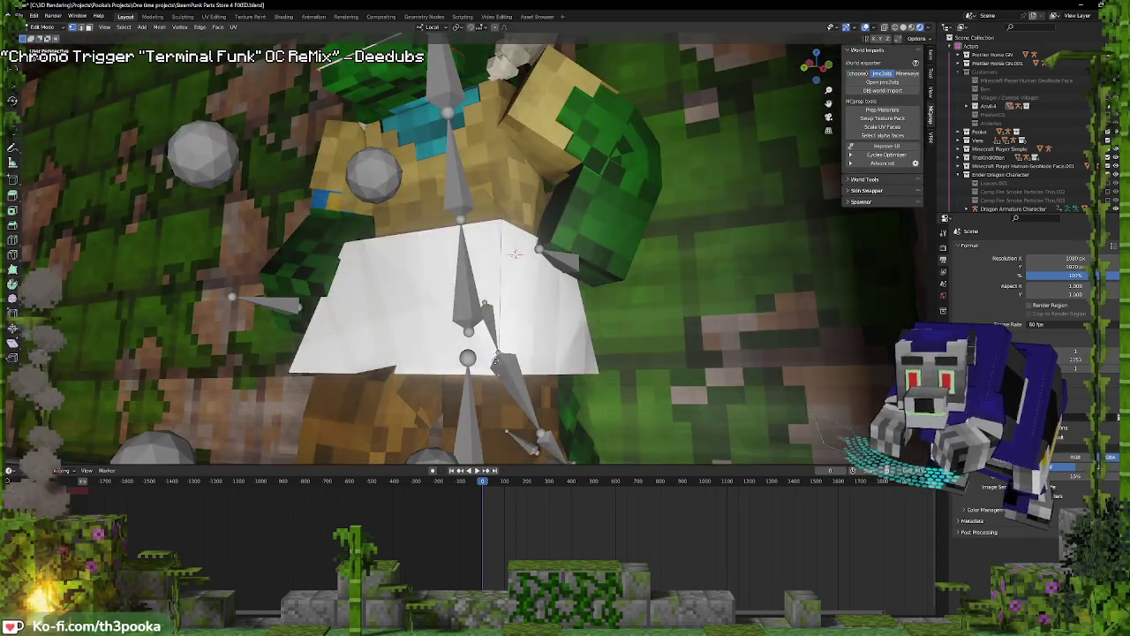
key(g)
click(503, 341)
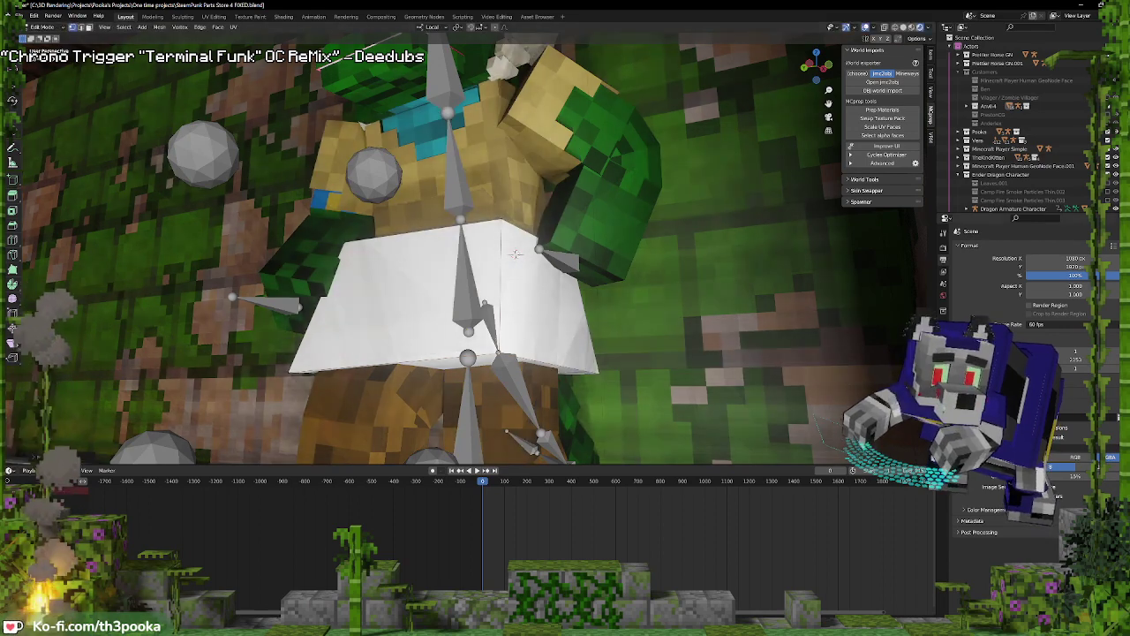
Show the waist block's modifiers and select the vertices along its top edge
click(944, 337)
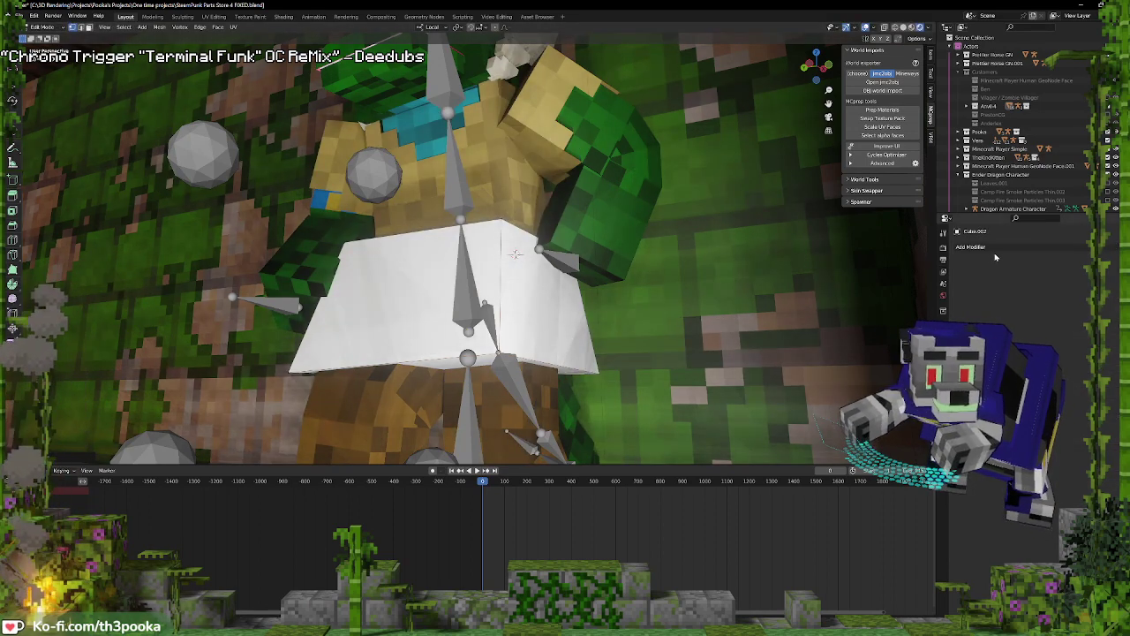
middle_drag(515, 253, 561, 247)
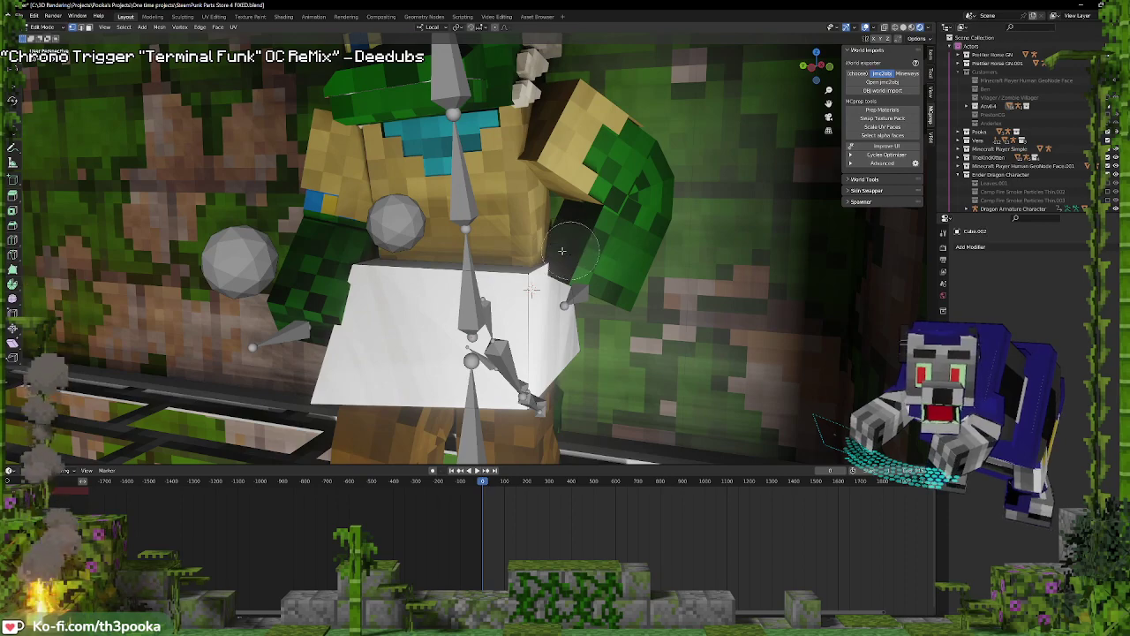
click(351, 257)
click(529, 264)
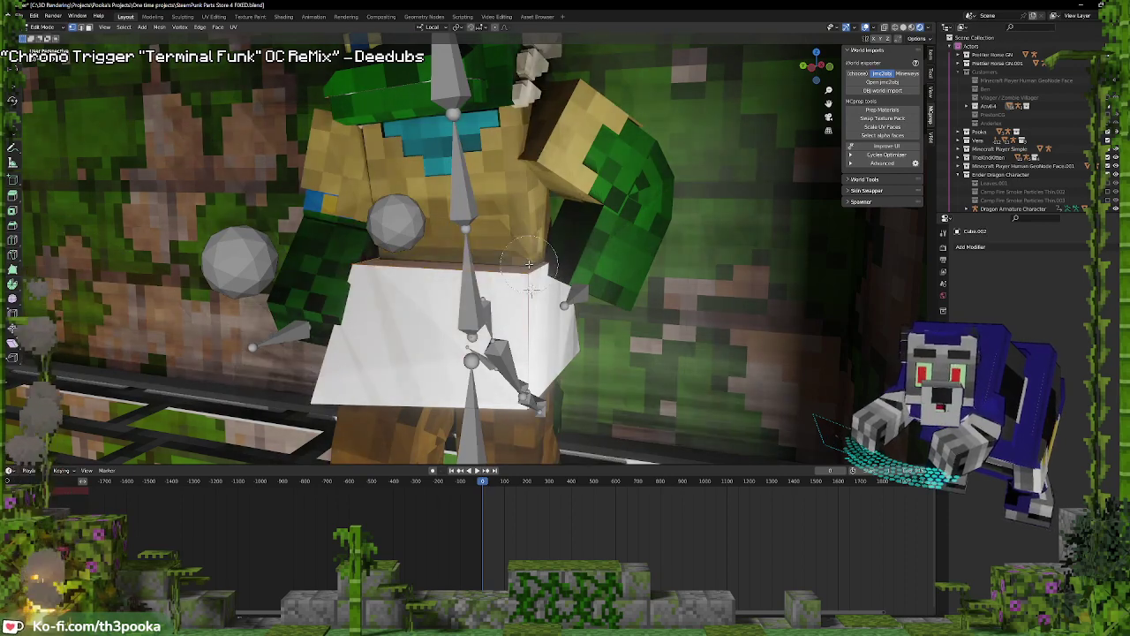
middle_drag(528, 264, 562, 282)
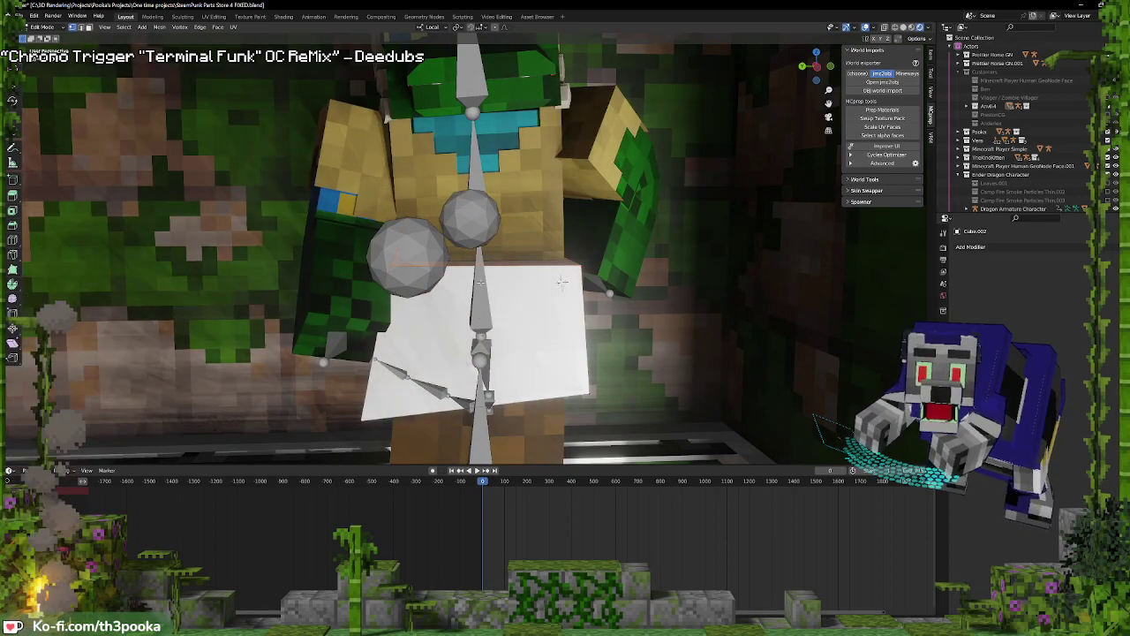
Parent the white waist block to the green reptile character's armature using Armature Deform With Empty Groups
key(Tab)
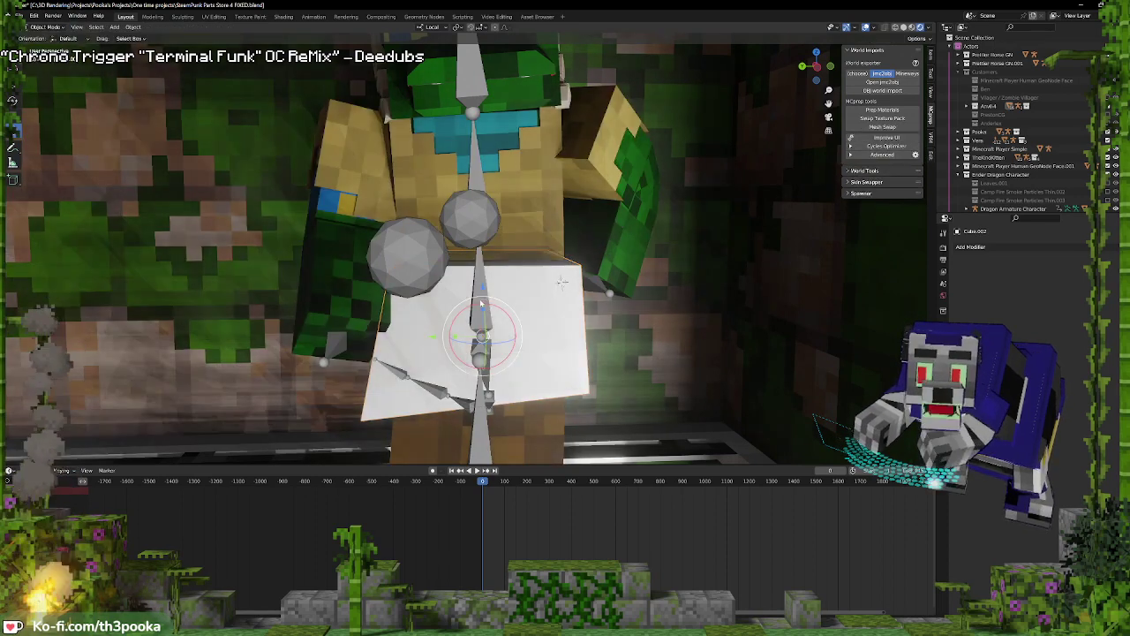
shift+click(562, 282)
key(ctrl+Tab)
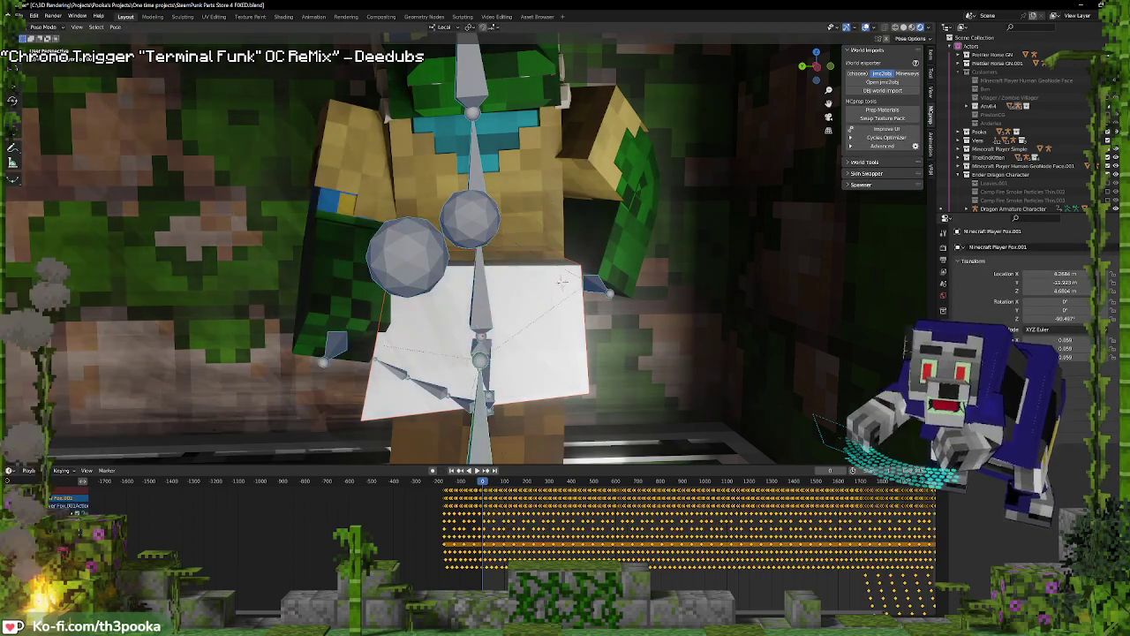
key(alt+p)
click(440, 282)
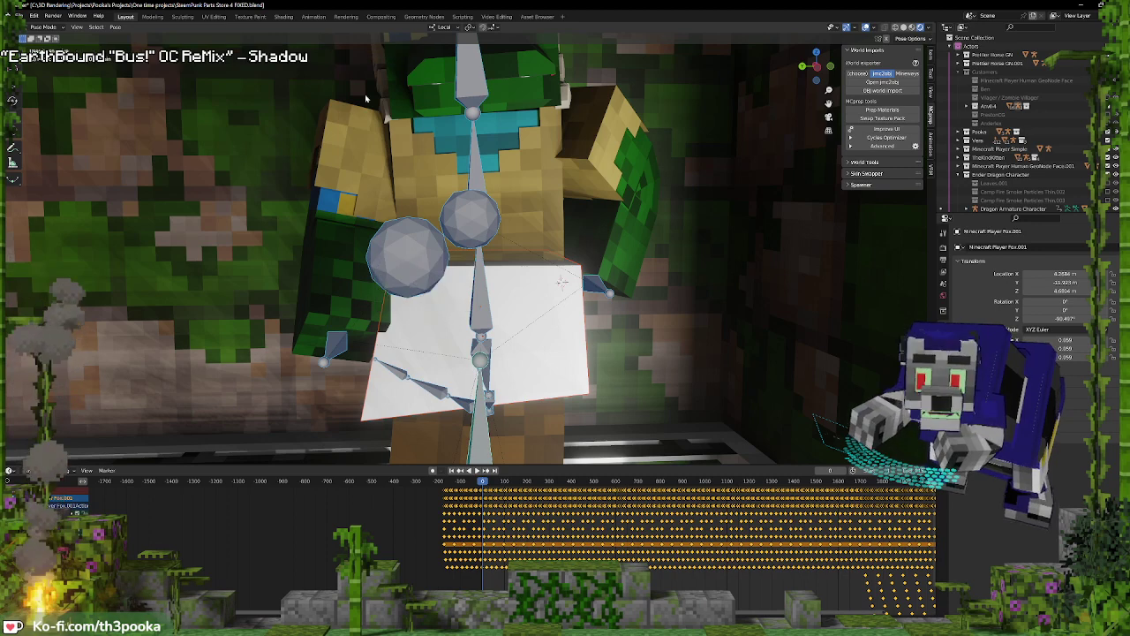
key(ctrl+p)
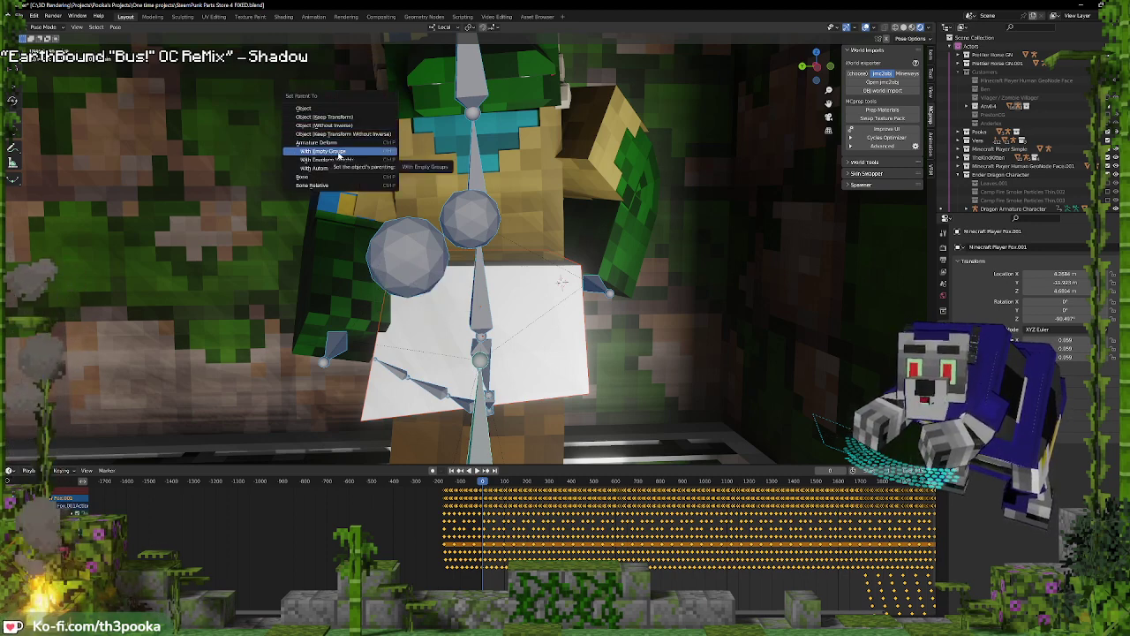
click(340, 152)
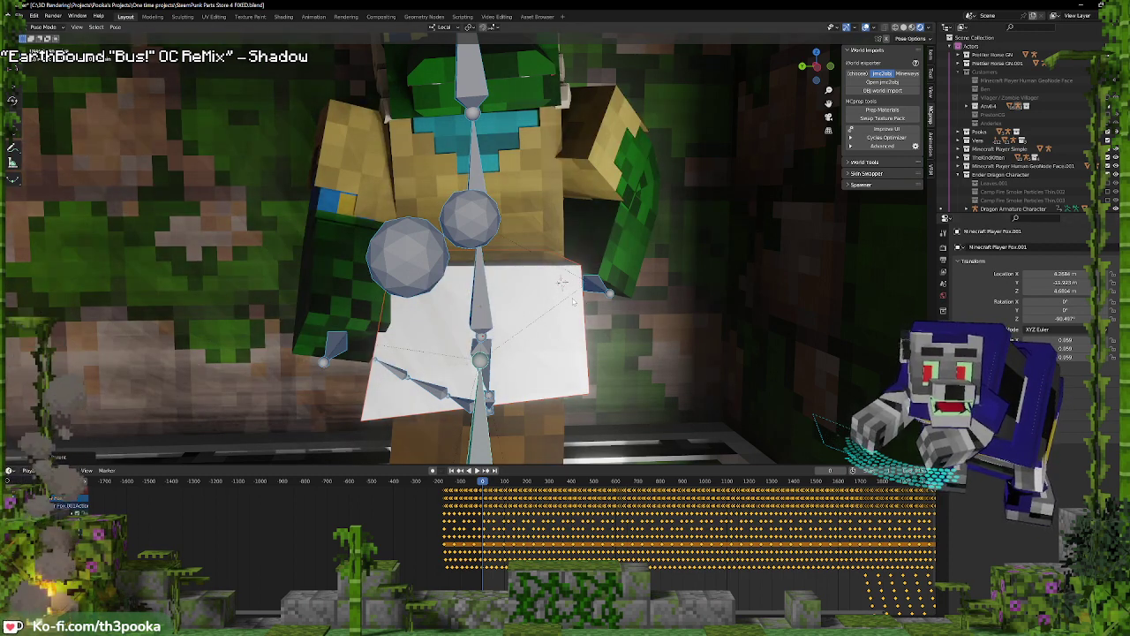
Assign the waist block's selected top vertices to its Body vertex group and return to Object Mode
key(Tab)
key(Tab)
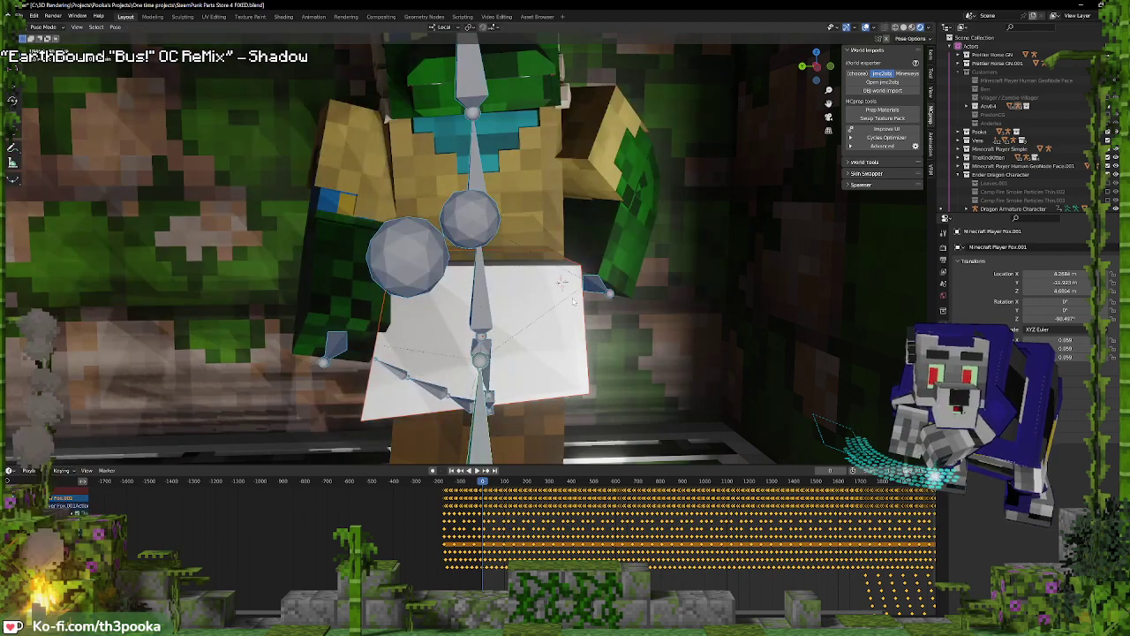
key(ctrl+Tab)
click(573, 300)
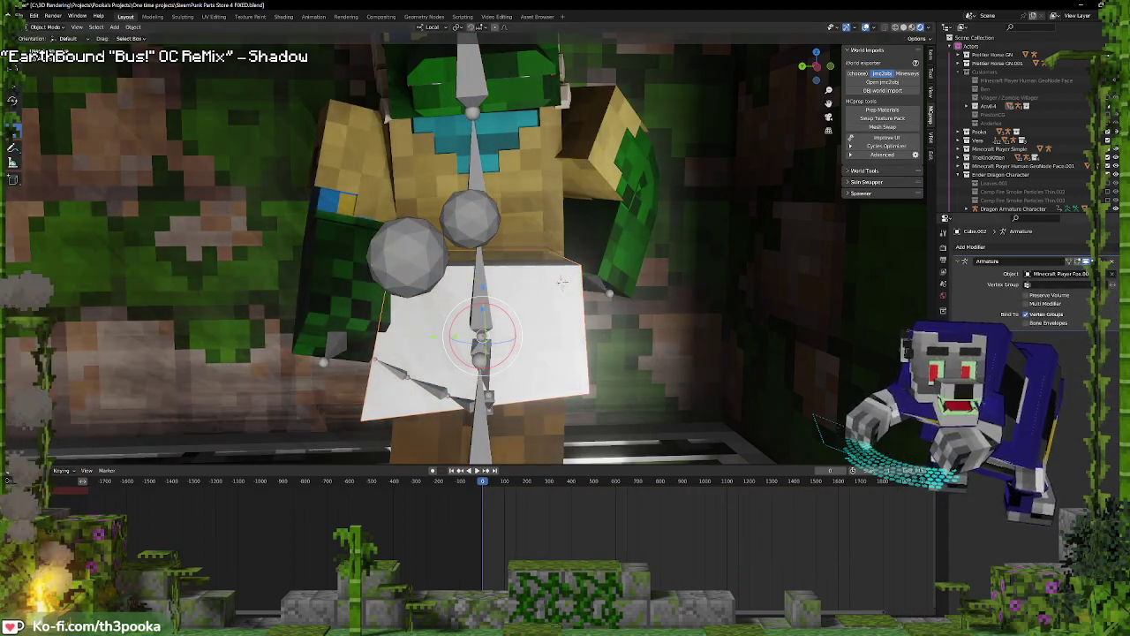
scroll(1001, 301, up, 5)
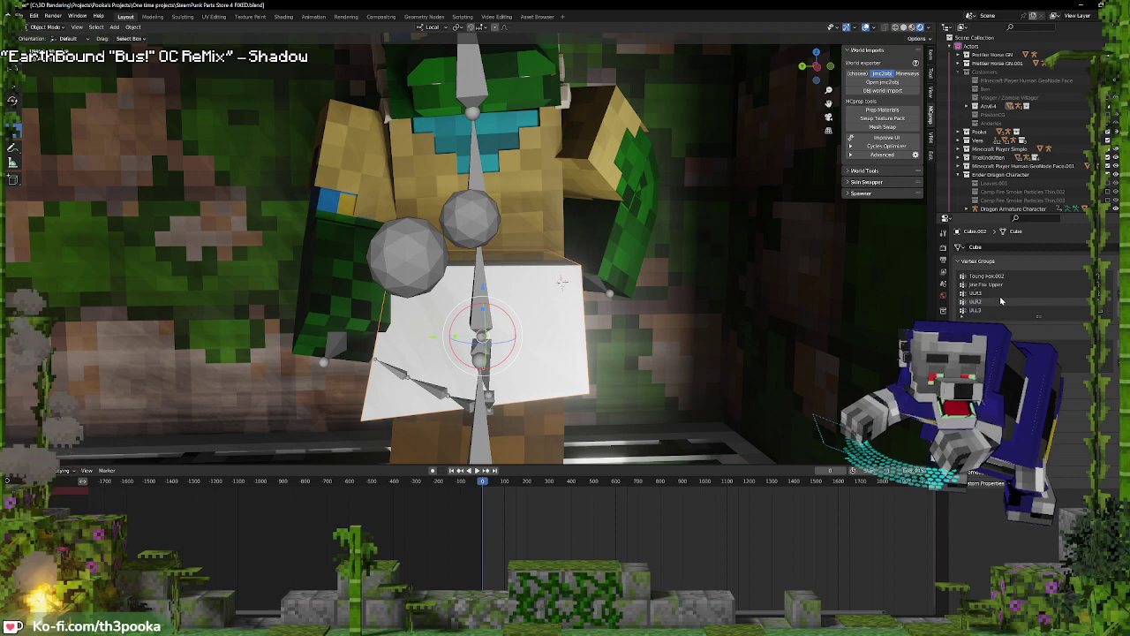
scroll(1003, 296, up, 2)
key(Tab)
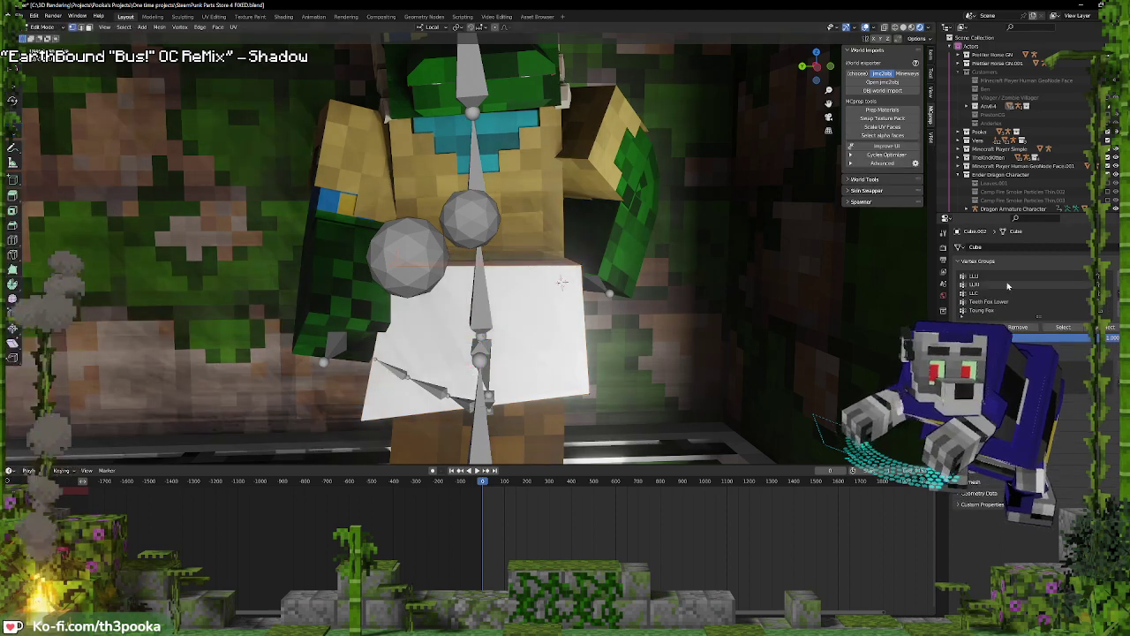
scroll(1008, 285, up, 3)
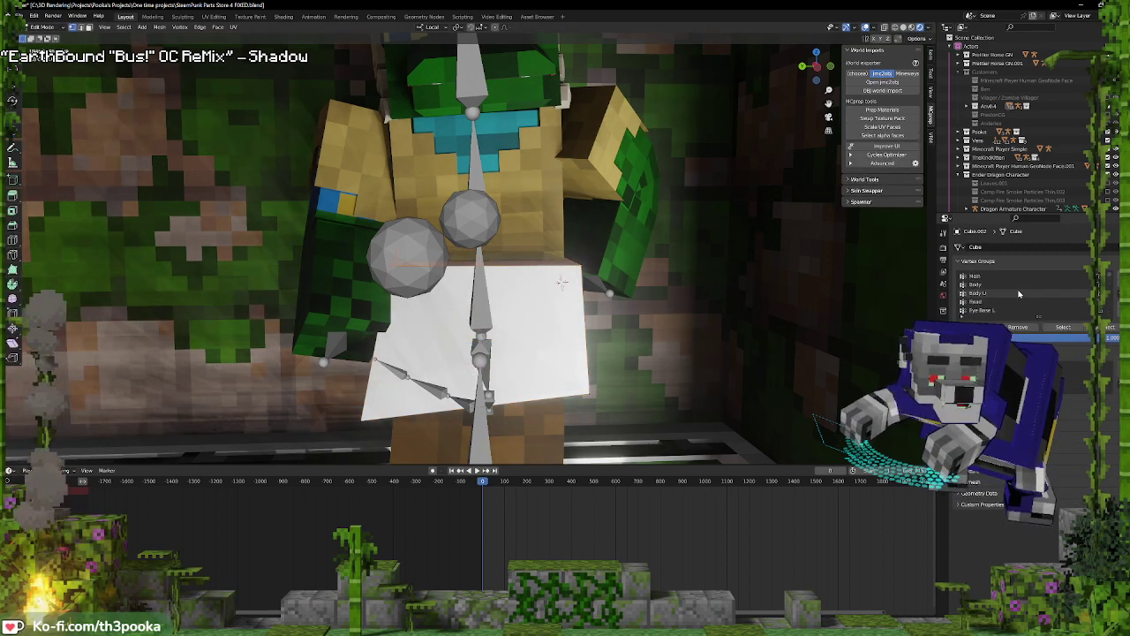
scroll(1017, 300, up, 3)
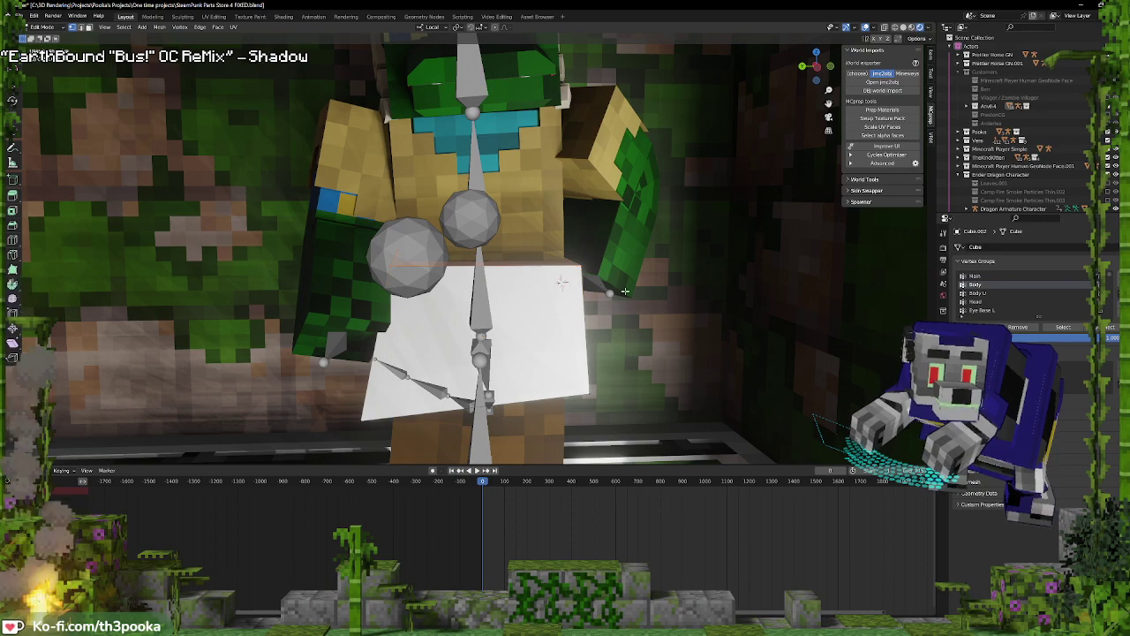
key(Tab)
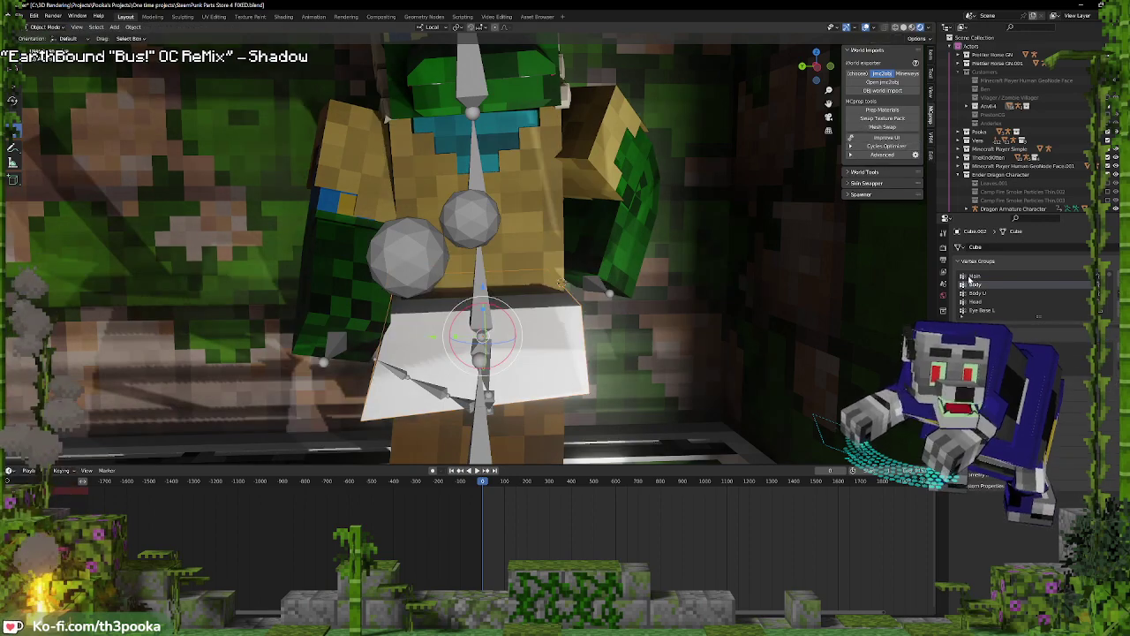
Compare the waist block's edited and armature-deformed shapes from several angles
middle_drag(673, 298, 587, 272)
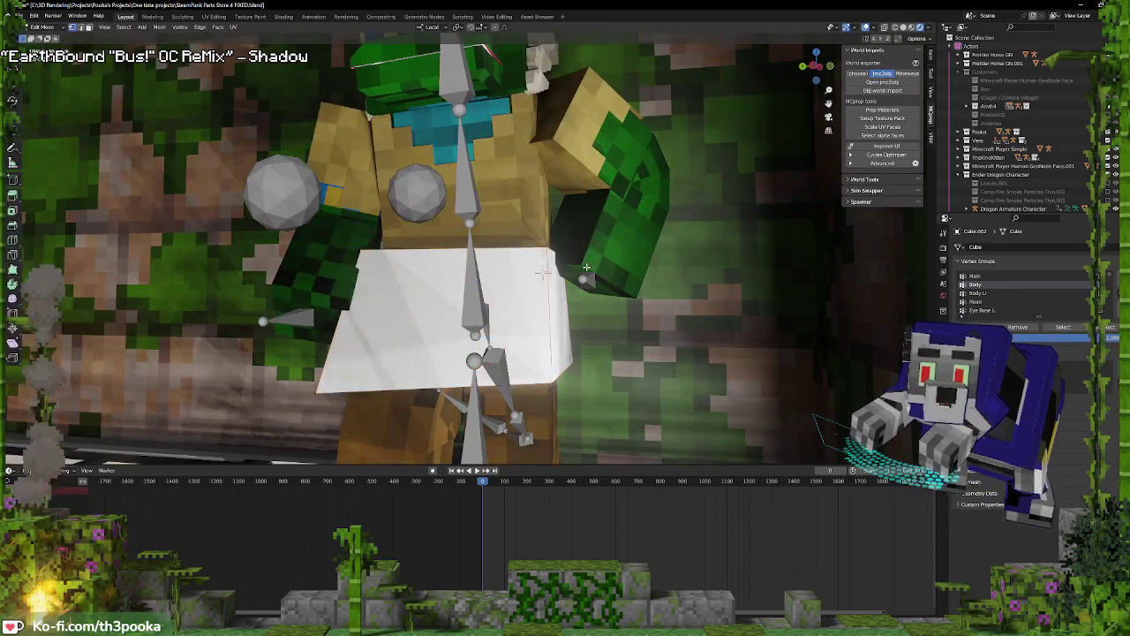
key(Tab)
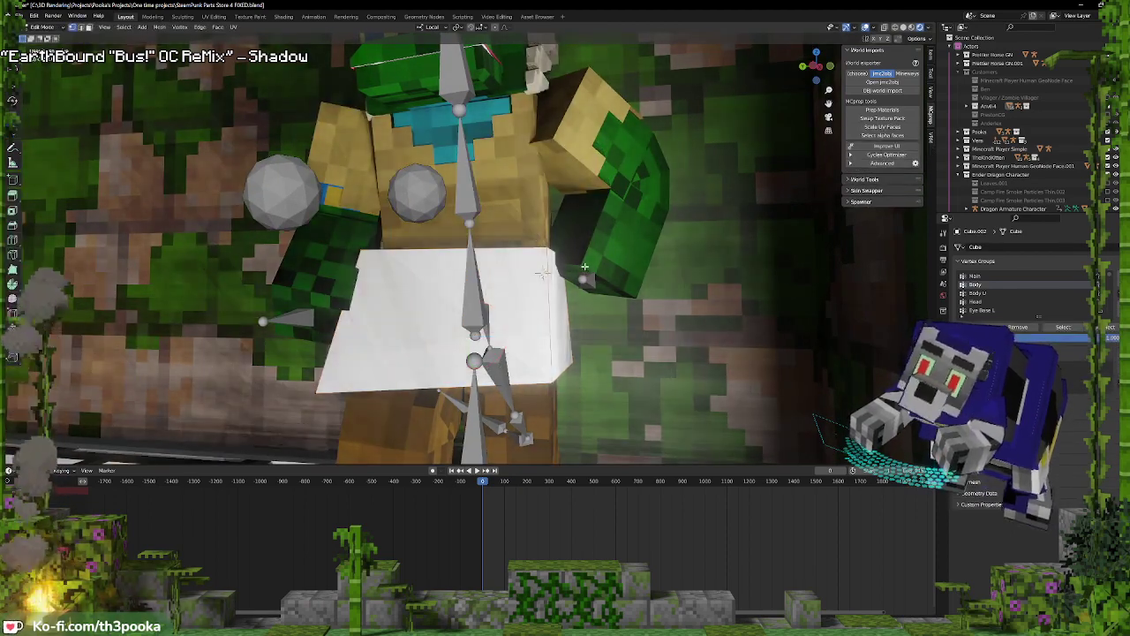
key(Tab)
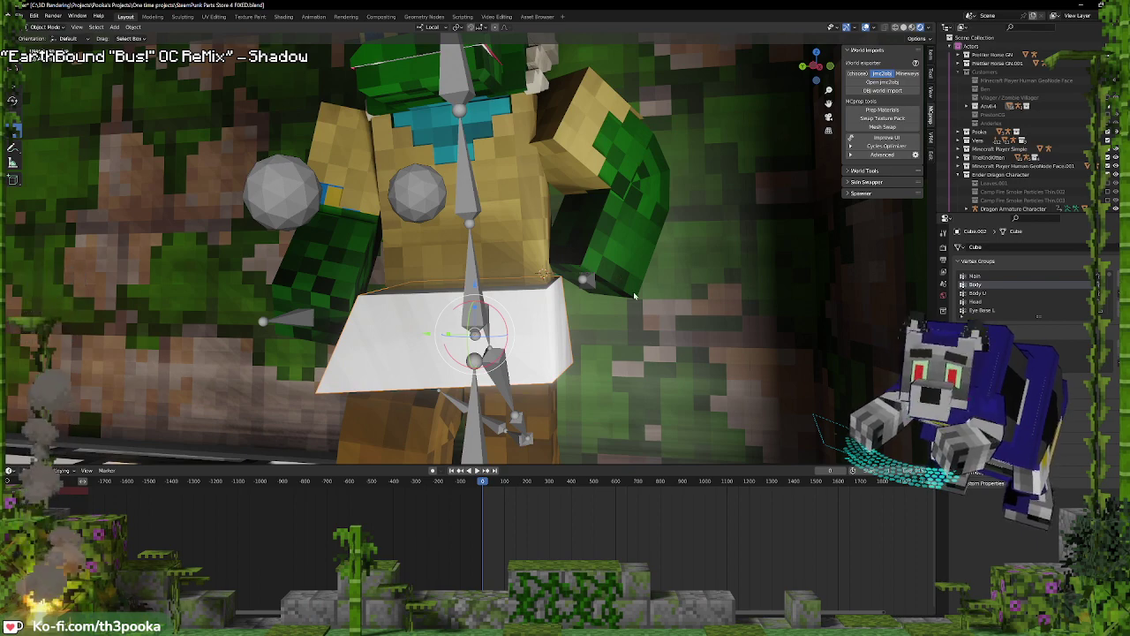
mouse_move(634, 293)
middle_down()
mouse_move(628, 285)
mouse_move(648, 278)
middle_up()
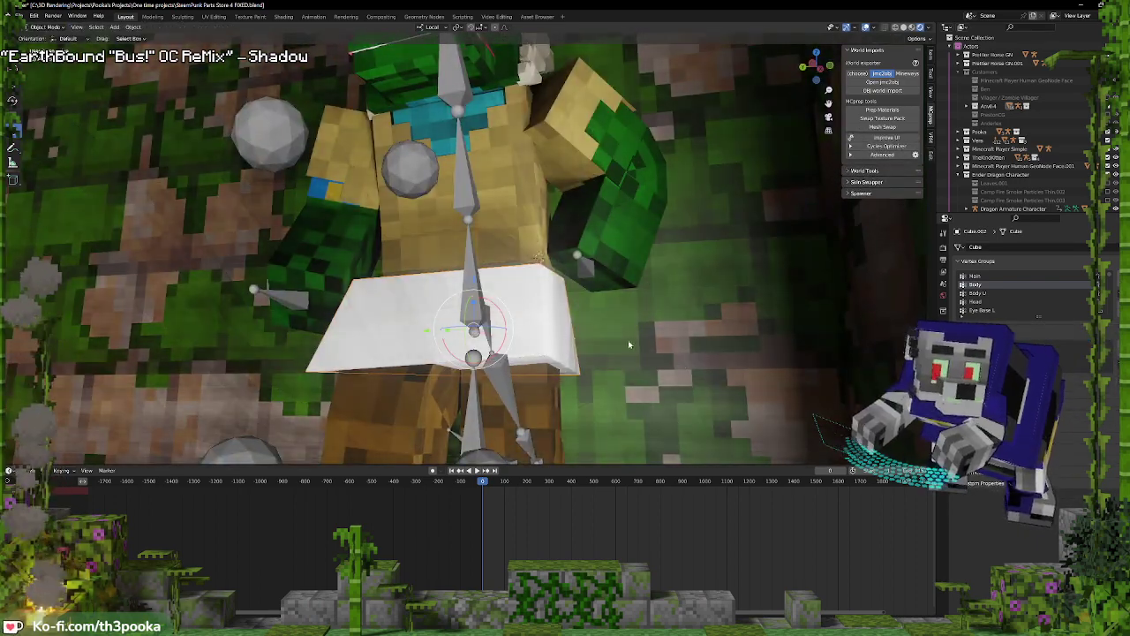
middle_drag(627, 343, 436, 327)
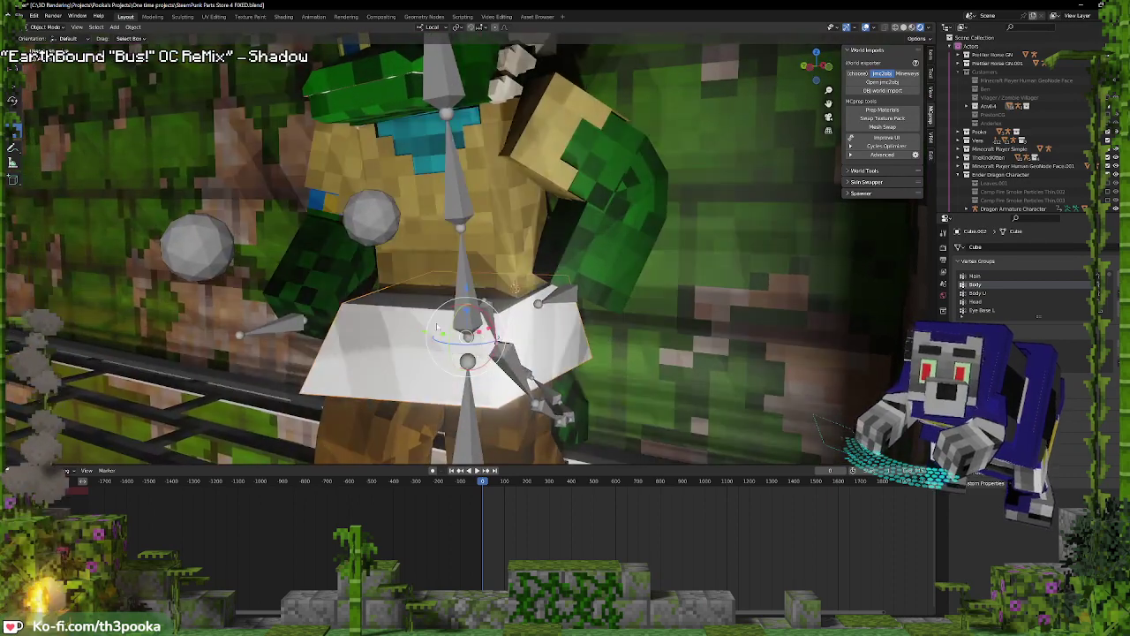
Delete the top face of the white waist block
key(Tab)
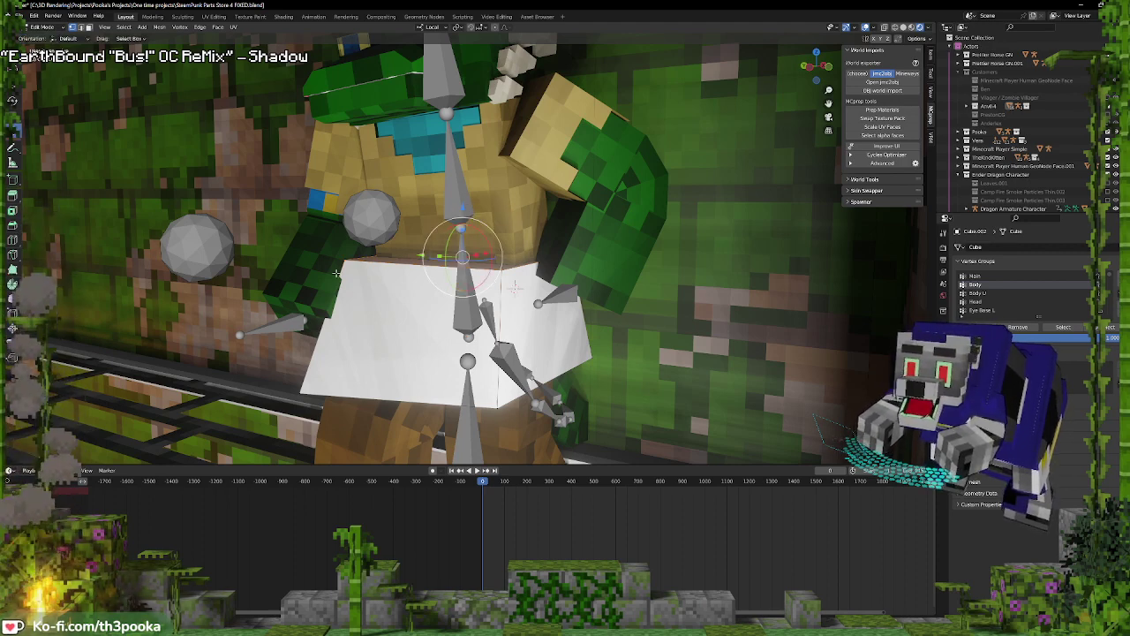
key(x)
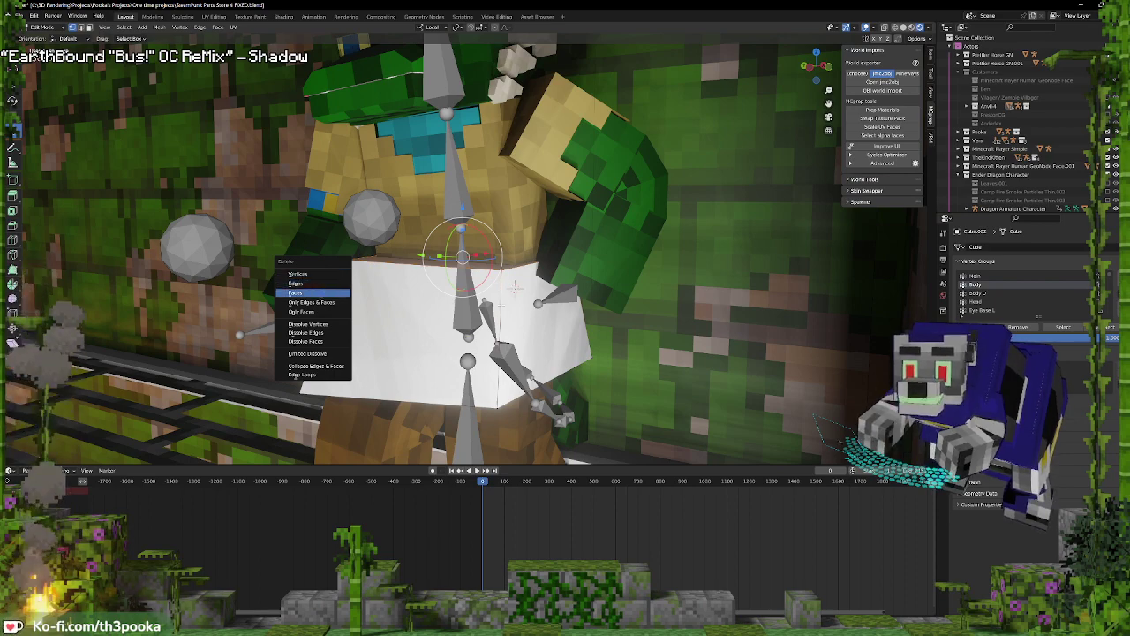
click(335, 293)
Delete the bottom face of the white waist block to open it underneath, and return to Object Mode
middle_drag(336, 293, 353, 243)
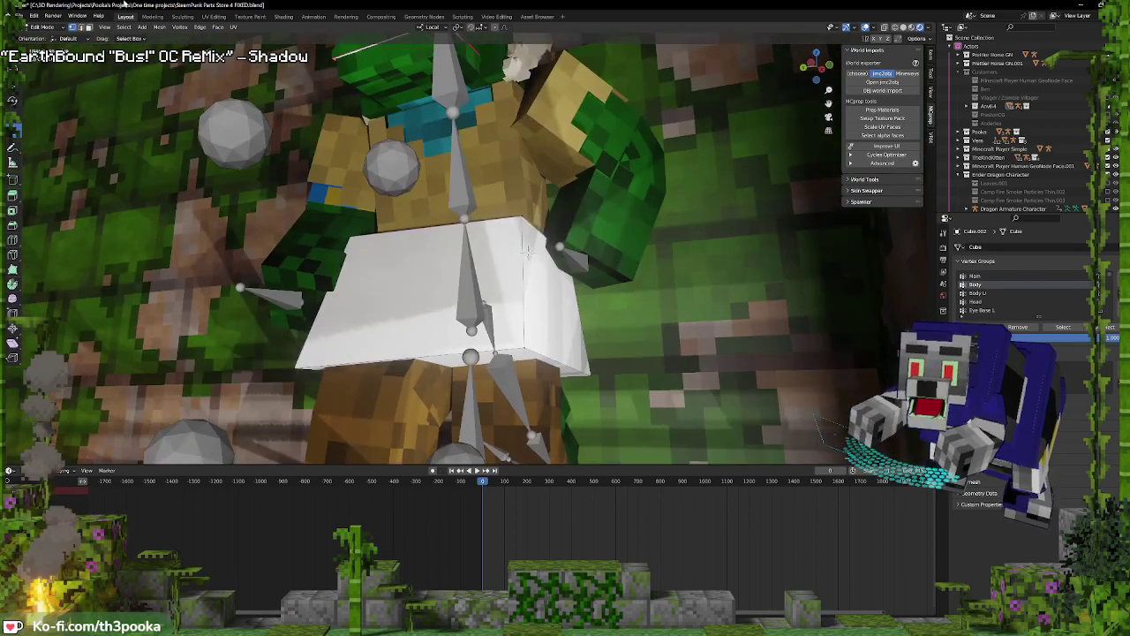
click(90, 28)
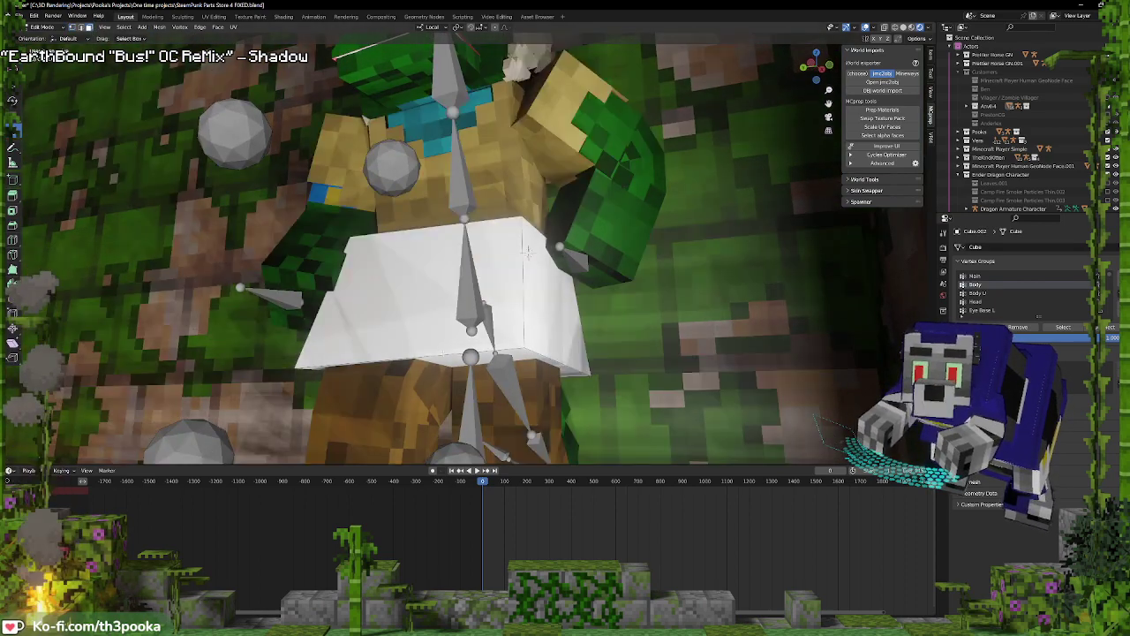
click(457, 365)
key(x)
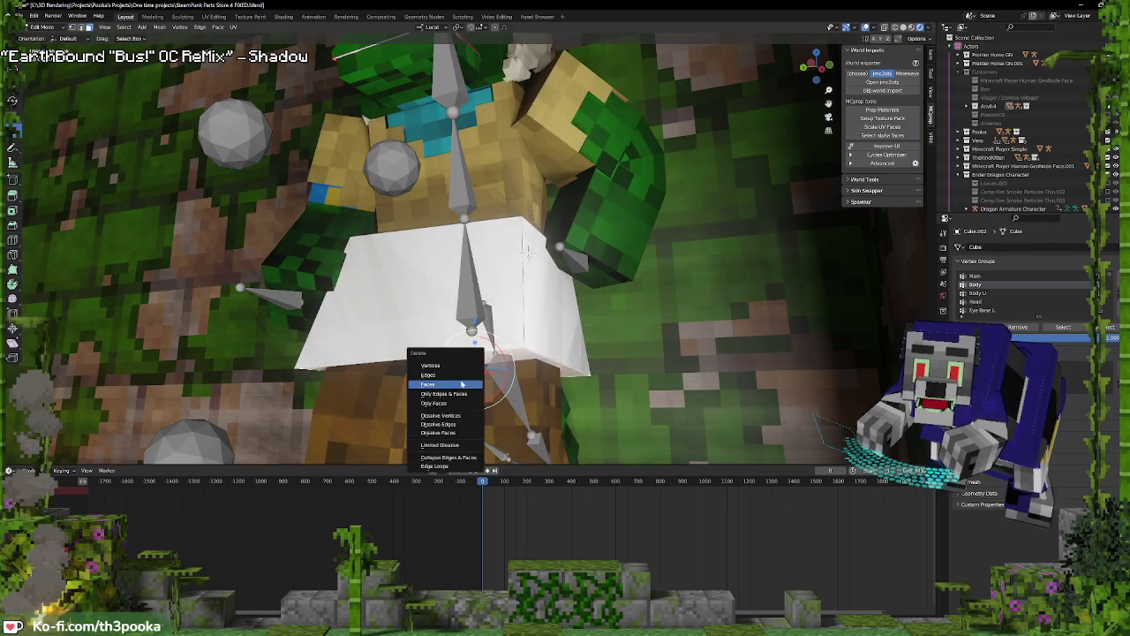
click(452, 385)
middle_drag(603, 337, 428, 327)
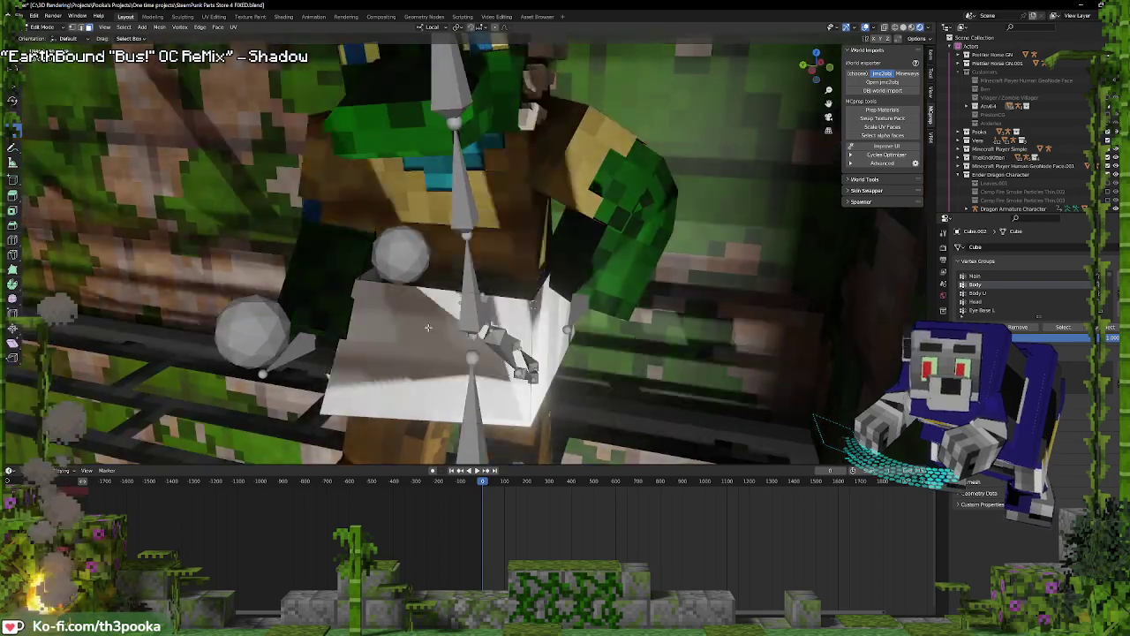
key(Tab)
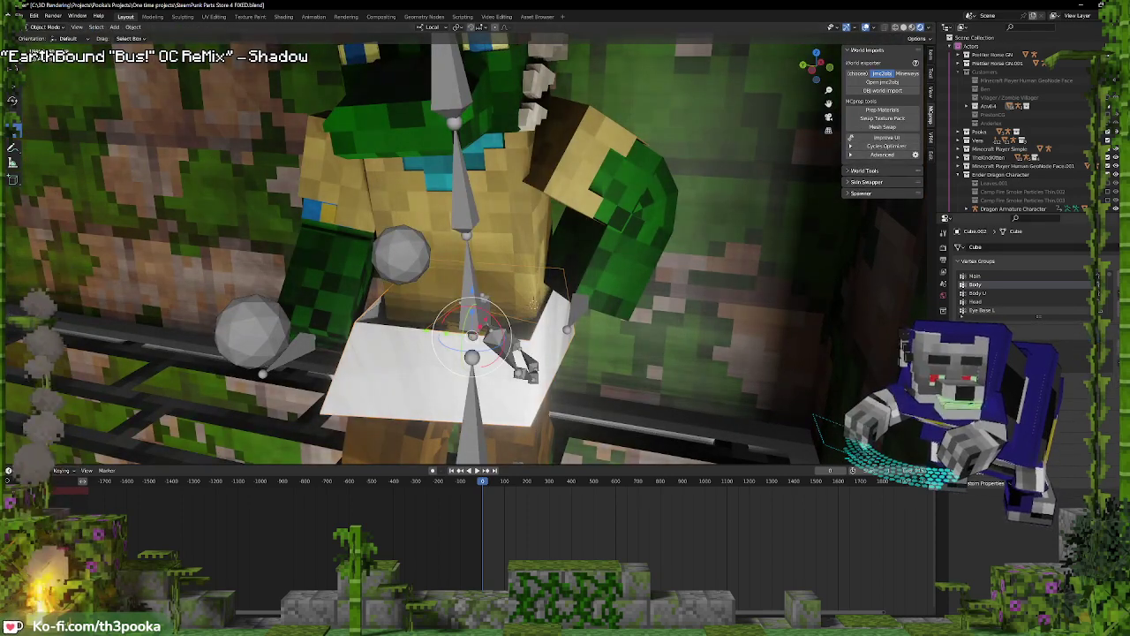
Add a Geometry Nodes modifier with a node group named towel to the waist block and switch to the Geometry Nodes workspace
click(943, 338)
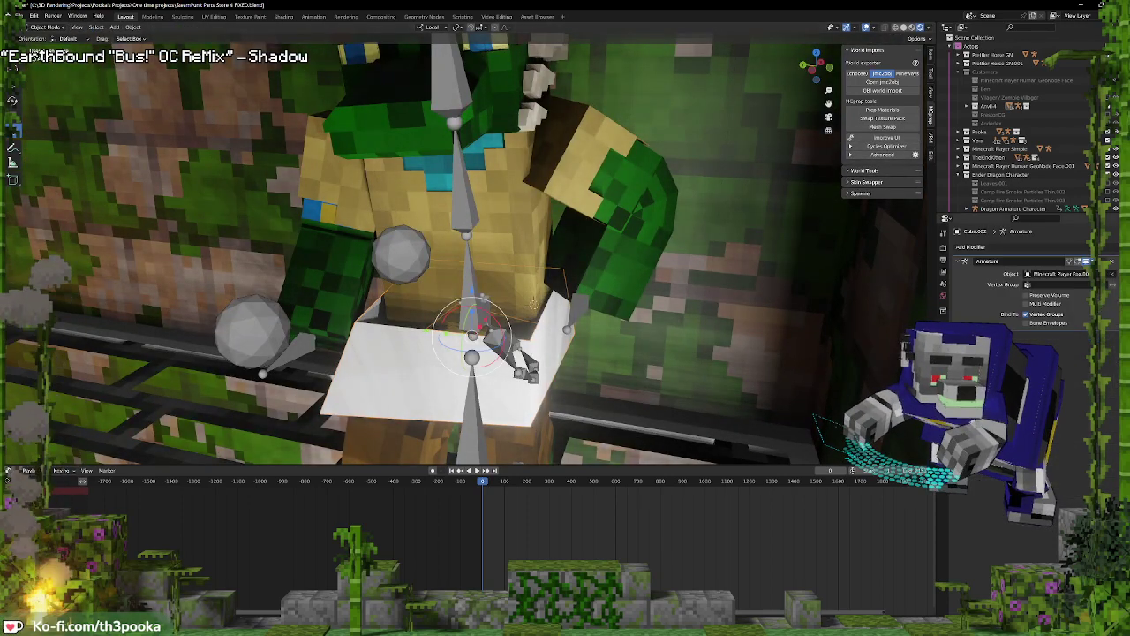
click(971, 248)
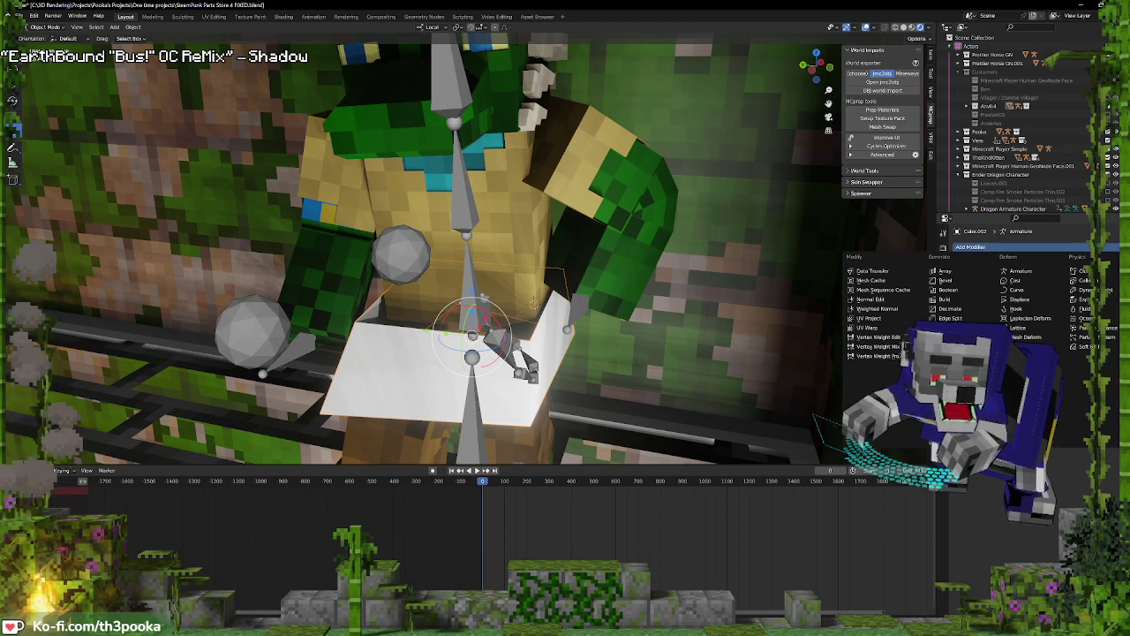
click(954, 327)
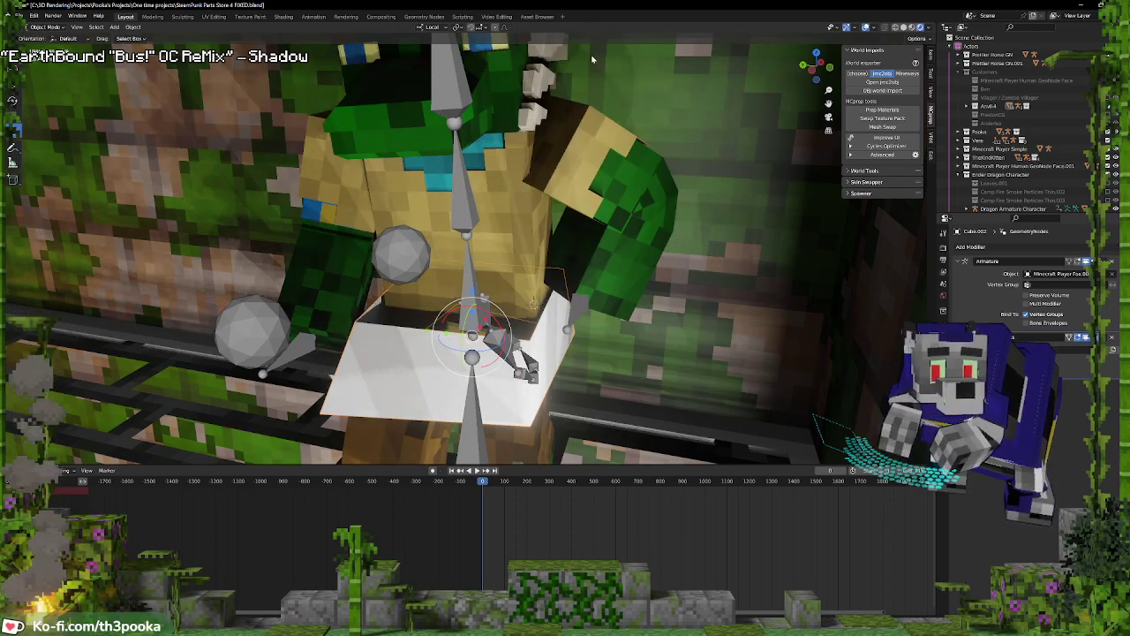
click(419, 17)
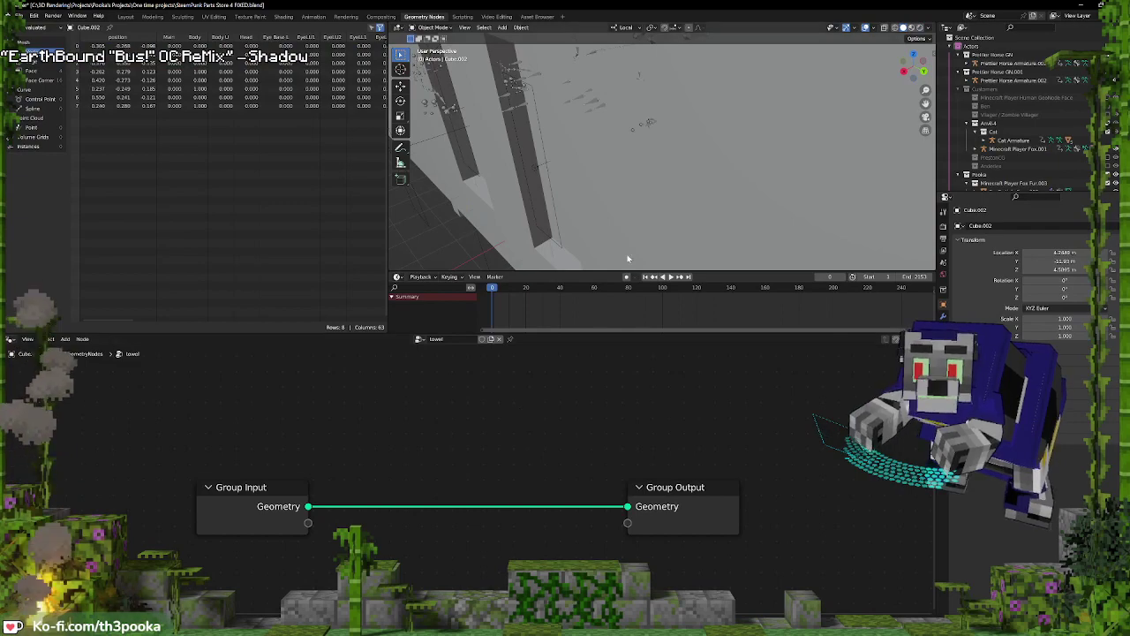
Insert an Extrude Mesh node between the Group Input and Group Output of the towel node group
key(KP_Decimal)
middle_drag(651, 136, 557, 309)
key(shift+a)
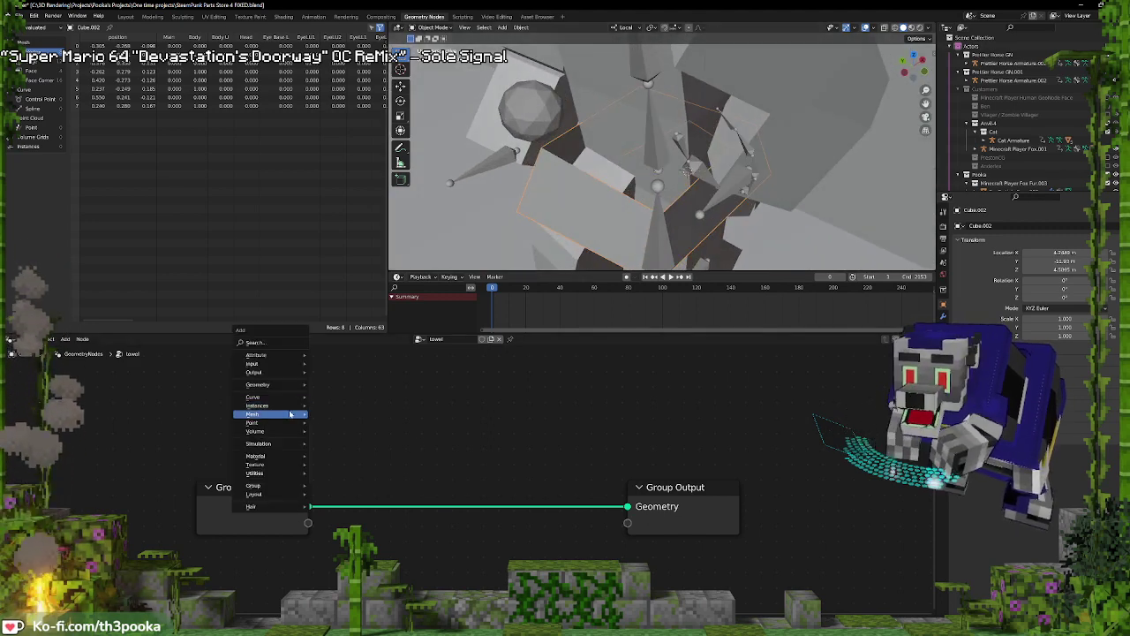
click(276, 343)
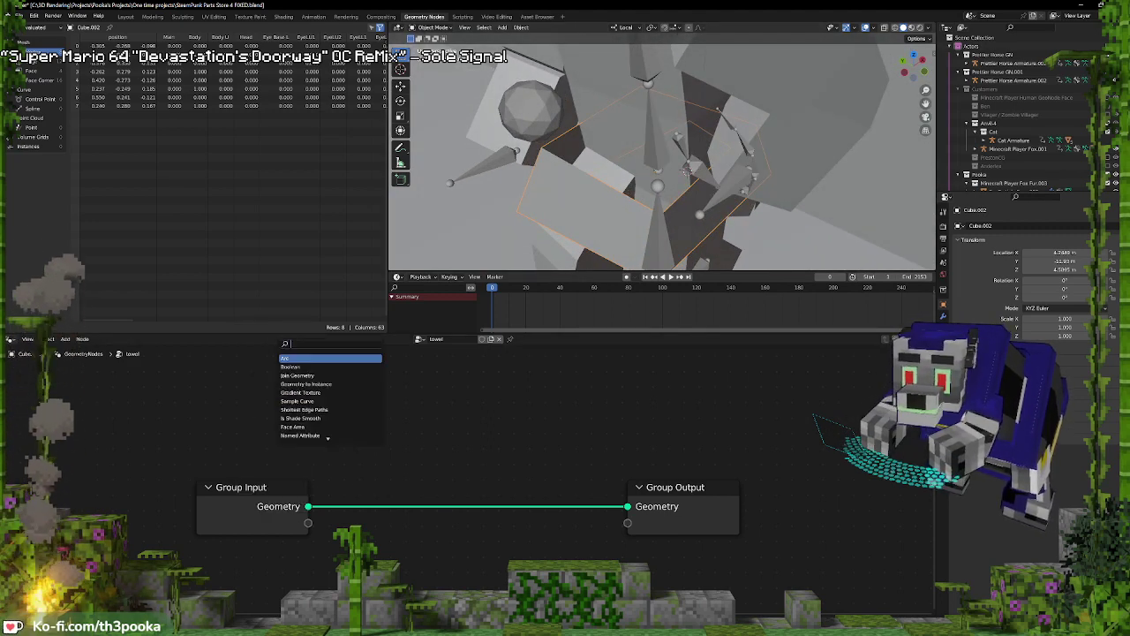
text(extu)
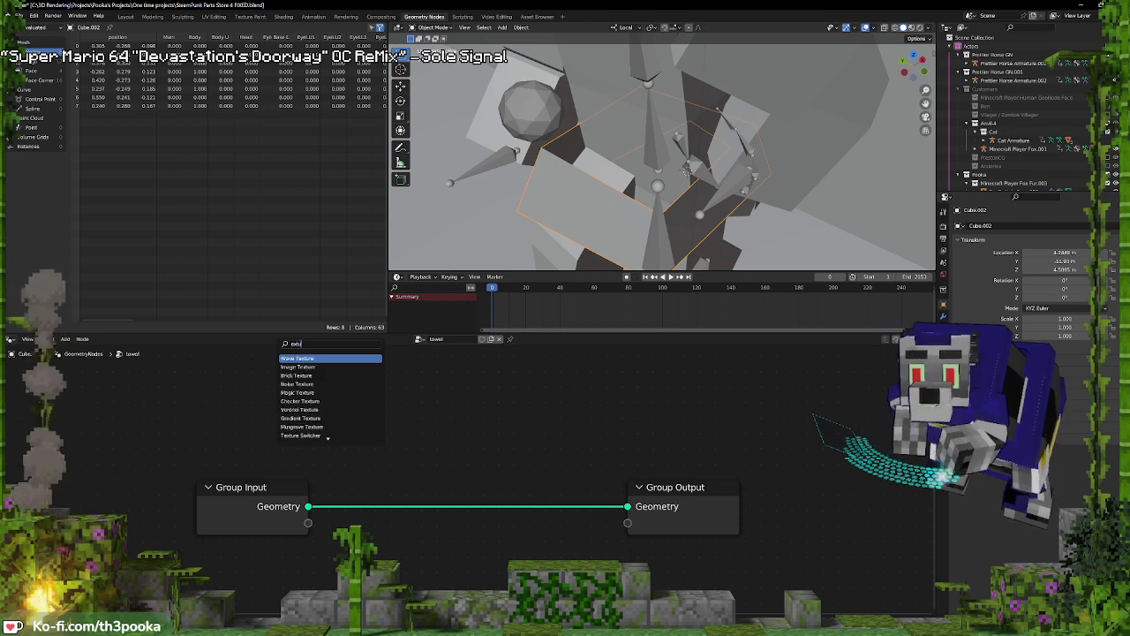
key(BackSpace)
text(r)
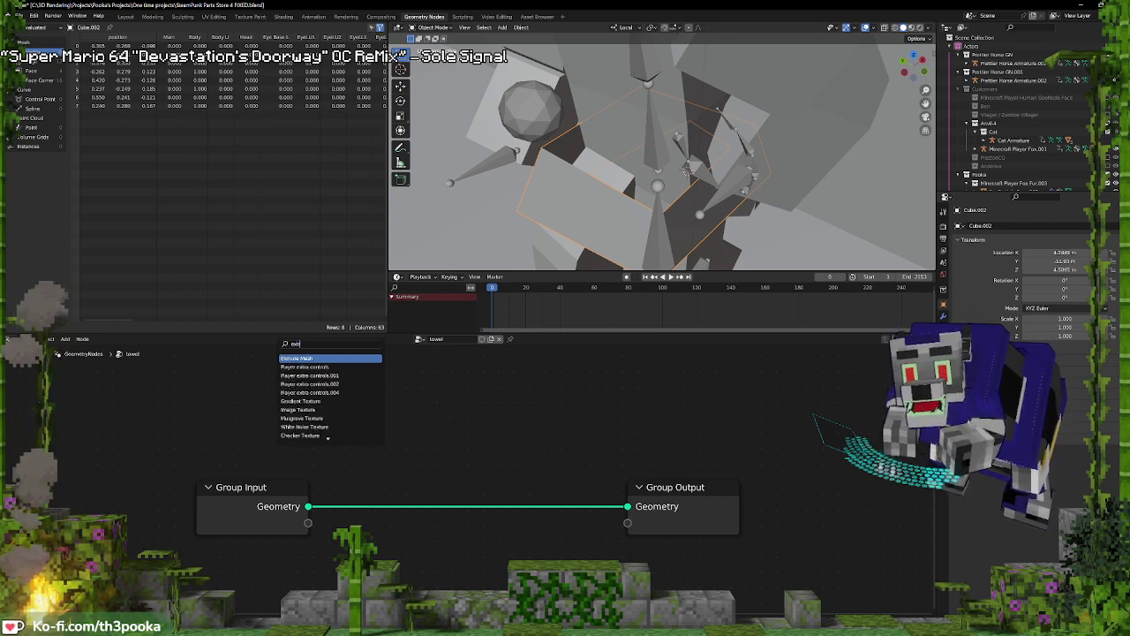
key(Return)
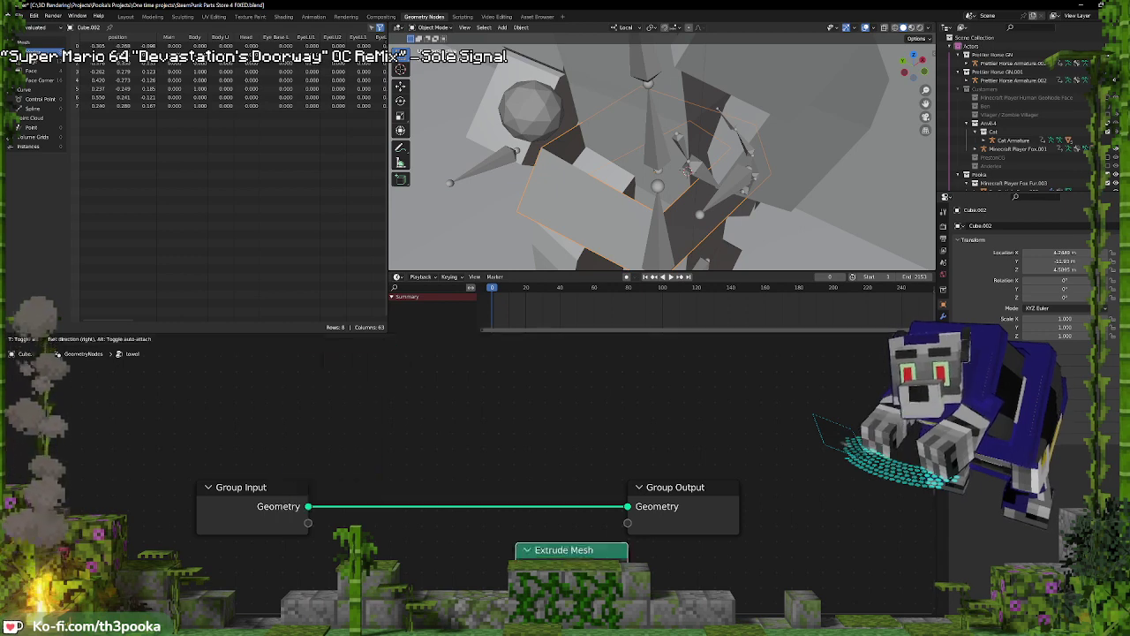
click(457, 415)
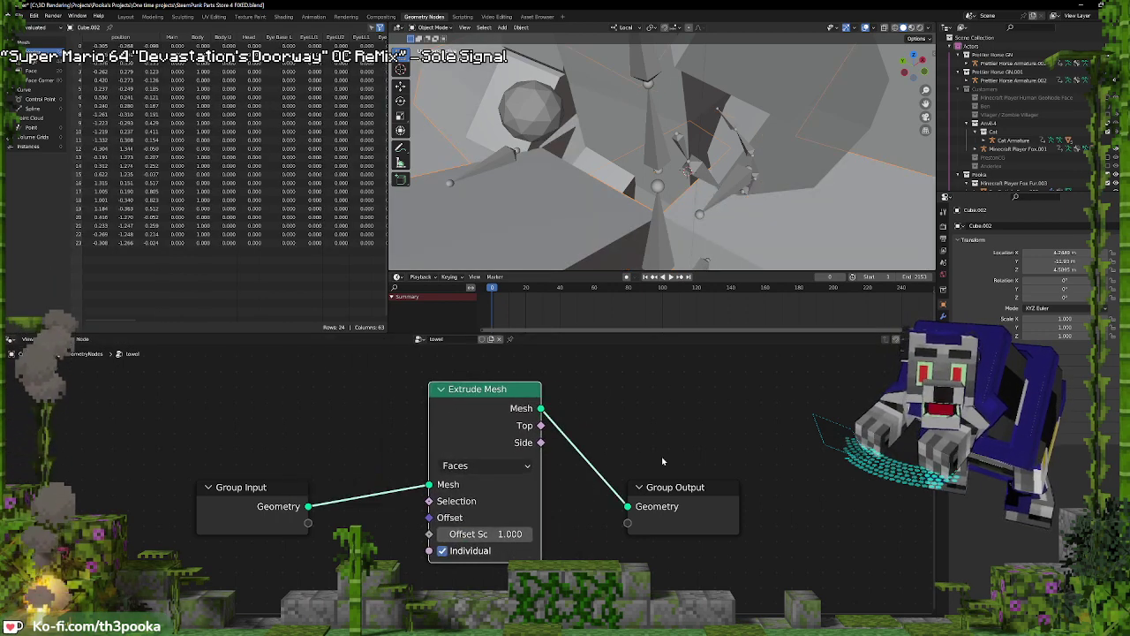
Turn off Individual on the Extrude Mesh node and set its Offset Scale to -0.040
scroll(635, 198, down, 3)
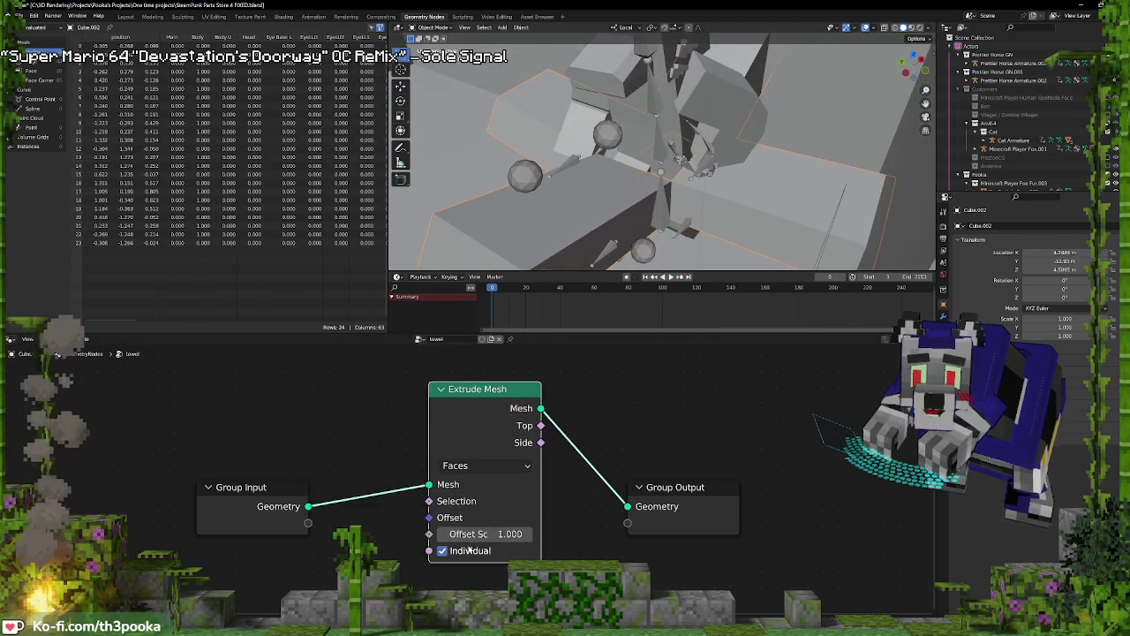
click(442, 551)
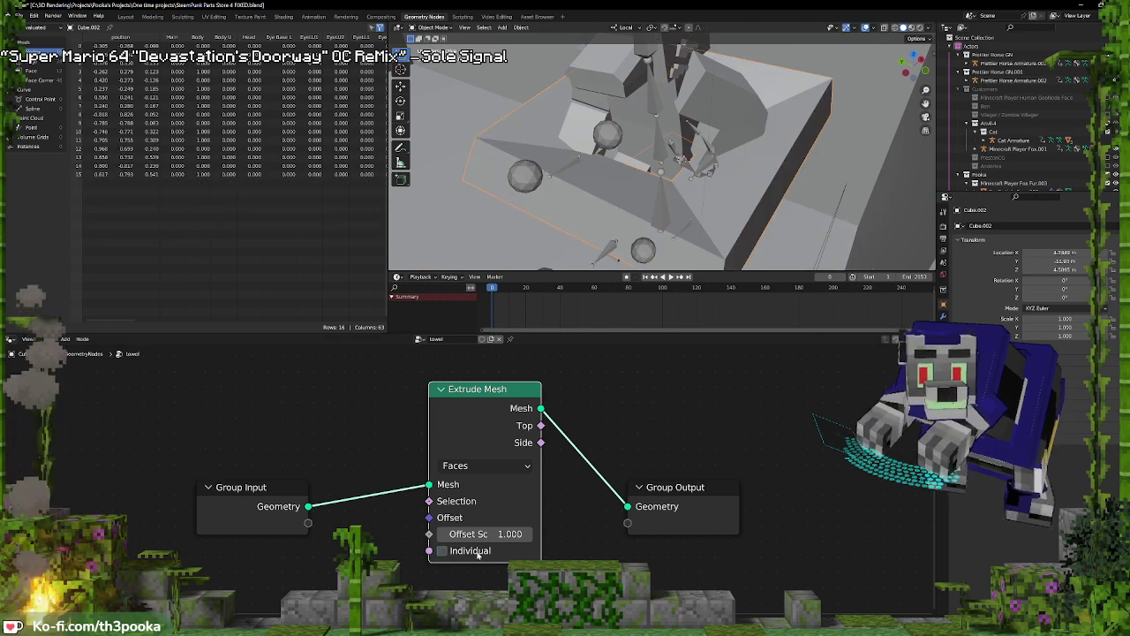
drag(485, 534, 410, 533)
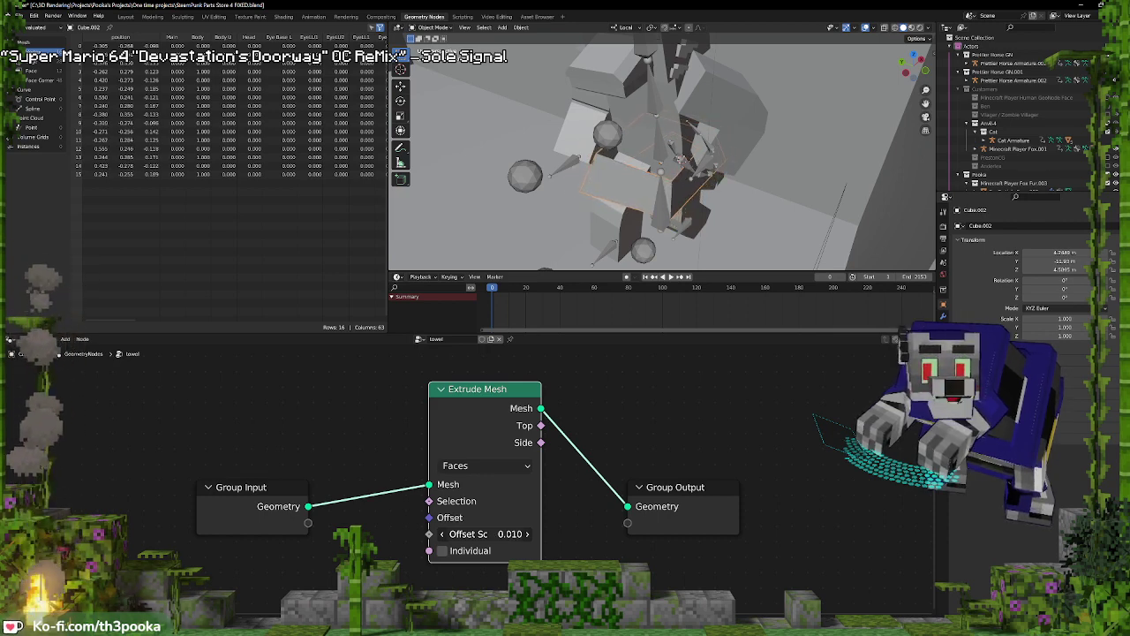
drag(484, 533, 489, 533)
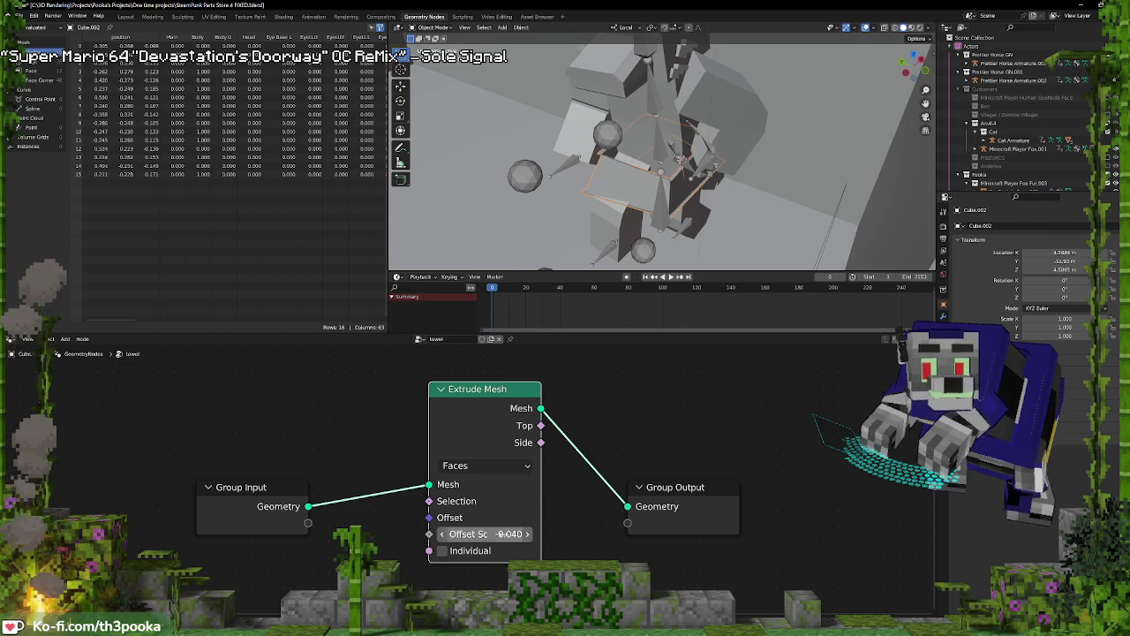
Insert a Join Geometry node after Extrude Mesh and connect the Group Input geometry to it as well
scroll(604, 253, up, 4)
middle_drag(590, 212, 450, 124)
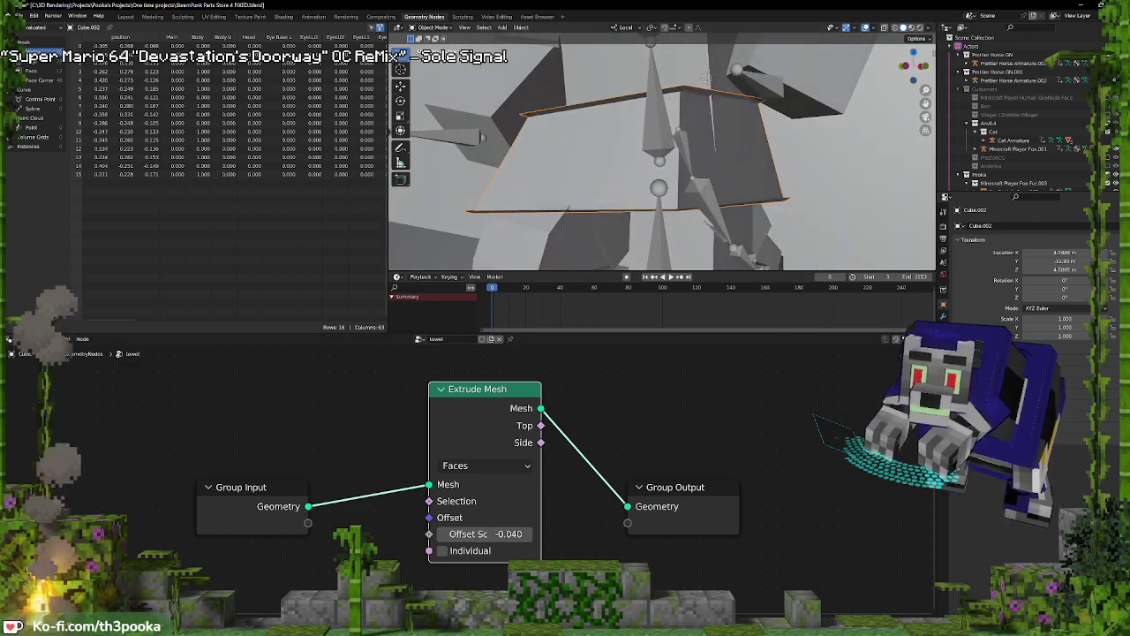
key(shift+a)
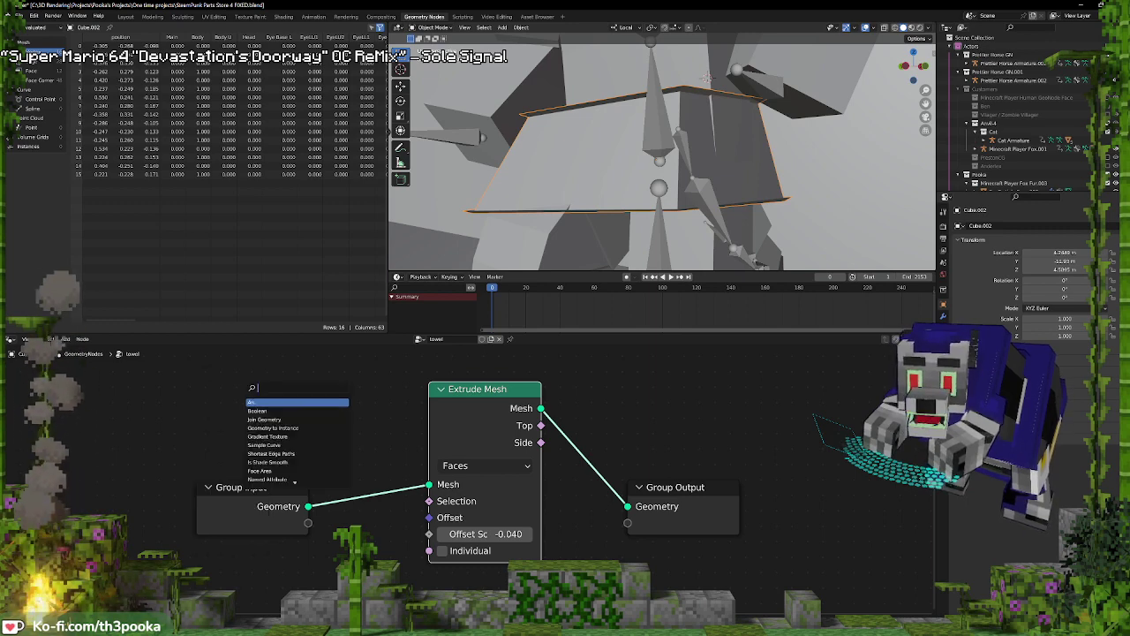
click(264, 411)
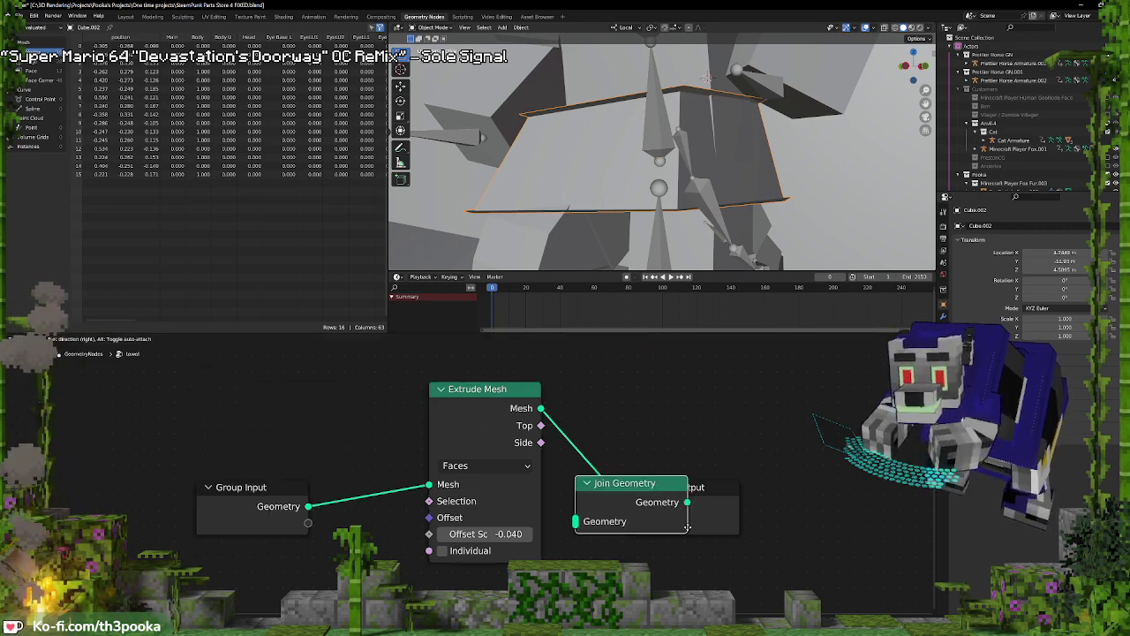
click(623, 491)
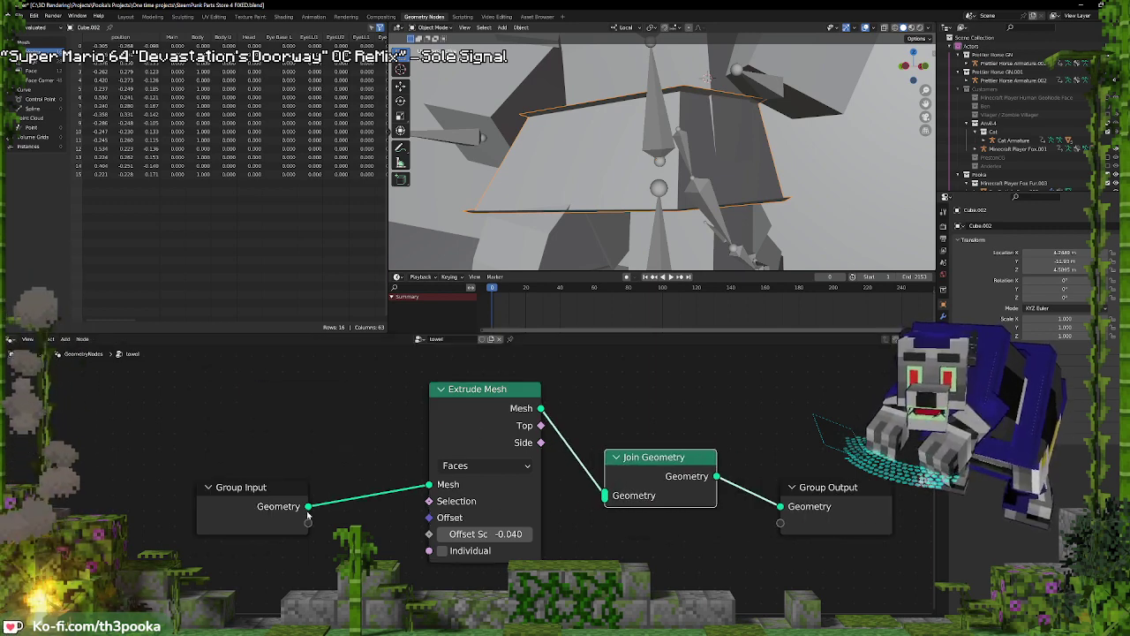
drag(308, 509, 604, 495)
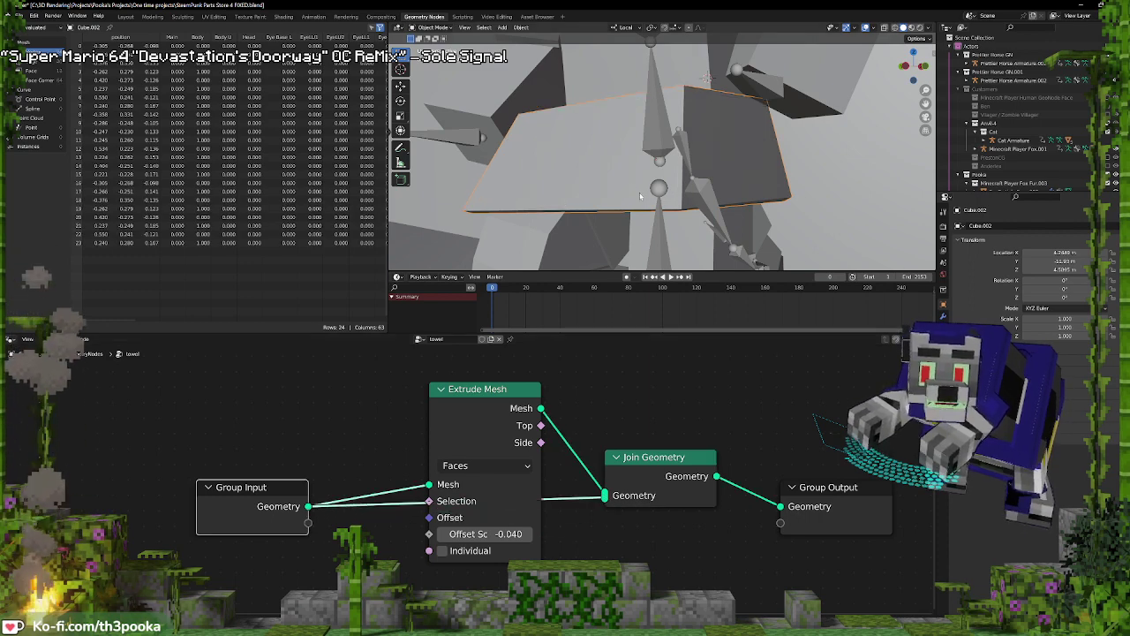
Set the Extrude Mesh Offset Scale to -0.030 and add a shared reroute on the Group Input's geometry links
middle_drag(639, 193, 592, 163)
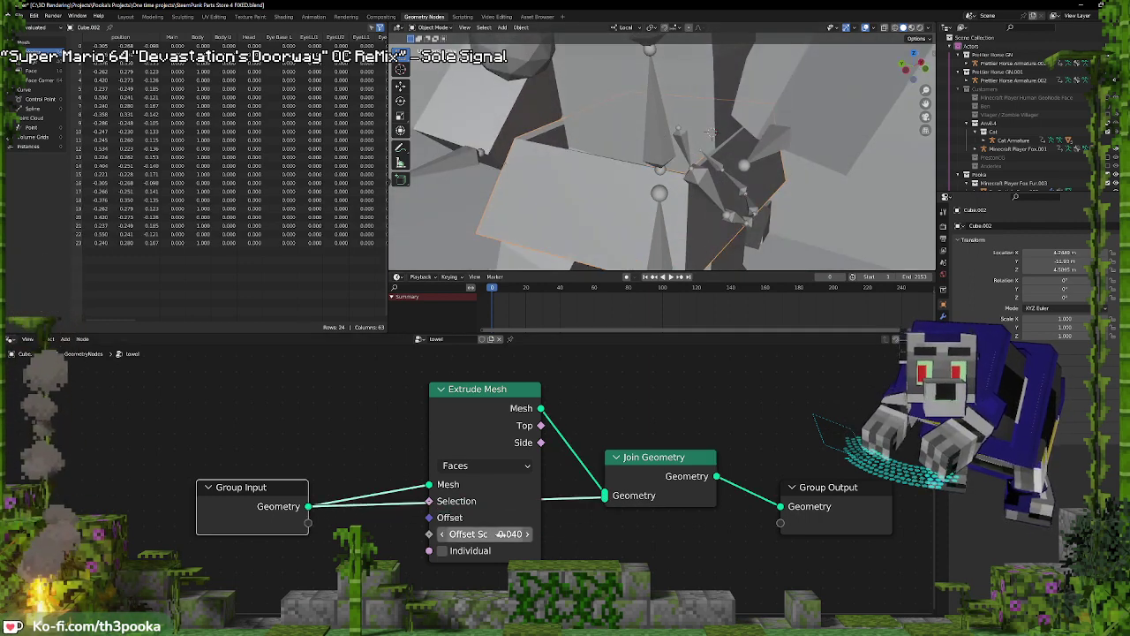
mouse_move(501, 534)
mouse_down()
mouse_move(466, 534)
mouse_move(500, 534)
mouse_up()
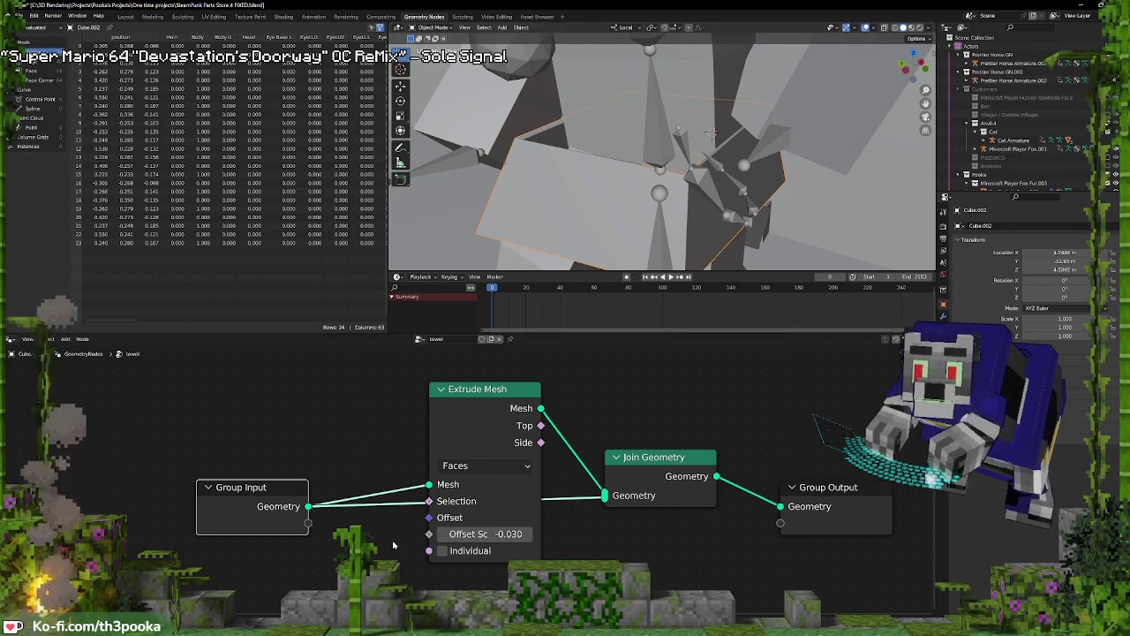
shift+right_drag(393, 544, 384, 476)
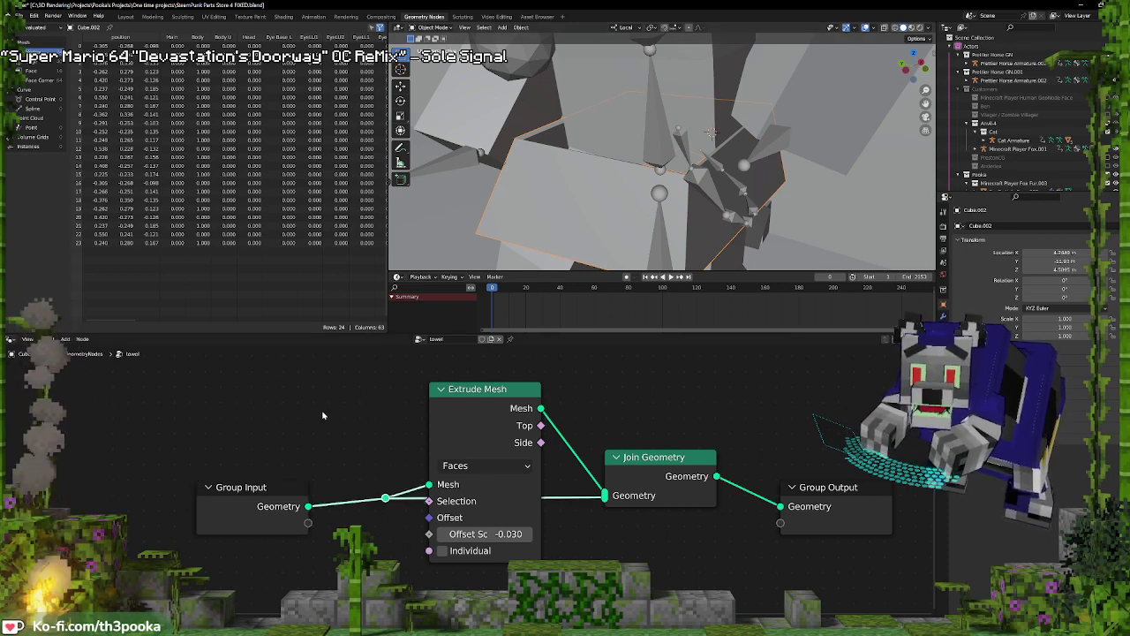
Insert a Merge by Distance node between Join Geometry and Group Output
key(shift+a)
click(235, 378)
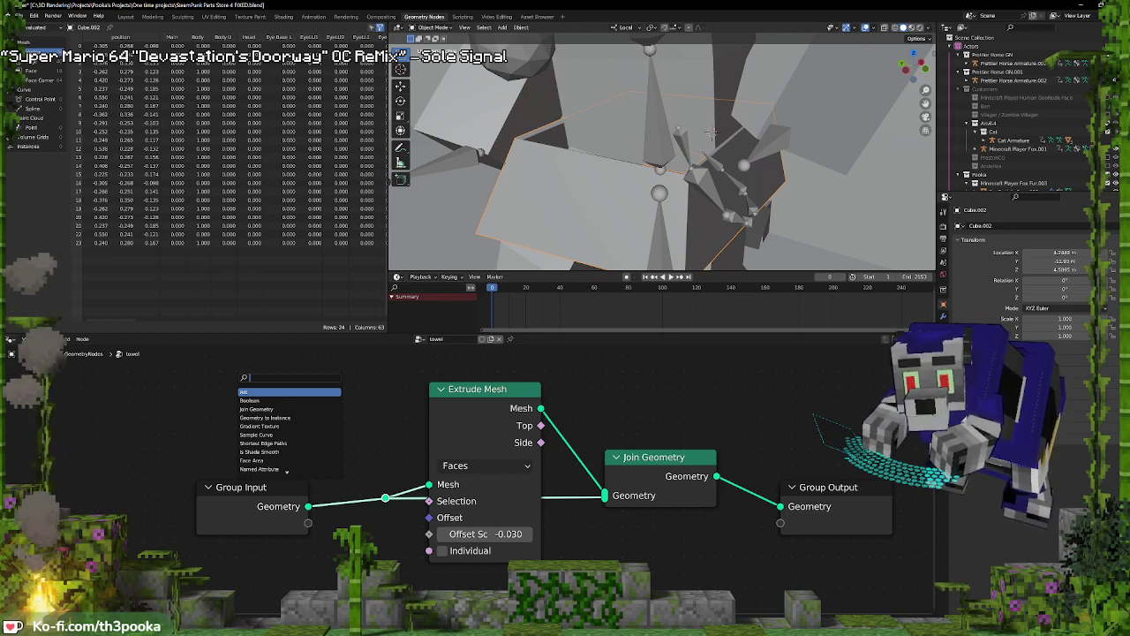
text(mer)
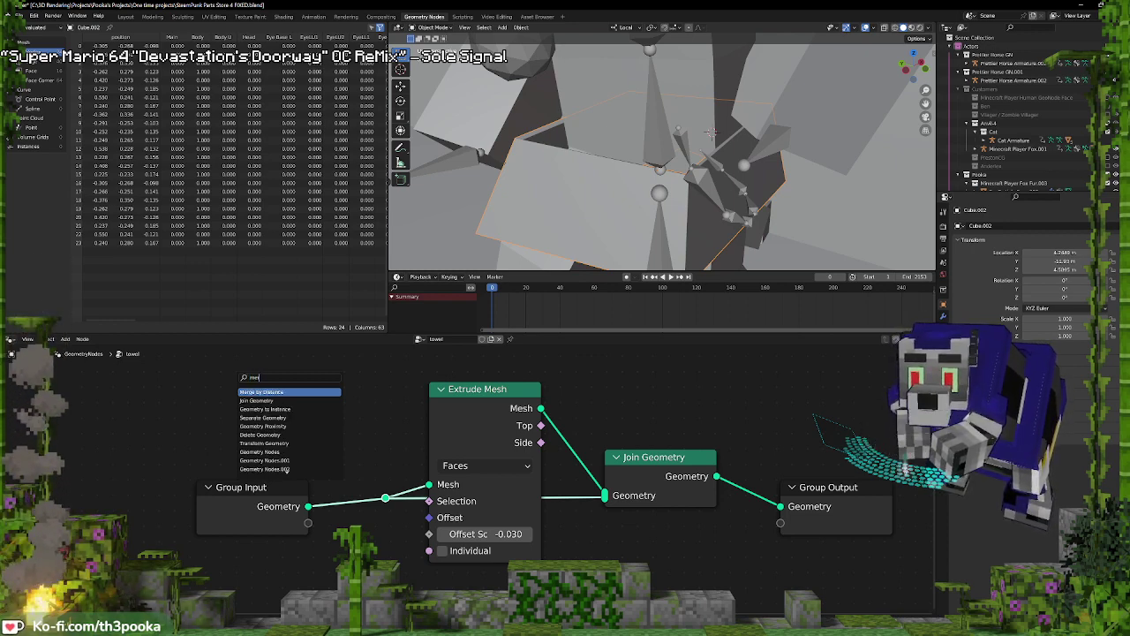
key(Return)
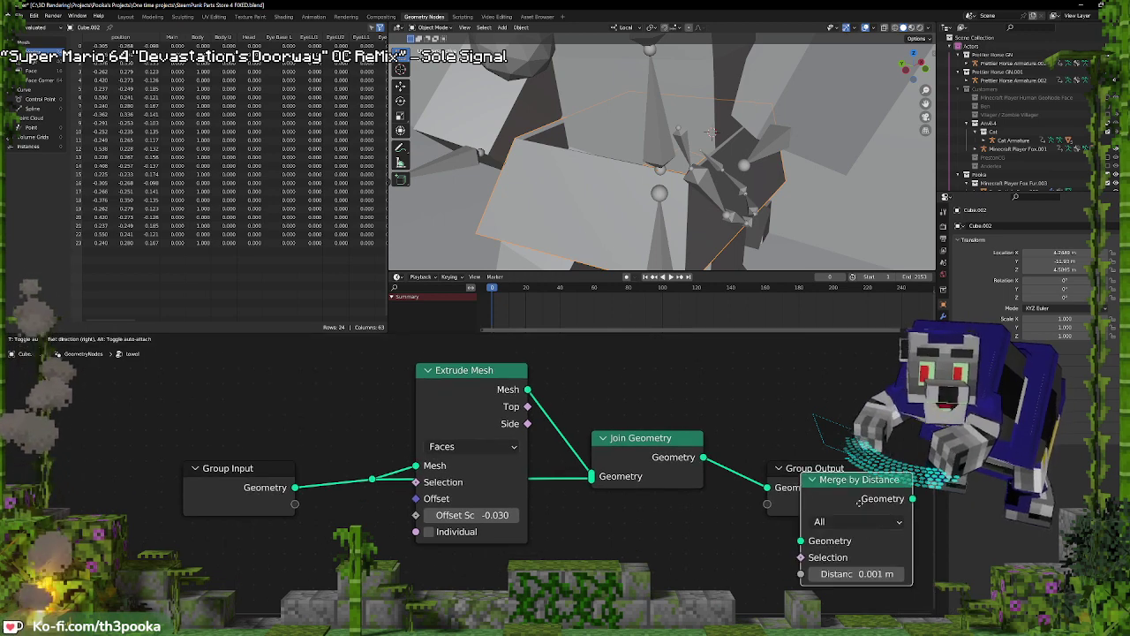
click(825, 434)
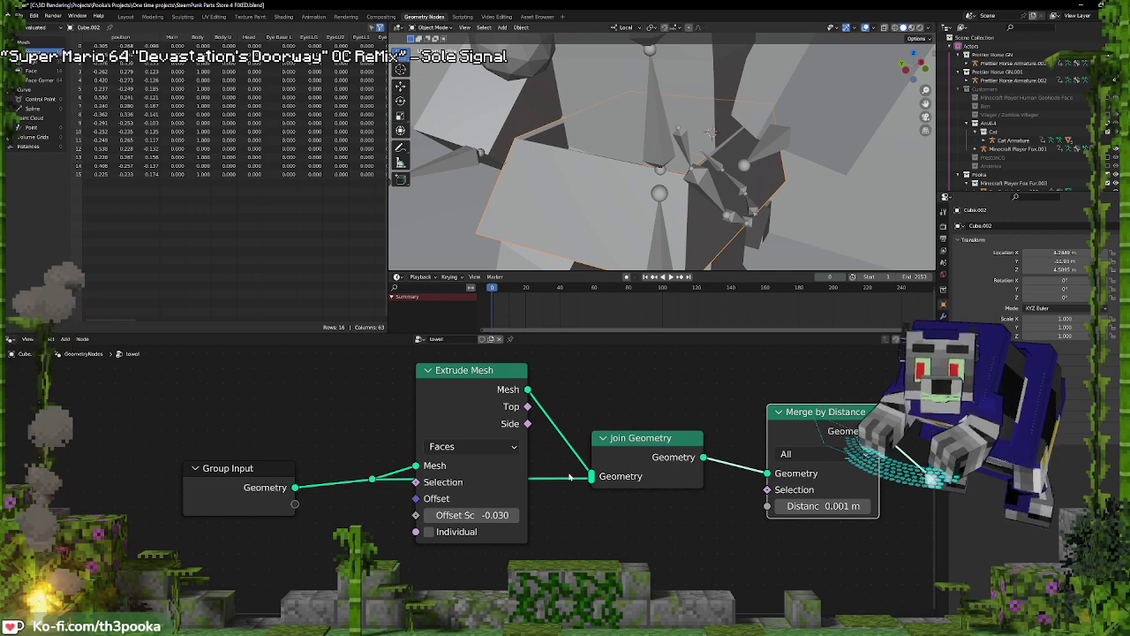
Cut and restore the direct link from the reroute to Join Geometry to compare its effect on the garment's surface
ctrl+right_drag(564, 469, 561, 509)
middle_drag(567, 192, 543, 151)
scroll(556, 164, up, 2)
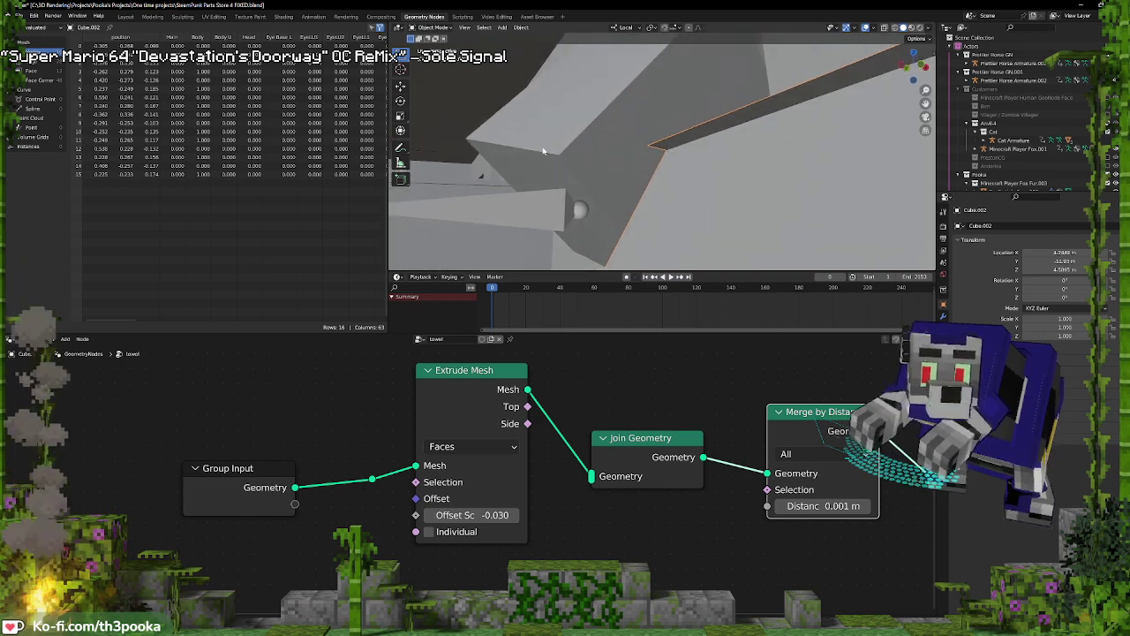
drag(370, 481, 591, 479)
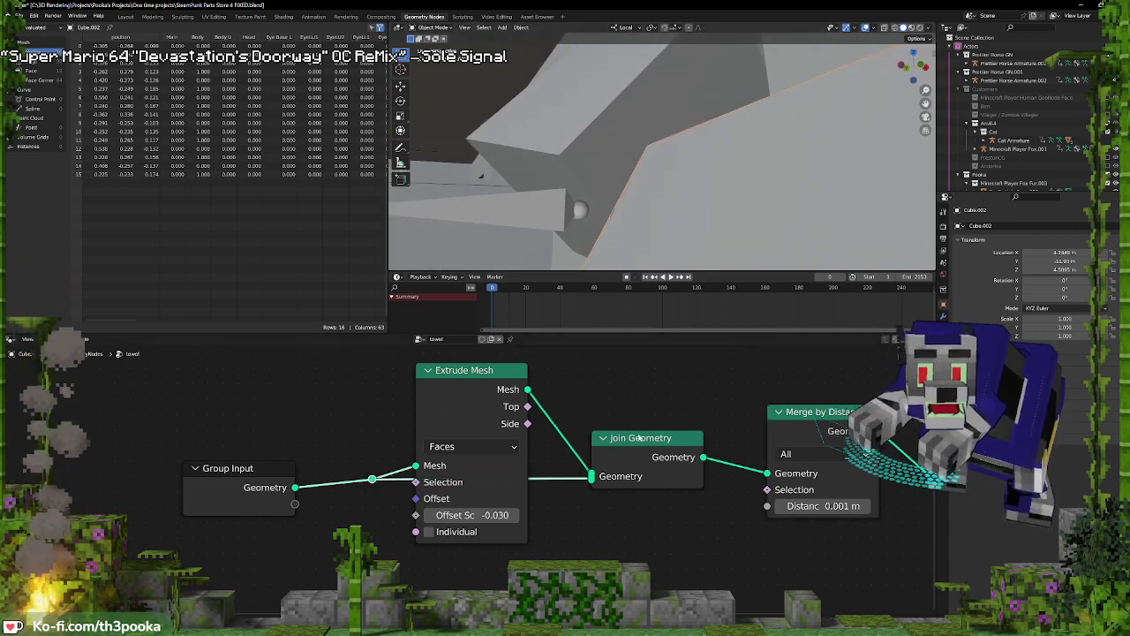
ctrl+right_drag(555, 468, 457, 489)
drag(372, 479, 596, 484)
middle_drag(679, 134, 696, 153)
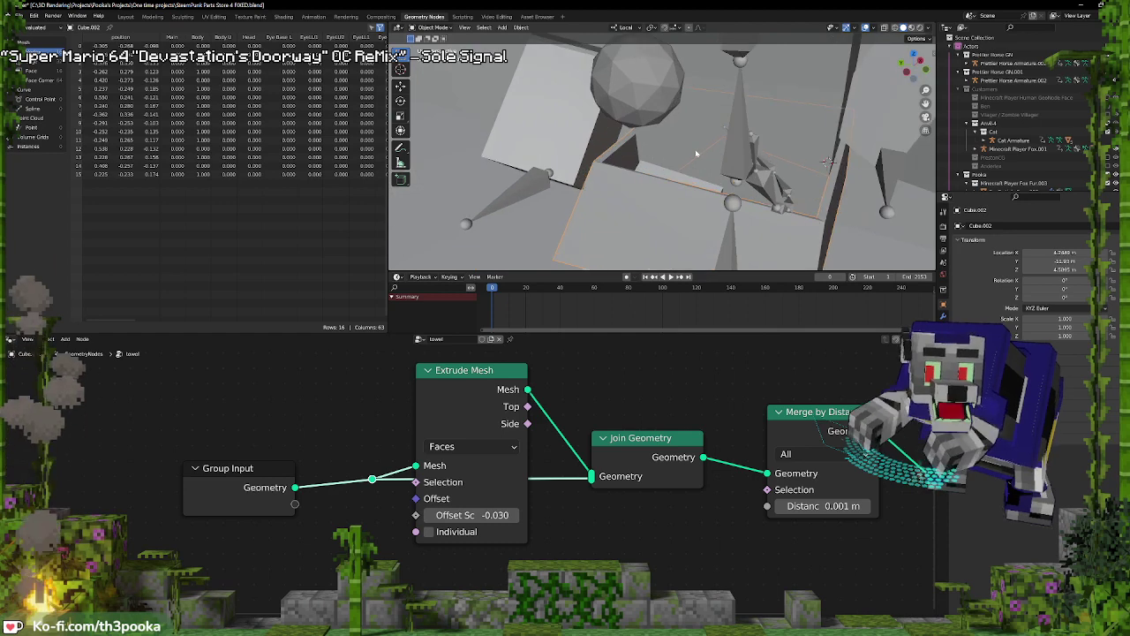
middle_drag(609, 496, 527, 503)
scroll(527, 468, down, 3)
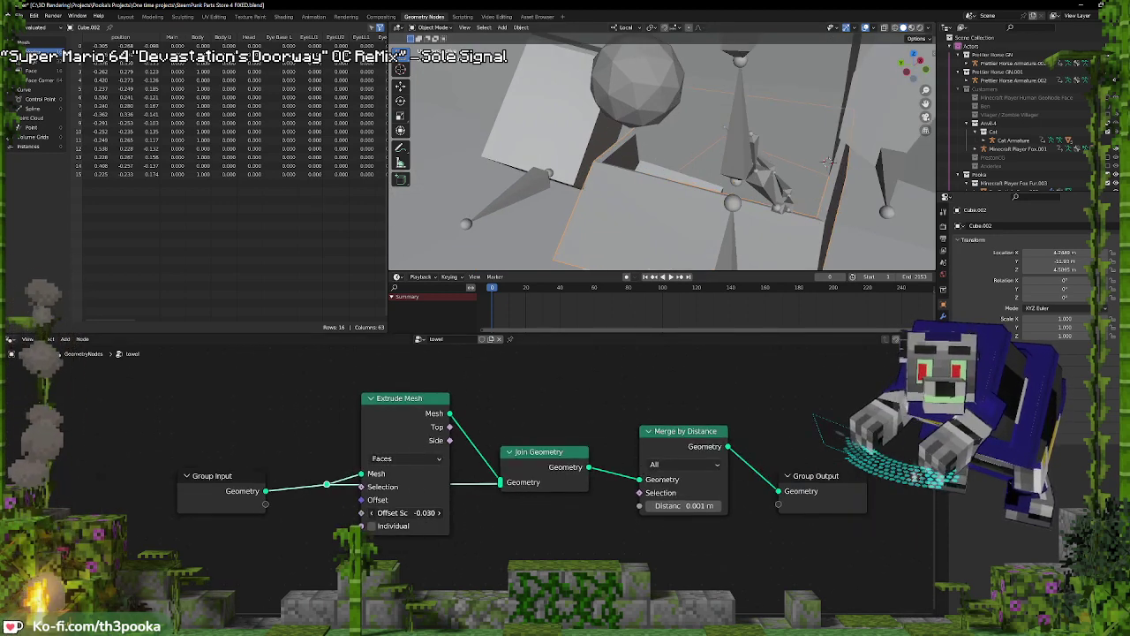
Set the Extrude Mesh node's Offset Scale to -0.050
drag(405, 512, 395, 512)
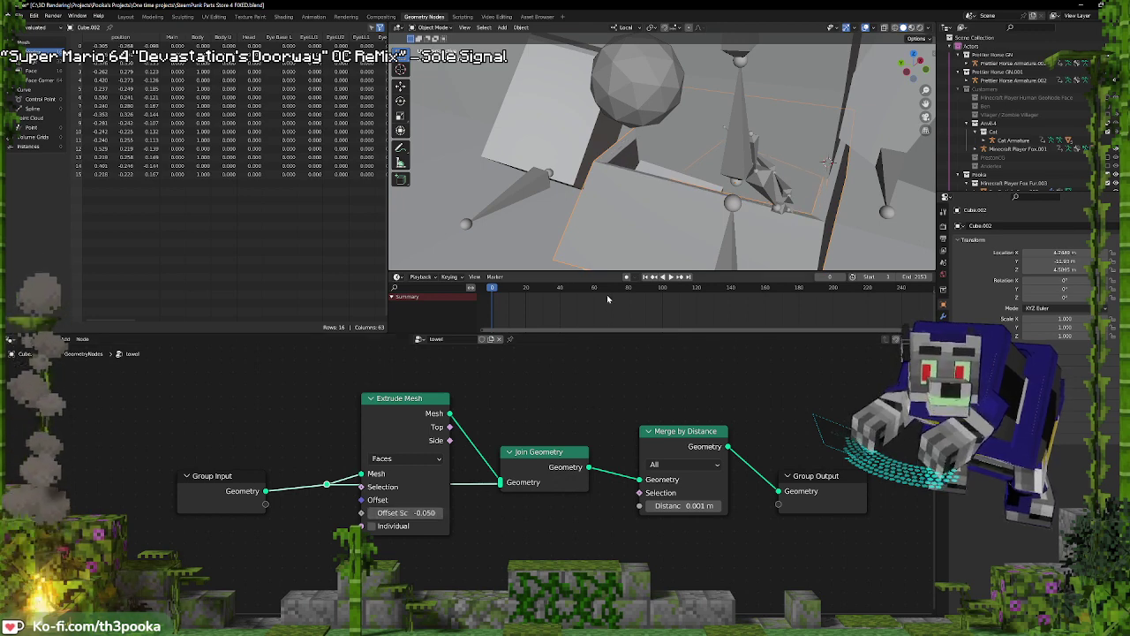
middle_drag(590, 263, 764, 65)
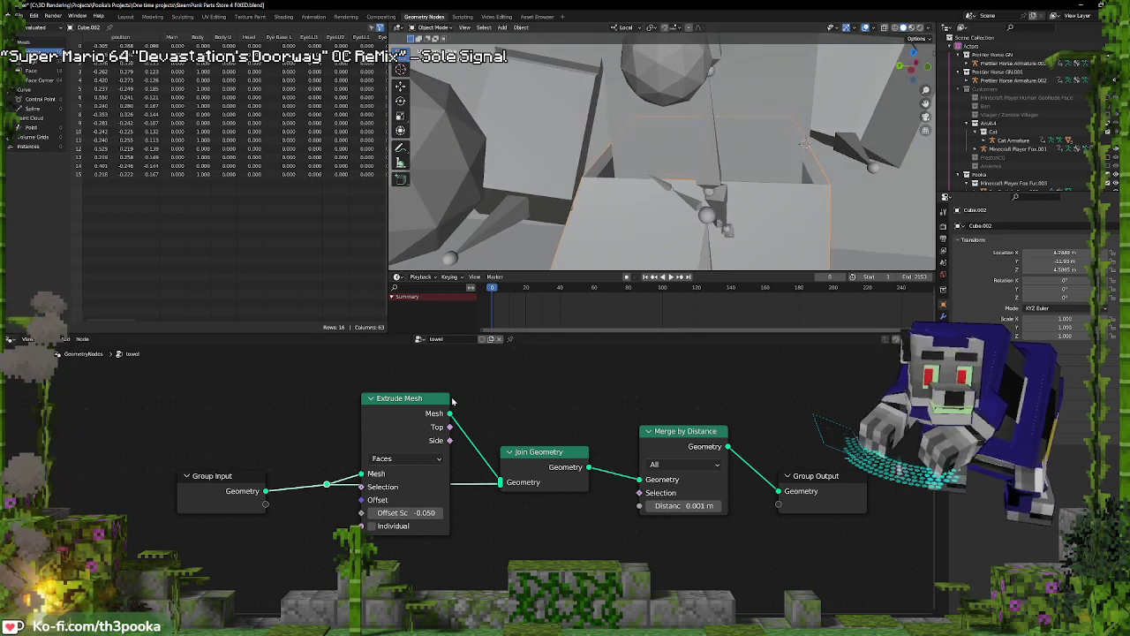
Insert a Subdivide Mesh node at level 1 between Group Input and the reroute, moving Group Input aside to make room
key(shift+a)
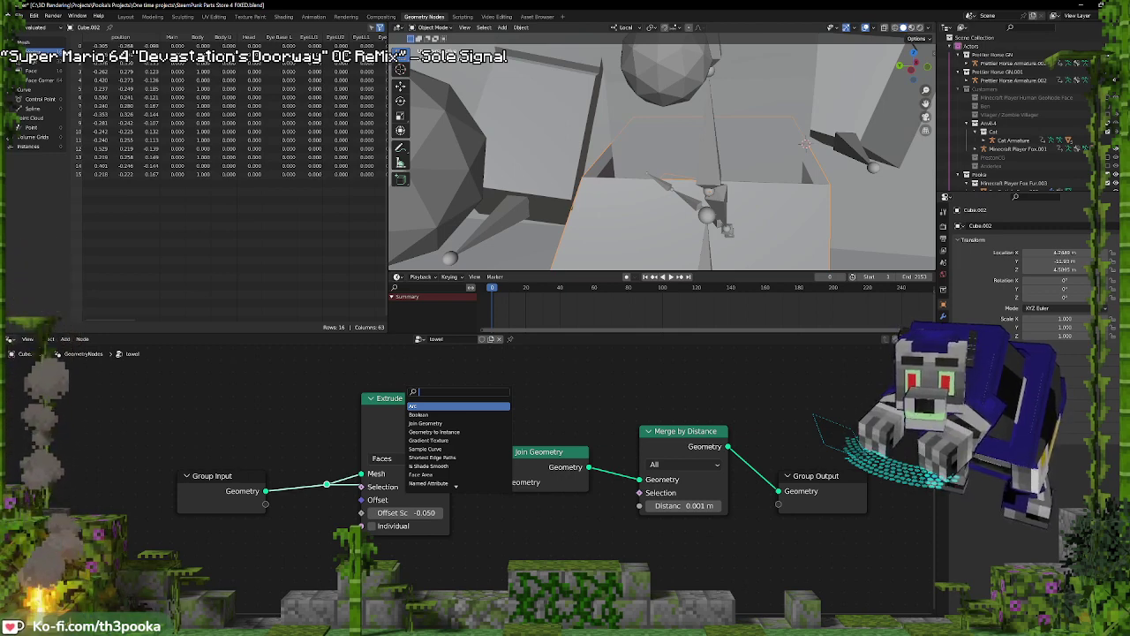
text(su)
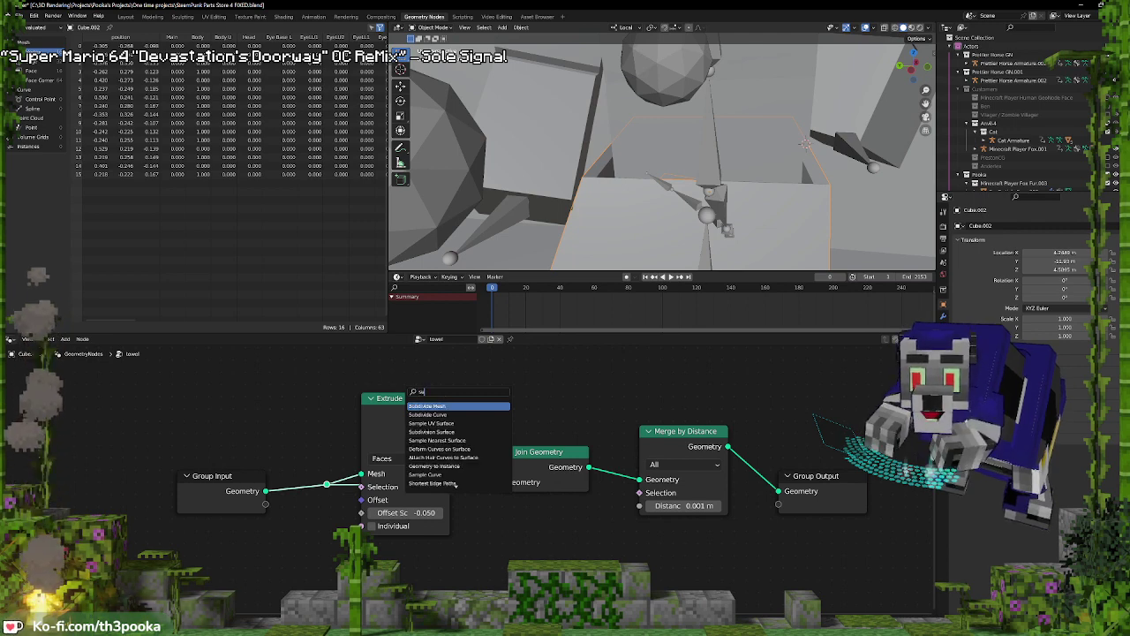
text(b)
key(Return)
click(224, 400)
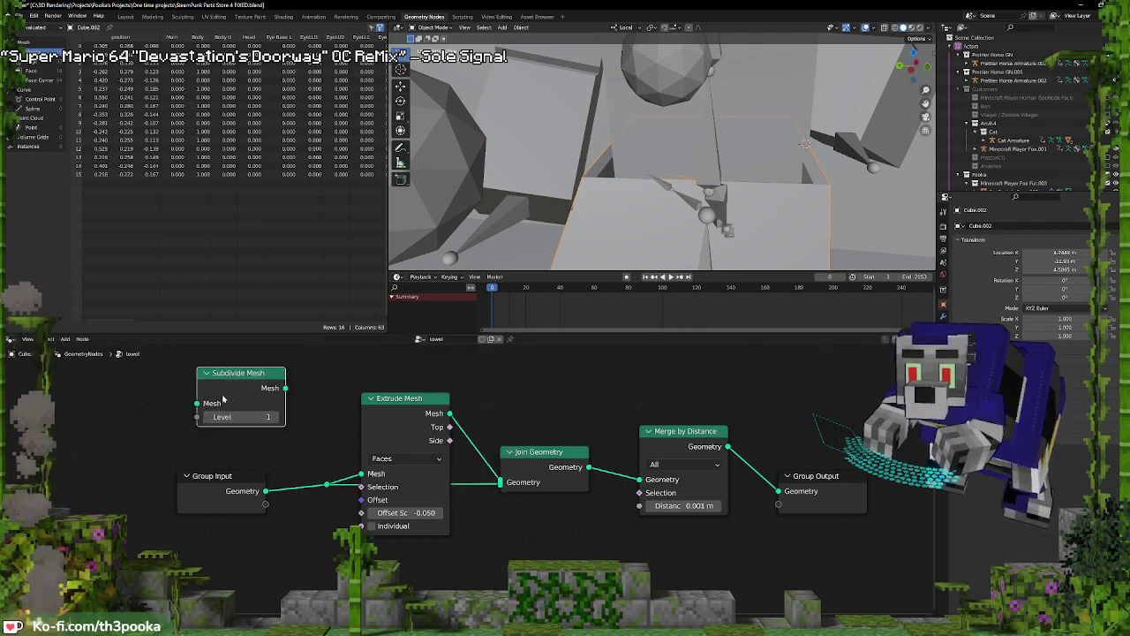
drag(237, 495, 65, 506)
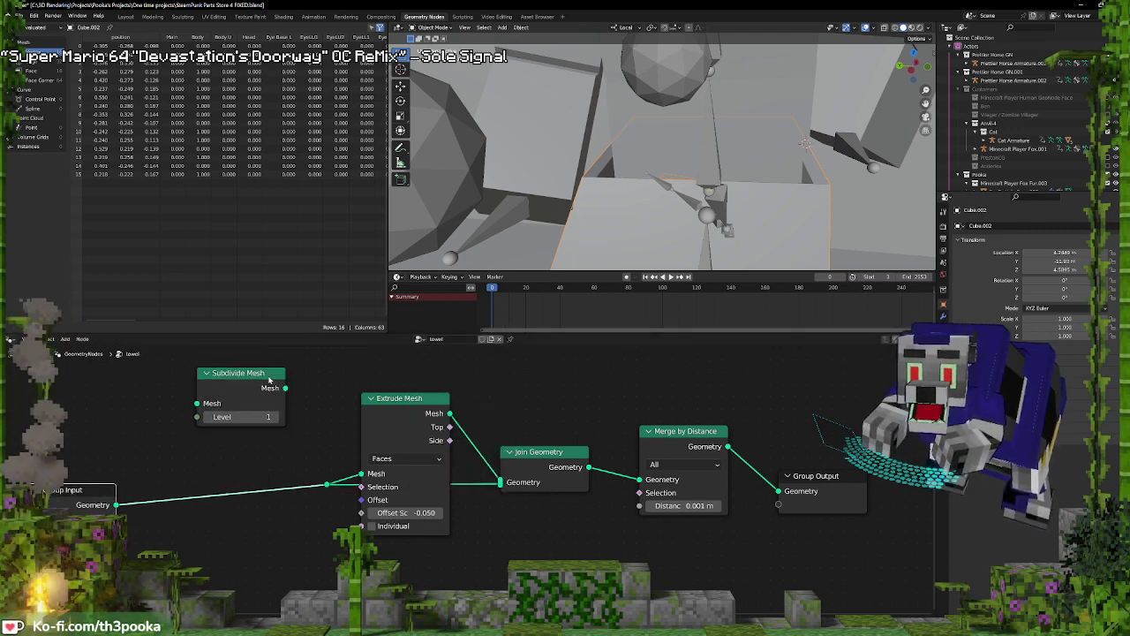
drag(249, 372, 216, 480)
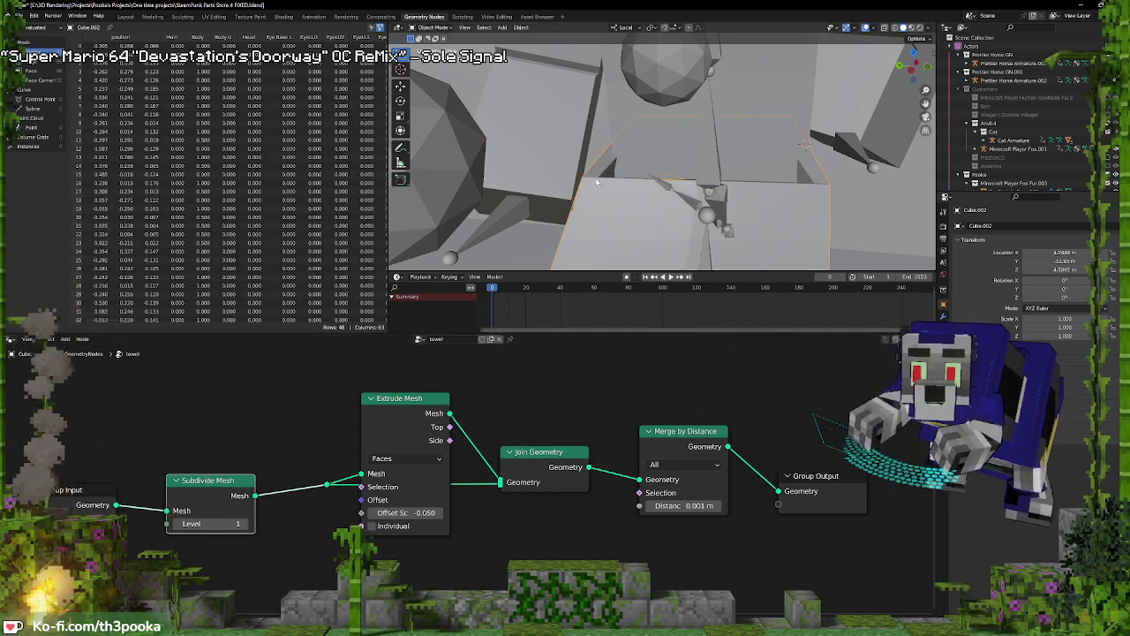
Link Subdivide Mesh straight to Group Output to compare the garment's surface, and restore the Merge by Distance link
middle_drag(596, 183, 669, 156)
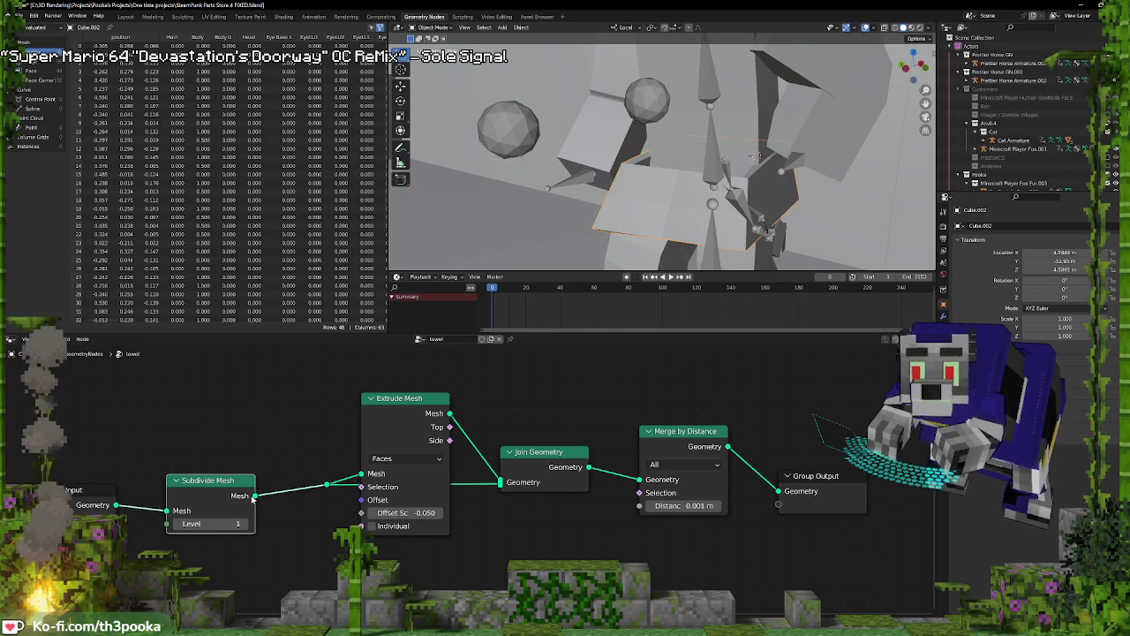
drag(254, 496, 778, 491)
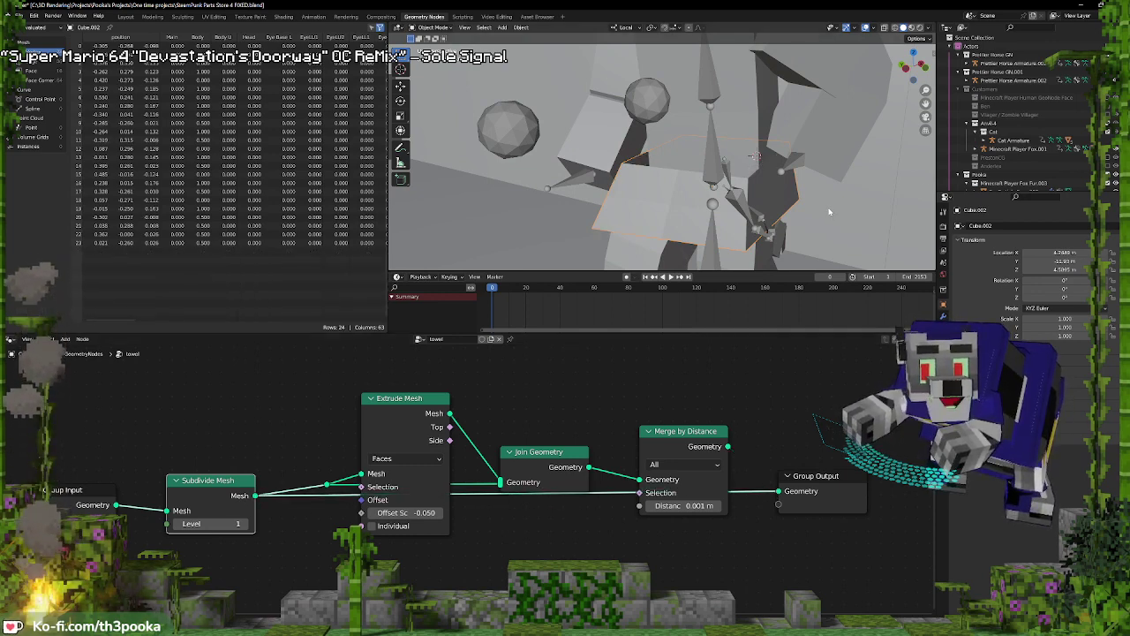
drag(727, 446, 778, 491)
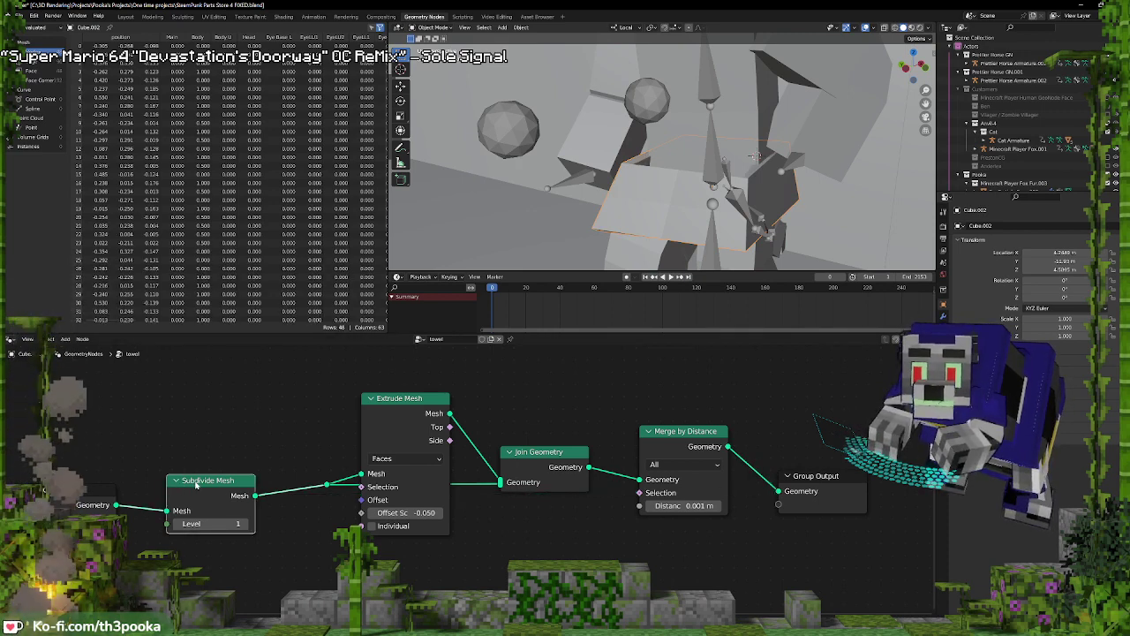
Try the Subdivide Mesh node between Merge by Distance and Group Output, and return it to its place before the reroute
alt+drag(195, 483, 775, 458)
scroll(671, 162, up, 1)
scroll(671, 163, up, 6)
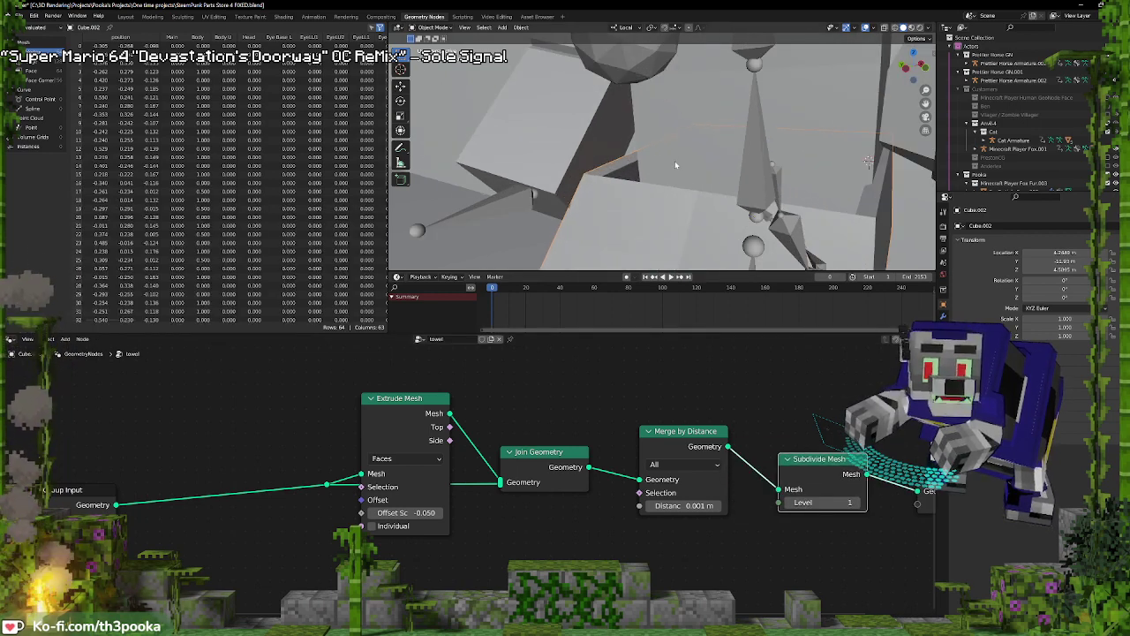
key(w)
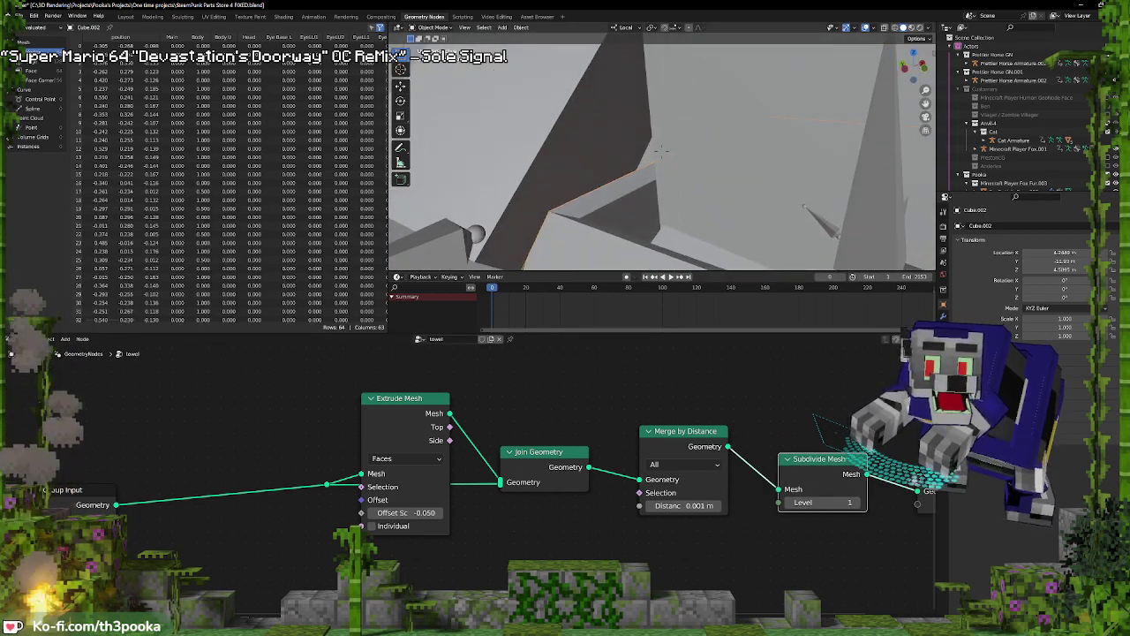
middle_drag(662, 152, 662, 152)
alt+drag(809, 459, 241, 486)
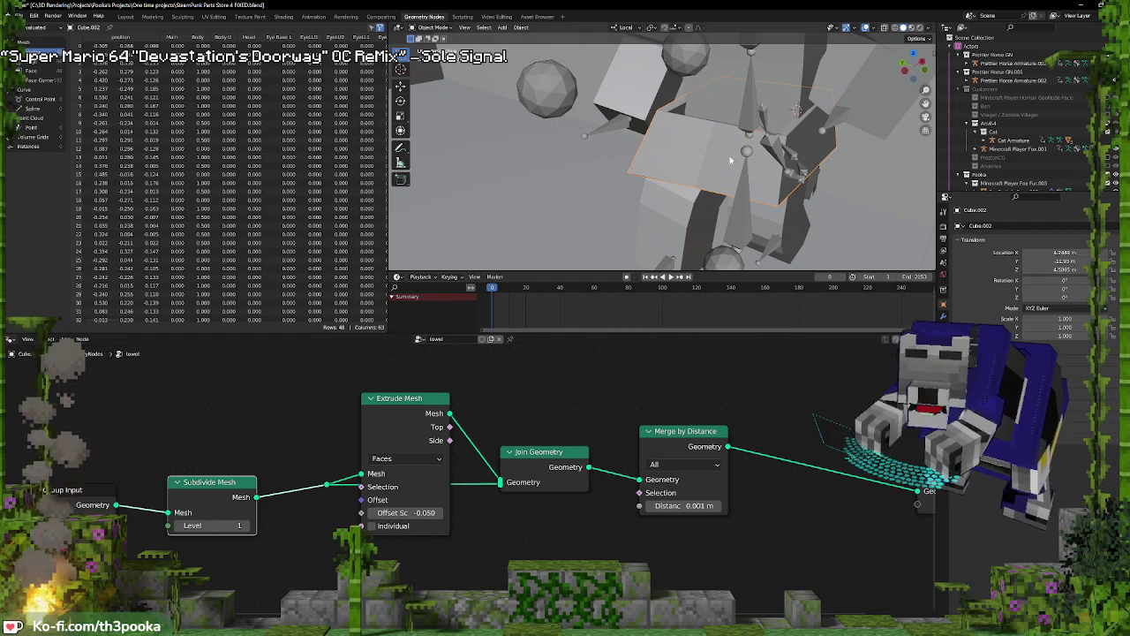
middle_drag(746, 177, 673, 202)
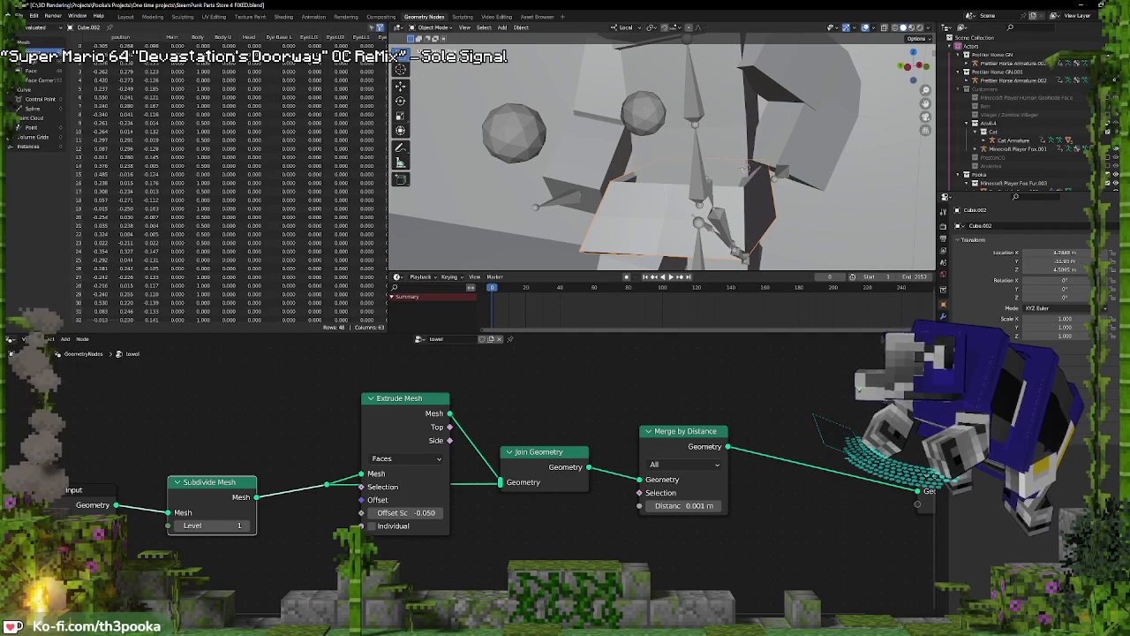
key(alt+Tab)
drag(699, 4, 697, 16)
key(alt+Tab)
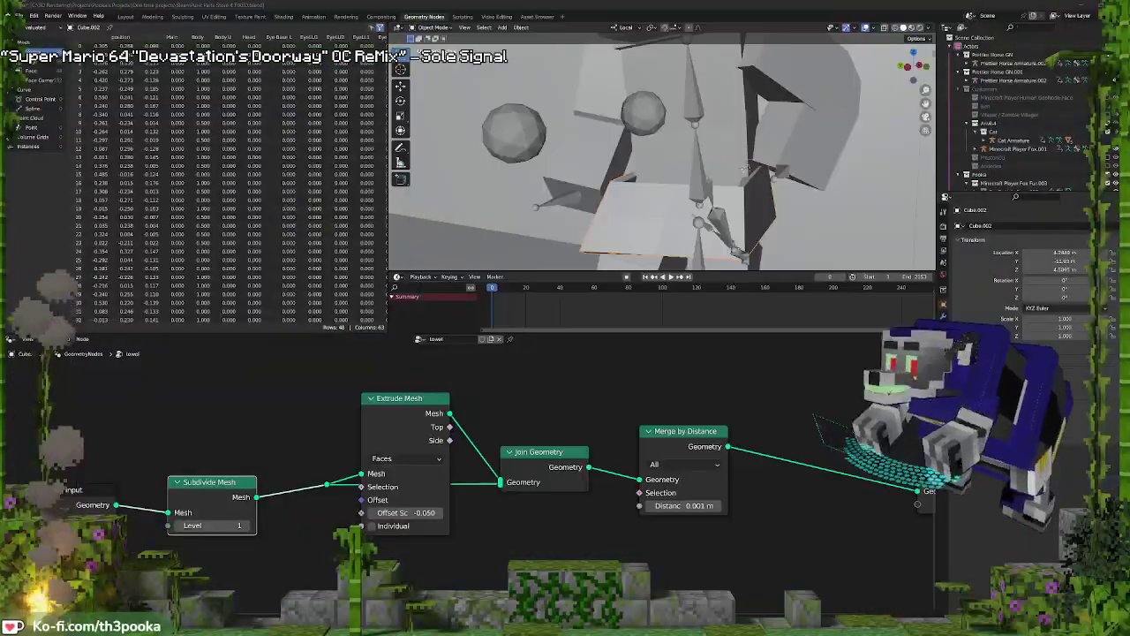
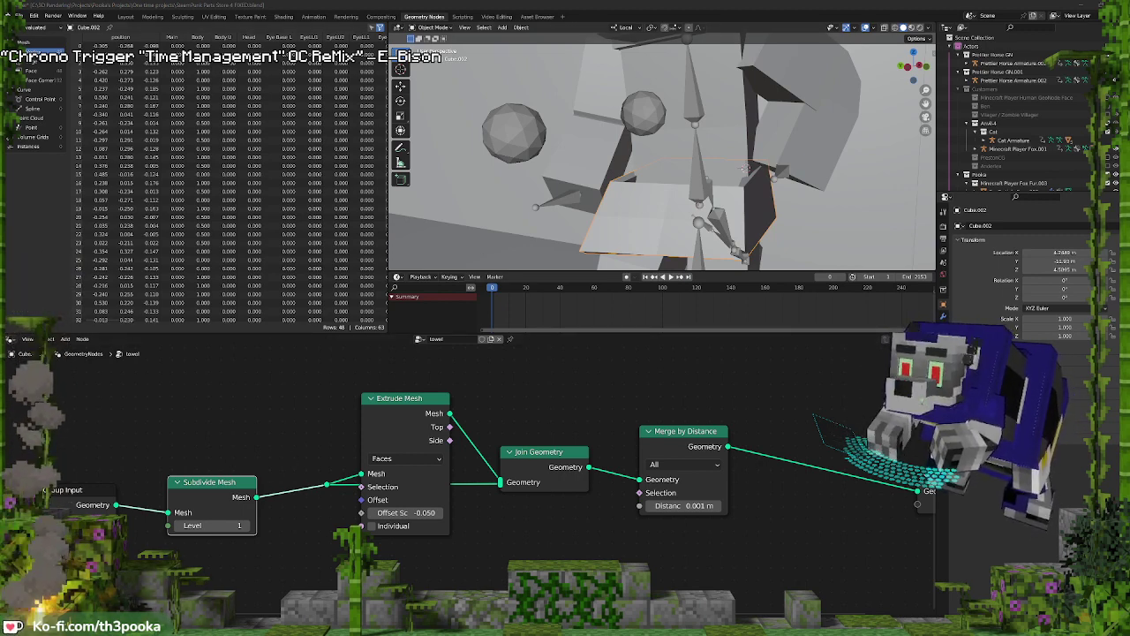
Open the towel mesh in Edit Mode in the Layout workspace and select its opposite upper edges in edge select mode
drag(232, 483, 237, 473)
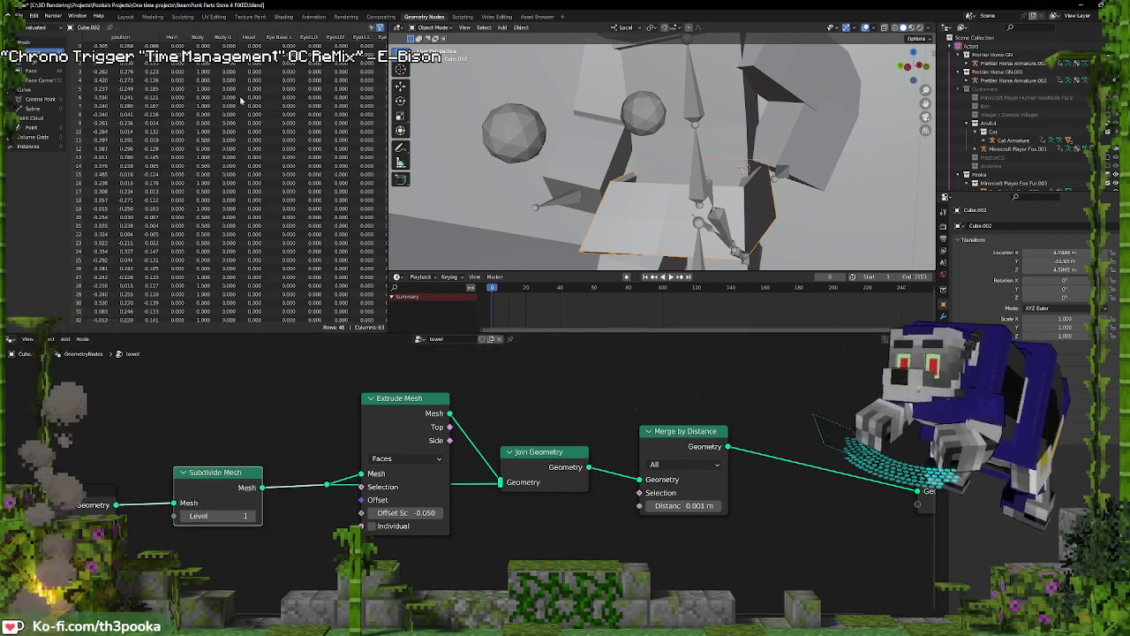
click(125, 16)
middle_drag(213, 141, 608, 305)
key(Tab)
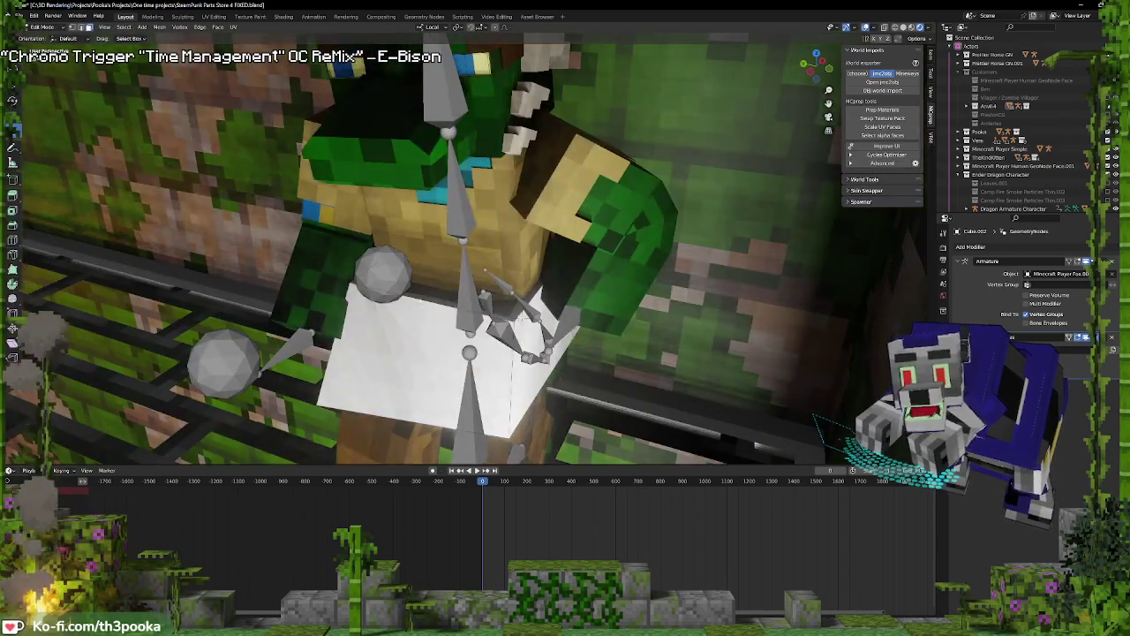
click(80, 27)
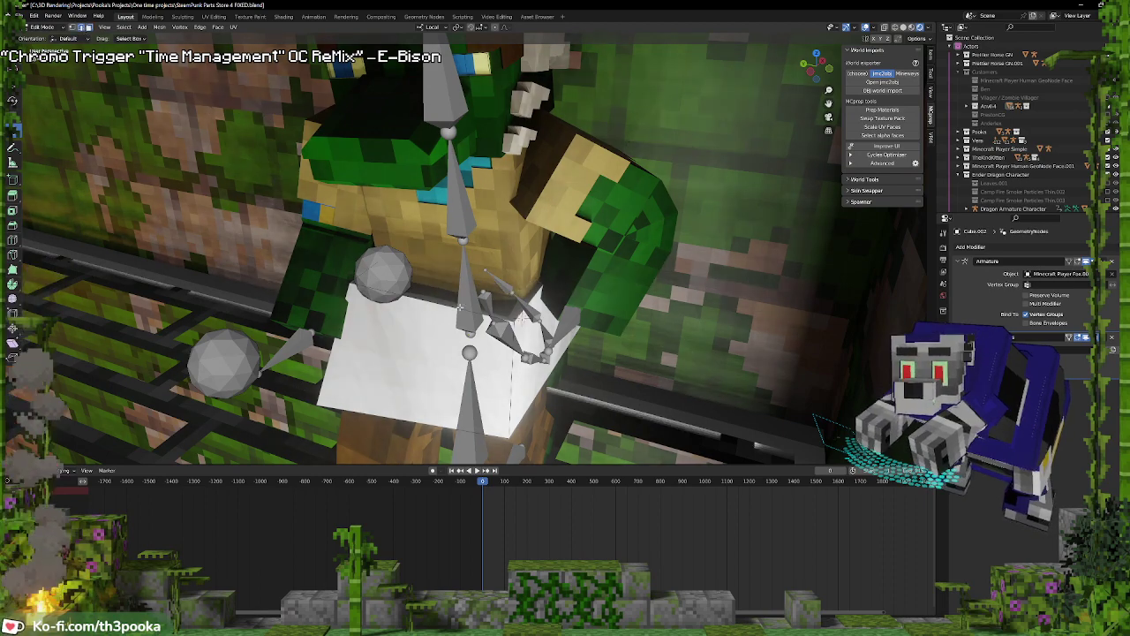
click(427, 301)
middle_drag(556, 263, 476, 293)
shift+click(528, 250)
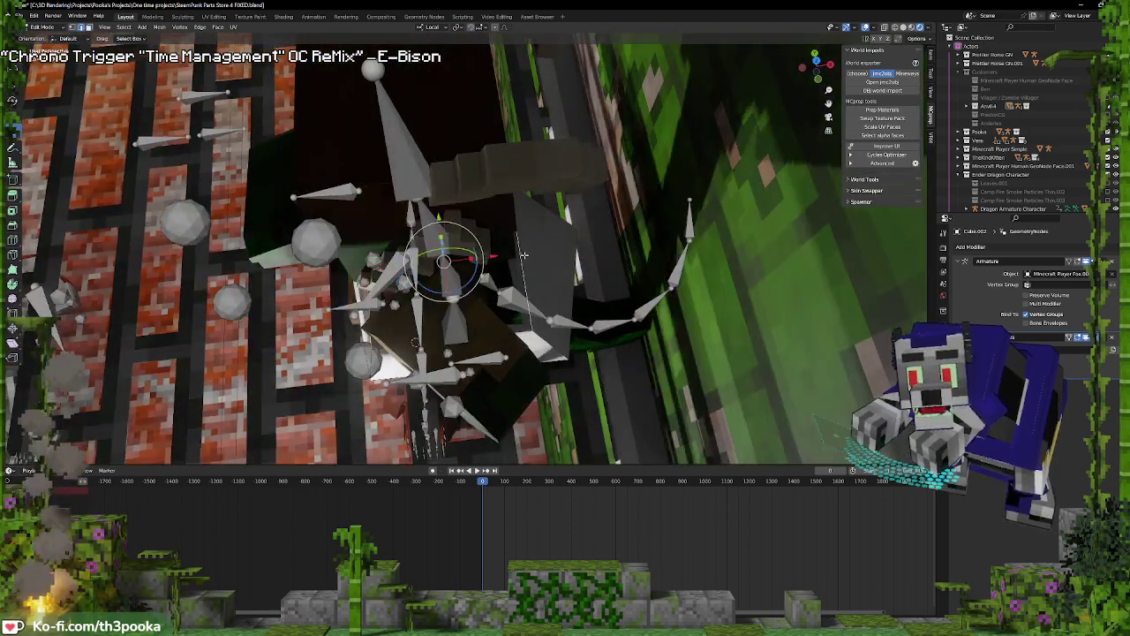
Move the selected upper towel edges slightly along their local X axis and check the fit around the waist
middle_drag(528, 250, 500, 244)
drag(469, 259, 468, 259)
middle_drag(468, 259, 501, 243)
key(g)
key(x)
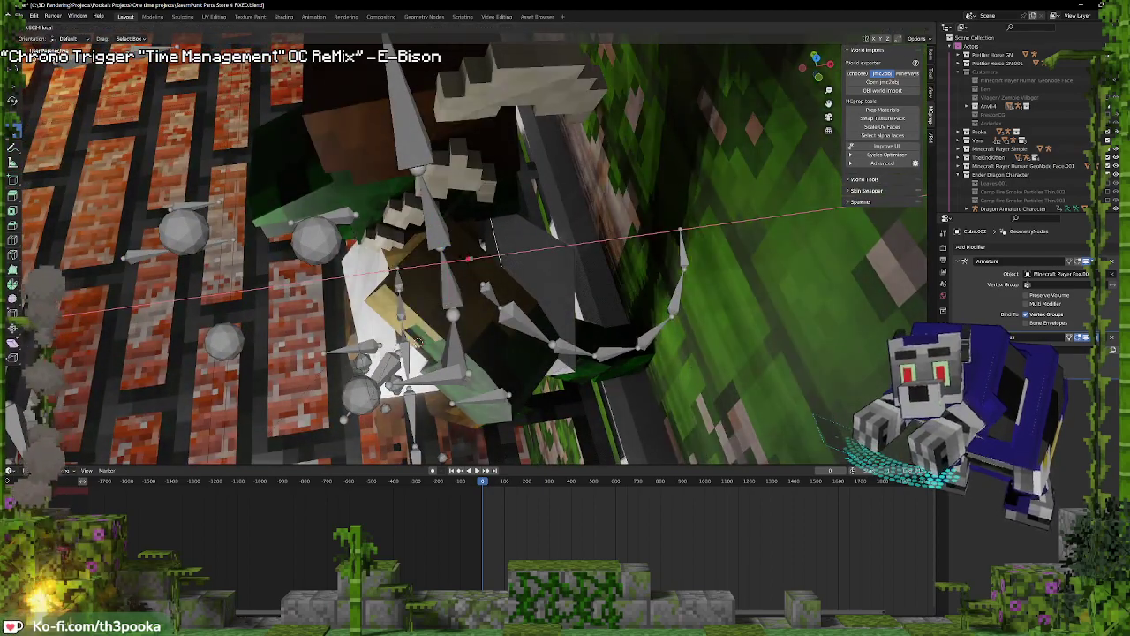
click(468, 259)
middle_drag(468, 259, 563, 243)
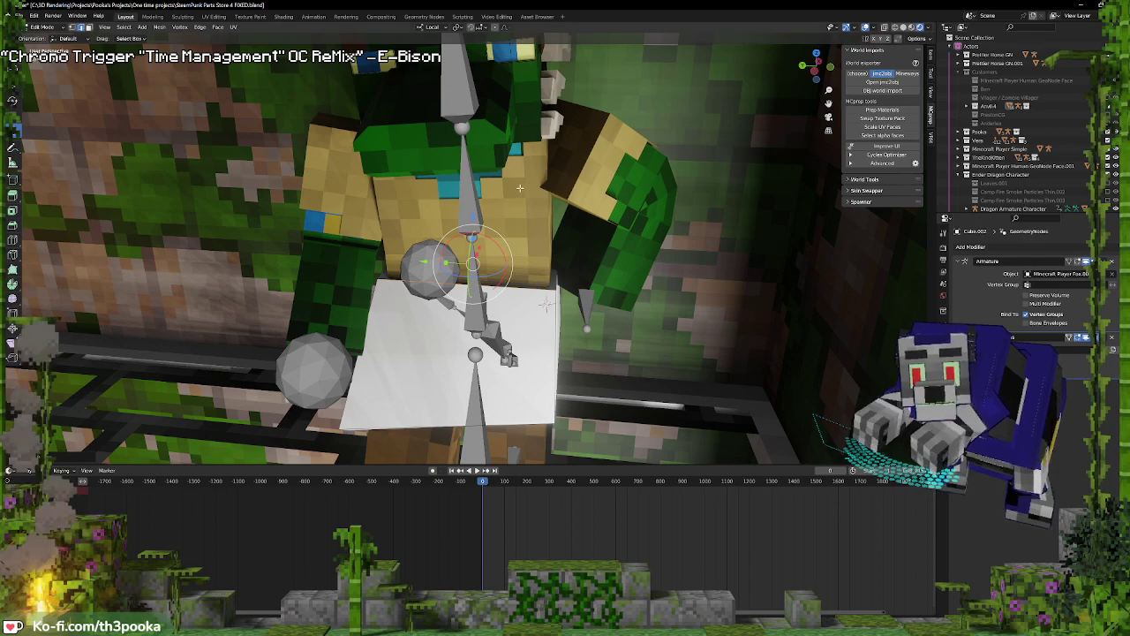
mouse_move(573, 278)
middle_down()
mouse_move(584, 276)
mouse_move(563, 290)
middle_up()
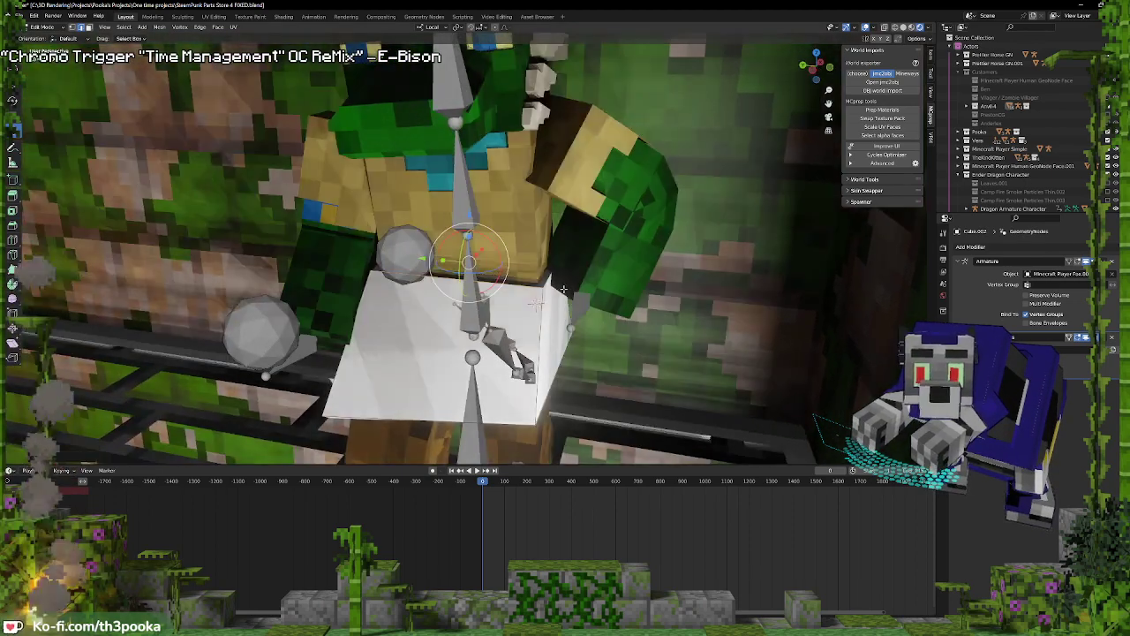
middle_drag(646, 246, 634, 250)
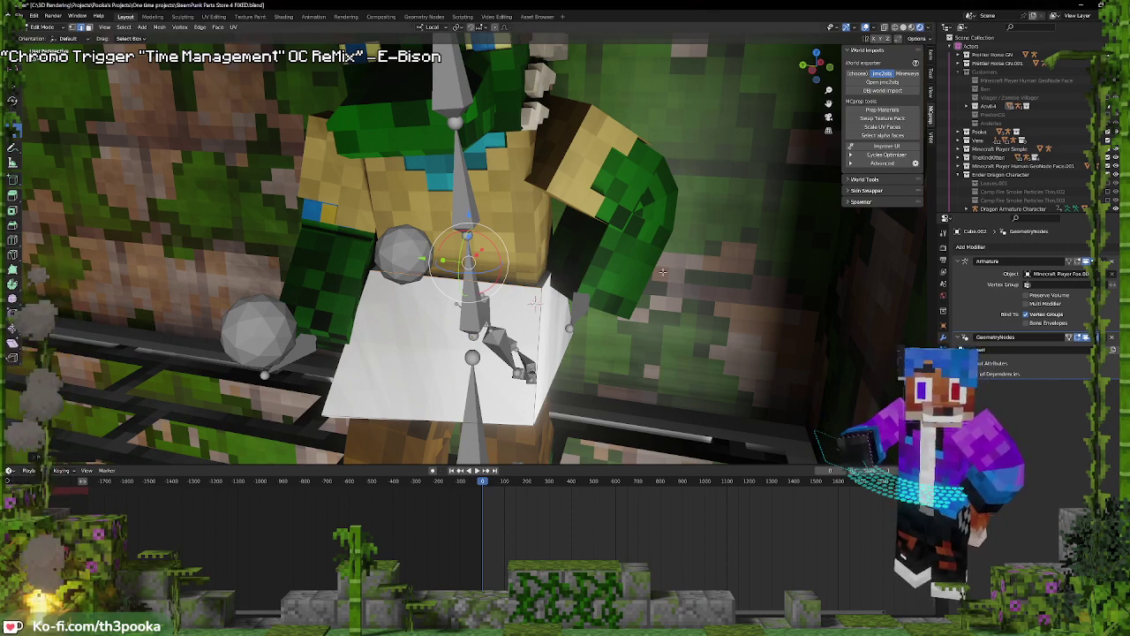
Raise the upper edge of the white skirt mesh along its vertical axis so it sits higher on the character's waist
mouse_move(650, 267)
middle_down()
mouse_move(671, 251)
mouse_move(658, 268)
middle_up()
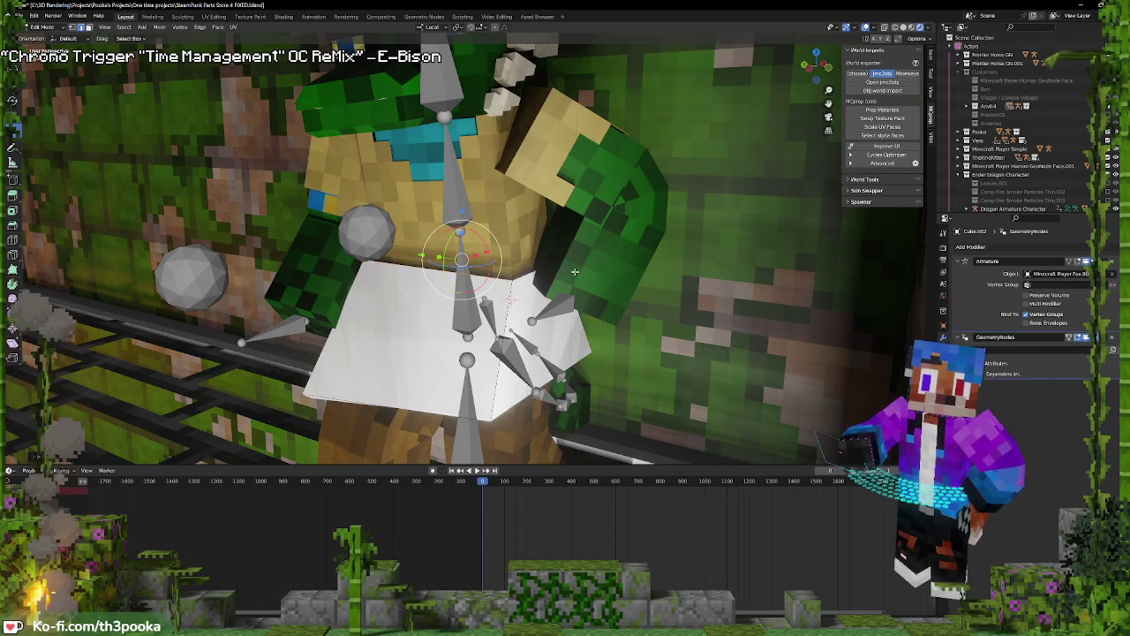
mouse_move(574, 272)
middle_down()
mouse_move(543, 305)
mouse_move(583, 265)
mouse_move(566, 280)
middle_up()
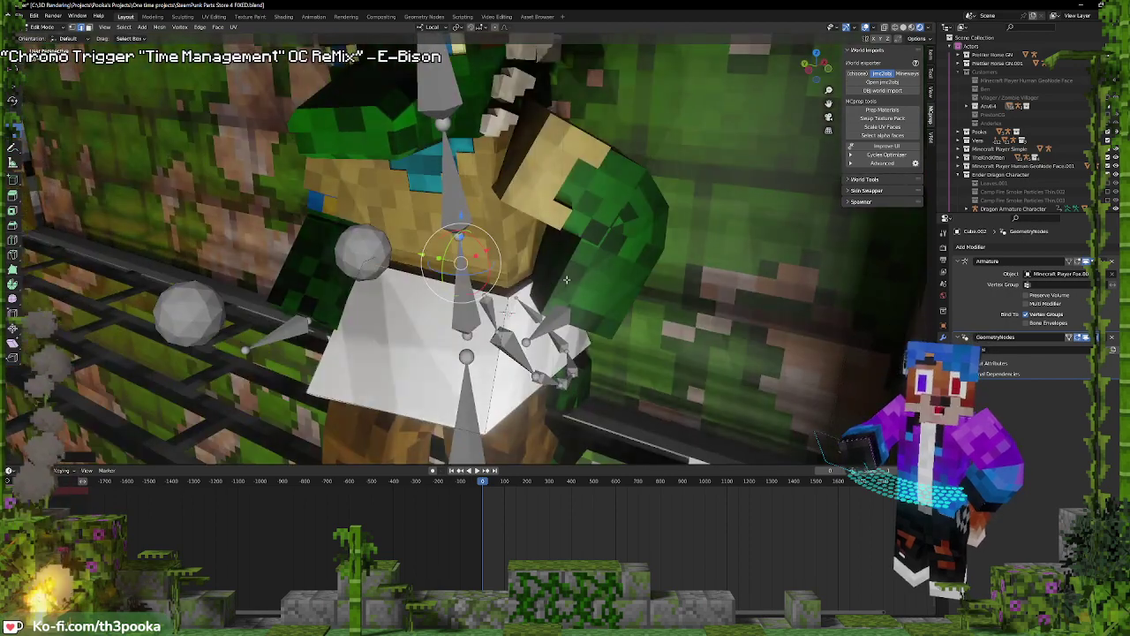
key(Tab)
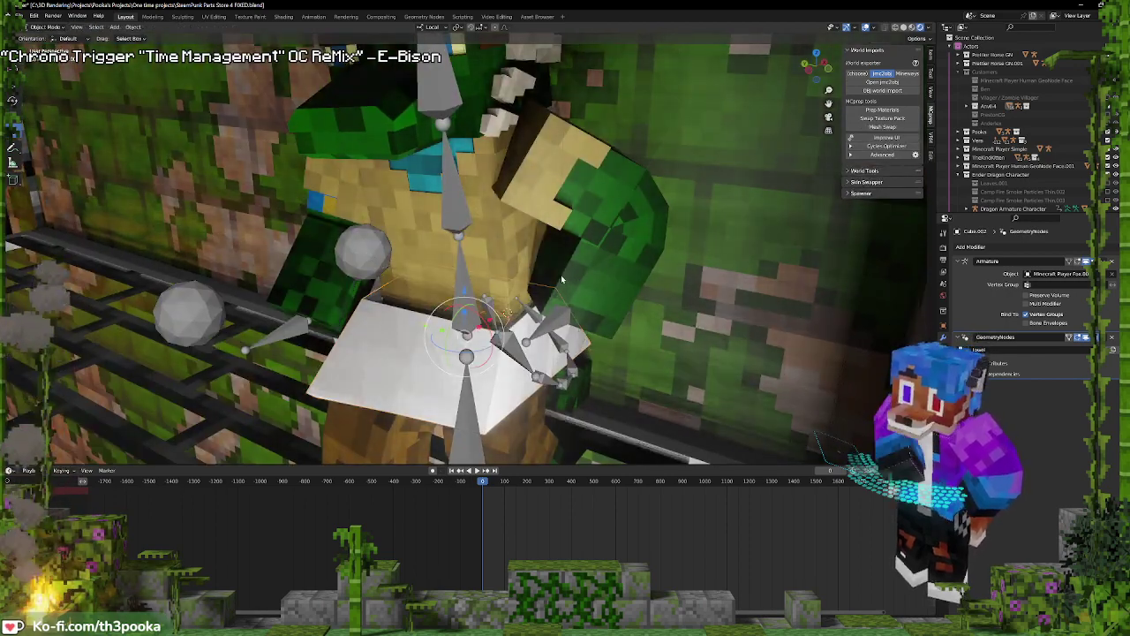
middle_drag(541, 278, 470, 323)
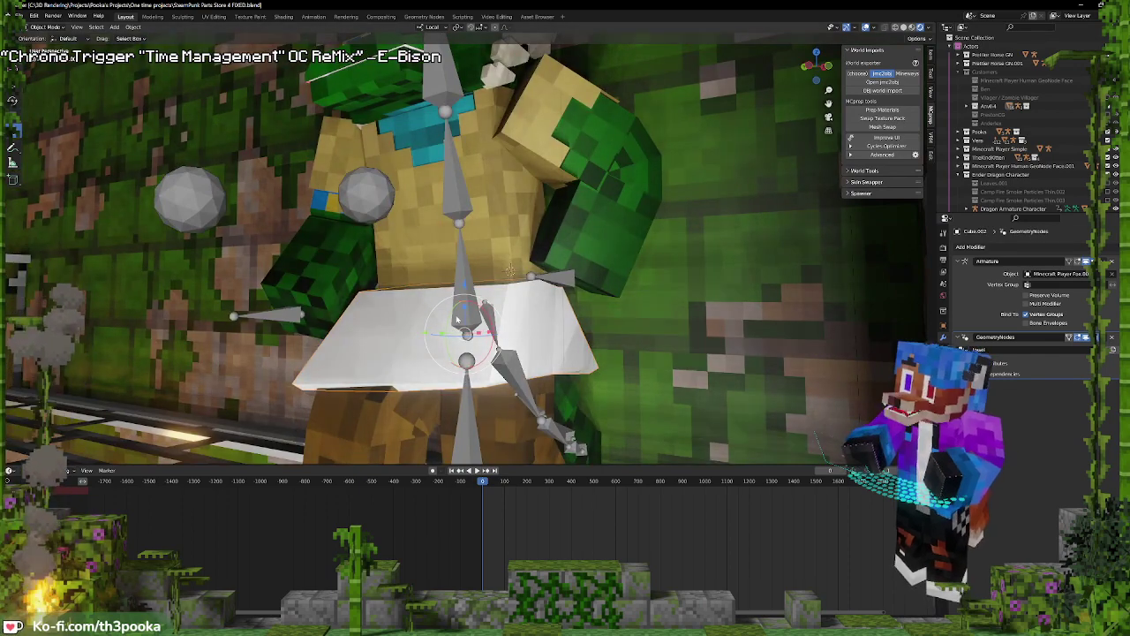
key(Tab)
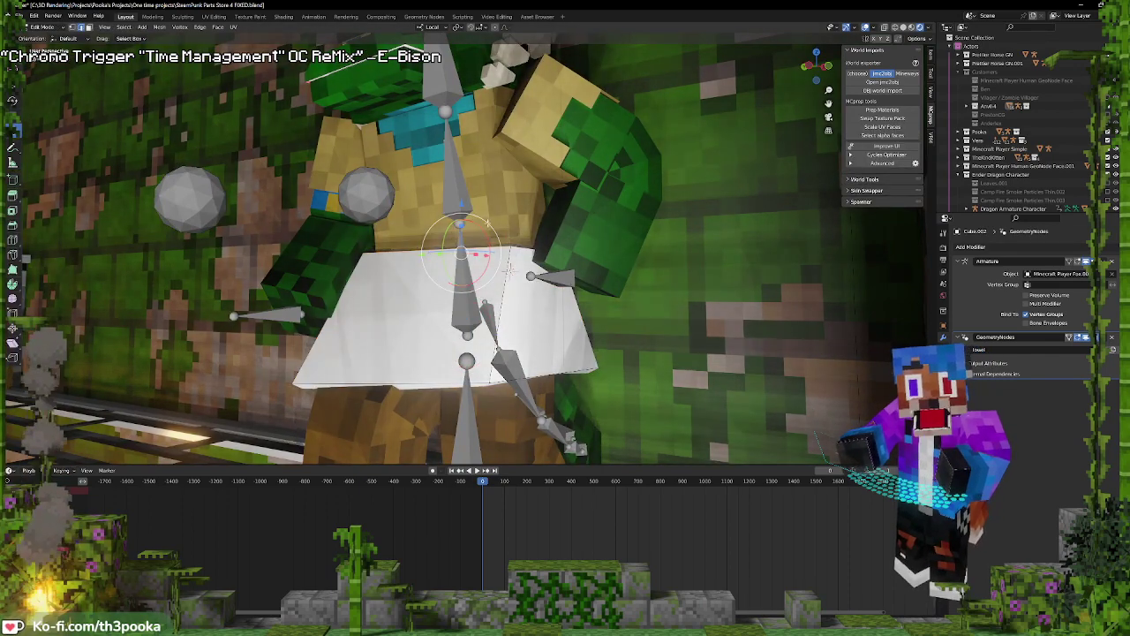
drag(461, 205, 478, 165)
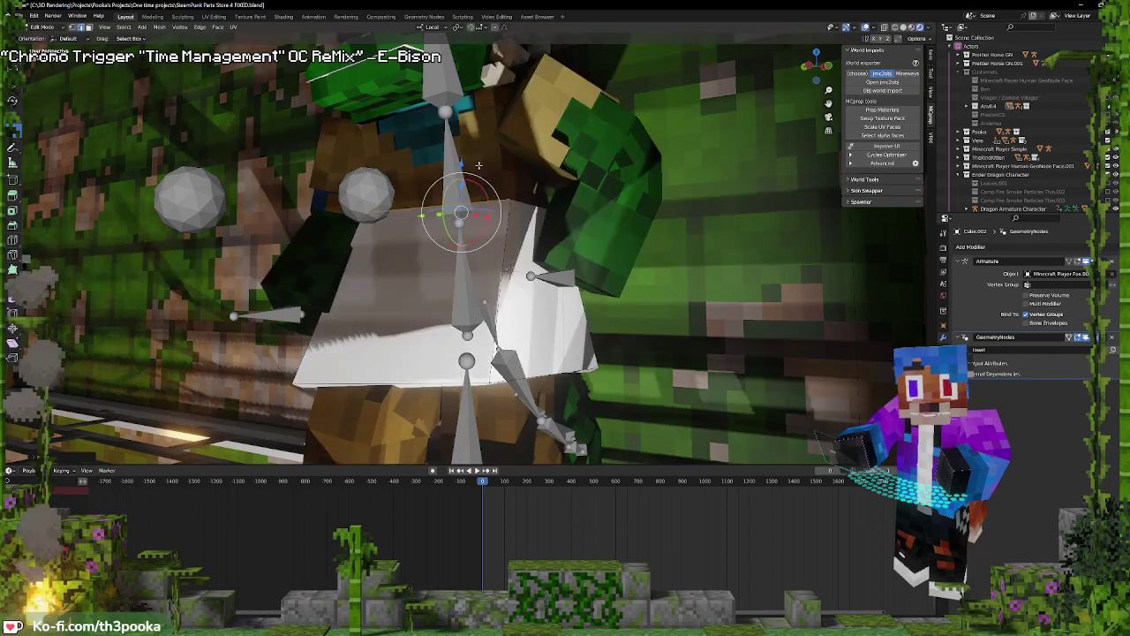
key(Tab)
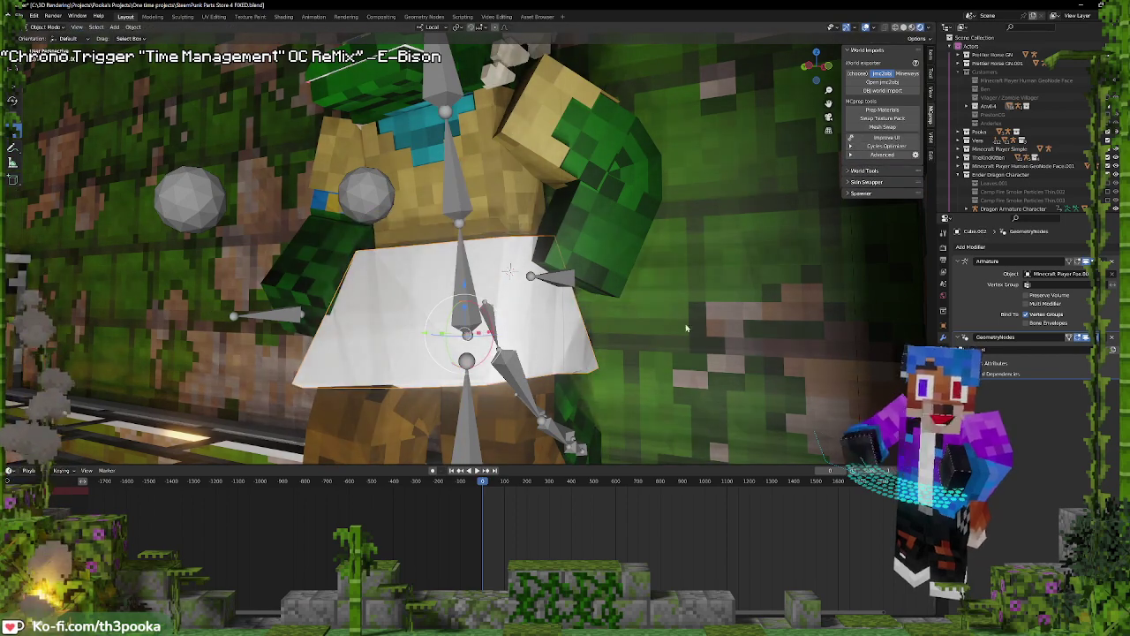
middle_drag(686, 328, 750, 295)
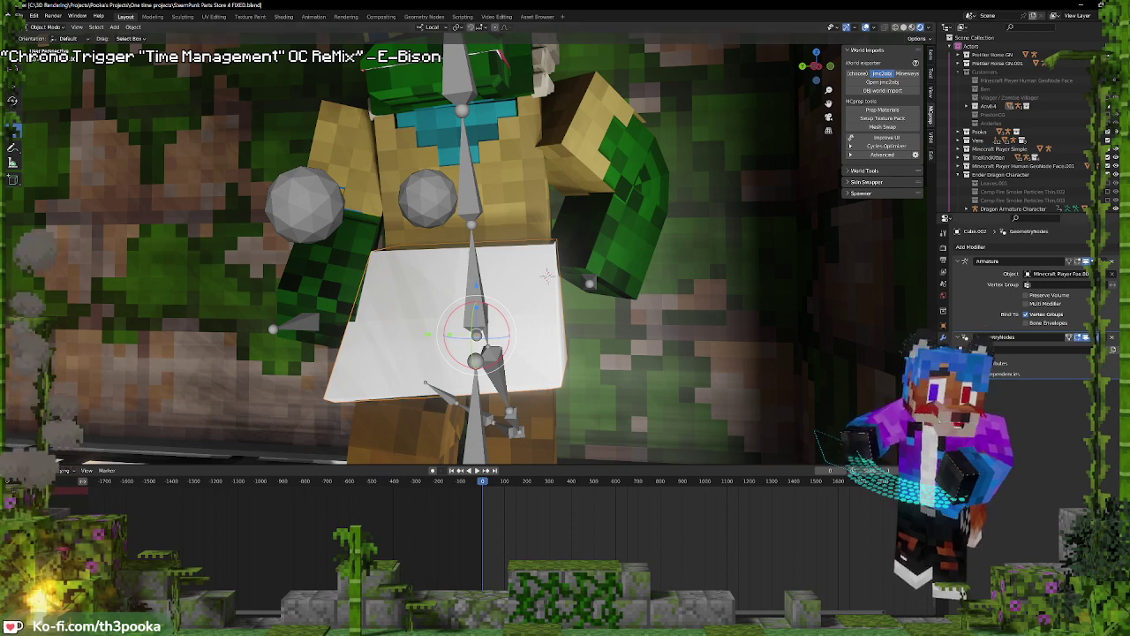
Add Collision physics to the character's body mesh
click(510, 148)
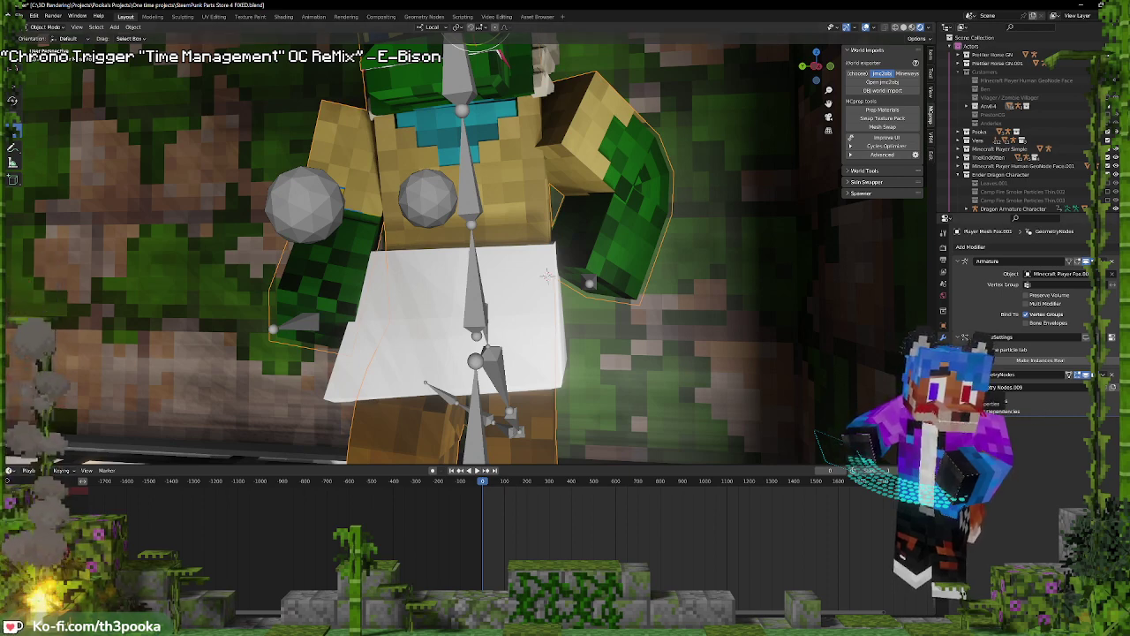
click(944, 346)
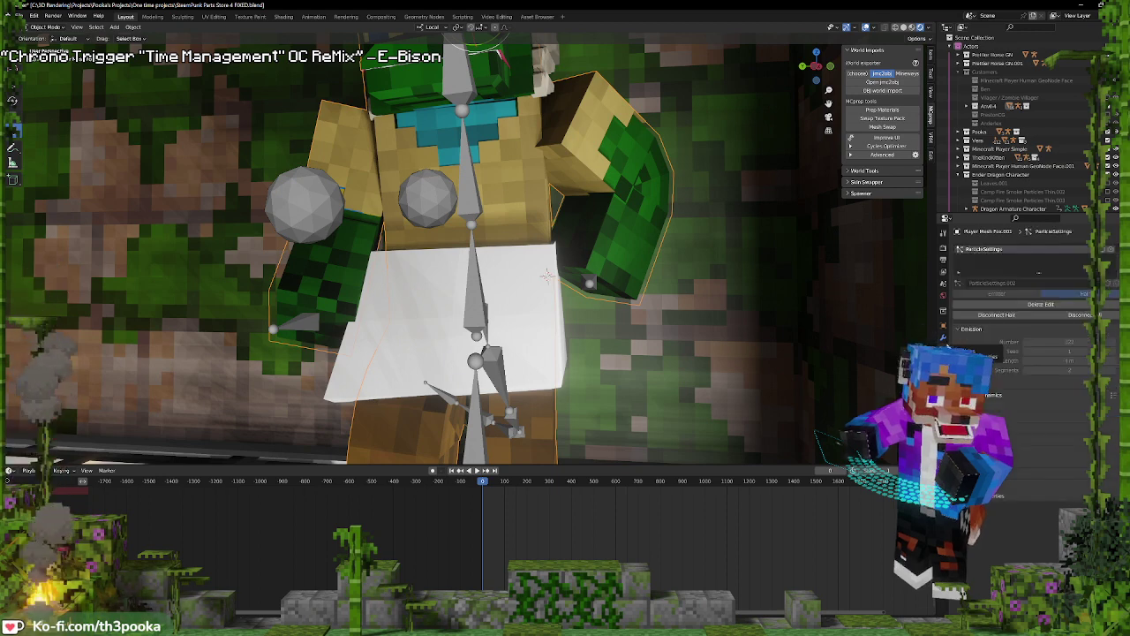
click(943, 358)
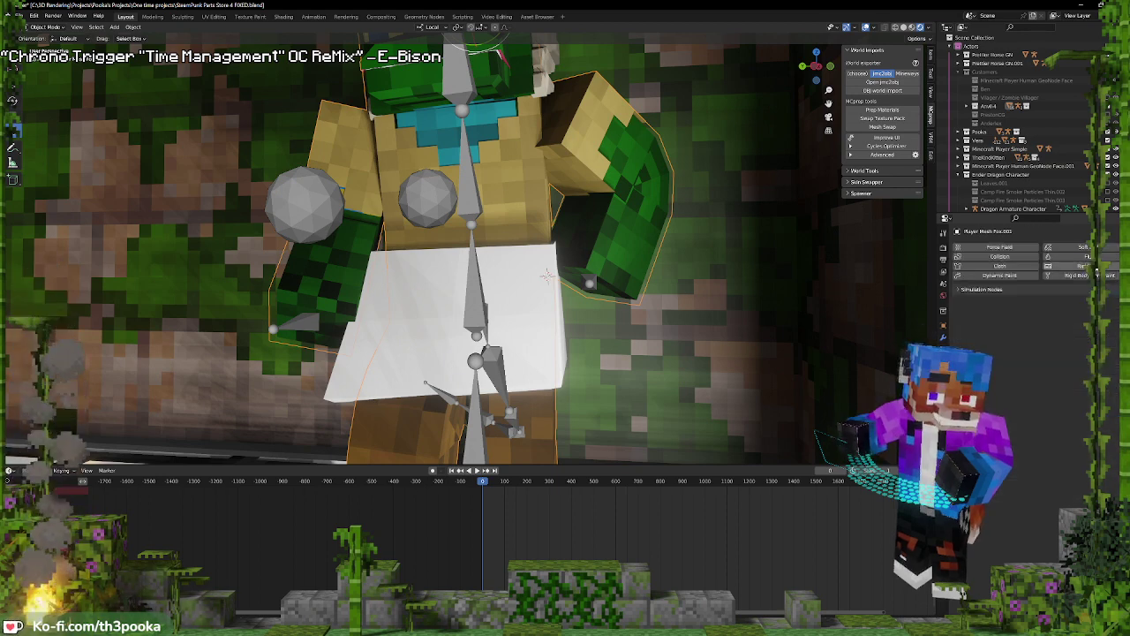
click(1000, 256)
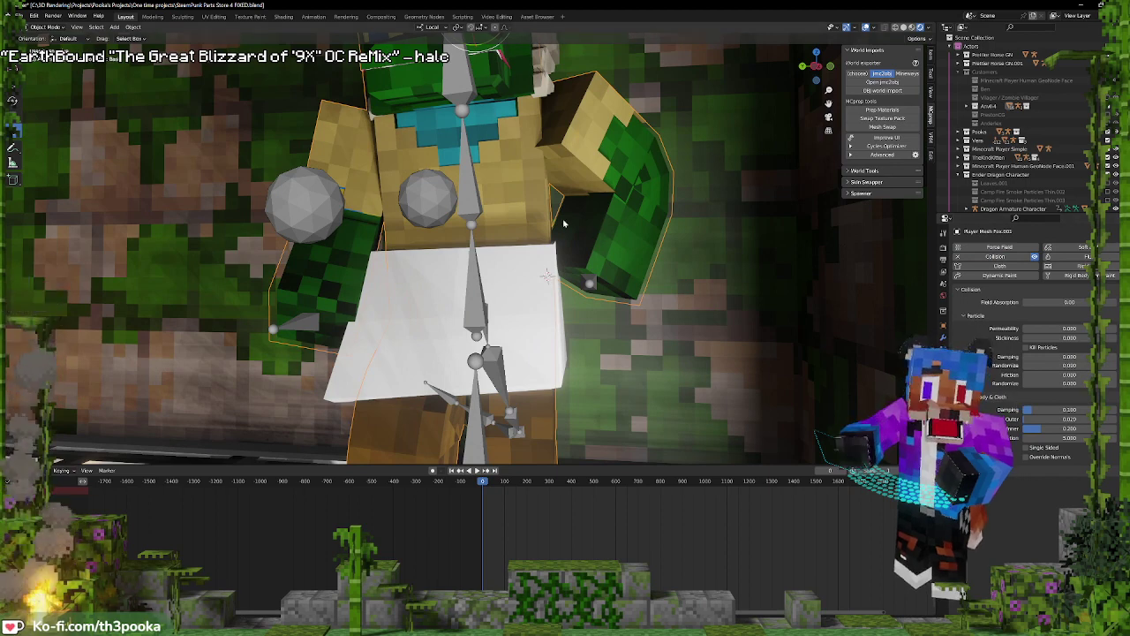
Add Cloth physics to the white skirt mesh and look through its physical property settings
click(542, 261)
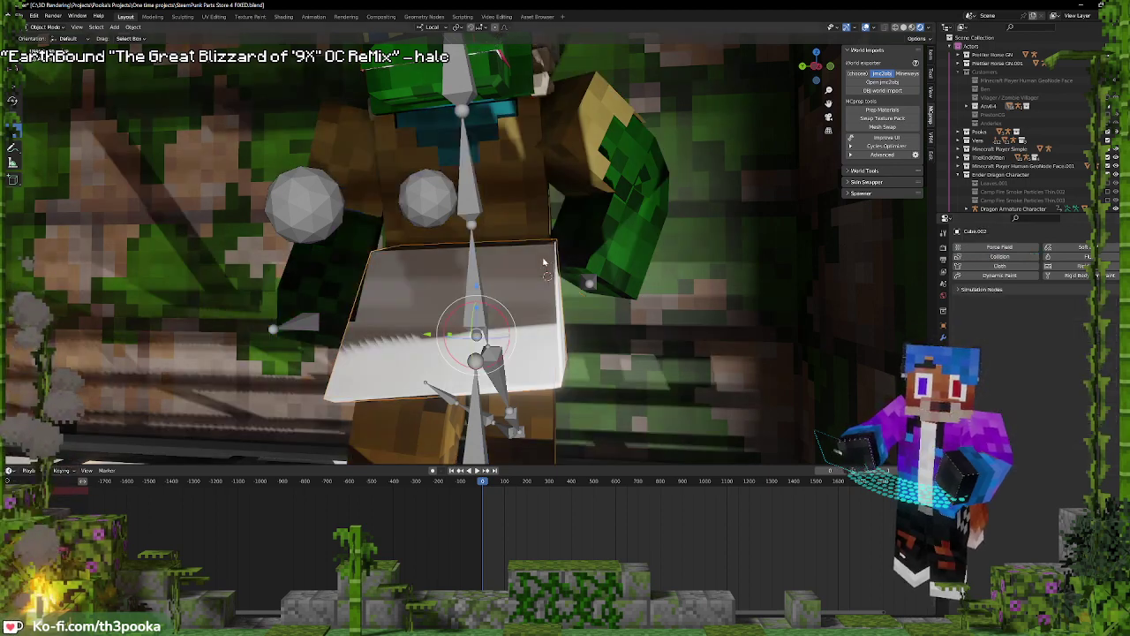
click(1001, 266)
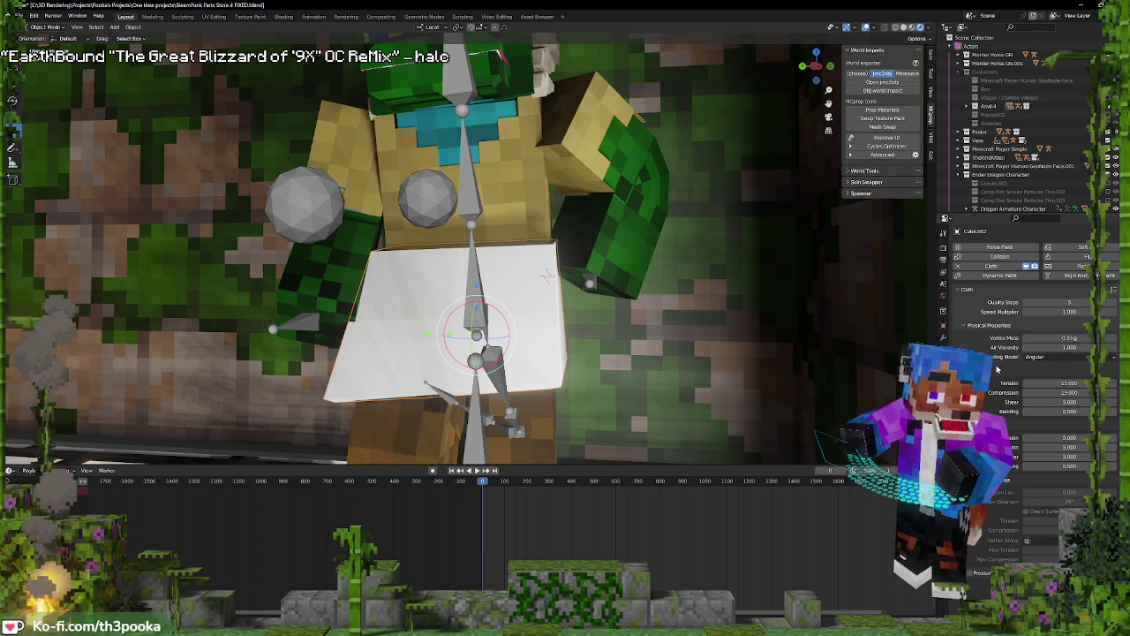
scroll(989, 362, down, 5)
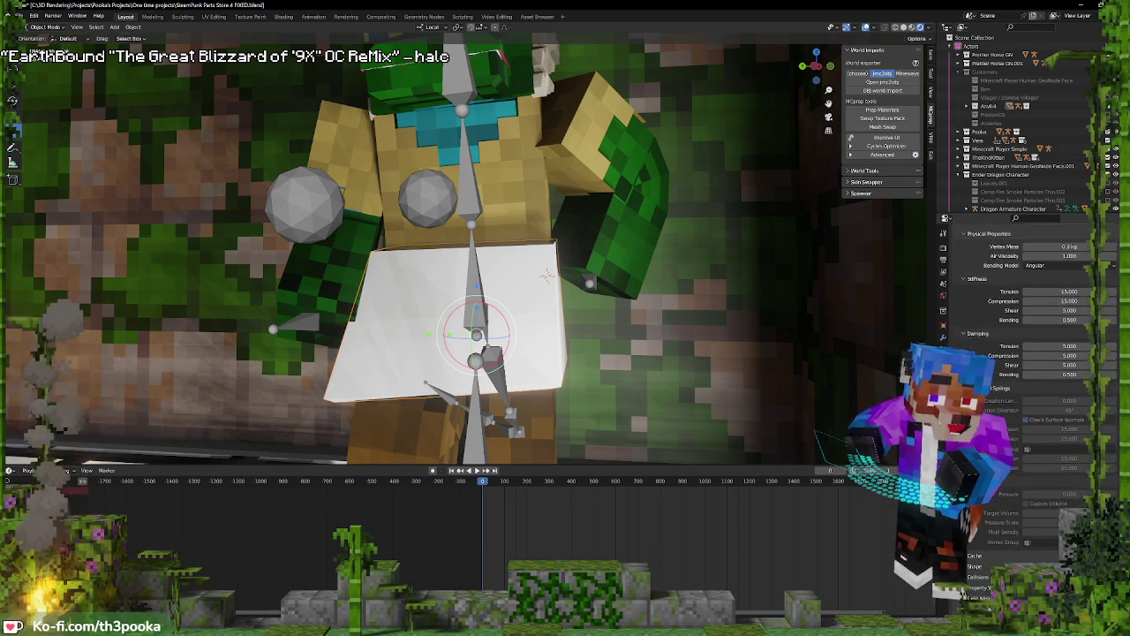
scroll(1024, 353, down, 1)
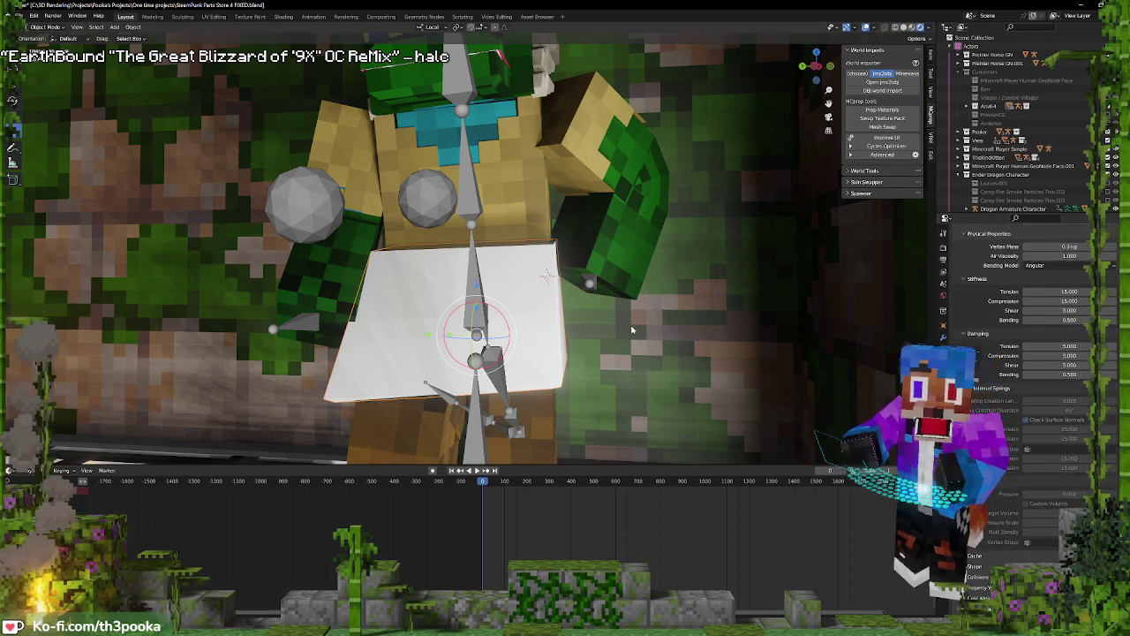
Play the animation to check how the skirt's cloth simulation behaves, and return to frame 0
key(space)
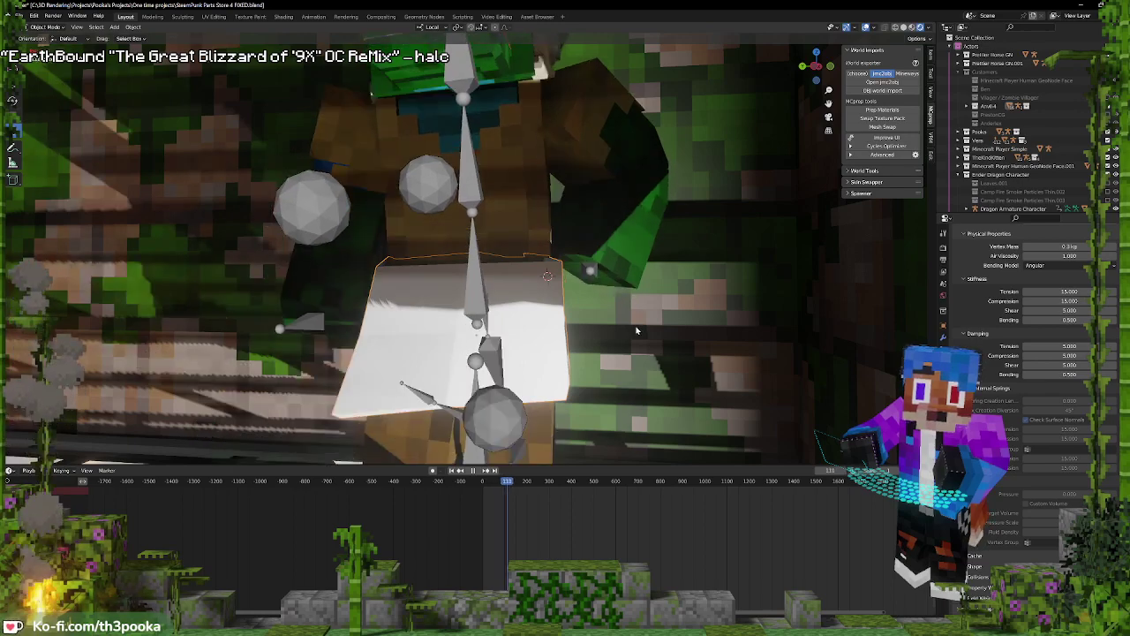
key(space)
middle_drag(682, 338, 710, 341)
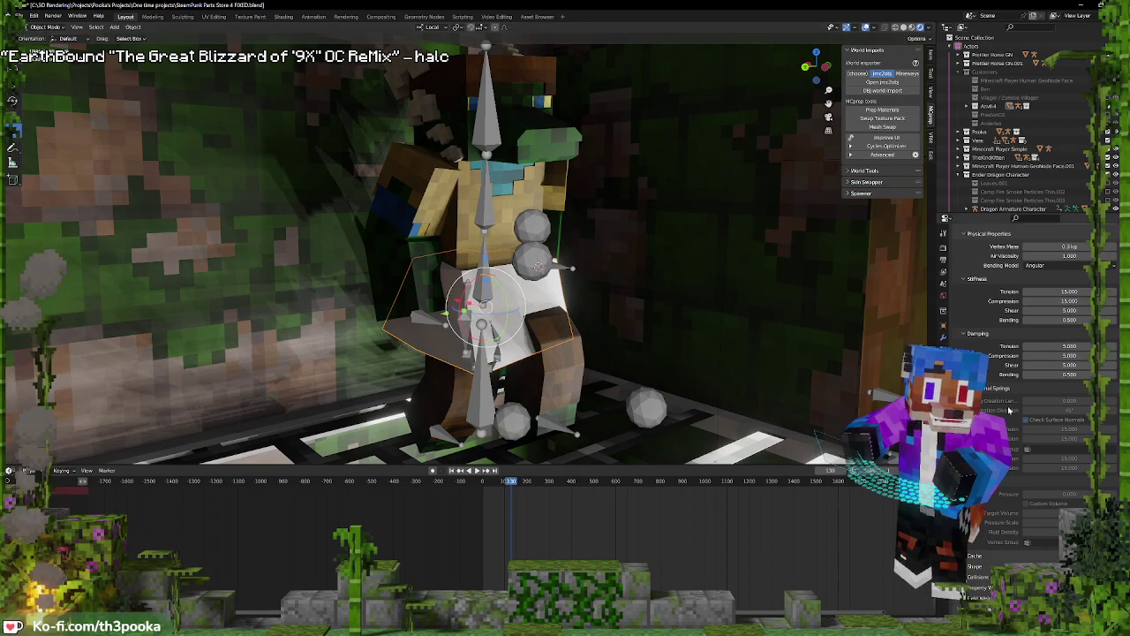
shift+right_click(453, 522)
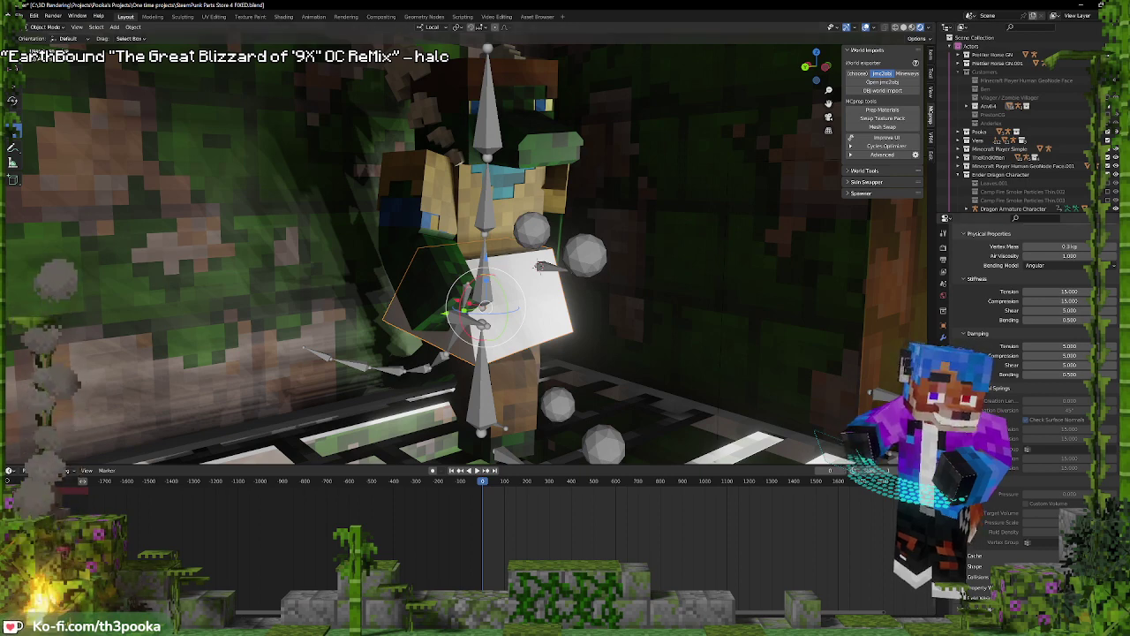
Set the Pin Group in the skirt's cloth shape settings to the Body vertex group
click(943, 383)
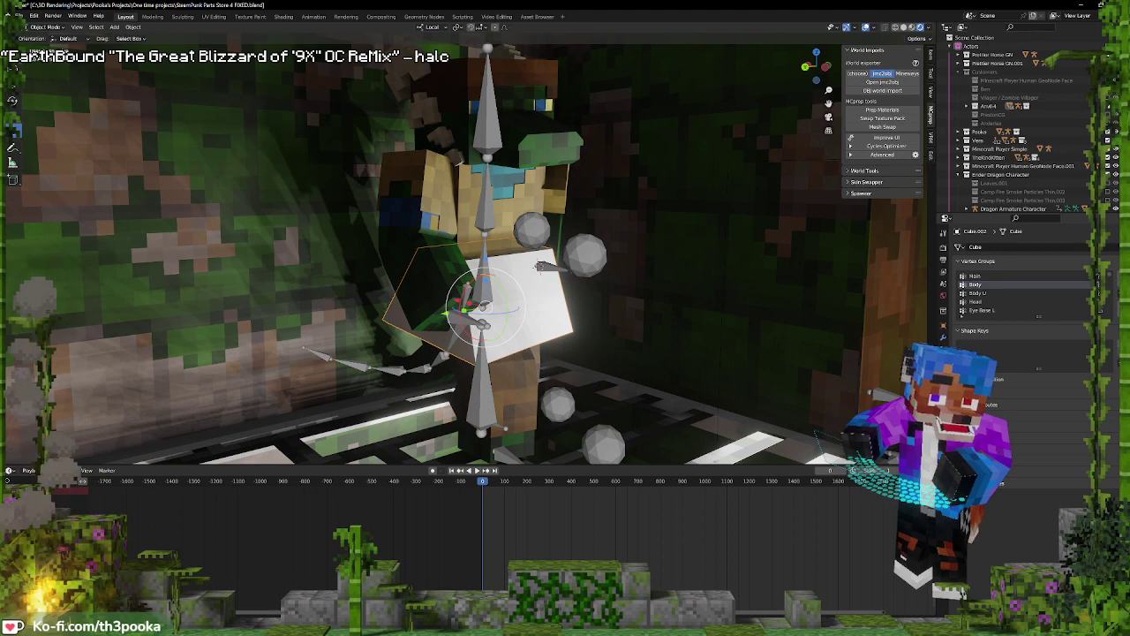
click(944, 362)
scroll(1057, 447, down, 5)
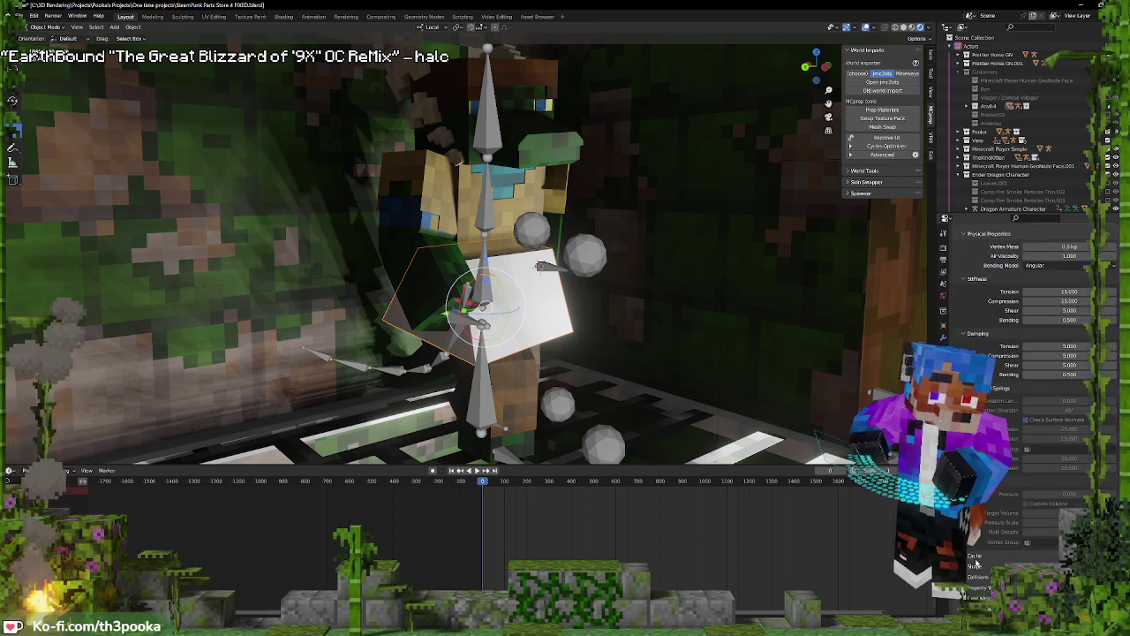
scroll(978, 574, down, 3)
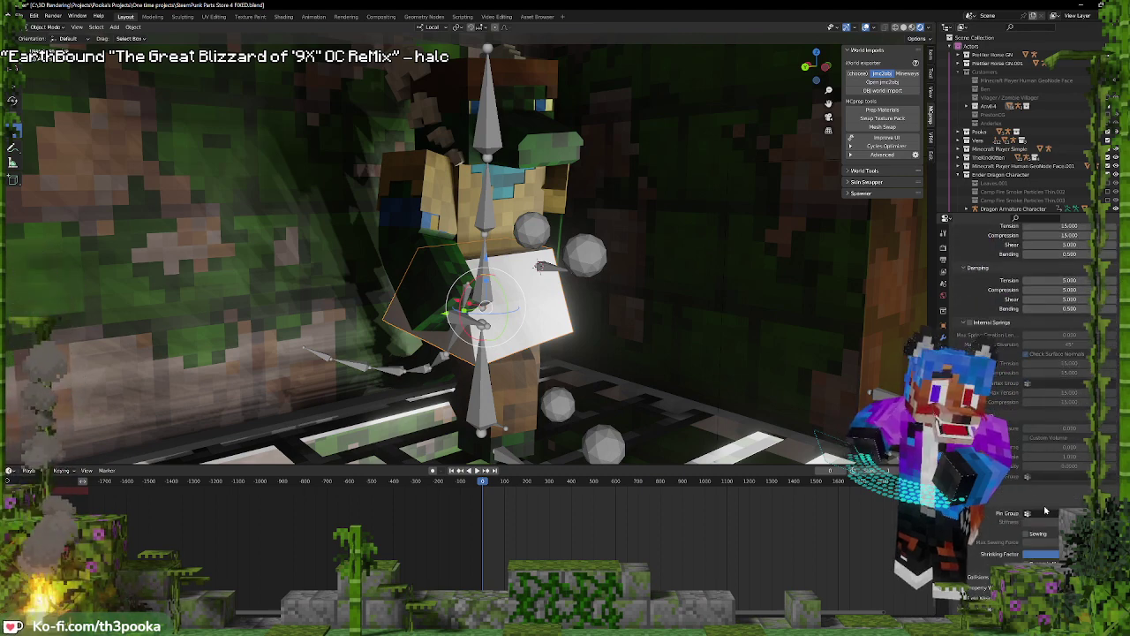
click(1045, 512)
click(1040, 533)
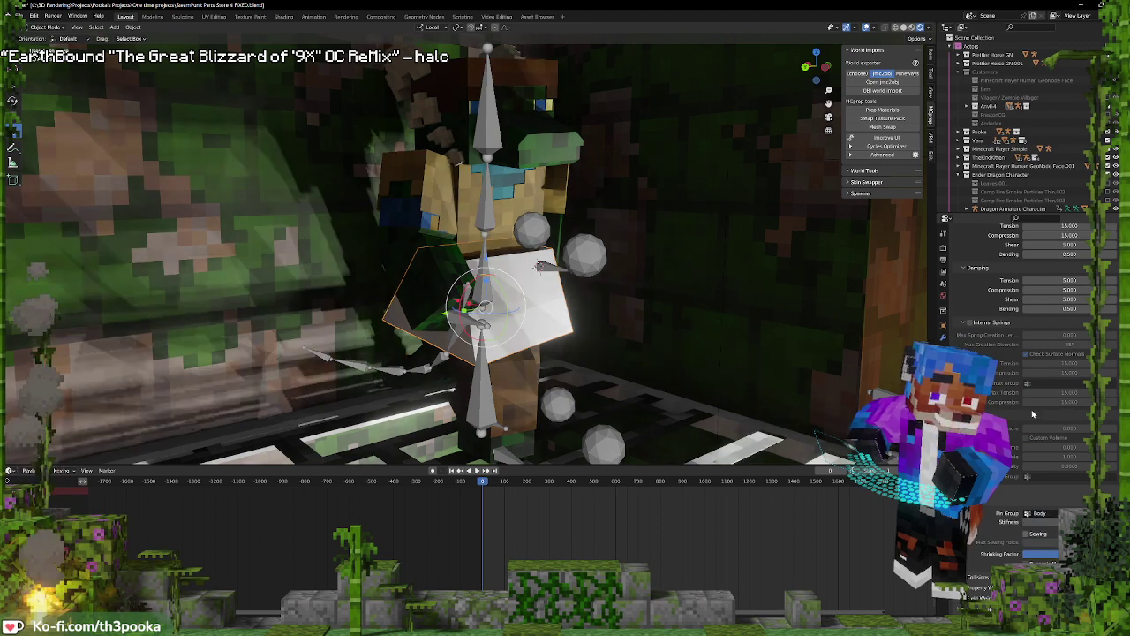
Check the skirt's modifier stack and play the animation from frame 0 to test the pinned cloth
click(943, 350)
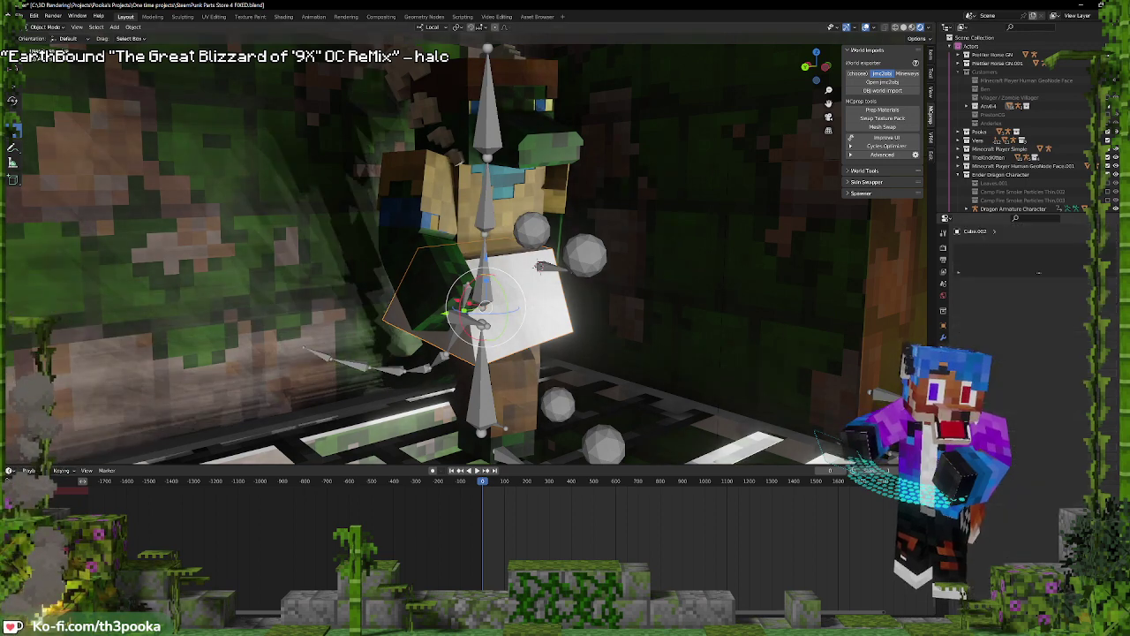
click(944, 338)
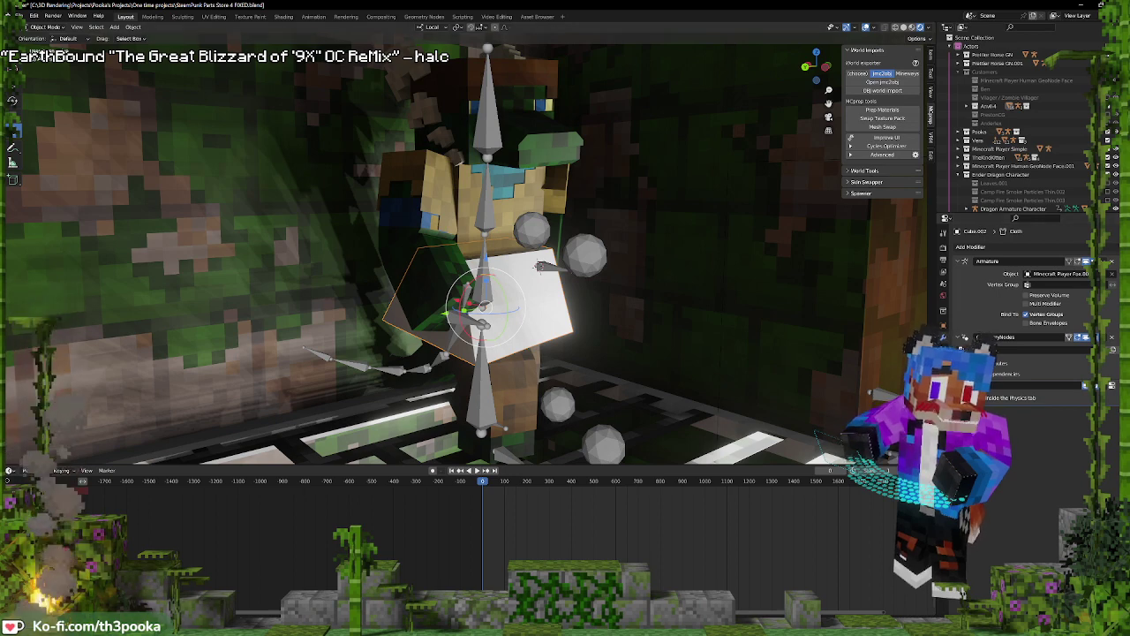
click(943, 363)
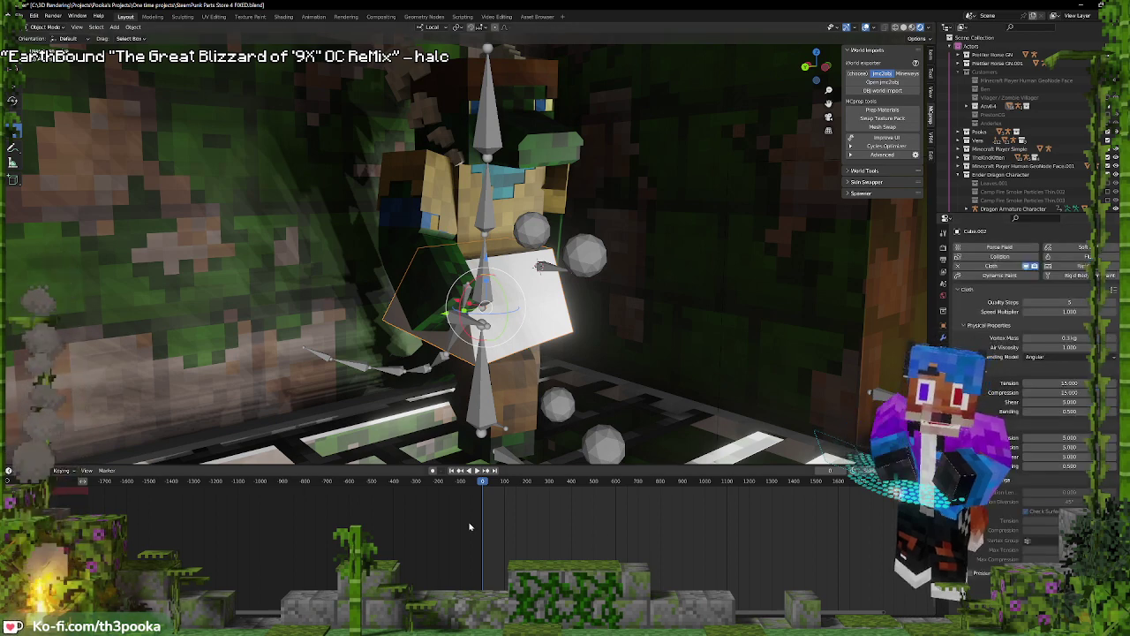
key(space)
key(space)
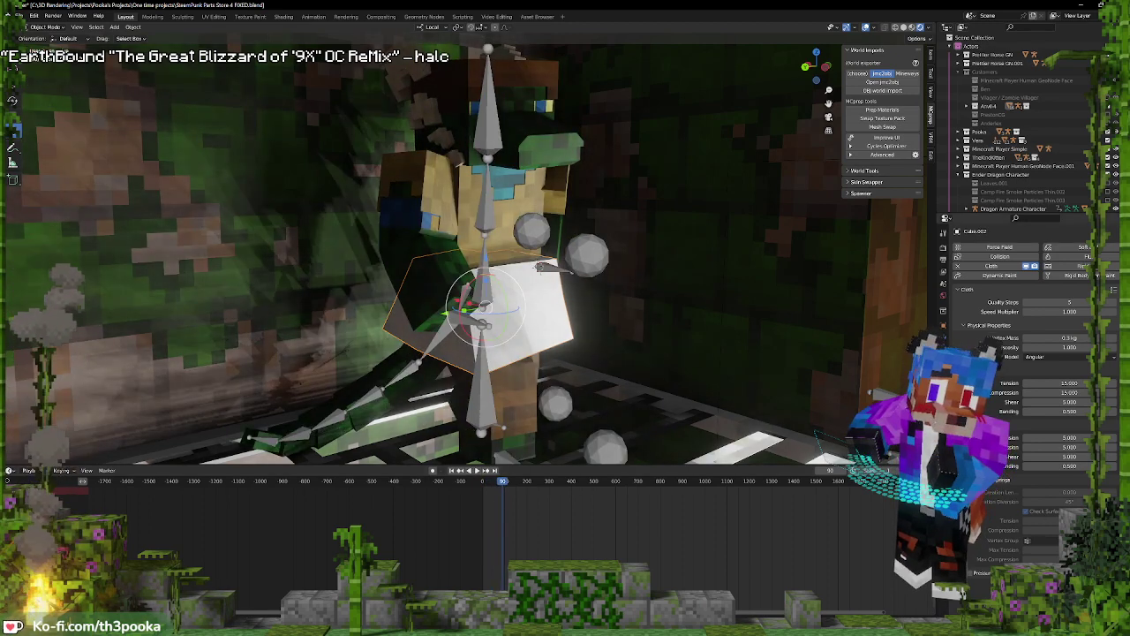
key(space)
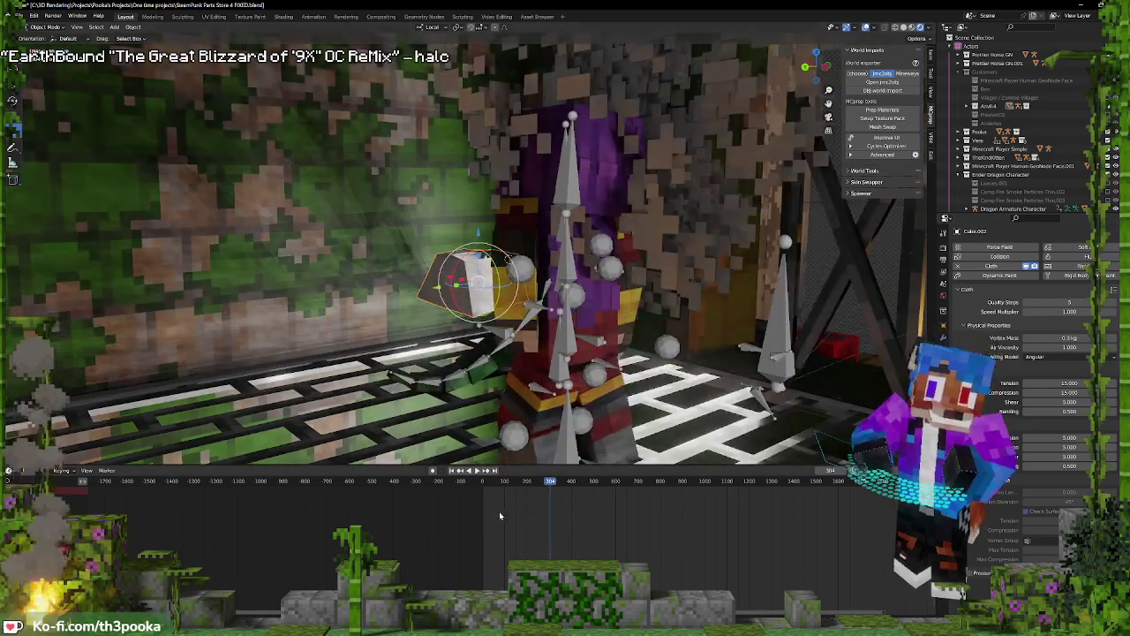
Set the timeline's playback sync to Play Every Frame and play the animation from frame 0
key(space)
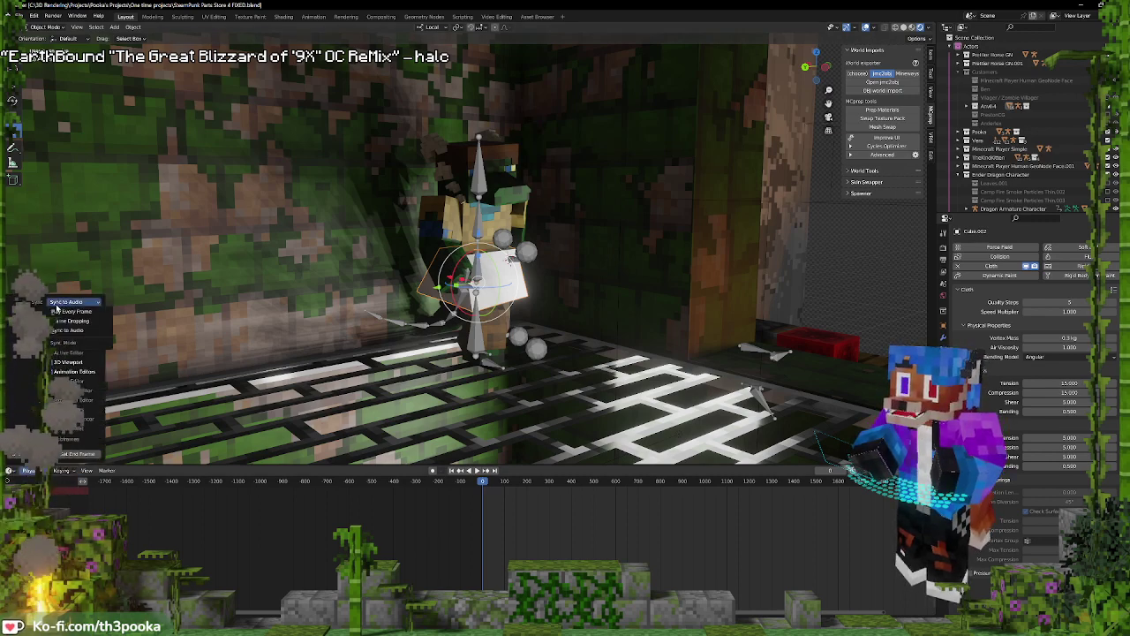
click(66, 311)
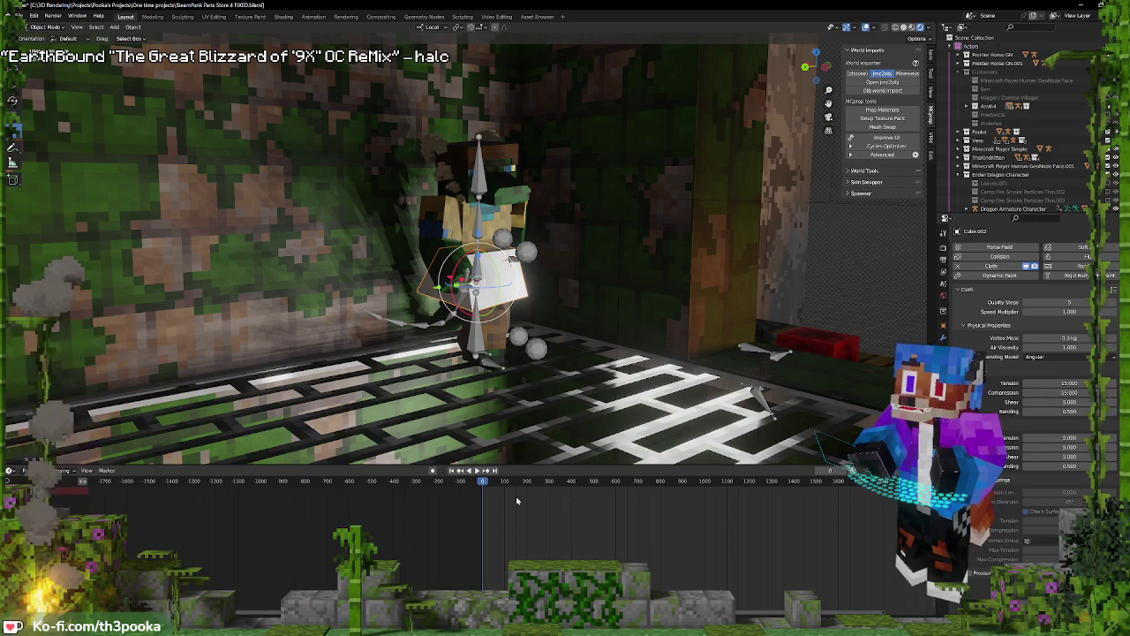
key(space)
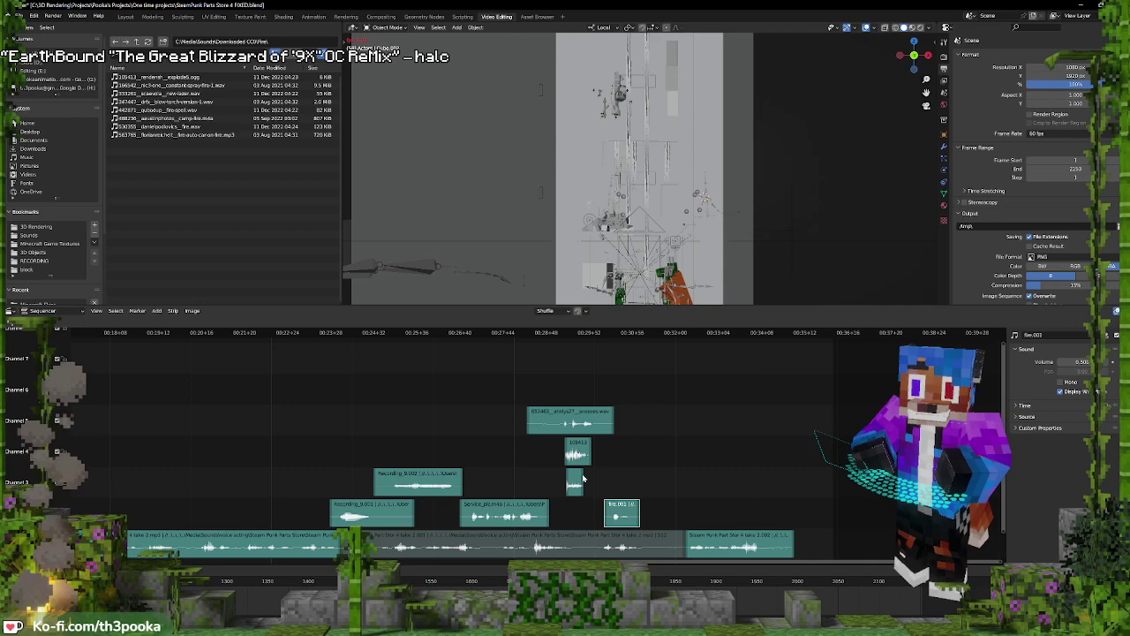
Mute the channels holding the sound strips in the video sequencer, and return to the 3D layout workspace
scroll(583, 478, down, 8)
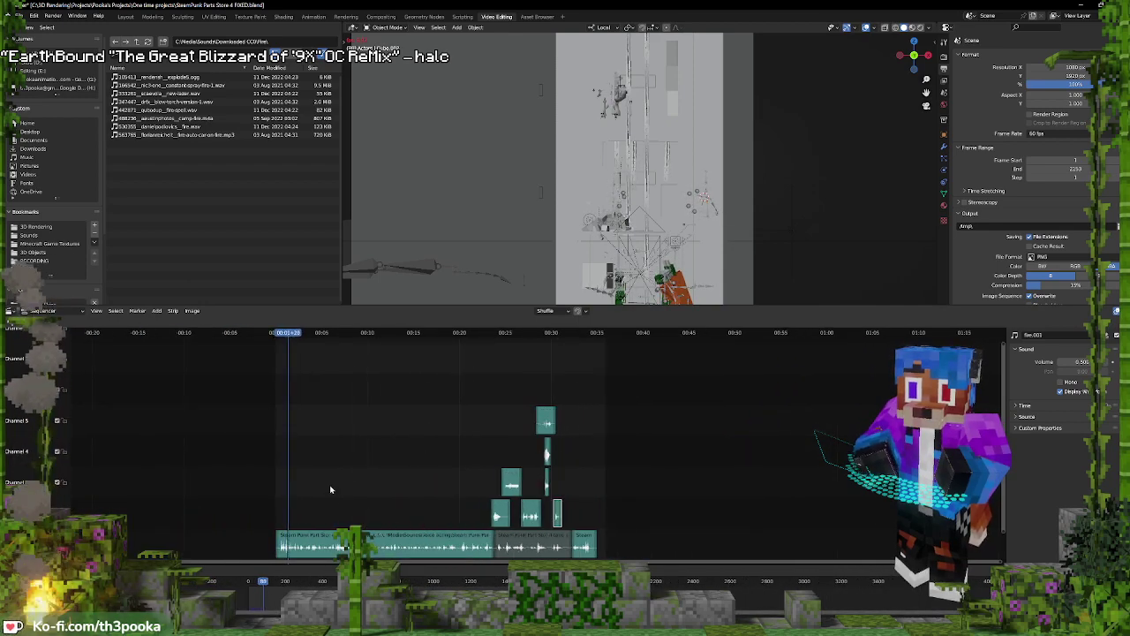
click(58, 544)
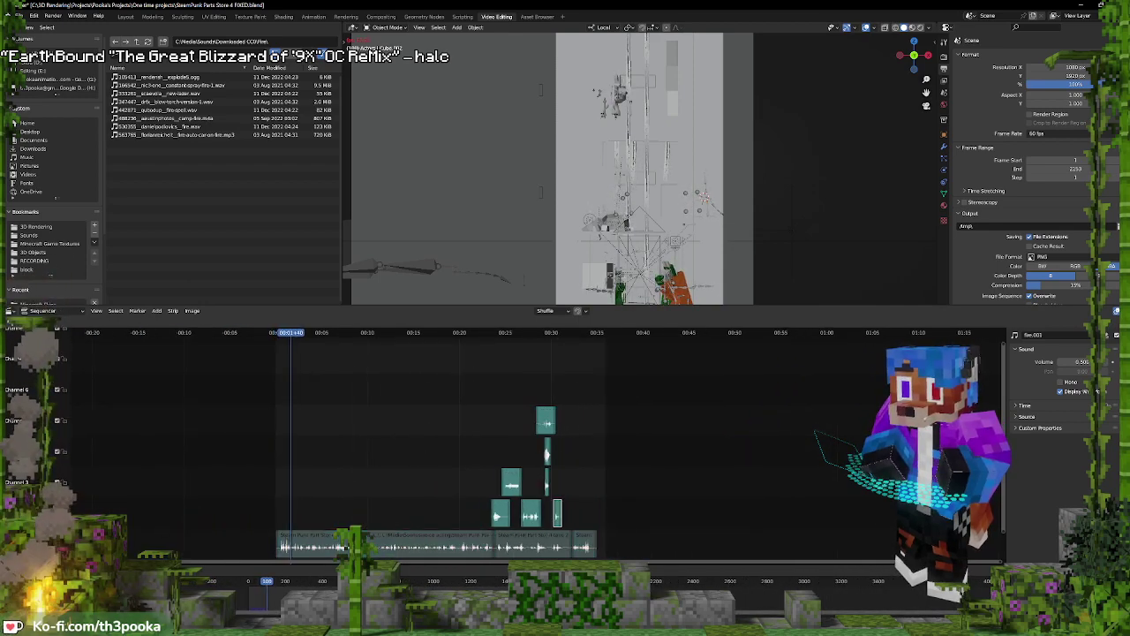
click(57, 513)
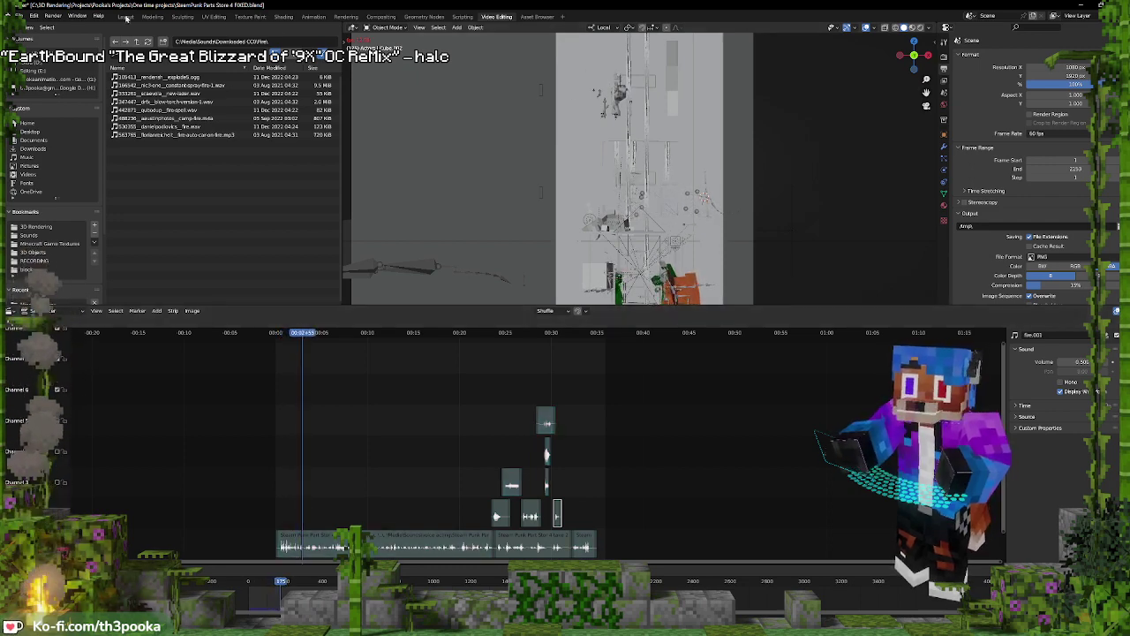
click(125, 17)
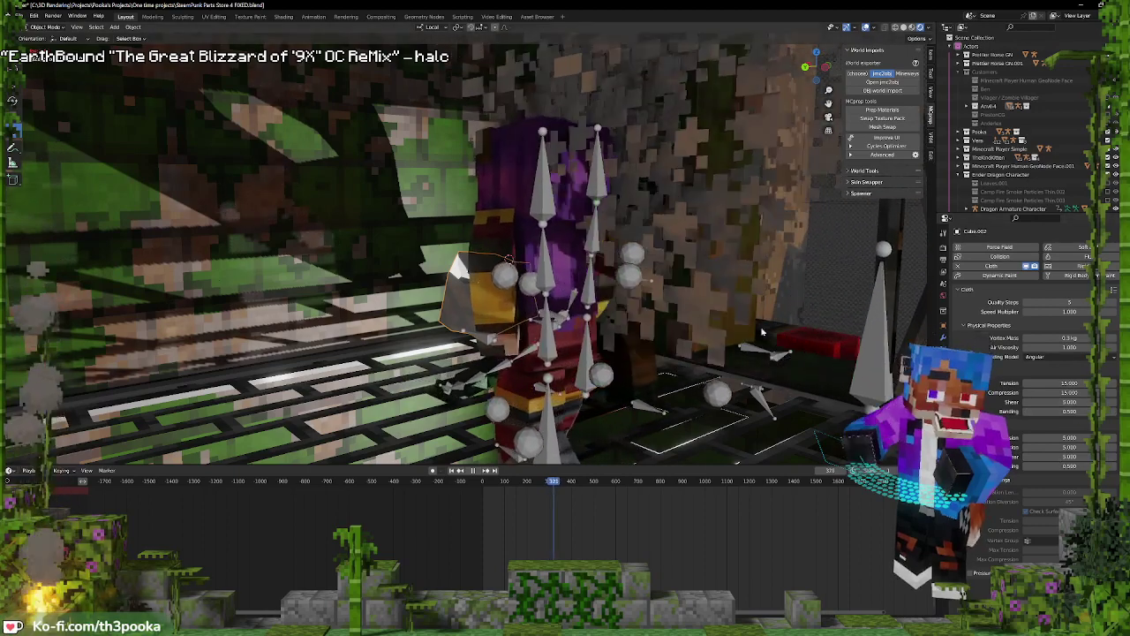
Stop the playback and set the simulation end of the skirt's cloth cache to frame 563
scroll(760, 327, down, 4)
middle_drag(732, 340, 747, 336)
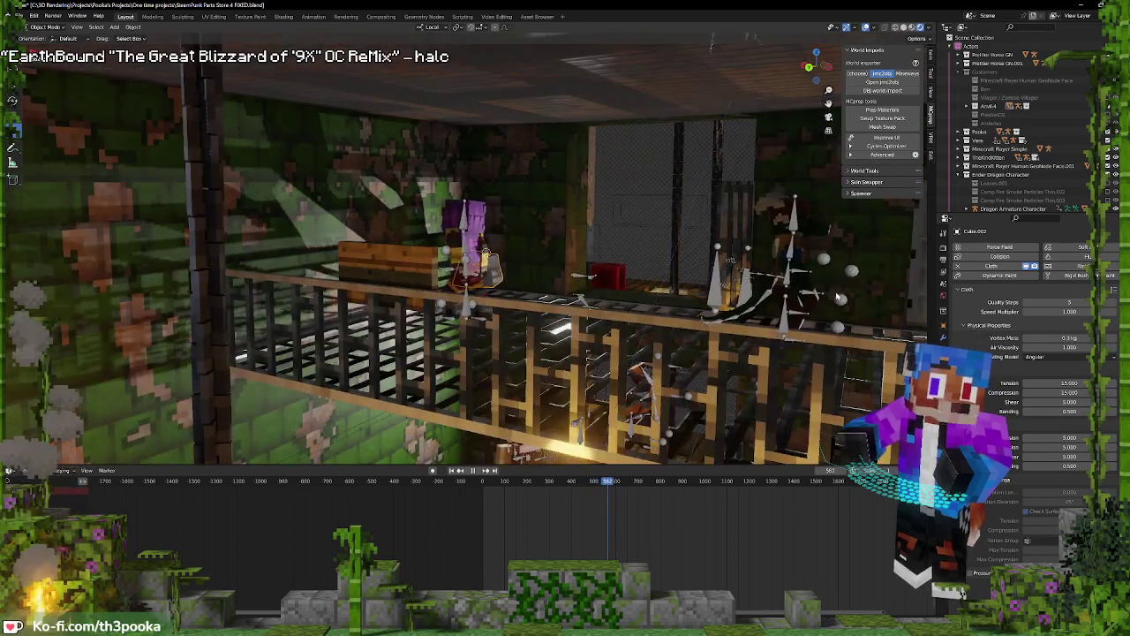
key(space)
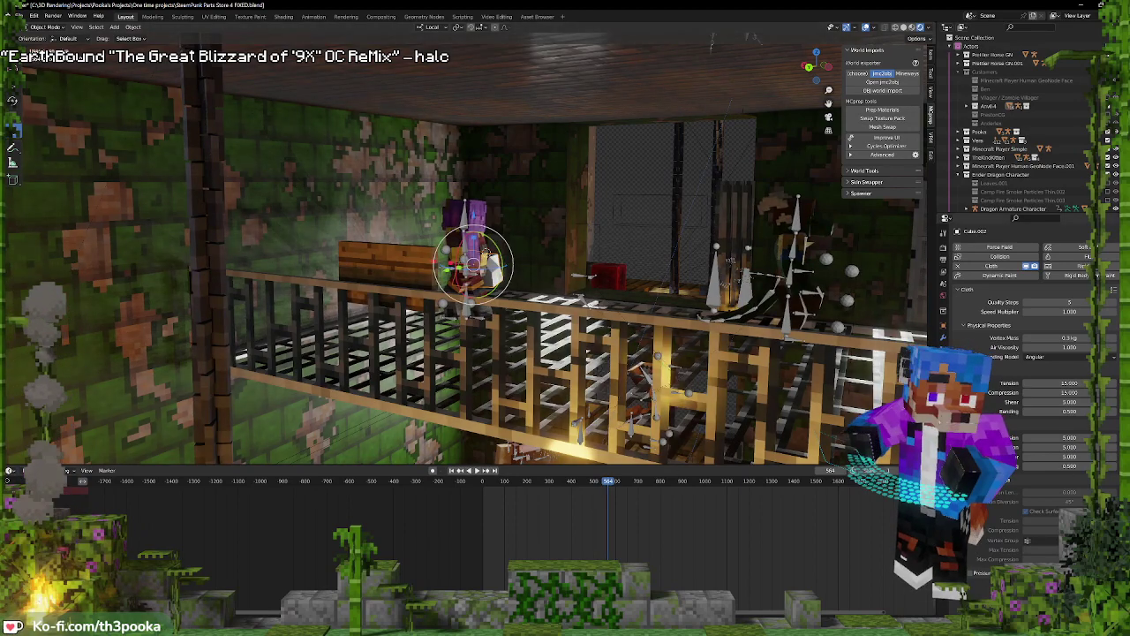
scroll(991, 529, down, 5)
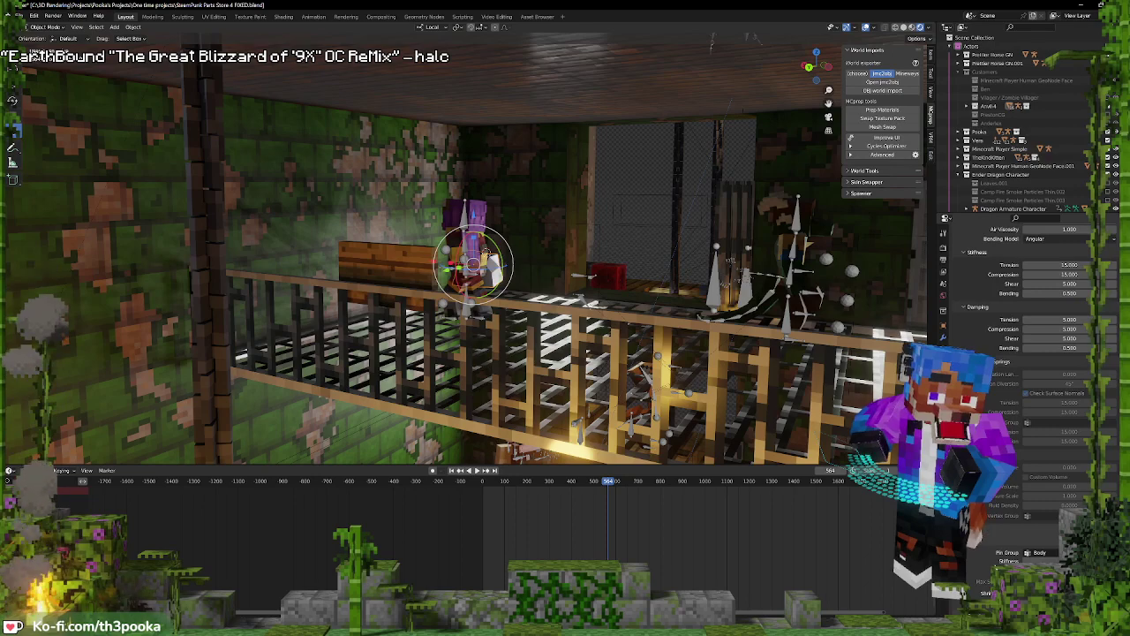
scroll(977, 536, down, 2)
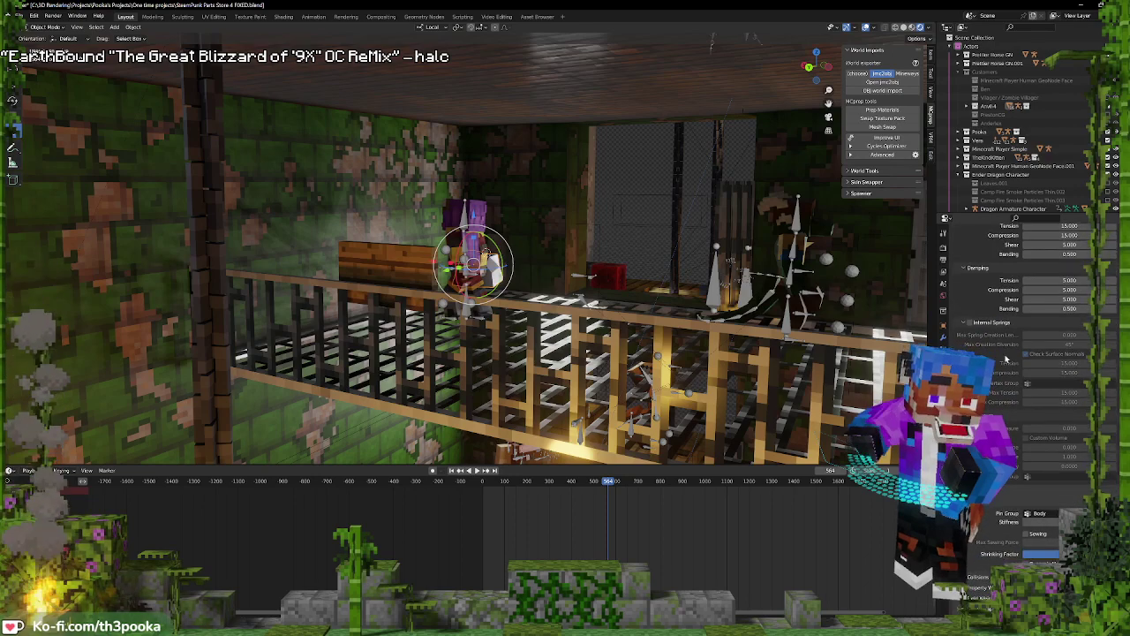
scroll(1006, 364, up, 2)
scroll(1025, 389, down, 5)
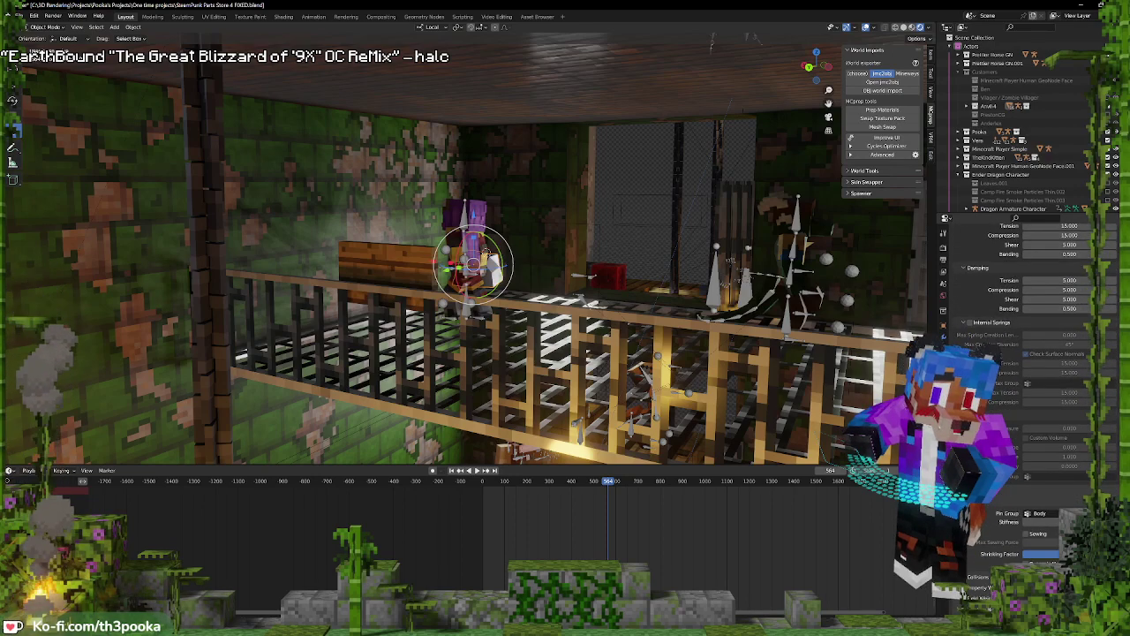
click(1060, 483)
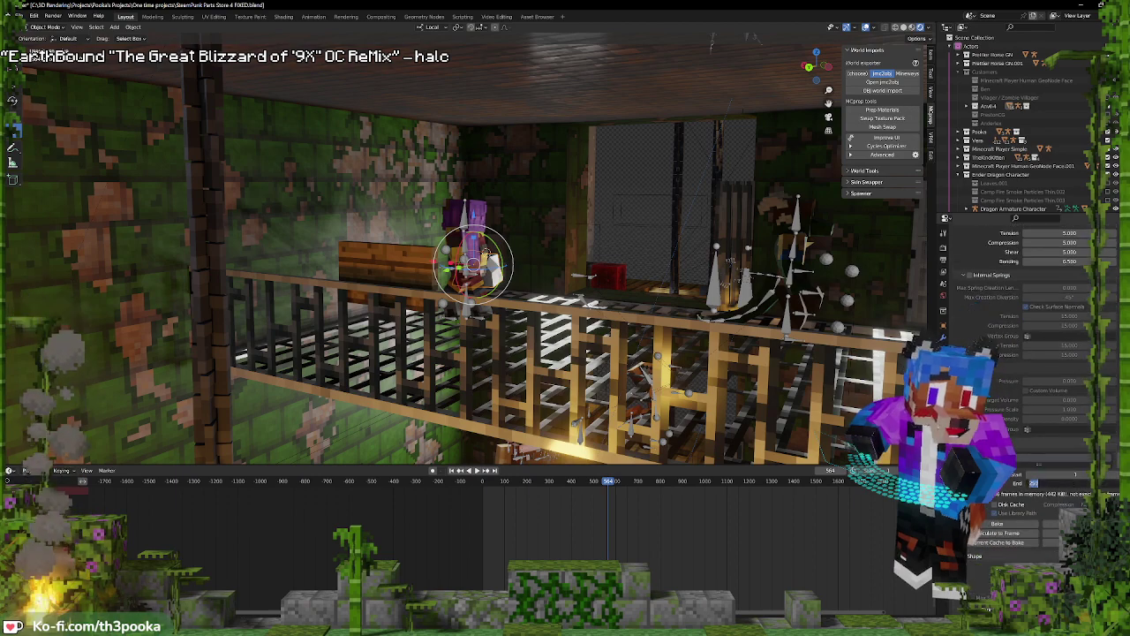
text(563)
key(Return)
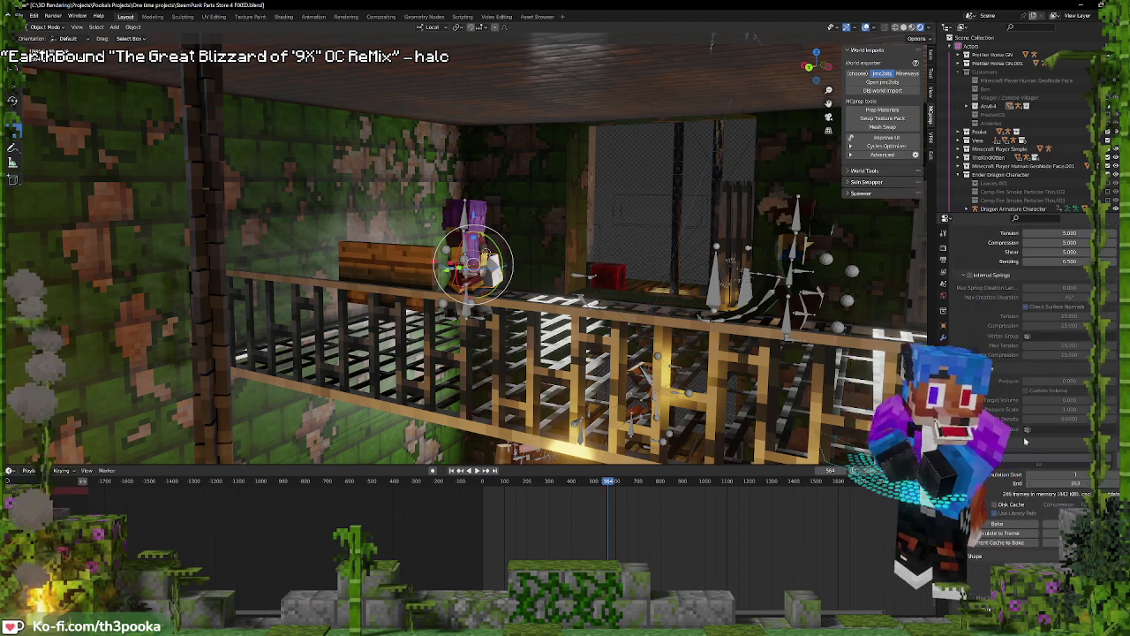
Play the animation from its start, stop it, and bake the skirt's cloth cache
click(525, 527)
key(space)
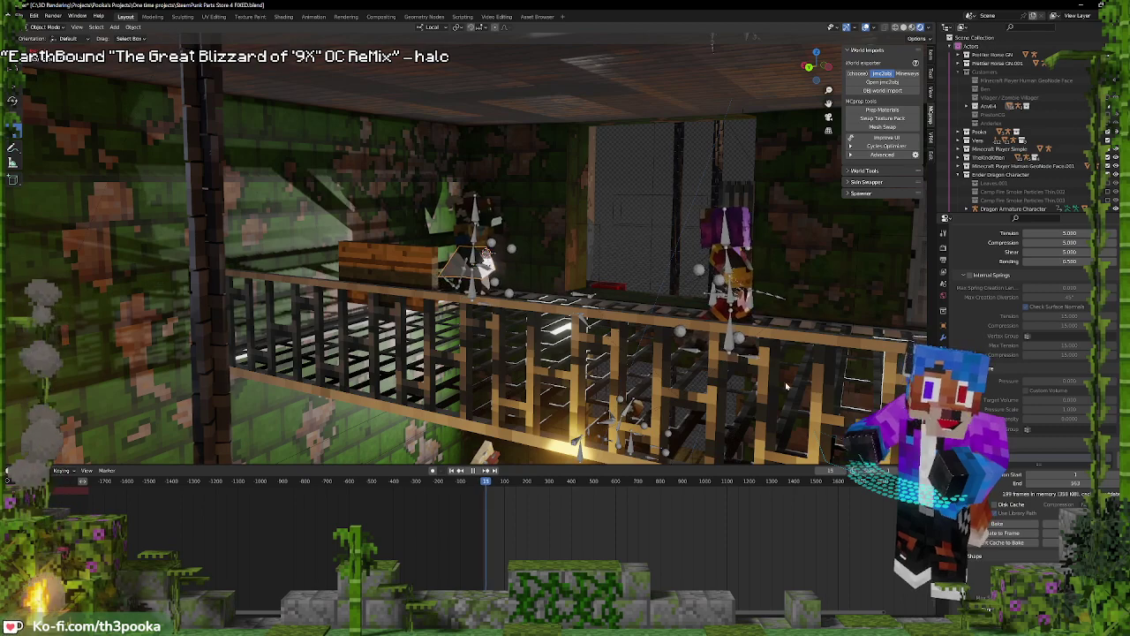
key(space)
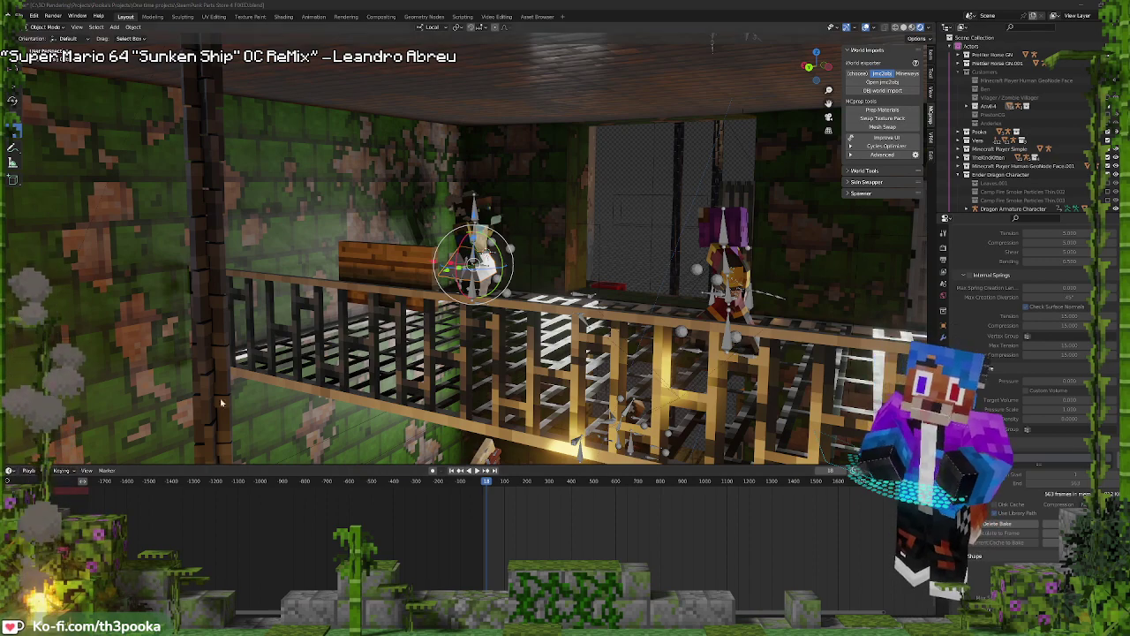
Set the timeline's playback sync to Sync to Audio and play the animation from frame 0 to review the baked skirt
drag(491, 499, 473, 497)
click(29, 469)
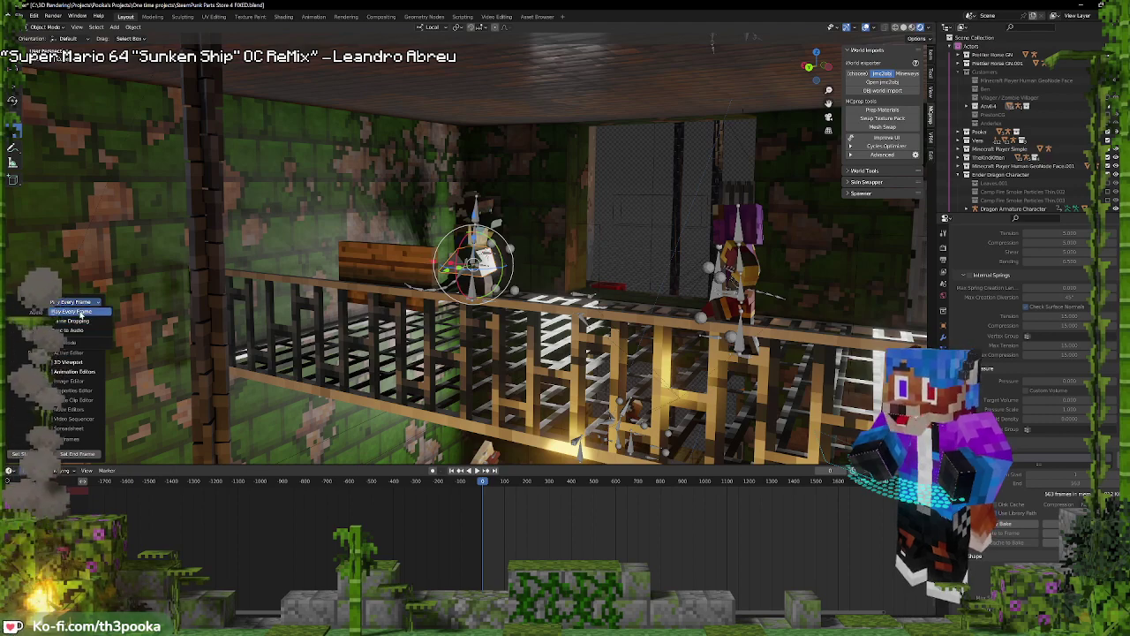
click(78, 330)
key(space)
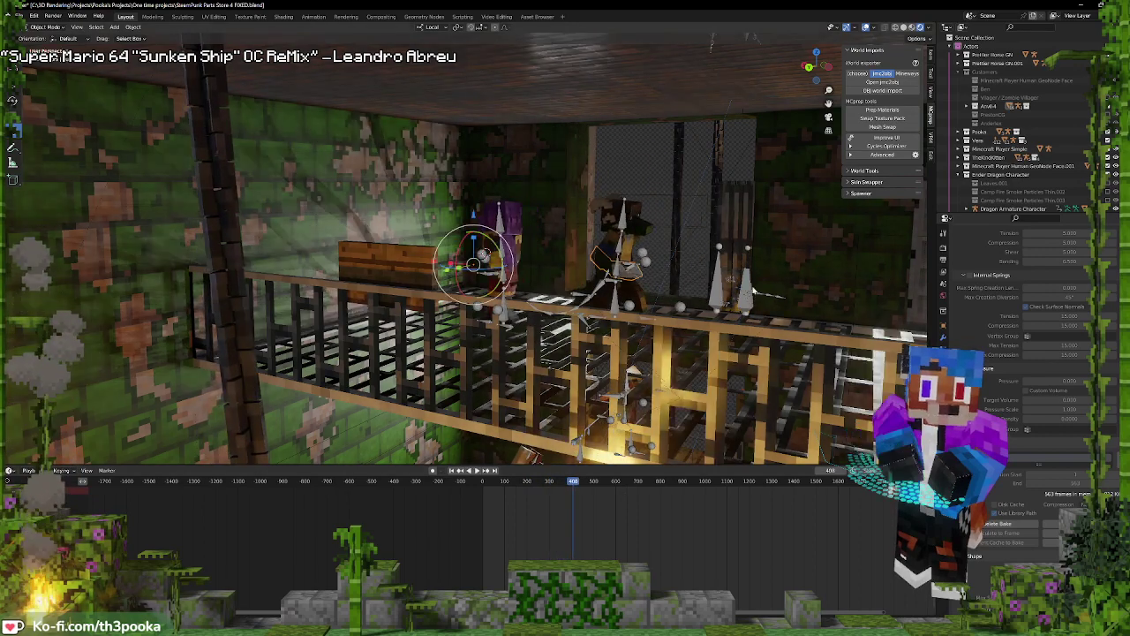
middle_drag(753, 290, 617, 280)
key(space)
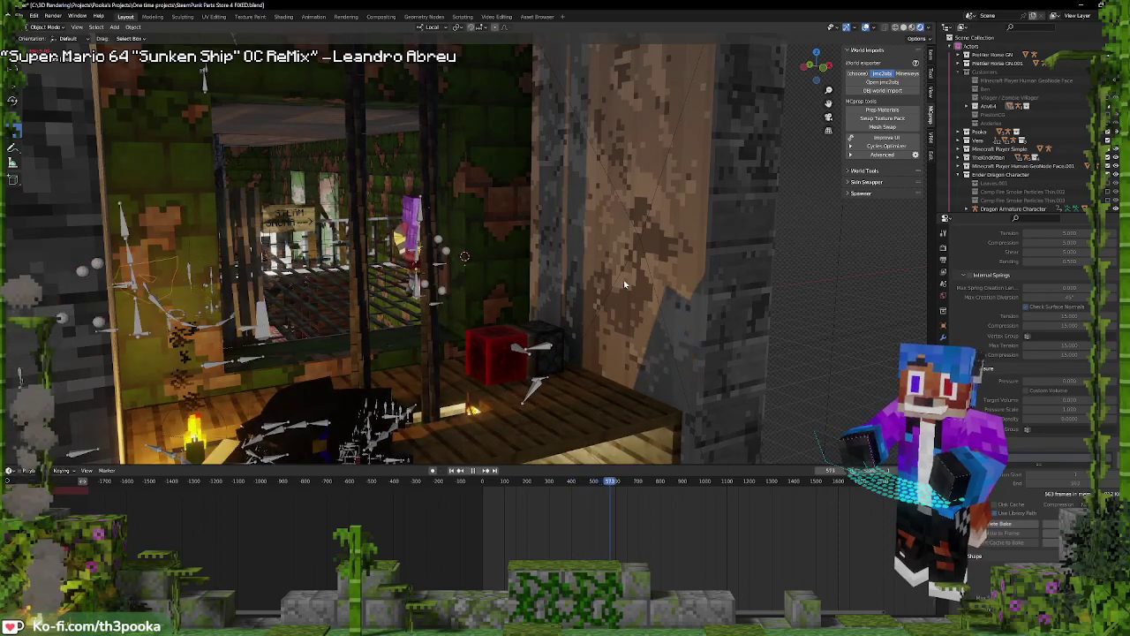
key(space)
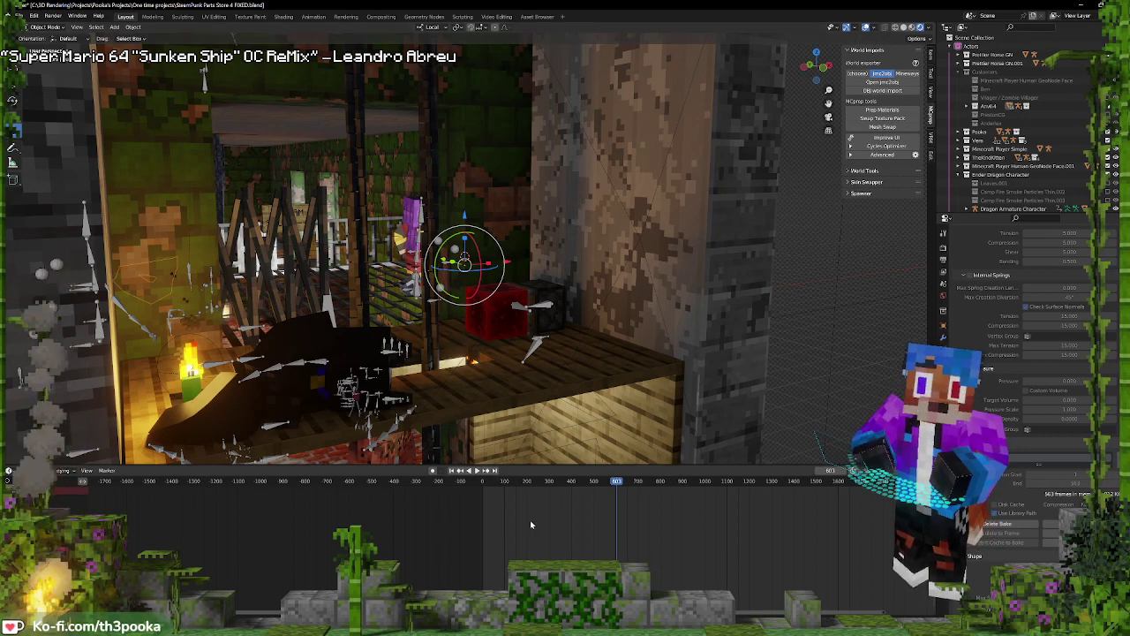
Return to frame 0 and inspect the skirted character and the purple-haired character in the upper room, selecting their rigs
key(KP_0)
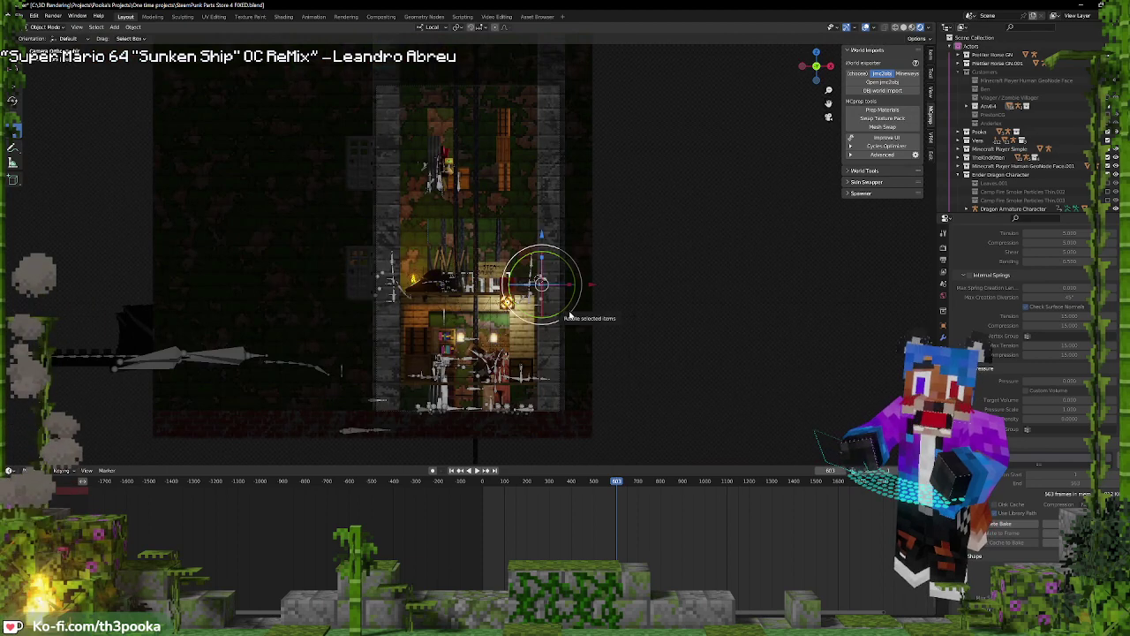
drag(576, 540, 483, 537)
middle_drag(452, 272, 618, 273)
scroll(606, 302, up, 2)
middle_drag(596, 328, 571, 330)
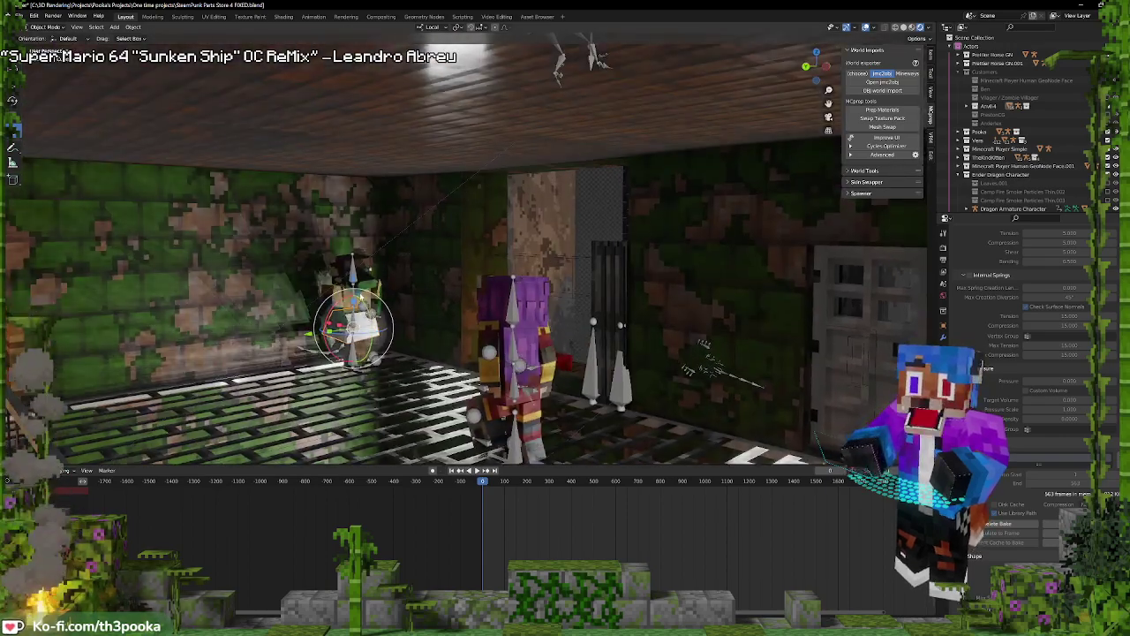
click(354, 297)
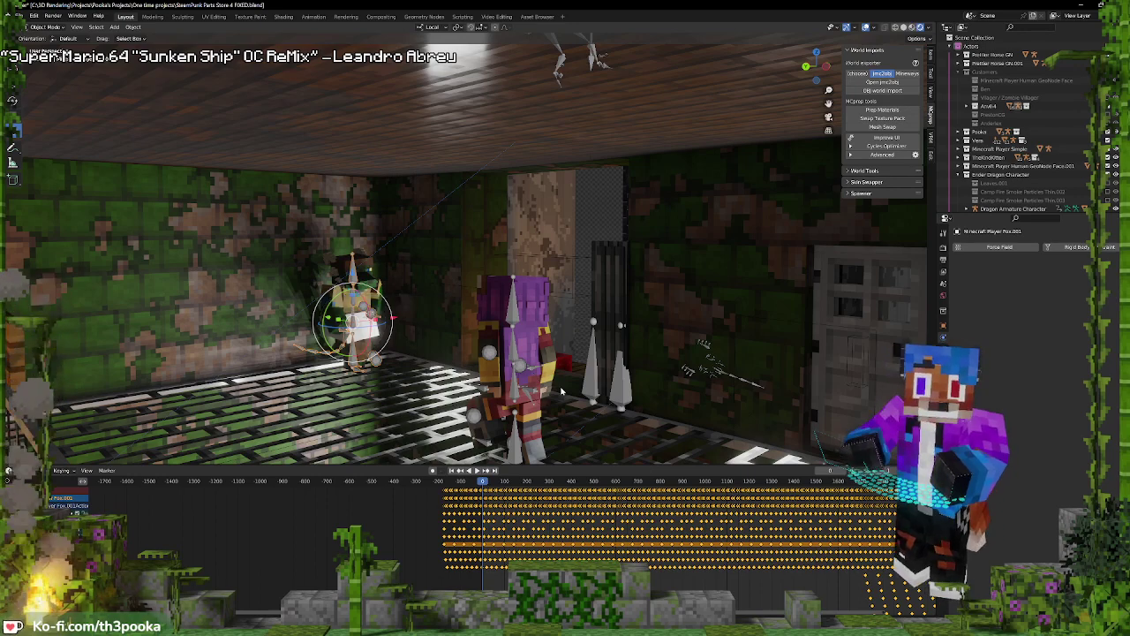
click(517, 393)
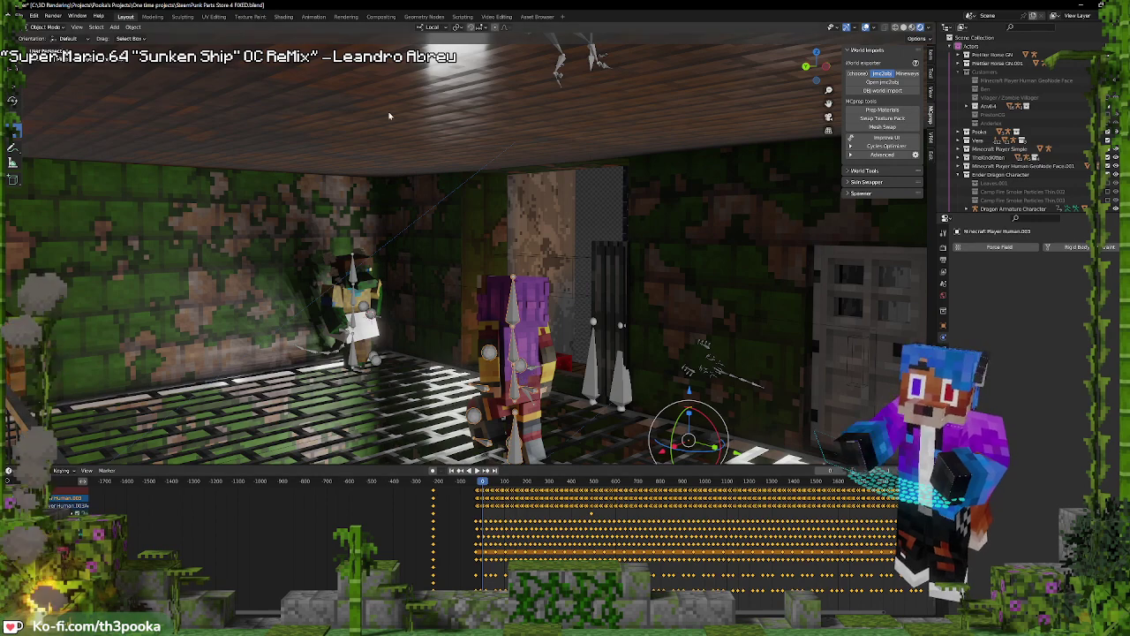
middle_drag(559, 314, 509, 327)
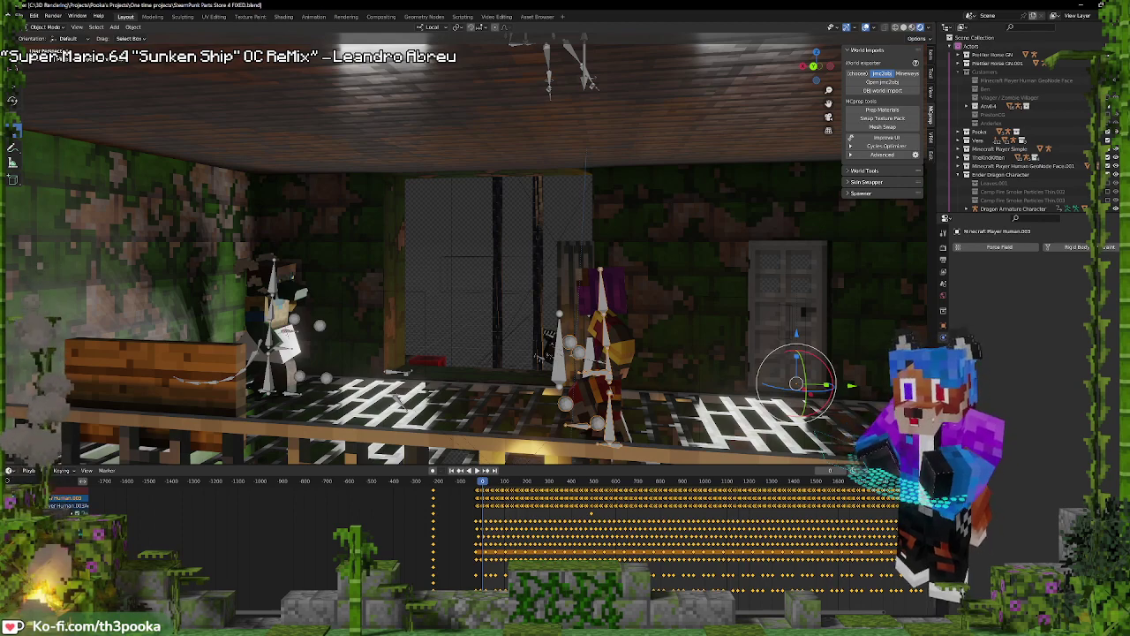
Switch to the new Blender window, dismiss the splash screen and delete the default cube
mouse_move(442, 631)
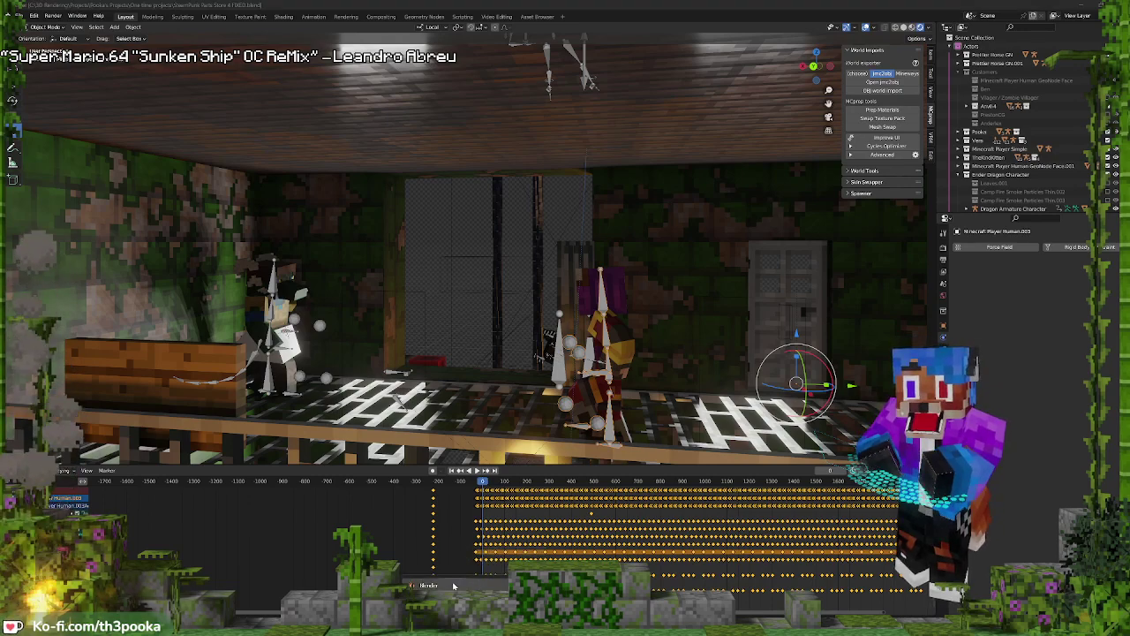
click(453, 586)
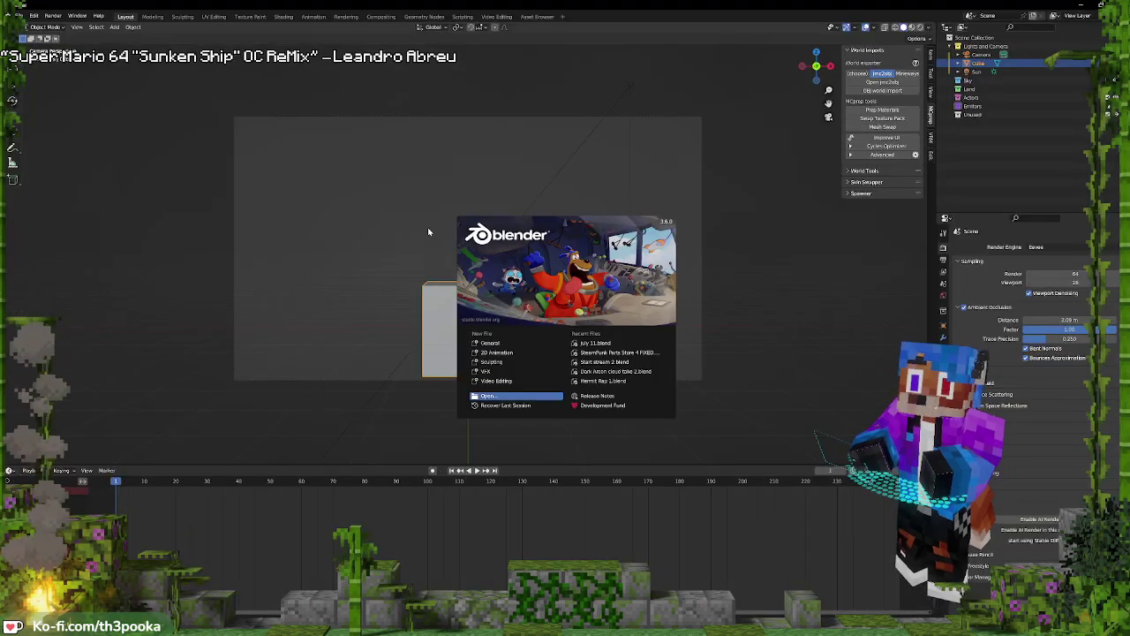
click(428, 231)
key(Delete)
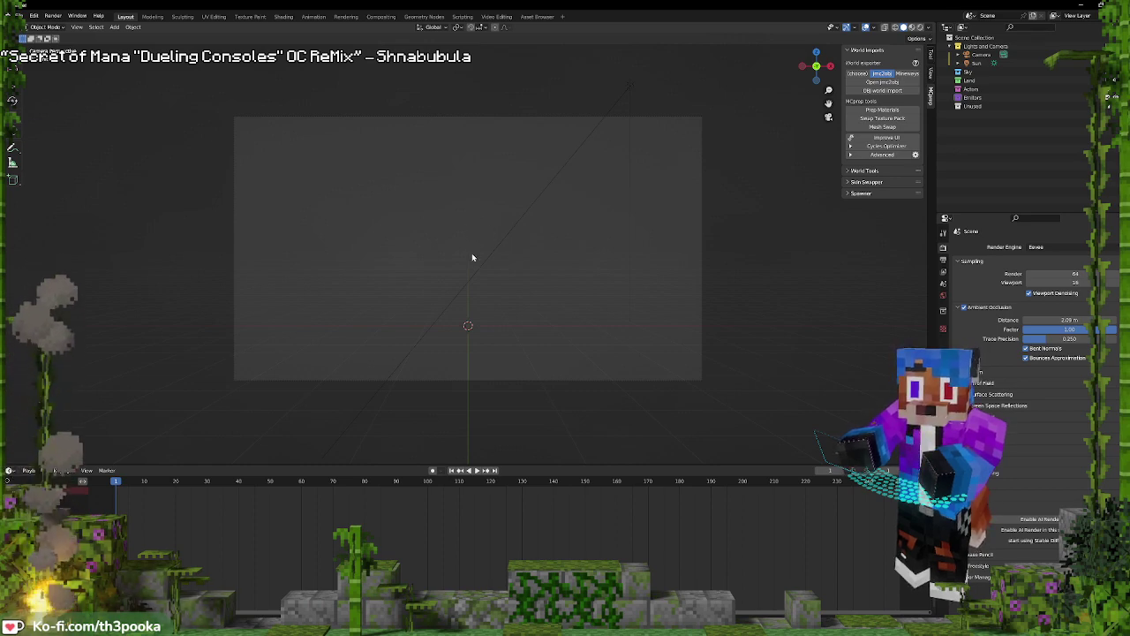
Create a new collection inside the Actors collection and name it Corny Person
click(962, 90)
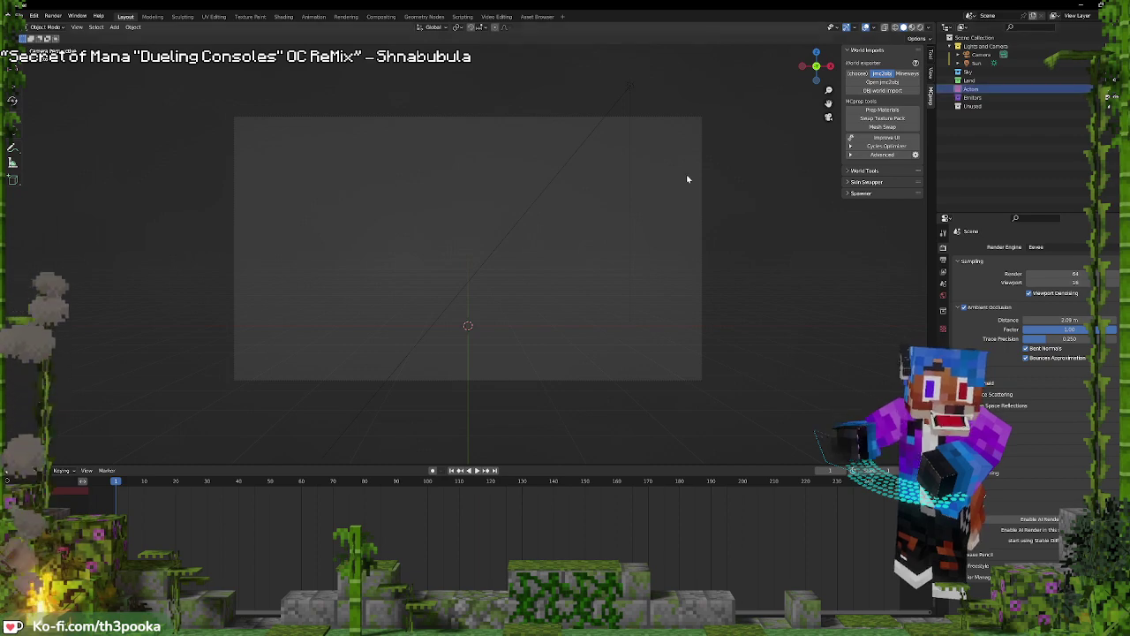
right_click(938, 89)
click(938, 89)
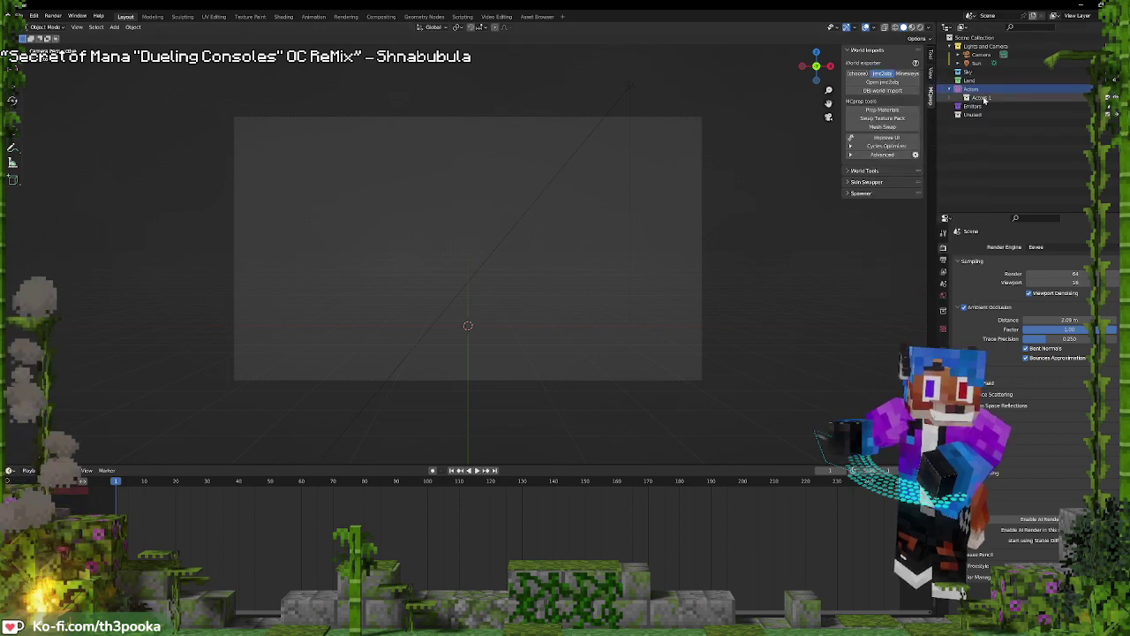
double_click(979, 97)
text(Cam)
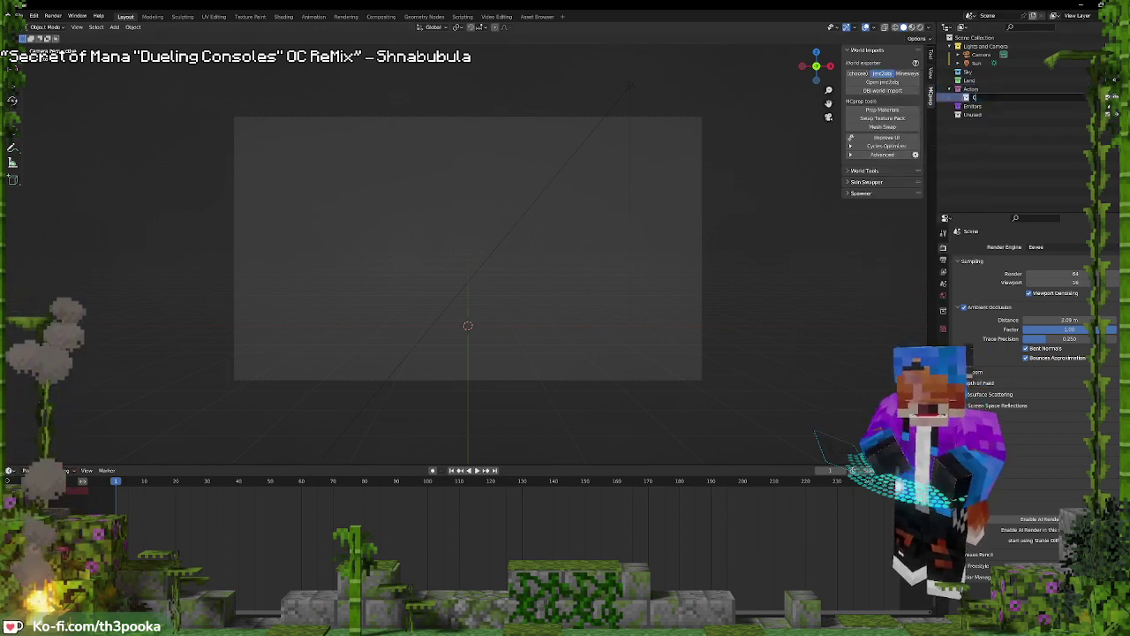
text(y Perso)
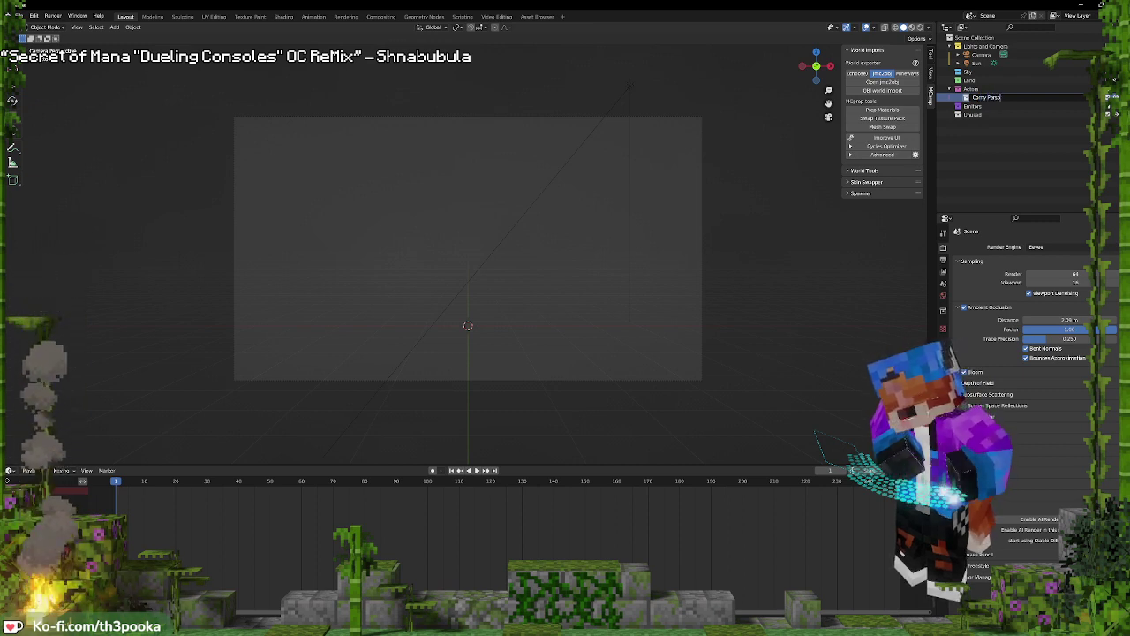
text(n)
key(Return)
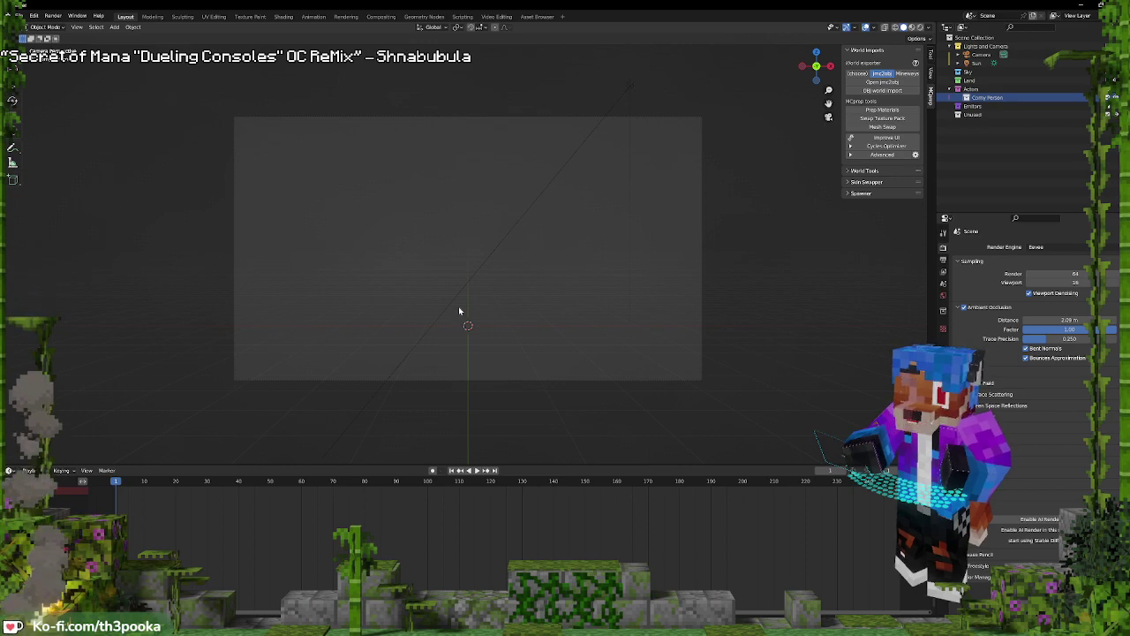
Add a cube mesh to the Corny Person collection and activate the Transform tool
key(shift+a)
click(498, 299)
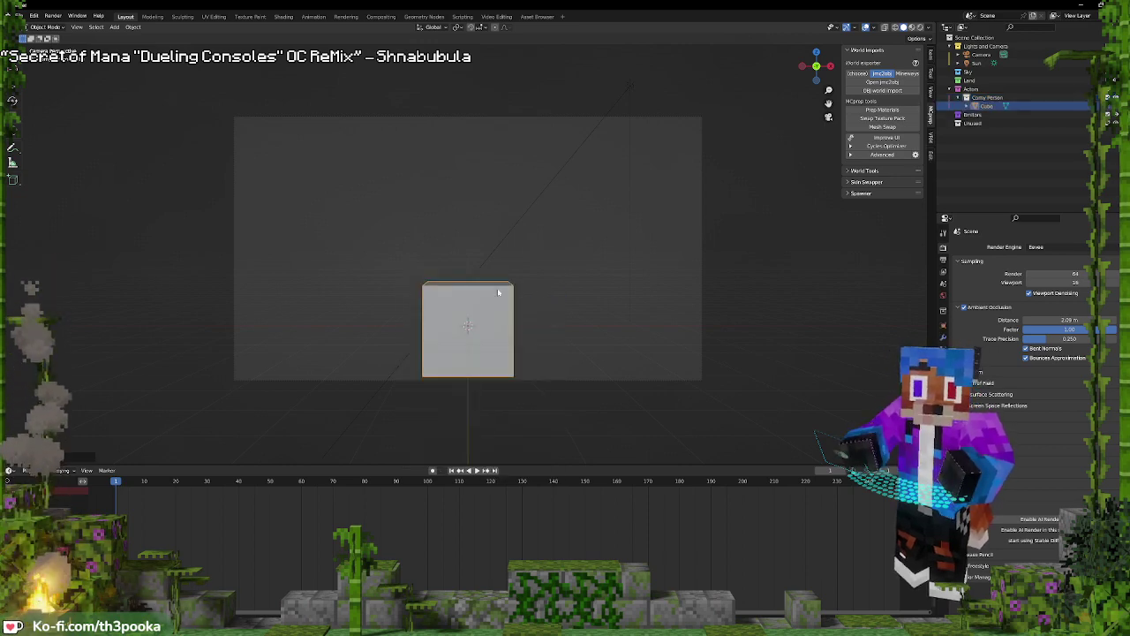
click(14, 129)
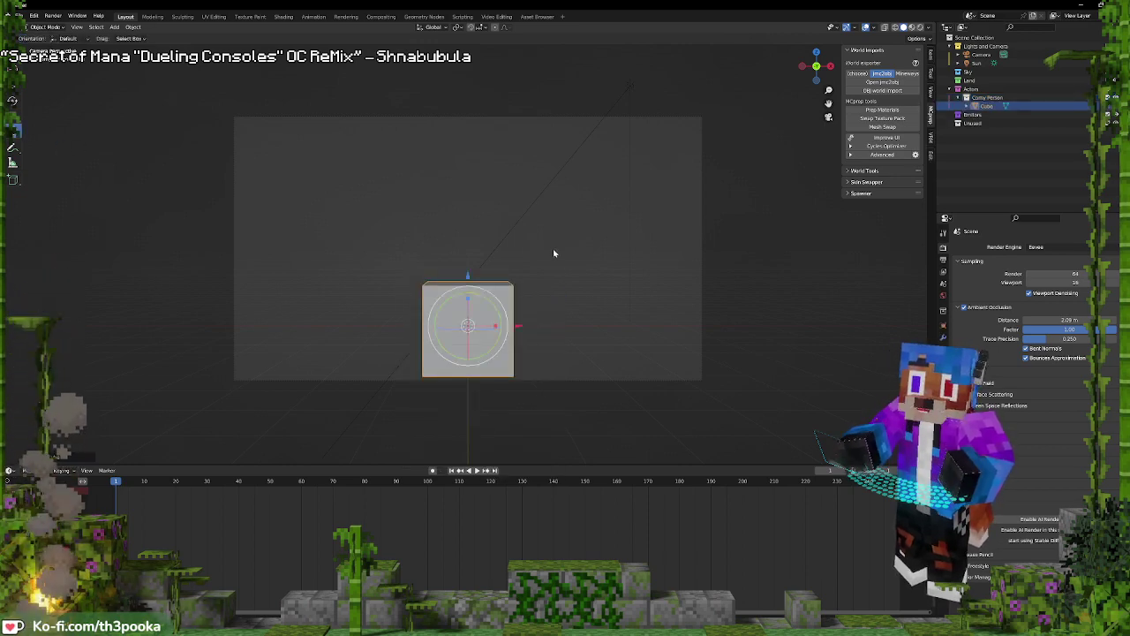
Enter Edit Mode on the new cube and activate the Transform tool for its mesh
key(Tab)
key(KP_Decimal)
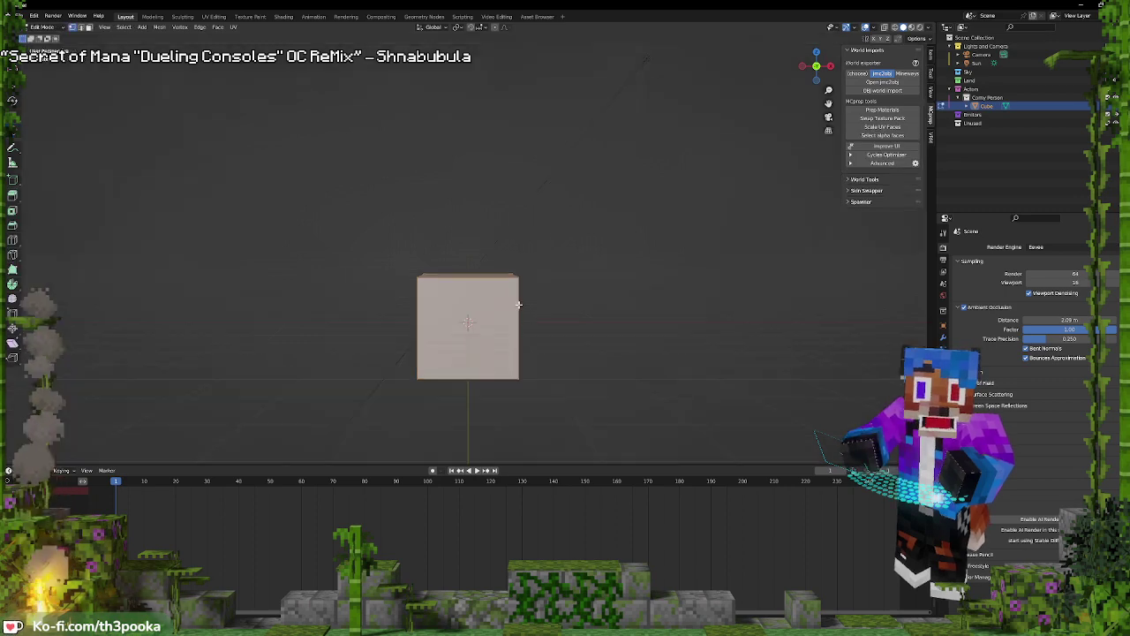
middle_drag(618, 247, 537, 245)
scroll(535, 232, down, 9)
scroll(540, 244, up, 2)
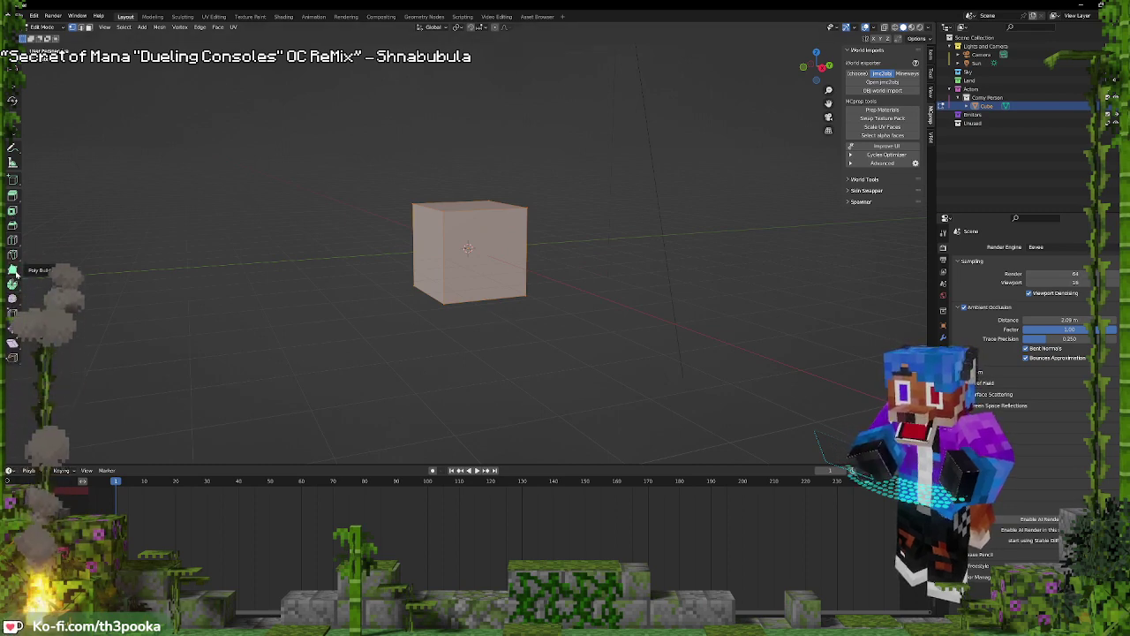
click(13, 131)
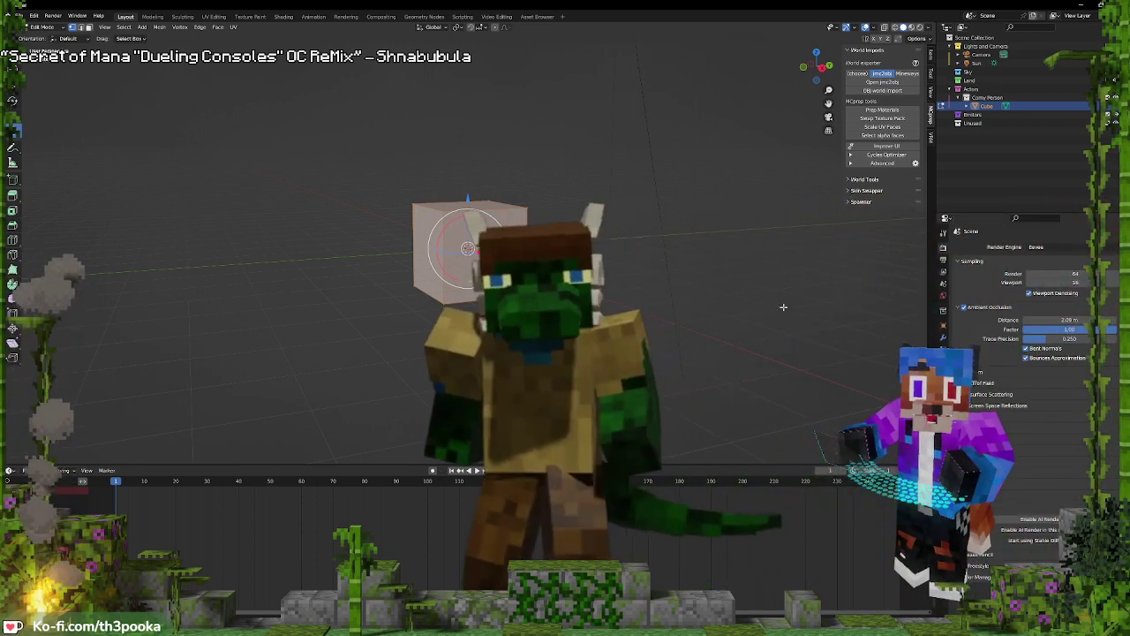
Create a new geometry node tree for the cube and insert a Subdivide Mesh node between Group Input and Group Output
click(424, 17)
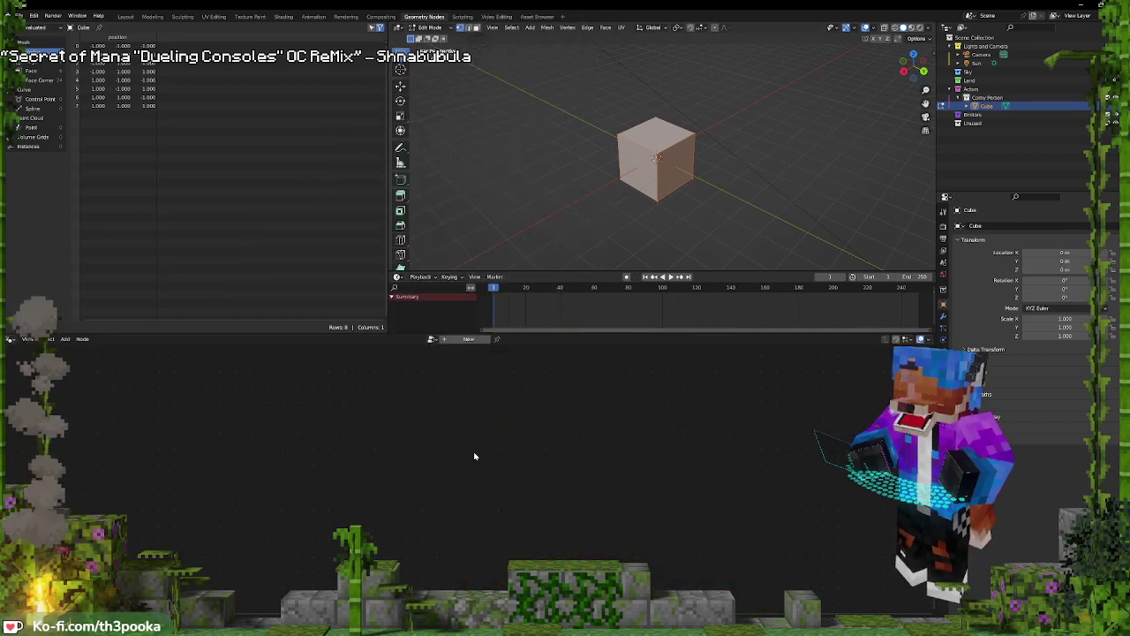
click(468, 339)
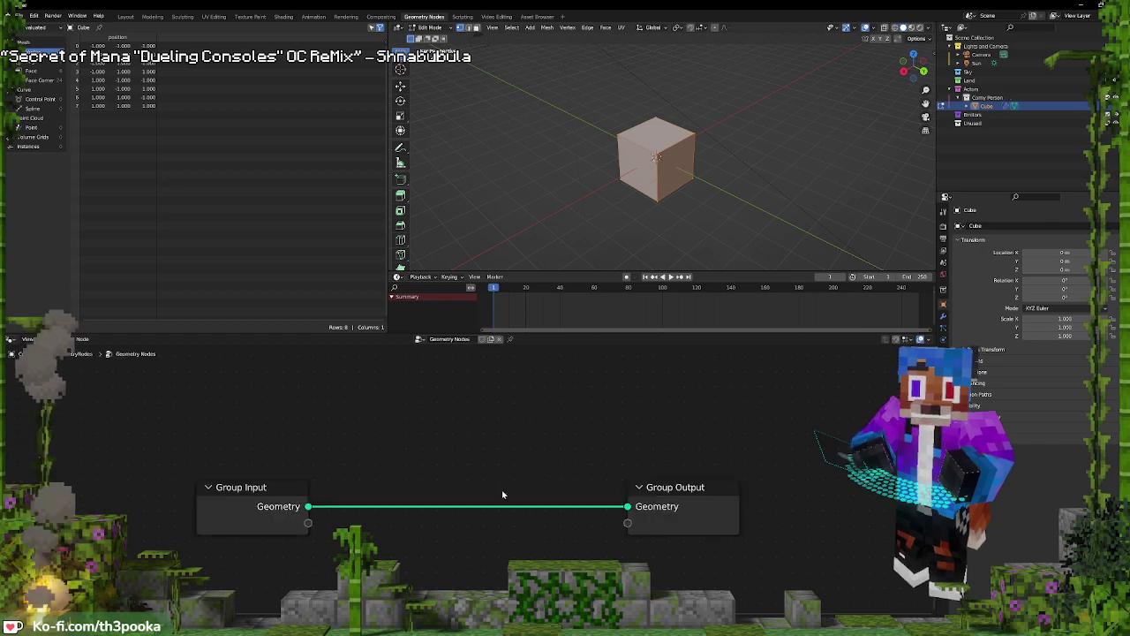
key(shift+a)
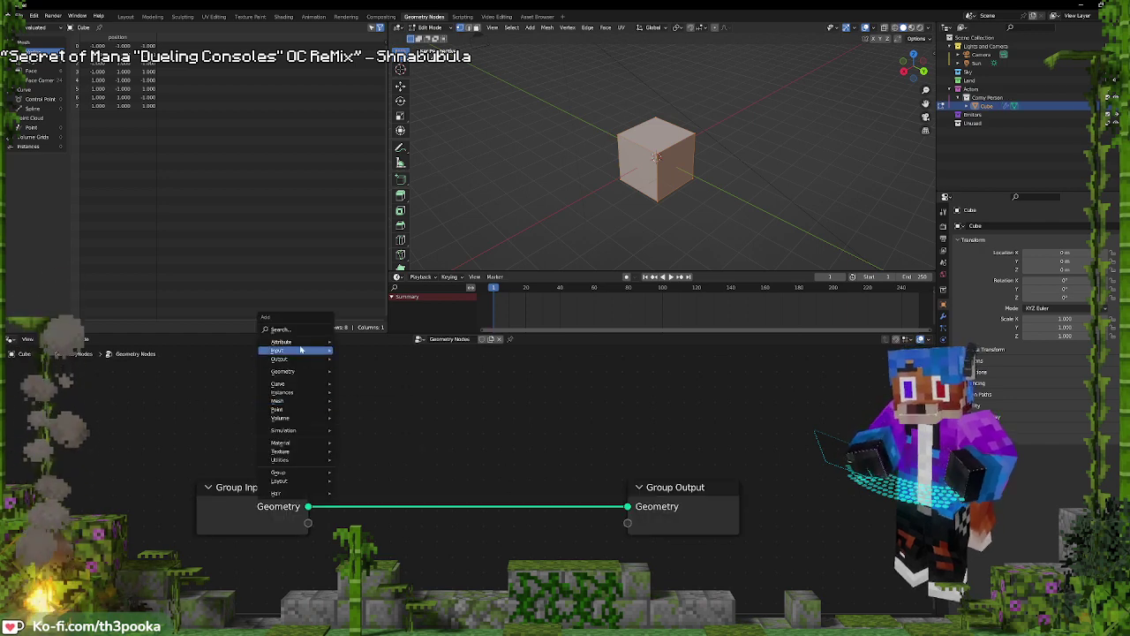
click(287, 328)
text(subdiv)
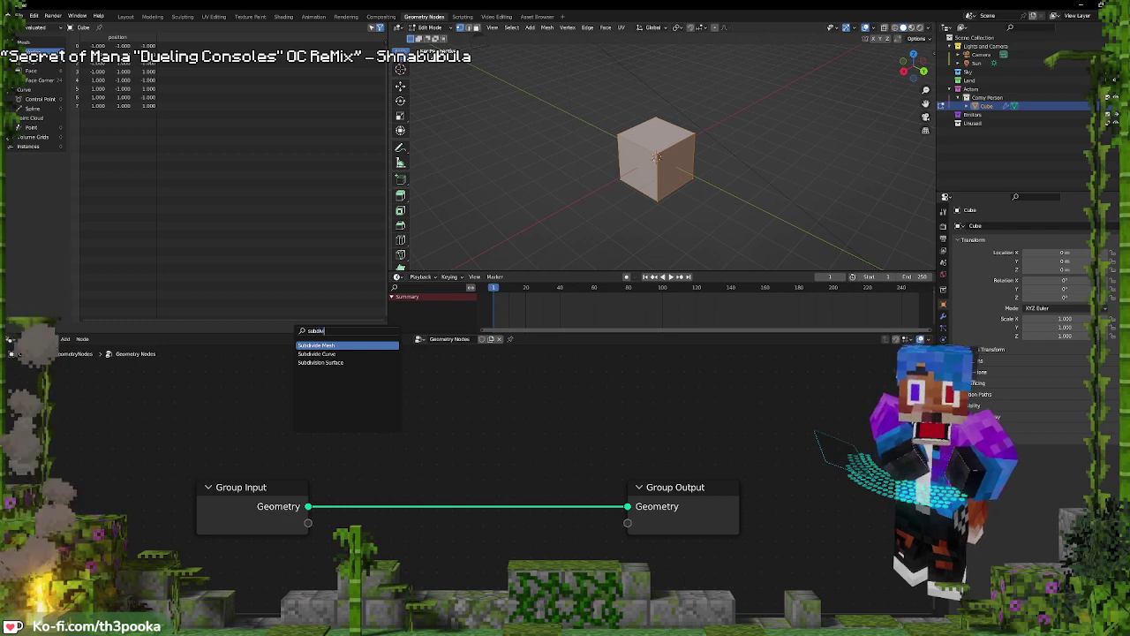
key(Return)
click(411, 481)
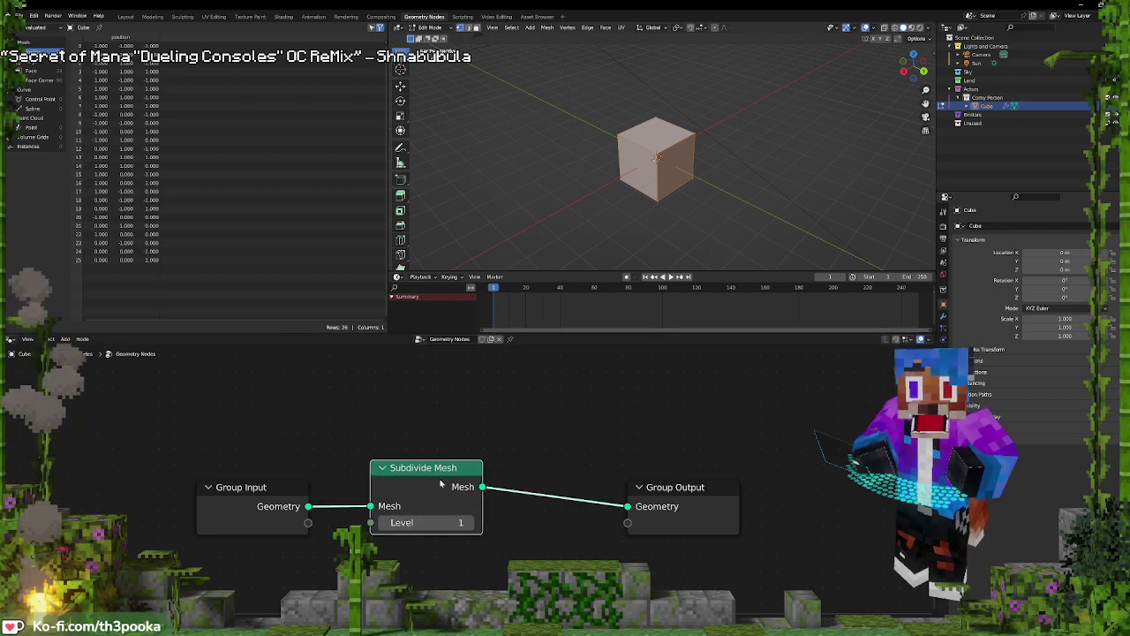
Insert an Extrude Mesh node between Subdivide Mesh and Group Output
key(shift+a)
click(329, 388)
text(textu)
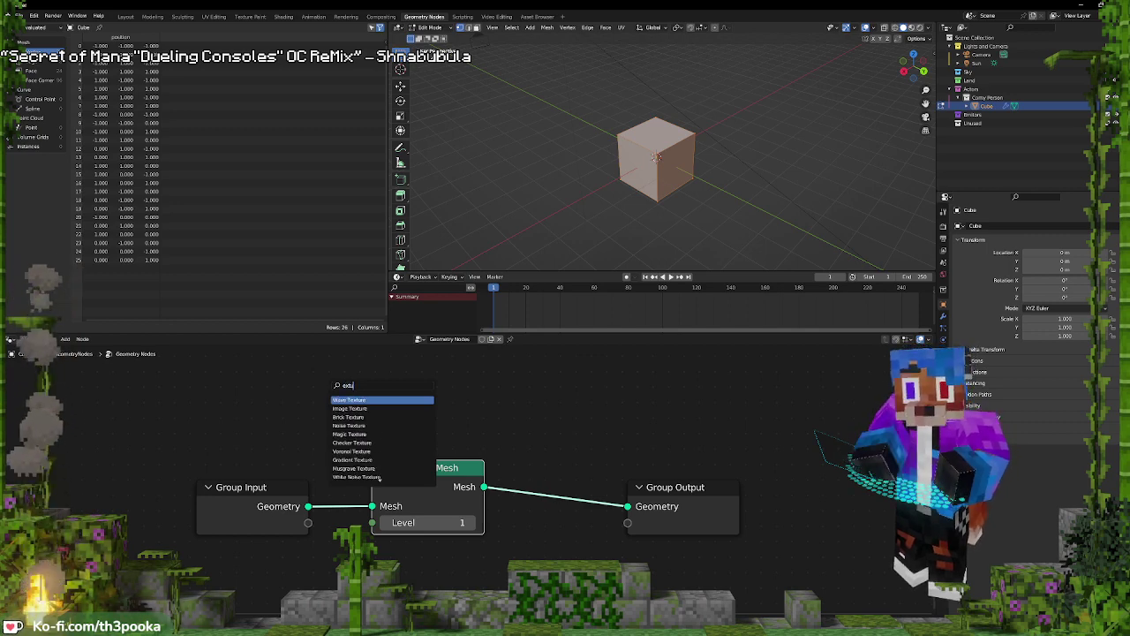
key(BackSpace)
key(Return)
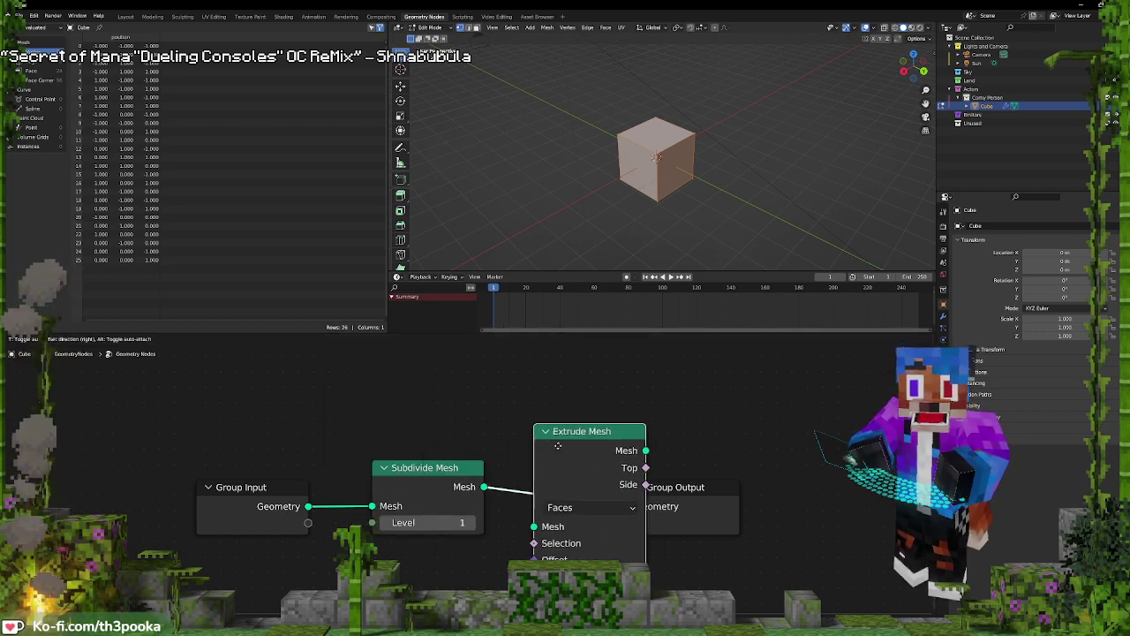
click(560, 439)
Insert a Scale Elements node between Extrude Mesh and Group Output, and connect Extrude Mesh's Top output to its Selection input
middle_drag(786, 459, 707, 429)
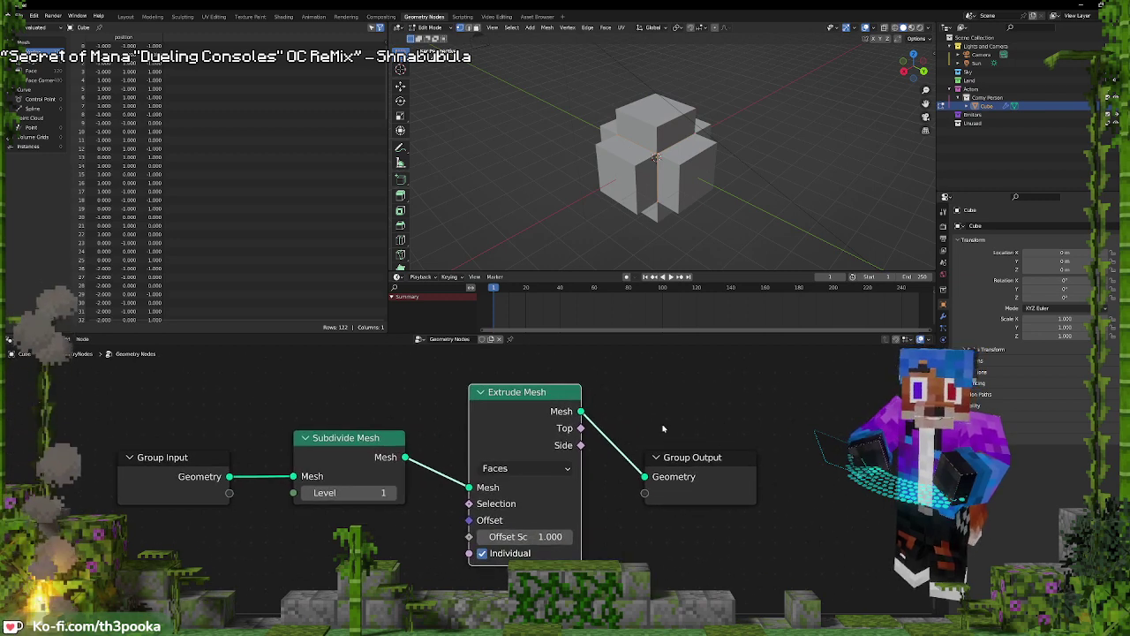
middle_drag(695, 418, 686, 420)
drag(676, 459, 815, 432)
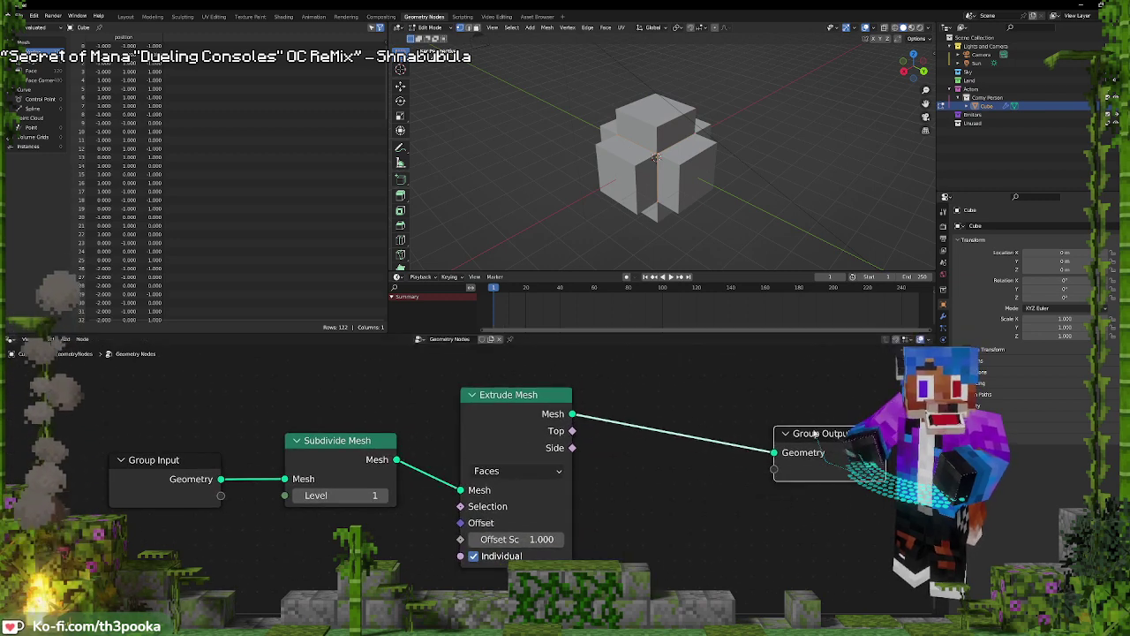
key(shift+a)
click(605, 399)
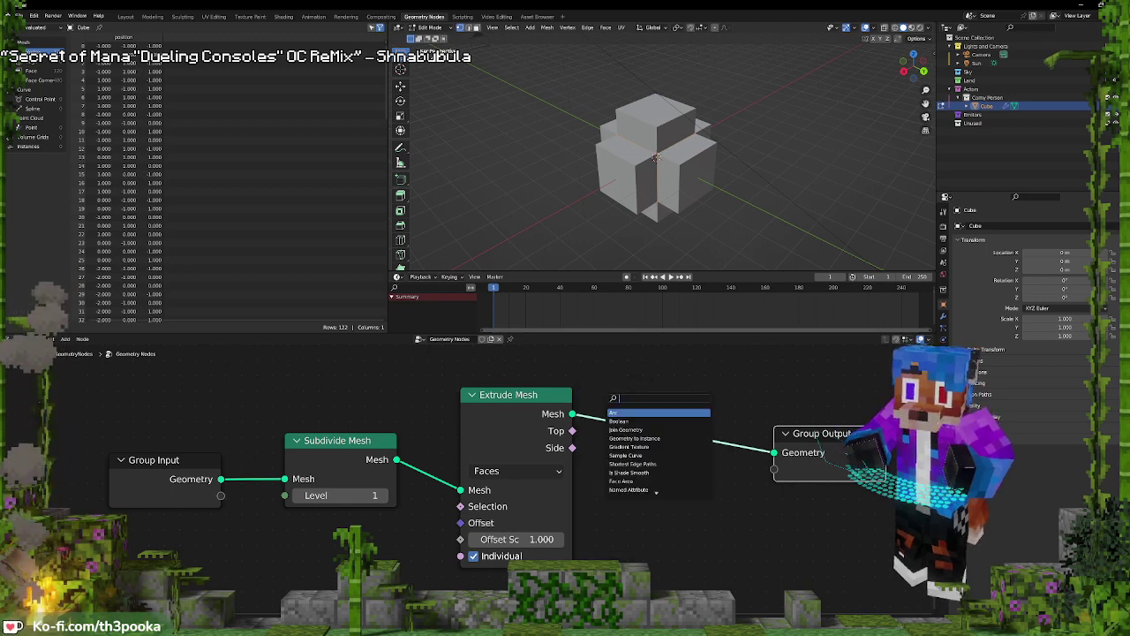
text(scale)
key(Down)
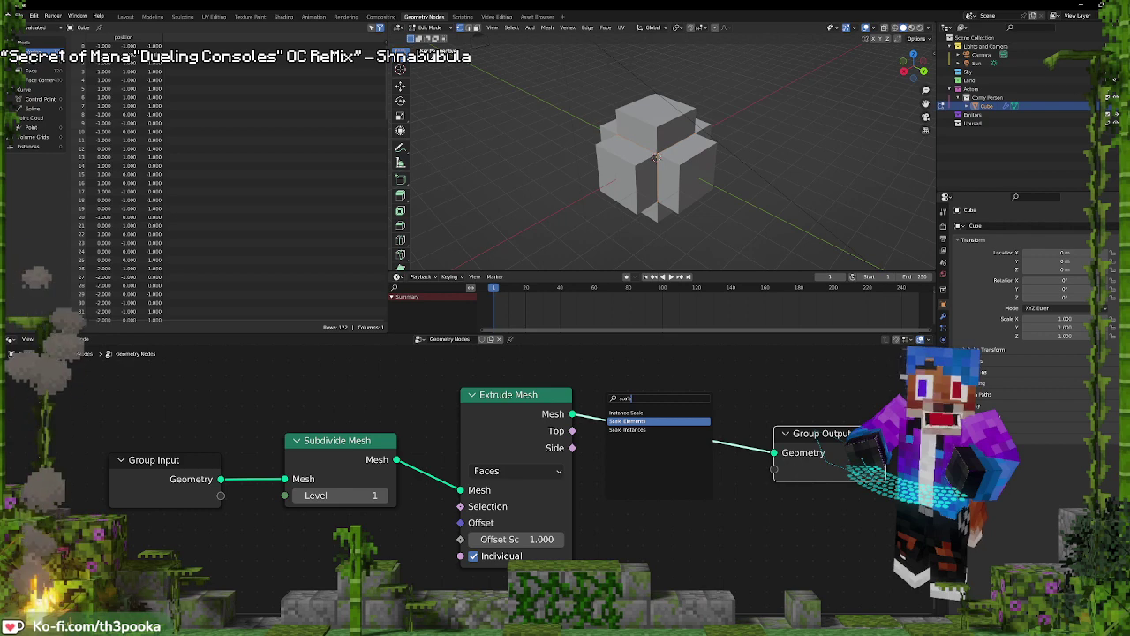
key(Return)
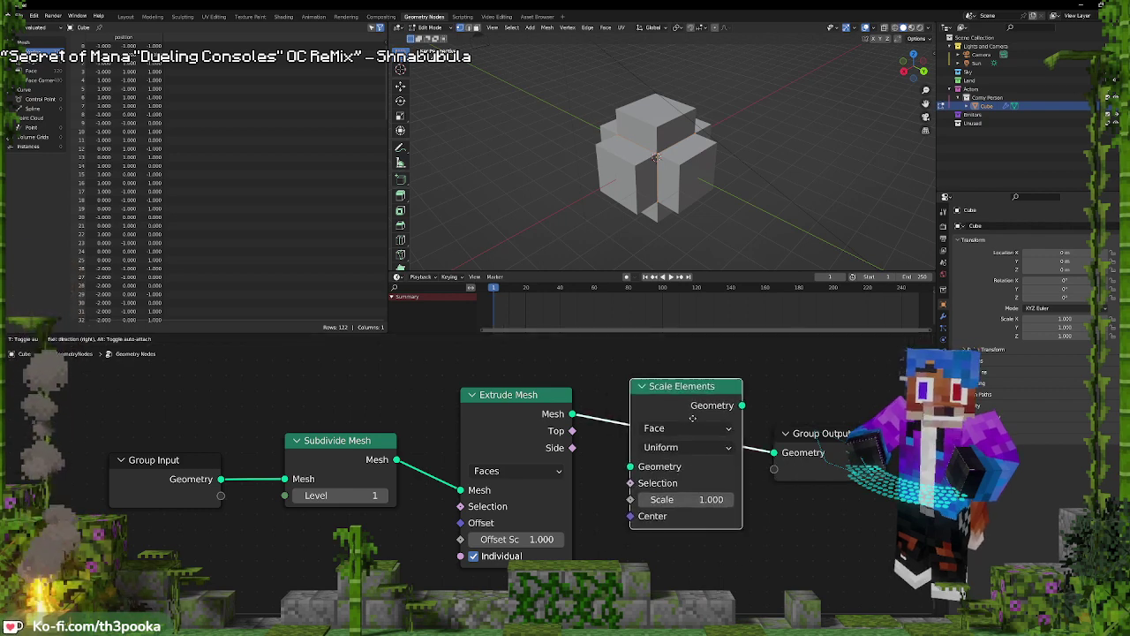
click(706, 405)
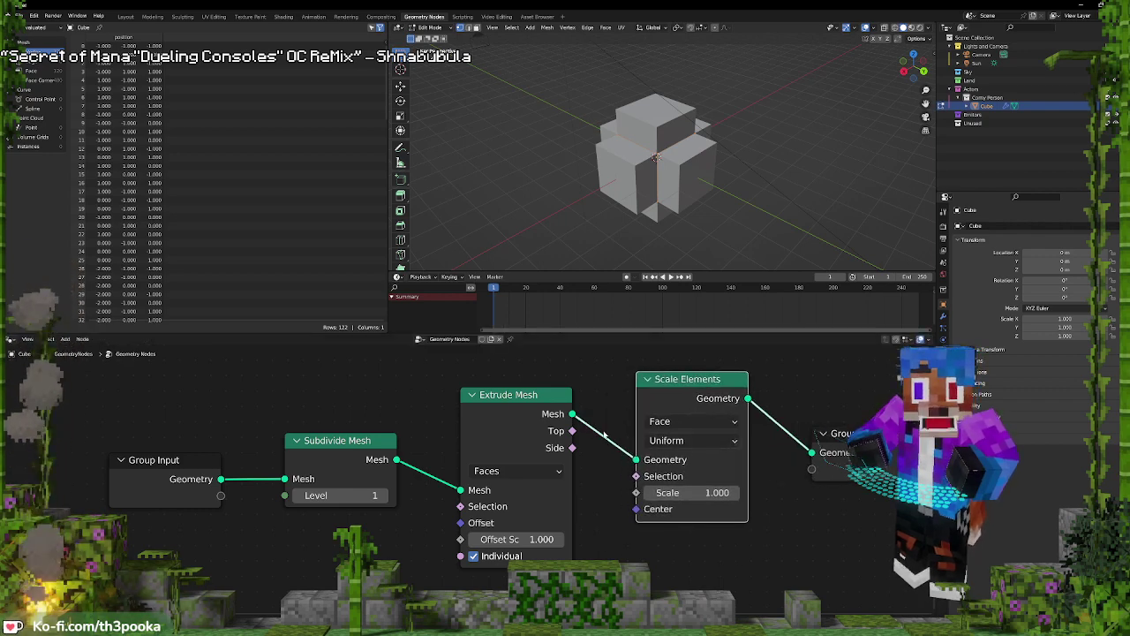
drag(572, 430, 636, 476)
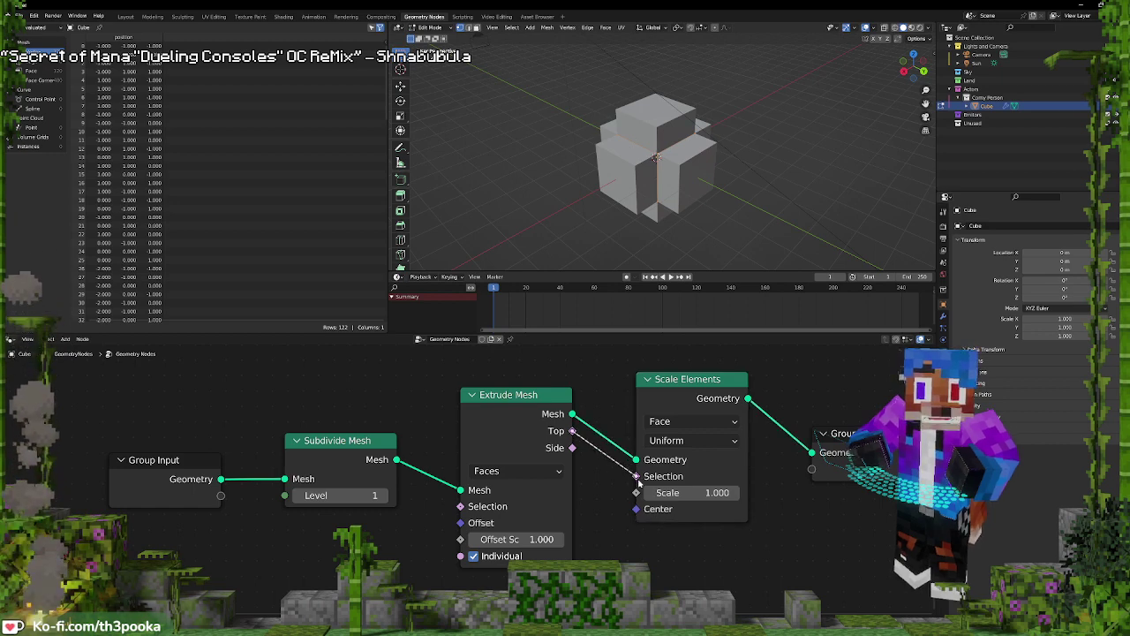
Set the Subdivide Mesh level to 2, the Extrude Mesh offset scale to 0.240 and the Scale Elements scale to 0.830
mouse_move(698, 492)
mouse_down()
mouse_move(673, 493)
mouse_move(688, 493)
mouse_up()
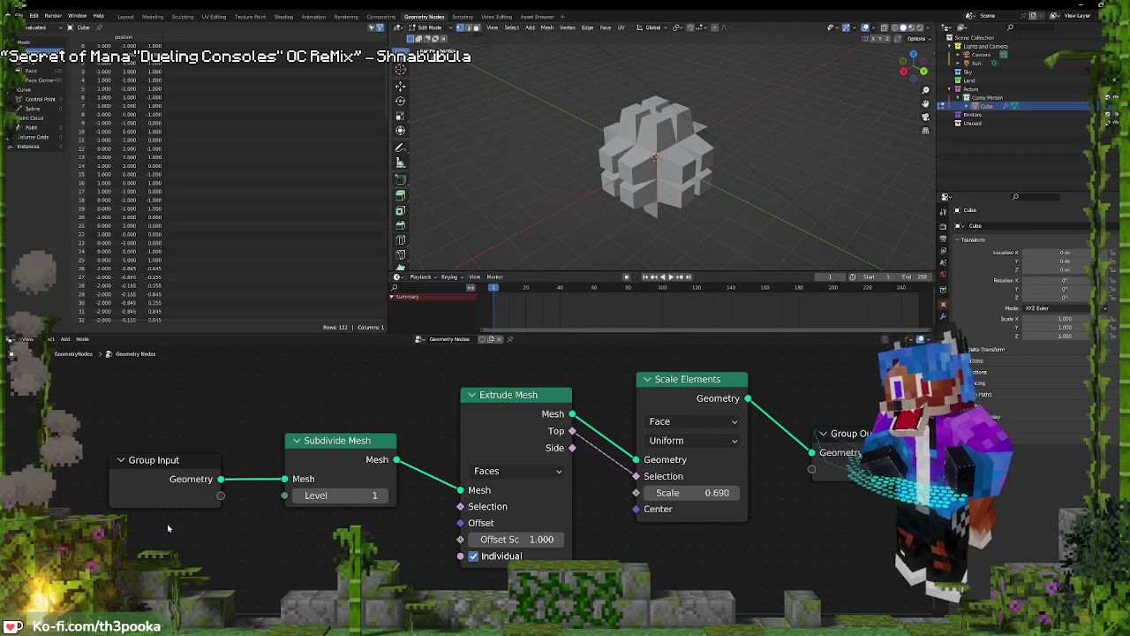
click(386, 497)
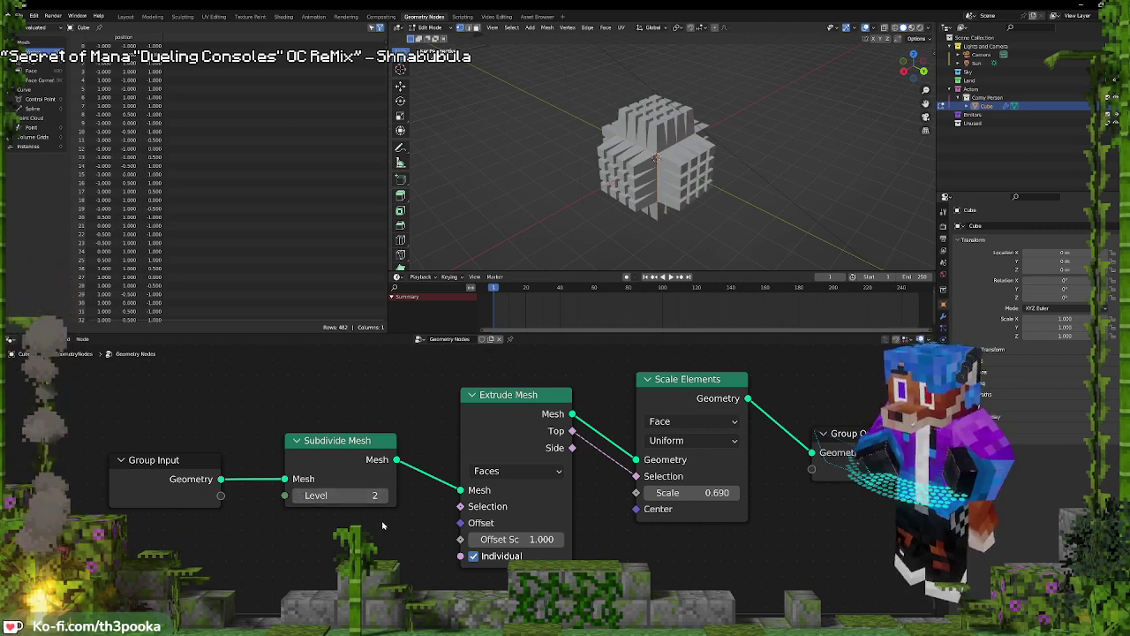
drag(521, 538, 454, 539)
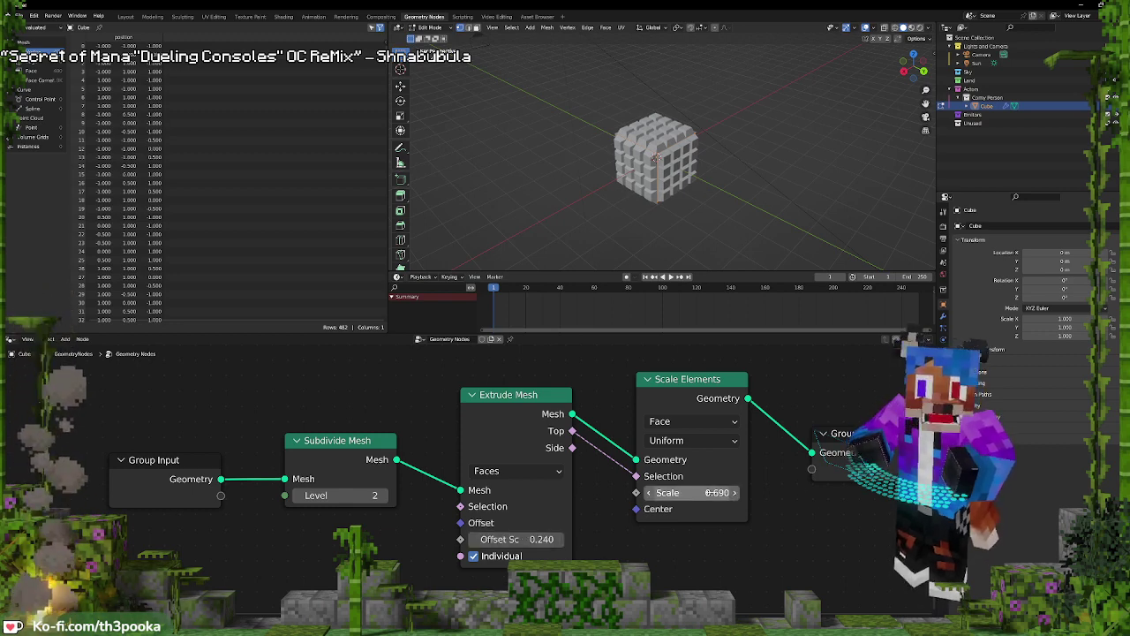
mouse_move(706, 492)
mouse_down()
mouse_move(671, 492)
mouse_move(728, 492)
mouse_up()
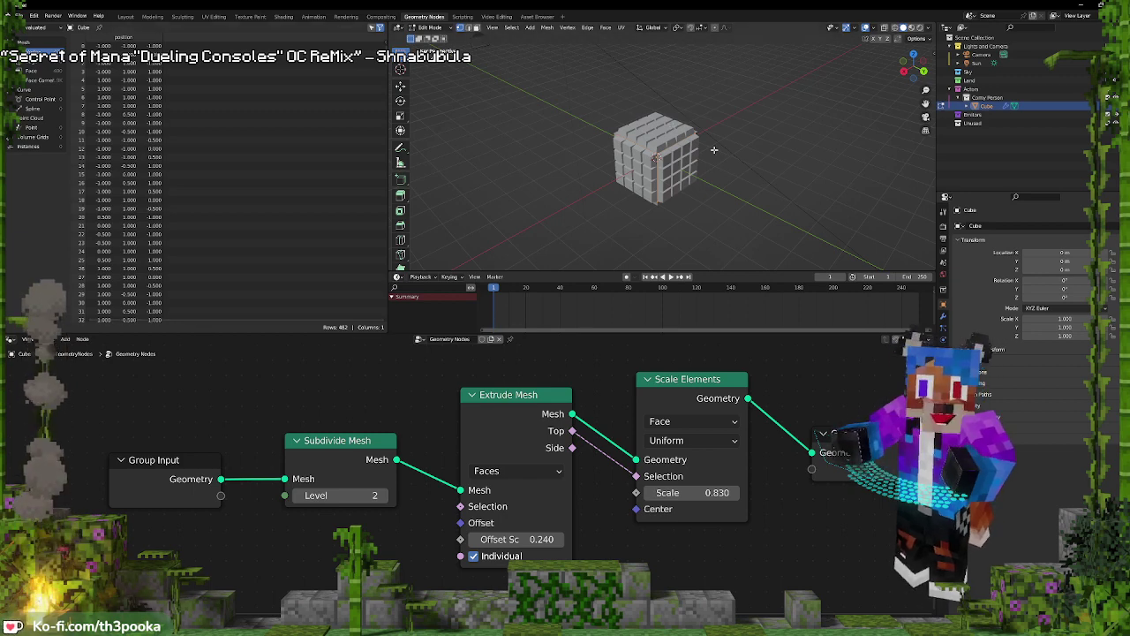
Scale the whole cube mesh down uniformly to about 0.36 of its size
middle_drag(715, 150, 778, 135)
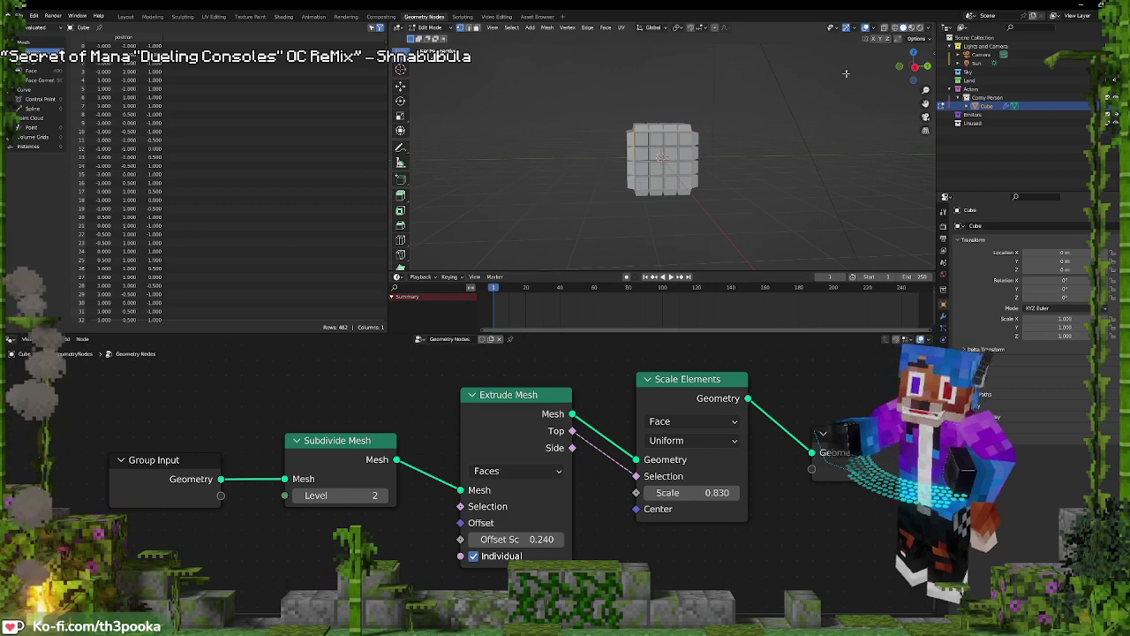
middle_drag(678, 183, 700, 192)
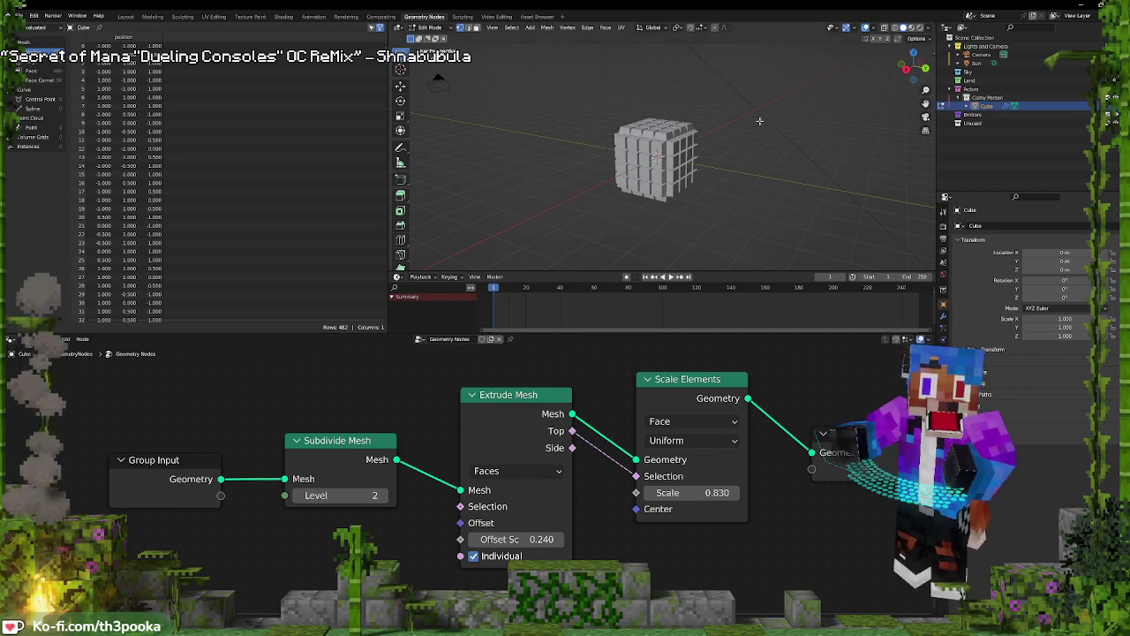
middle_drag(613, 125, 640, 127)
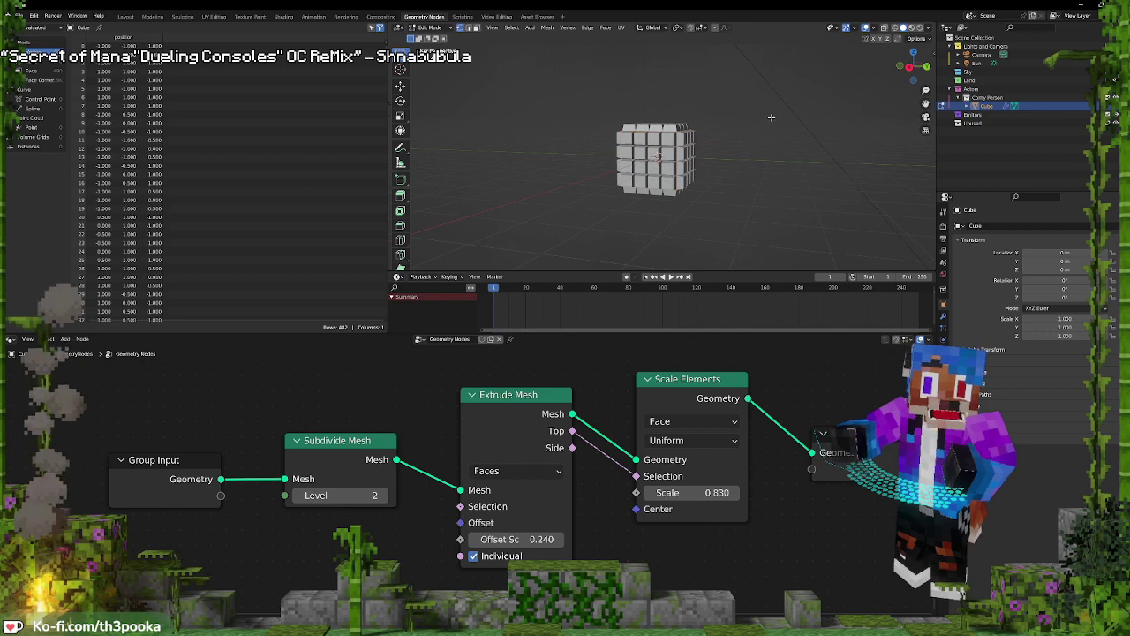
key(s)
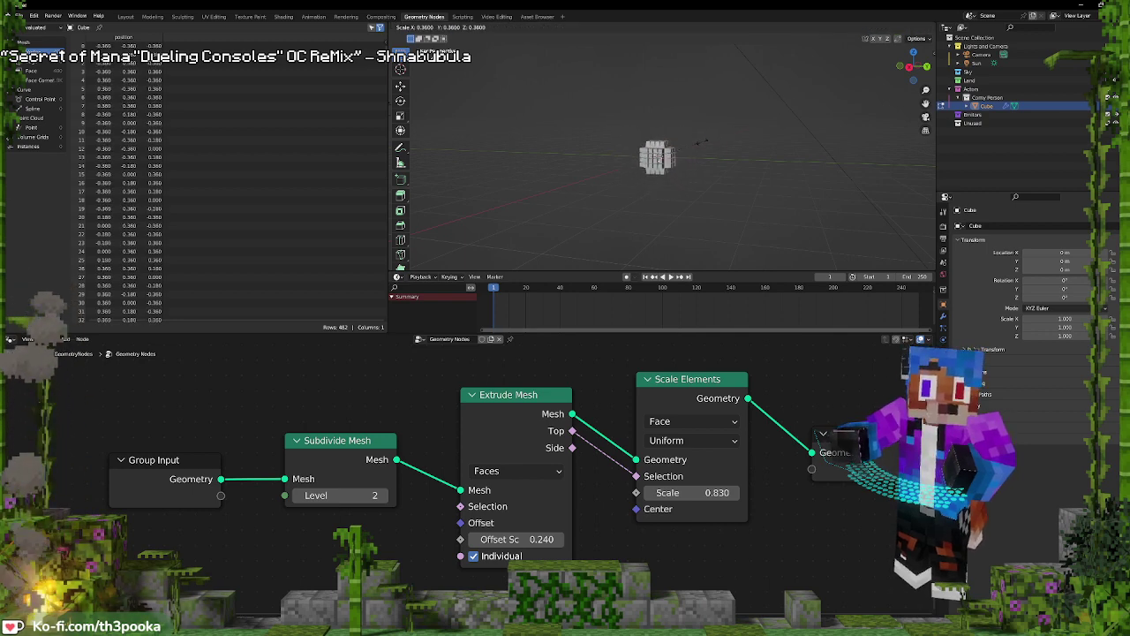
click(702, 141)
Reduce the Extrude Mesh offset scale to 0.100 to suit the smaller cube
scroll(702, 141, up, 11)
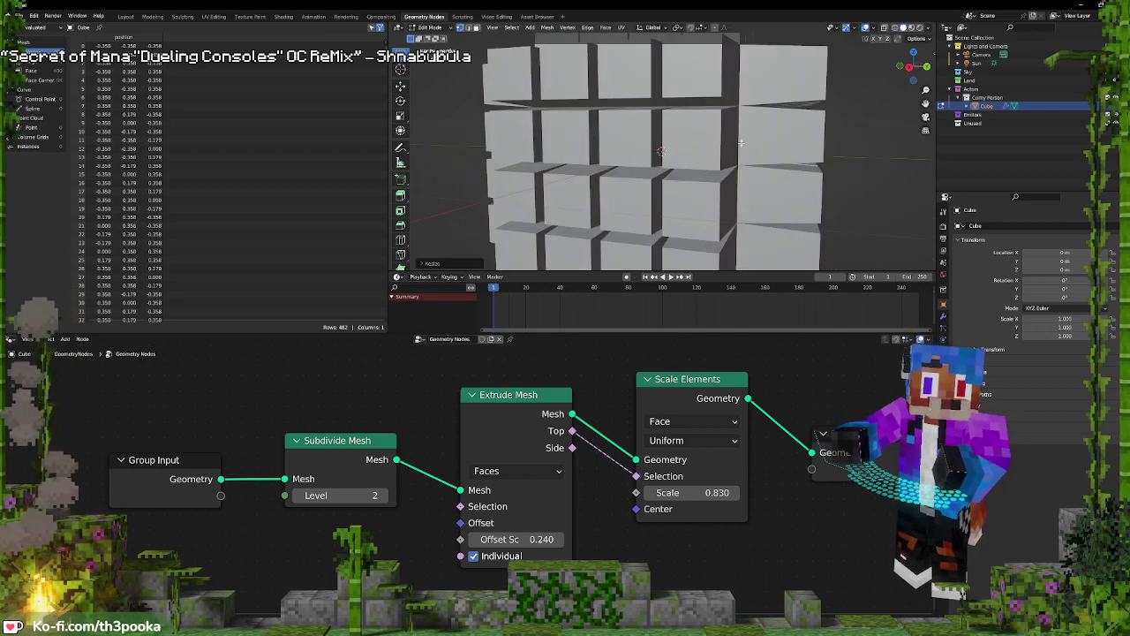
scroll(724, 156, down, 7)
middle_drag(724, 157, 736, 177)
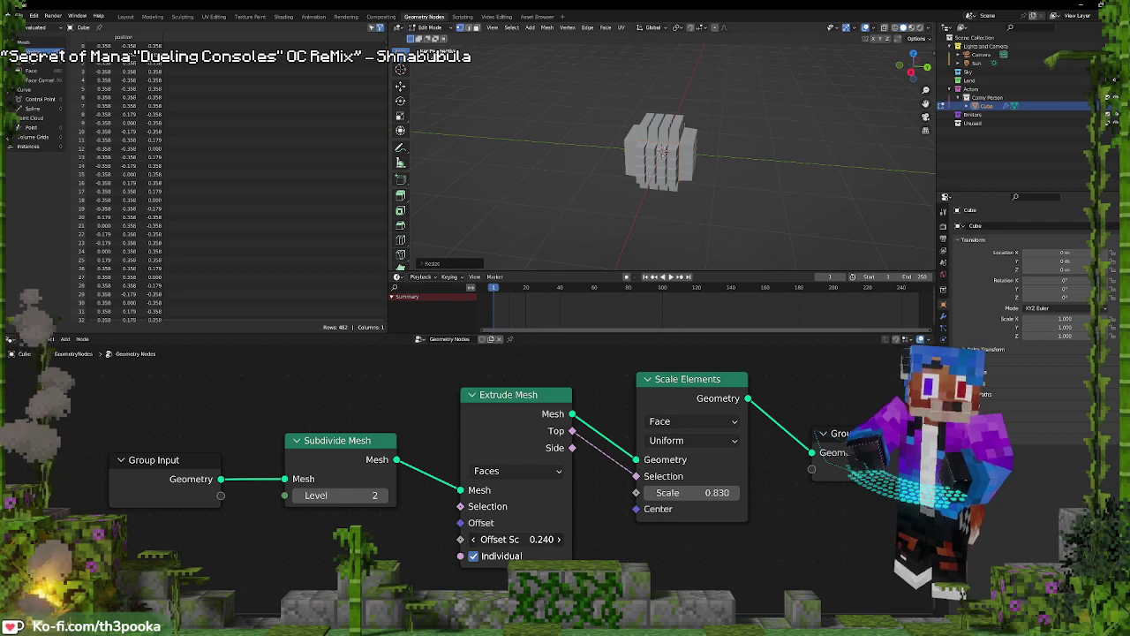
drag(516, 539, 505, 539)
Examine the extruded blocks on the cube up close and from several sides
middle_drag(734, 167, 623, 191)
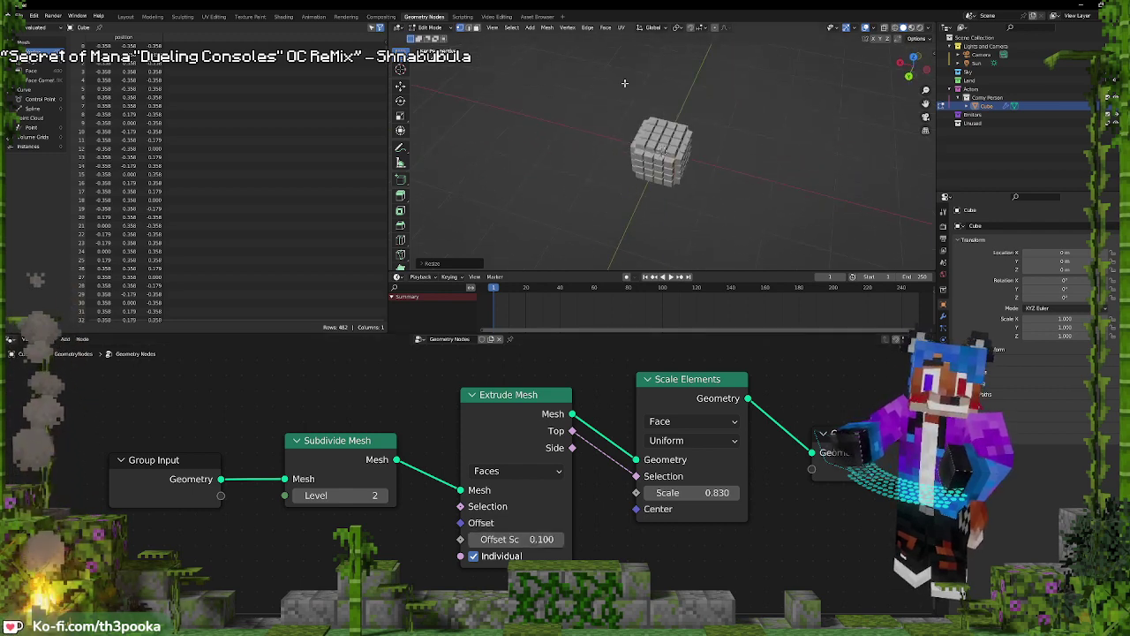
scroll(697, 192, up, 5)
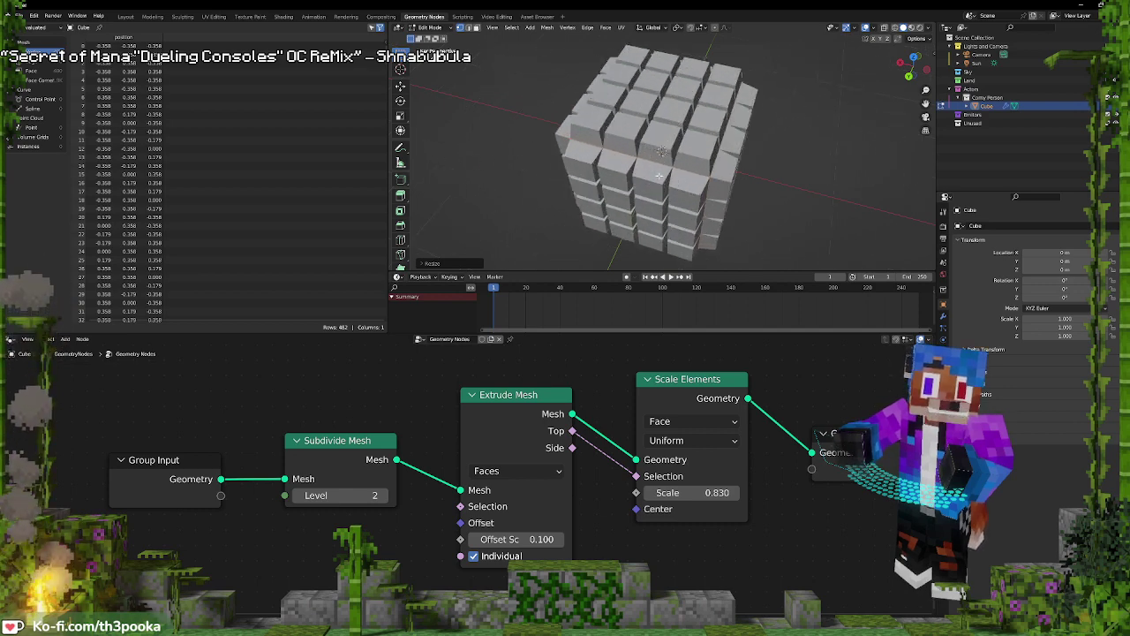
scroll(697, 192, down, 5)
middle_drag(698, 191, 781, 195)
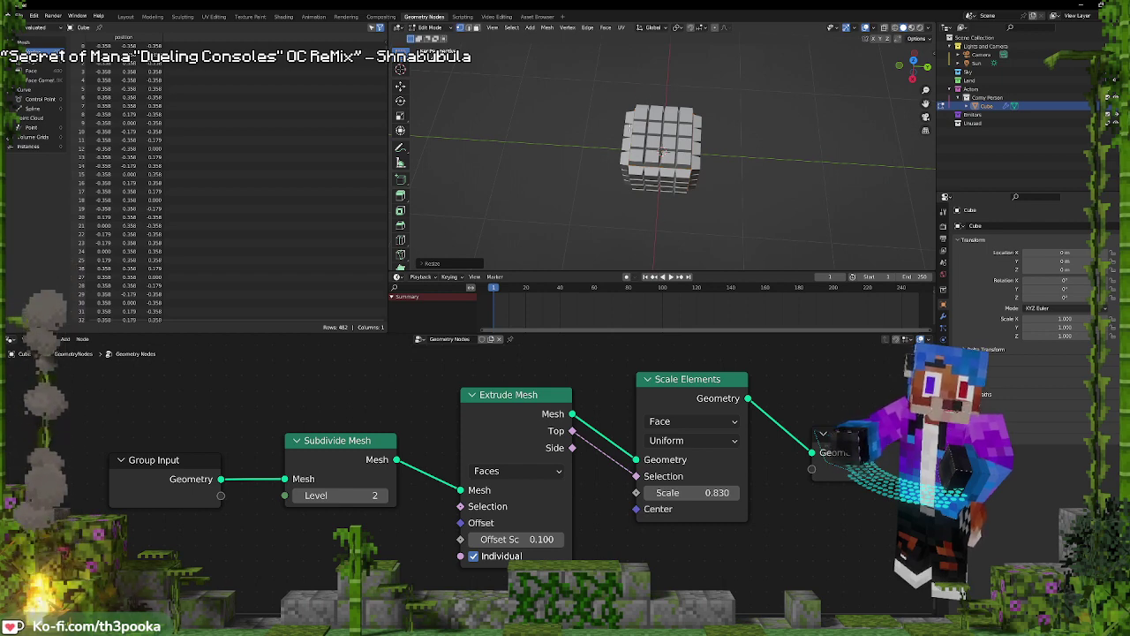
middle_drag(732, 174, 703, 142)
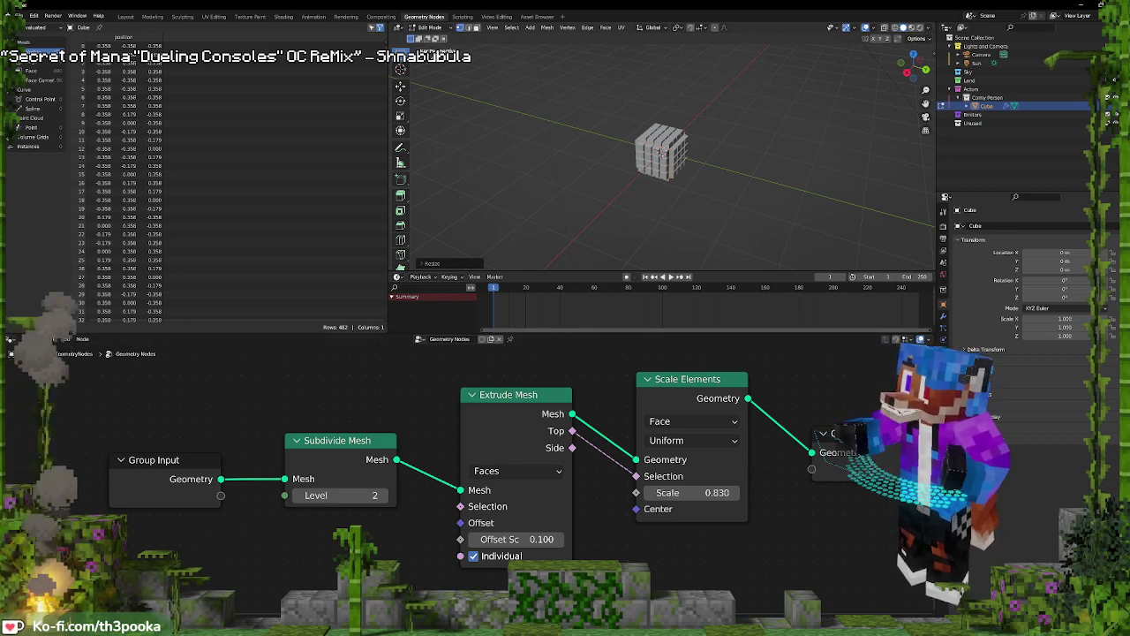
scroll(684, 175, up, 6)
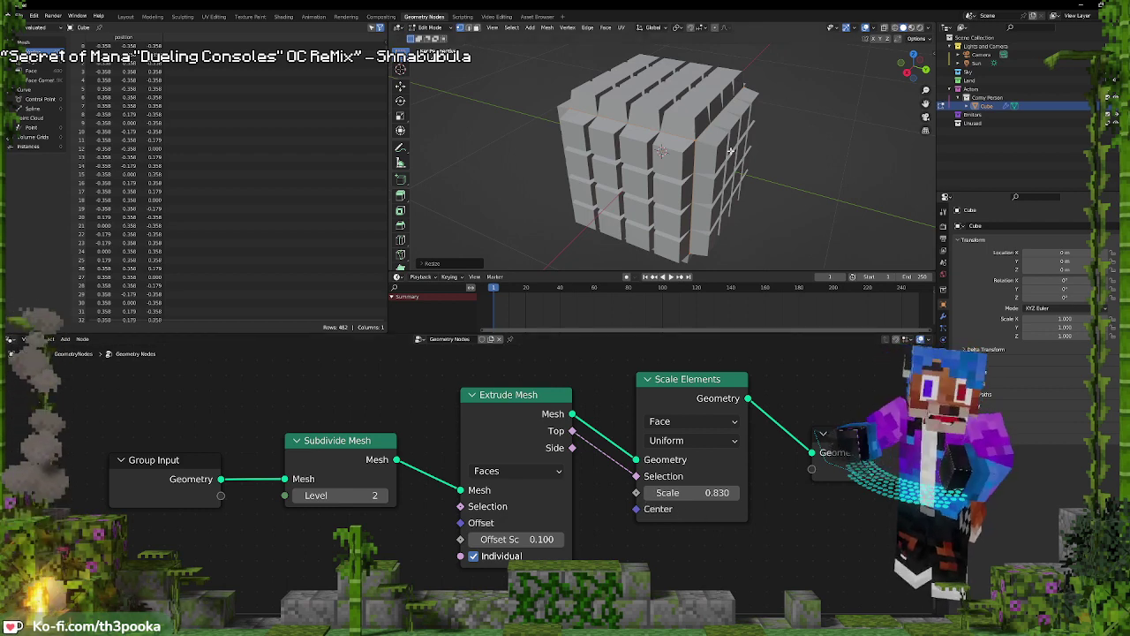
scroll(697, 150, down, 3)
scroll(698, 150, down, 2)
middle_drag(697, 150, 697, 119)
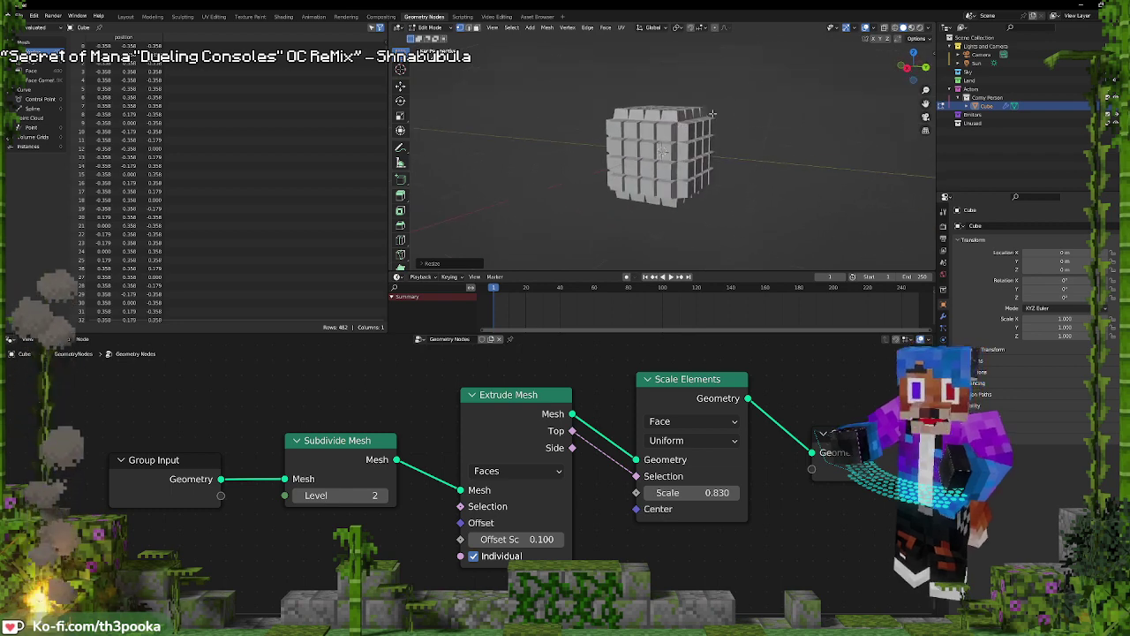
Select only the cube's top face and extrude it upward by about 0.7 m
click(786, 100)
key(c)
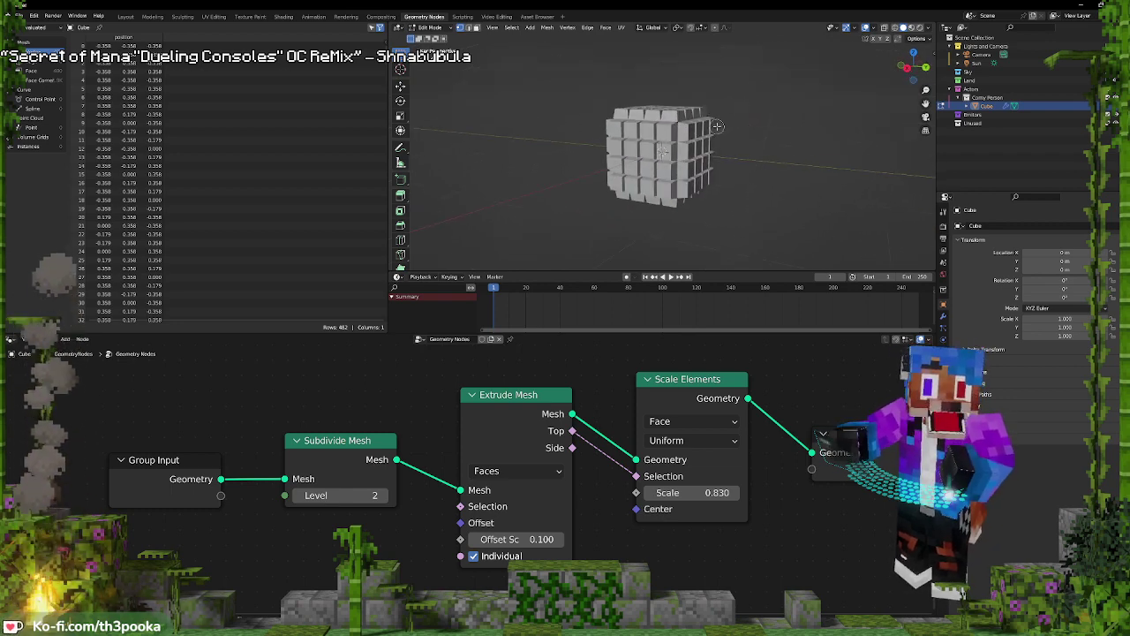
right_click(596, 107)
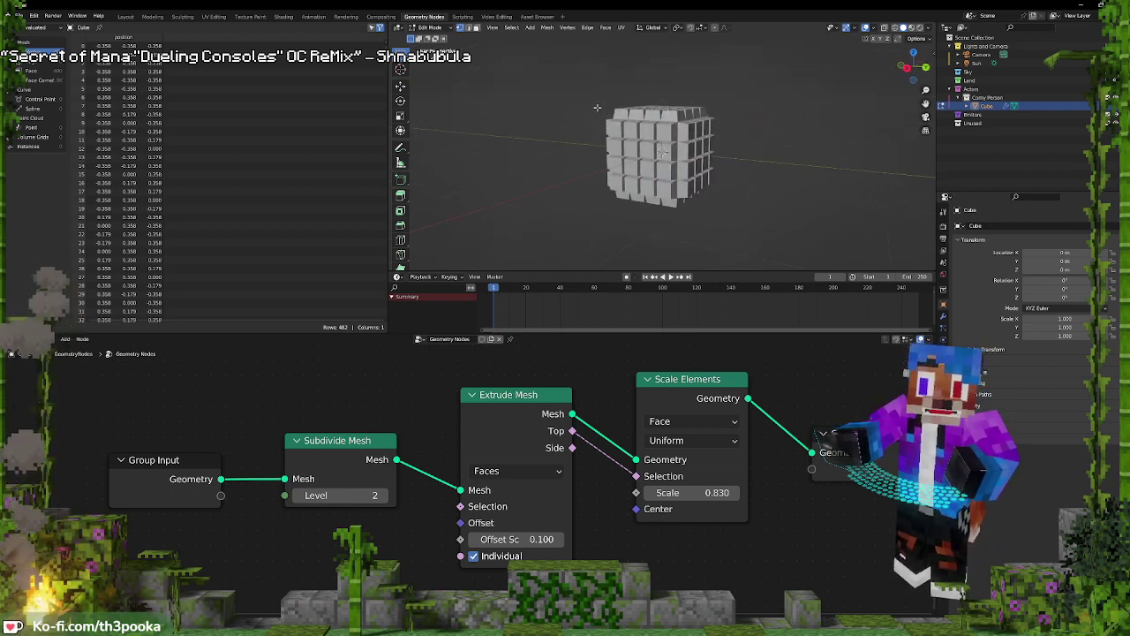
key(e)
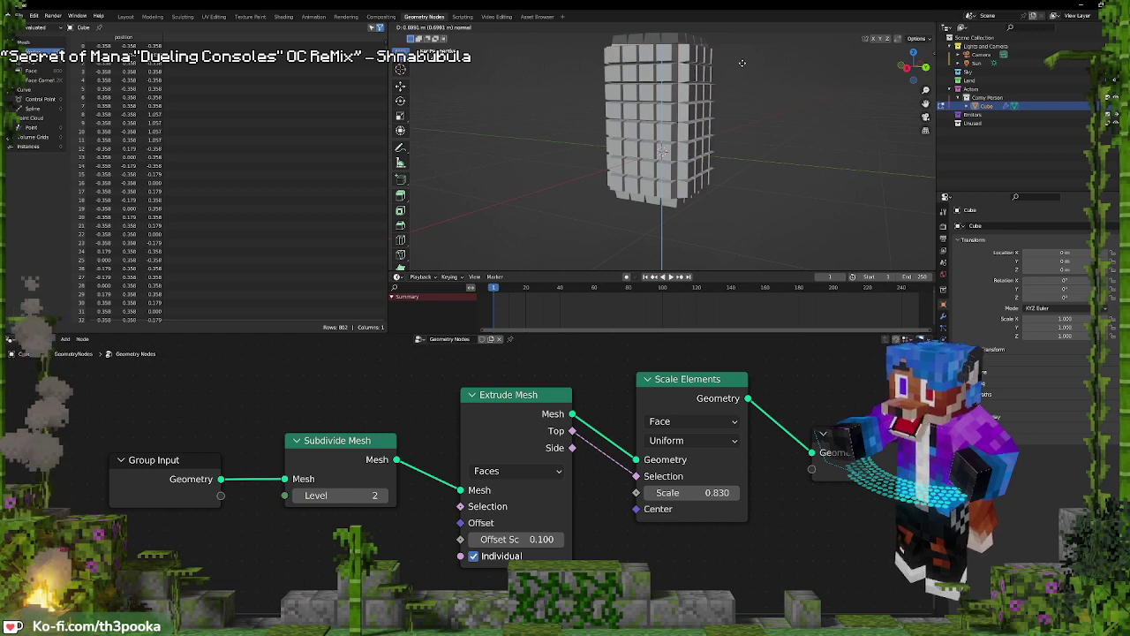
click(743, 71)
Try to taper the block by scaling its top face down uniformly, and undo the scaling
scroll(746, 102, down, 2)
middle_drag(742, 116, 723, 133)
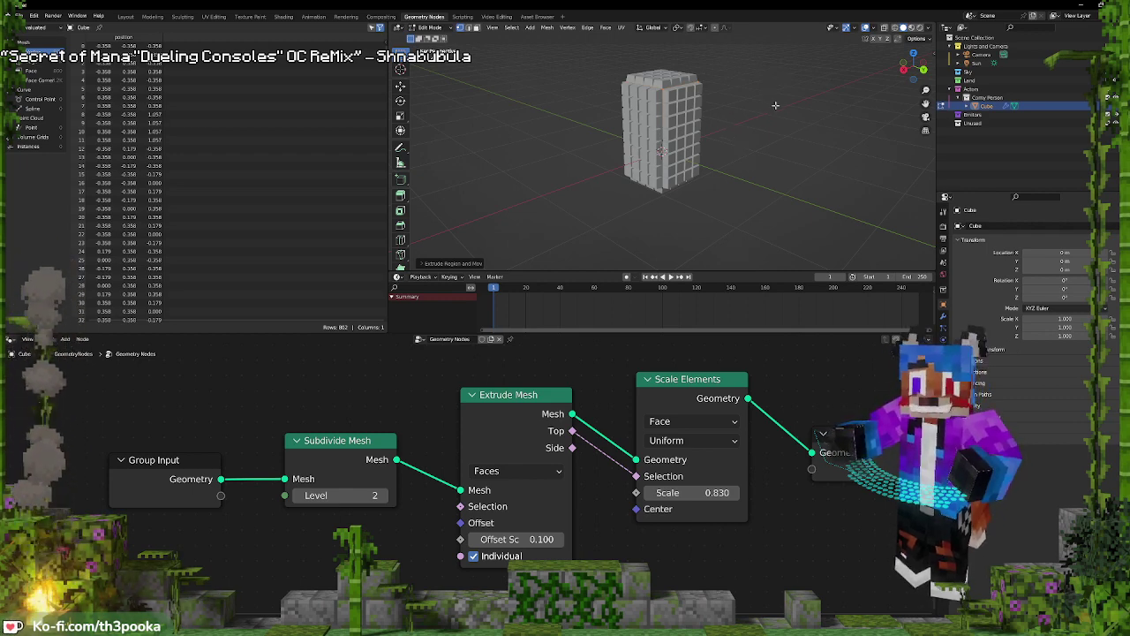
key(s)
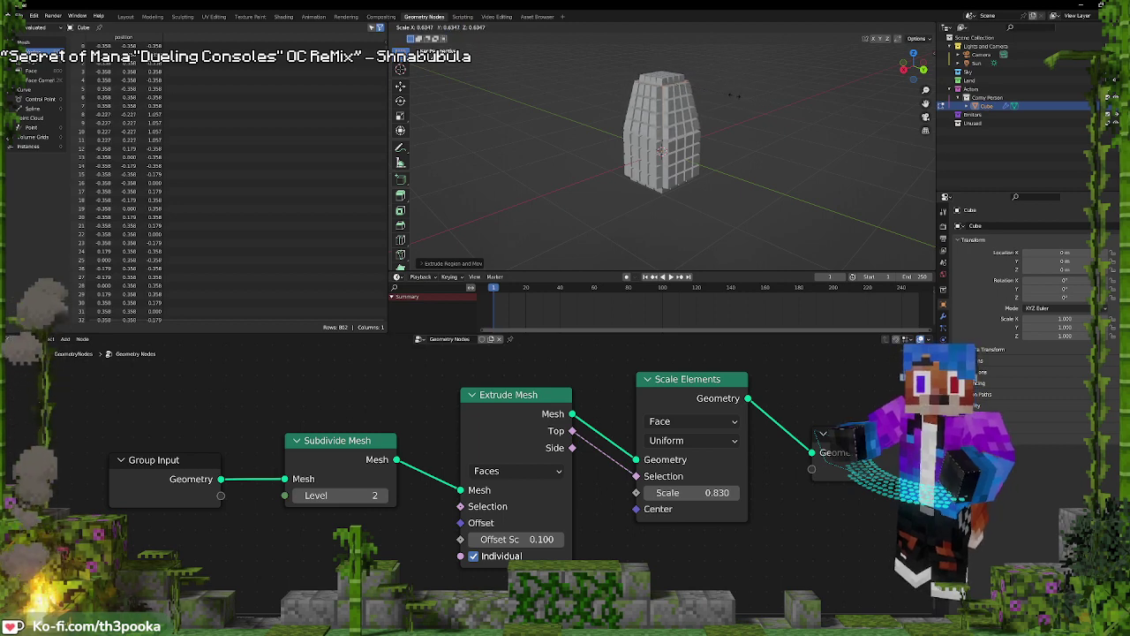
click(777, 108)
middle_drag(778, 108, 846, 93)
key(ctrl+z)
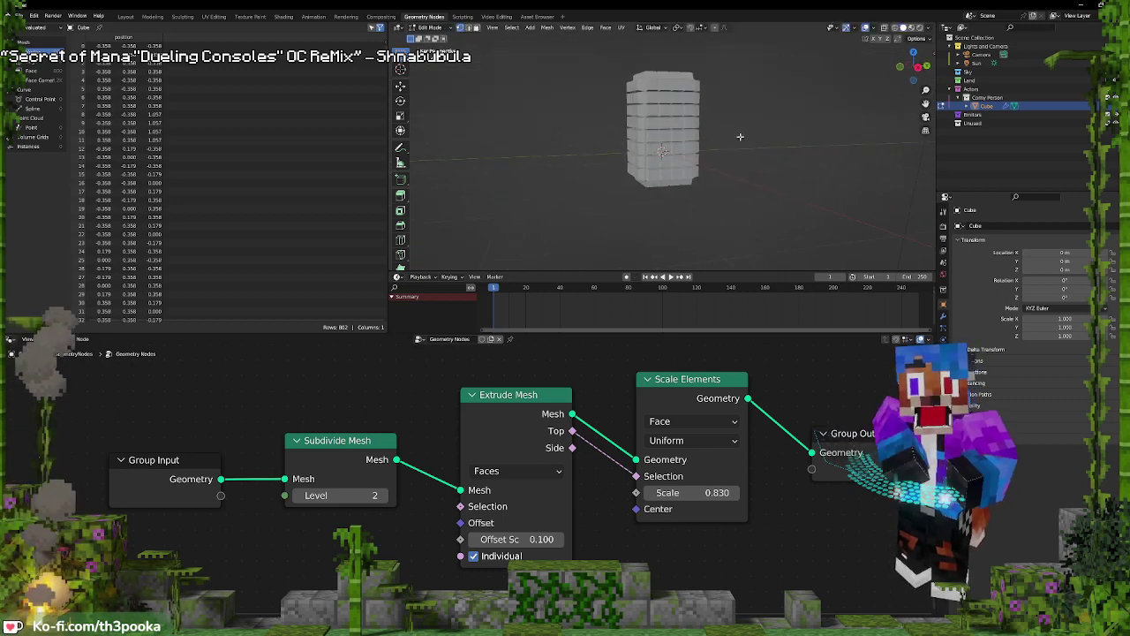
middle_drag(785, 115, 750, 127)
key(s)
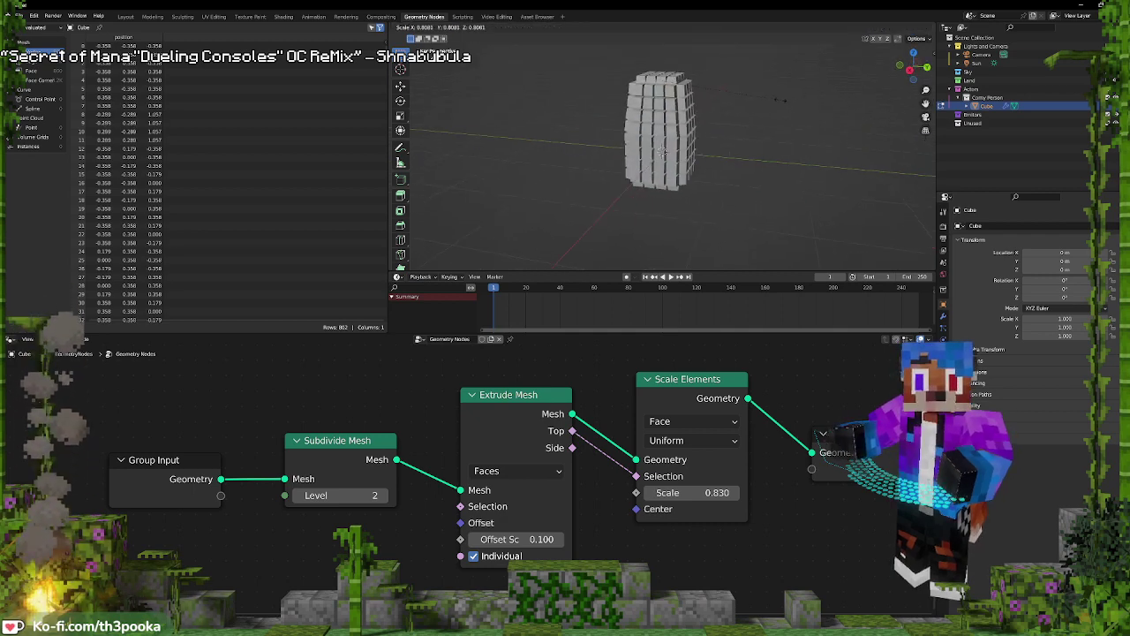
right_click(773, 100)
middle_drag(789, 131, 759, 123)
key(c)
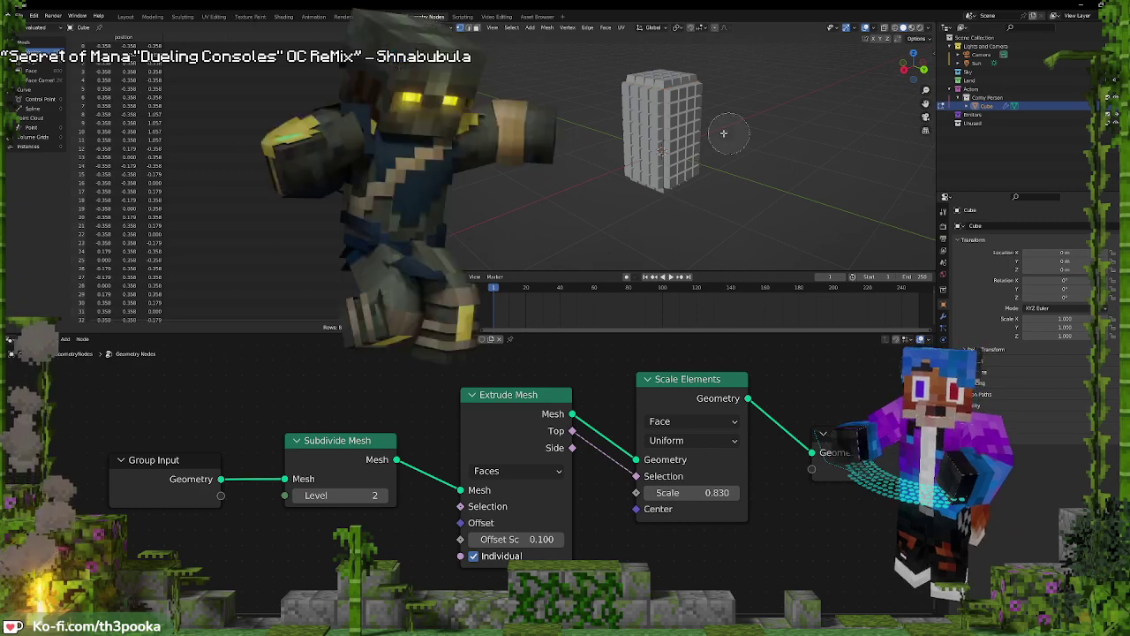
right_click(606, 126)
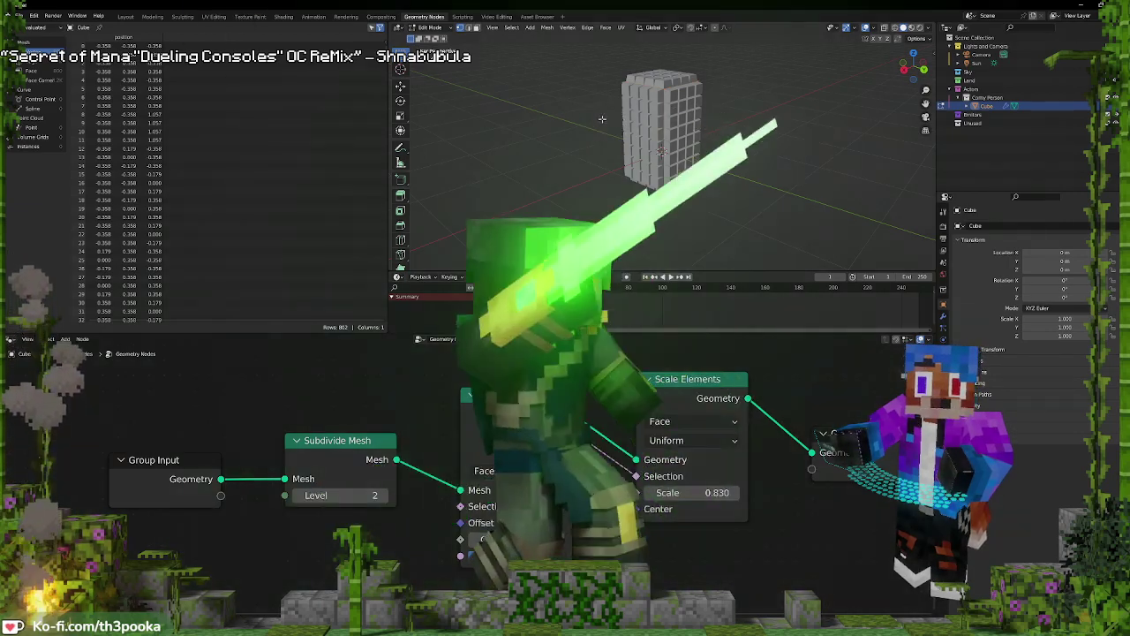
middle_drag(605, 126, 786, 104)
key(c)
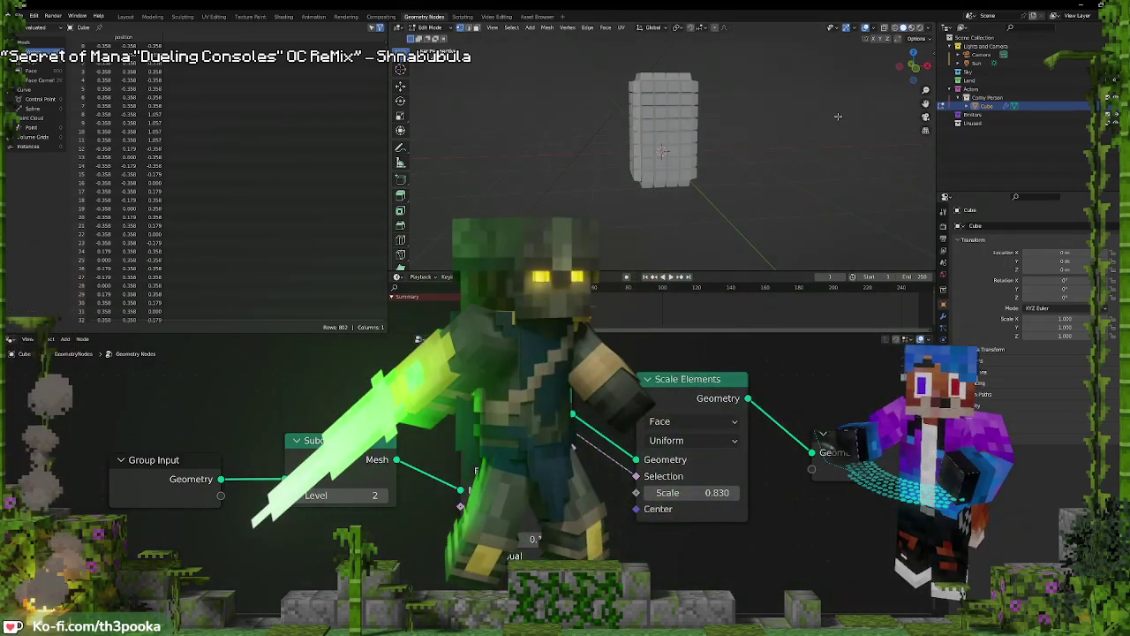
middle_drag(632, 123, 691, 126)
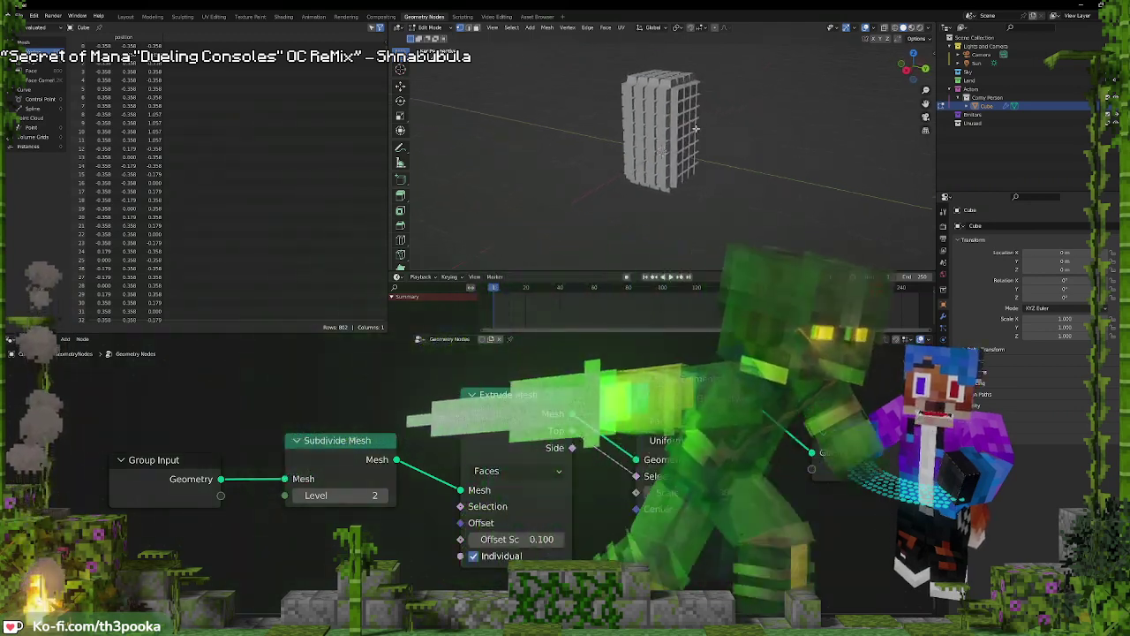
click(546, 27)
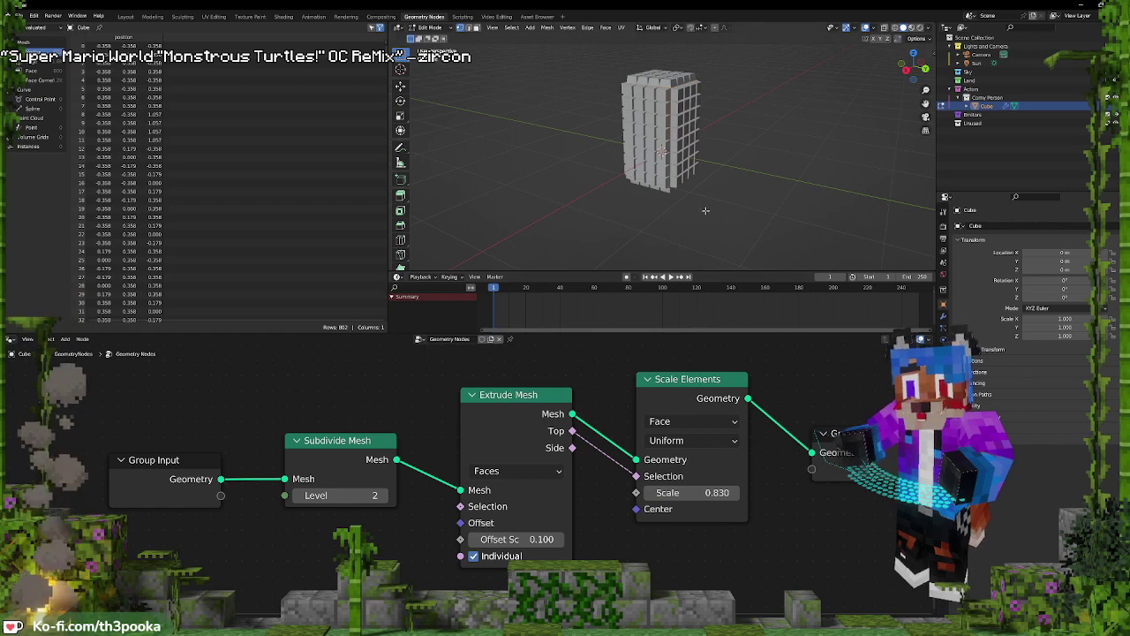
middle_drag(704, 210, 629, 175)
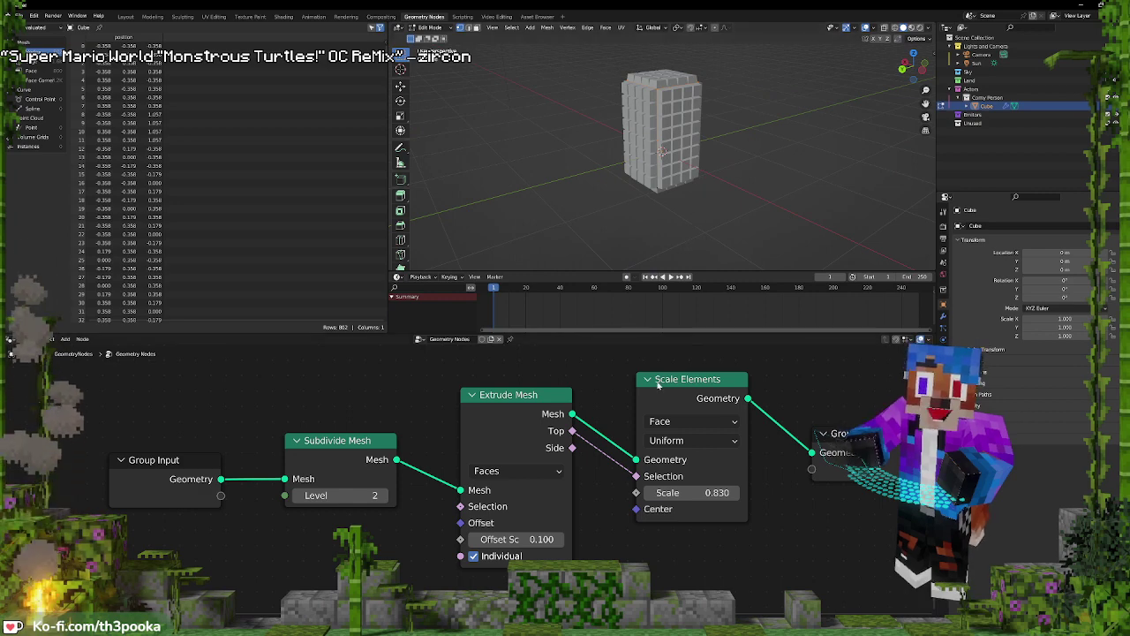
Group the Subdivide Mesh, Extrude Mesh and Scale Elements nodes closer together and move Group Output farther away from them
drag(290, 392, 723, 589)
key(g)
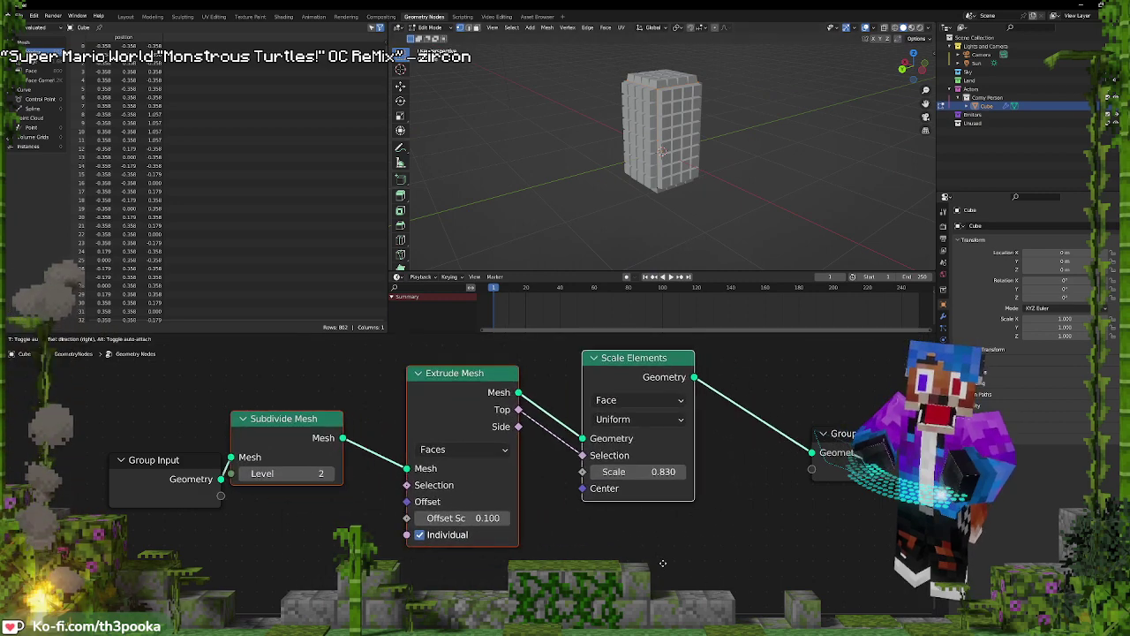
click(687, 558)
key(s)
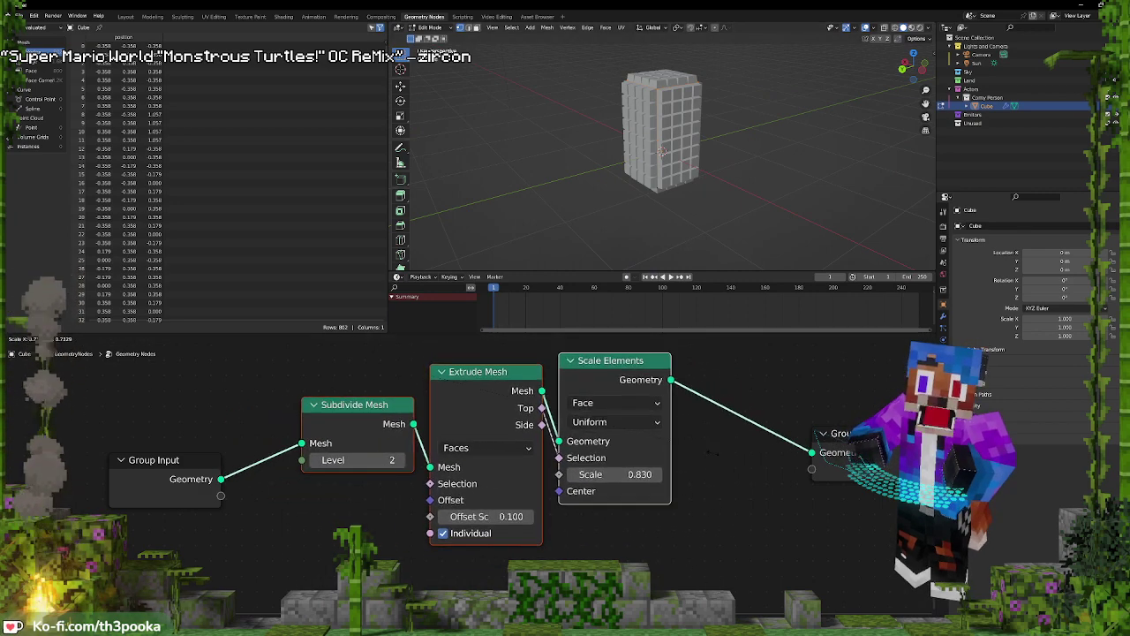
click(699, 445)
scroll(671, 424, down, 3)
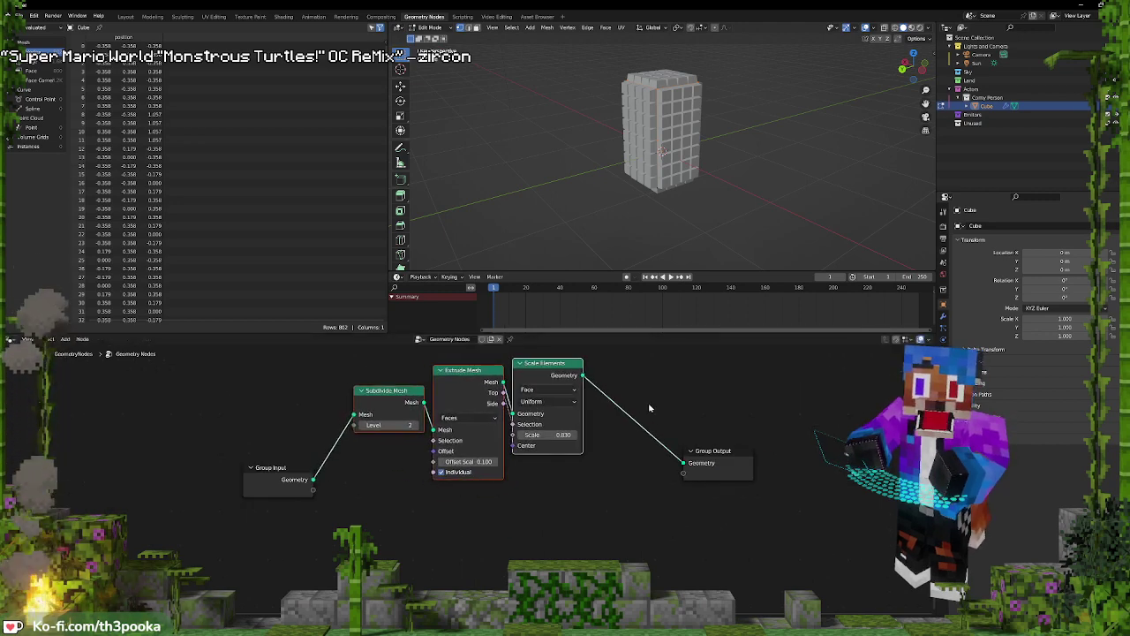
drag(703, 453, 779, 455)
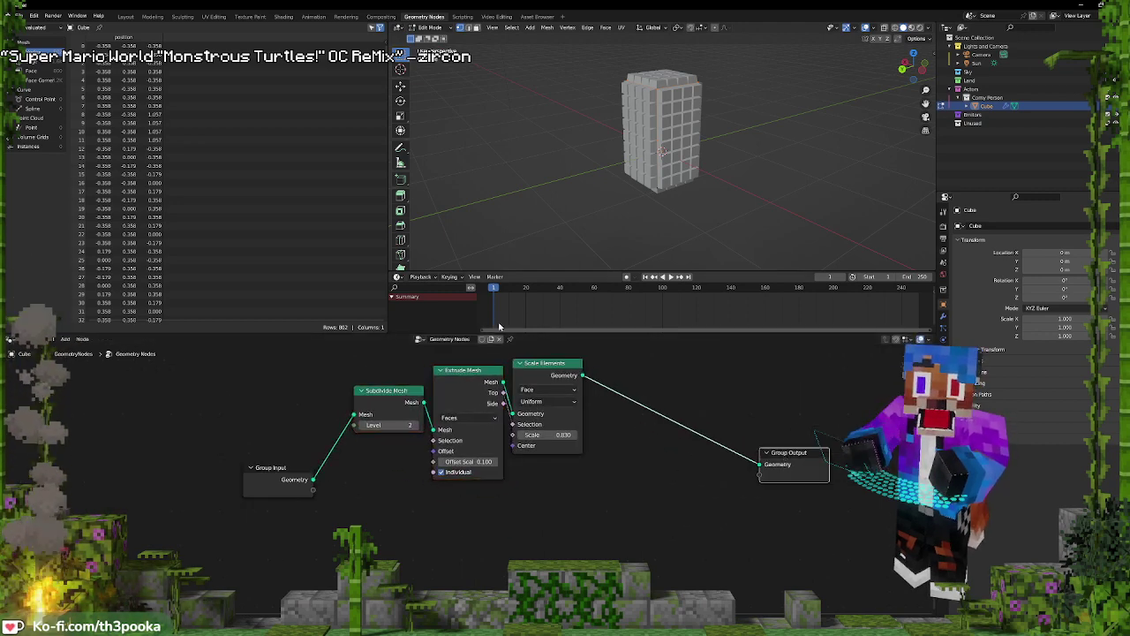
Insert a Join Geometry node between Scale Elements and Group Output, and also feed the Group Input geometry into it
key(shift+a)
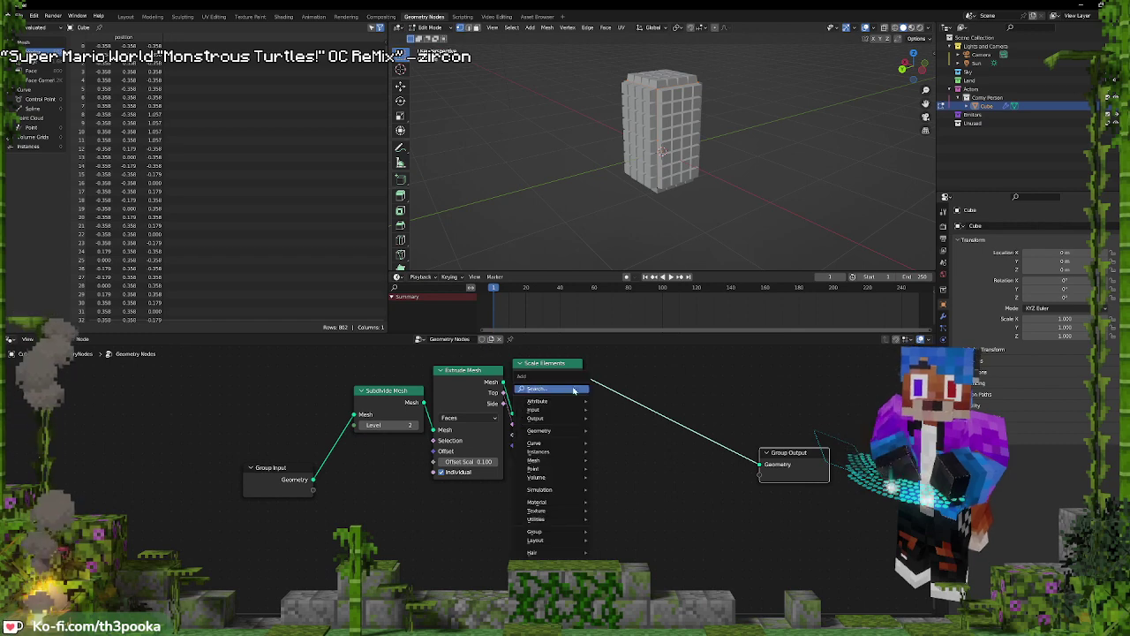
click(545, 389)
text(join)
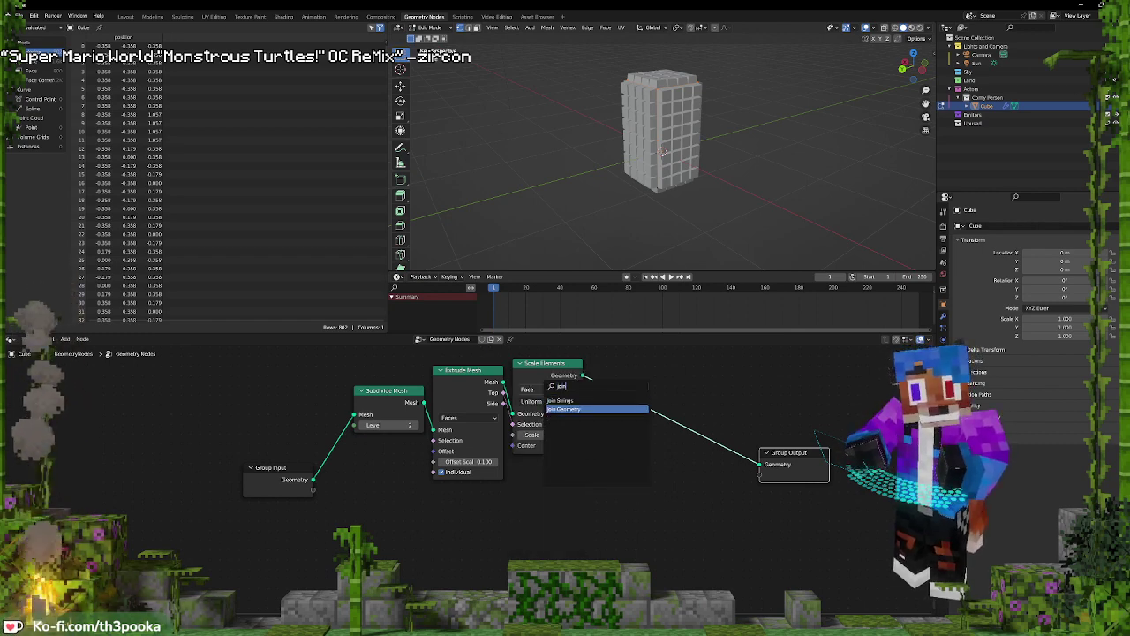
click(574, 409)
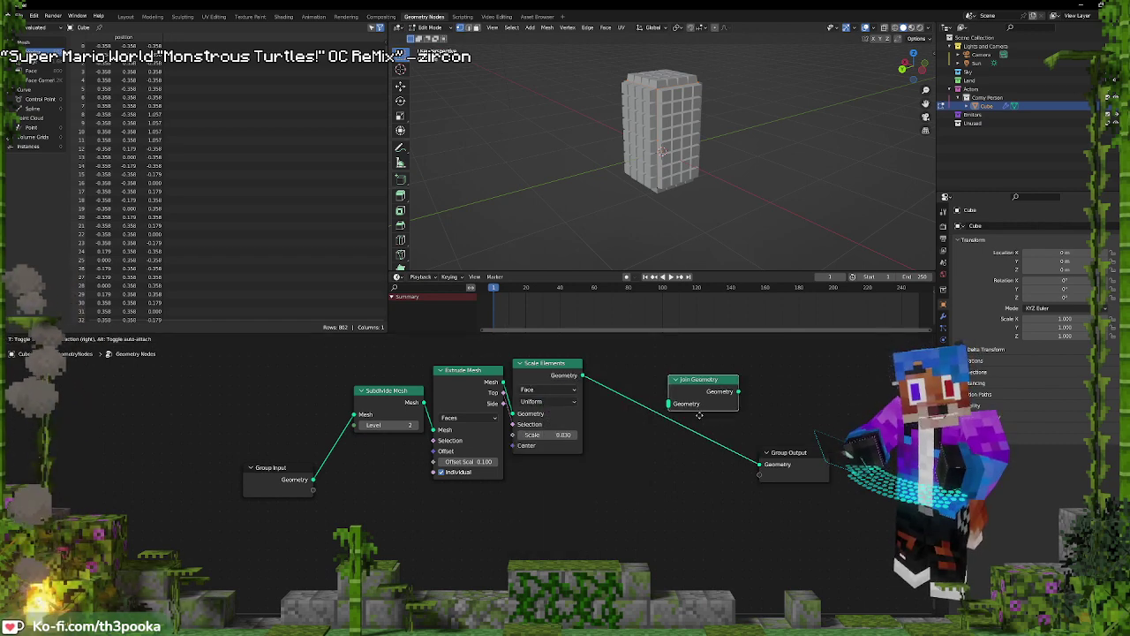
click(681, 432)
drag(317, 481, 635, 496)
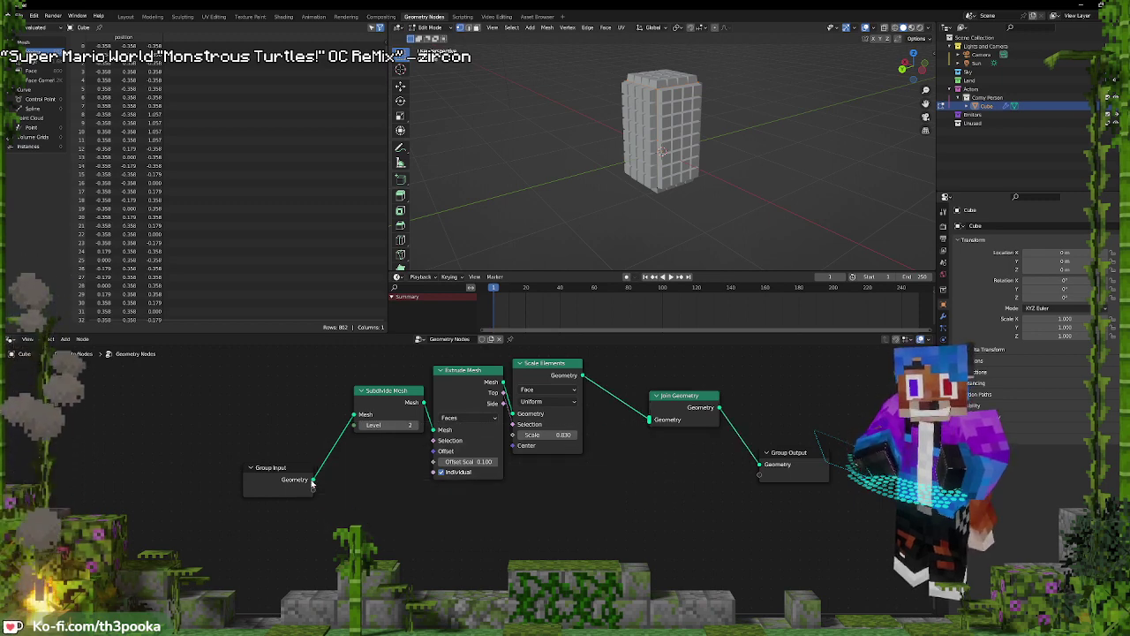
drag(313, 480, 649, 421)
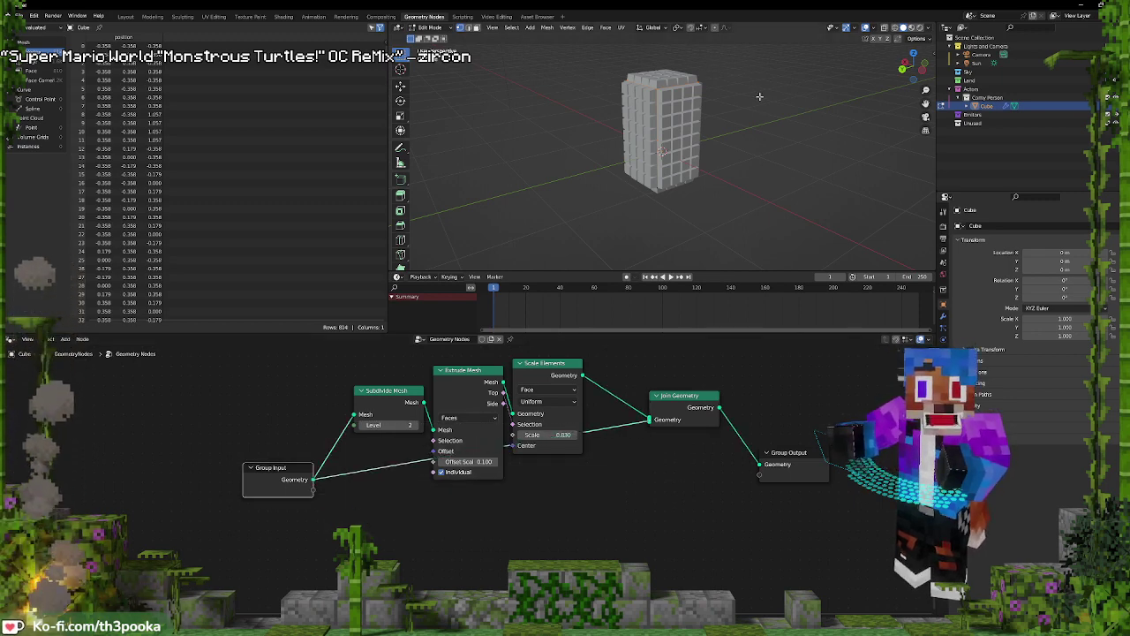
Add a Delete Geometry node, unconnected, above the Join Geometry node
key(shift+a)
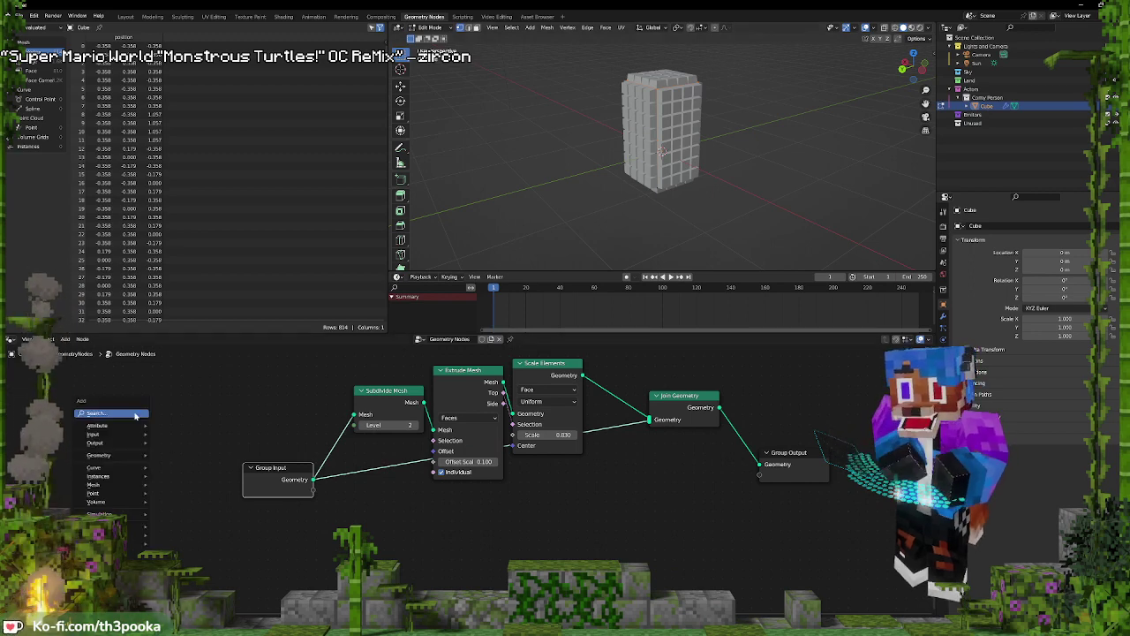
click(135, 414)
text(delet)
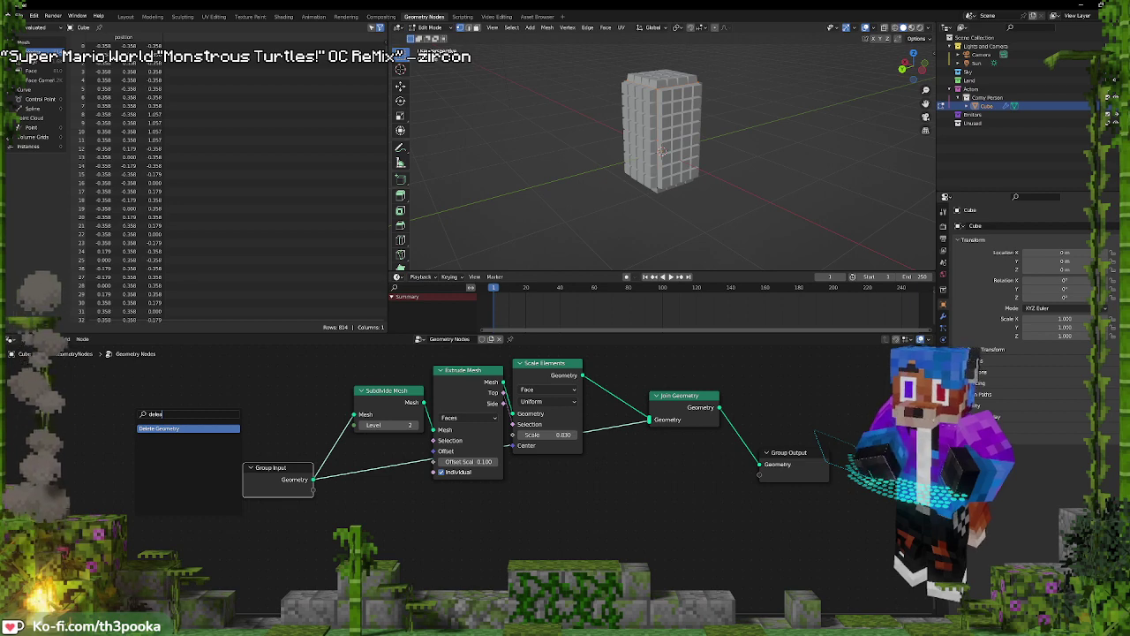
key(BackSpace)
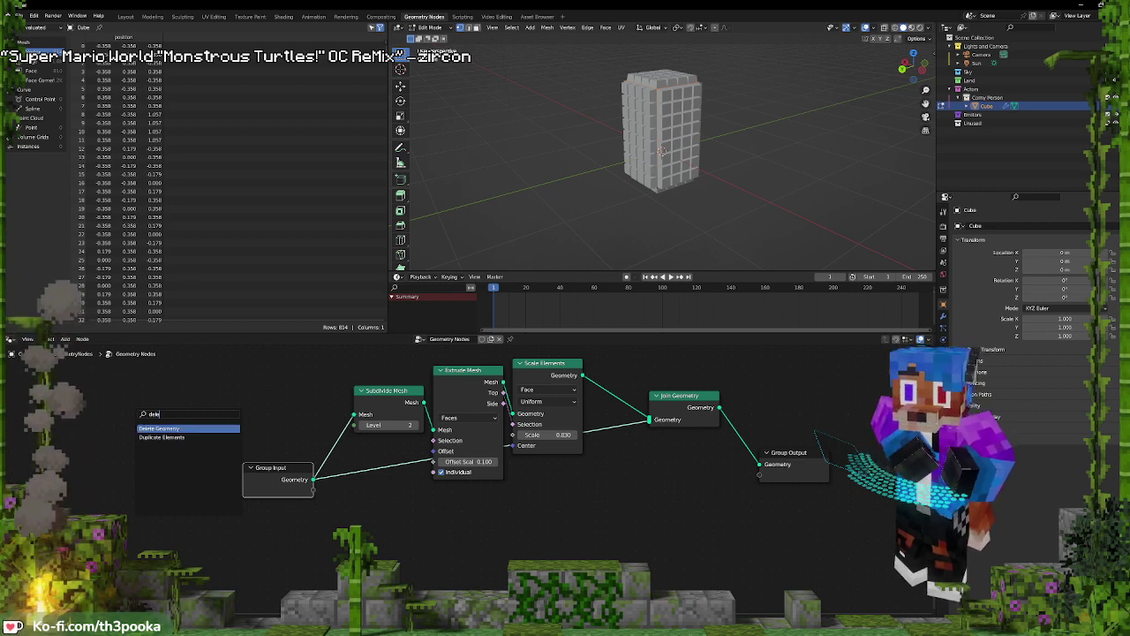
key(Return)
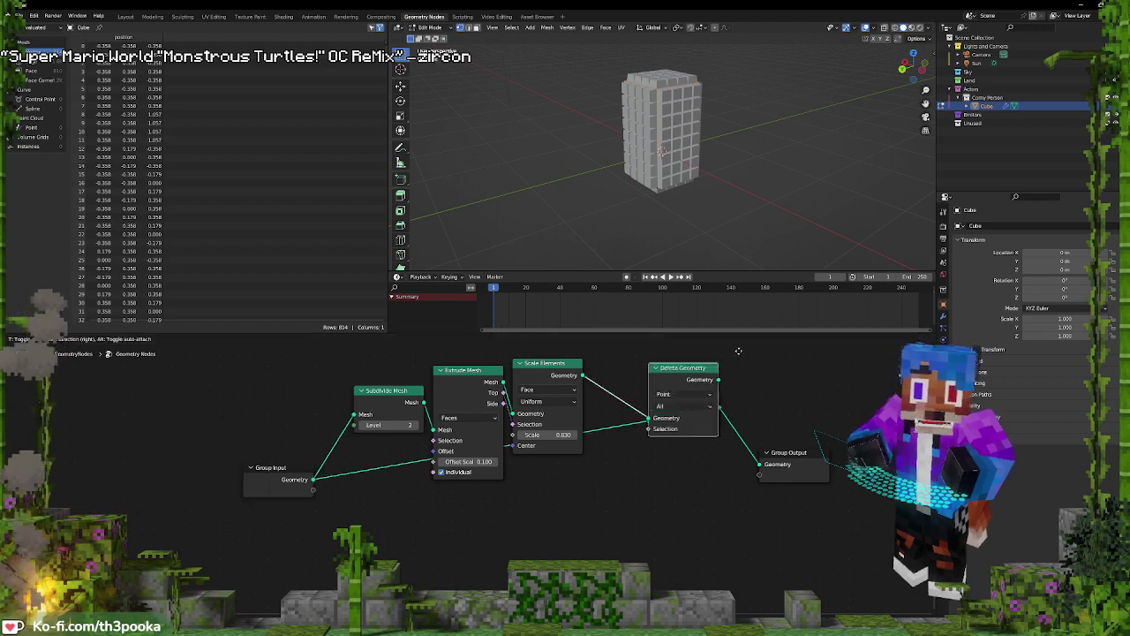
click(681, 400)
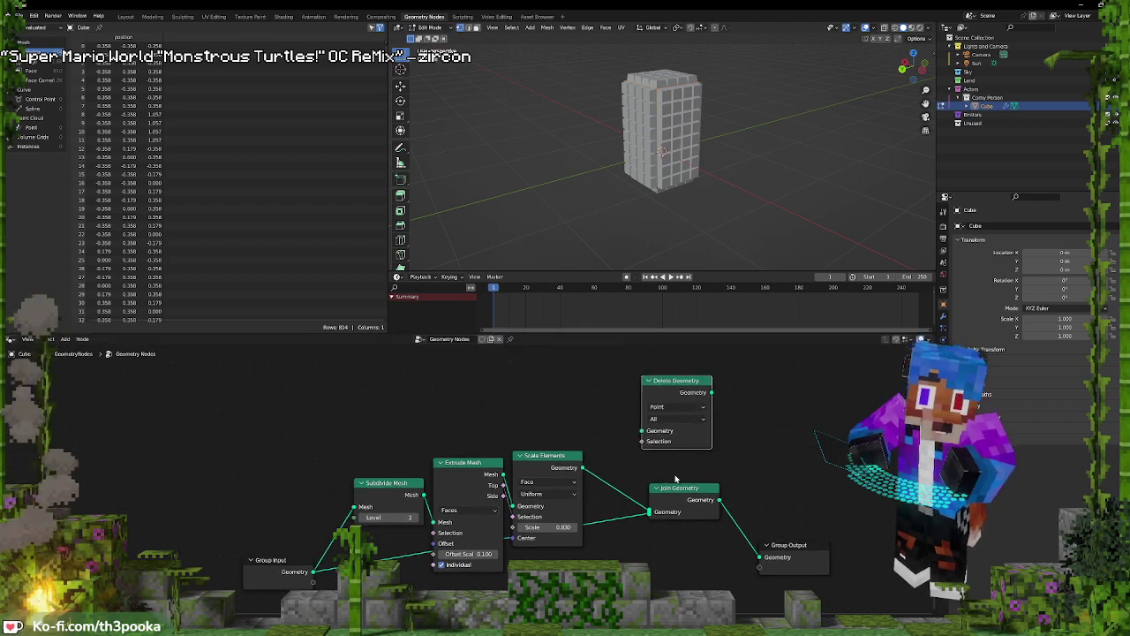
Spread the nodes apart and insert Delete Geometry between Subdivide Mesh and Extrude Mesh
drag(674, 475, 843, 583)
drag(789, 546, 921, 596)
drag(679, 386, 430, 380)
drag(184, 461, 372, 592)
key(g)
click(260, 570)
drag(416, 396, 367, 481)
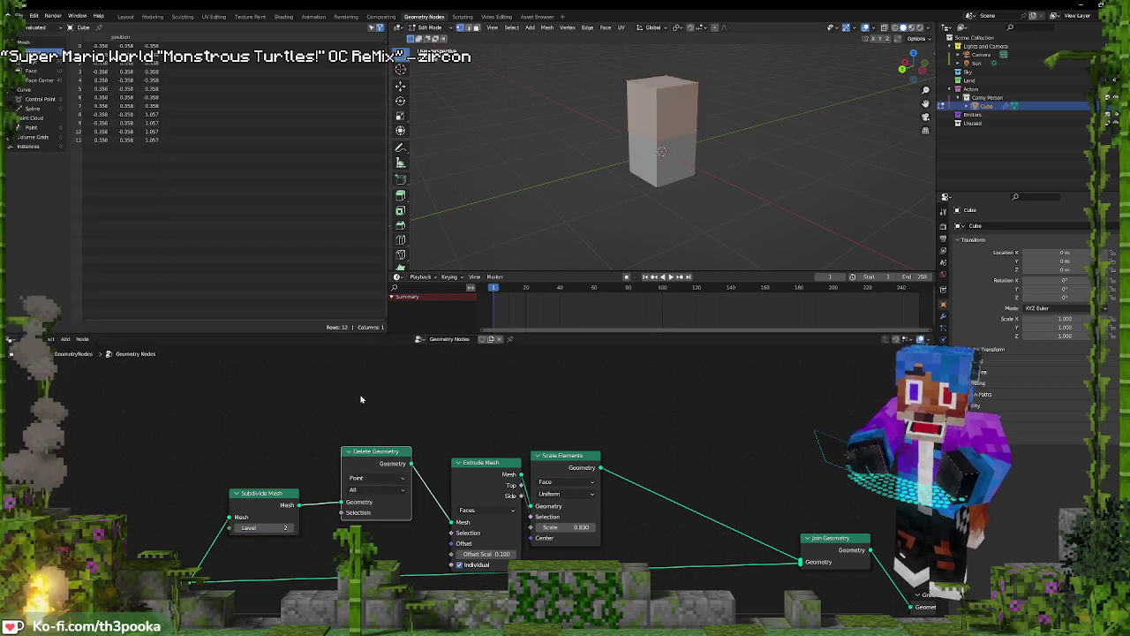
Add a Random Value node of type Integer and connect its value to the Selection of Delete Geometry
key(shift+a)
click(295, 407)
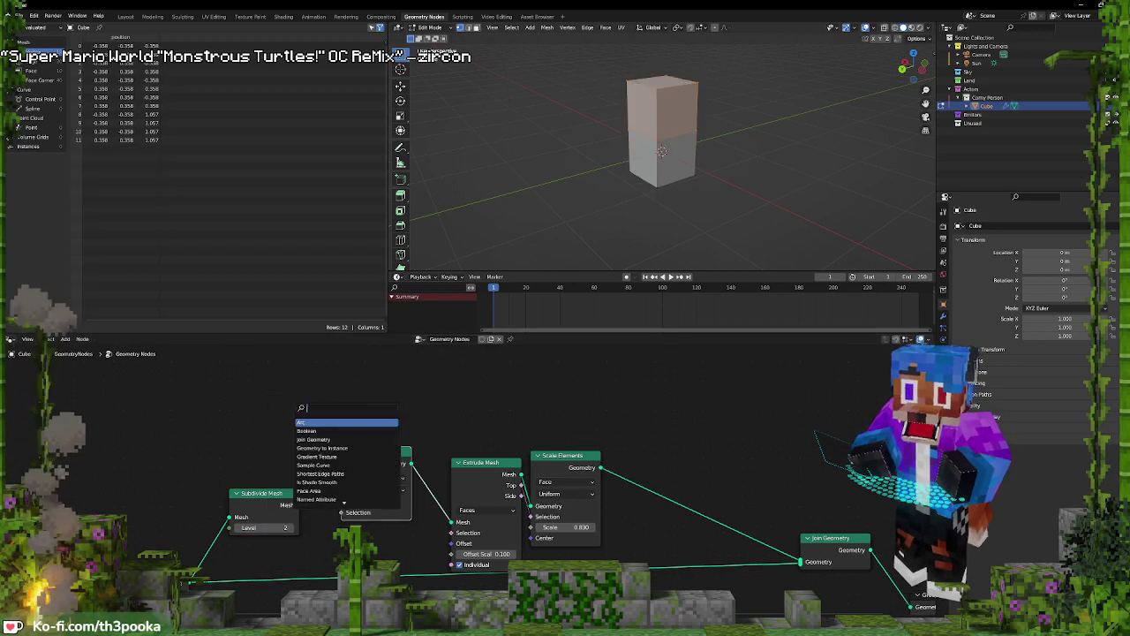
text(random)
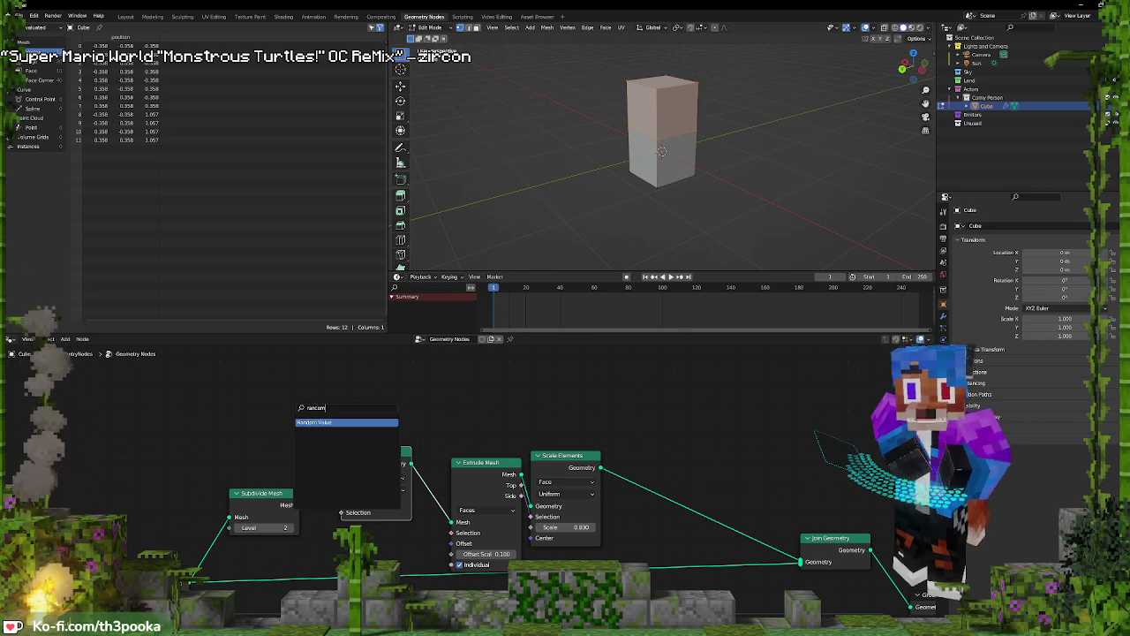
key(Return)
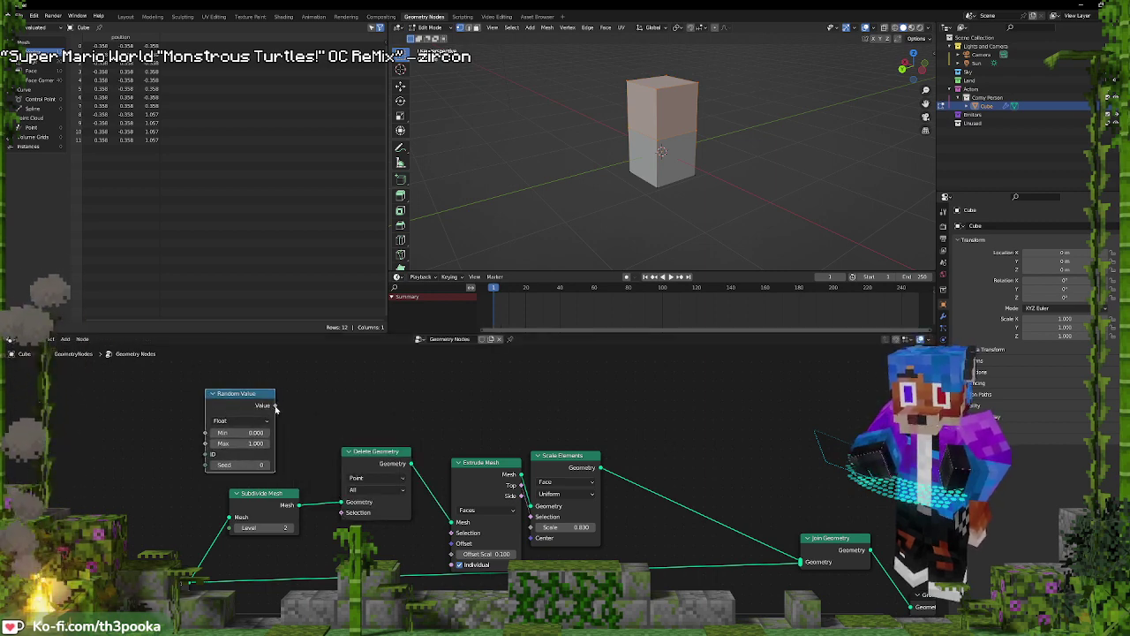
click(240, 420)
click(240, 433)
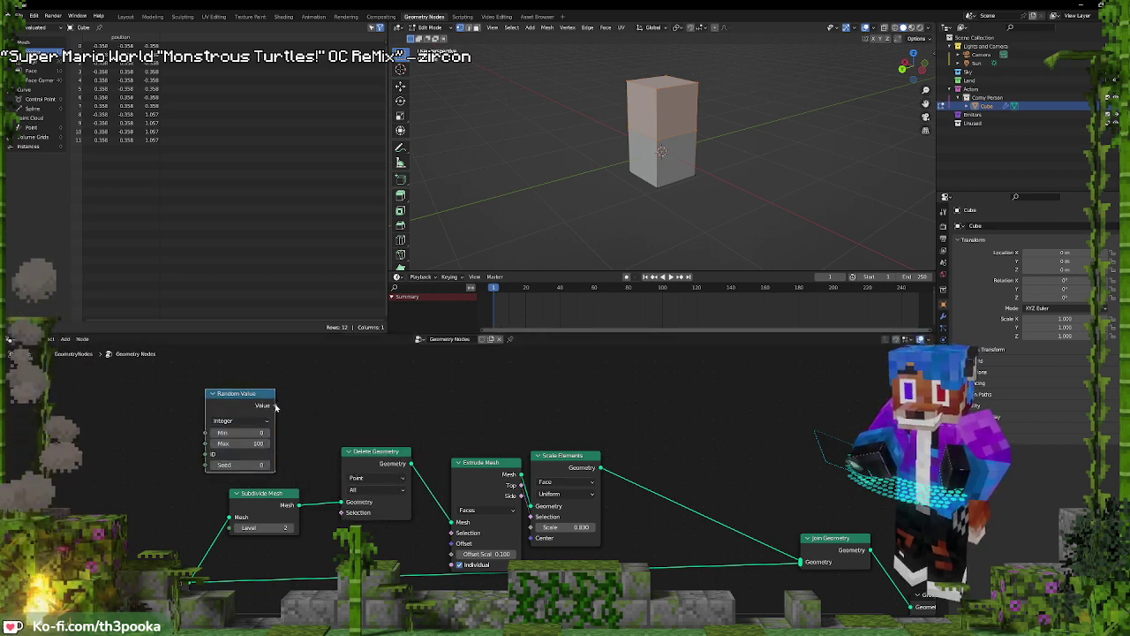
drag(276, 406, 344, 513)
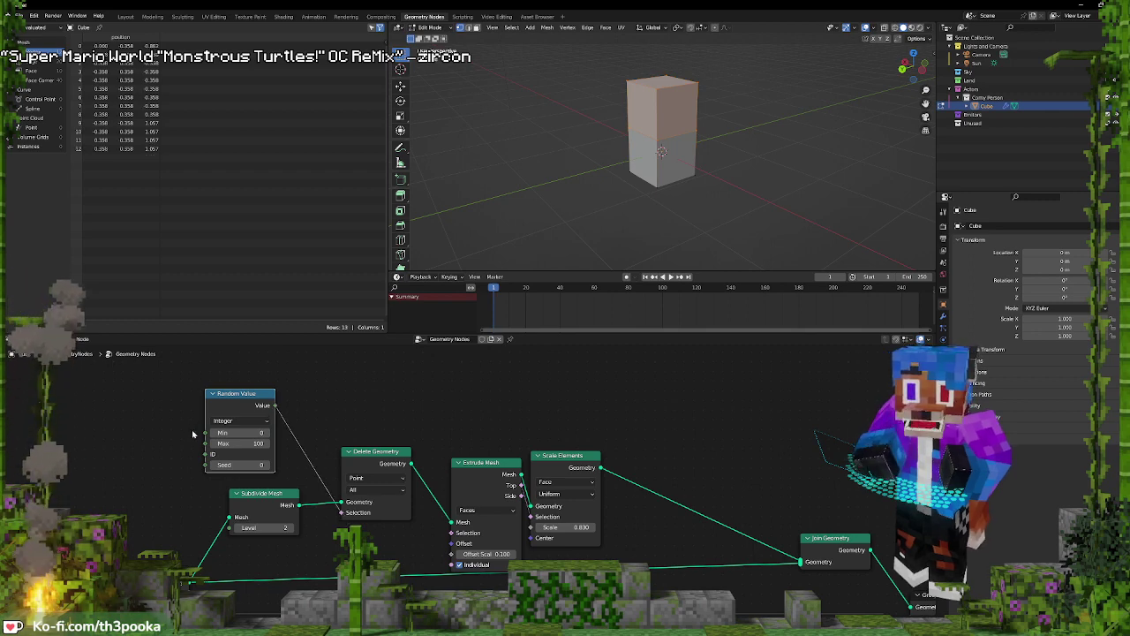
Add an Index node feeding the ID of Random Value, and set the Delete Geometry domain to Face
click(91, 380)
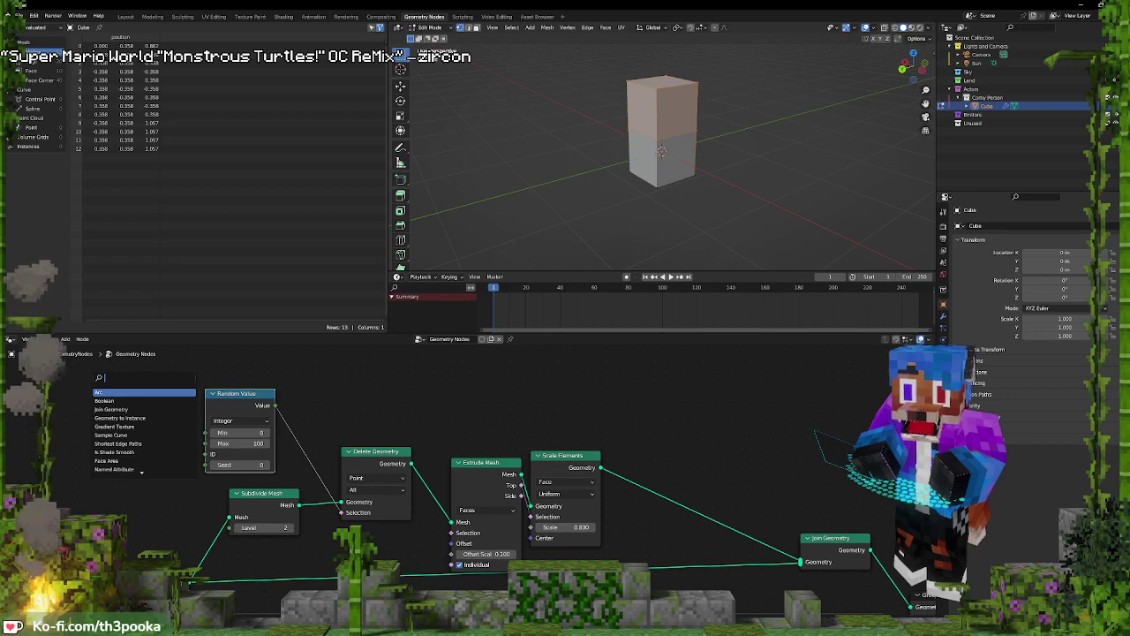
text(ind)
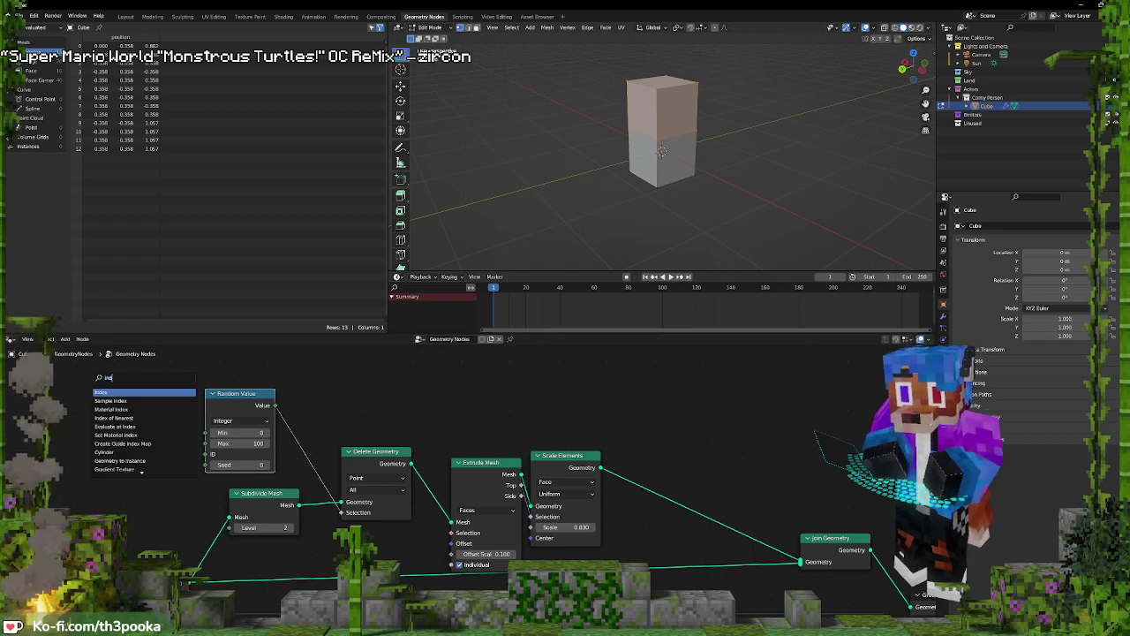
key(Return)
click(117, 406)
drag(153, 411, 206, 454)
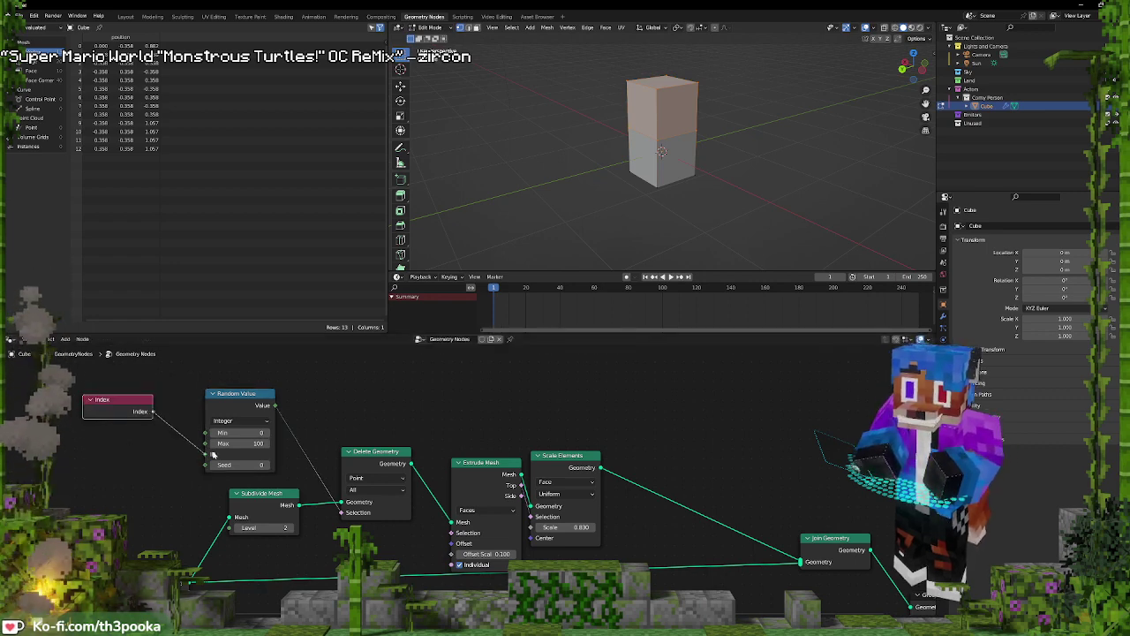
click(379, 479)
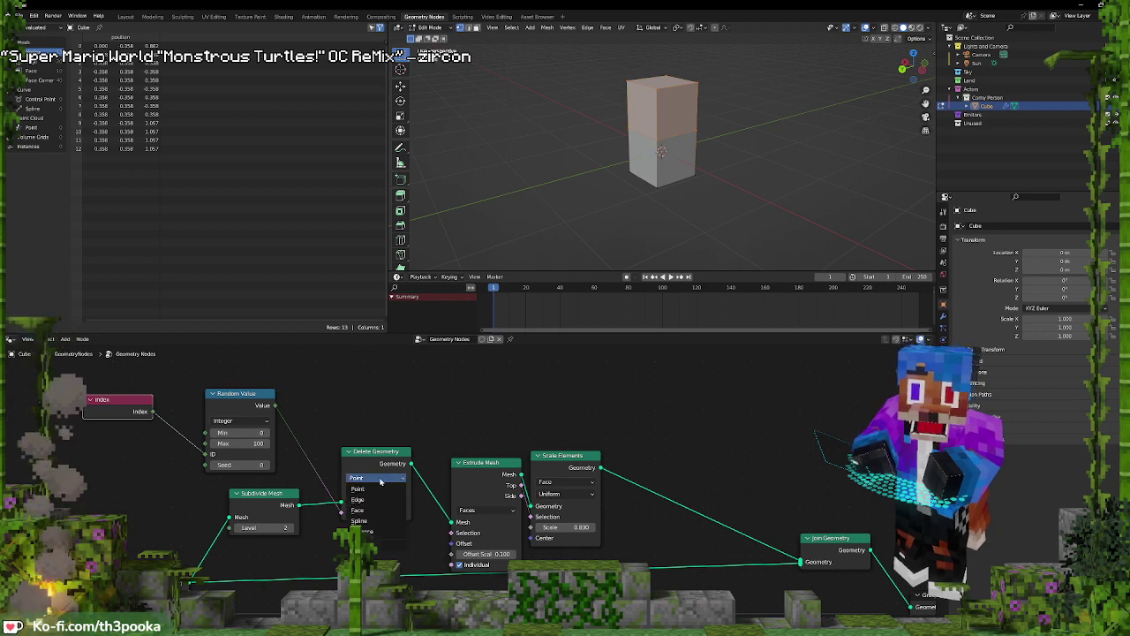
click(361, 509)
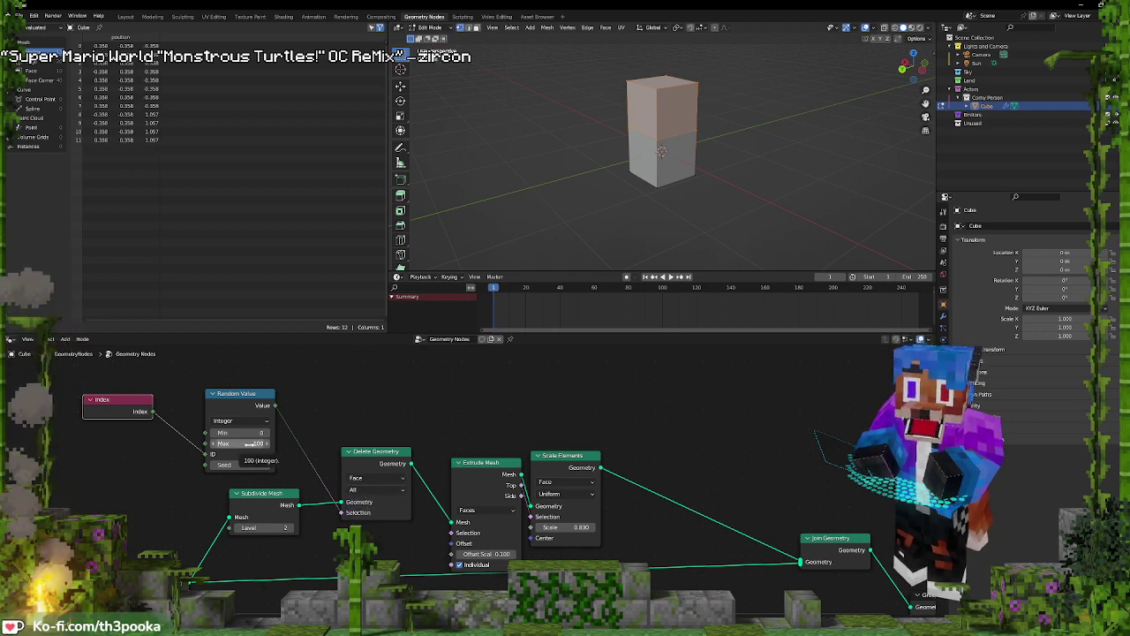
Change the Random Value node to Boolean and reconnect its value to the Selection of Delete Geometry
click(236, 420)
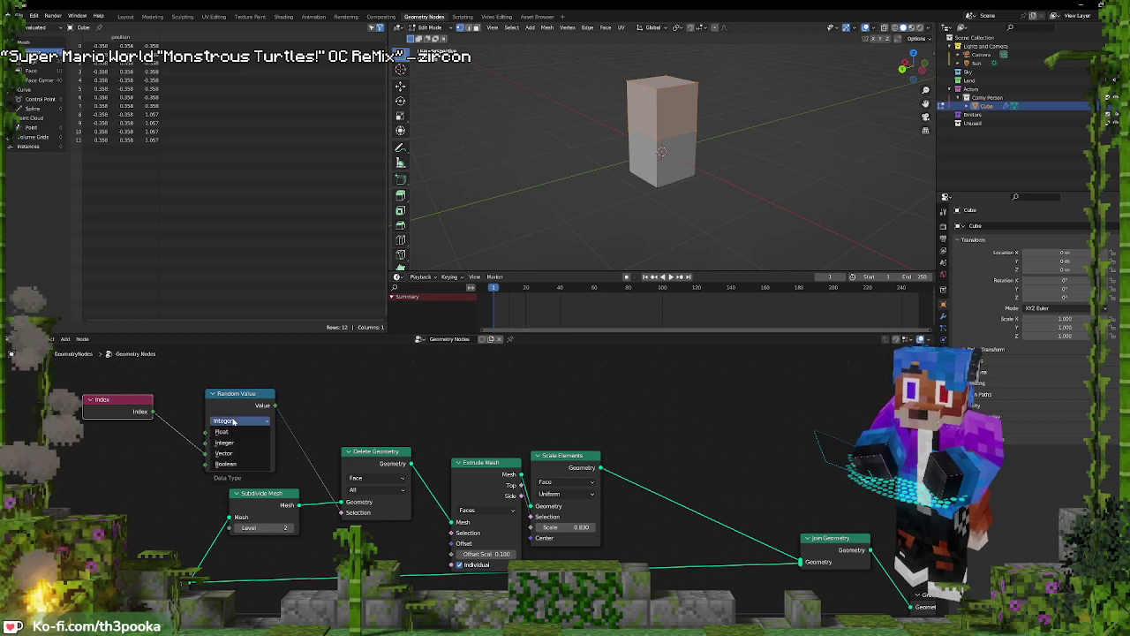
click(234, 460)
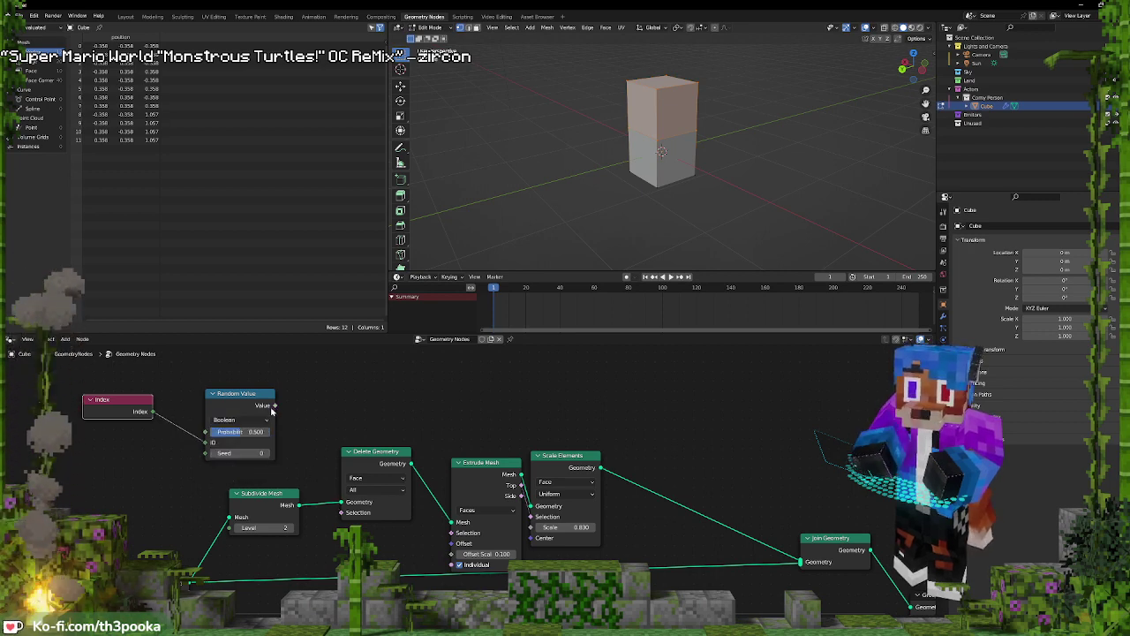
drag(275, 405, 342, 512)
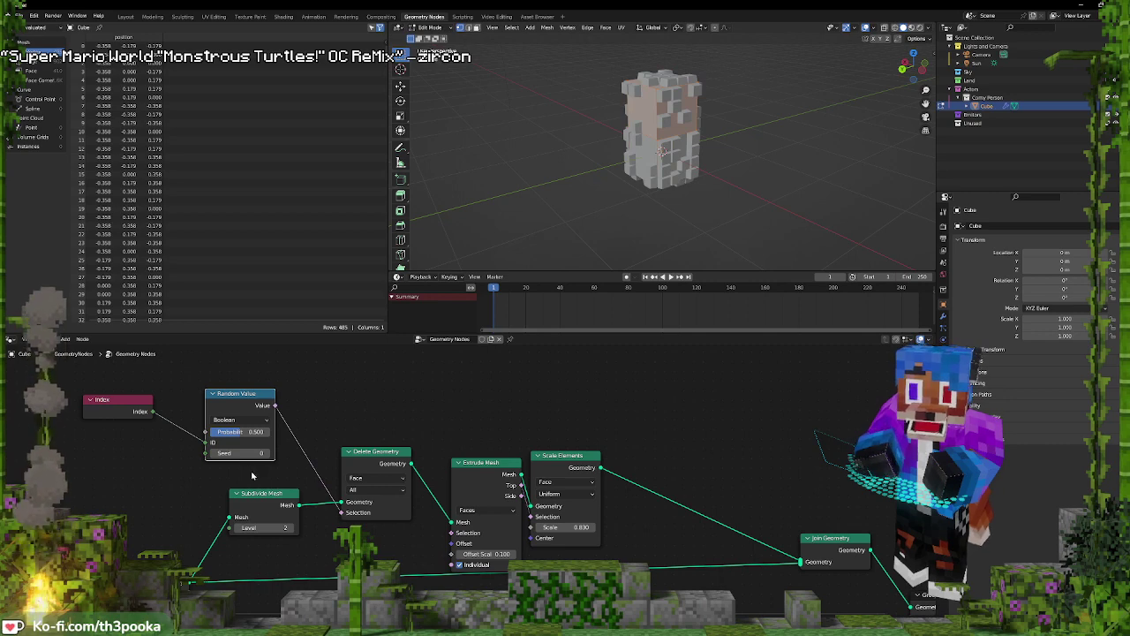
Set the Random Value seed to -25 and try different probabilities, ending at 0
drag(247, 451, 353, 432)
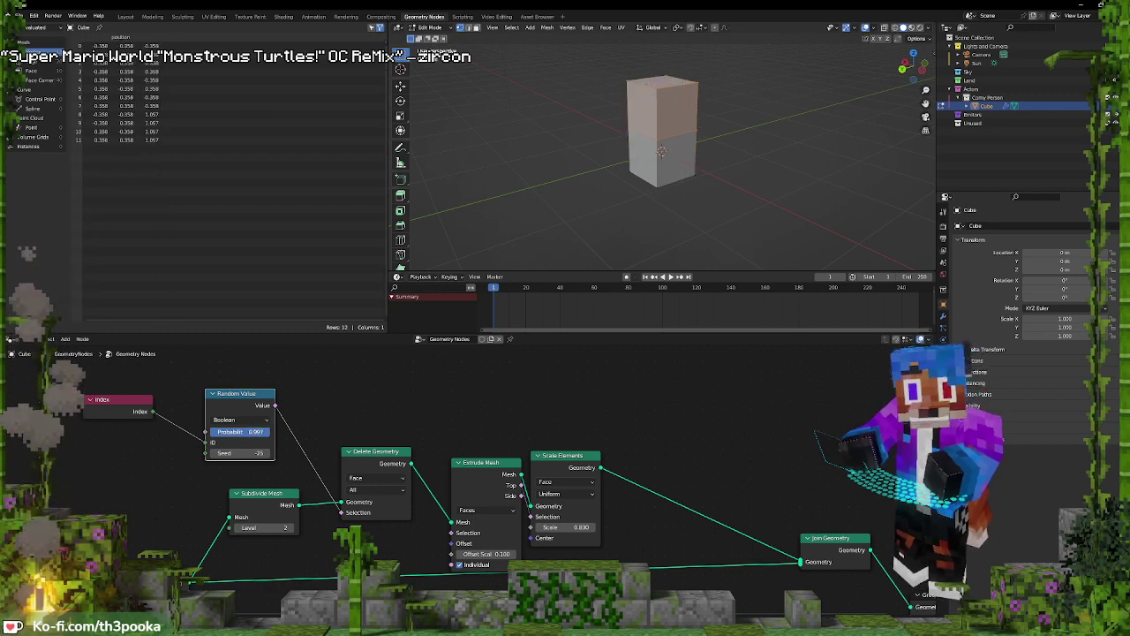
drag(353, 432, 255, 431)
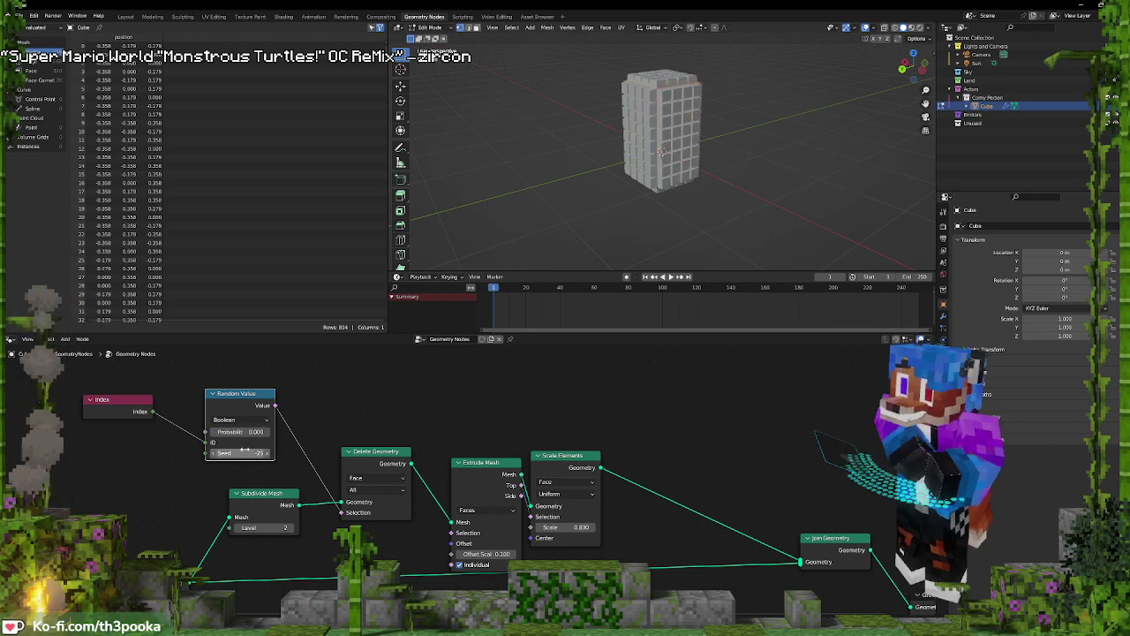
mouse_move(666, 445)
middle_down()
mouse_move(535, 433)
mouse_move(671, 433)
middle_up()
middle_drag(536, 427, 506, 403)
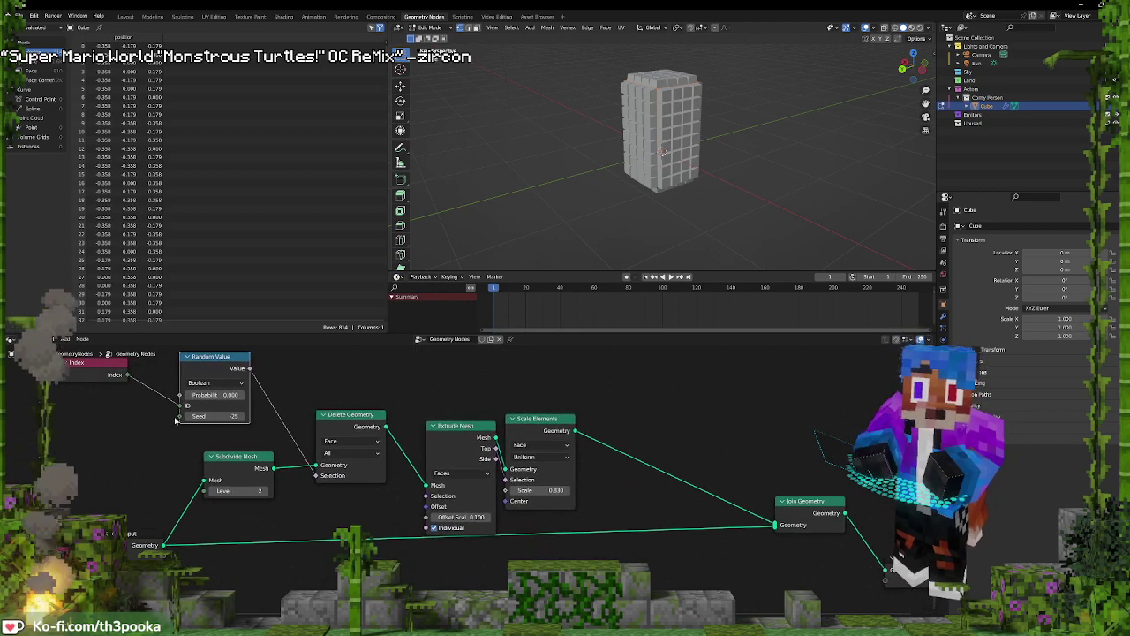
middle_drag(232, 426, 319, 457)
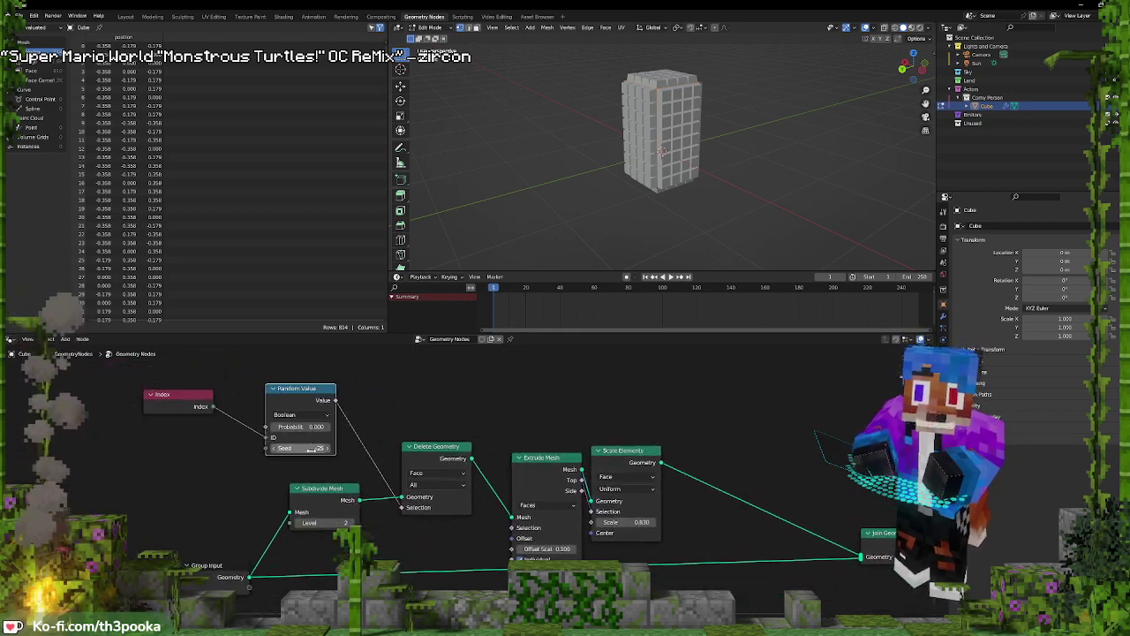
Place the Random Value node above Subdivide Mesh with a probability of about 0.46, and delete the Index node
drag(296, 388, 315, 408)
drag(182, 393, 327, 381)
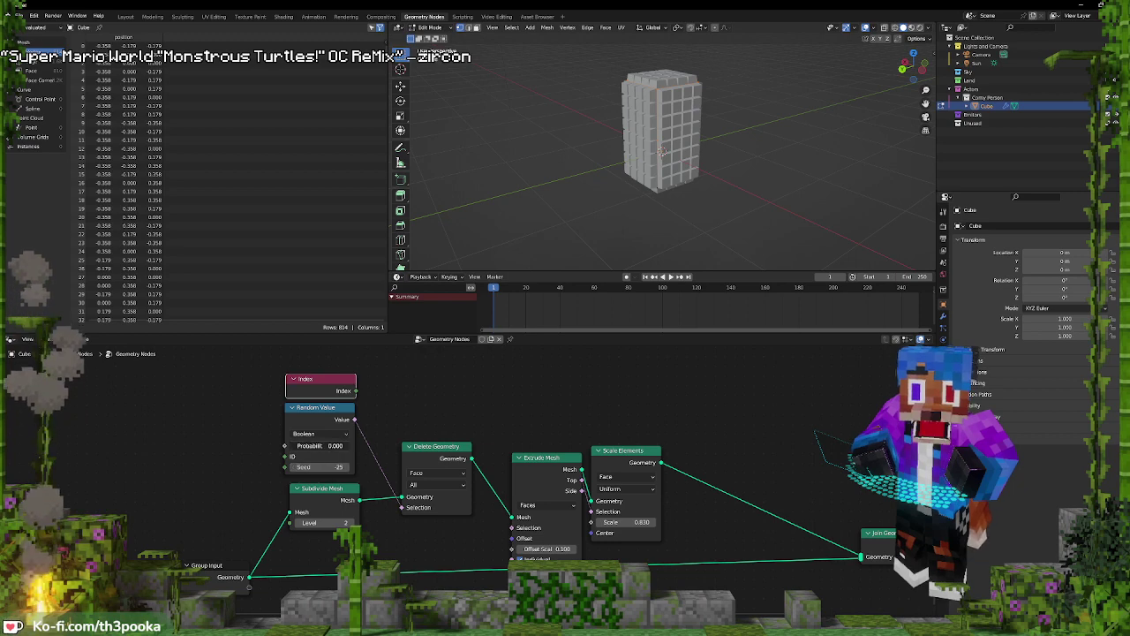
drag(290, 445, 317, 446)
key(x)
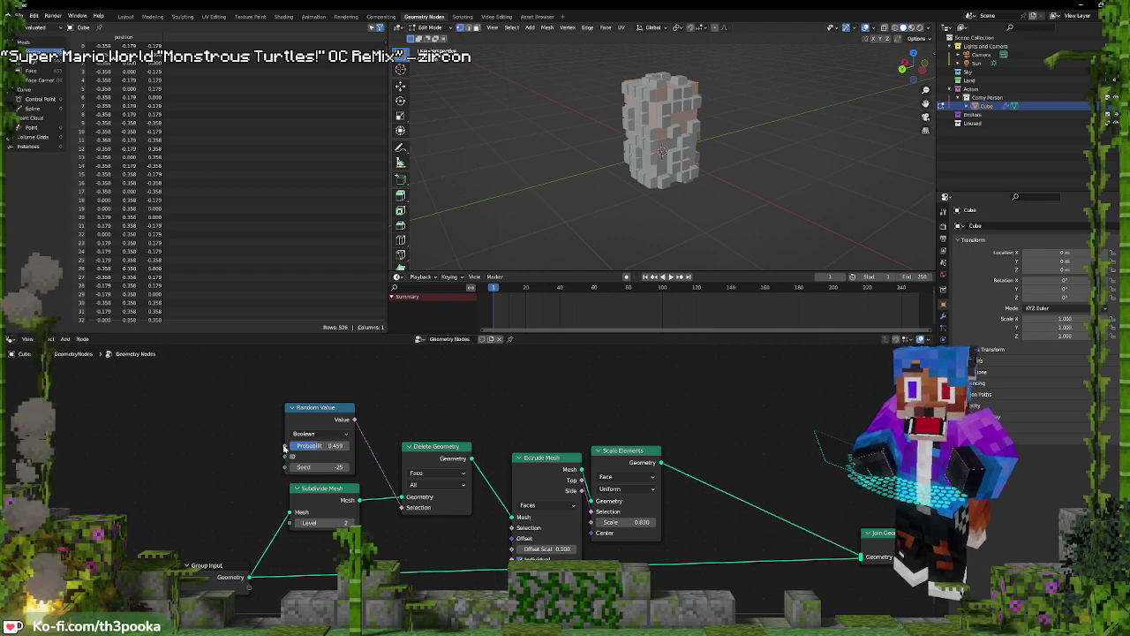
Expose the Probability of Random Value as a new socket on the Group Input node
drag(285, 445, 250, 588)
middle_drag(646, 543, 570, 466)
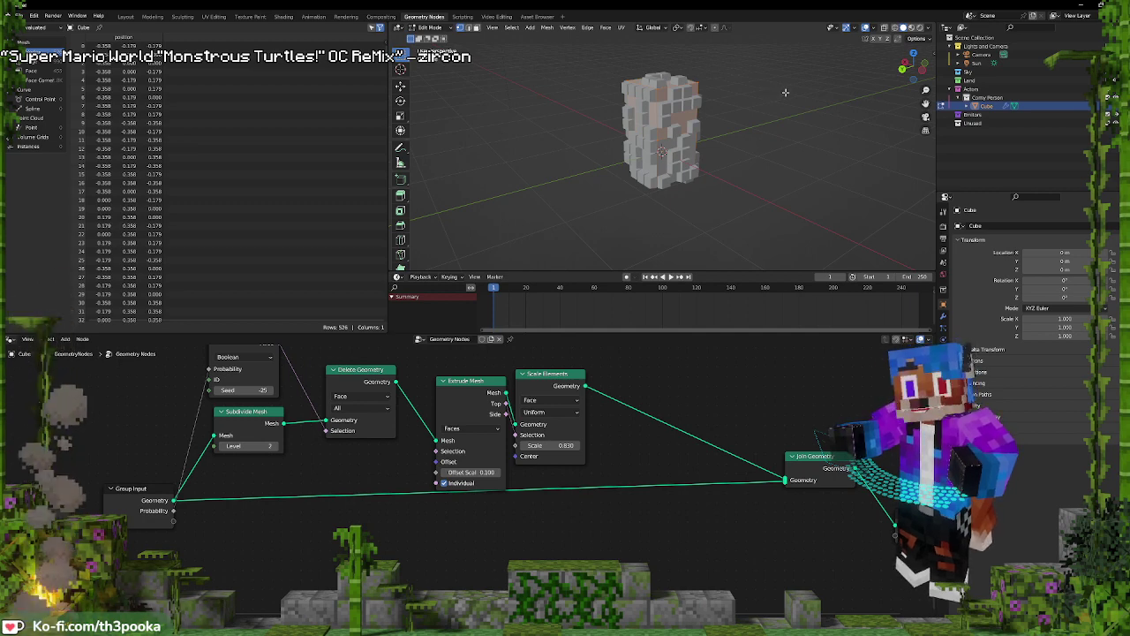
key(s)
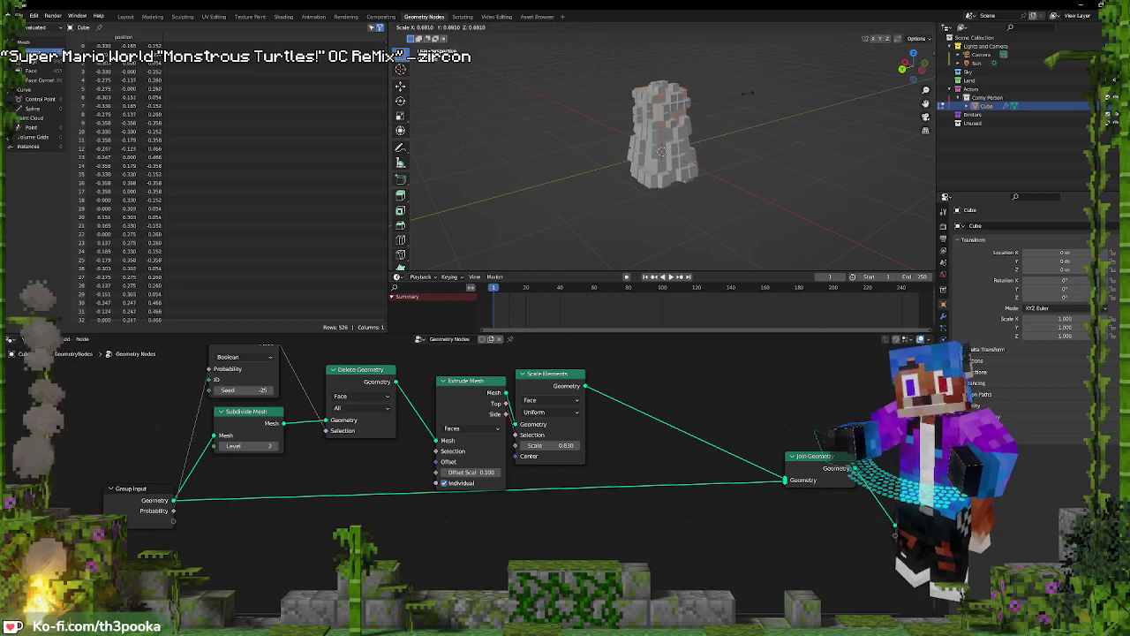
right_click(740, 91)
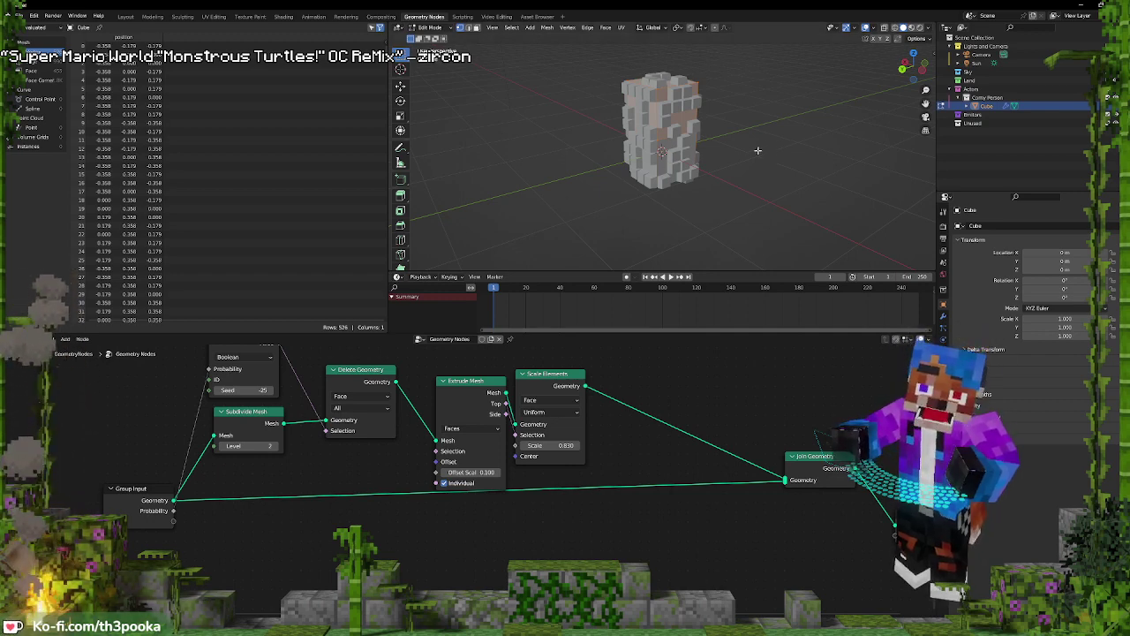
middle_drag(725, 202, 714, 166)
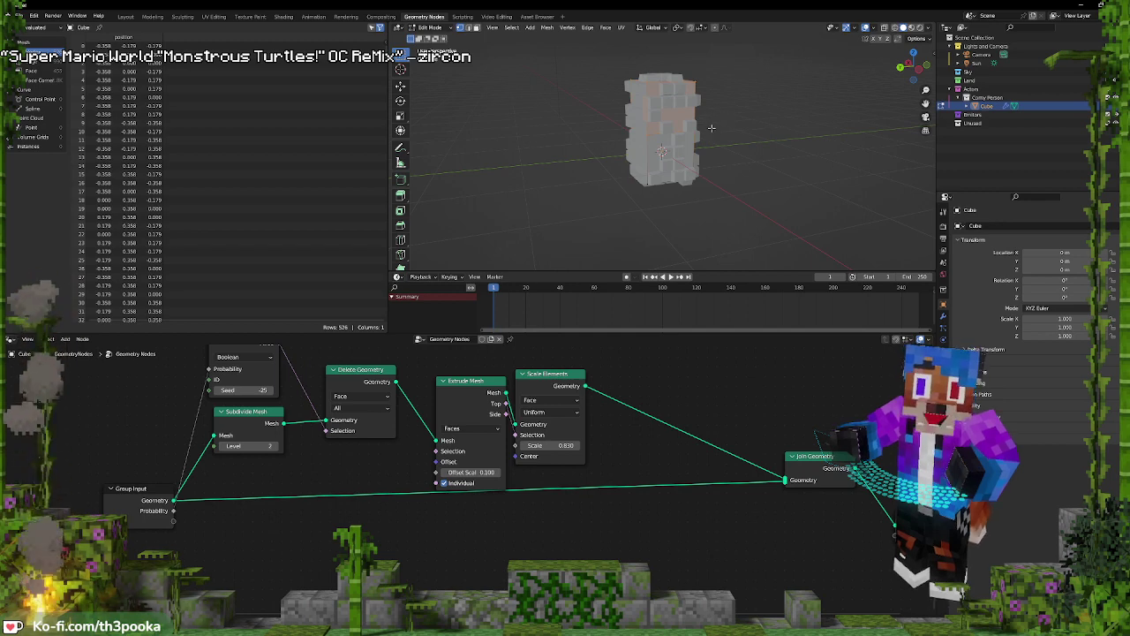
Delete the edges of the body's upper half and close the open top of the remaining box with a face
key(x)
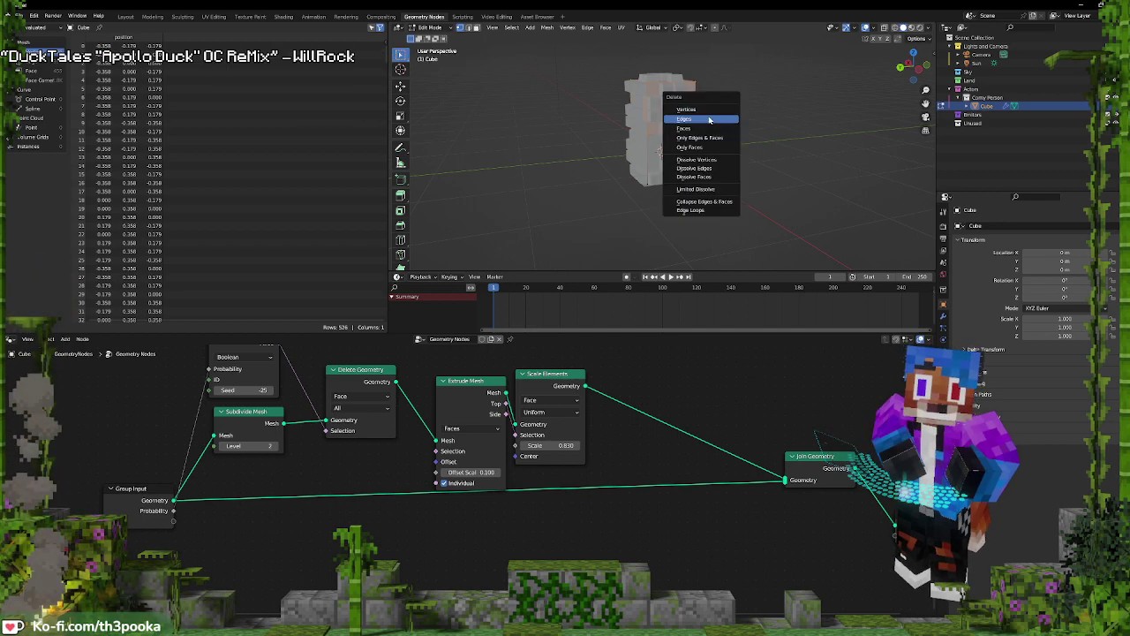
click(708, 119)
middle_drag(708, 122, 686, 135)
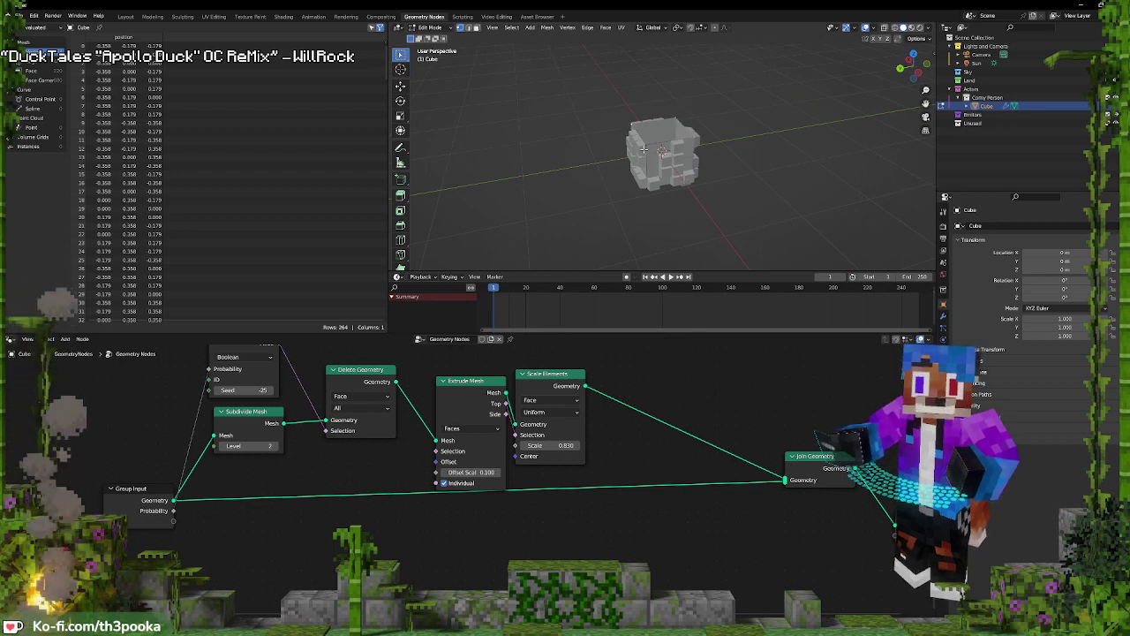
key(ctrl+z)
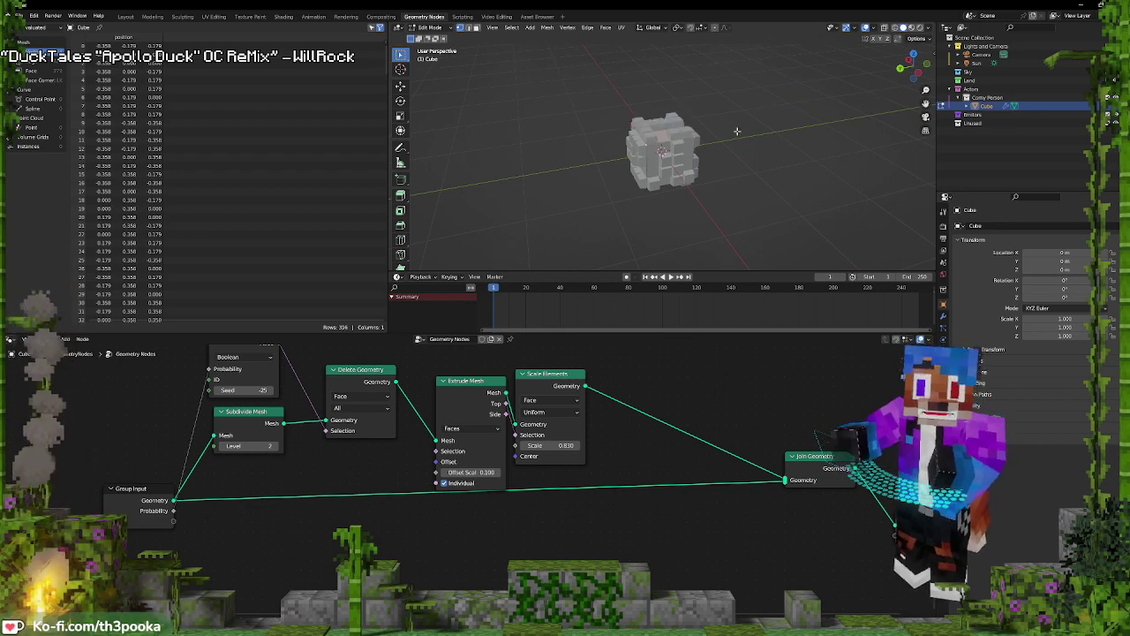
Duplicate the whole box in place and raise the copy vertically until it sits clear above the original
middle_drag(737, 131, 718, 145)
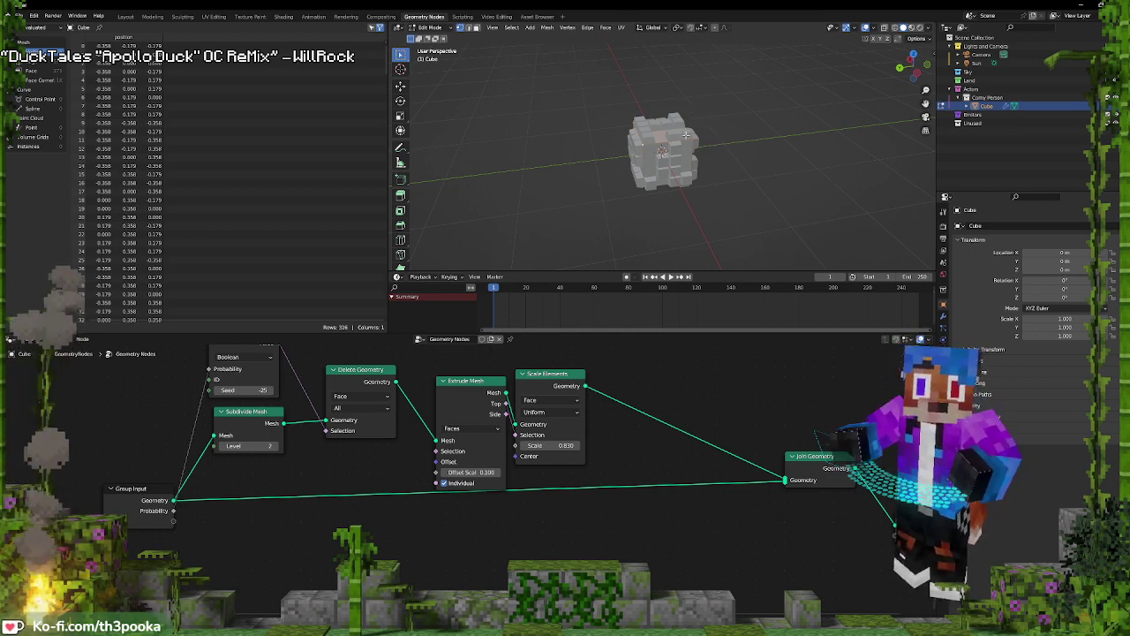
key(shift+d)
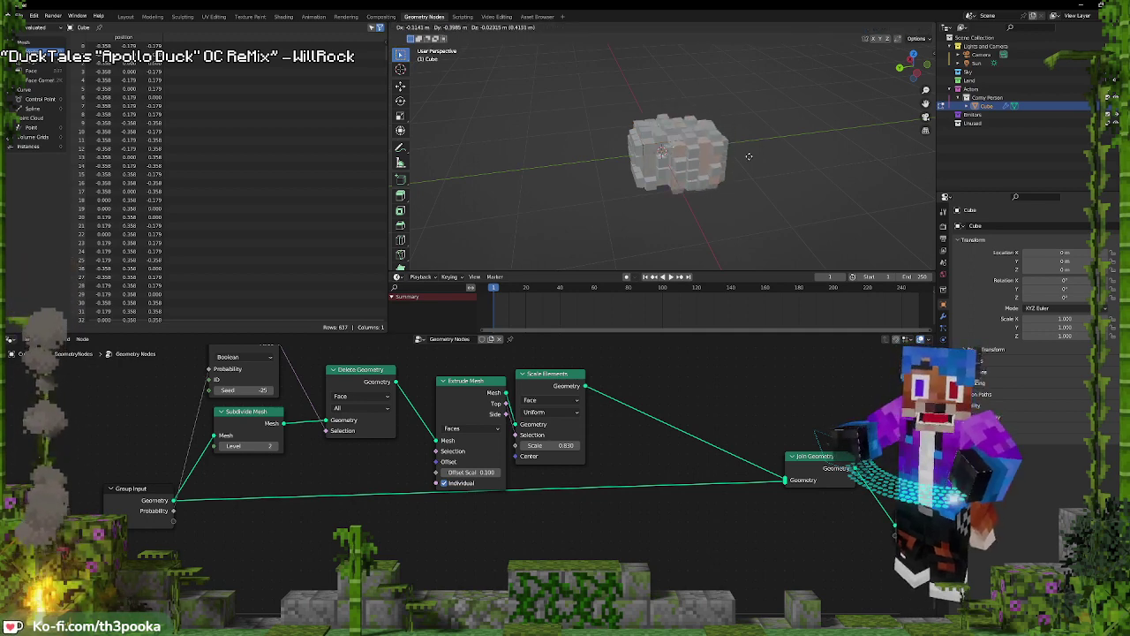
key(Escape)
click(400, 130)
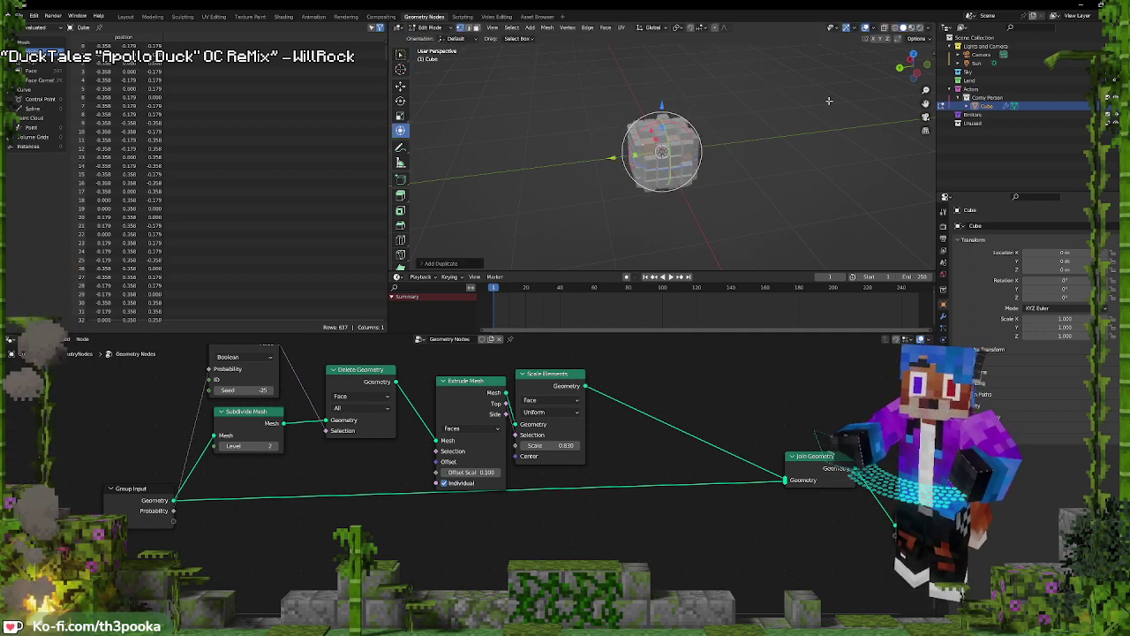
drag(661, 106, 663, 43)
middle_drag(776, 60, 751, 87)
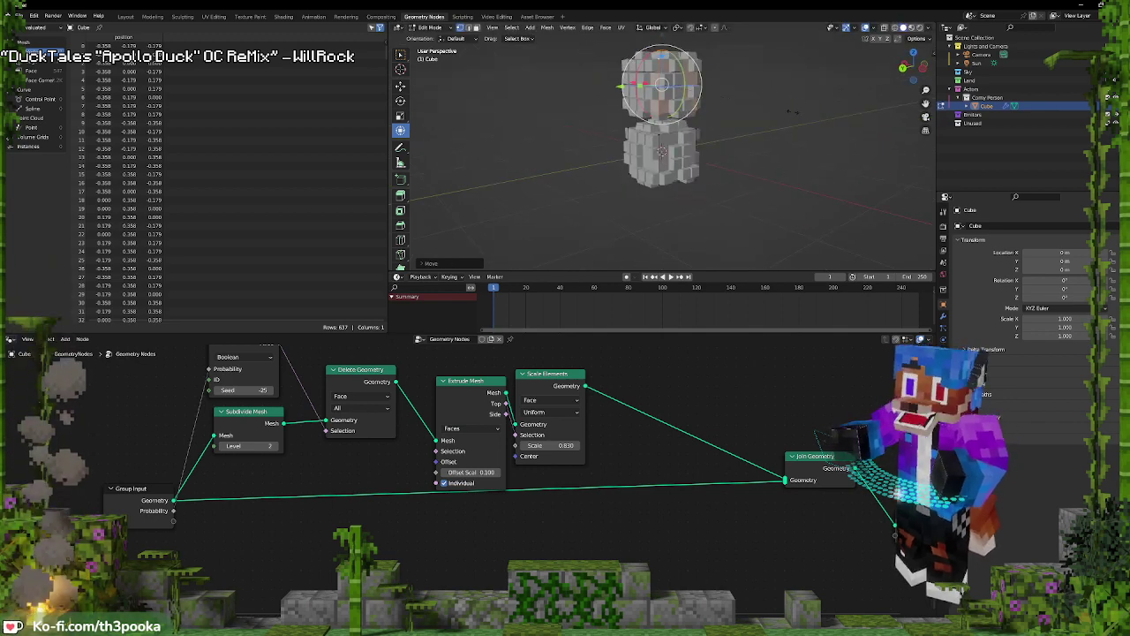
Scale the raised copy down slightly and lower it onto the original box
key(s)
click(751, 86)
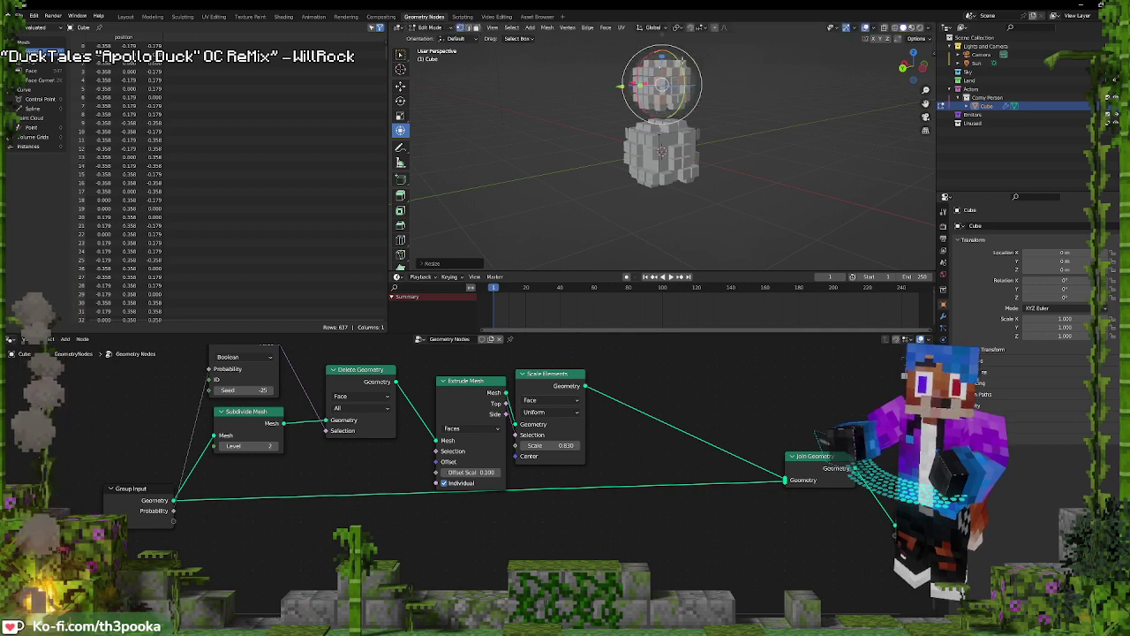
key(Tab)
drag(662, 48, 714, 90)
middle_drag(713, 91, 754, 109)
scroll(711, 139, up, 3)
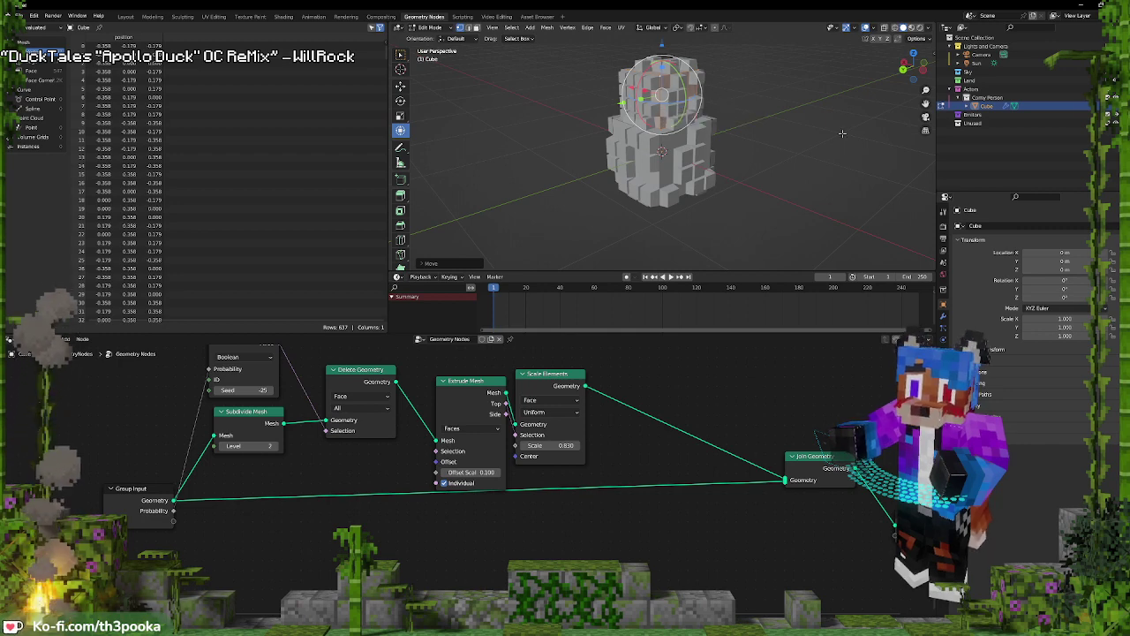
middle_drag(829, 151, 787, 161)
middle_drag(776, 160, 847, 142)
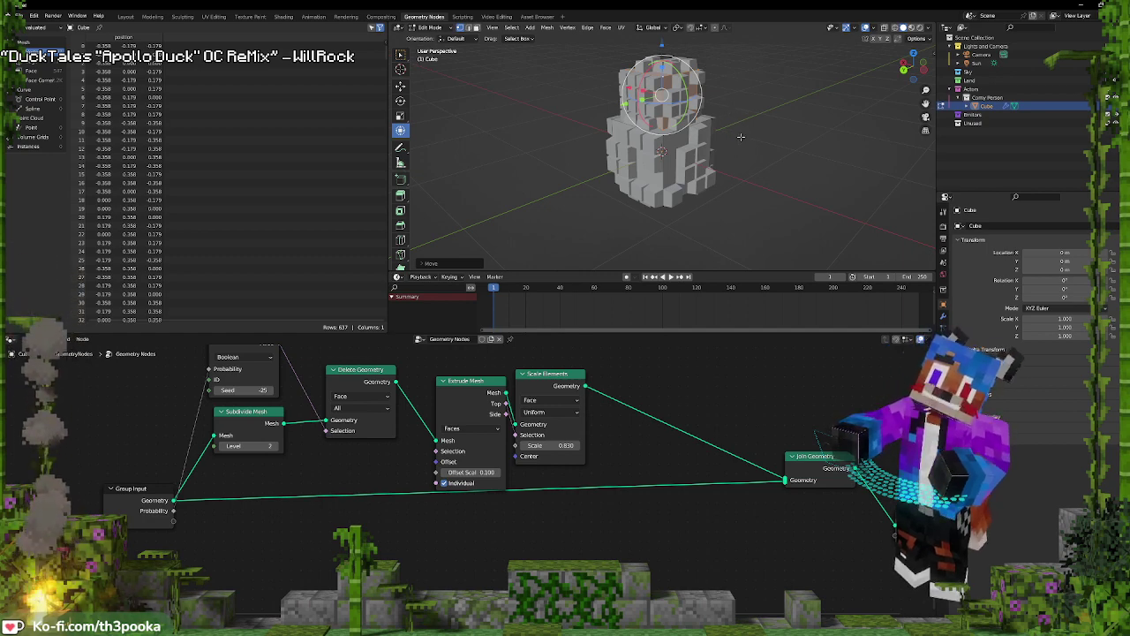
Delete the faces of the stacked copy
key(x)
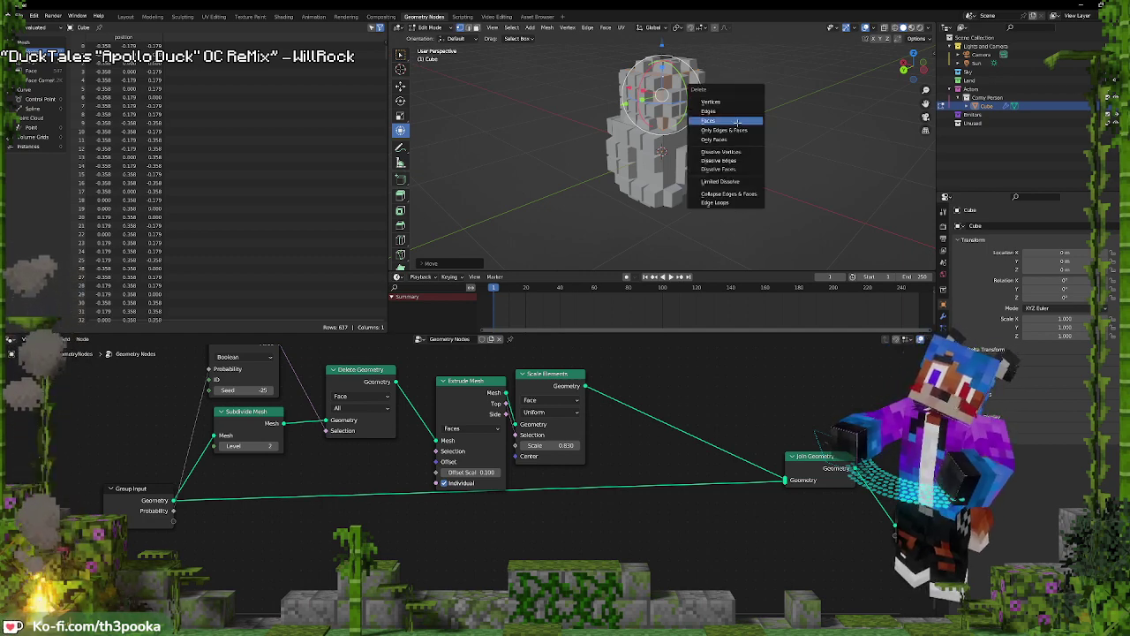
click(737, 123)
Extrude the box's top face upward about 0.68 m and scale the new end face to about 0.53
click(664, 131)
middle_drag(663, 132, 701, 146)
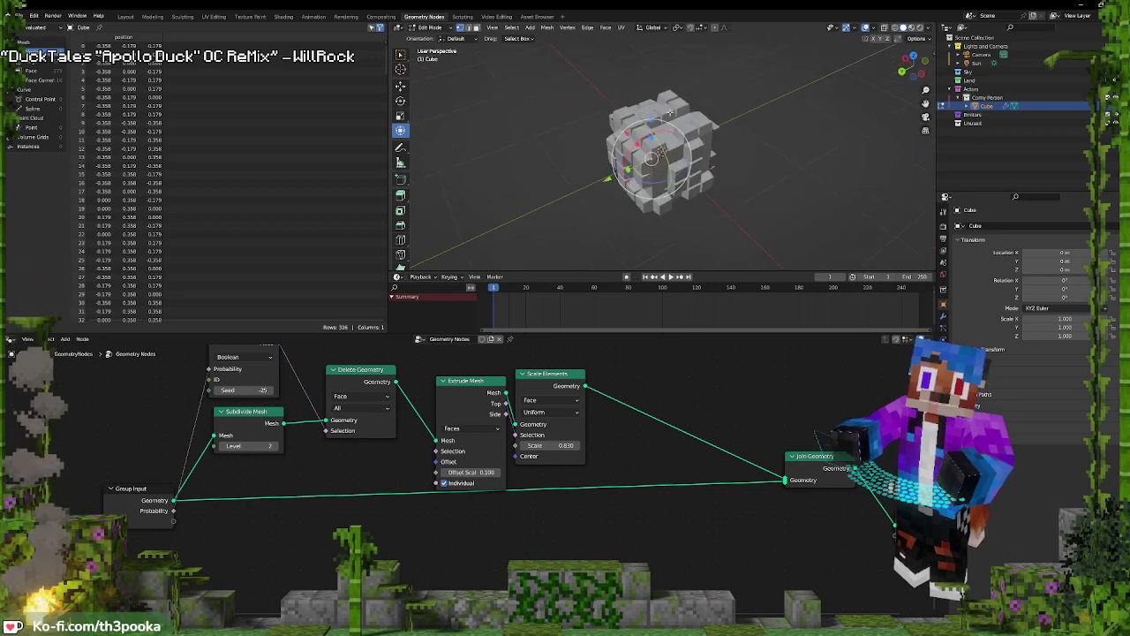
shift+click(662, 97)
shift+click(621, 116)
shift+click(719, 133)
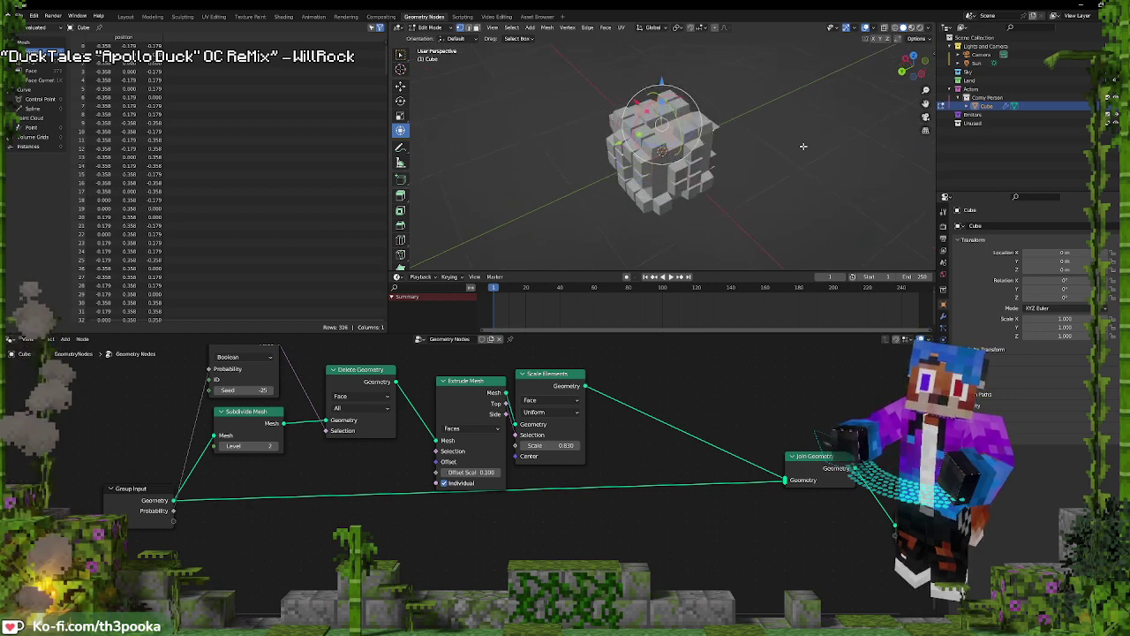
middle_drag(802, 147, 805, 121)
scroll(779, 127, down, 3)
scroll(750, 140, up, 2)
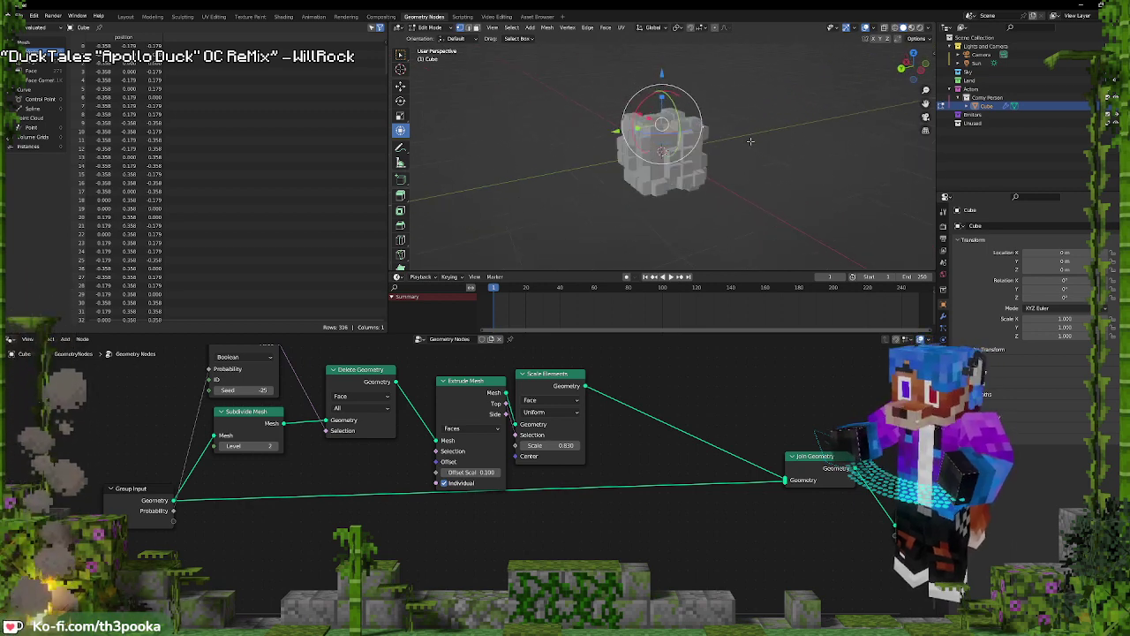
key(e)
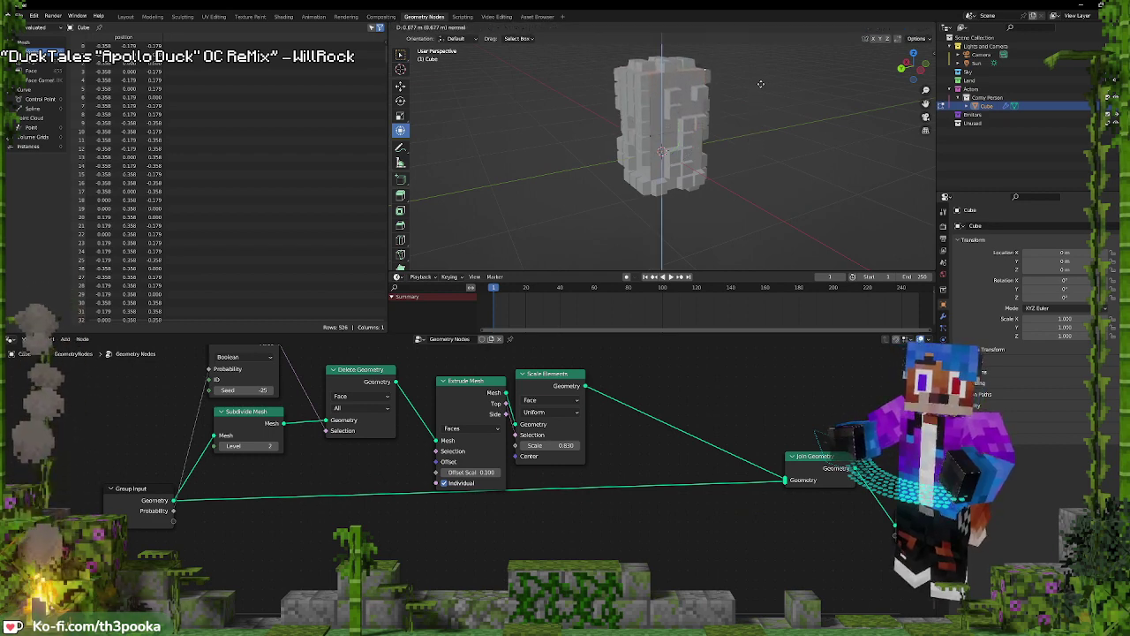
click(761, 82)
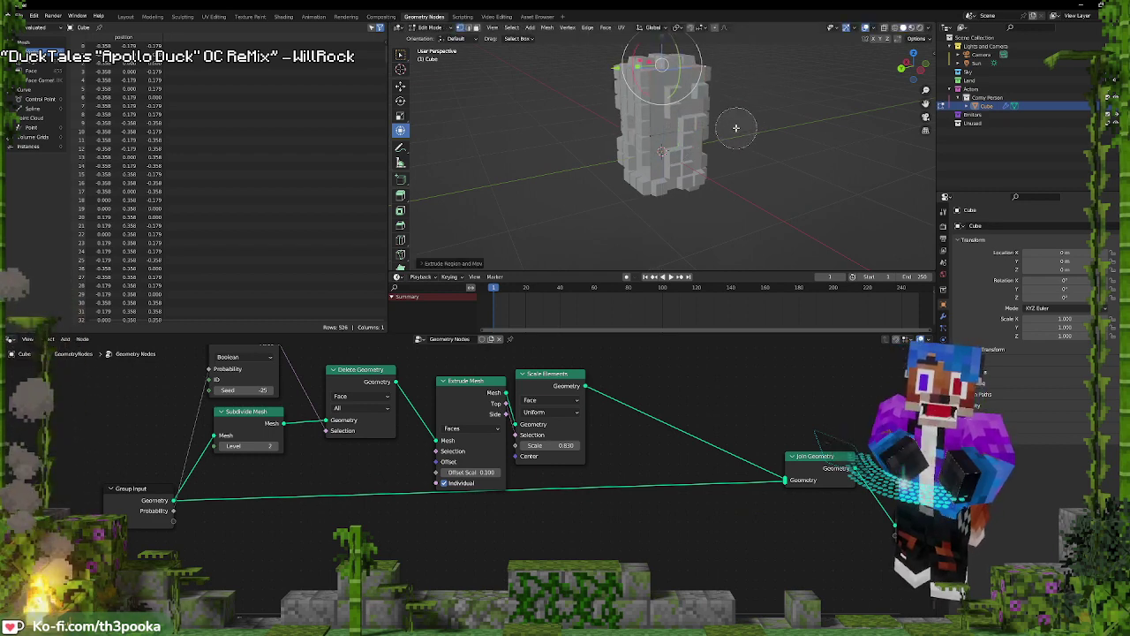
key(s)
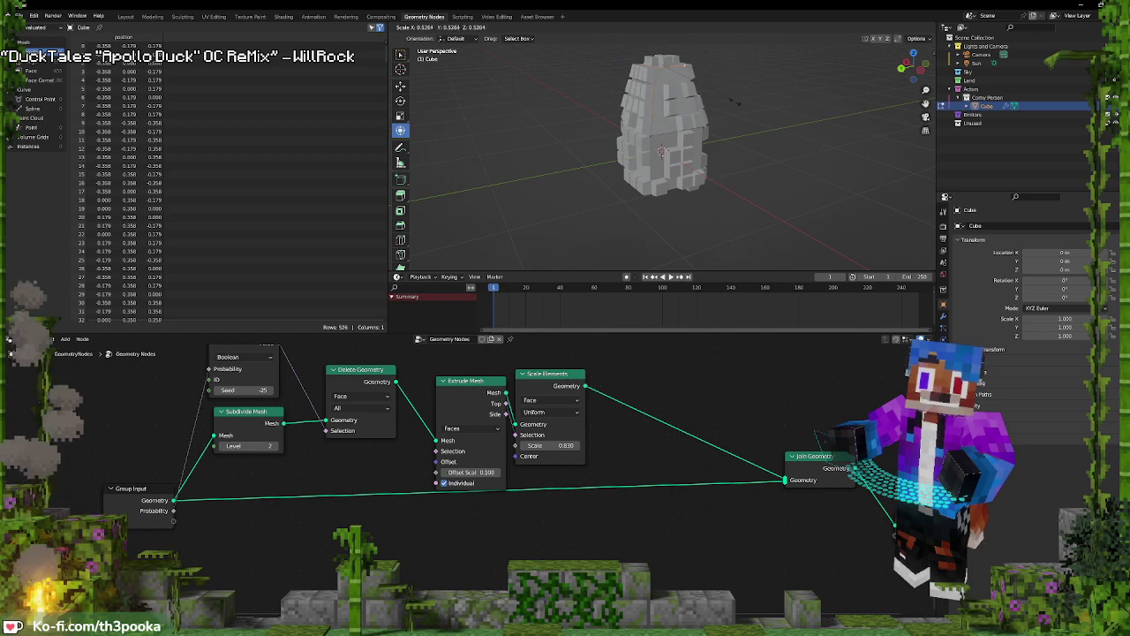
click(732, 101)
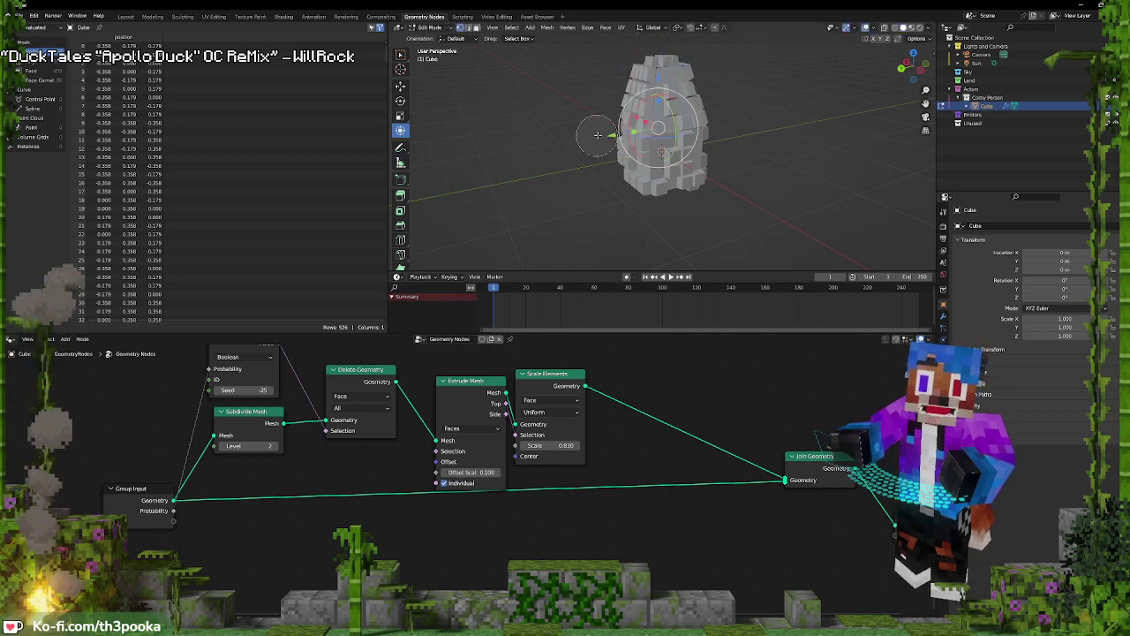
Select the ring of vertices at the body's mid-height and scale it inward to about 0.83
middle_drag(625, 135, 851, 130)
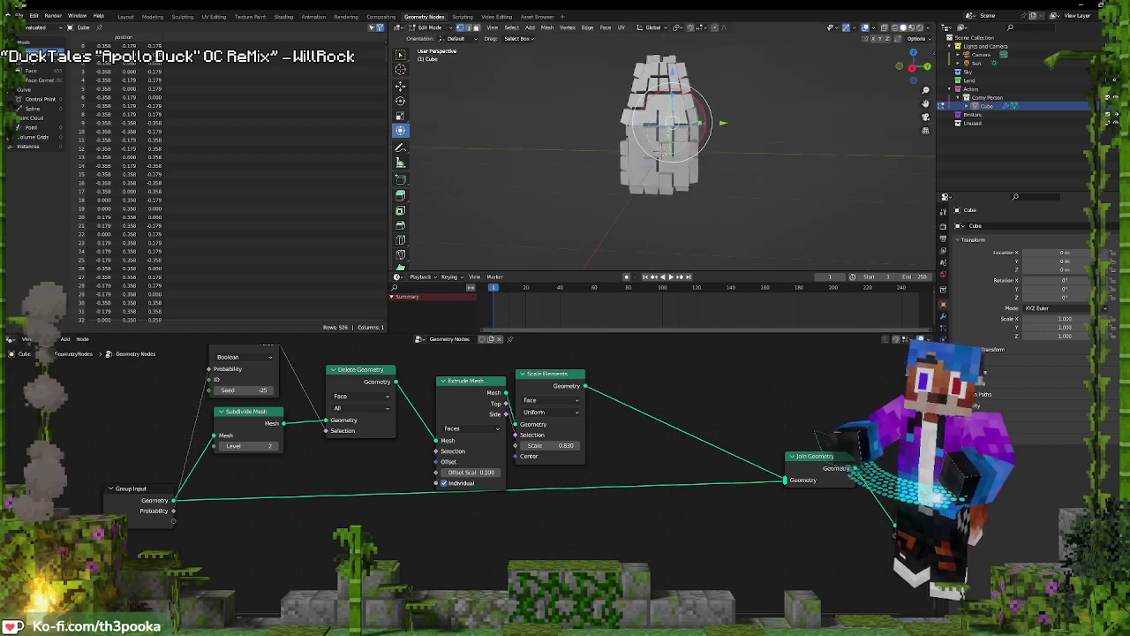
key(c)
key(Escape)
middle_drag(623, 119, 838, 101)
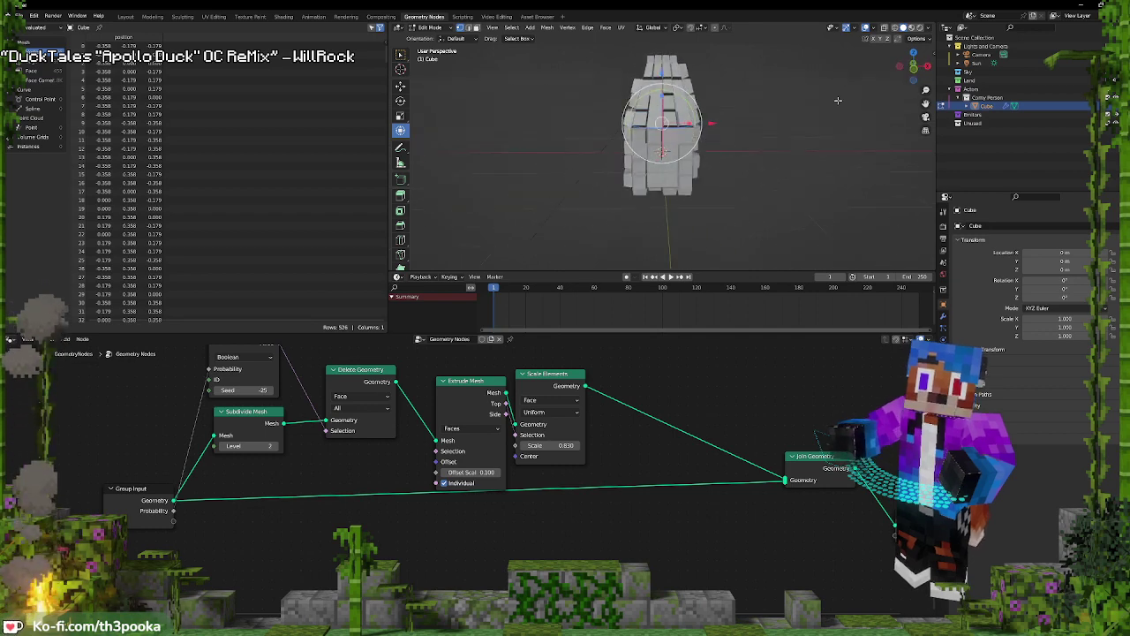
key(s)
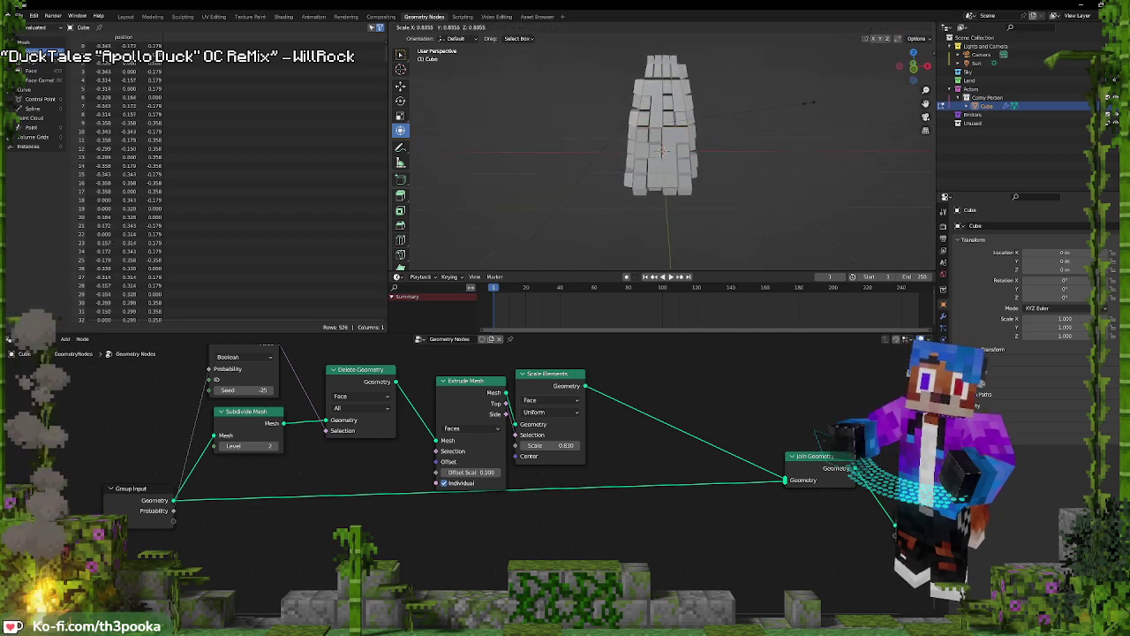
click(804, 102)
middle_drag(805, 102, 659, 118)
key(ctrl+z)
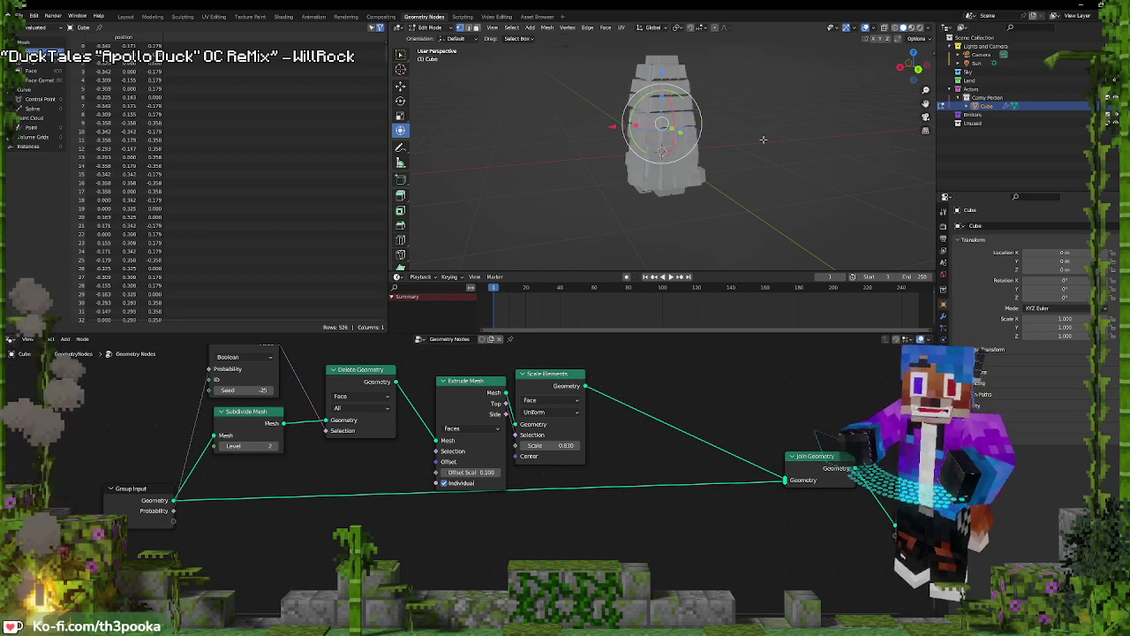
Set the Extrude Mesh node's Offset Scale to 0.030 so the kernels protrude less from the body
middle_drag(764, 139, 845, 130)
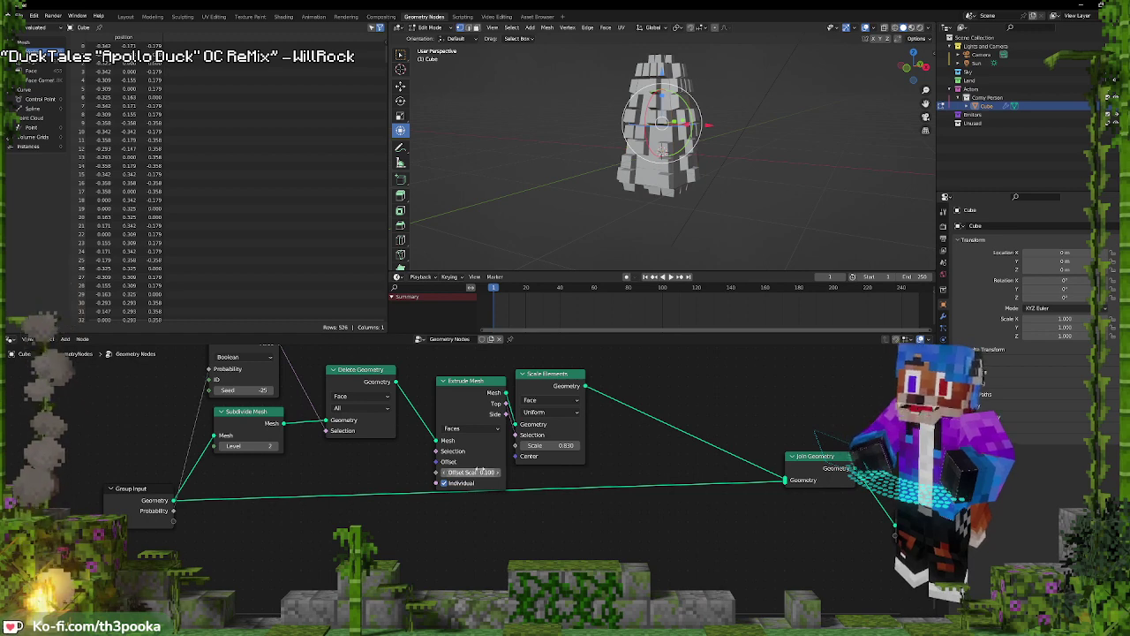
mouse_move(468, 473)
mouse_down()
mouse_move(494, 473)
mouse_move(459, 473)
mouse_up()
middle_drag(548, 190, 618, 184)
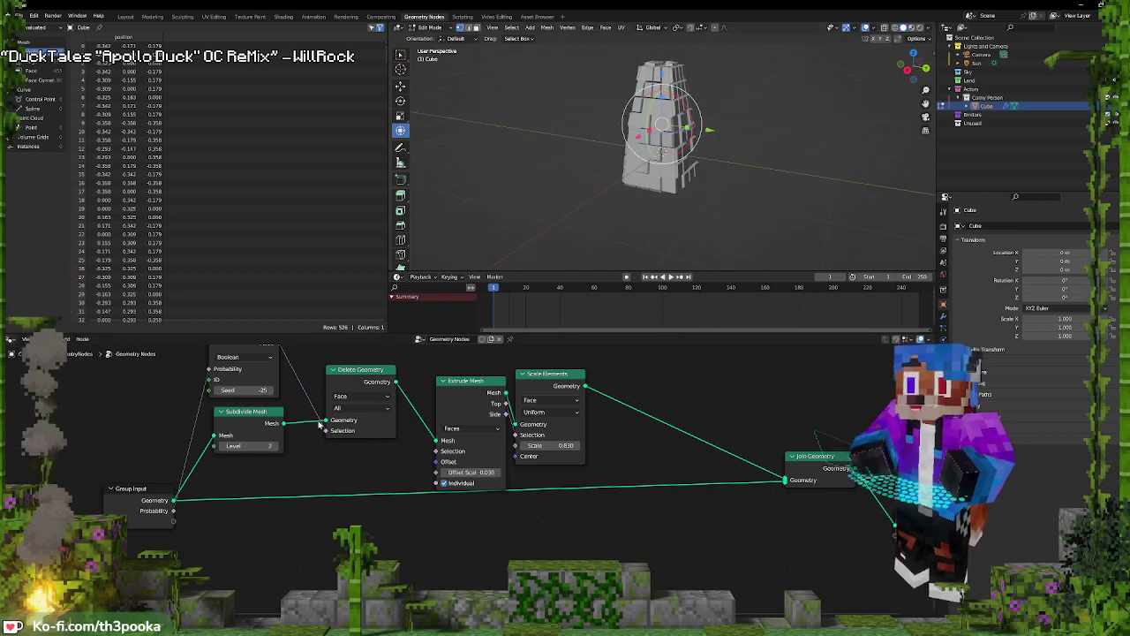
Set the body's Geometry Nodes modifier Probability to 0.000
middle_drag(362, 429, 471, 474)
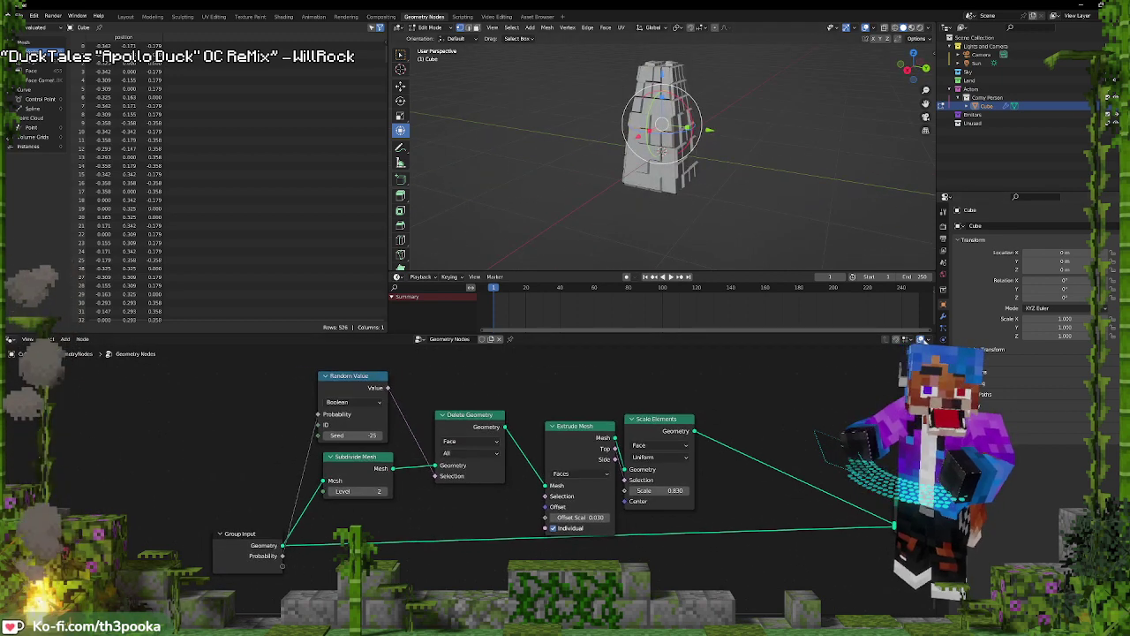
click(943, 317)
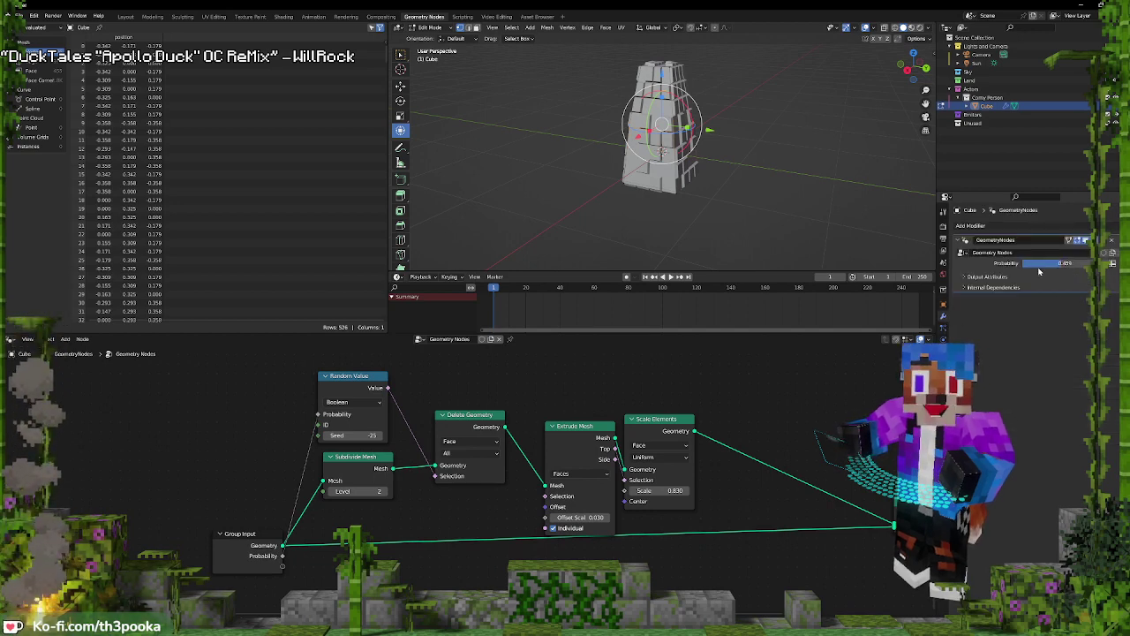
drag(1040, 271, 976, 269)
middle_drag(809, 143, 690, 135)
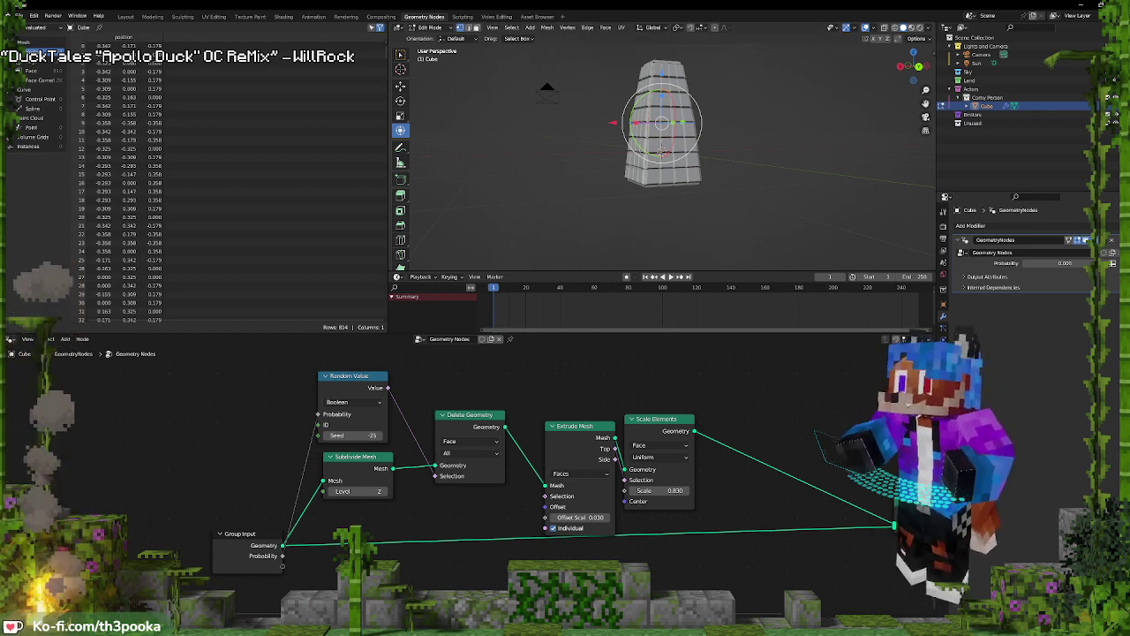
Open the Save As dialog and browse to the My Models folder inside 3D Rendering
click(17, 15)
click(68, 83)
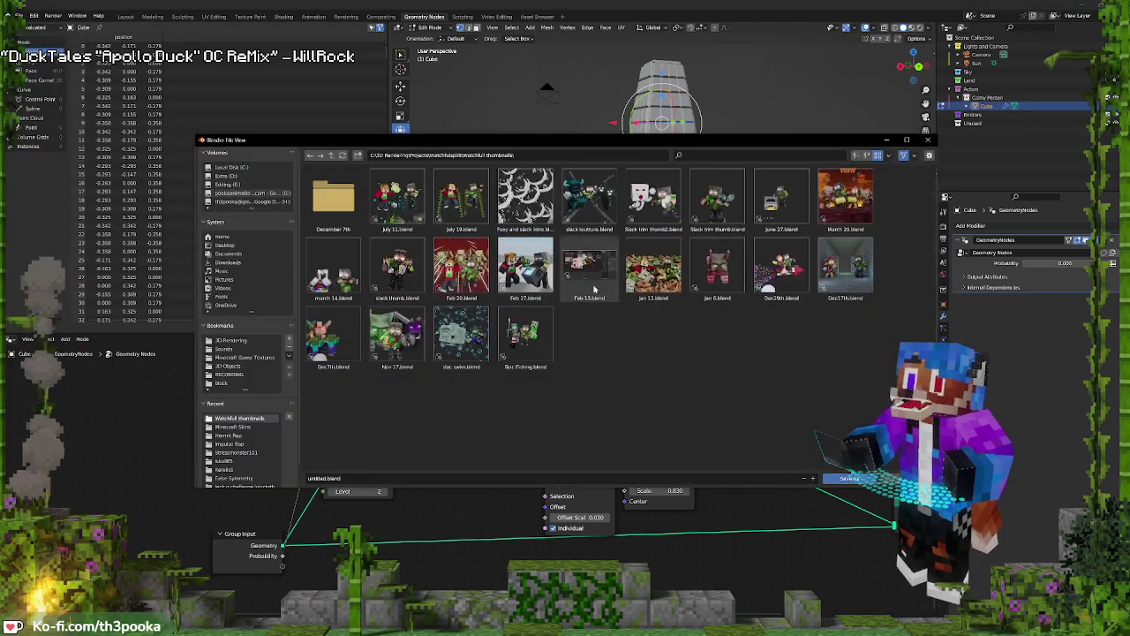
click(331, 155)
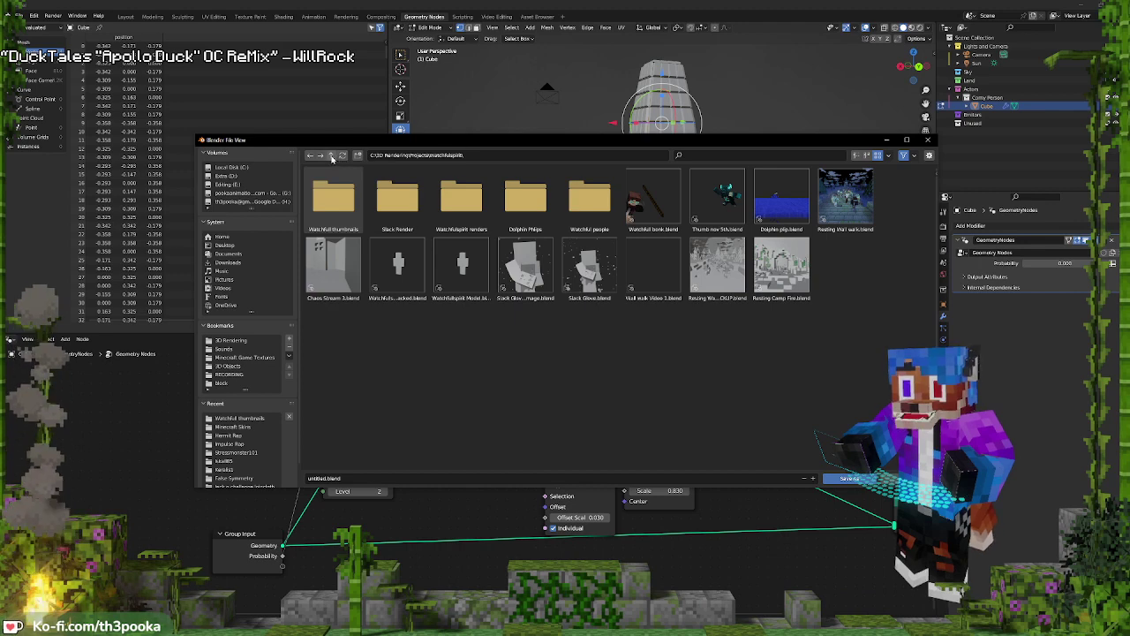
click(332, 157)
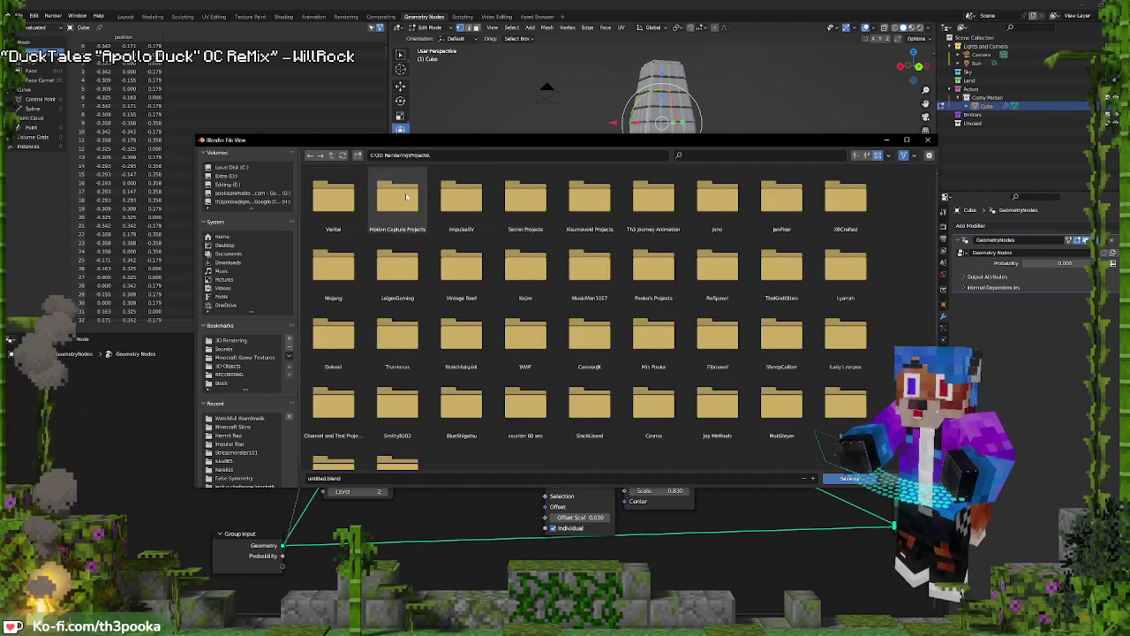
click(332, 155)
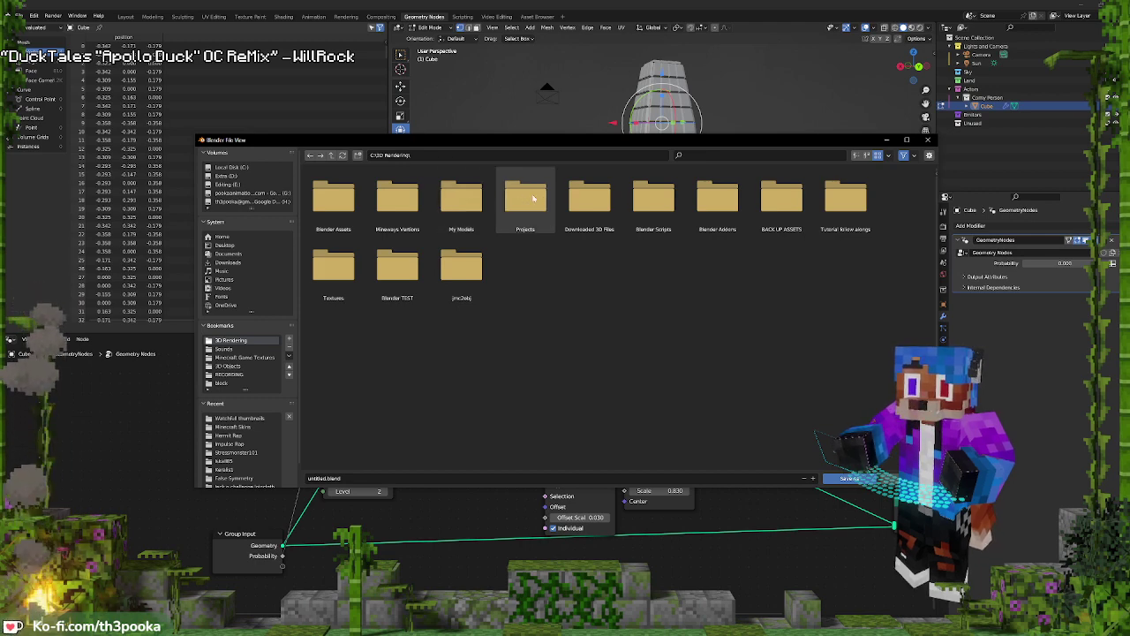
double_click(473, 200)
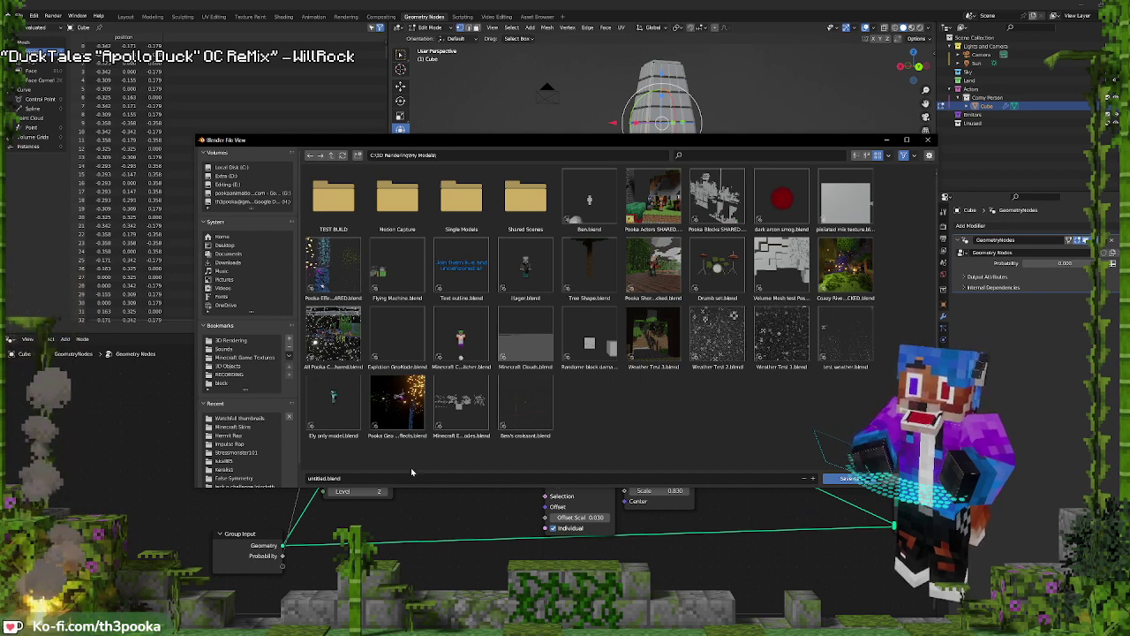
Name the file Corn Person.blend and save it in the My Models folder
click(331, 477)
text(co)
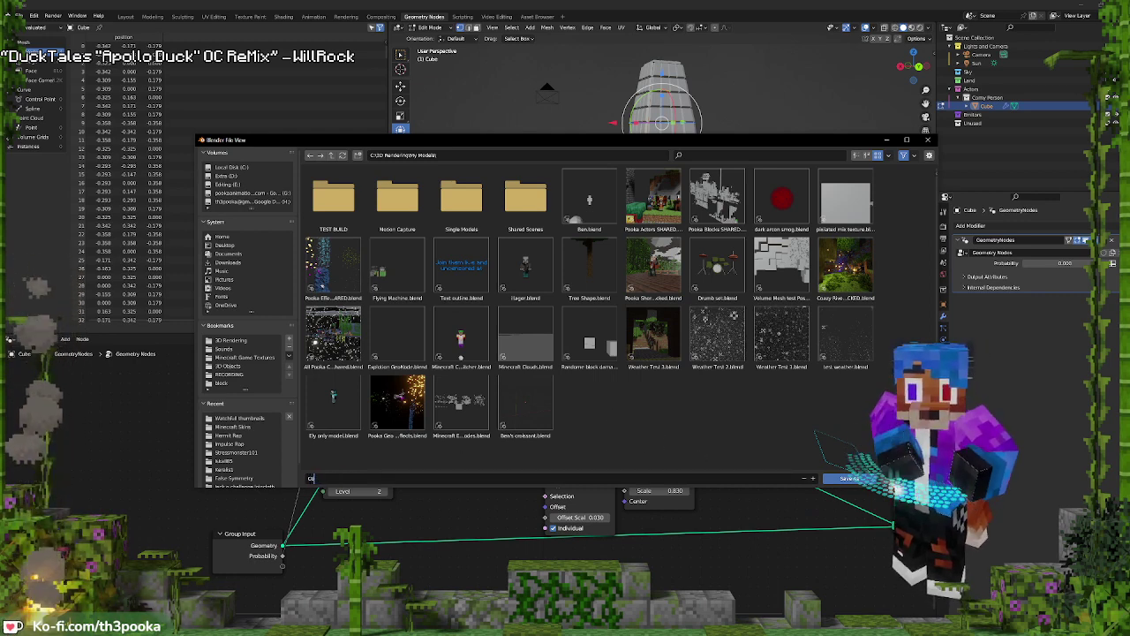
text(mfy Person)
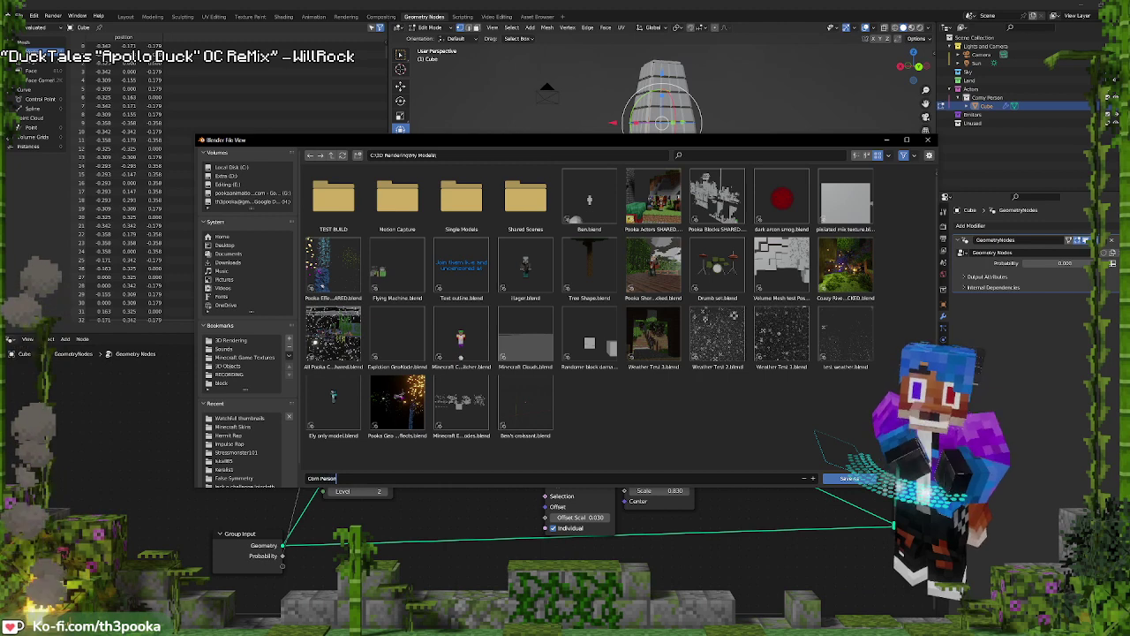
key(Return)
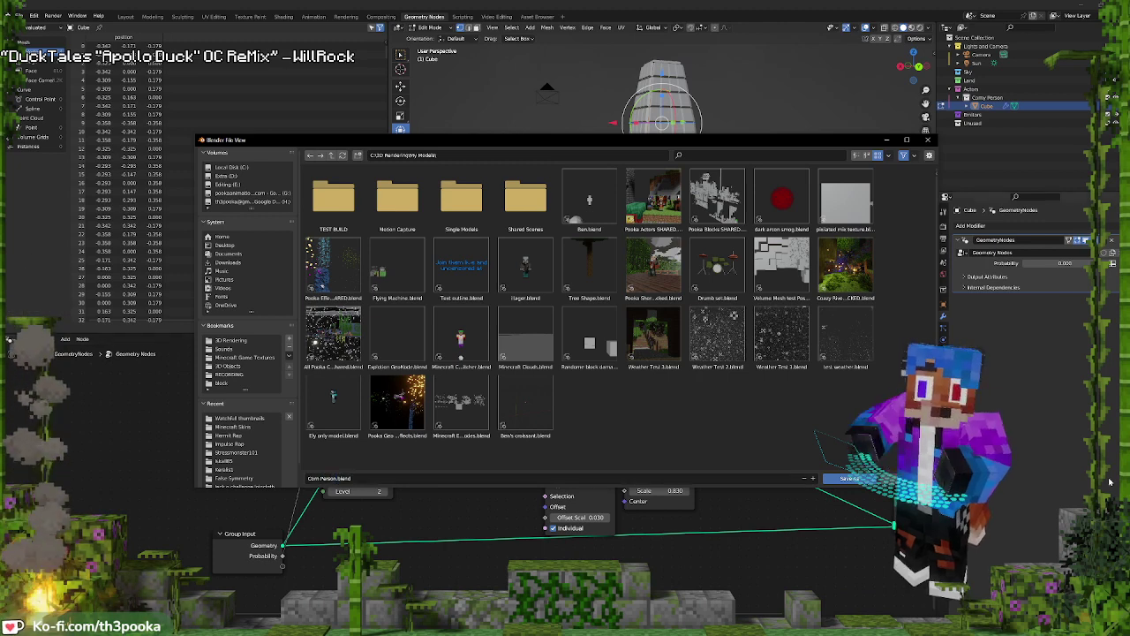
click(840, 481)
Leave mesh editing of the corn body and add a new cube mesh to the scene
mouse_move(831, 162)
middle_down()
mouse_move(804, 168)
mouse_move(839, 150)
middle_up()
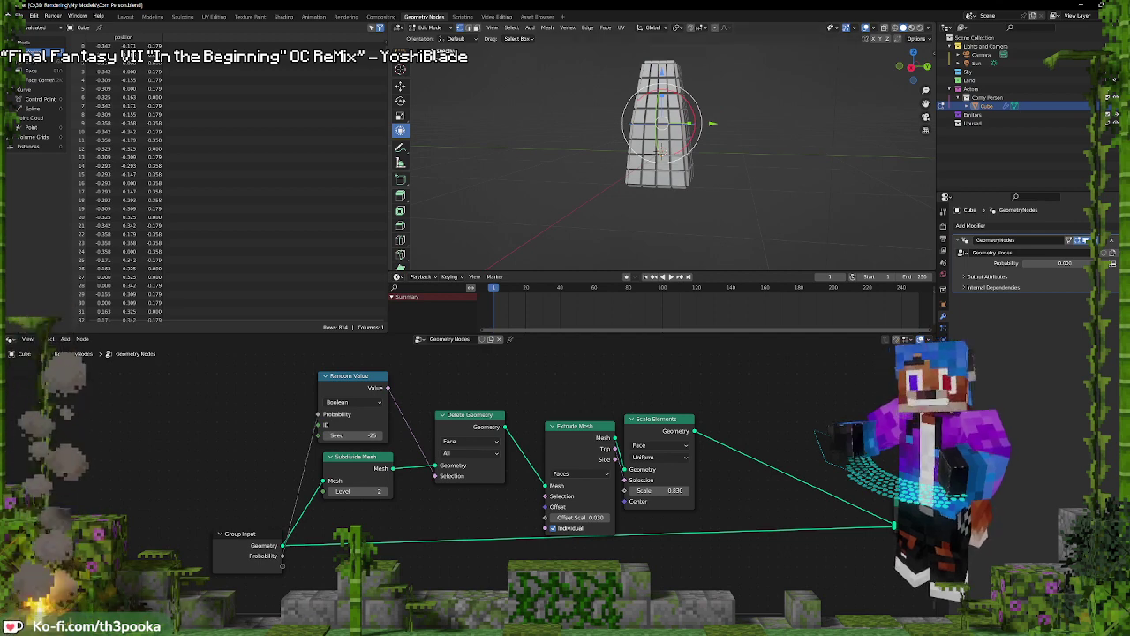
middle_drag(772, 238, 798, 168)
key(Tab)
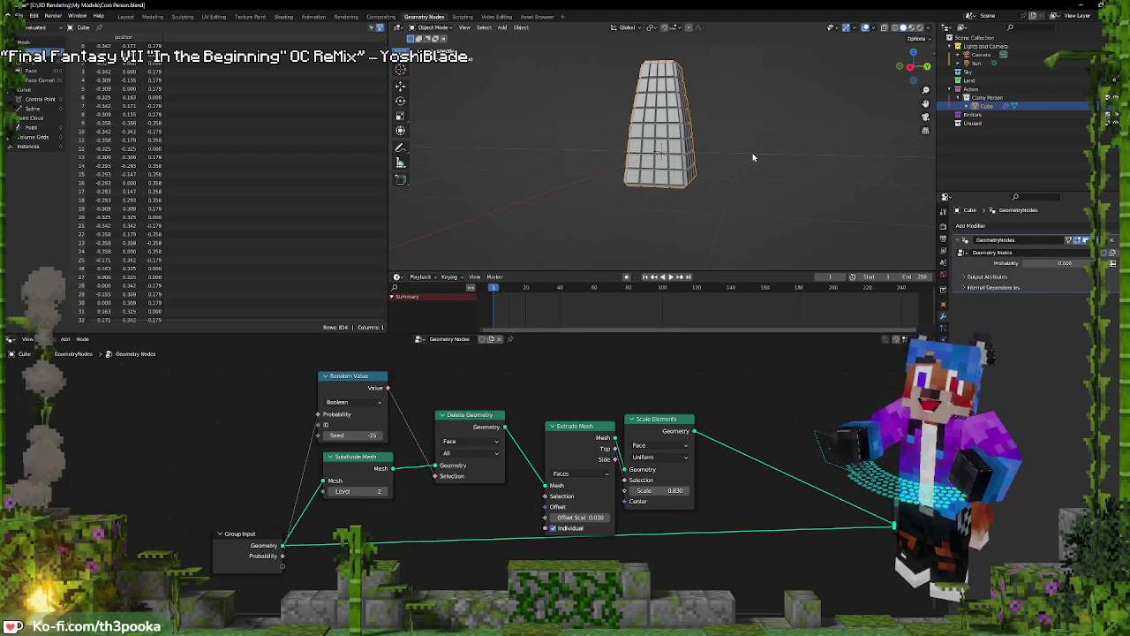
mouse_move(754, 189)
middle_down()
mouse_move(732, 179)
mouse_move(754, 177)
middle_up()
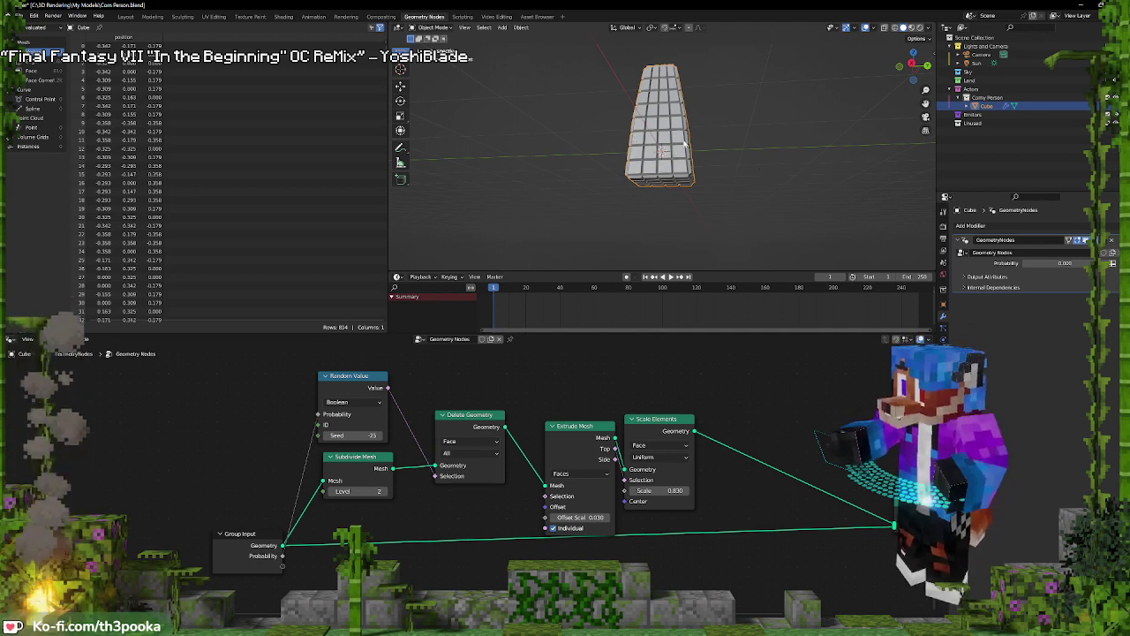
key(shift+a)
mouse_move(693, 144)
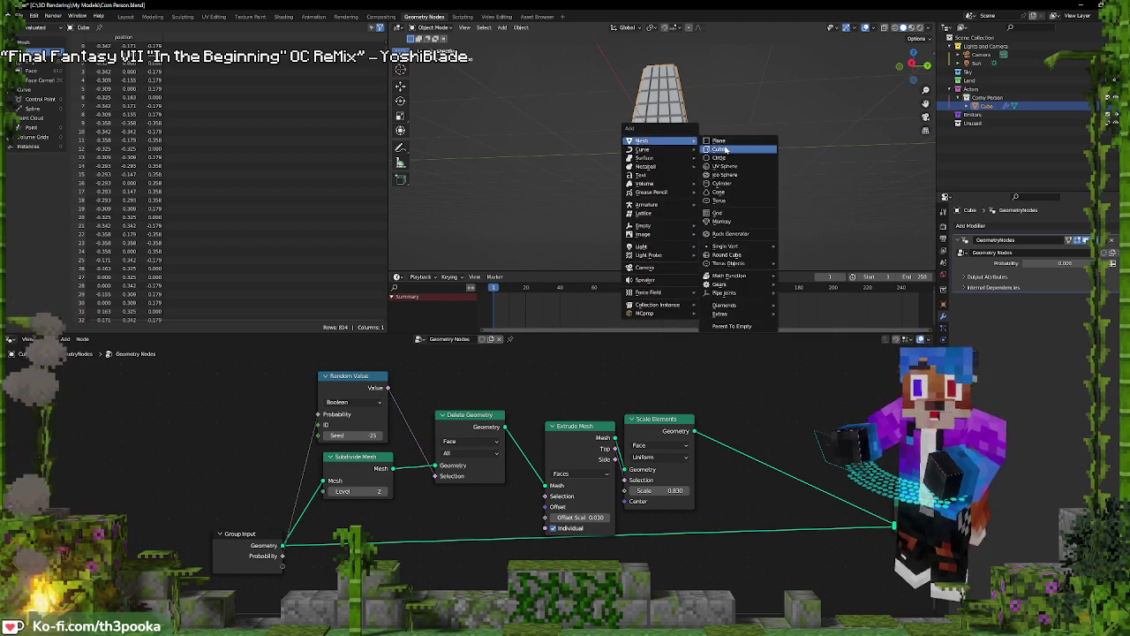
click(726, 150)
Scale the new cube's mesh to about 0.433 in Edit Mode so it surrounds the base of the corn body
middle_drag(789, 139, 852, 153)
key(Tab)
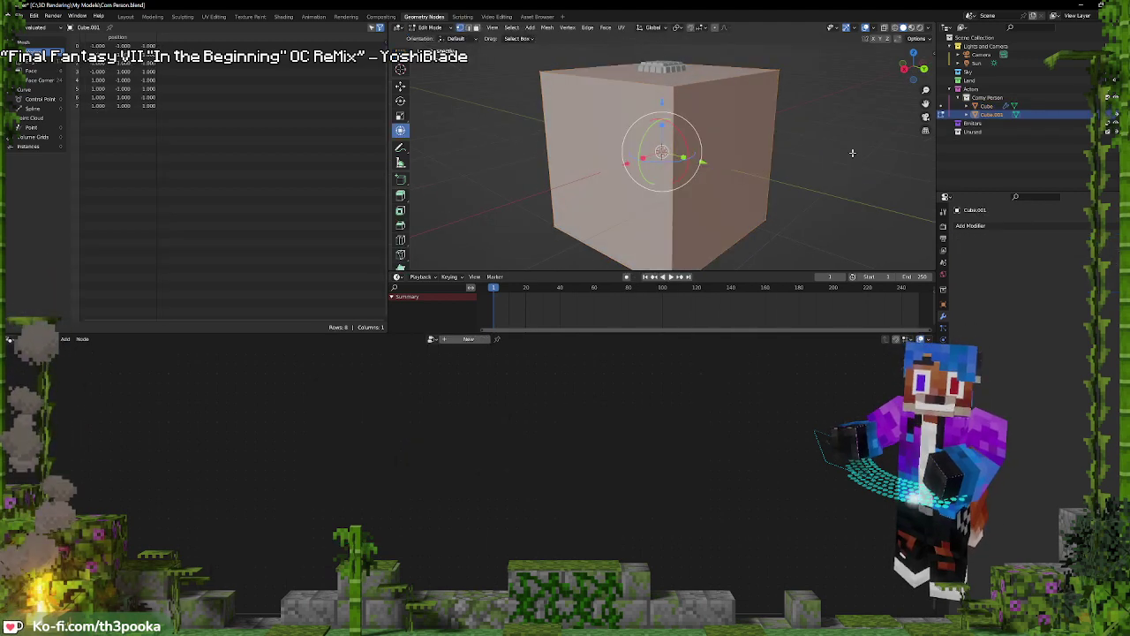
key(KP_1)
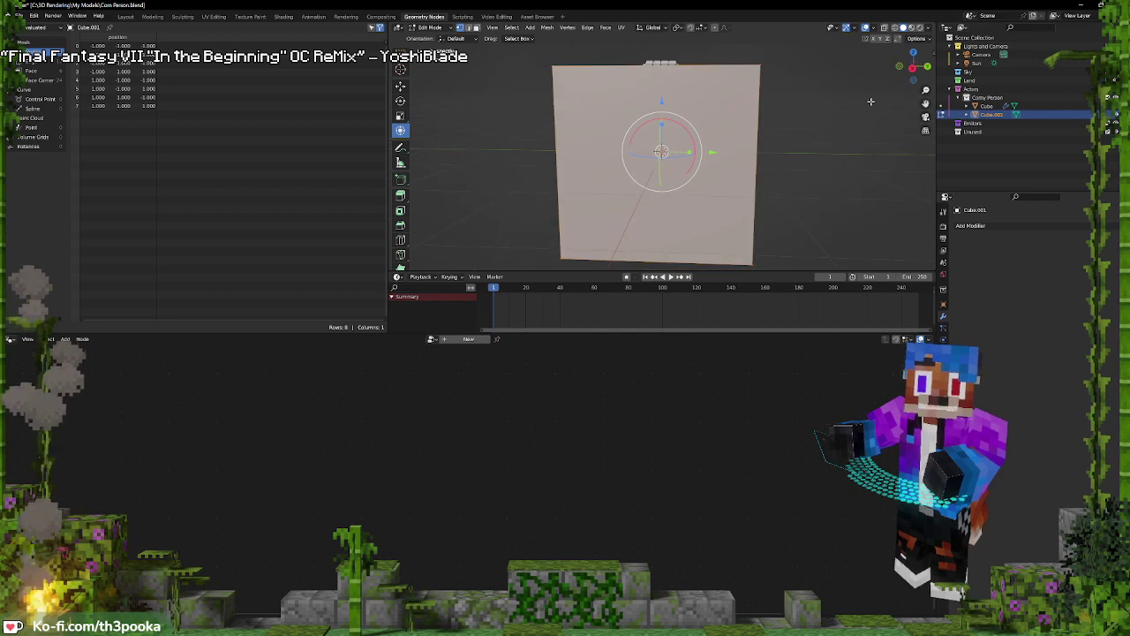
key(s)
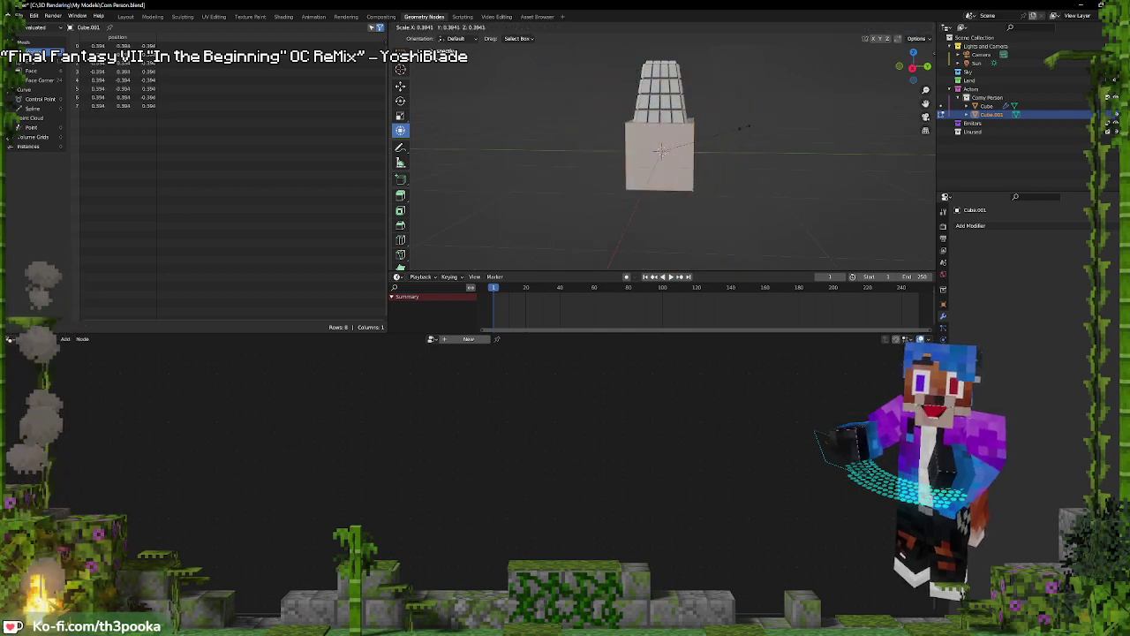
click(747, 124)
middle_drag(750, 127, 697, 137)
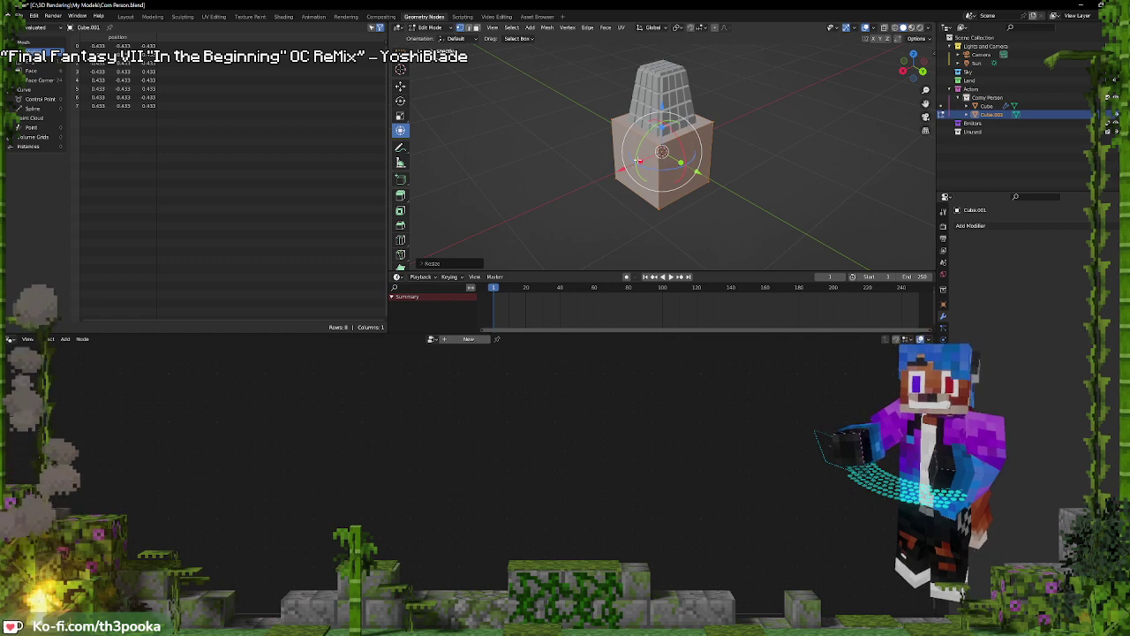
Delete the top face of the new cube
key(alt+a)
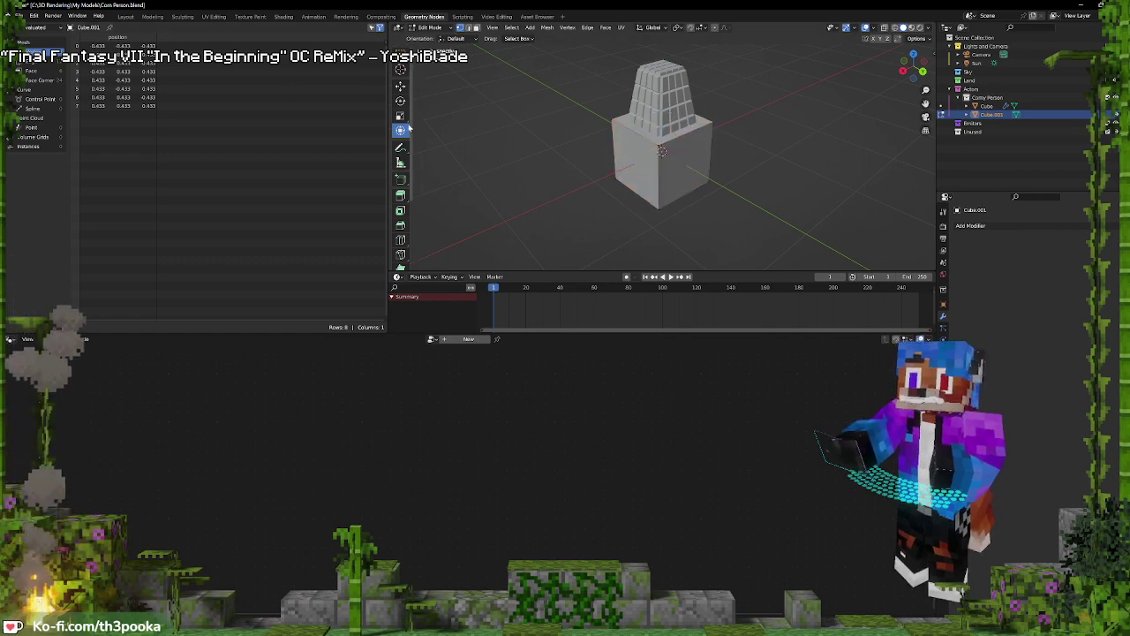
key(l)
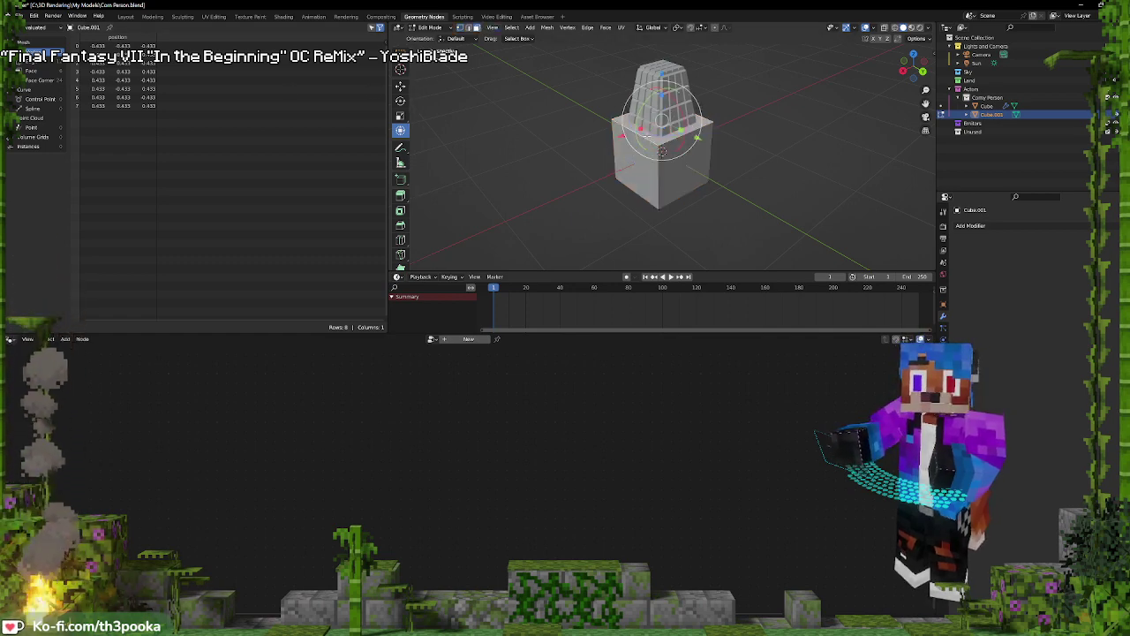
key(x)
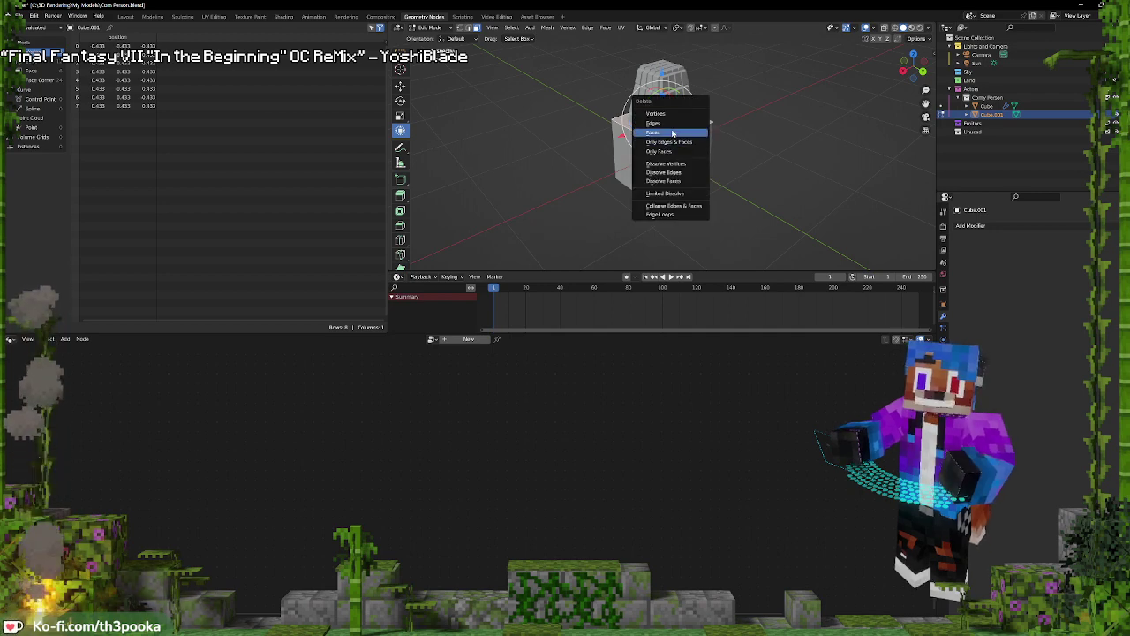
click(675, 133)
middle_drag(676, 129, 713, 83)
click(681, 157)
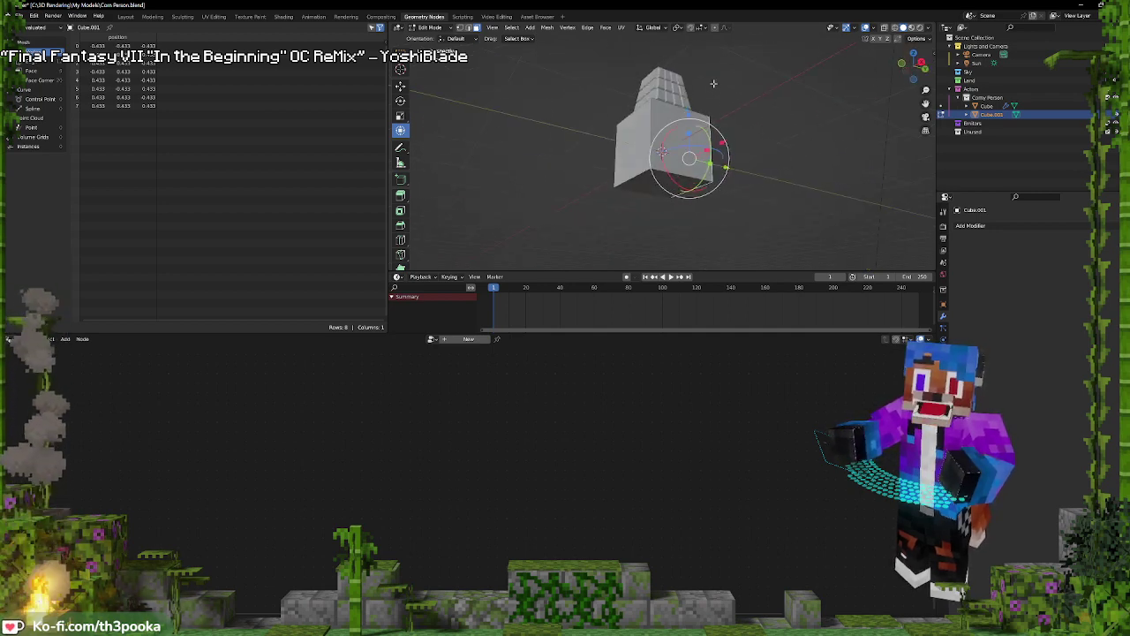
shift+click(630, 133)
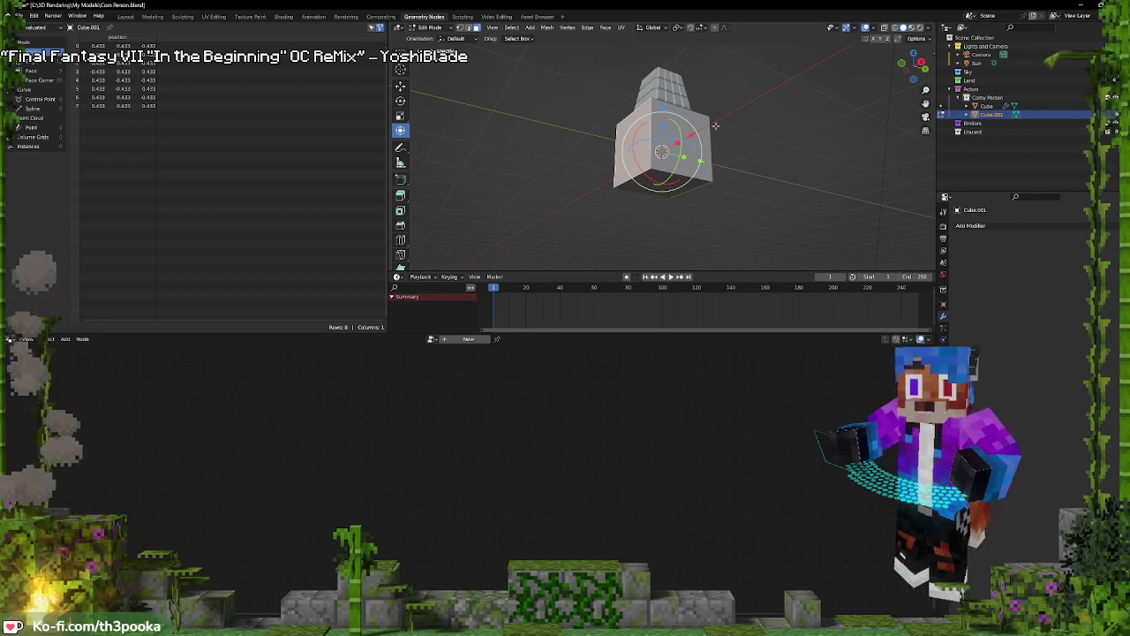
middle_drag(715, 126, 667, 220)
Try to extrude the new cube's two opposite vertical corner edges and scale them outward by about 1.7, then undo the extrusion
click(461, 28)
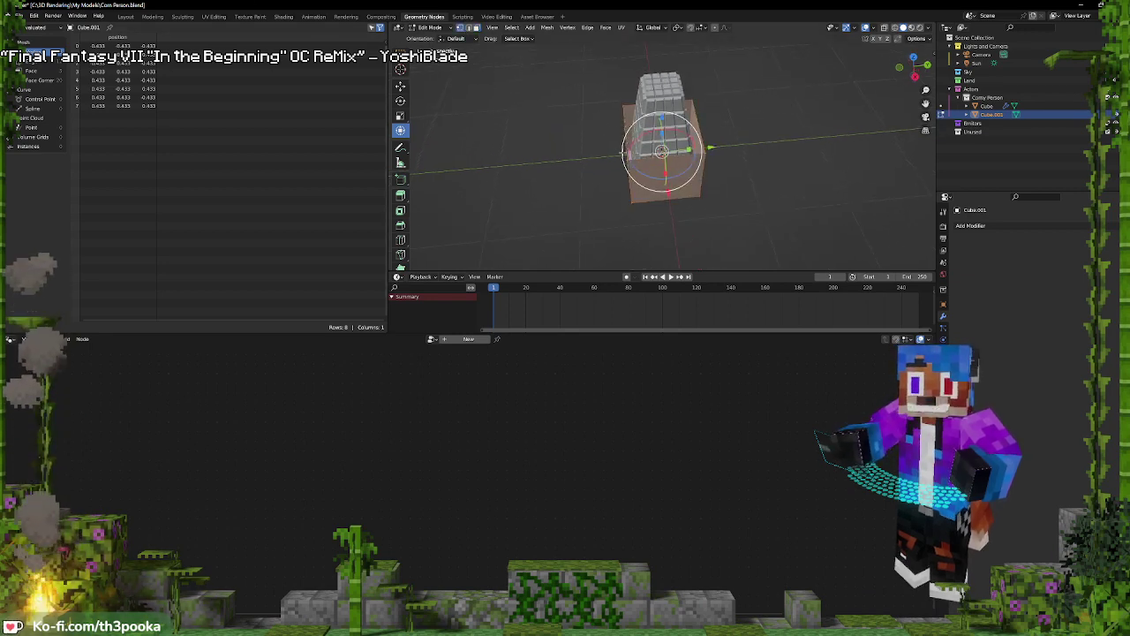
click(626, 160)
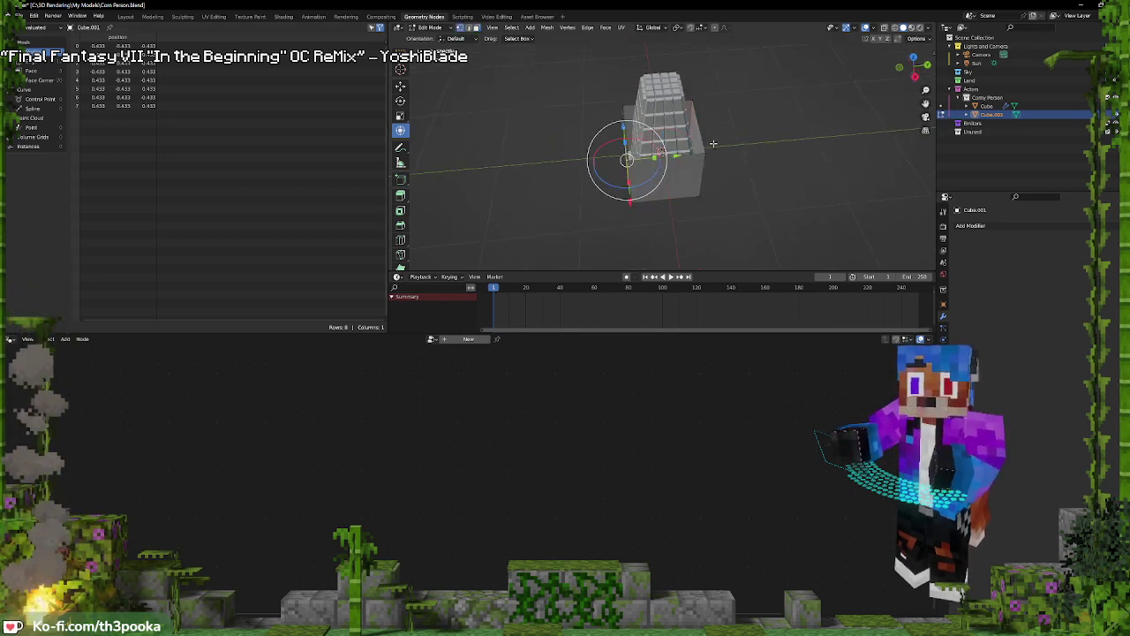
middle_drag(713, 143, 701, 120)
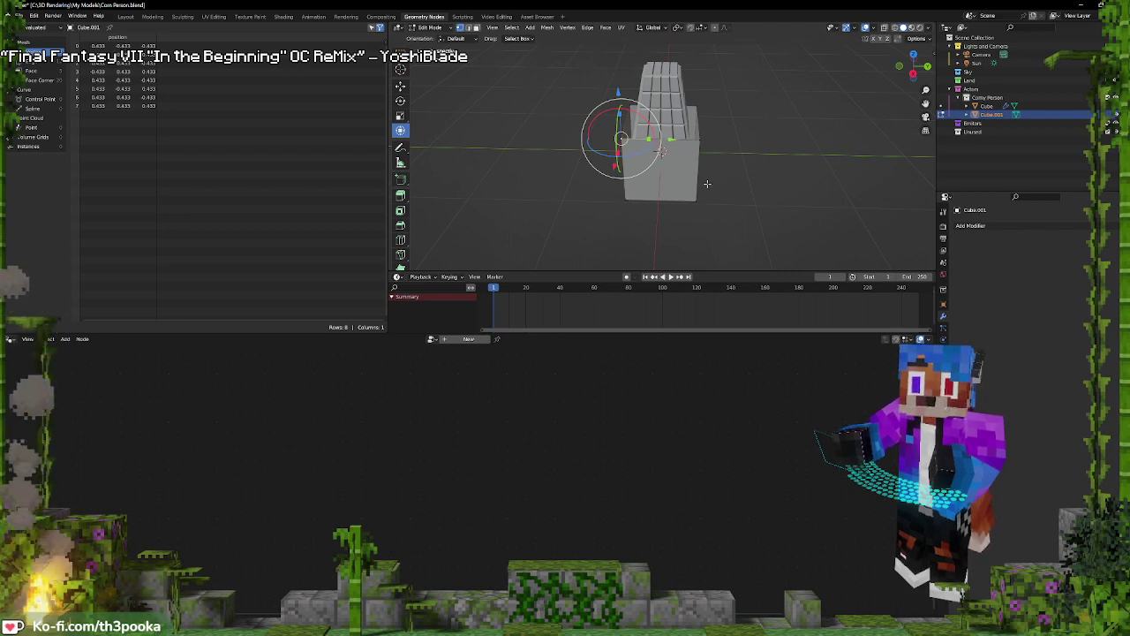
middle_drag(696, 193, 694, 142)
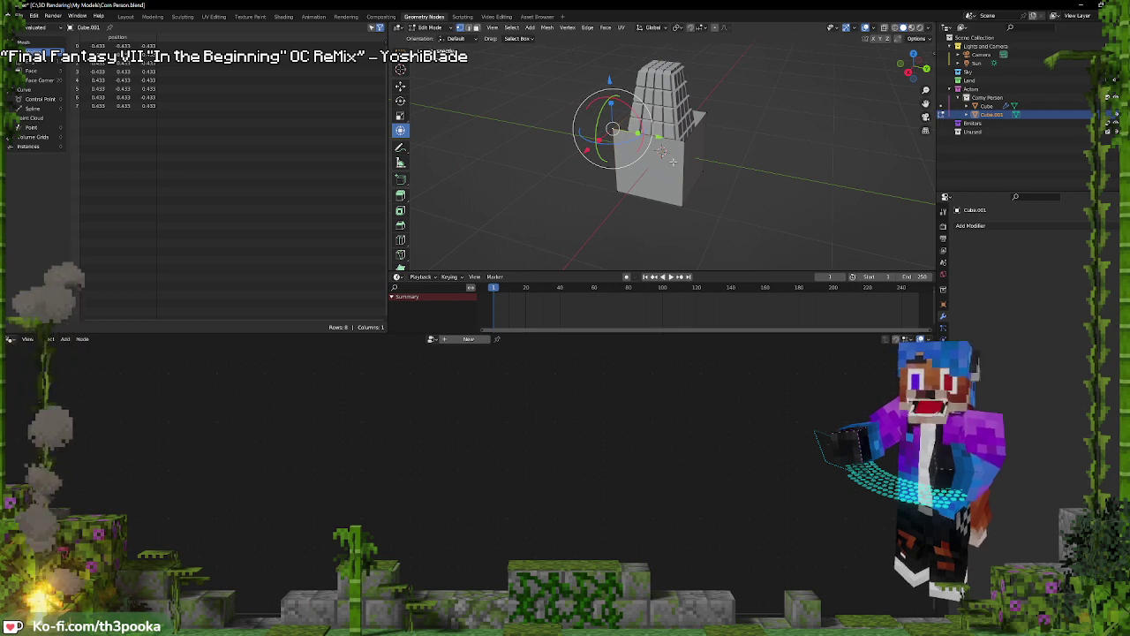
click(679, 201)
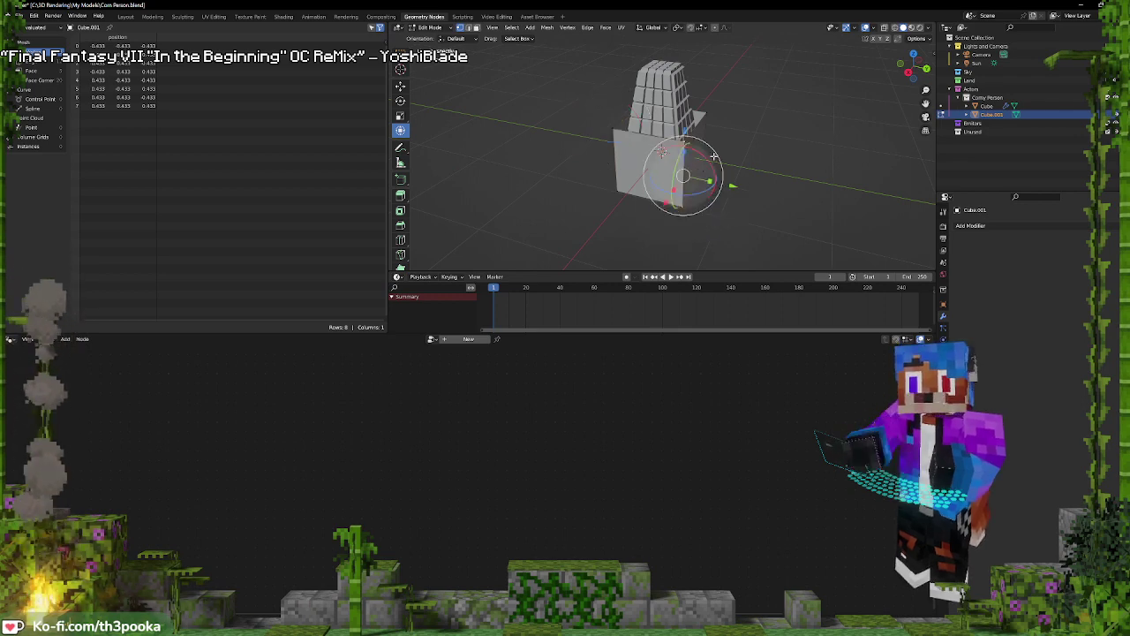
mouse_move(610, 128)
middle_down()
mouse_move(618, 115)
mouse_move(631, 132)
middle_up()
key(a)
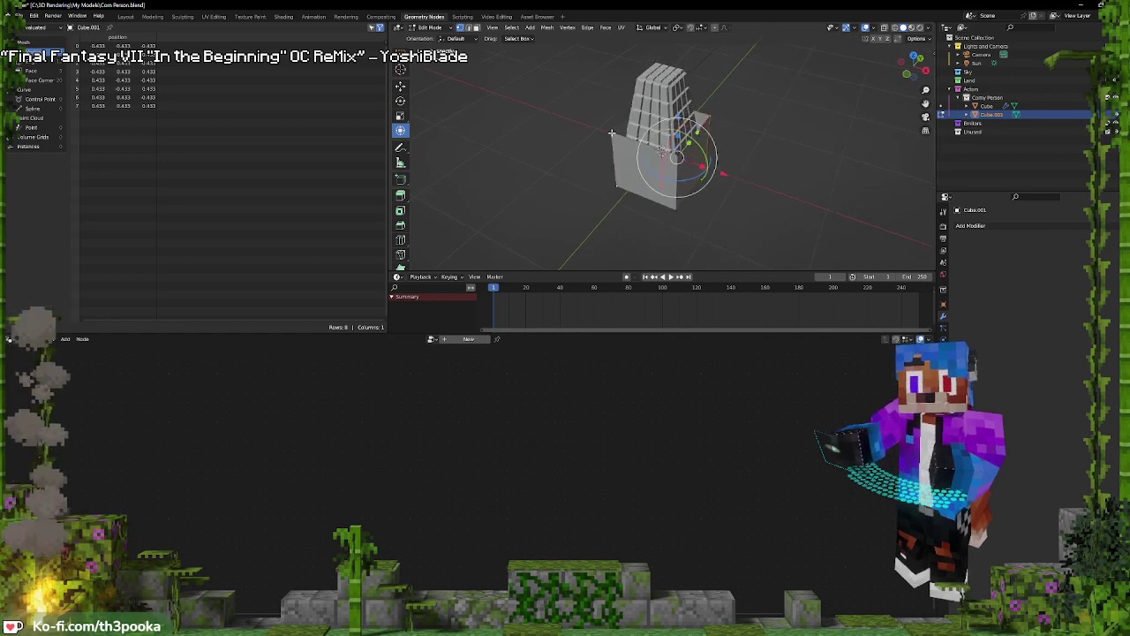
middle_drag(766, 120, 740, 133)
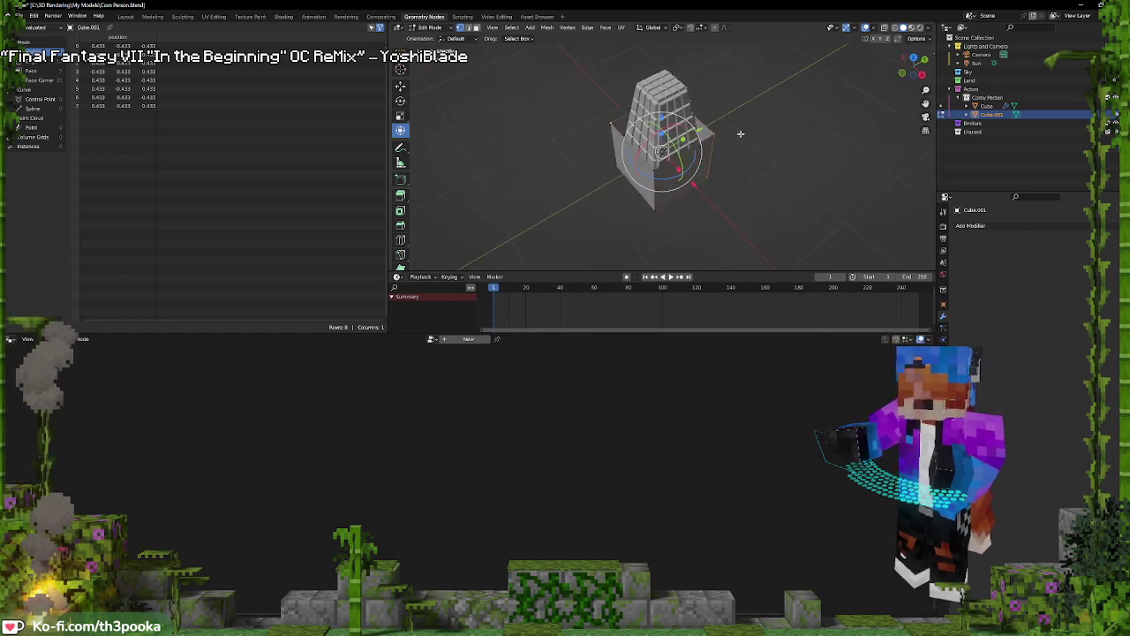
key(e)
right_click(771, 87)
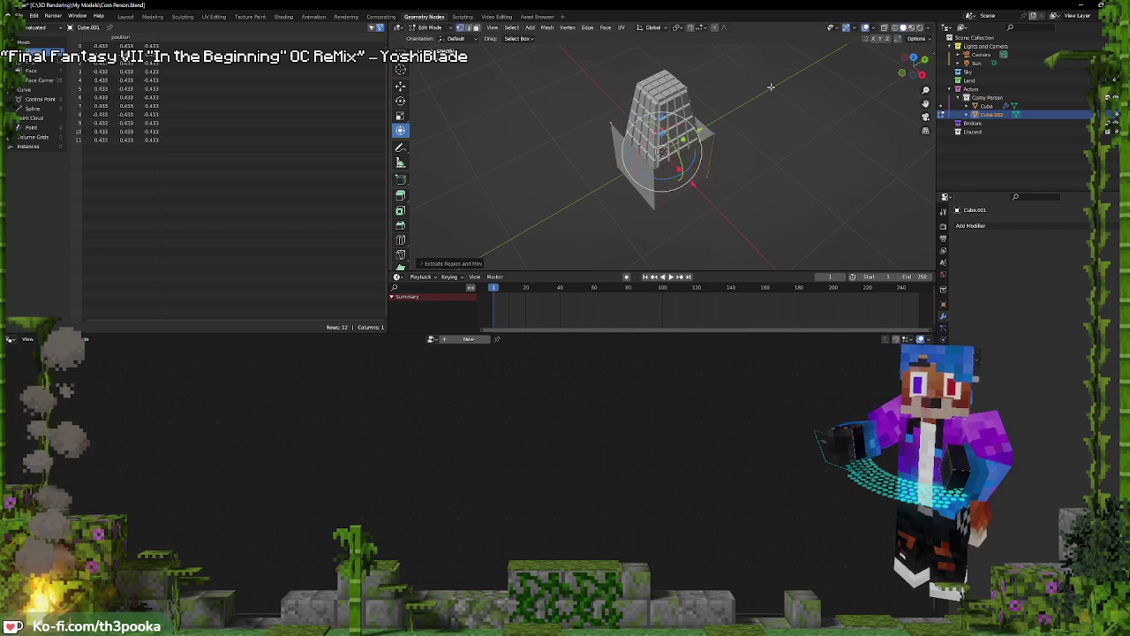
key(s)
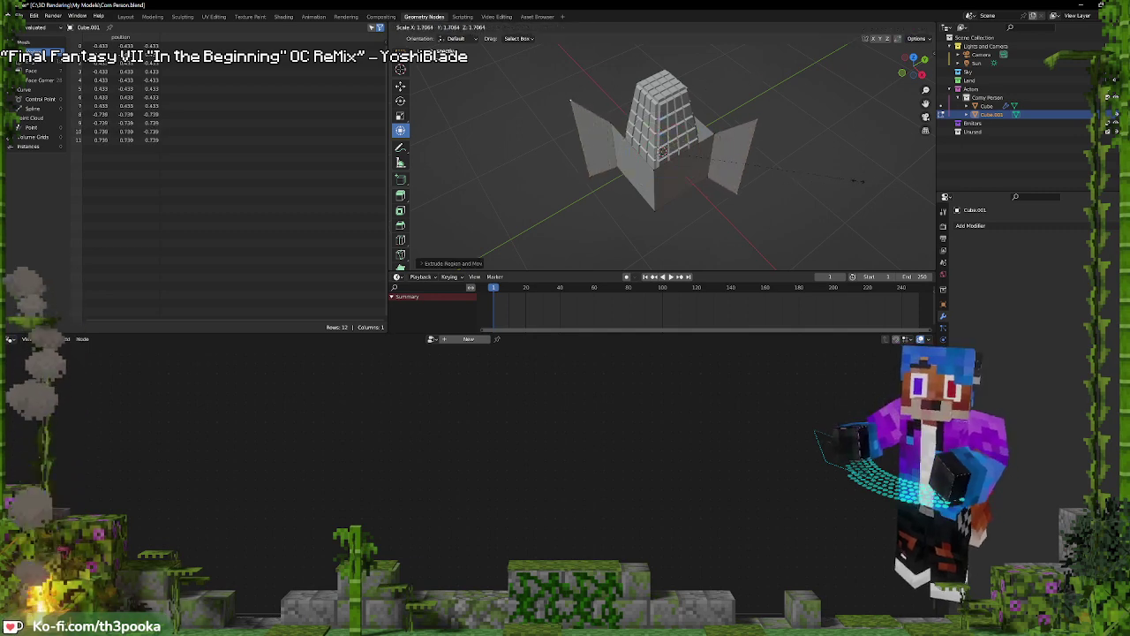
click(862, 181)
middle_drag(843, 164, 563, 88)
key(ctrl+z)
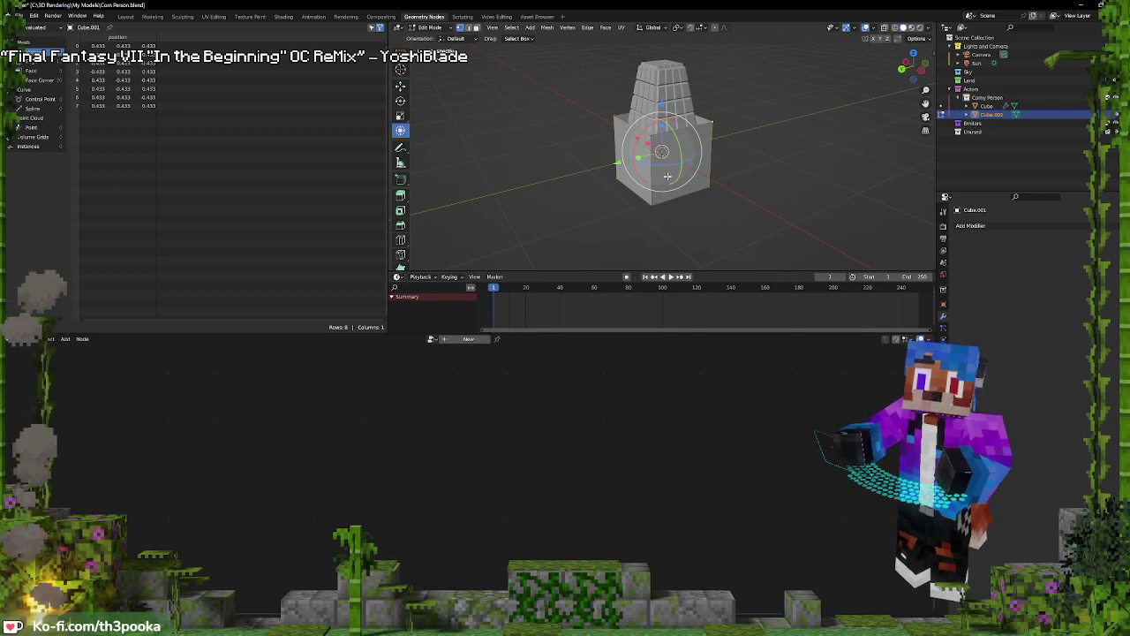
Delete the four upper vertices of the new cube, keeping only its base face beneath the corn body
click(650, 134)
shift+click(615, 115)
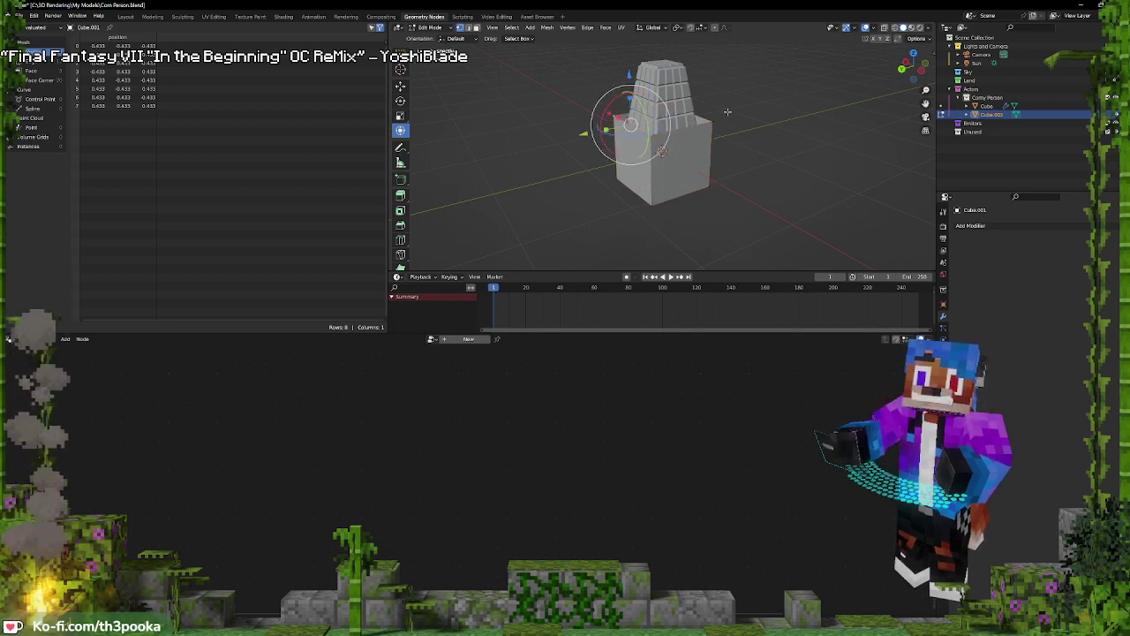
shift+click(671, 106)
right_click(701, 119)
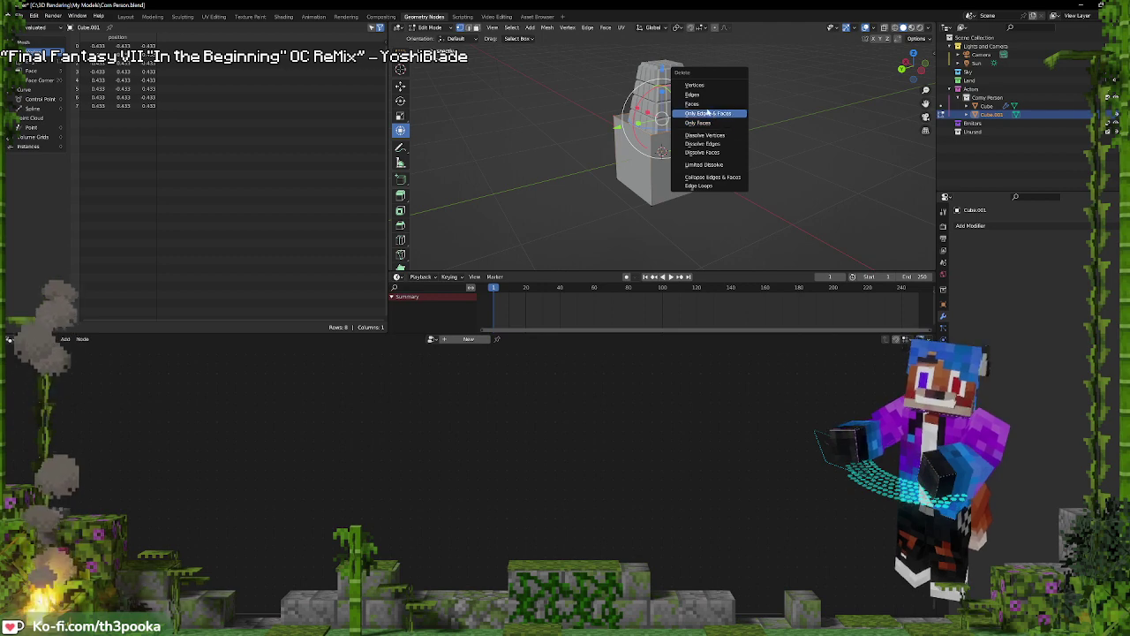
click(708, 116)
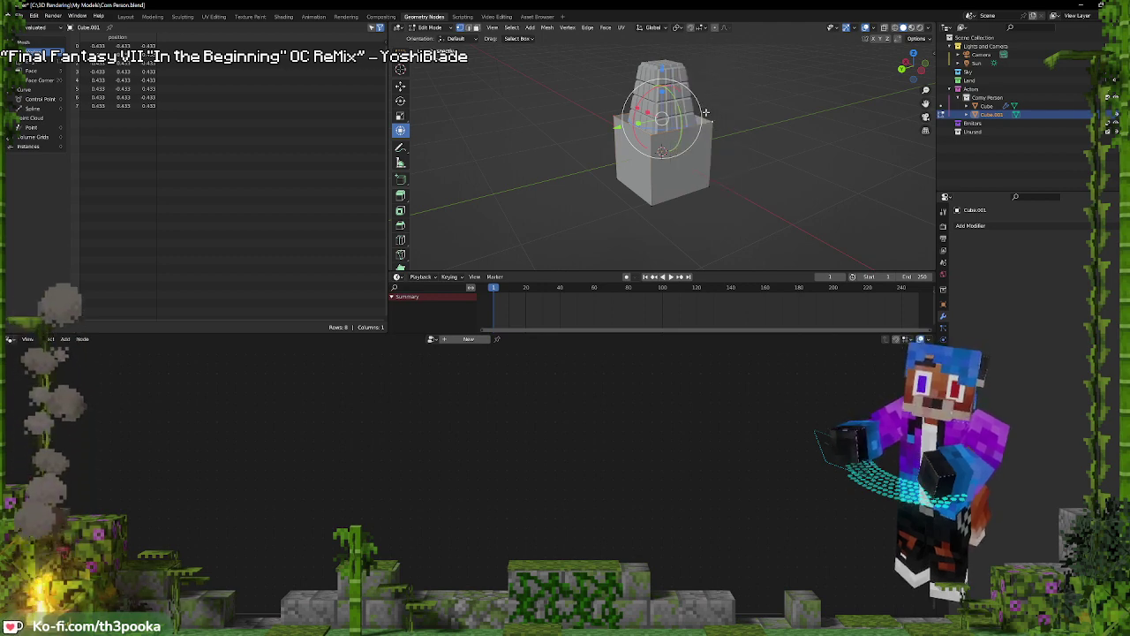
right_click(706, 113)
click(687, 92)
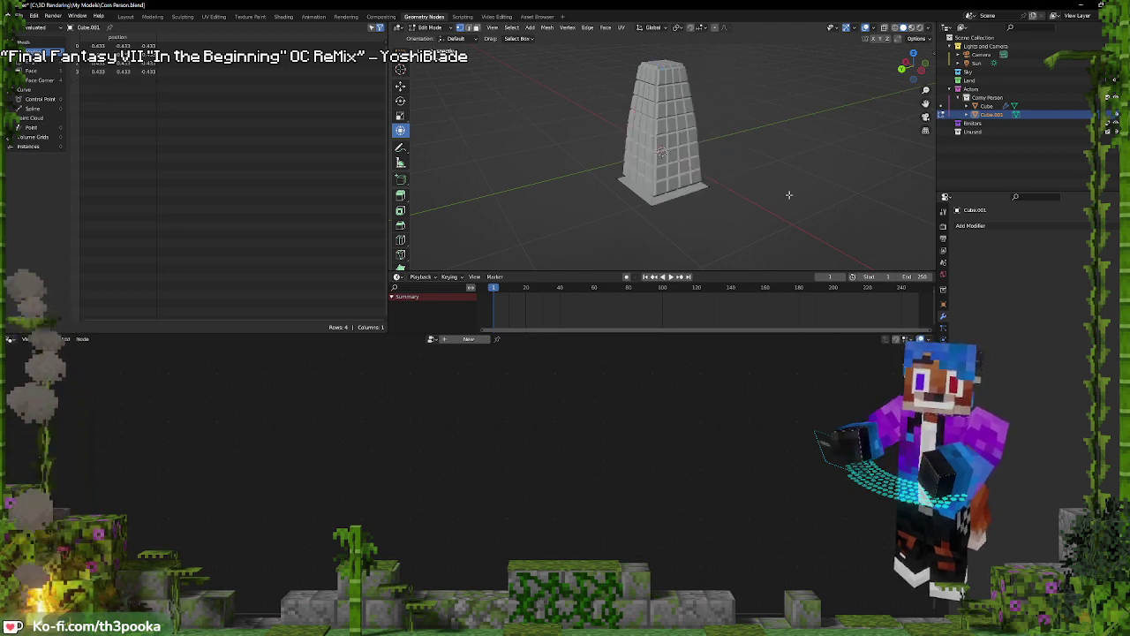
Extrude the base face's -X edge and move it up and outward to about X -0.727, Z 0.325 as the first husk flap
click(659, 204)
middle_drag(710, 190, 780, 185)
click(694, 177)
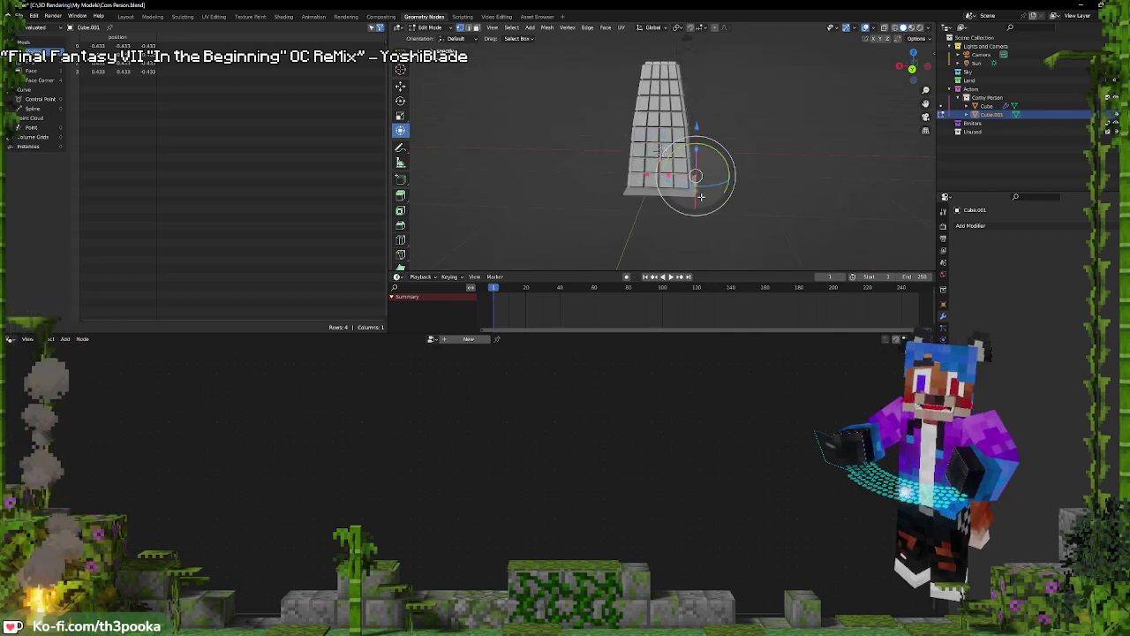
shift+click(696, 196)
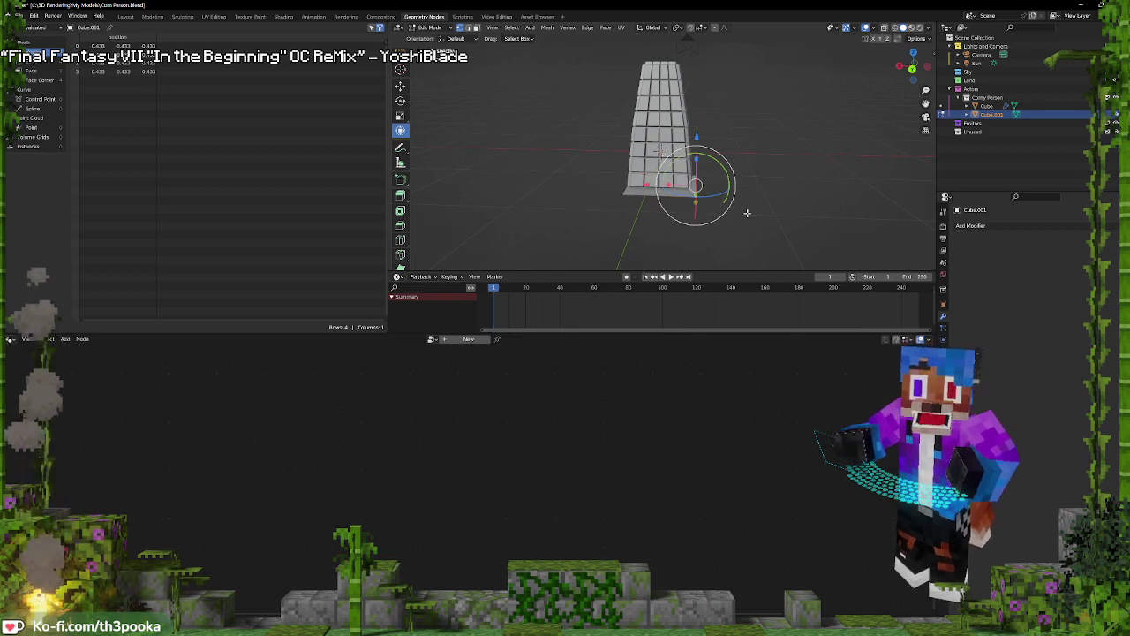
key(e)
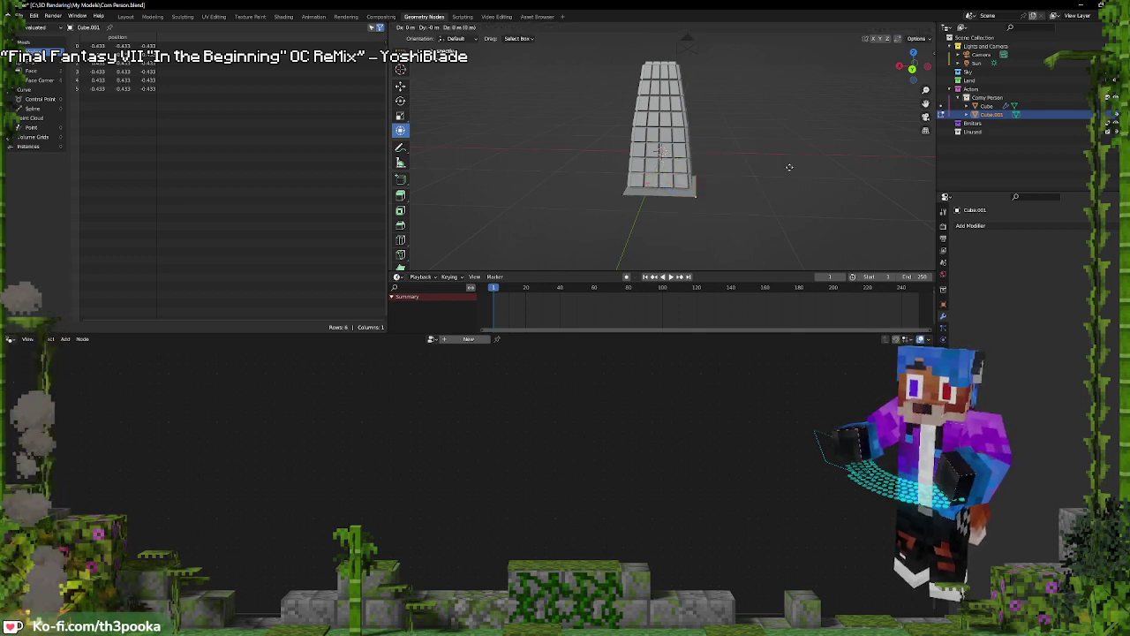
text(x-1)
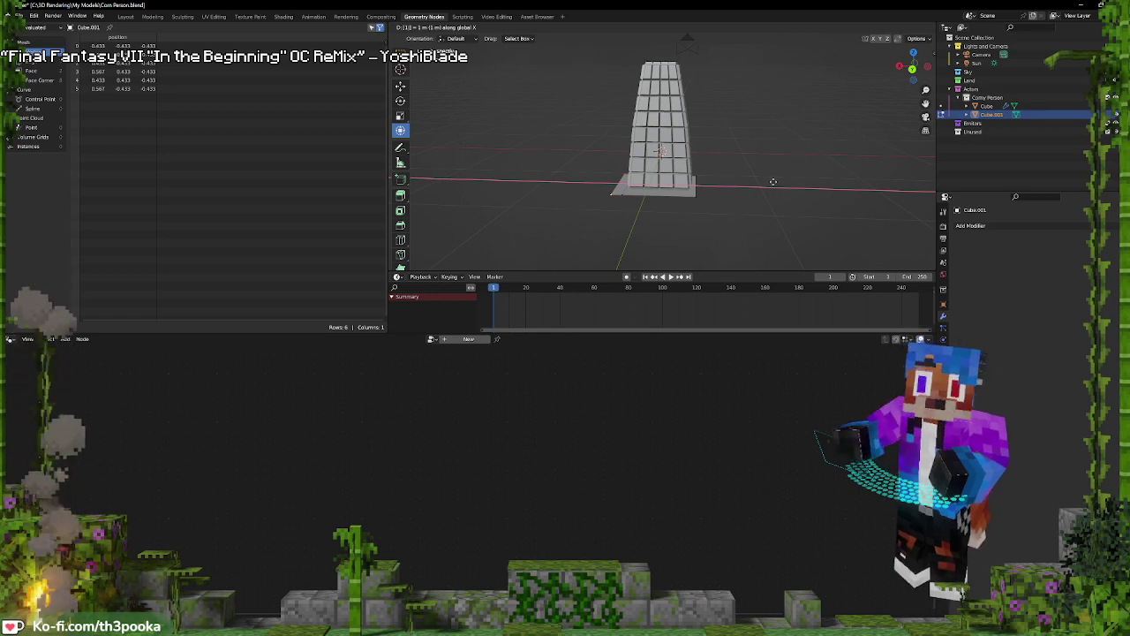
right_click(773, 182)
drag(640, 189, 692, 190)
drag(747, 140, 755, 79)
drag(698, 126, 673, 126)
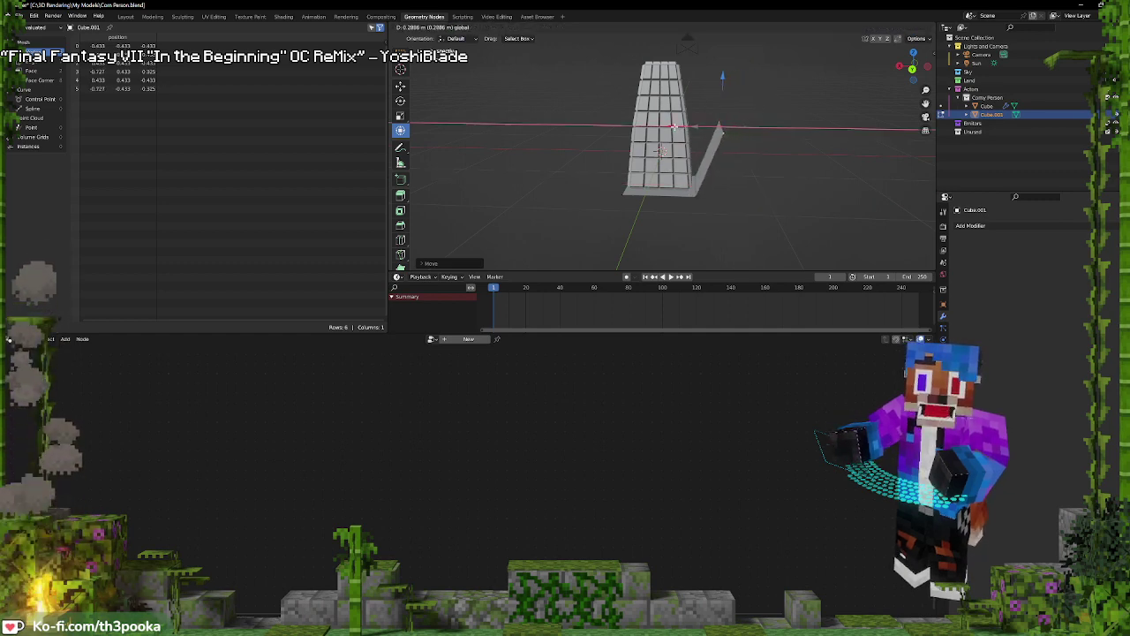
Extrude the base face's +Y edge outward and raise it to about Y 1.010, Z 0.279 as the second husk flap
click(676, 200)
click(698, 199)
shift+click(629, 194)
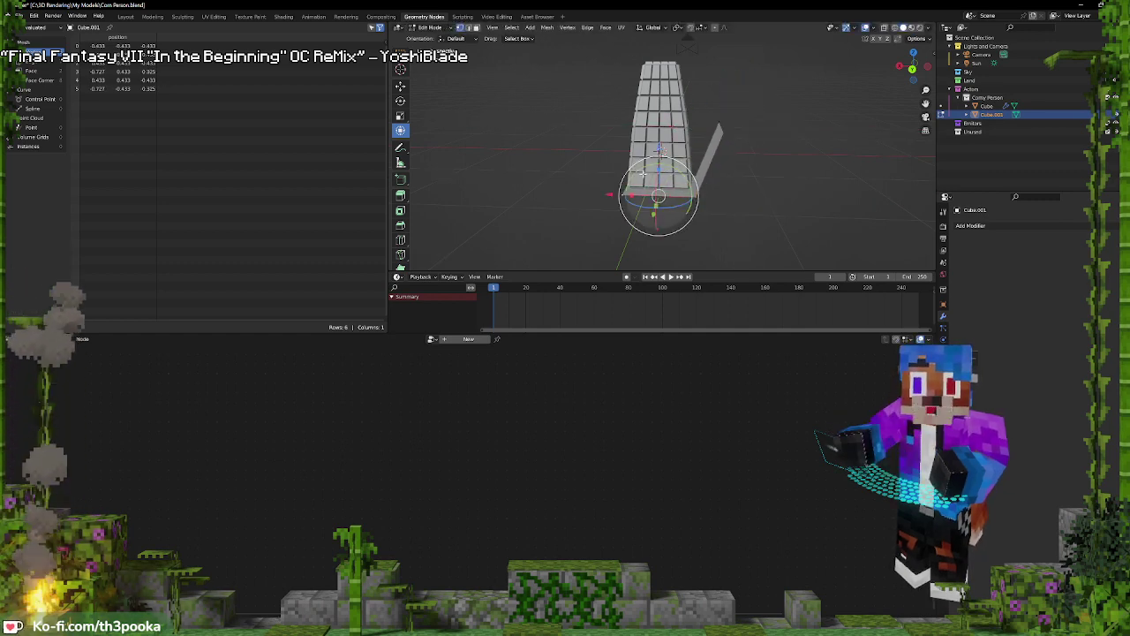
middle_drag(629, 194, 752, 163)
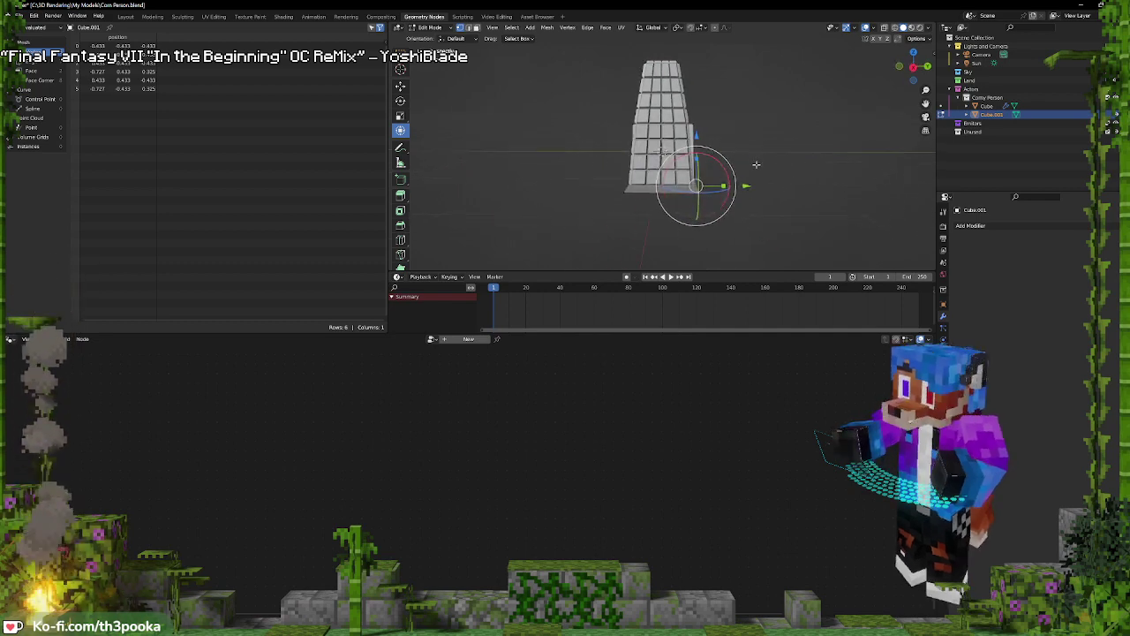
key(e)
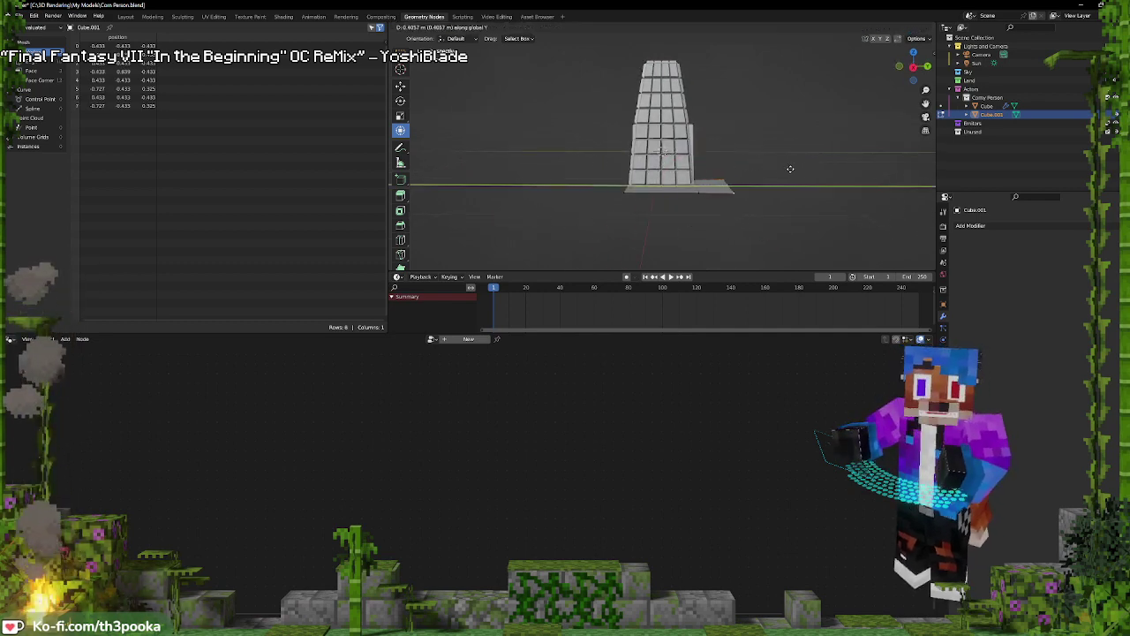
click(800, 169)
key(g)
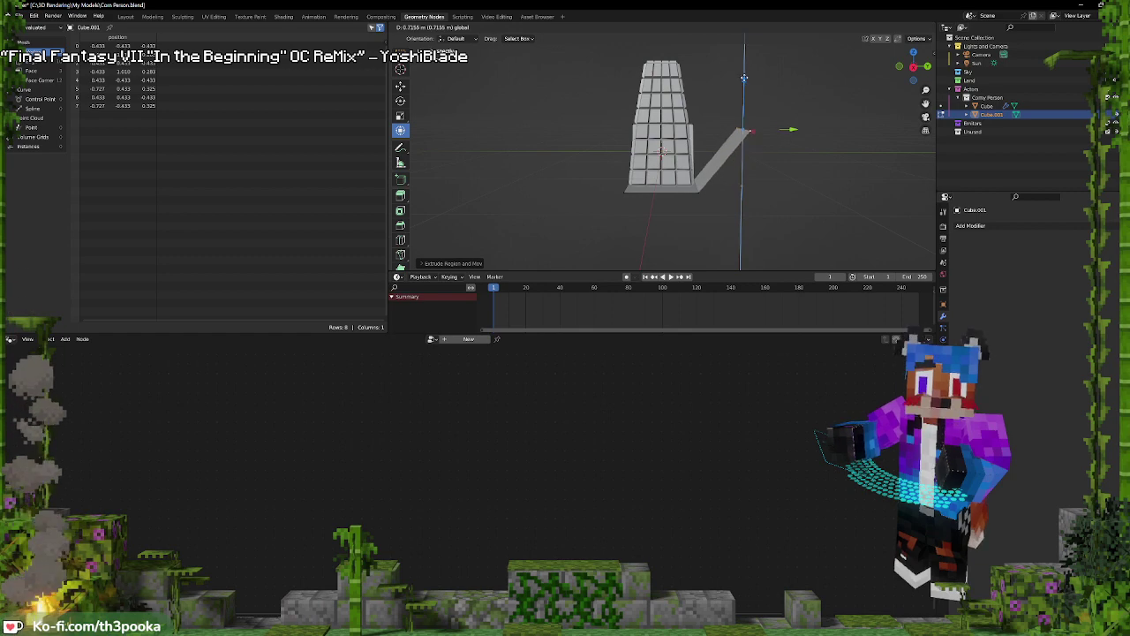
click(745, 77)
Extrude the base face's +X edge into a third flap, placing its outer edge at about X 0.734, Z 0.313
click(696, 193)
shift+click(622, 192)
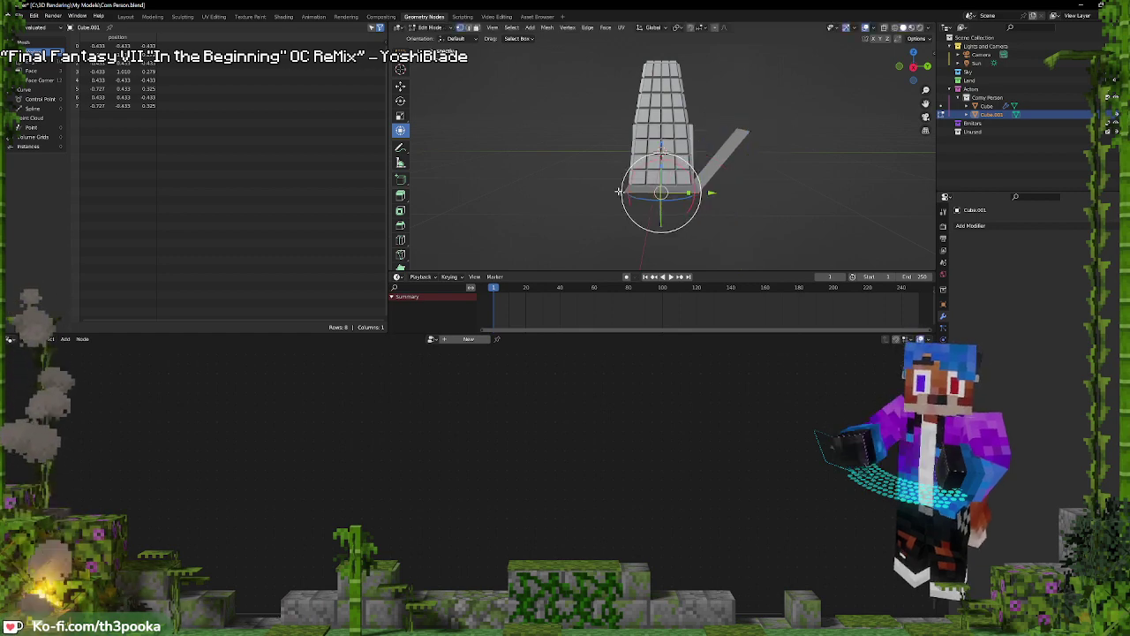
middle_drag(619, 191, 744, 178)
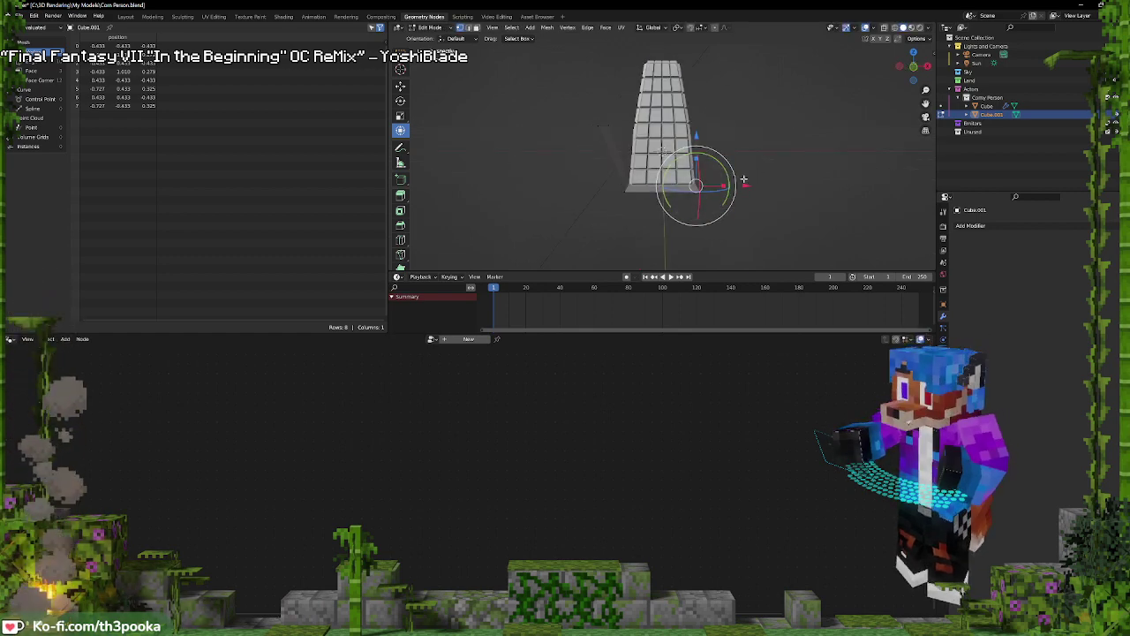
key(e)
key(x)
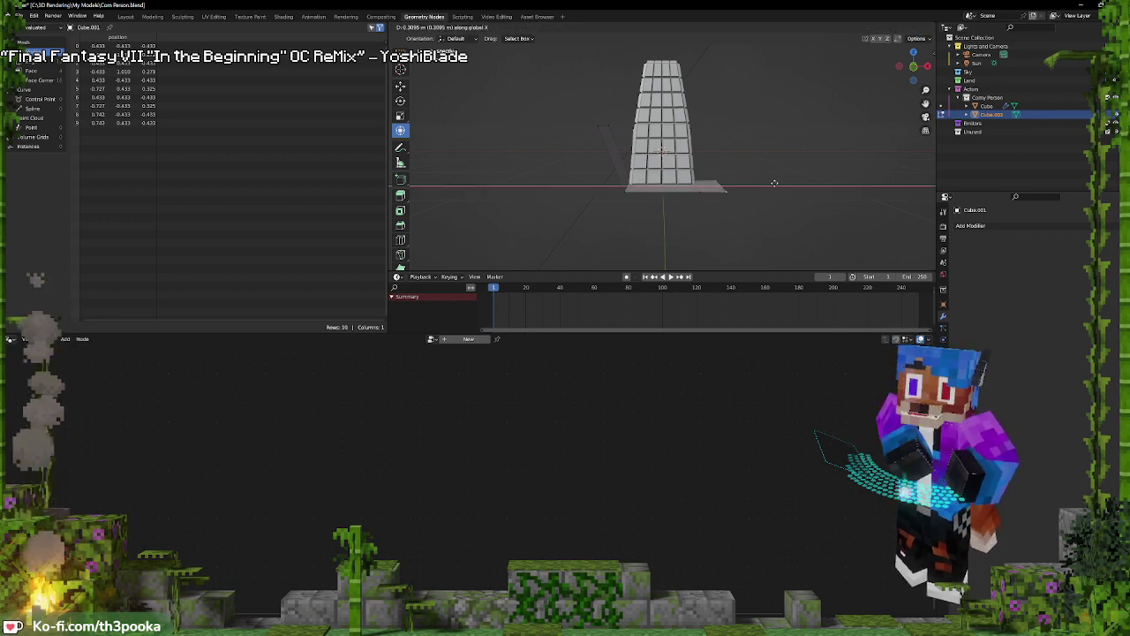
click(787, 183)
drag(742, 133, 746, 90)
drag(798, 126, 777, 132)
Extrude the base face's -Y edge into a fourth flap, placing its outer edge at about Y -0.849, Z 0.333
middle_drag(777, 133, 783, 174)
click(697, 187)
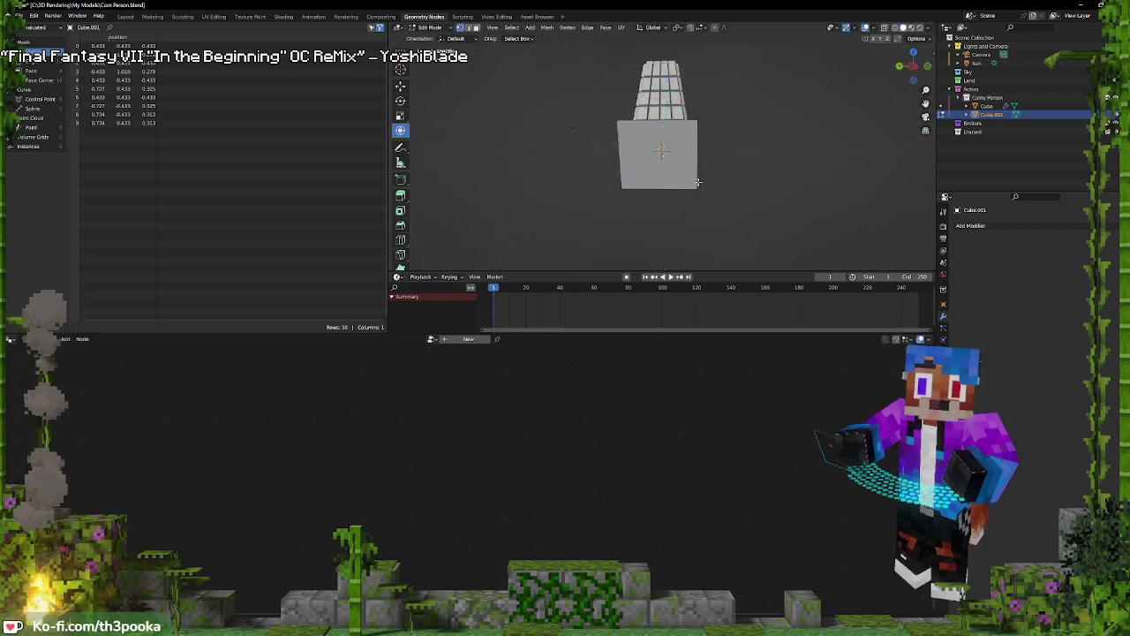
middle_drag(696, 187, 758, 180)
click(697, 184)
key(e)
key(y)
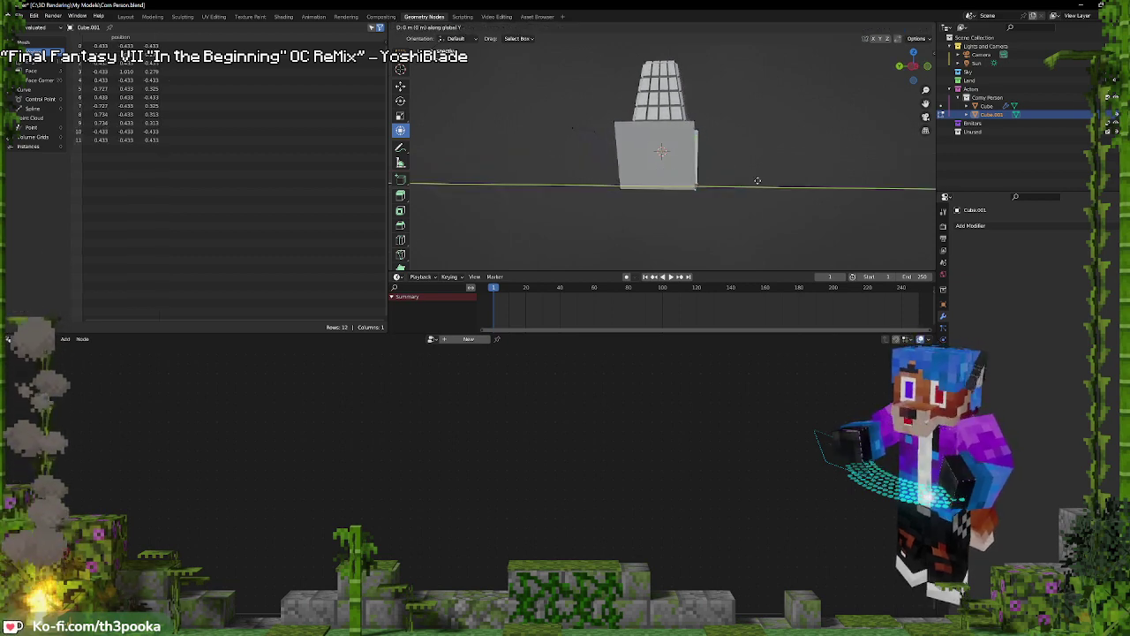
click(792, 187)
drag(732, 133, 733, 75)
Move the +Y flap's outer edge inward to about Y 0.846 to match the opposite flap
middle_drag(732, 133, 739, 131)
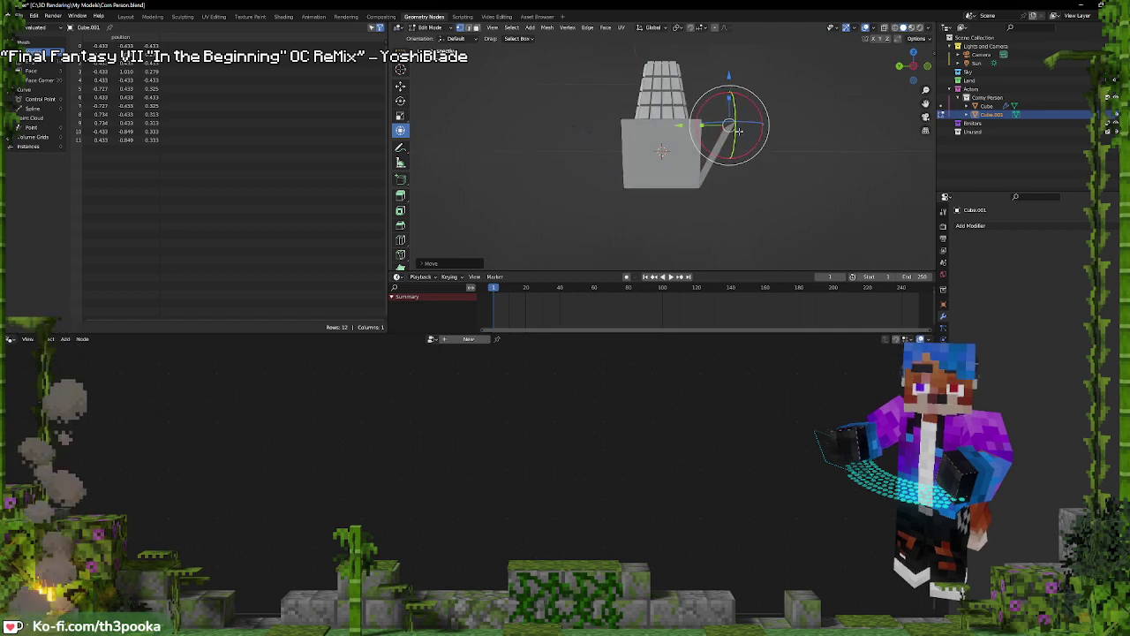
click(559, 127)
shift+click(586, 127)
drag(534, 130, 548, 130)
Select the outer edges of all four husk flaps and scale each about its own centre to a narrow tip, about ±0.028 wide
middle_drag(721, 110, 709, 144)
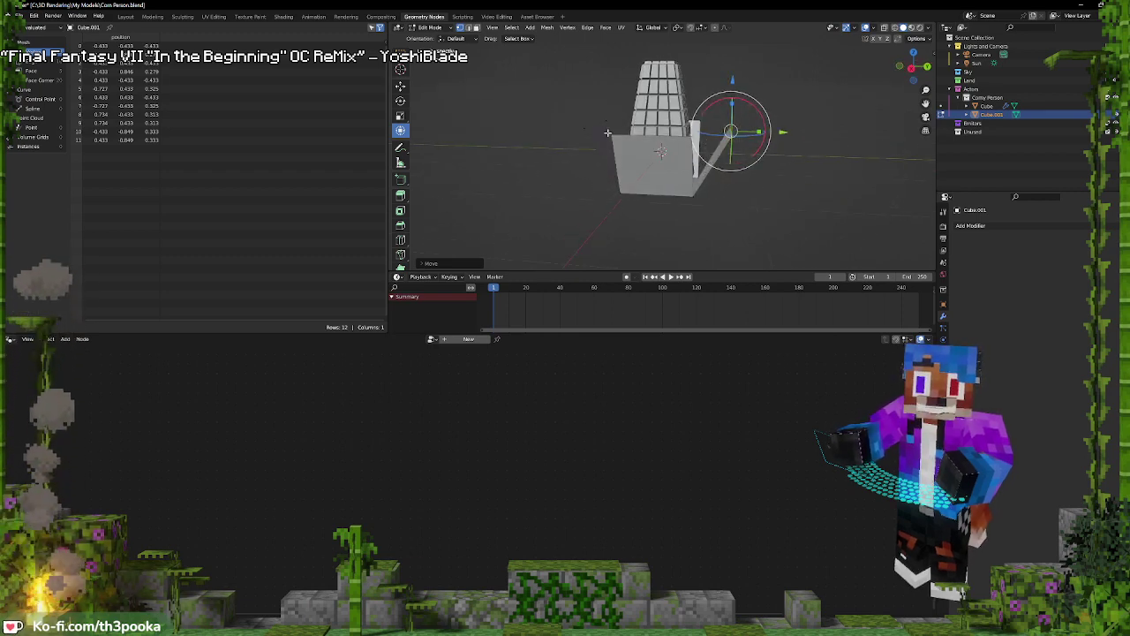
mouse_move(719, 125)
middle_down()
mouse_move(730, 124)
mouse_move(712, 105)
middle_up()
drag(712, 105, 744, 122)
right_click(744, 123)
middle_drag(745, 123, 700, 79)
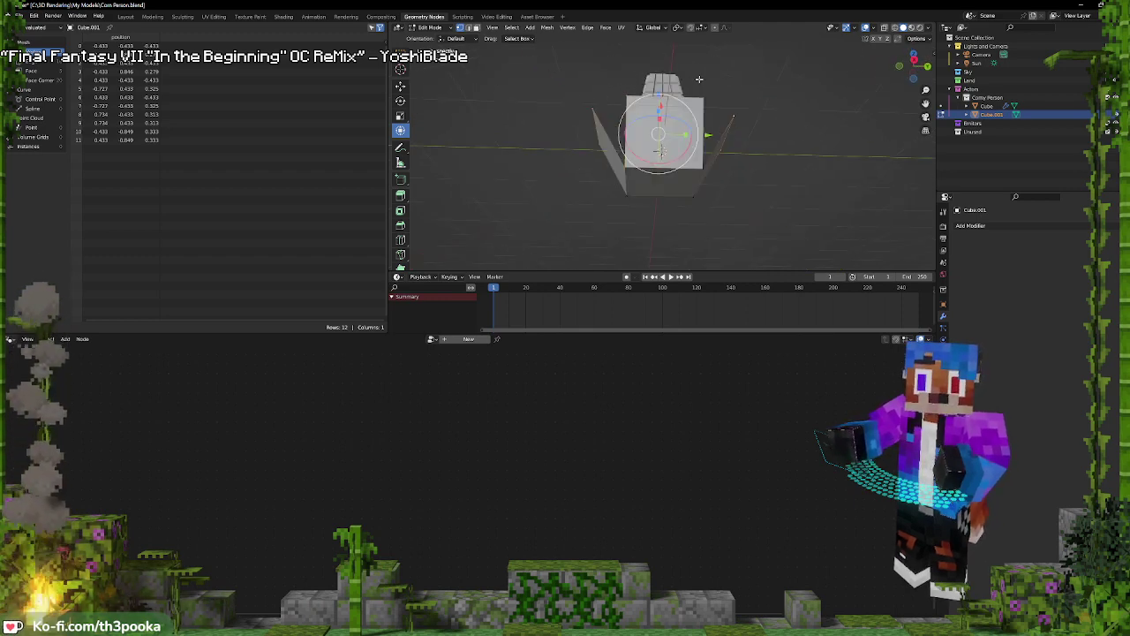
key(c)
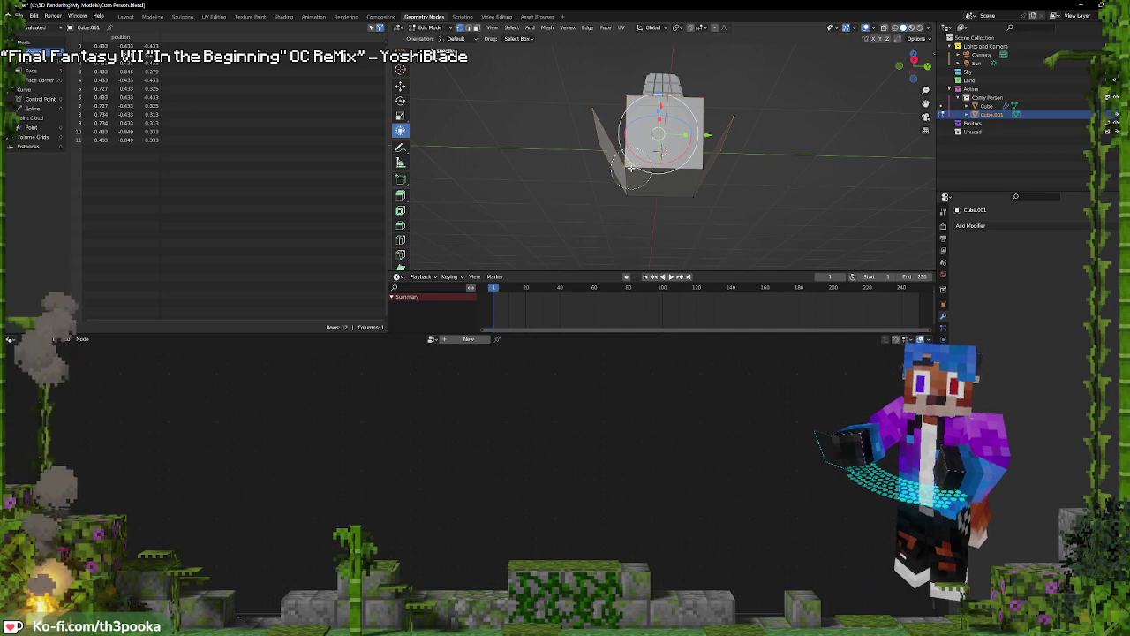
middle_drag(631, 167, 652, 36)
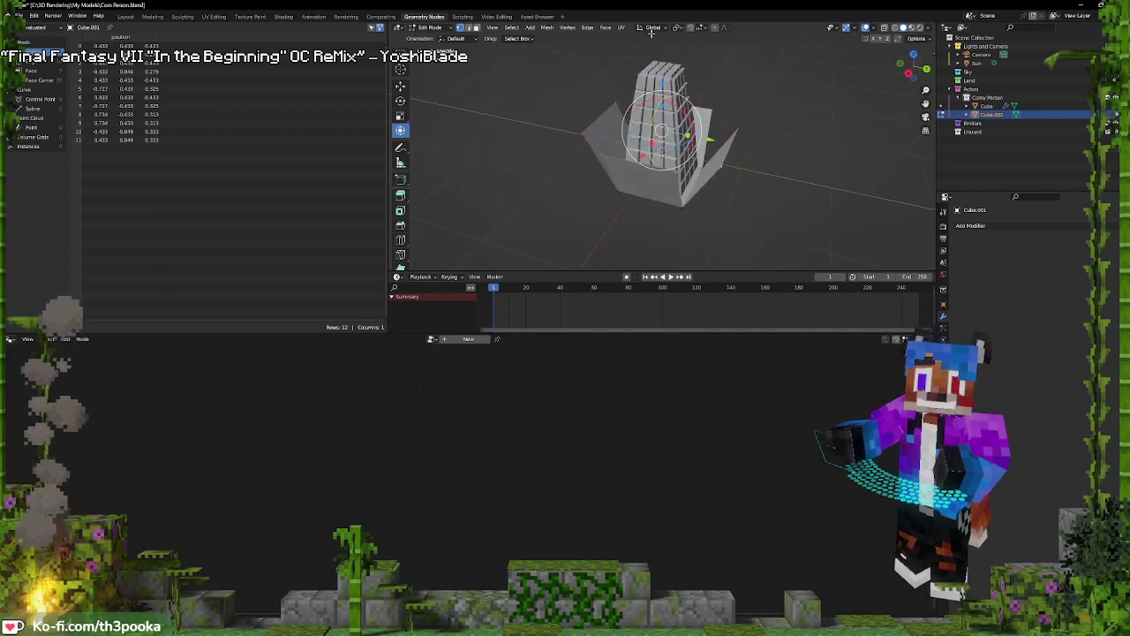
click(677, 27)
click(693, 55)
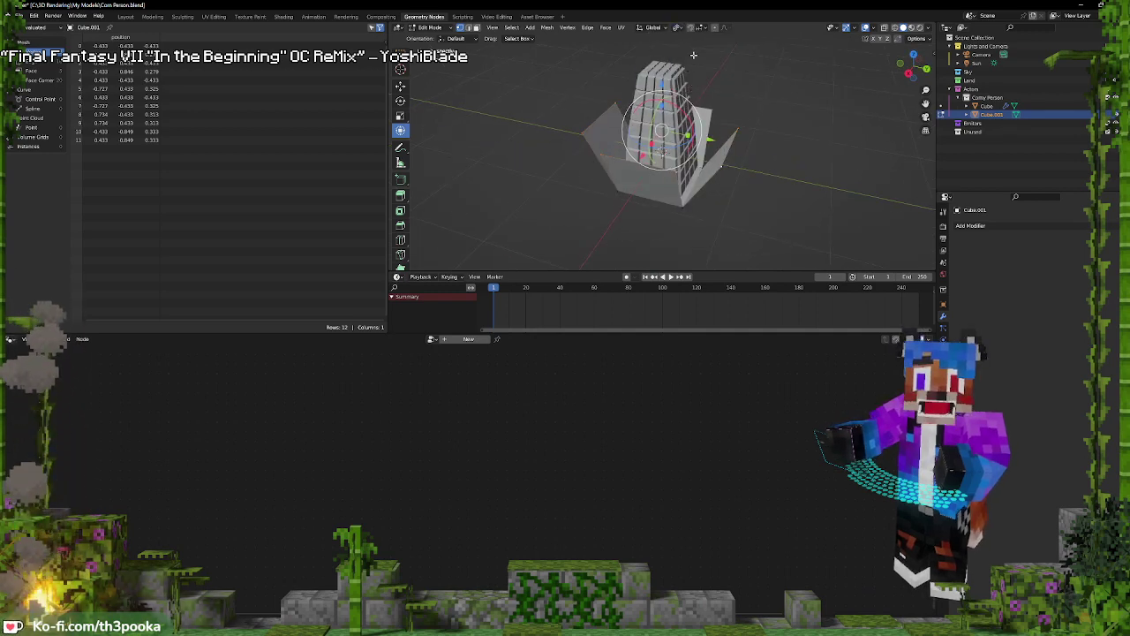
key(s)
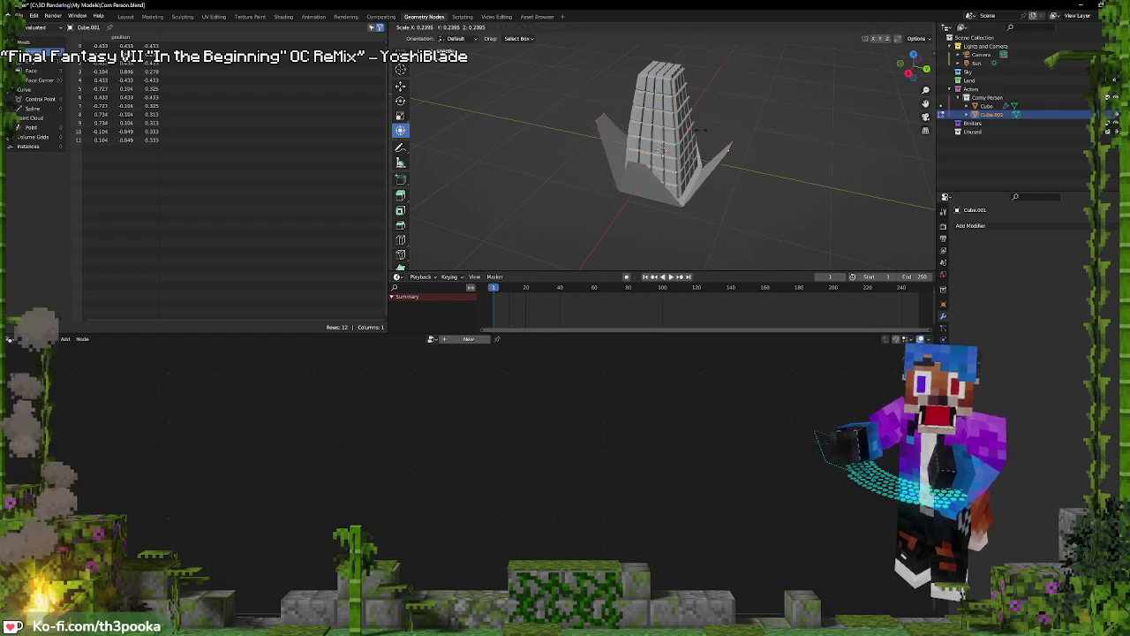
key(Return)
Raise the four narrowed flap tips vertically to about Z 1.0
key(g)
key(z)
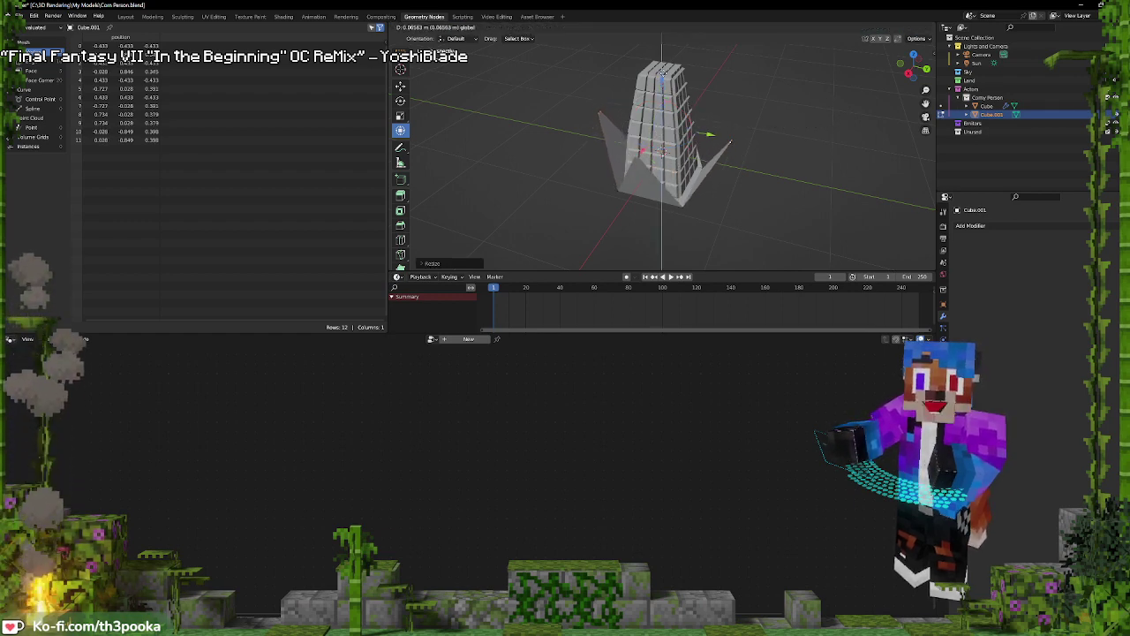
key(Return)
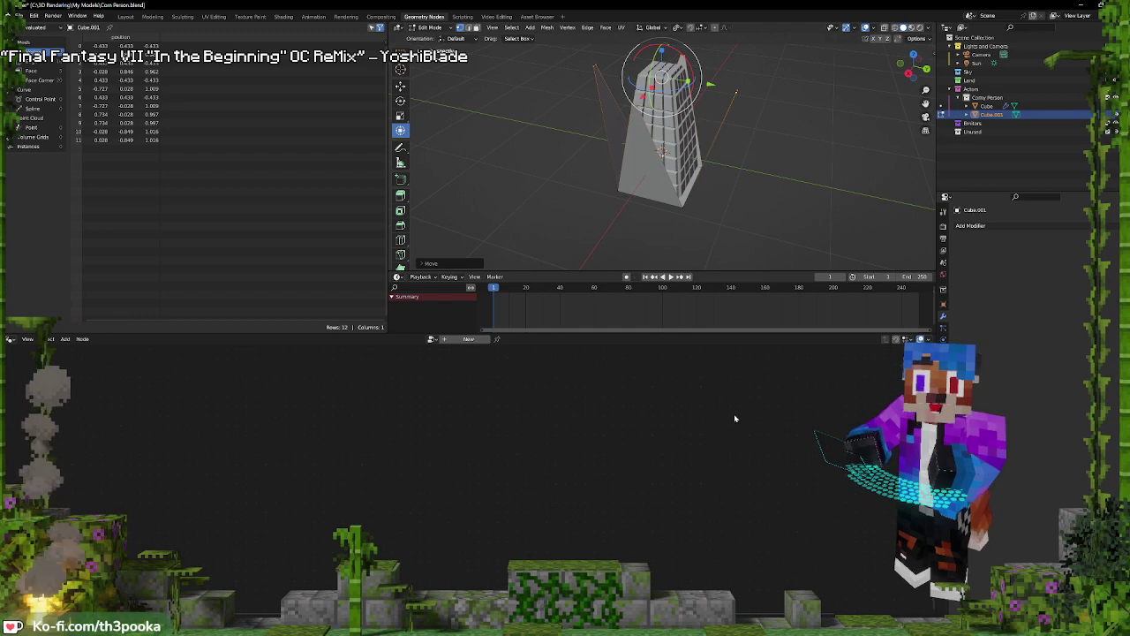
Try rotating the entire husk about 45 degrees around the vertical axis, and undo the rotation
middle_drag(763, 214, 752, 182)
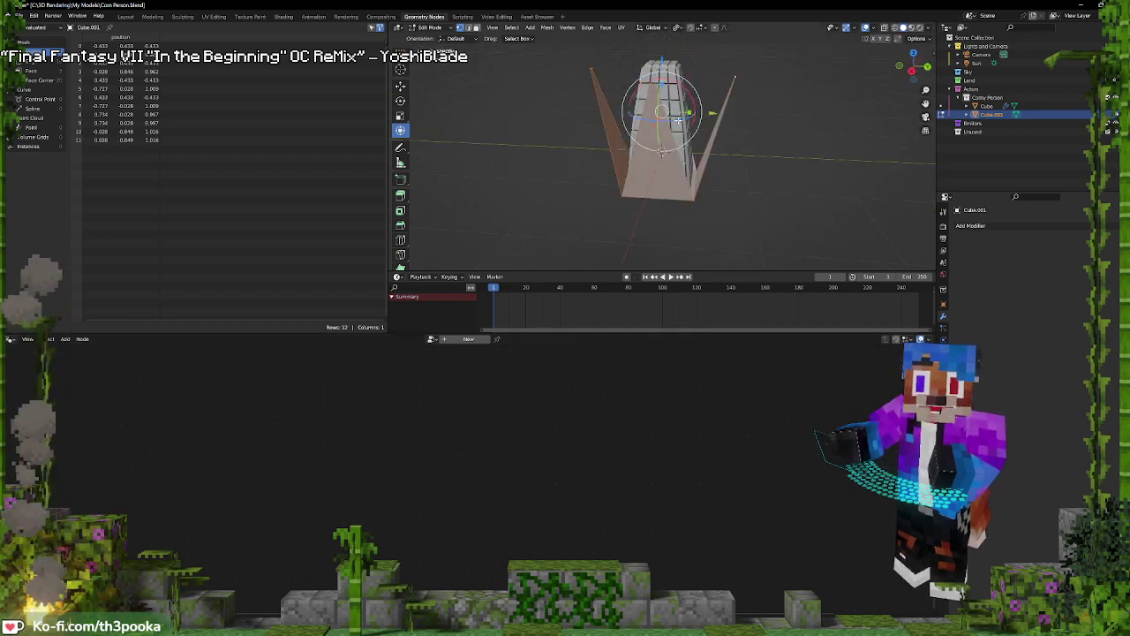
drag(690, 121, 663, 135)
key(s)
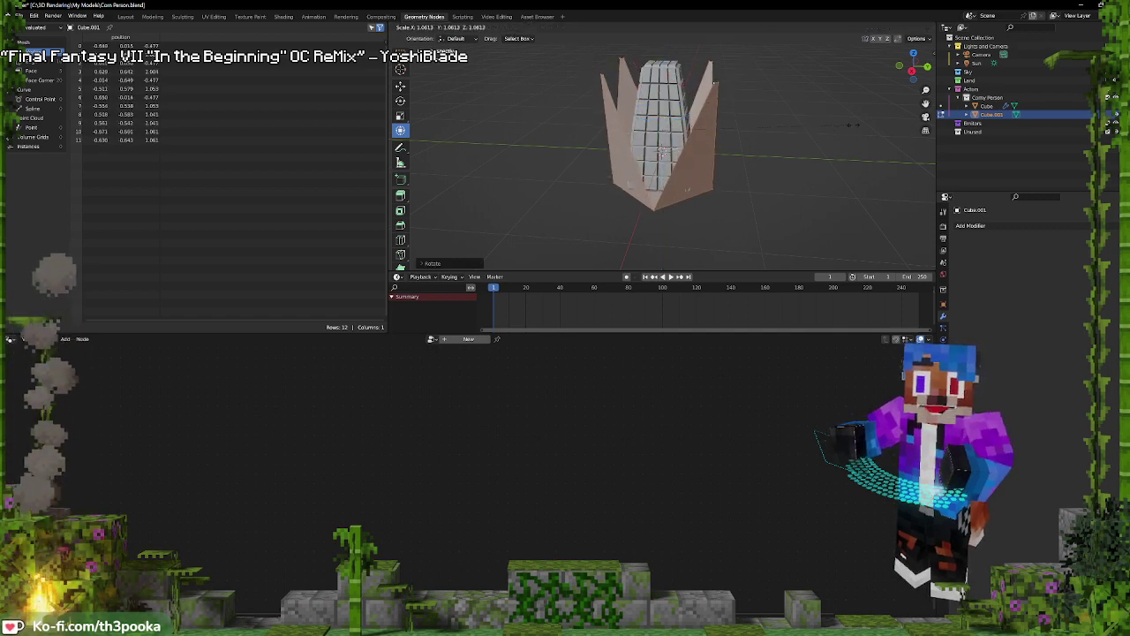
key(Escape)
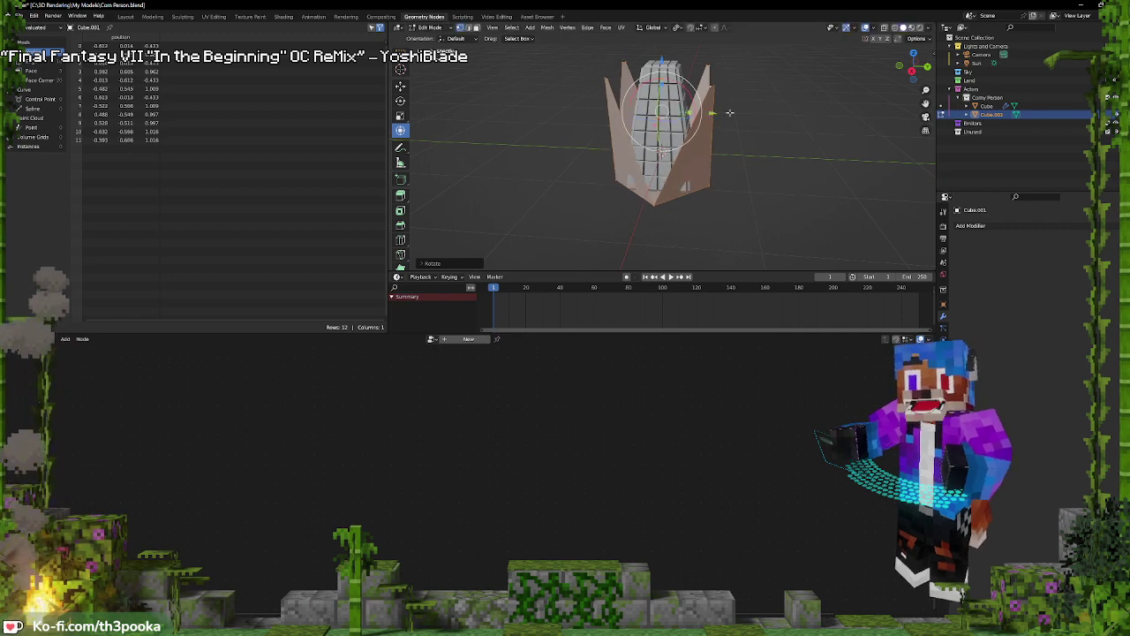
middle_drag(729, 112, 798, 104)
key(ctrl+z)
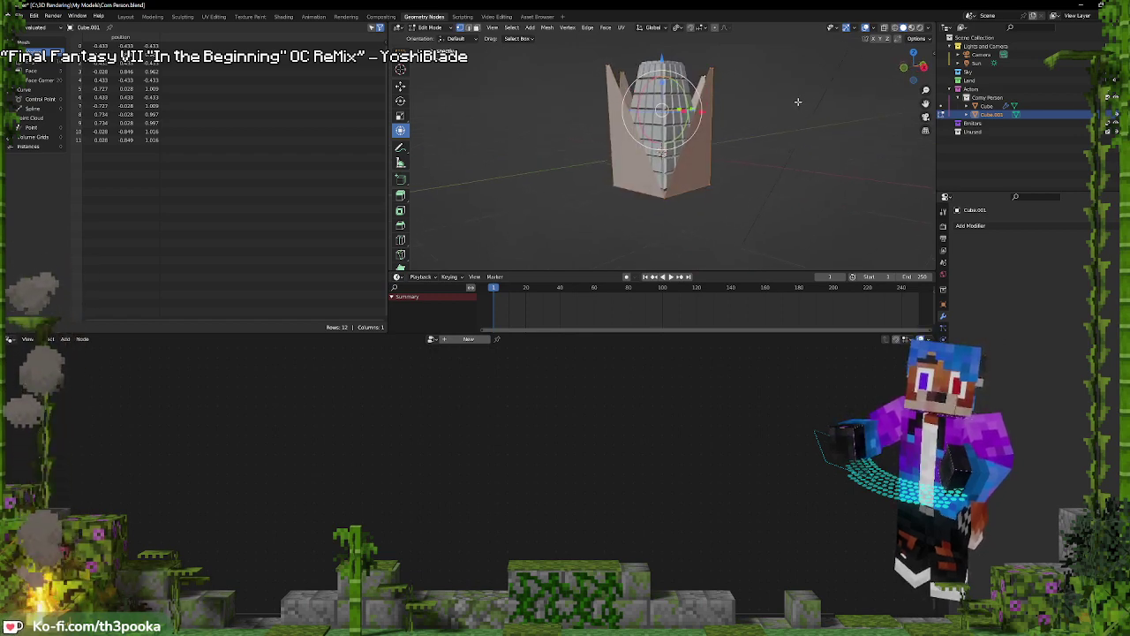
Try folding the -Y flap downward by moving its tip to about Y -0.702, Z -1.138
click(604, 64)
middle_drag(716, 74, 602, 69)
drag(627, 63, 628, 90)
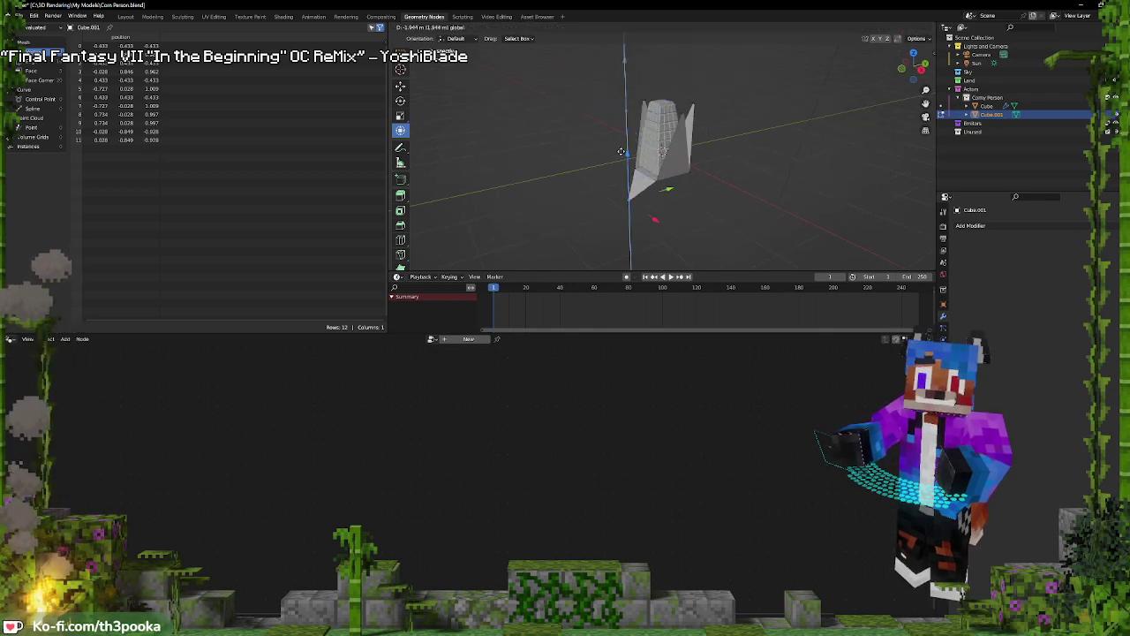
drag(622, 161, 623, 163)
drag(671, 201, 678, 198)
Try folding the +Y flap downward by moving its tip to about Y 0.643, Z -1.126
click(696, 102)
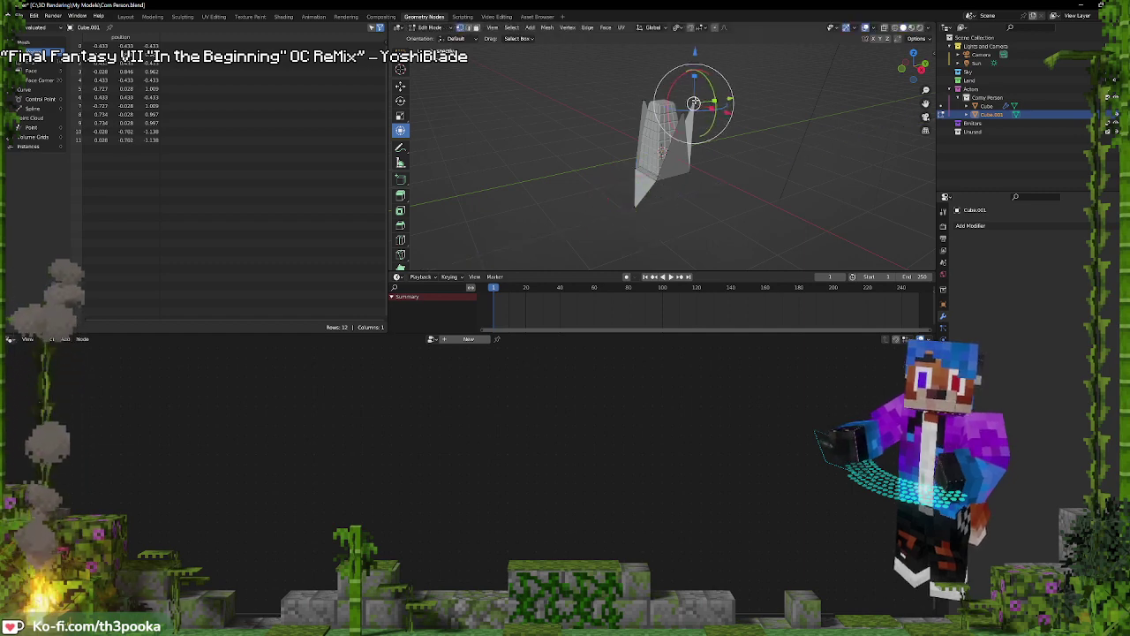
middle_drag(759, 123, 701, 78)
drag(702, 62, 709, 150)
drag(748, 198, 746, 196)
drag(694, 146, 694, 154)
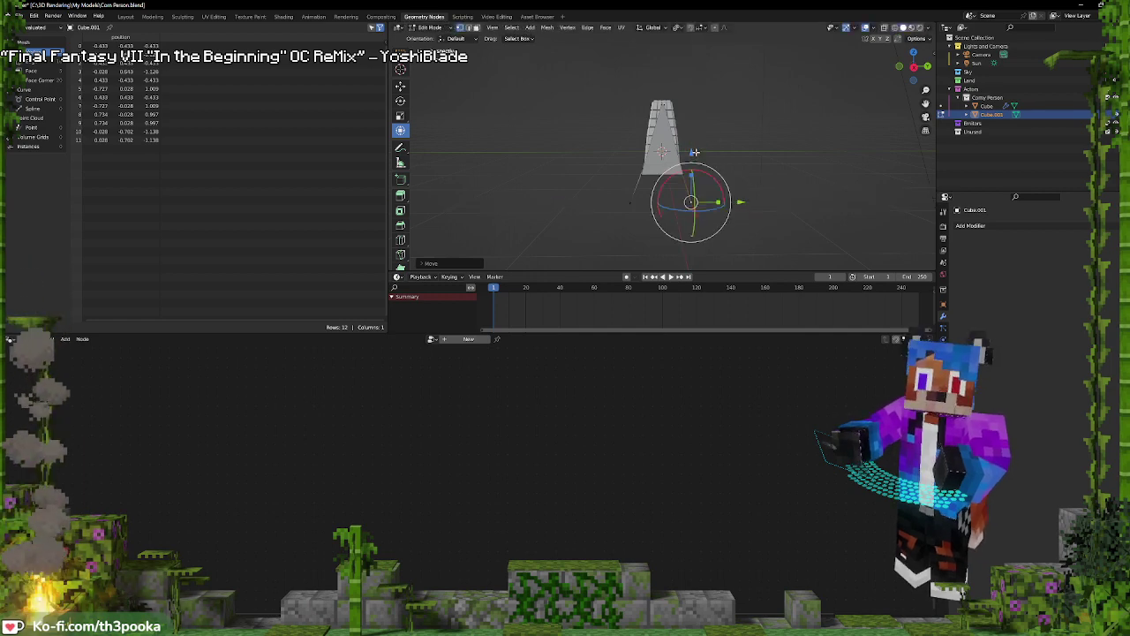
middle_drag(694, 154, 786, 123)
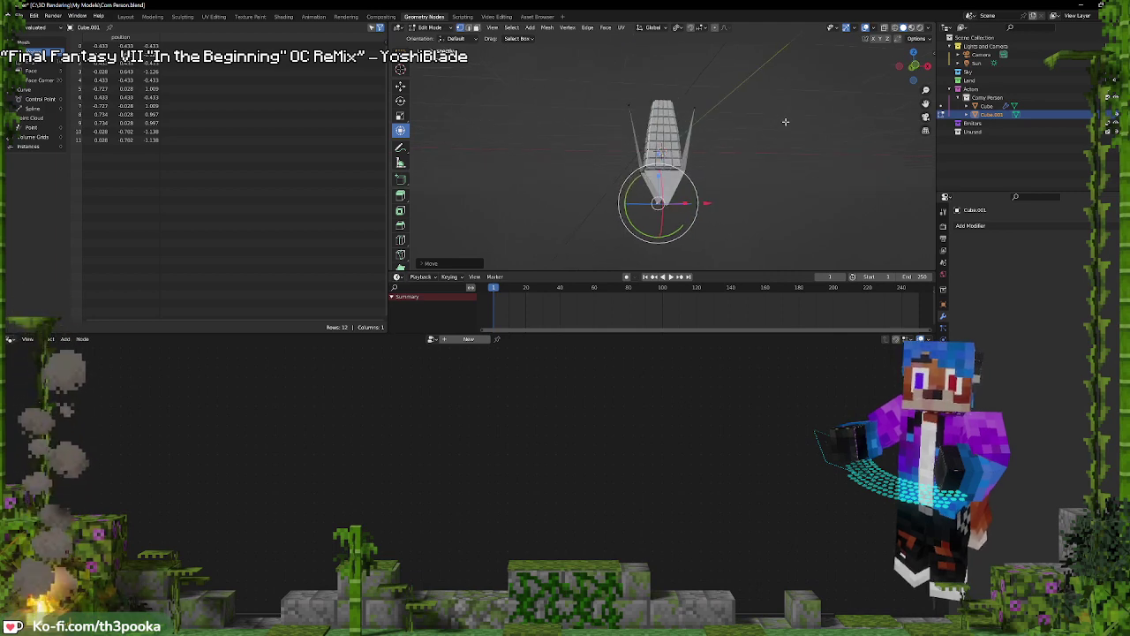
Undo the downward folds of the +Y and -Y flap tips
key(ctrl+z)
key(ctrl+z)
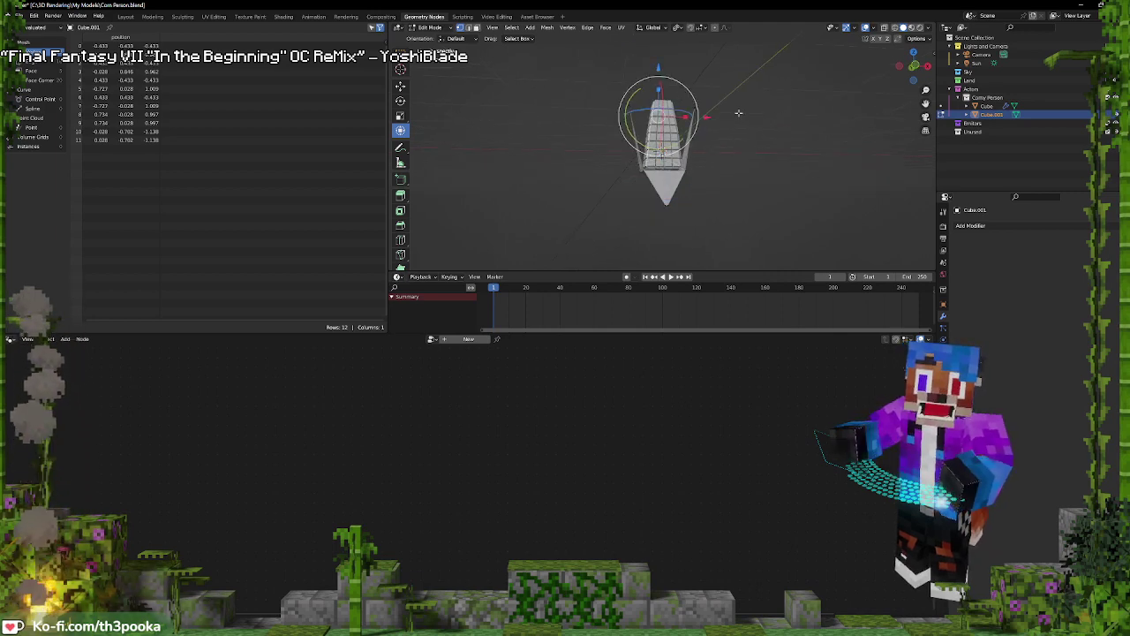
key(ctrl+z)
mouse_move(735, 109)
middle_down()
mouse_move(744, 121)
mouse_move(732, 121)
middle_up()
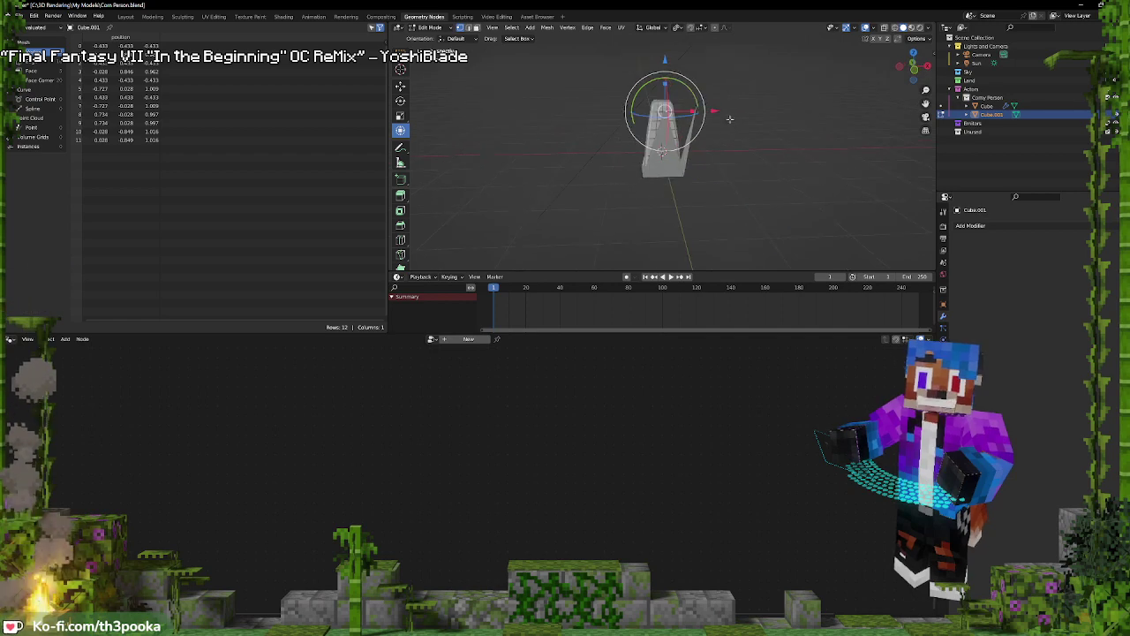
Select all four flap tips and lower them vertically to about Z 0.24, shortening the husk around the kernel body
key(c)
right_click(597, 104)
mouse_move(597, 104)
middle_down()
mouse_move(644, 108)
mouse_move(611, 104)
mouse_move(652, 92)
middle_up()
drag(663, 55, 663, 99)
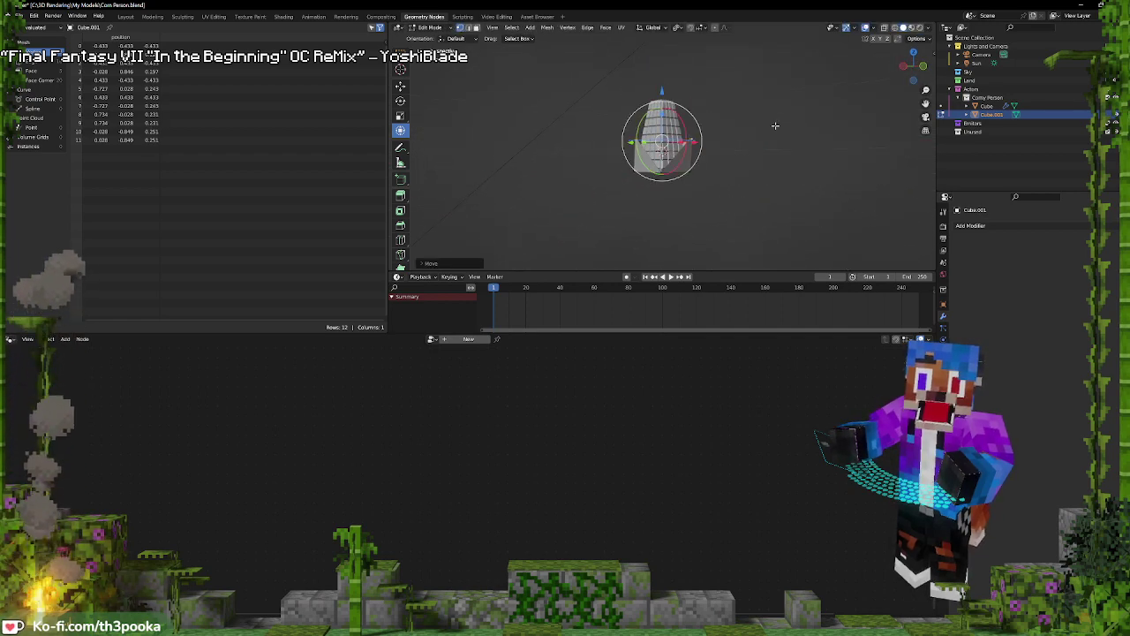
middle_drag(775, 126, 698, 141)
Move the whole husk mesh slightly upward so its base sits at about Z -0.403 under the kernel body
key(Tab)
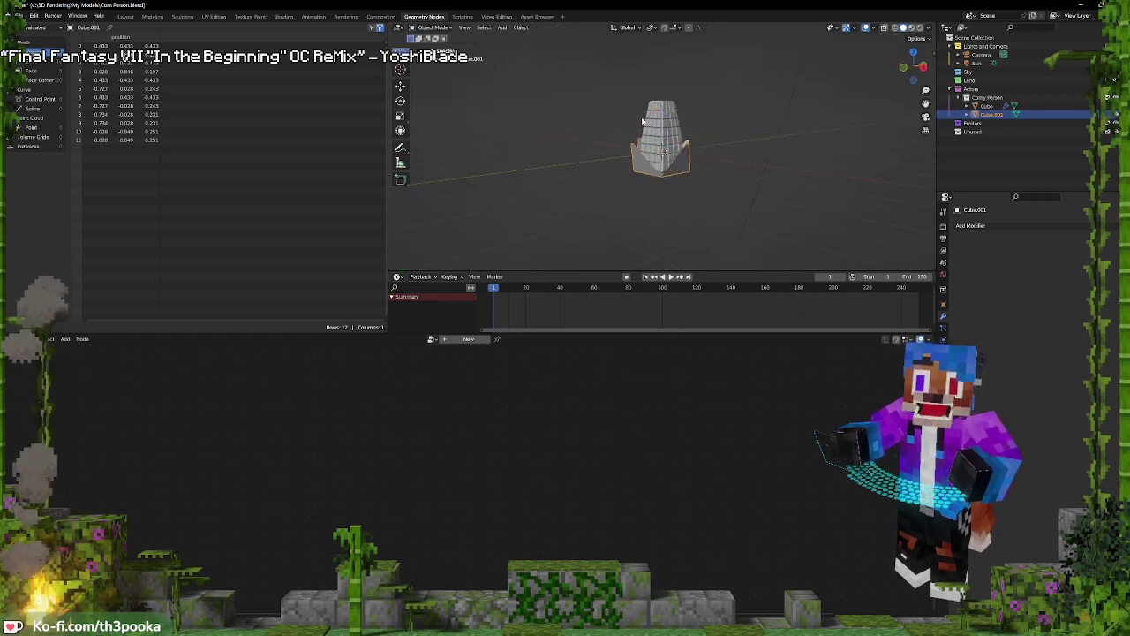
key(Tab)
drag(662, 102, 664, 98)
middle_drag(664, 97, 716, 79)
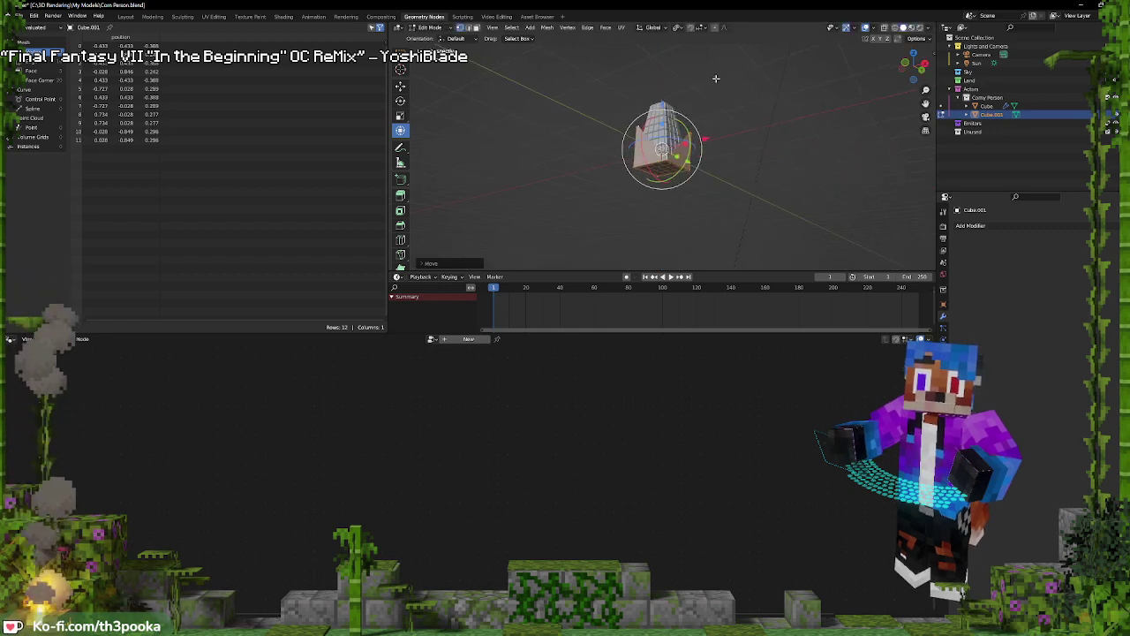
drag(664, 105, 663, 105)
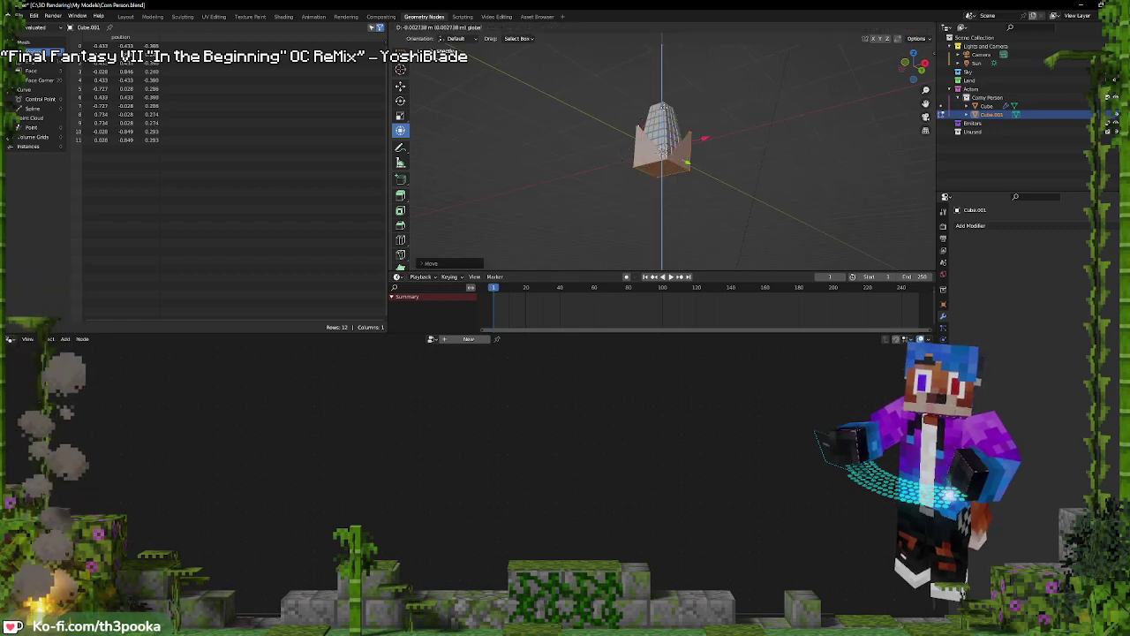
click(665, 111)
middle_drag(749, 144, 734, 167)
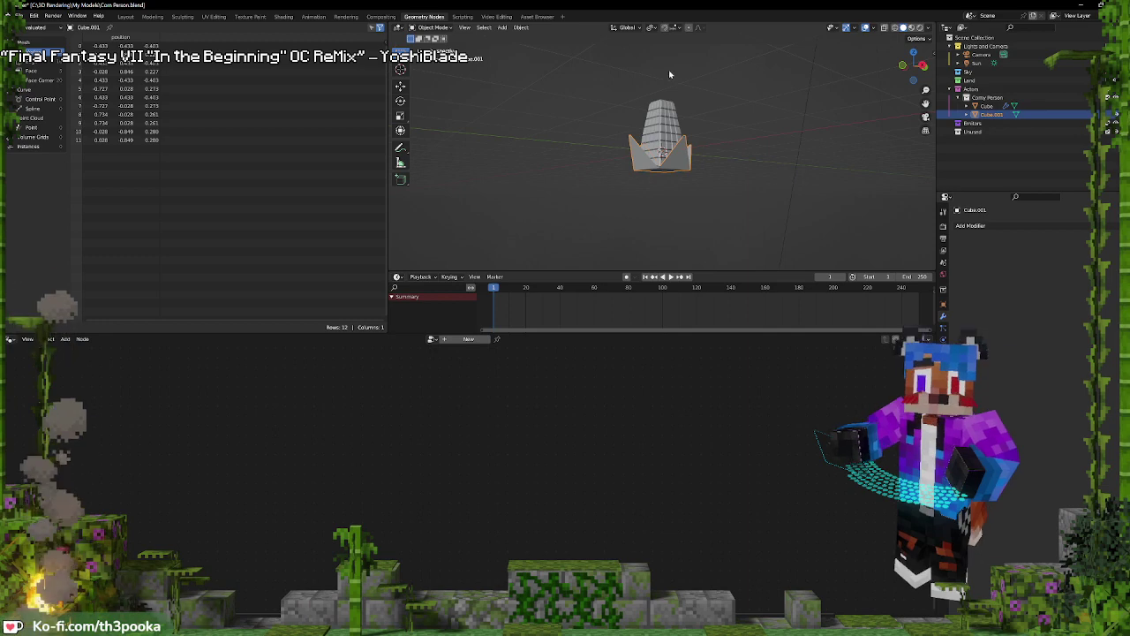
click(669, 125)
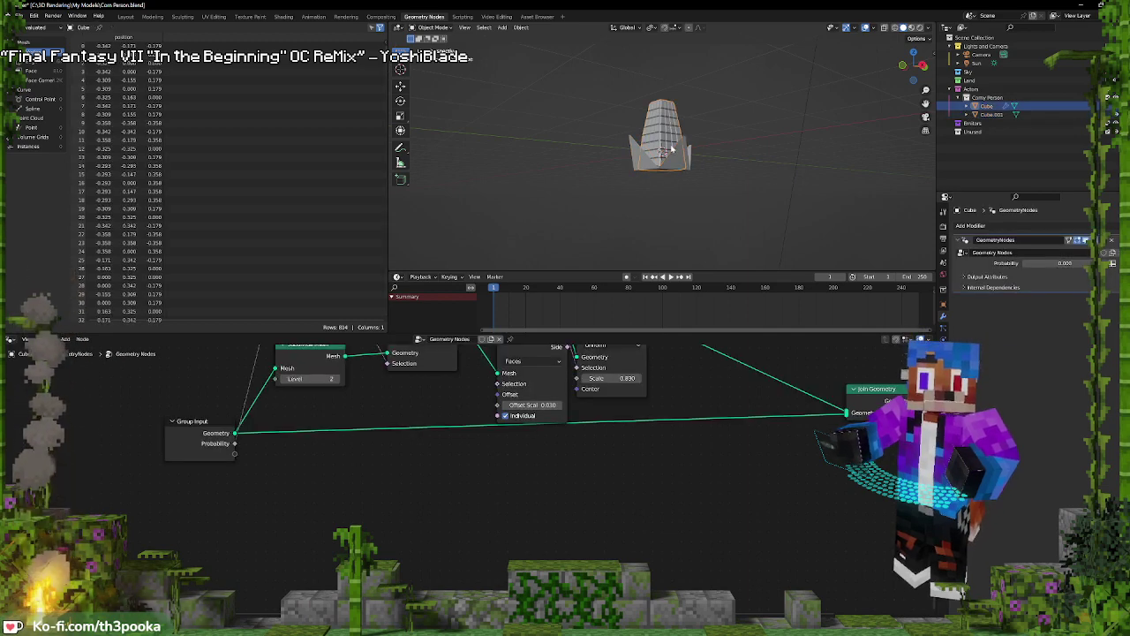
click(683, 160)
key(Tab)
middle_drag(677, 133, 727, 170)
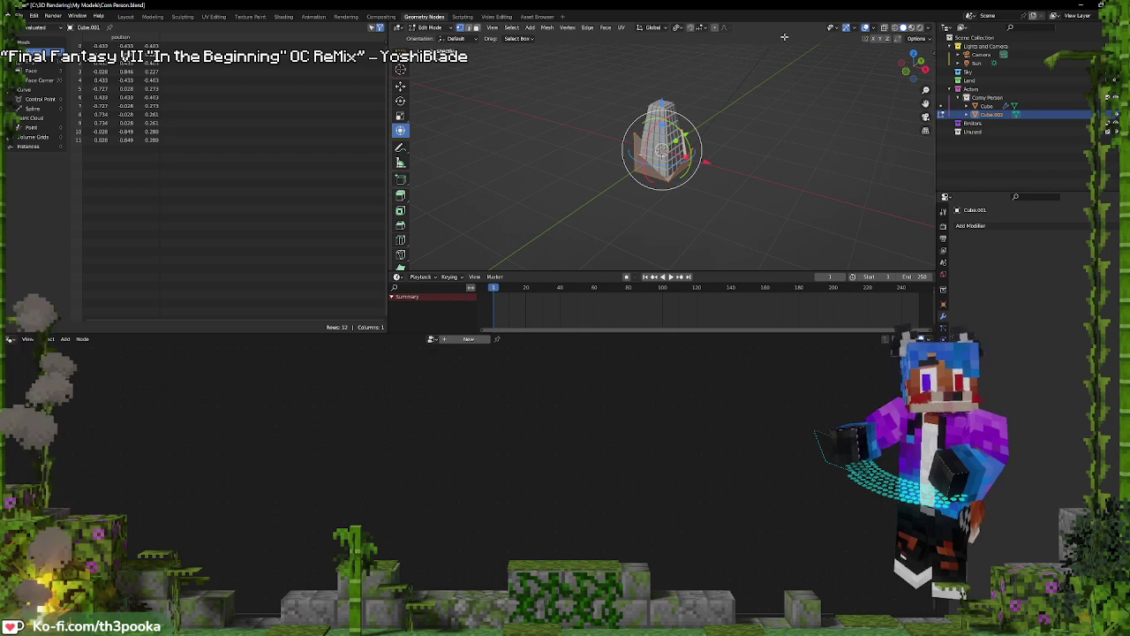
key(Tab)
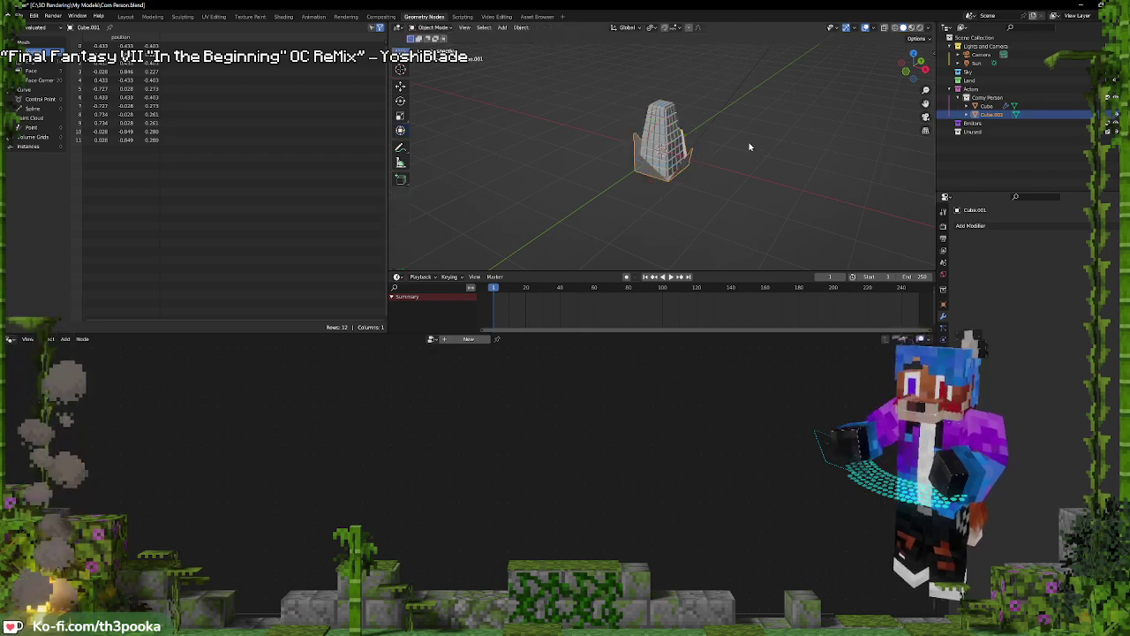
Add a new cube at the origin and scale its mesh uniformly to about 0.253
key(shift+a)
mouse_move(749, 144)
click(806, 156)
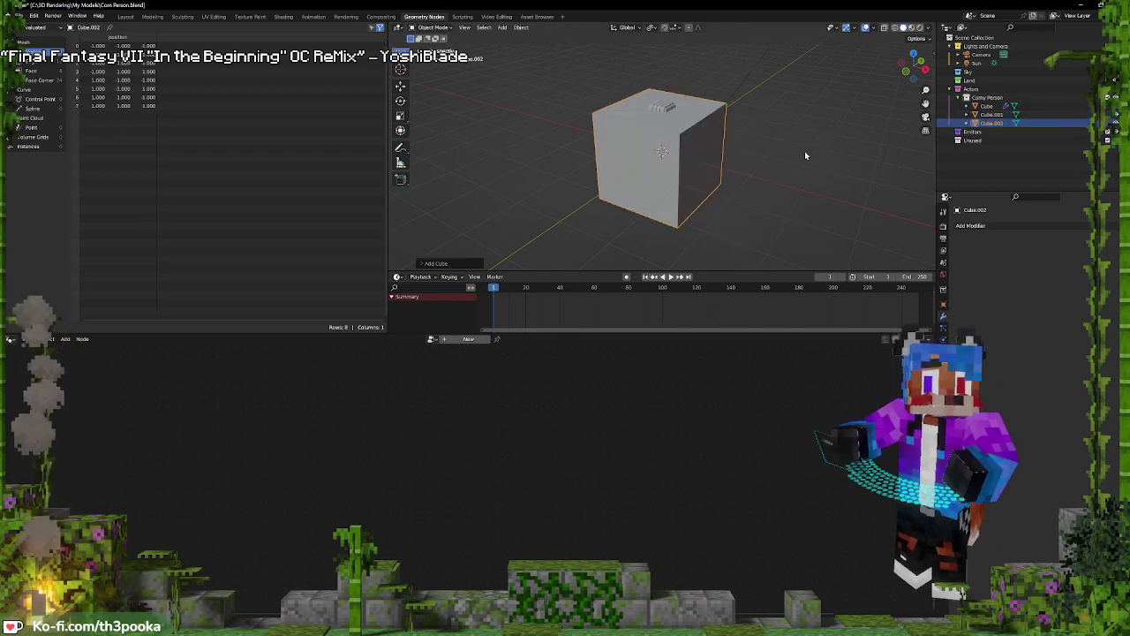
key(Tab)
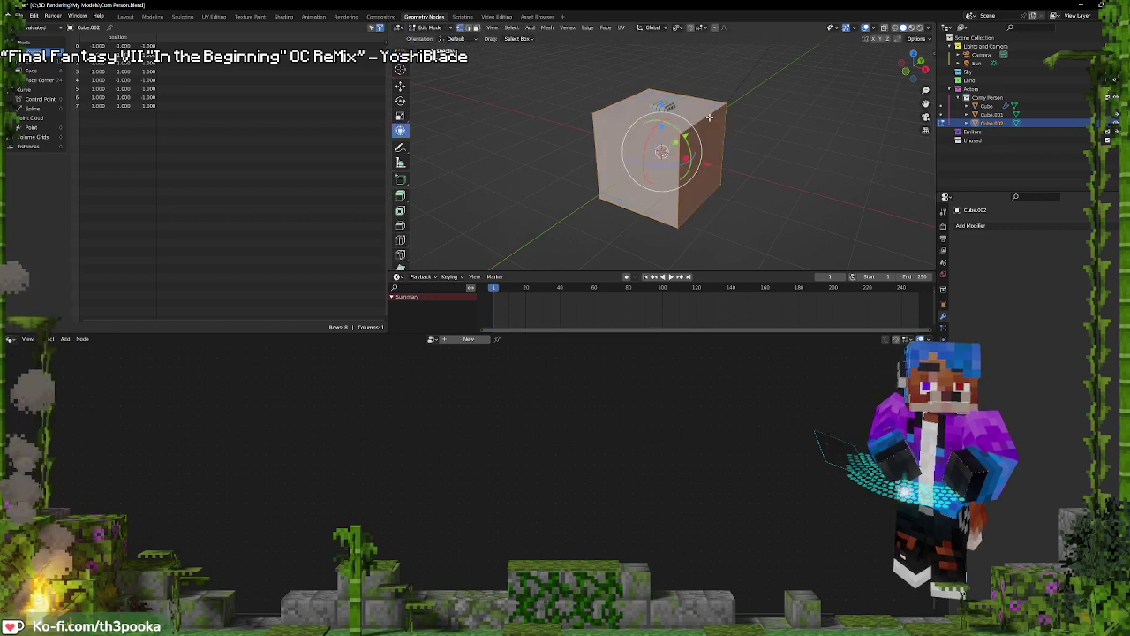
key(KP_1)
key(s)
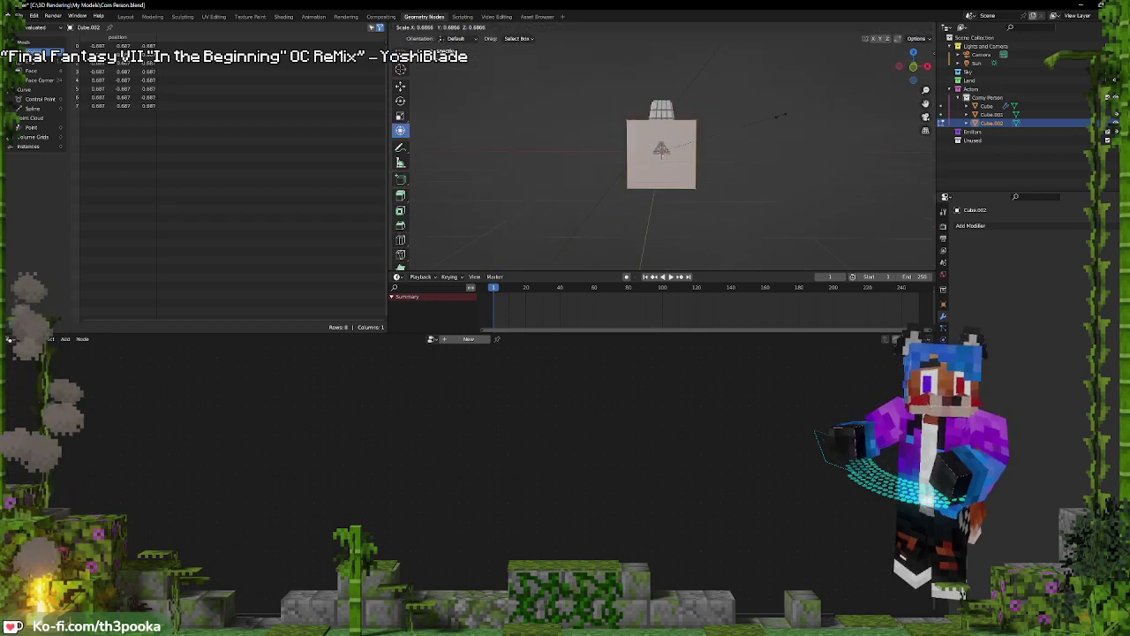
click(658, 125)
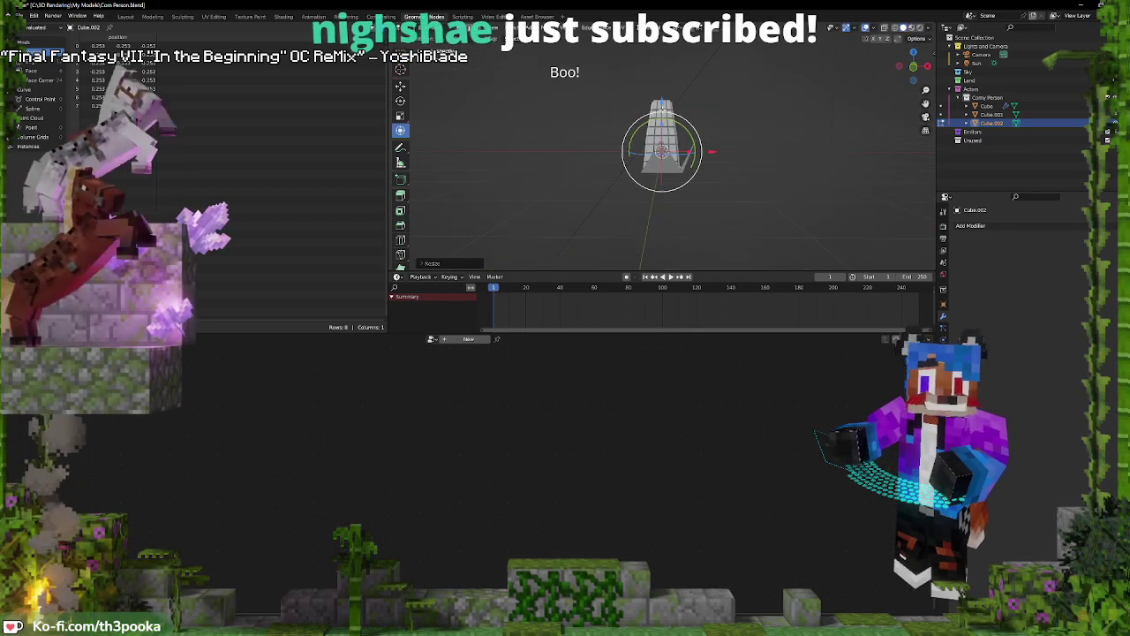
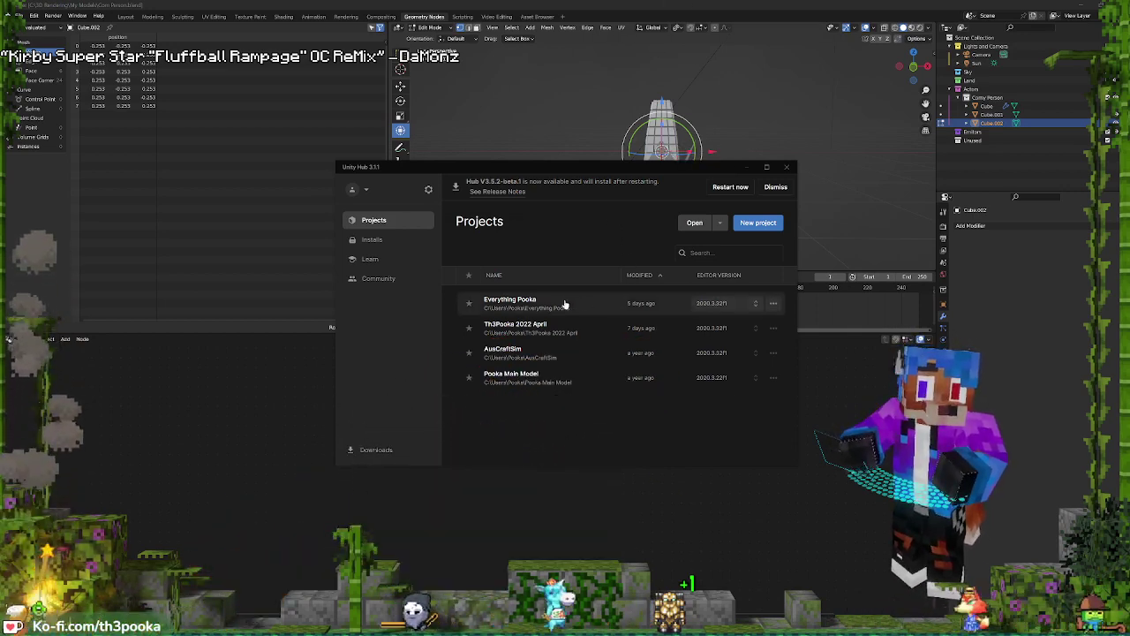
Switch to Unity Hub and open the Everything Pooka project to examine its character model, closing both the project and the hub
click(540, 306)
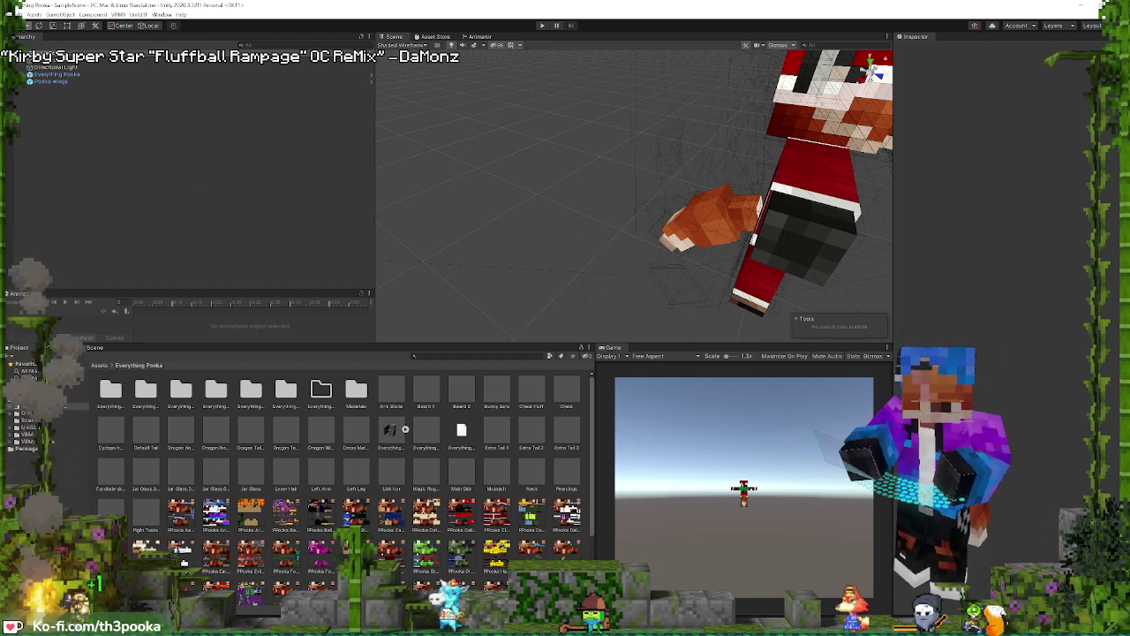
middle_drag(740, 197, 641, 202)
scroll(697, 219, down, 3)
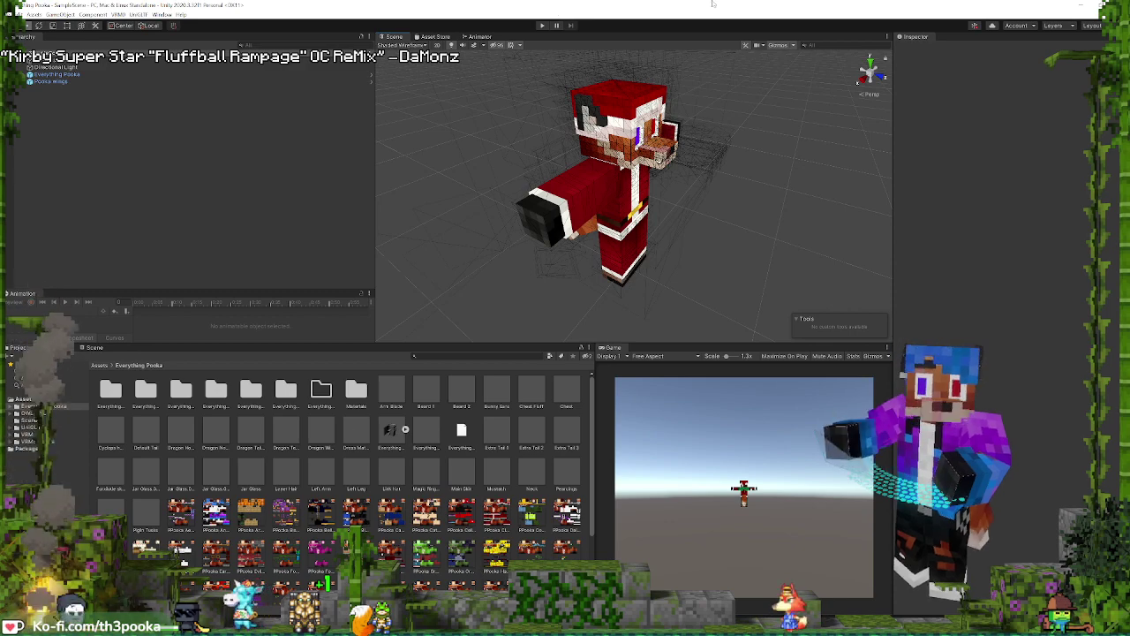
click(1073, 4)
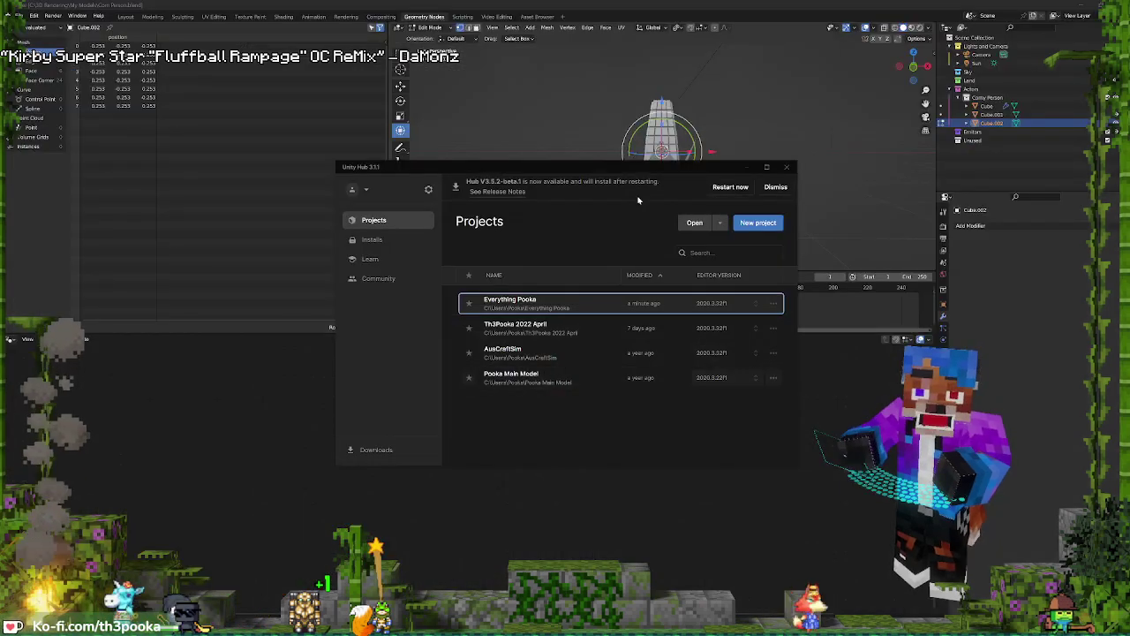
click(787, 166)
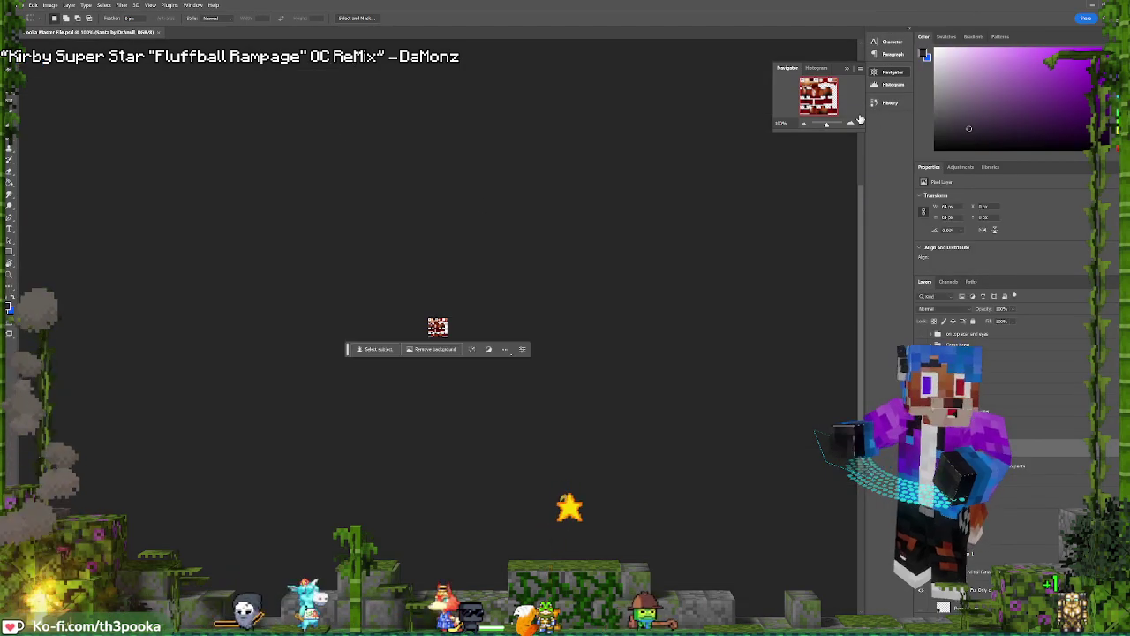
Hide the Santa outfit layer in the Pooka master skin texture and collapse the Holiday layer group
mouse_move(825, 125)
mouse_down()
mouse_move(844, 126)
mouse_move(833, 127)
mouse_up()
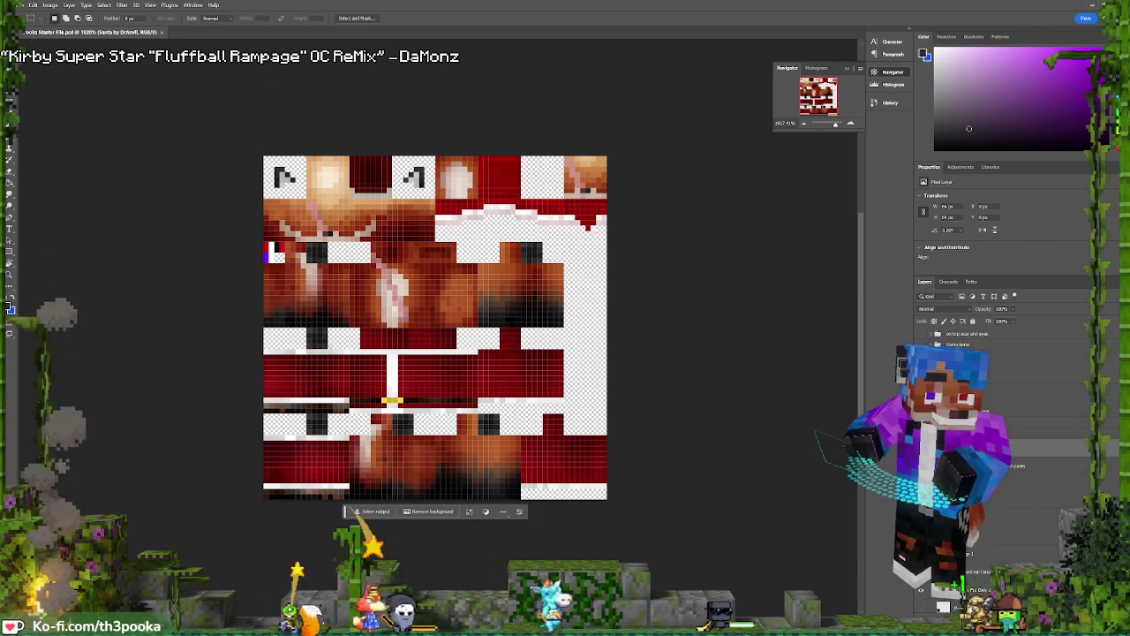
key(ctrl+comma)
key(ctrl+comma)
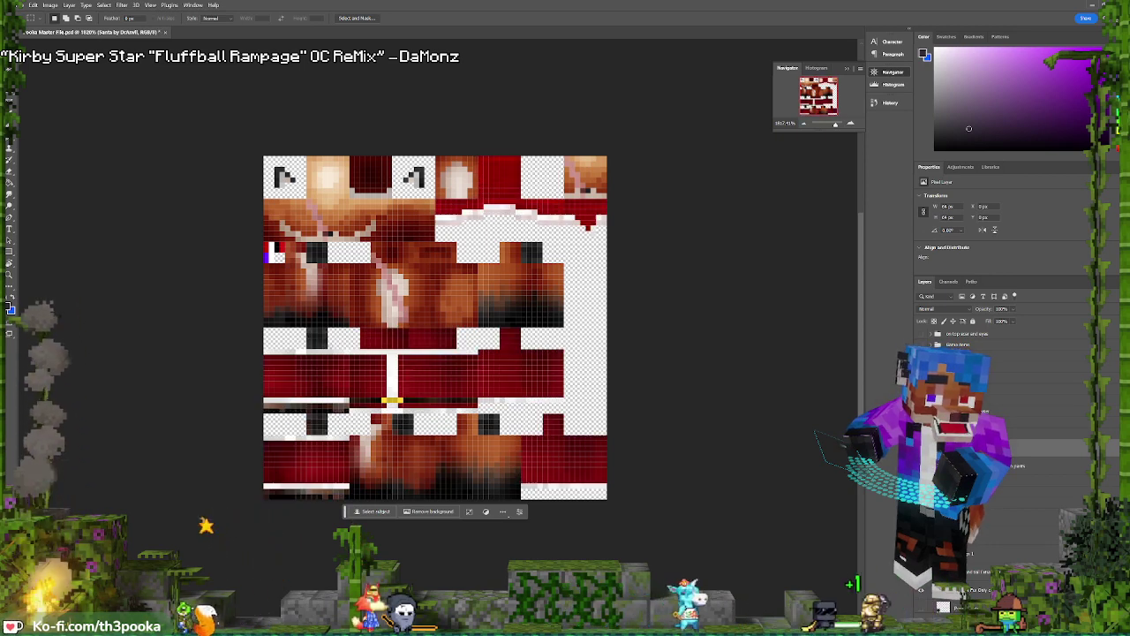
key(ctrl+comma)
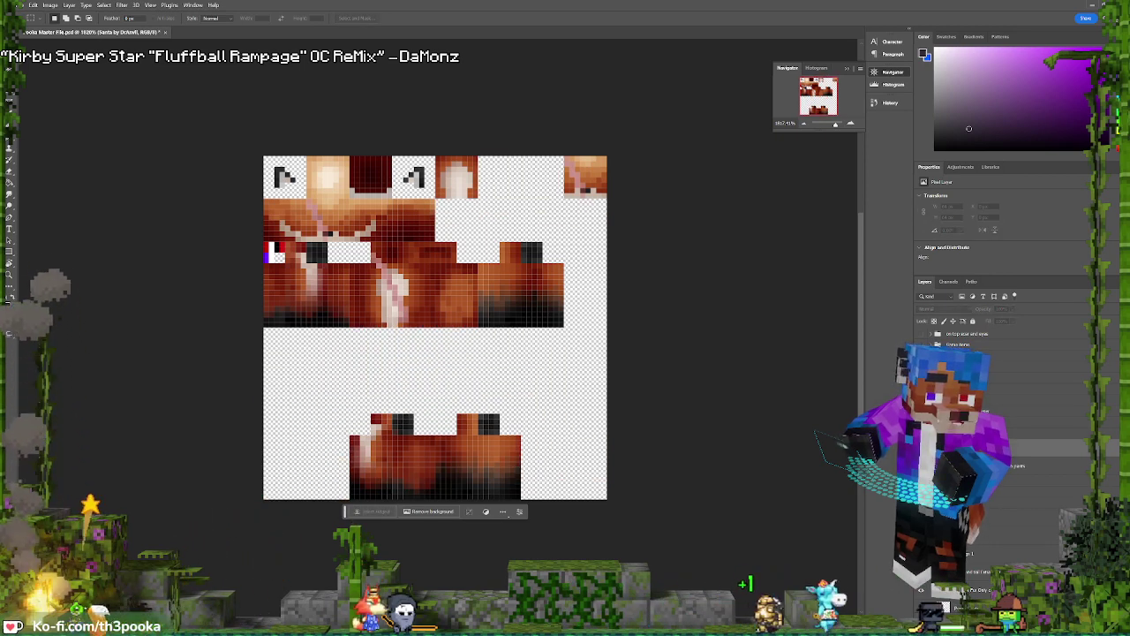
click(938, 417)
click(932, 400)
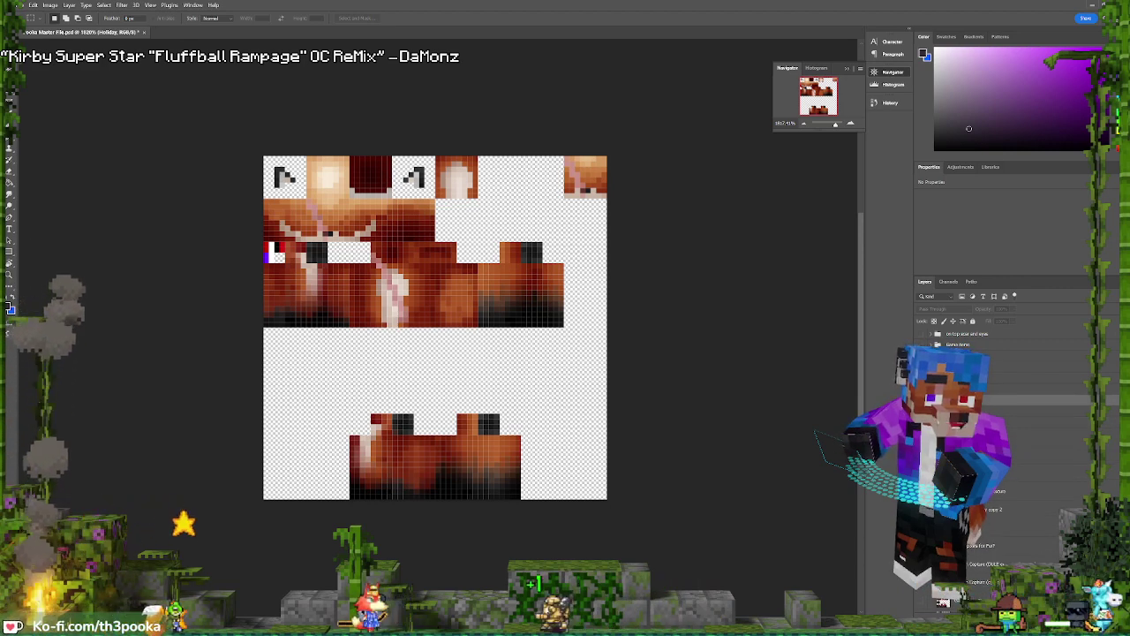
Expand the Friends layer group and select the Leiger Gaming group for the new skin
click(953, 377)
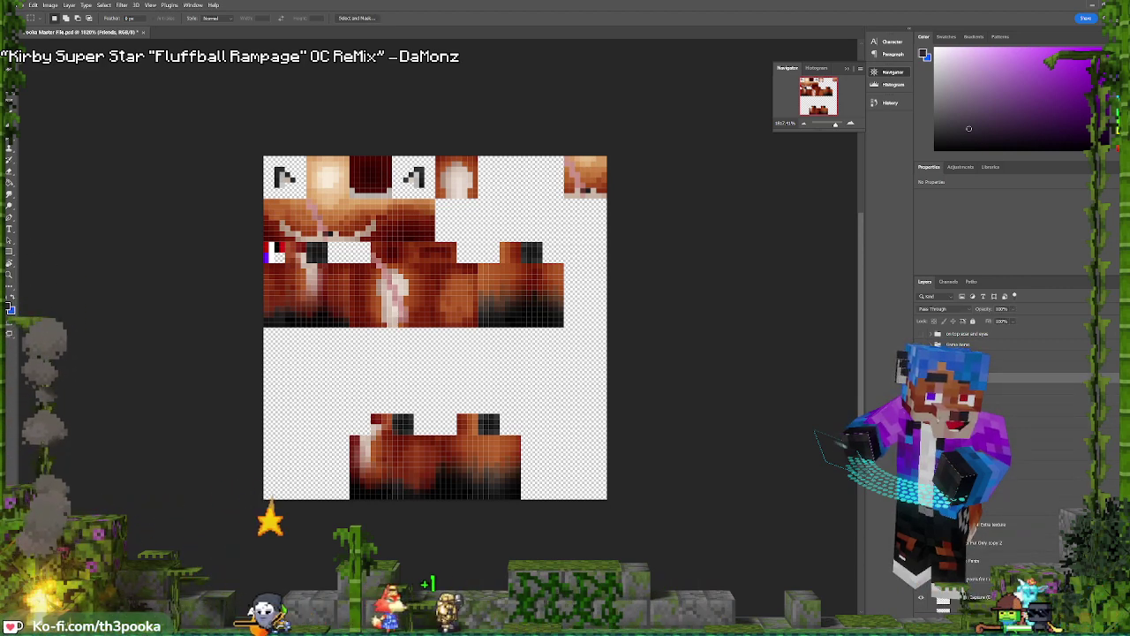
click(931, 377)
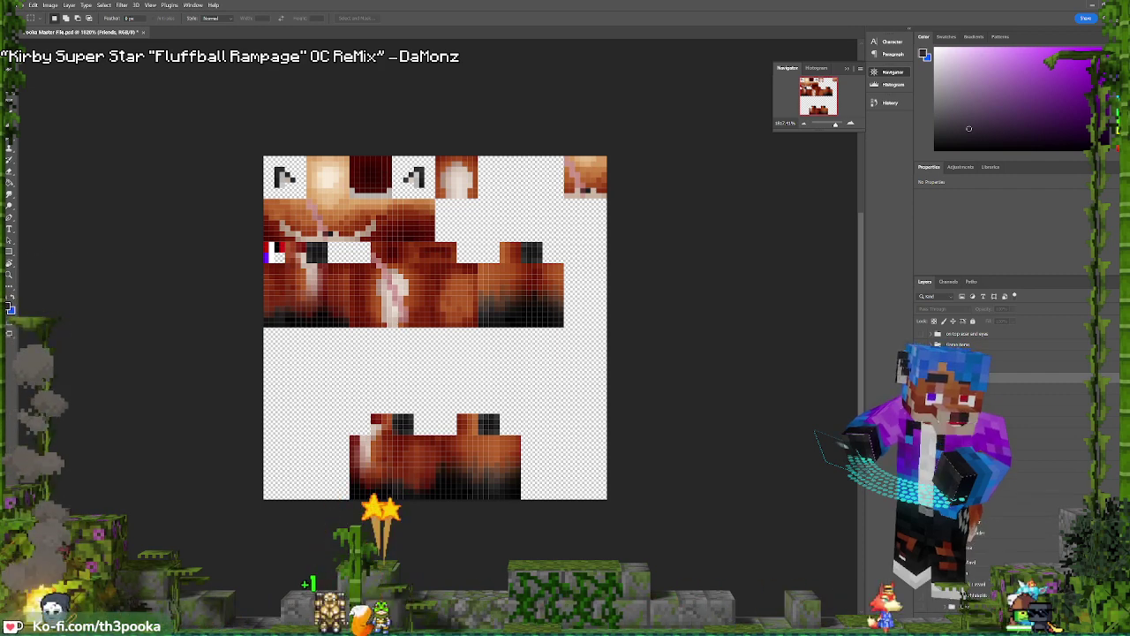
right_click(971, 406)
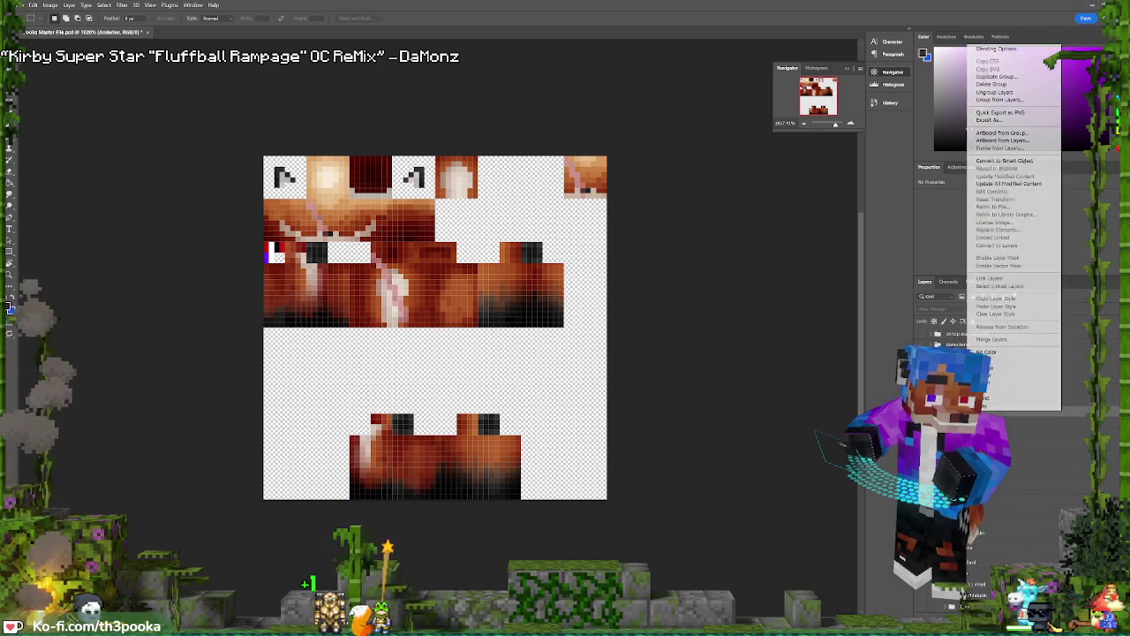
key(Escape)
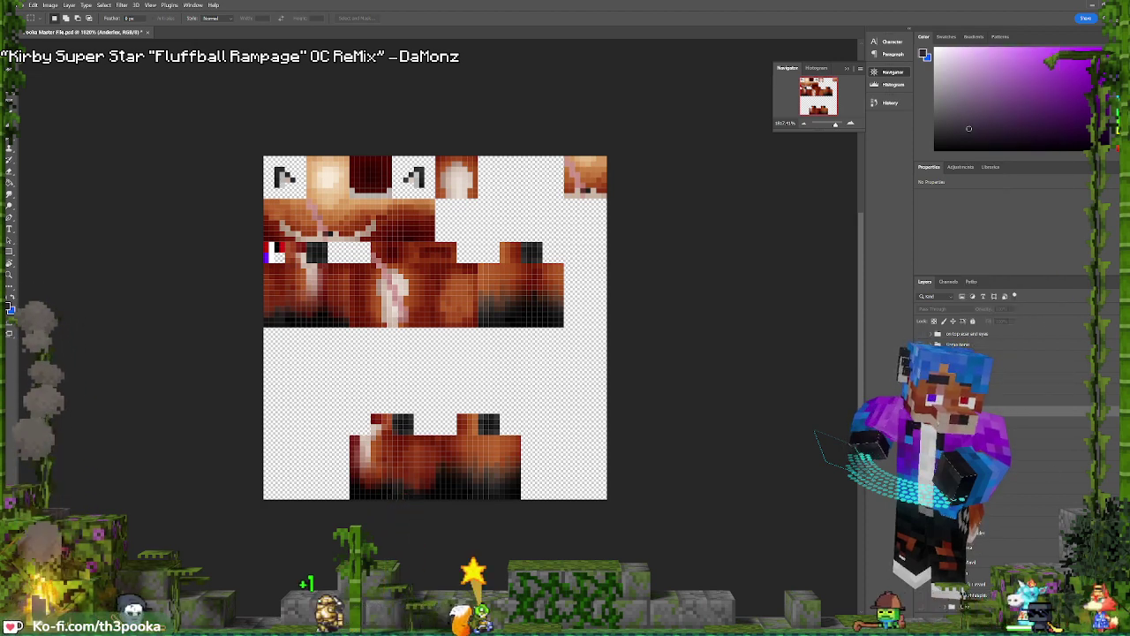
scroll(1057, 517, down, 5)
scroll(1055, 517, up, 5)
click(1011, 390)
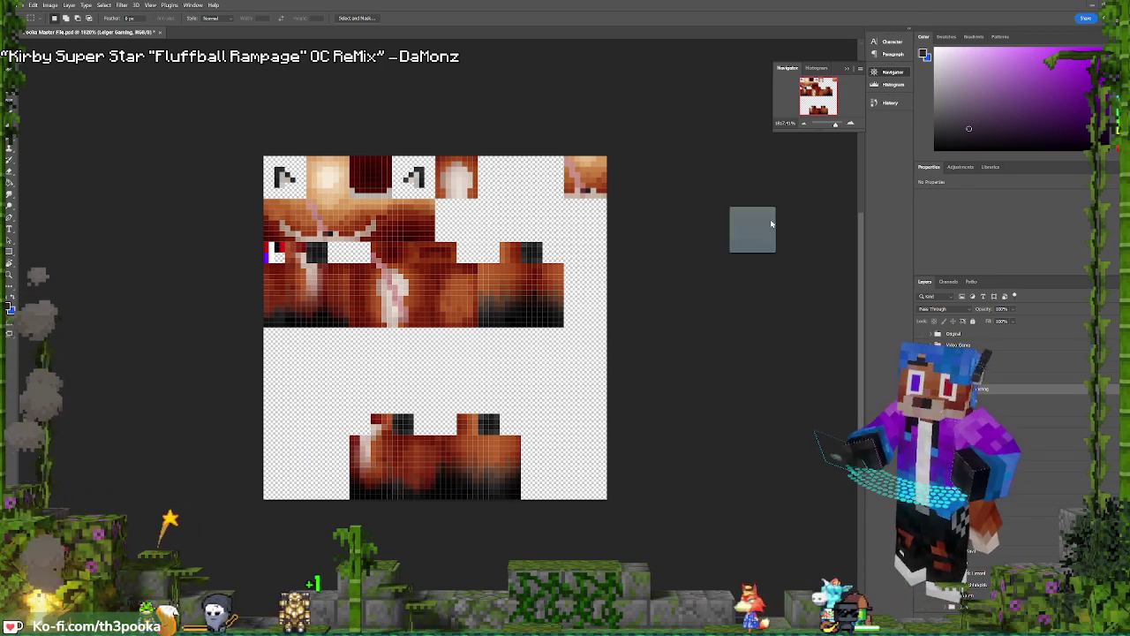
Open LeigerGaming.png as a separate document and select the entire skin texture
drag(771, 224, 583, 26)
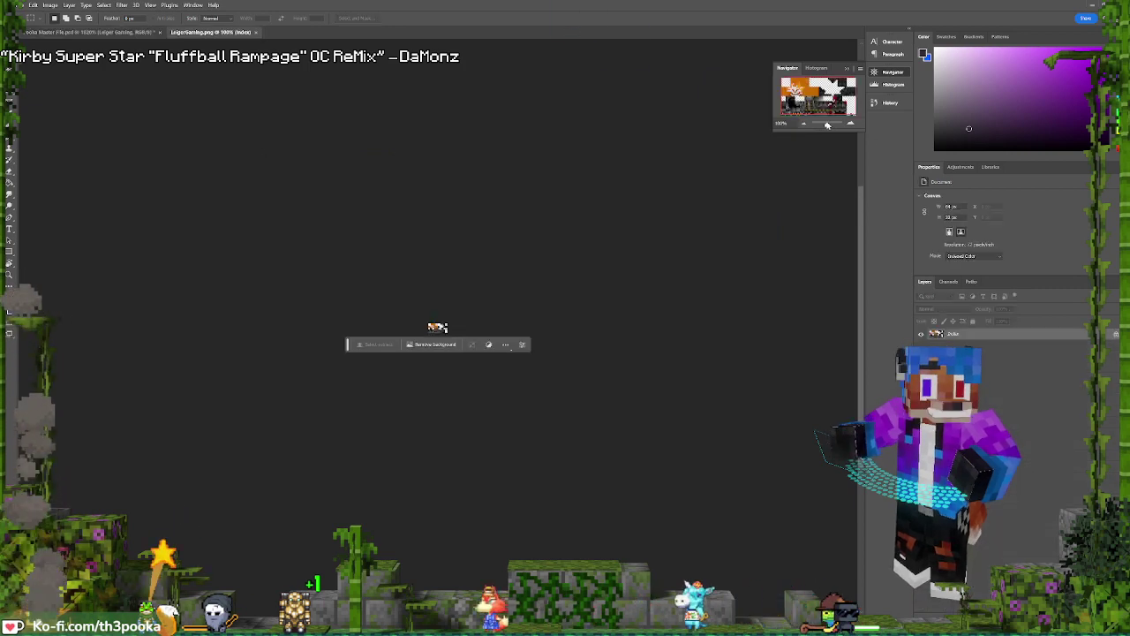
drag(826, 125, 838, 125)
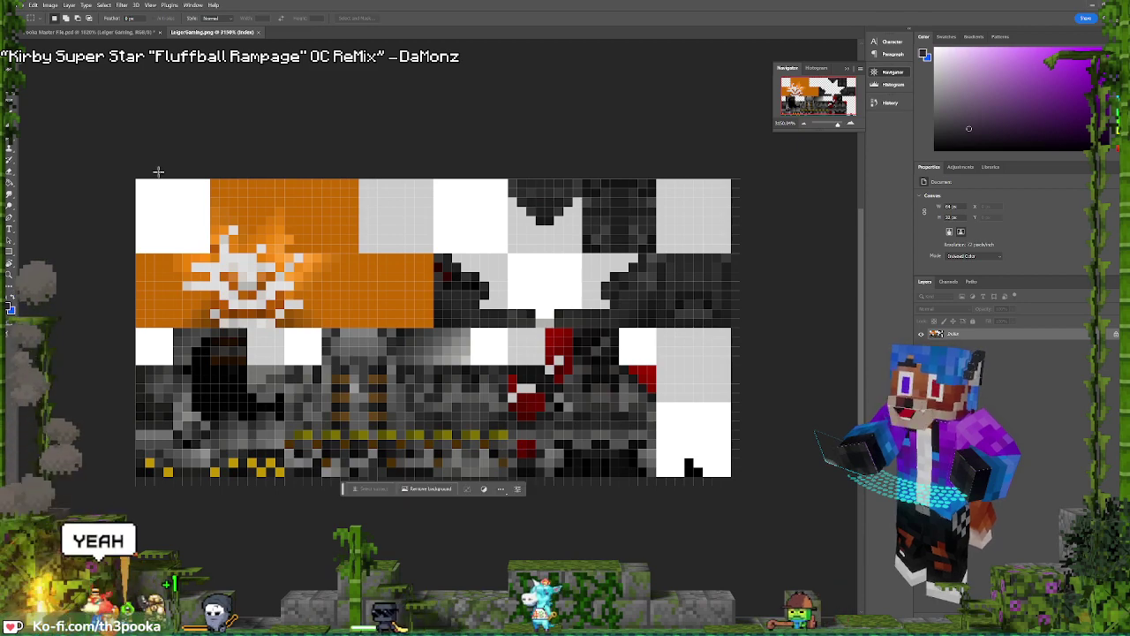
drag(124, 166, 555, 500)
drag(838, 124, 834, 126)
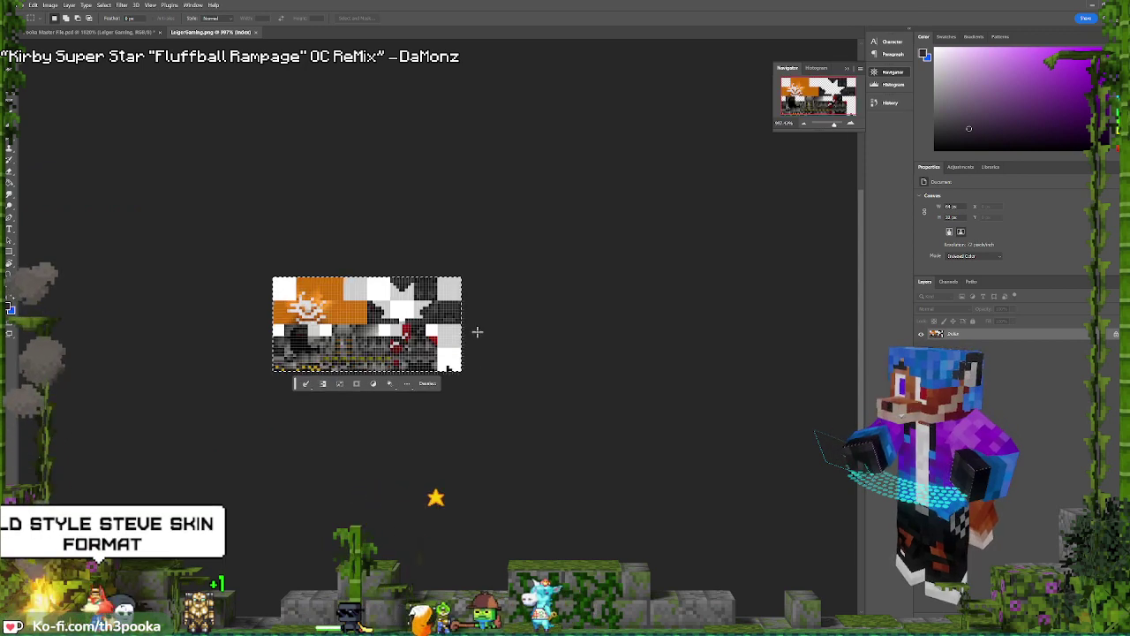
Paste the copied skin into the Pooka master file and move it up flush with the canvas's top edge
click(147, 31)
key(ctrl+v)
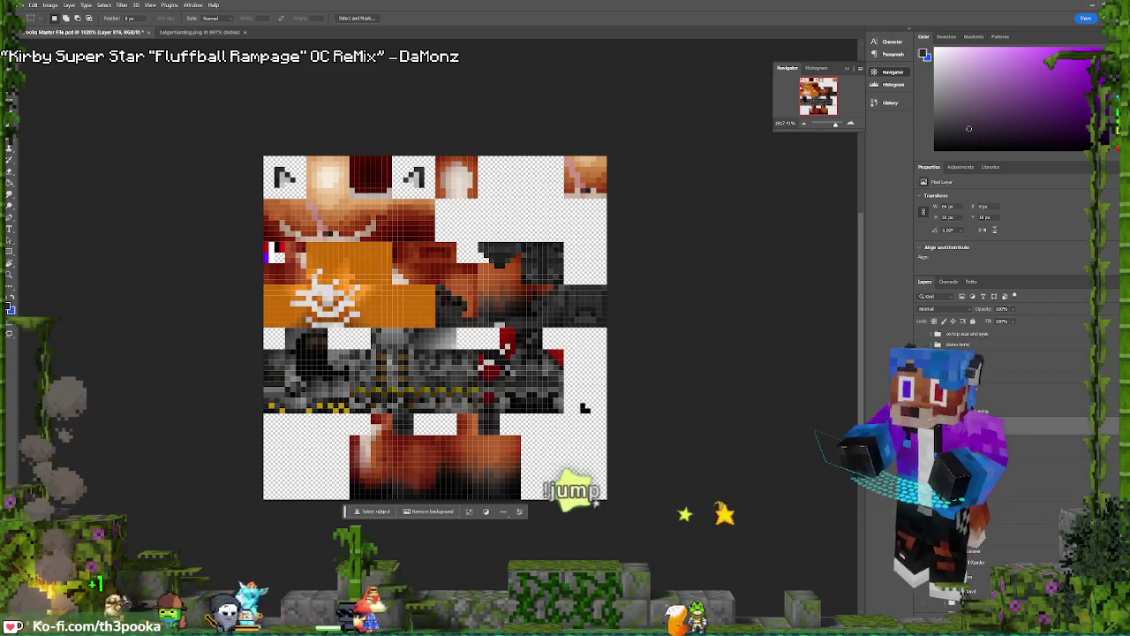
key(v)
drag(406, 352, 410, 271)
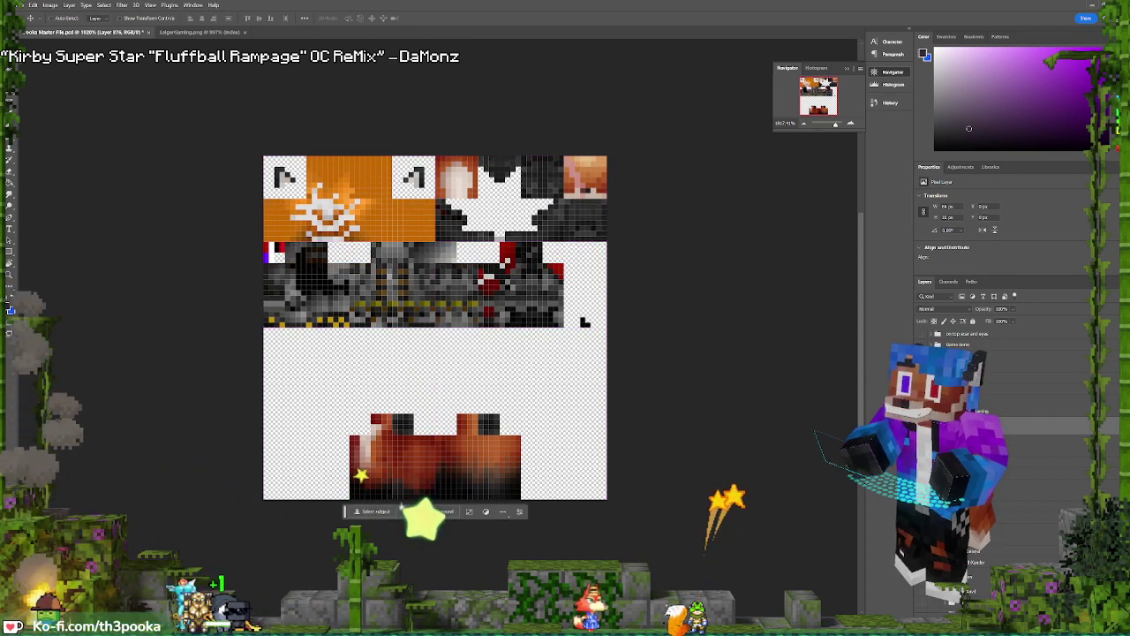
Clear the central face block and adjacent pixels of the pasted head so the fox face underneath is exposed
key(m)
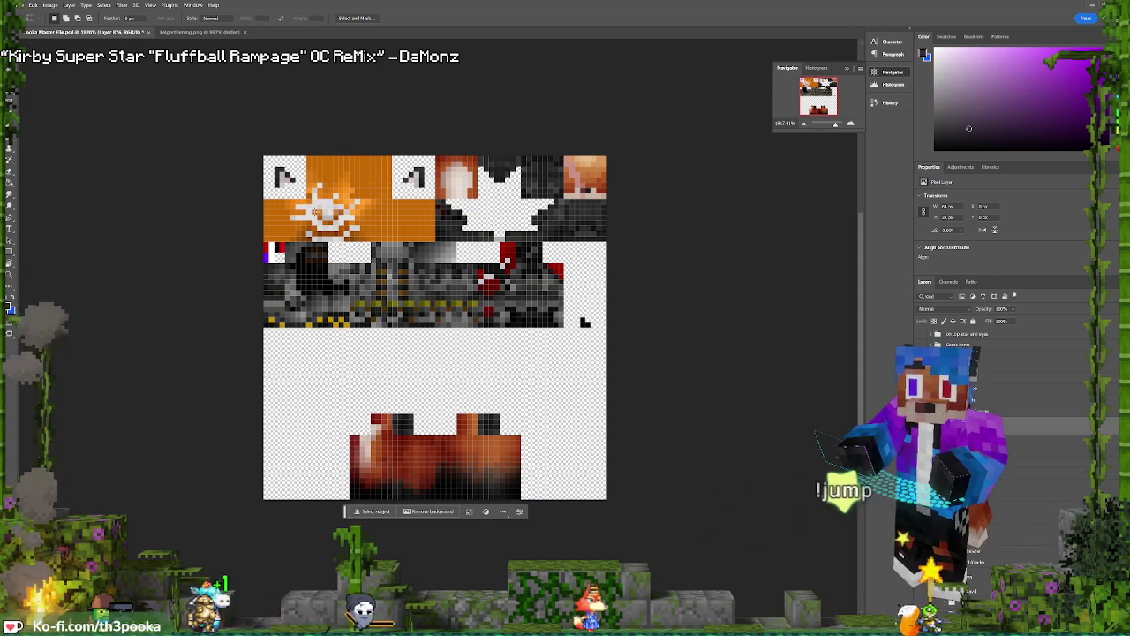
drag(311, 209, 345, 241)
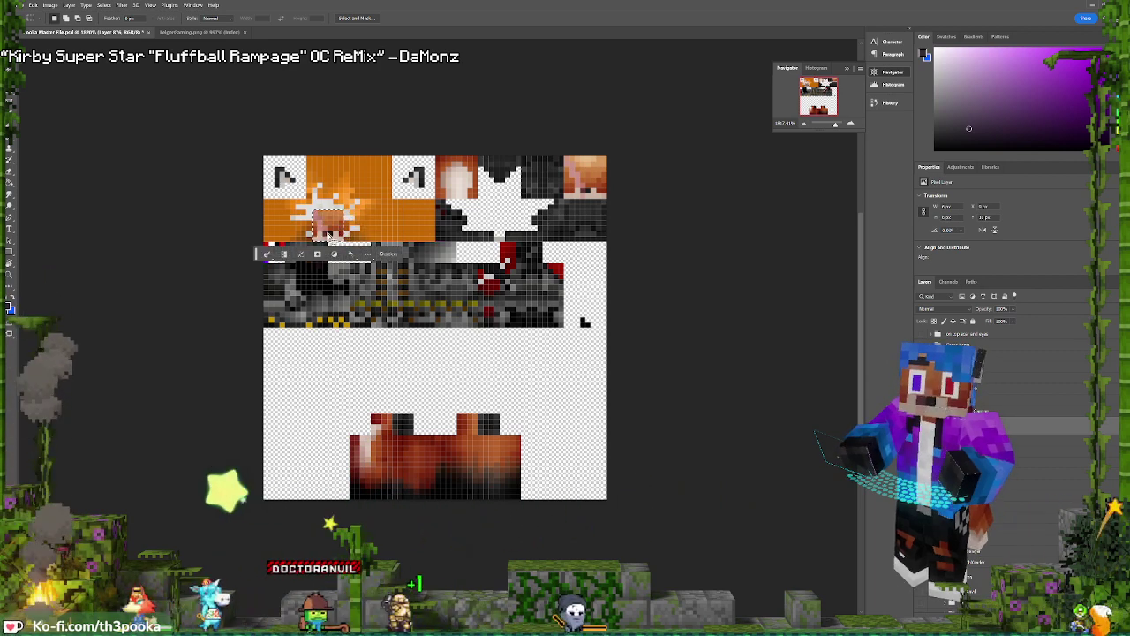
key(ctrl+d)
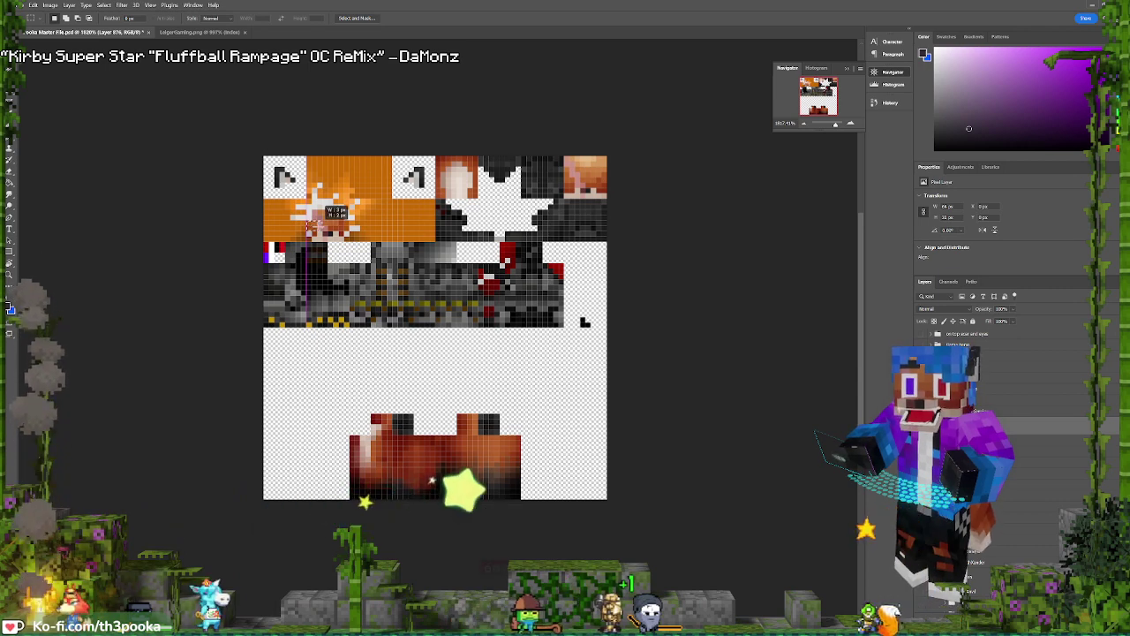
mouse_move(306, 216)
mouse_down()
mouse_move(321, 229)
mouse_move(325, 218)
mouse_up()
key(ctrl+d)
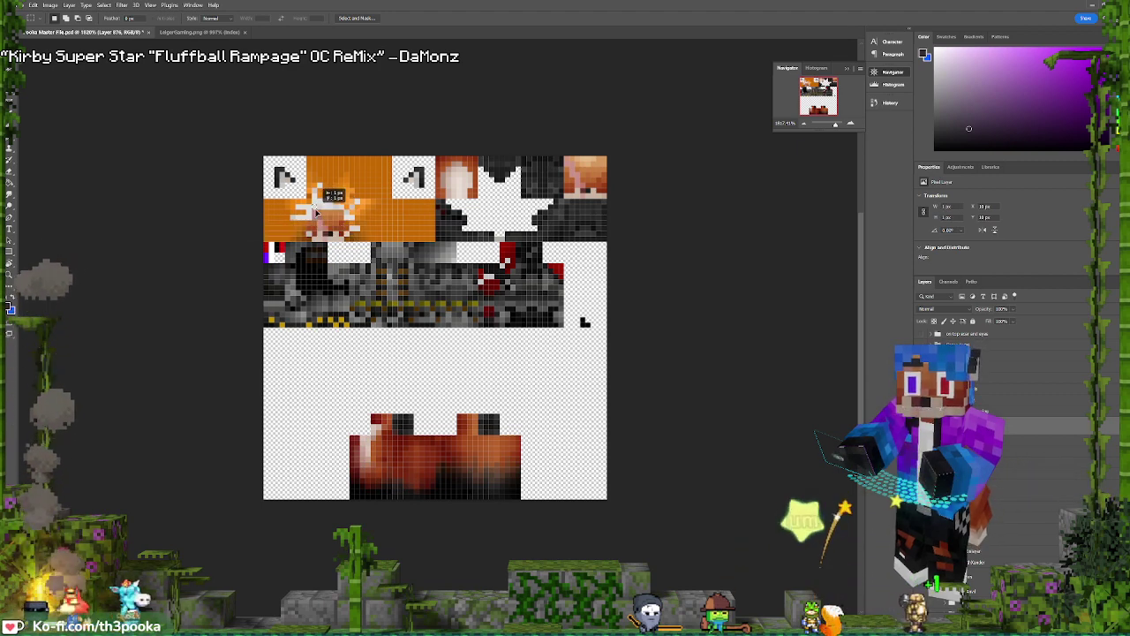
drag(314, 209, 332, 206)
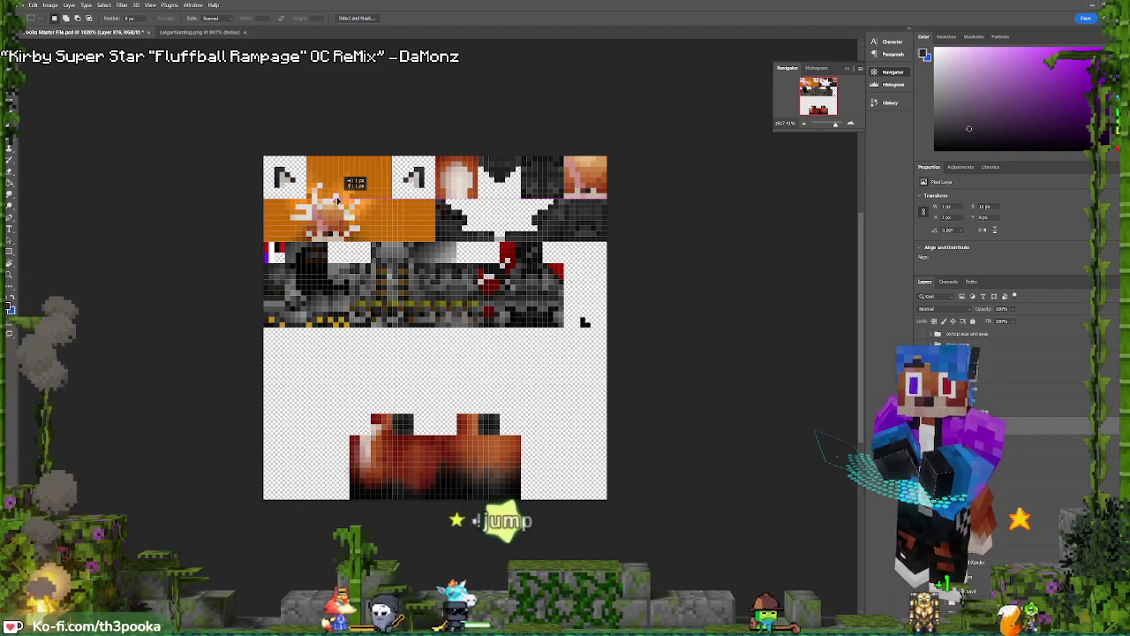
mouse_move(333, 206)
mouse_down()
mouse_move(350, 203)
mouse_move(354, 232)
mouse_move(313, 237)
mouse_up()
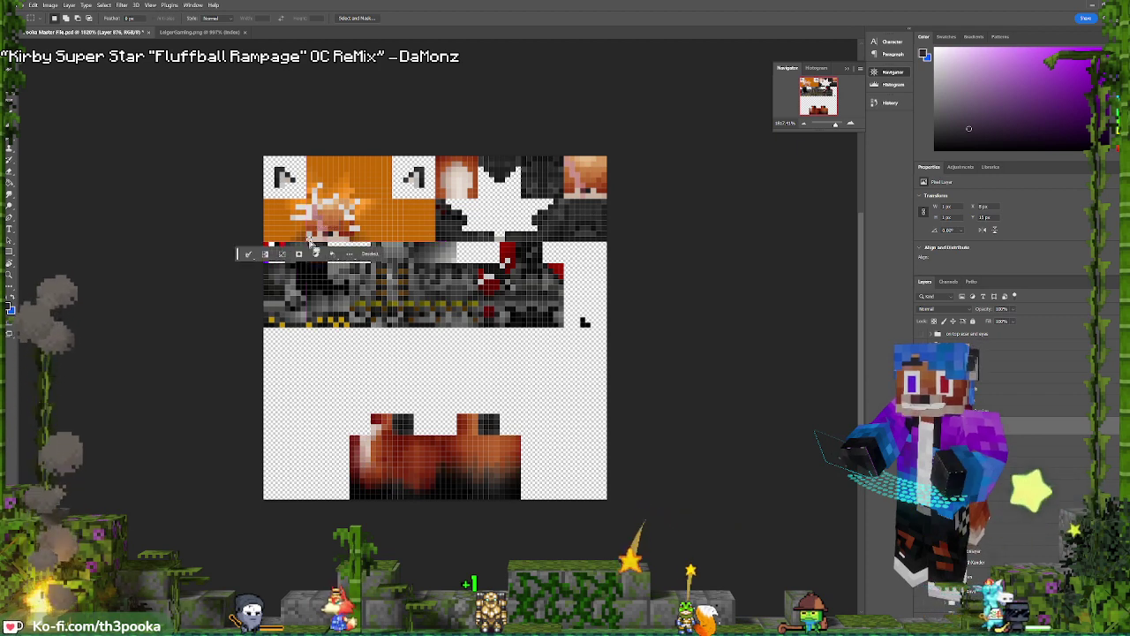
drag(306, 238, 306, 245)
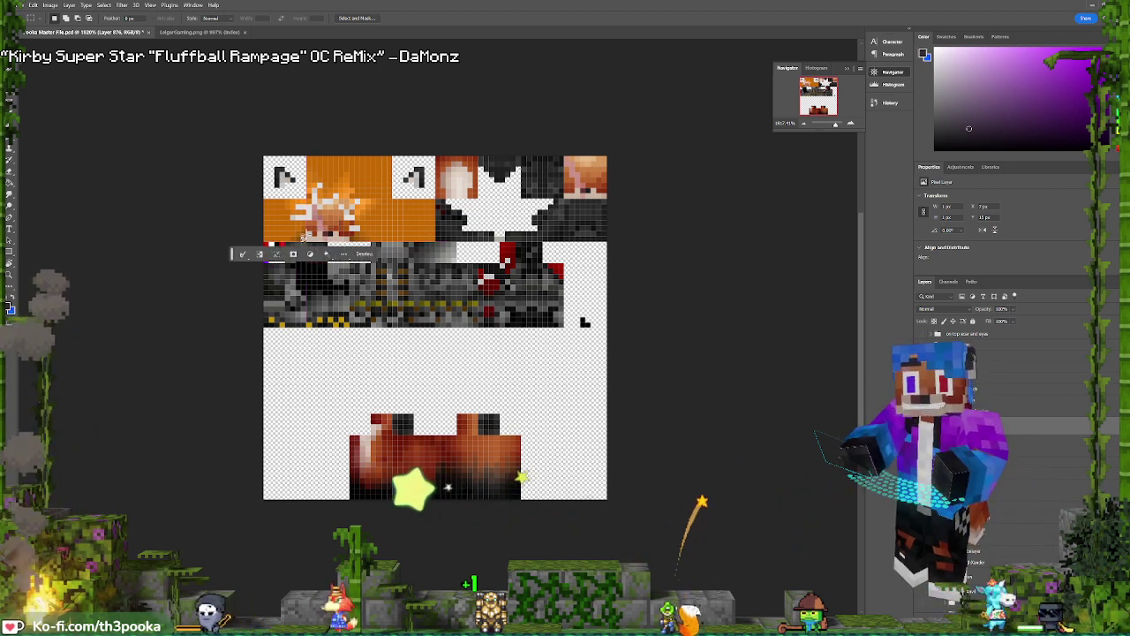
drag(303, 238, 398, 228)
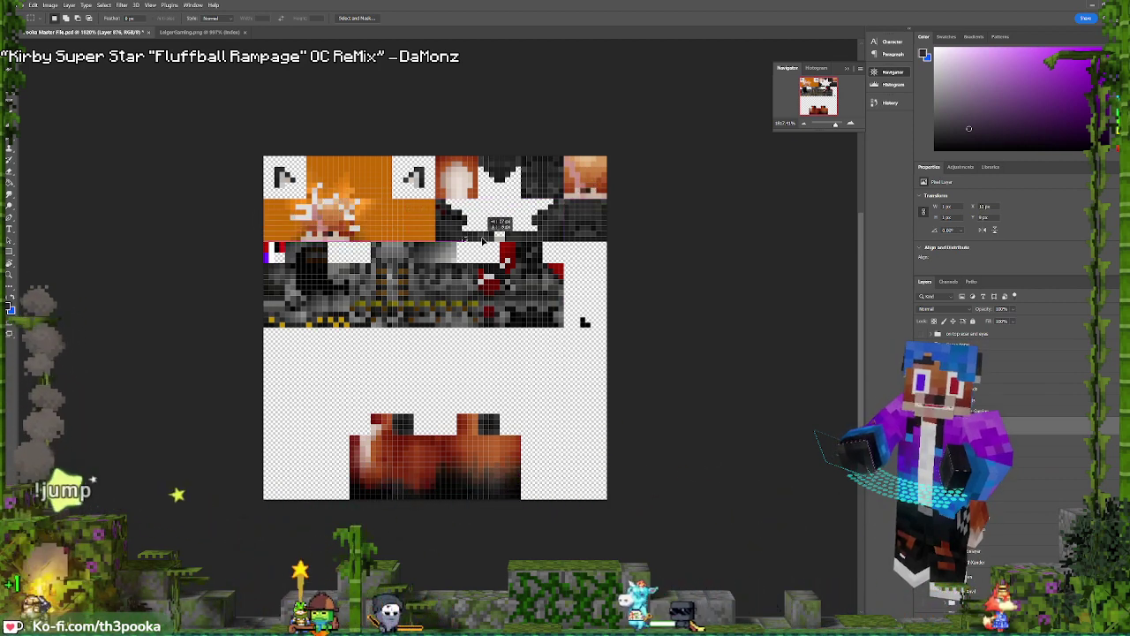
Clear the leftover pixels at the lower centre of the pasted hood's face opening, and deselect
drag(497, 234, 495, 234)
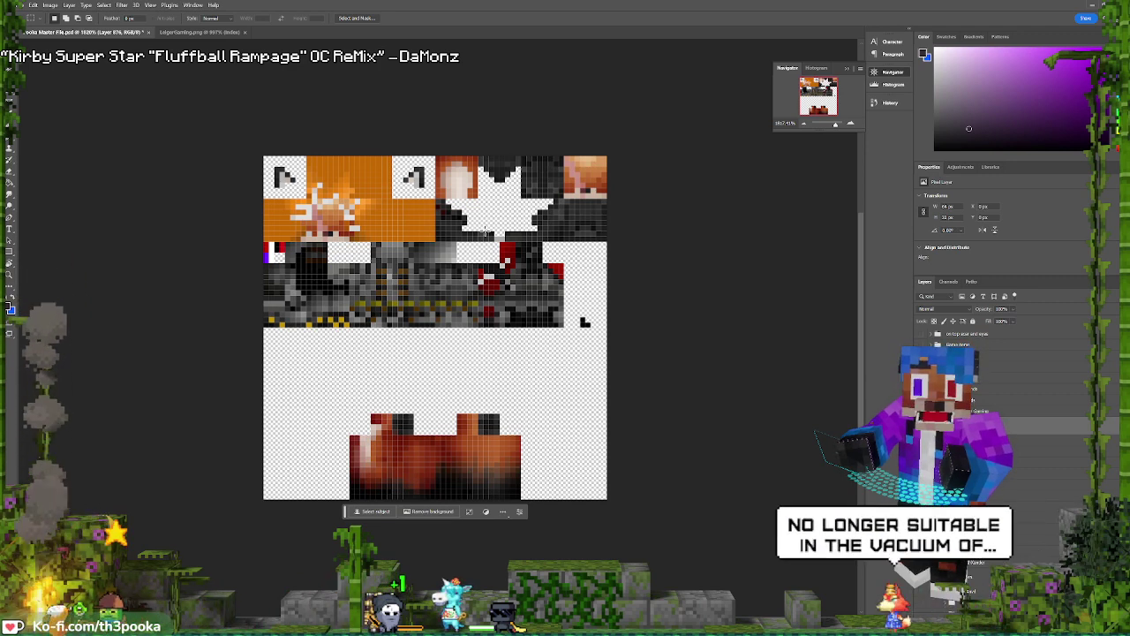
drag(485, 232, 508, 235)
key(ctrl+d)
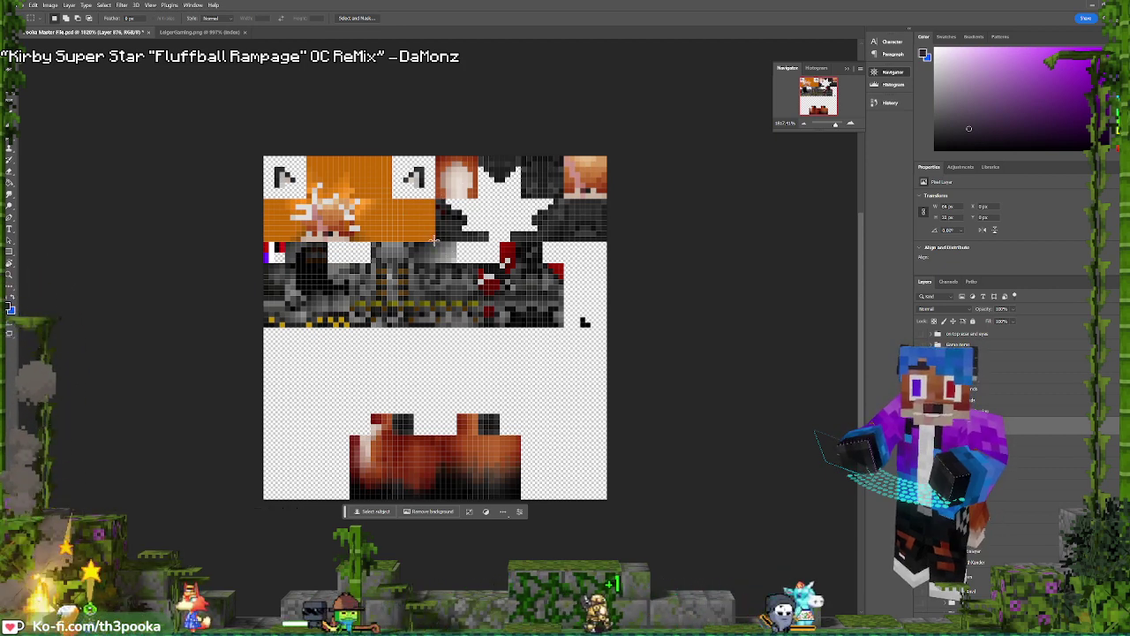
Cut the orange head block onto its own layer, place it below the hood layer, and align it over the hood's texture area
drag(435, 241, 263, 155)
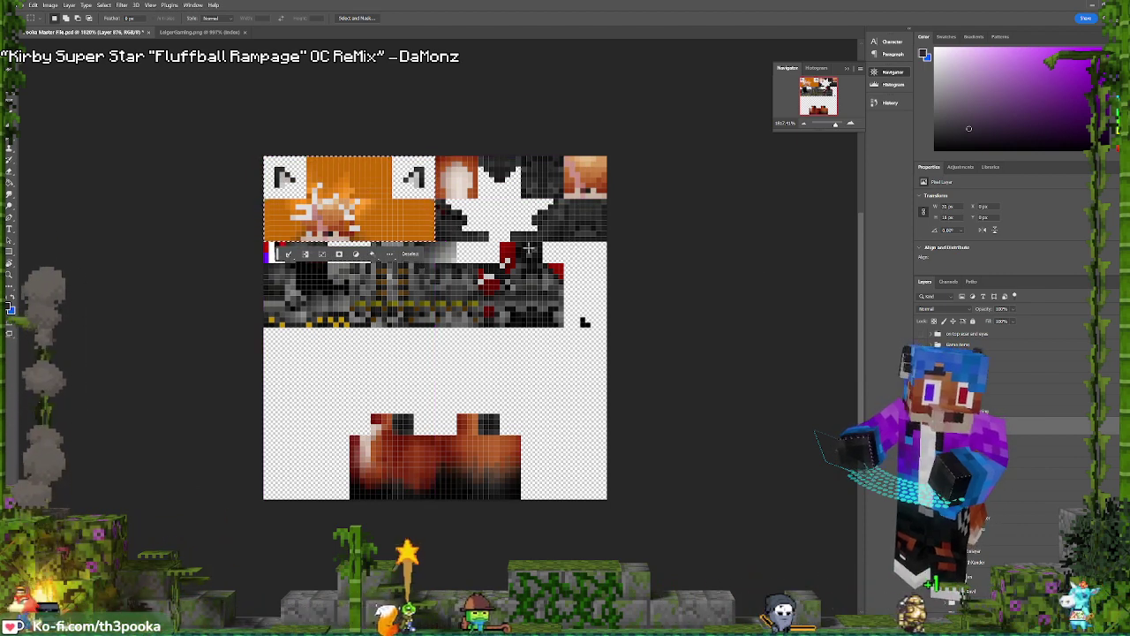
key(ctrl+x)
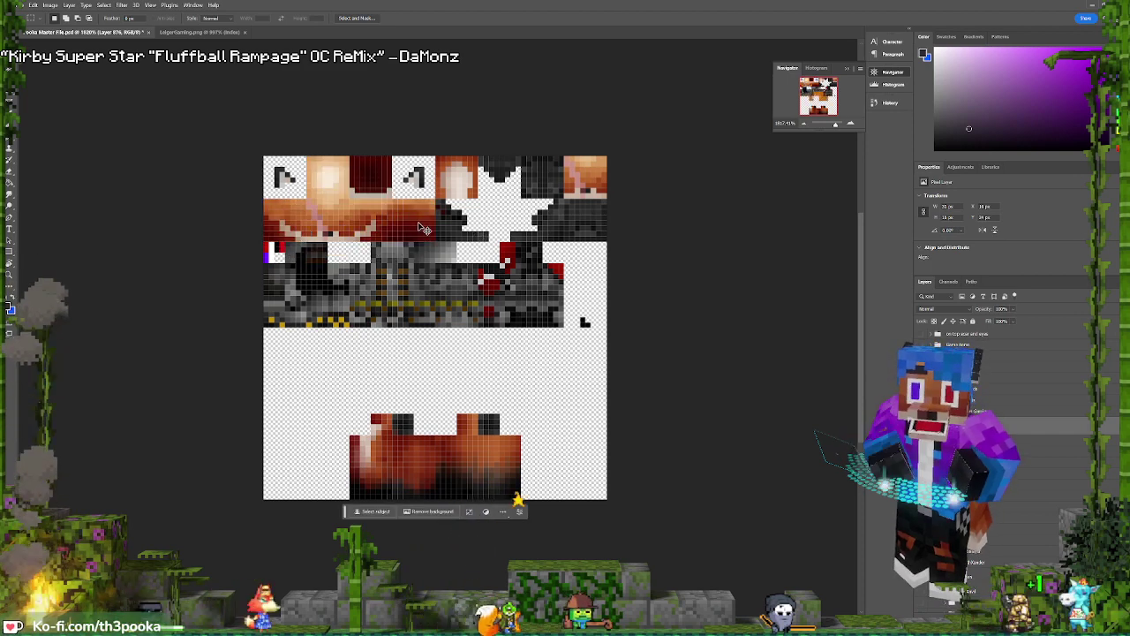
key(ctrl+v)
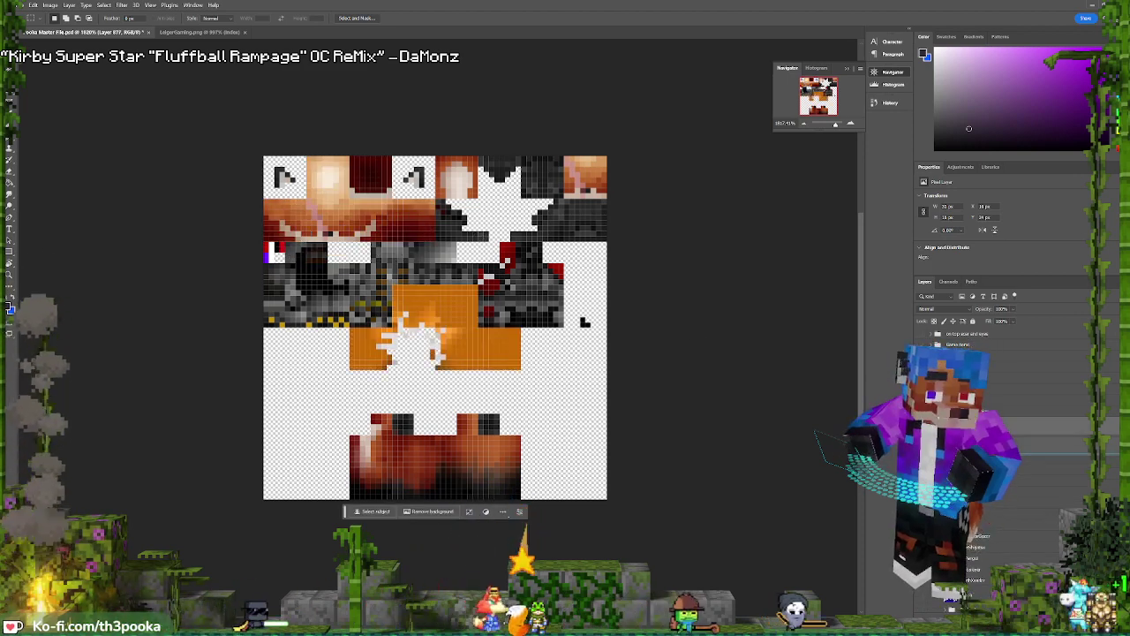
drag(1009, 422, 1009, 449)
ctrl+drag(453, 356, 545, 230)
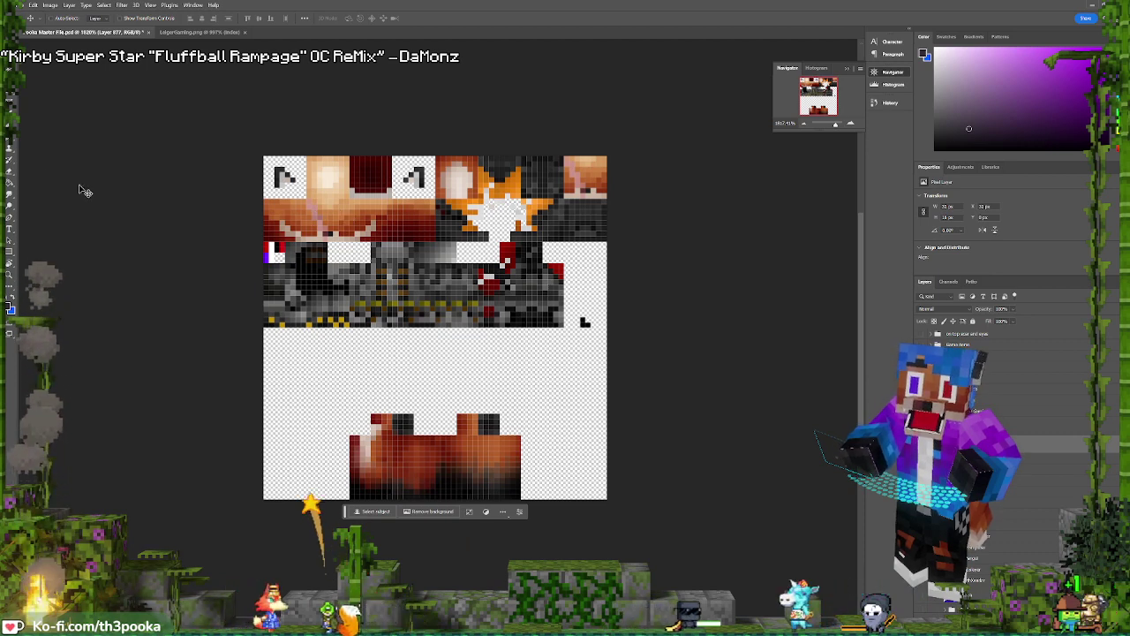
Marquee-select the pasted skin's arm, leg and torso area, starting at its upper-left corner beneath the head texture
click(9, 57)
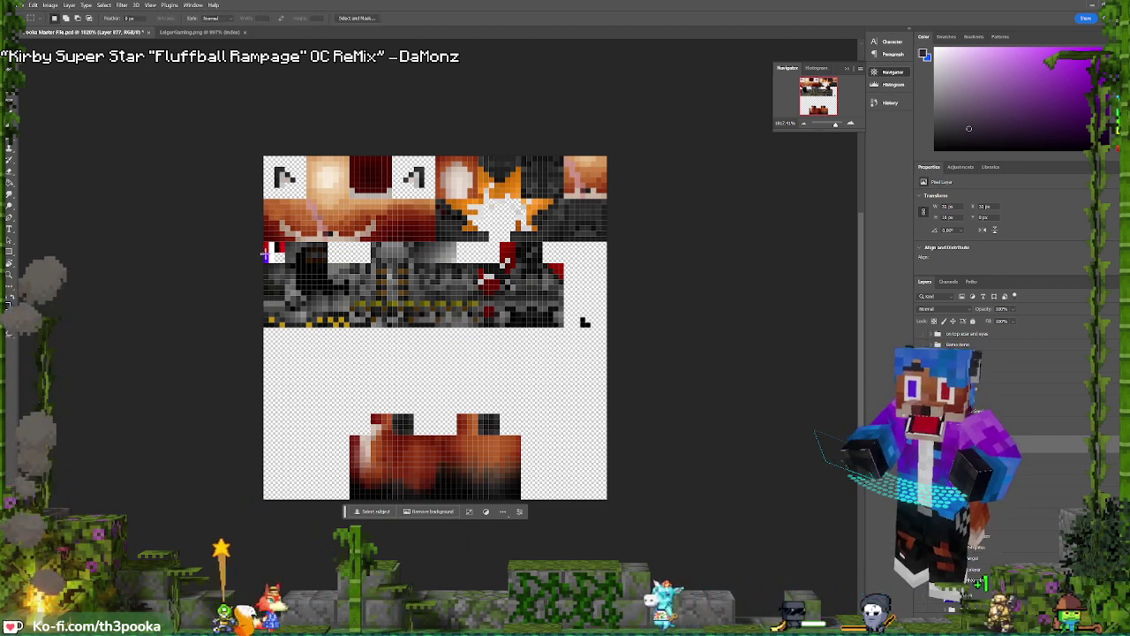
drag(263, 243, 264, 244)
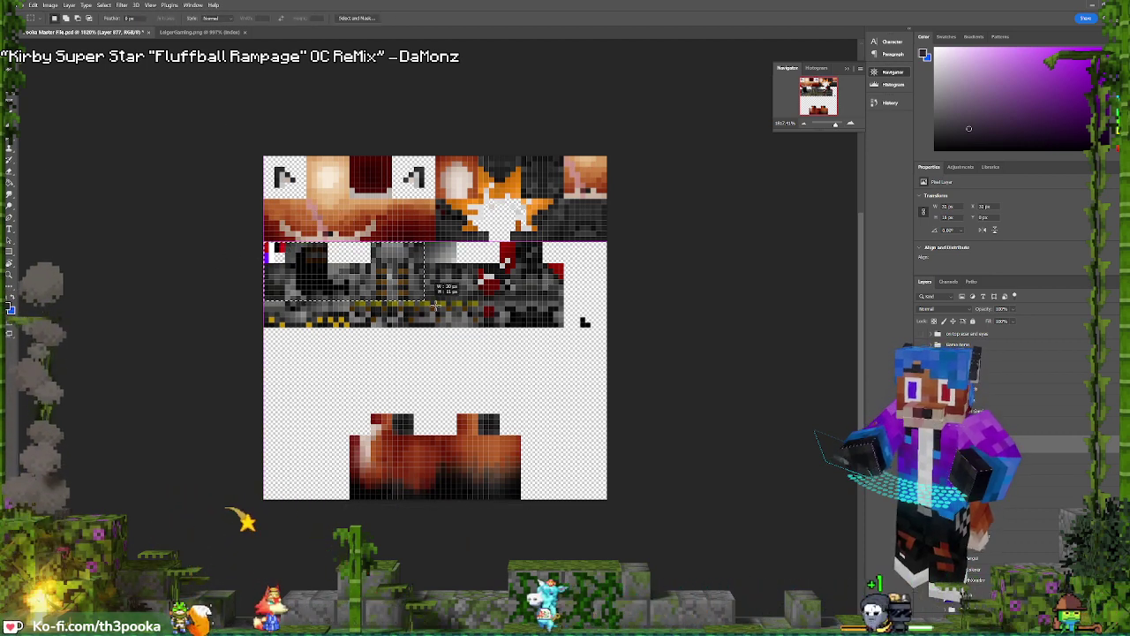
Select the 56 by 16 px grey clothing row and move it from the fur row's area to 32 px from the top
drag(583, 319, 585, 322)
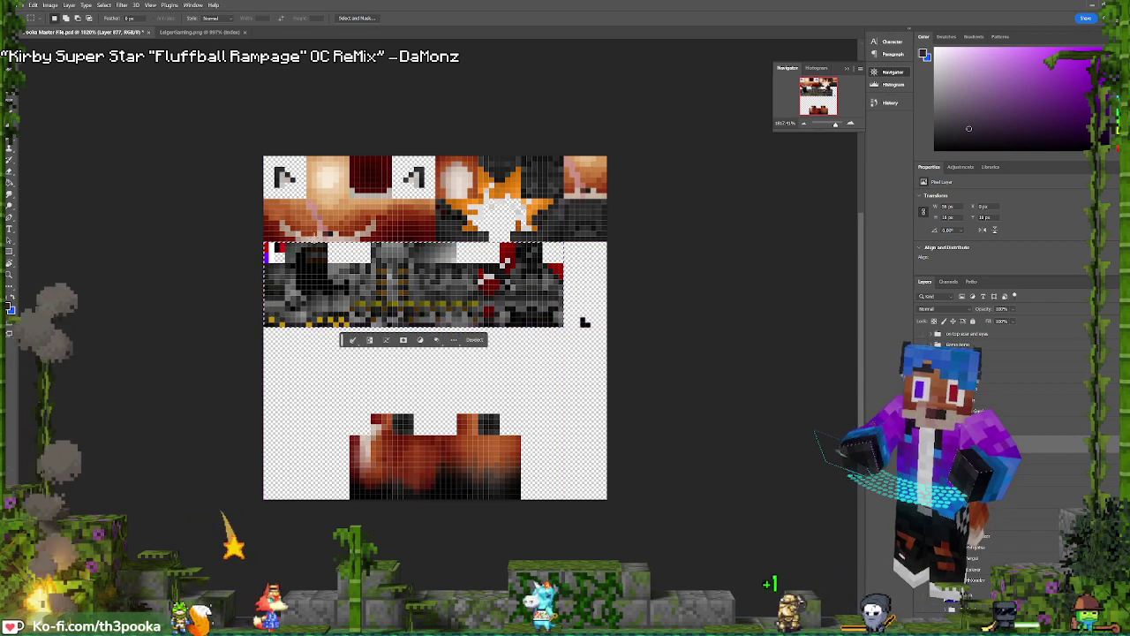
key(v)
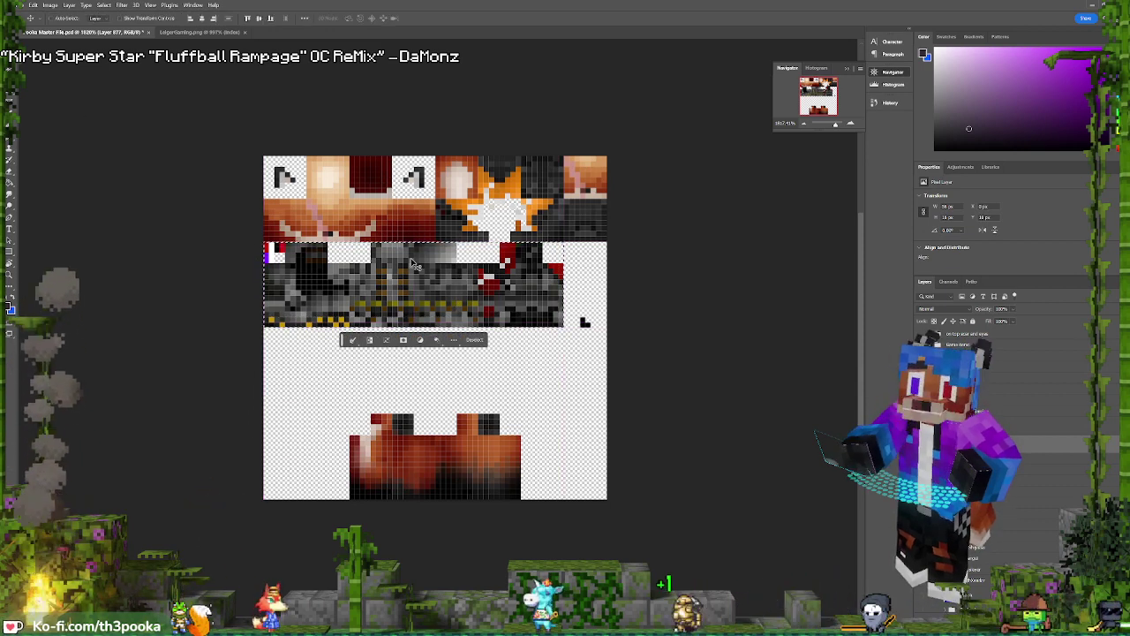
drag(408, 293, 406, 305)
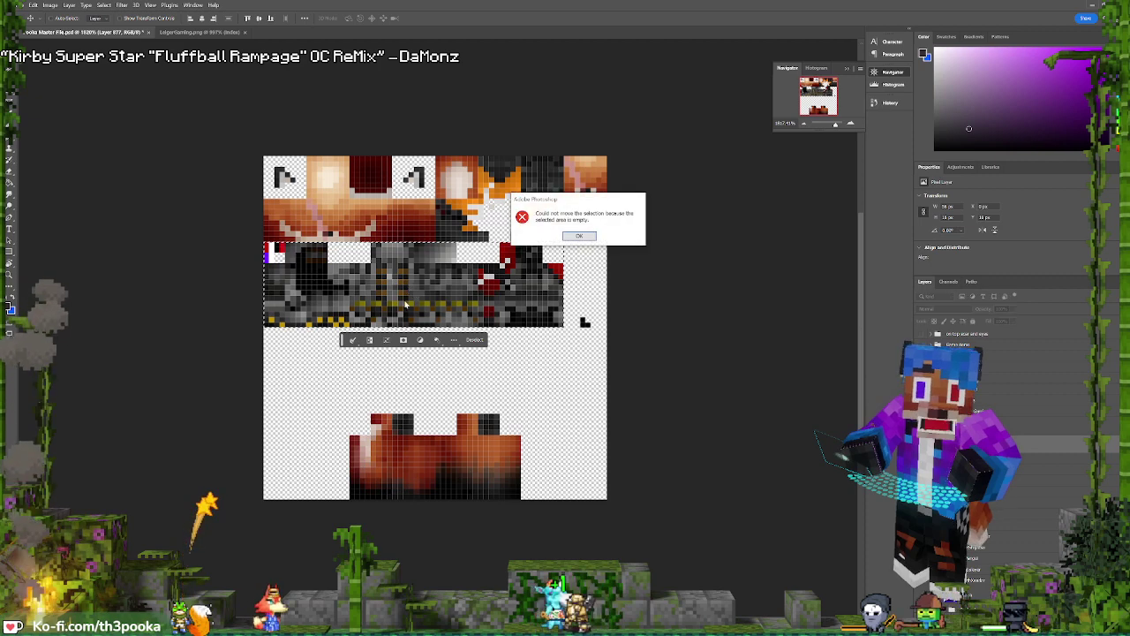
click(584, 238)
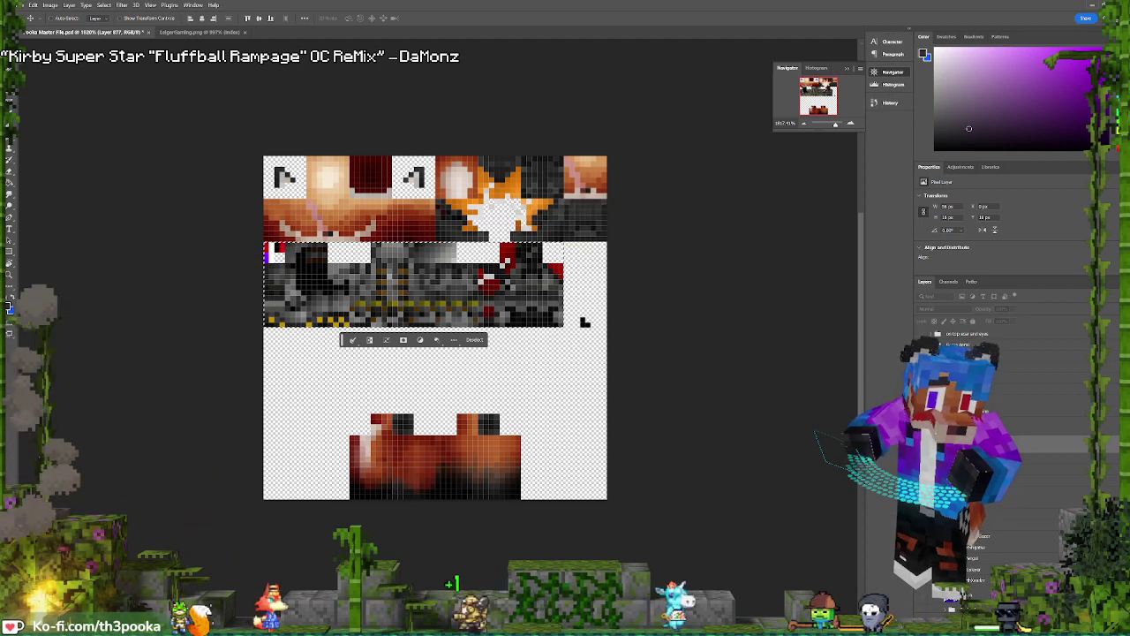
key(alt+])
drag(451, 305, 451, 389)
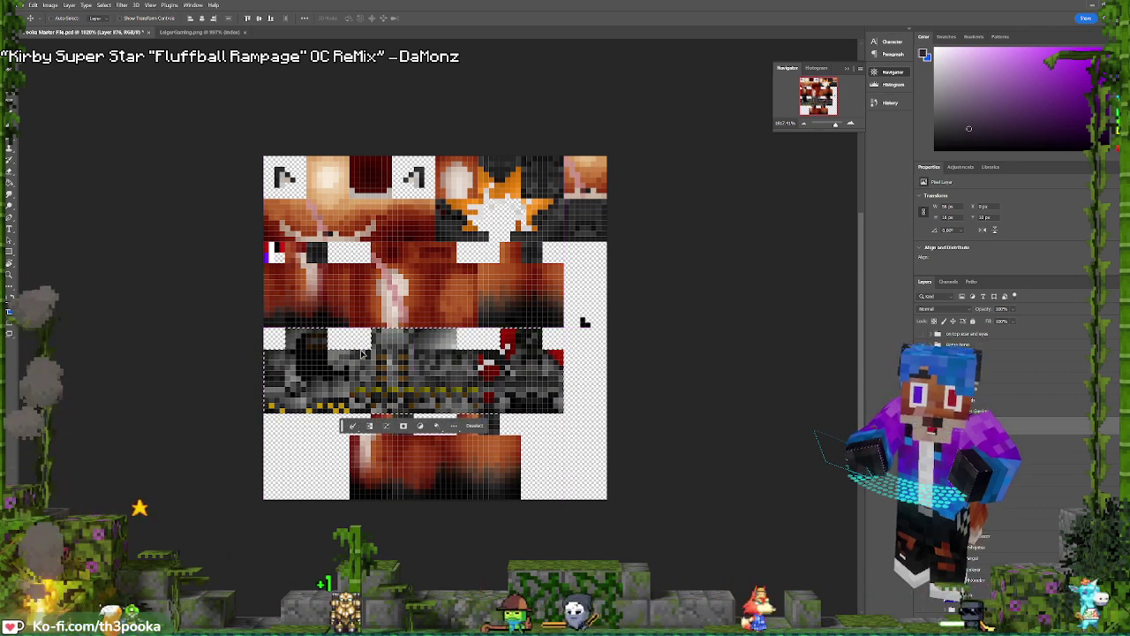
Clear two overlapping rectangles, 4 px and 2 px wide, to cut a small tail-sized hole in the grey clothing below the yellow stripes
key(m)
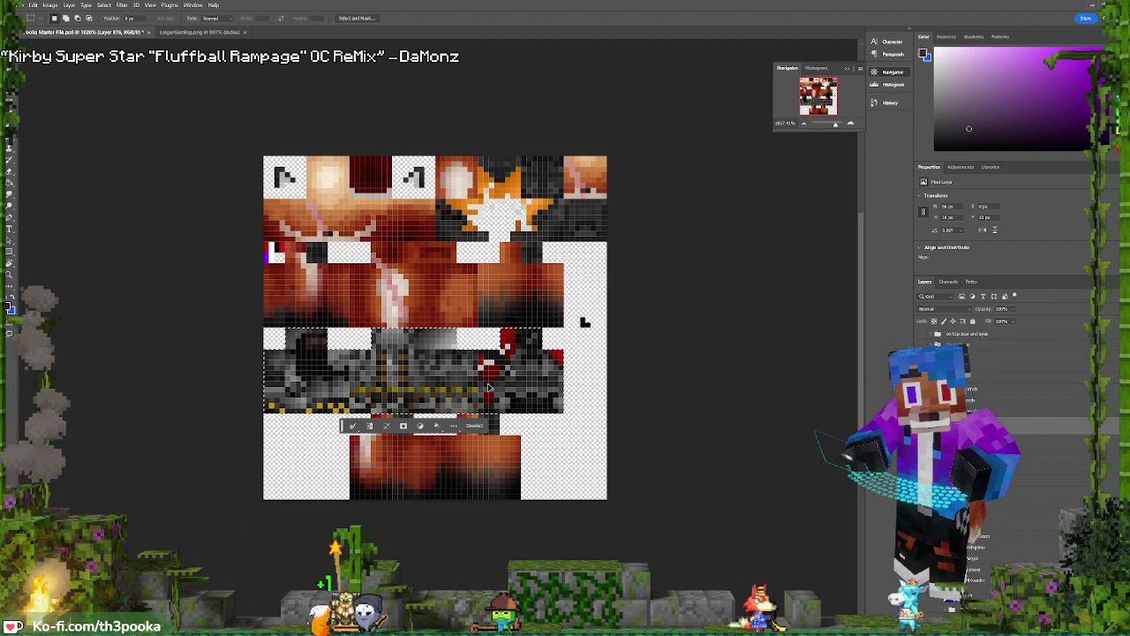
click(437, 395)
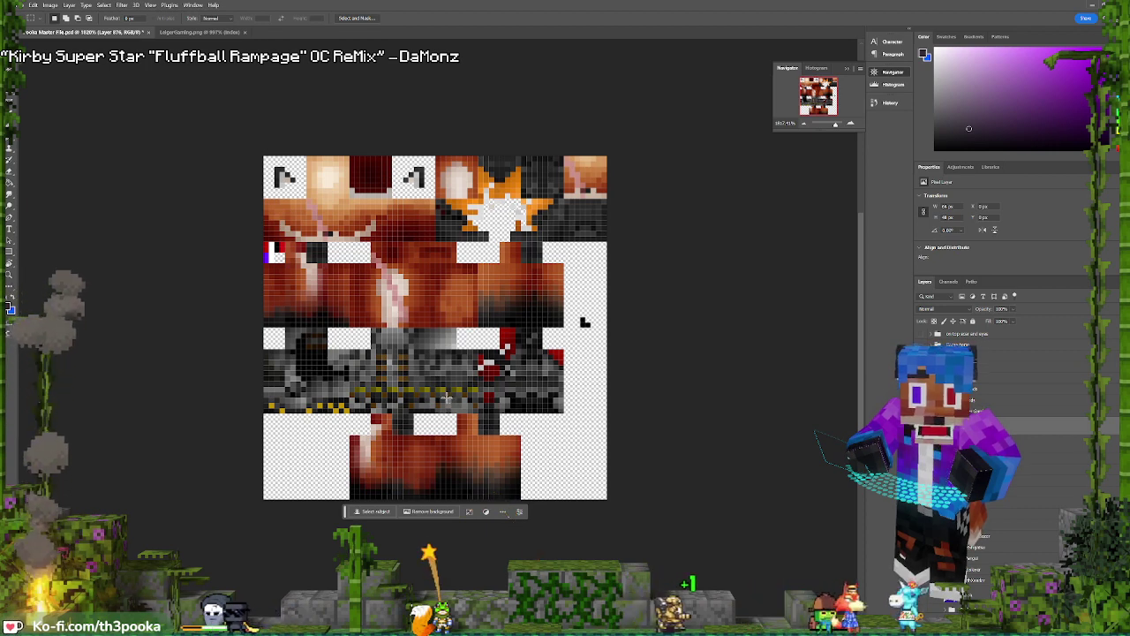
drag(451, 398, 468, 409)
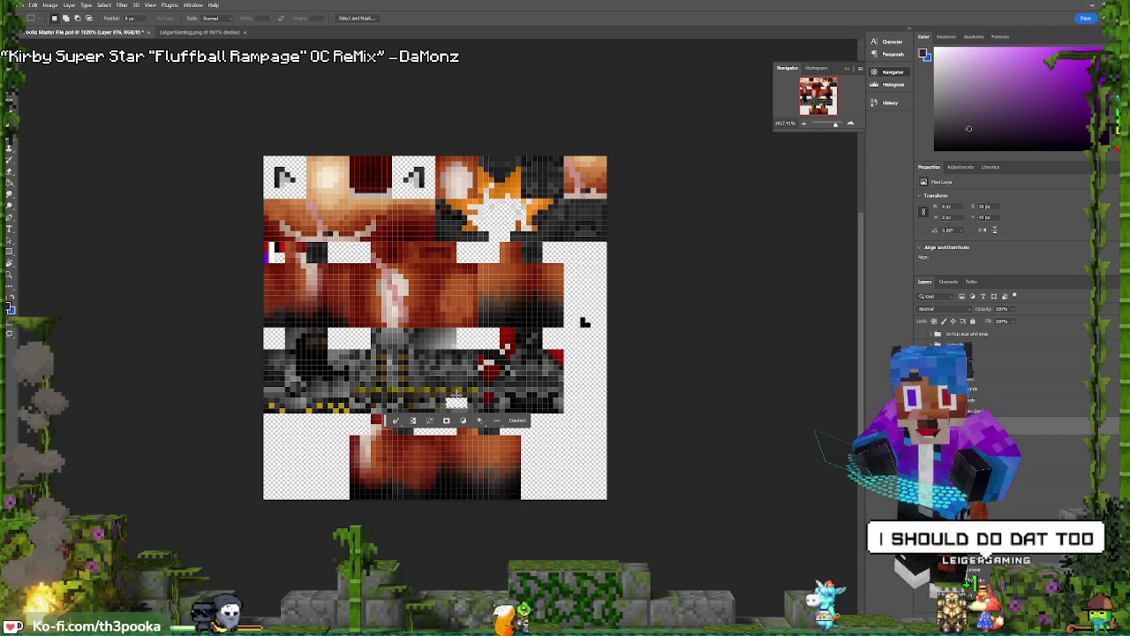
key(ctrl+d)
drag(452, 392, 462, 414)
key(Delete)
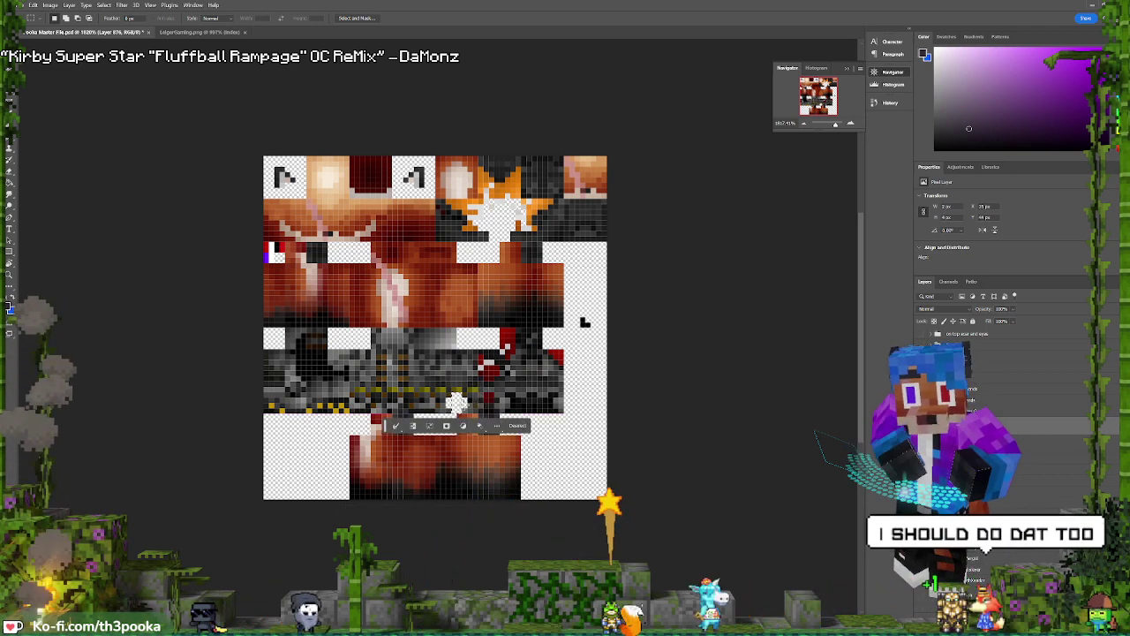
key(ctrl+d)
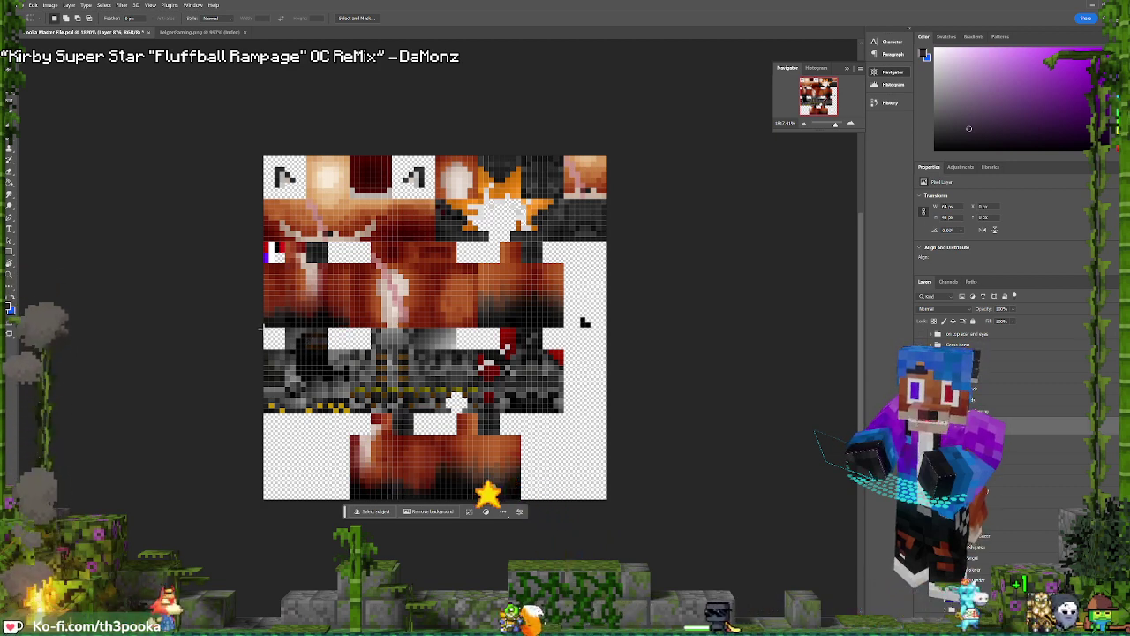
Copy the grey leg block into the empty slot directly below it and trim the extra strip overlapping the fur arm
drag(265, 329, 354, 414)
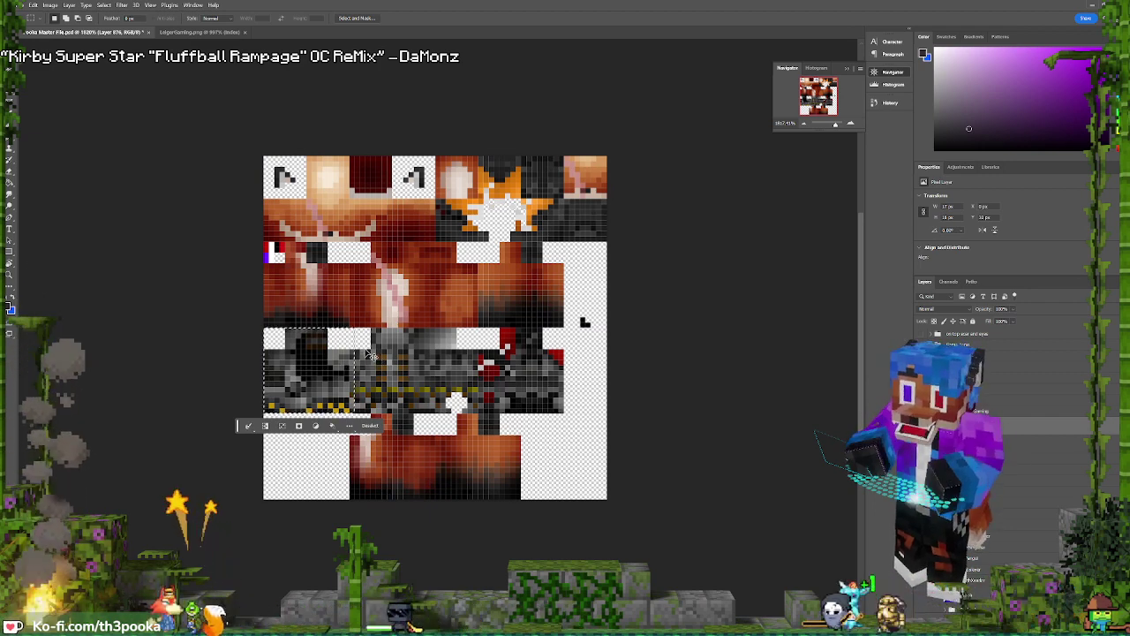
key(ctrl+d)
key(v)
drag(316, 375, 309, 456)
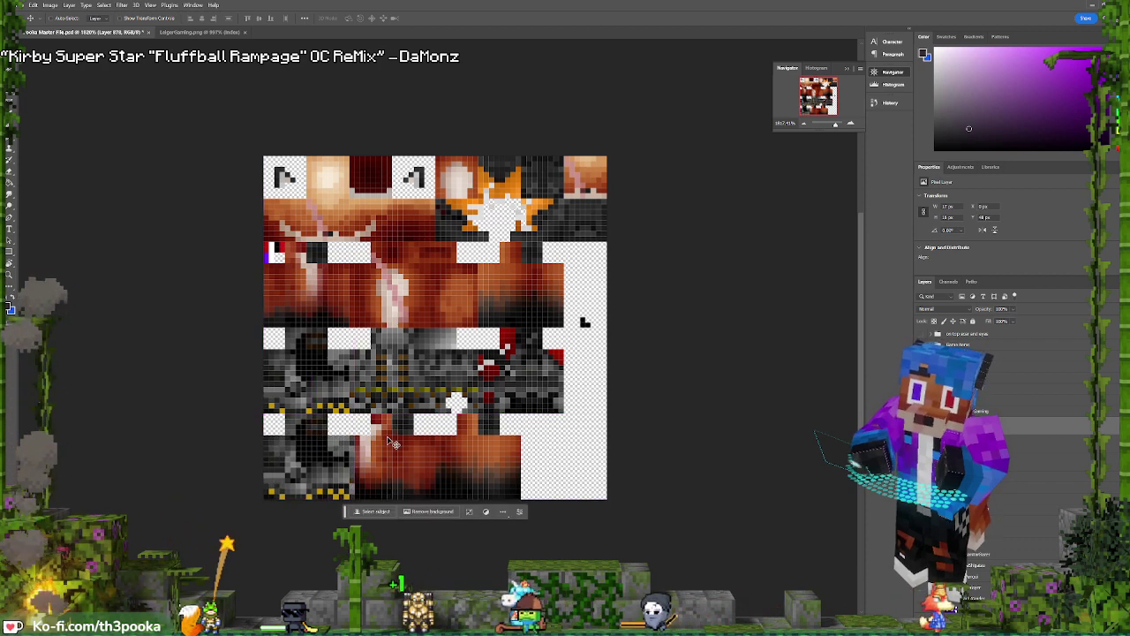
click(9, 56)
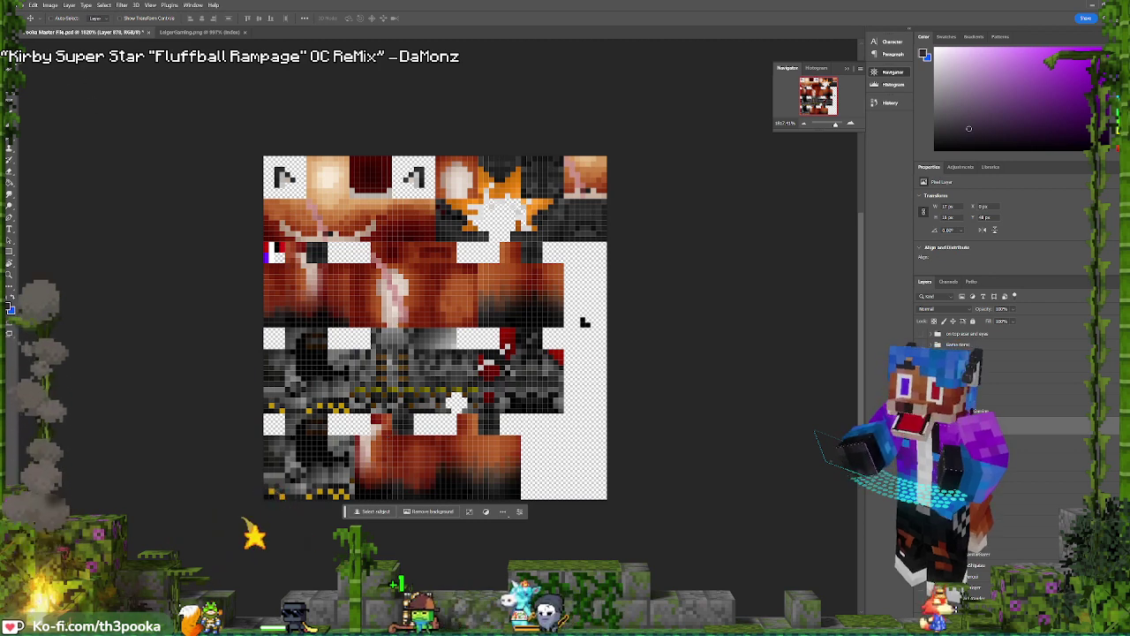
drag(365, 425, 354, 500)
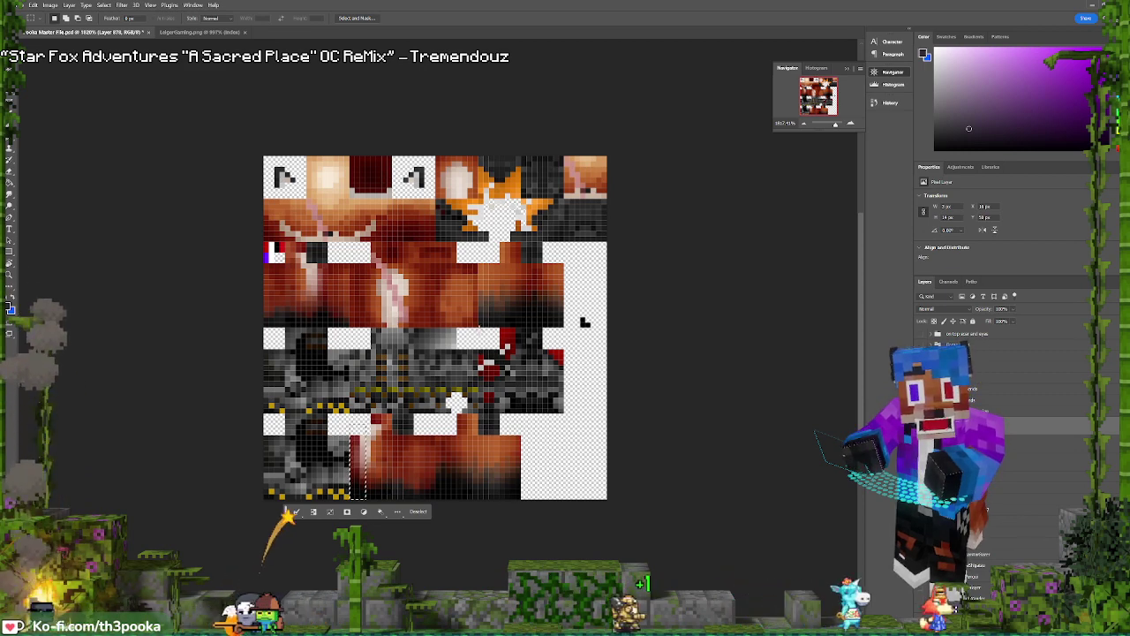
Copy the 16 by 16 px sleeve block with red details into the lower right corner of the texture and merge the clothing layers
drag(479, 329, 557, 406)
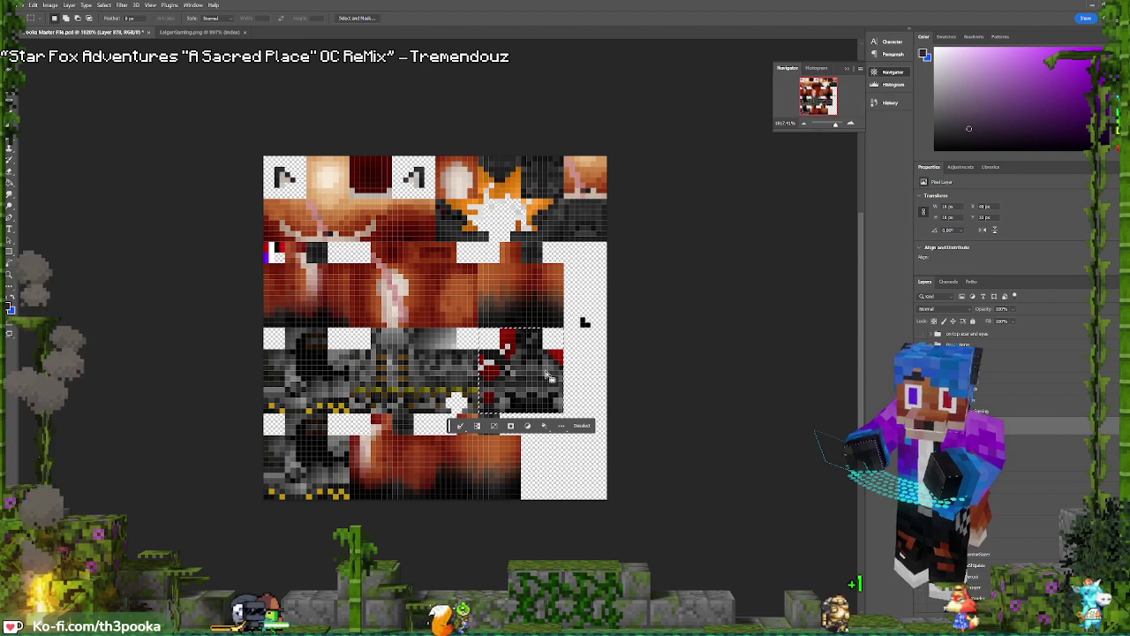
key(ctrl+c)
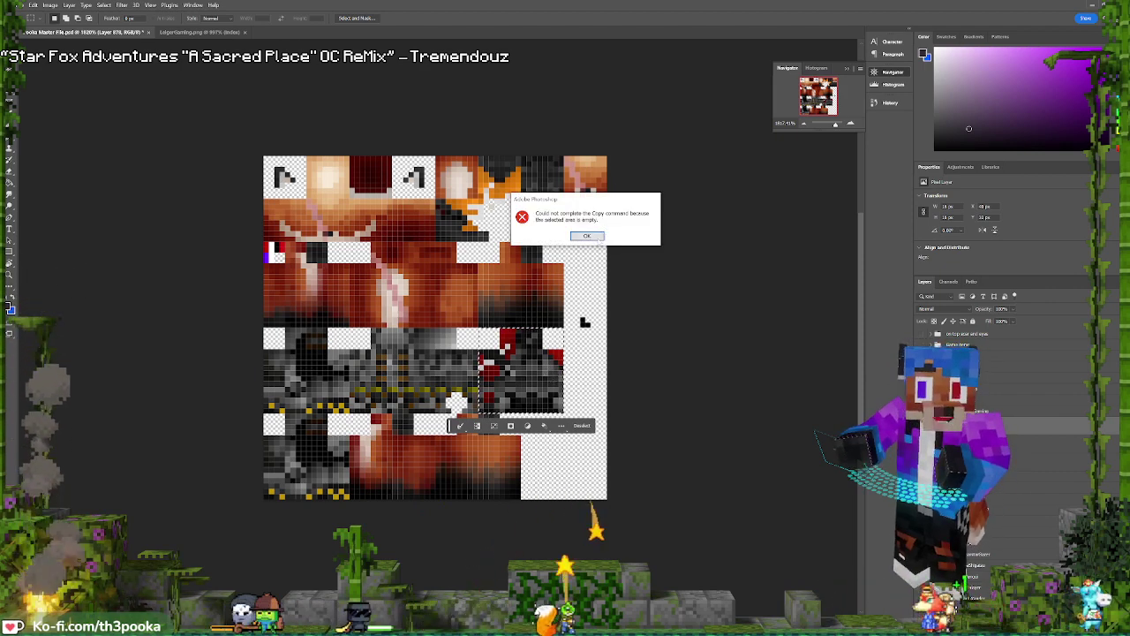
key(Return)
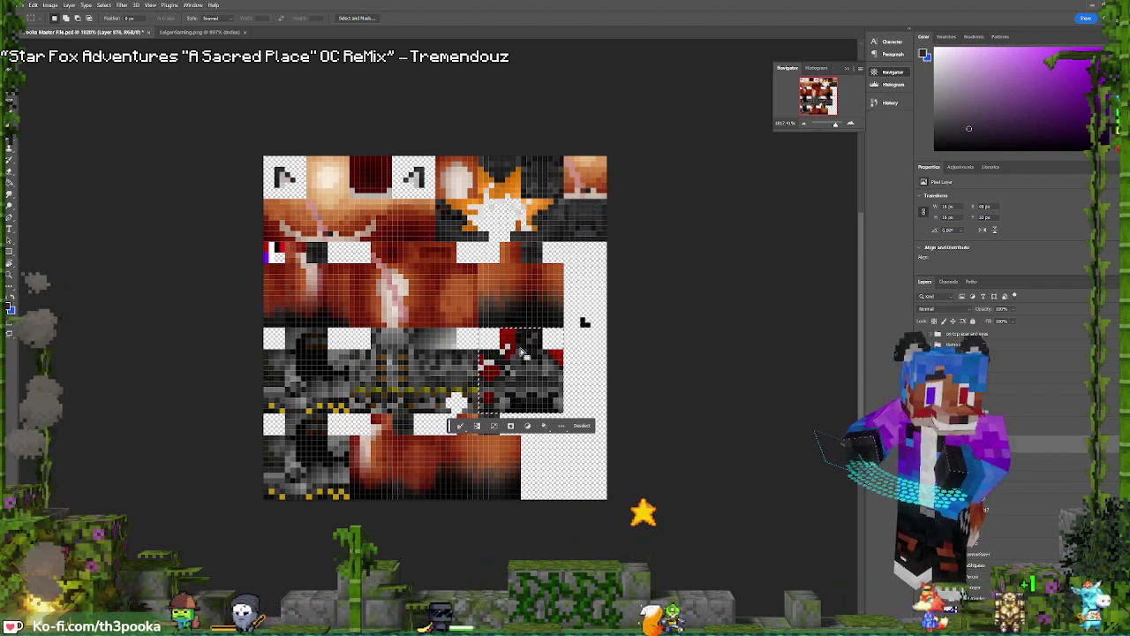
key(ctrl+d)
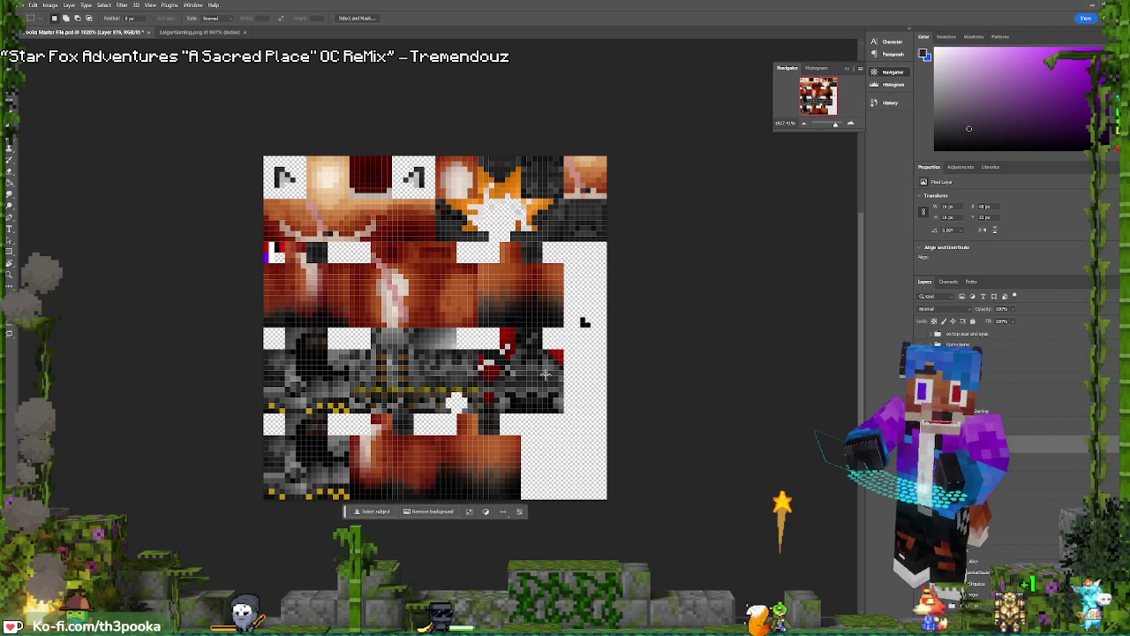
key(v)
drag(511, 366, 554, 453)
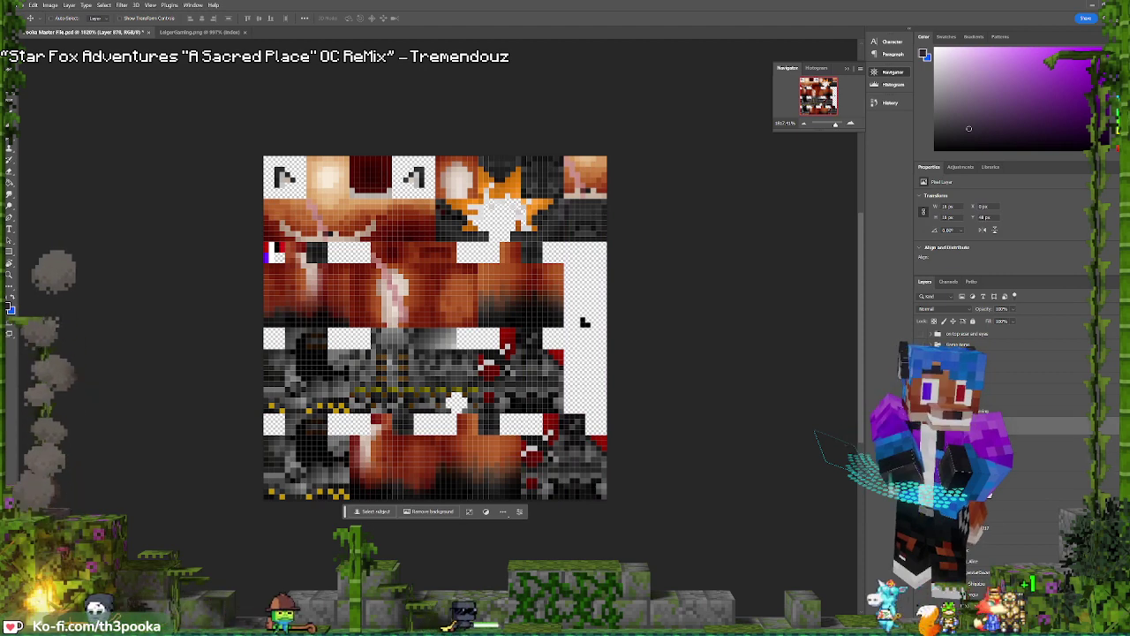
right_click(992, 459)
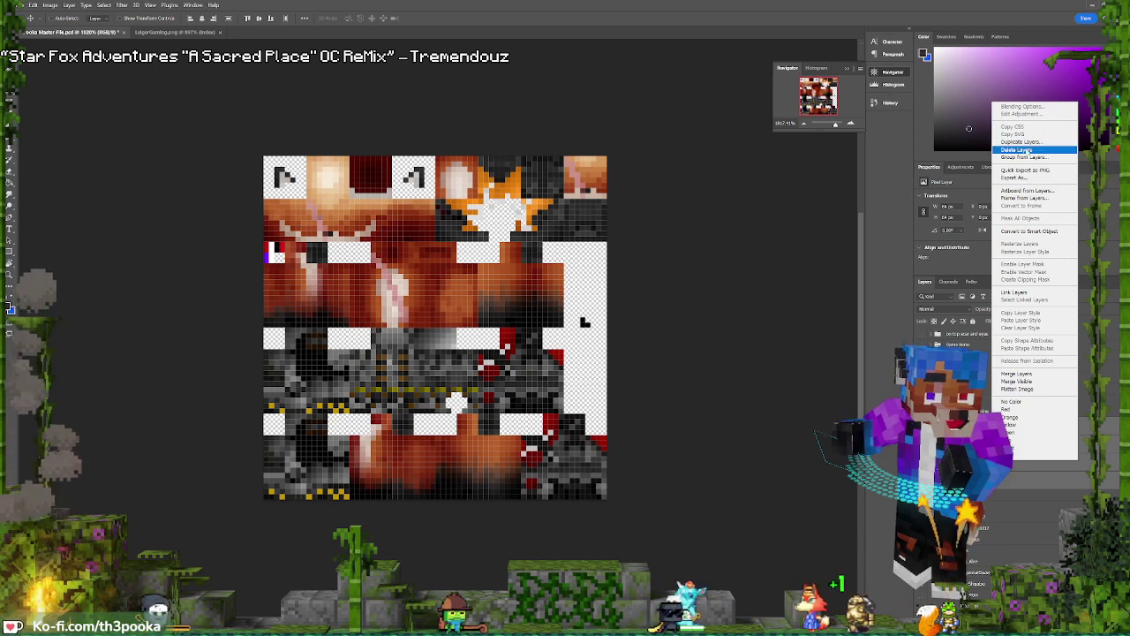
click(1030, 374)
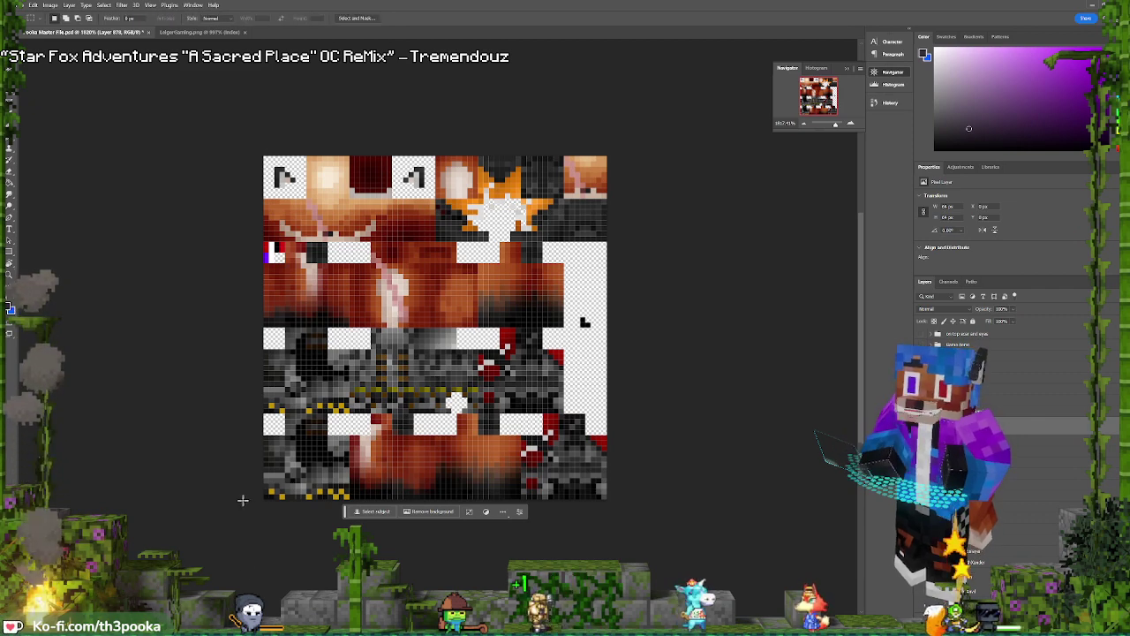
Select the first three side faces and the upper face of the copied leg block and flip them horizontally
drag(265, 436, 328, 499)
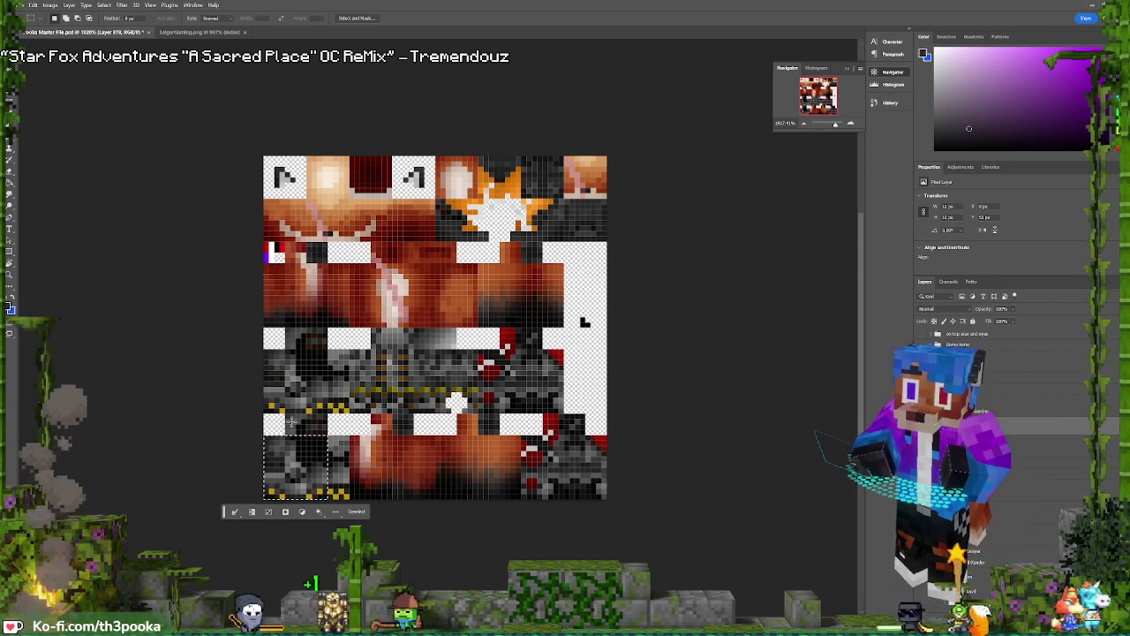
drag(291, 459, 306, 436)
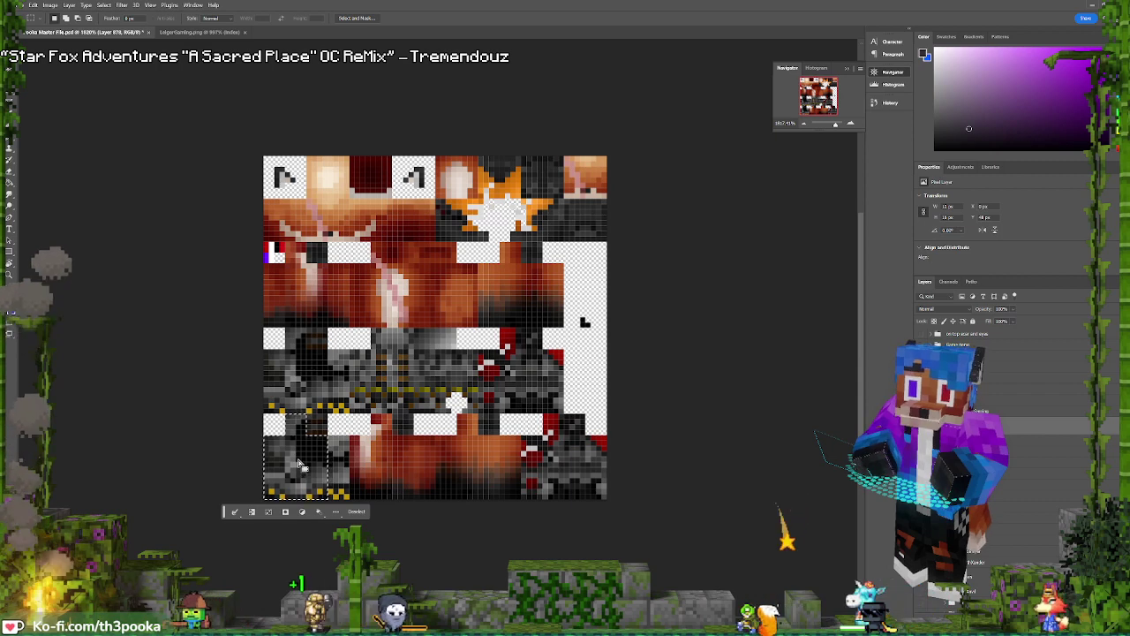
click(20, 5)
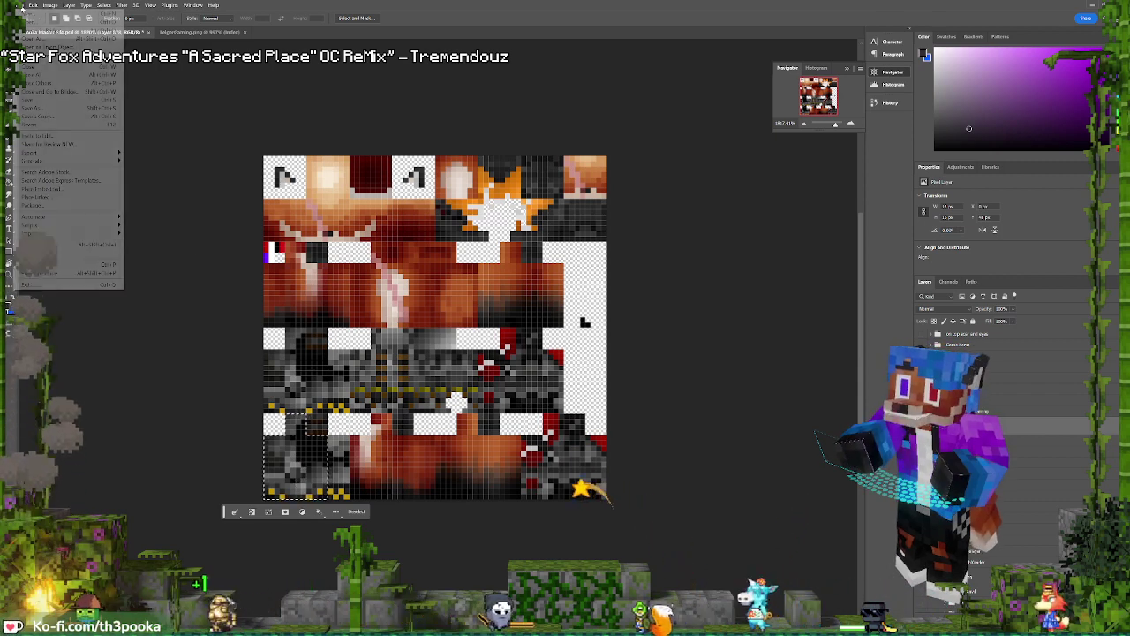
mouse_move(44, 155)
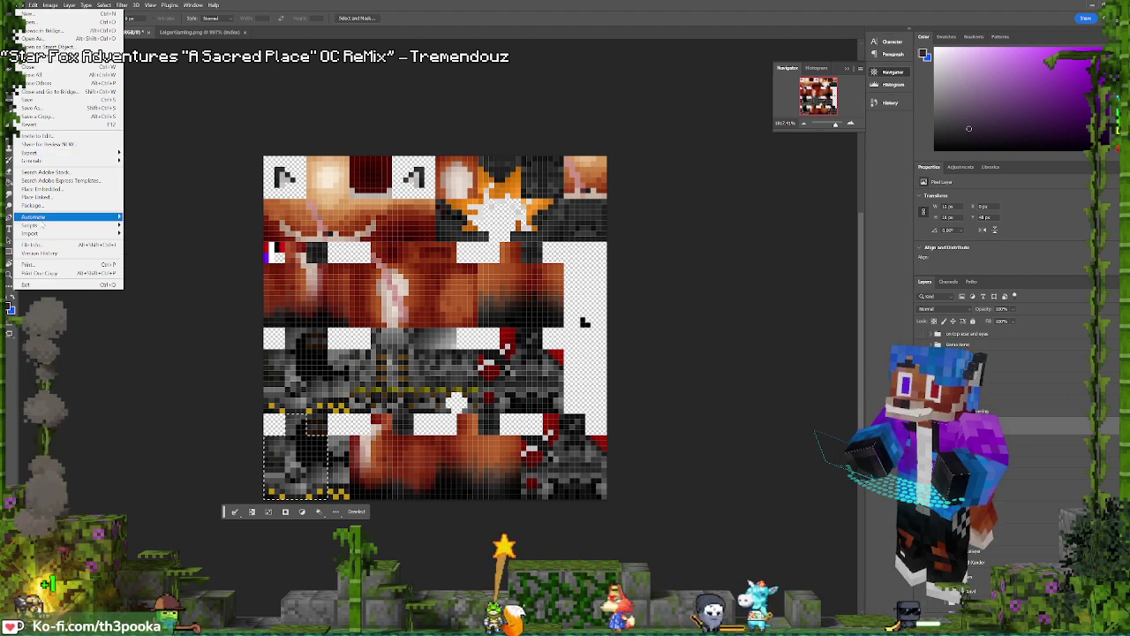
mouse_move(33, 5)
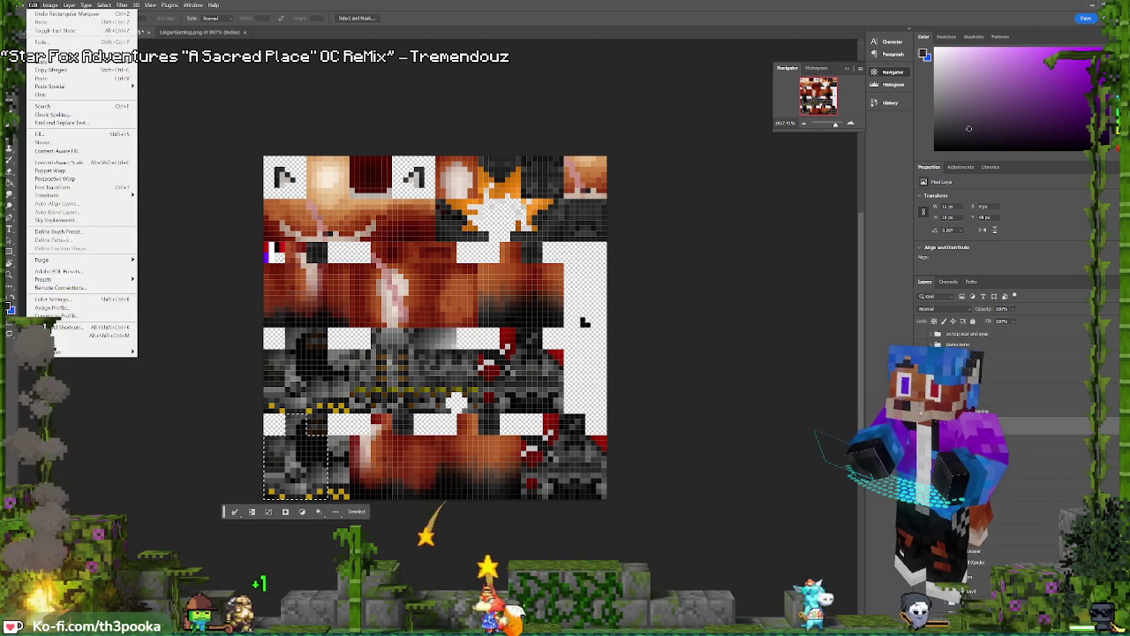
mouse_move(84, 195)
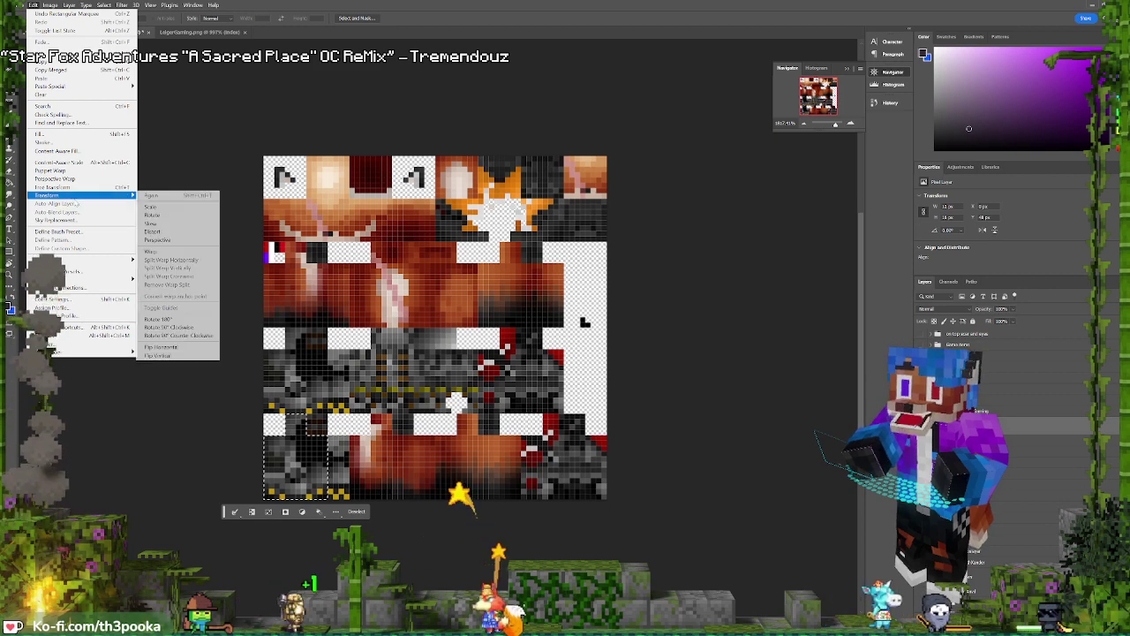
click(176, 347)
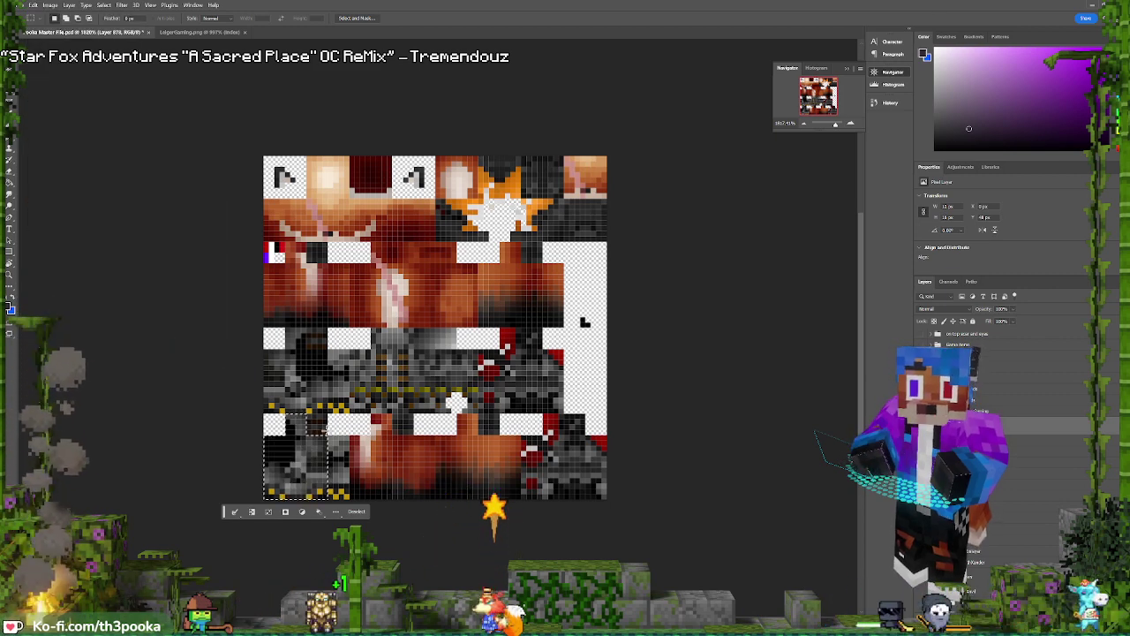
Flip the remaining 4 by 12 px face of the copied leg block horizontally
key(ctrl+d)
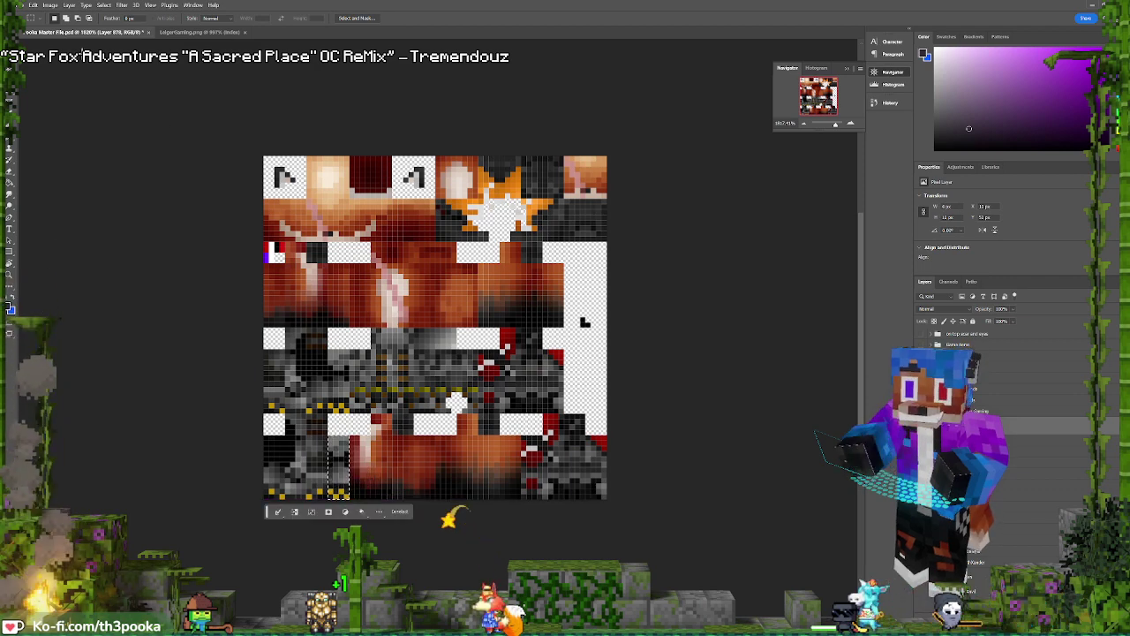
click(32, 5)
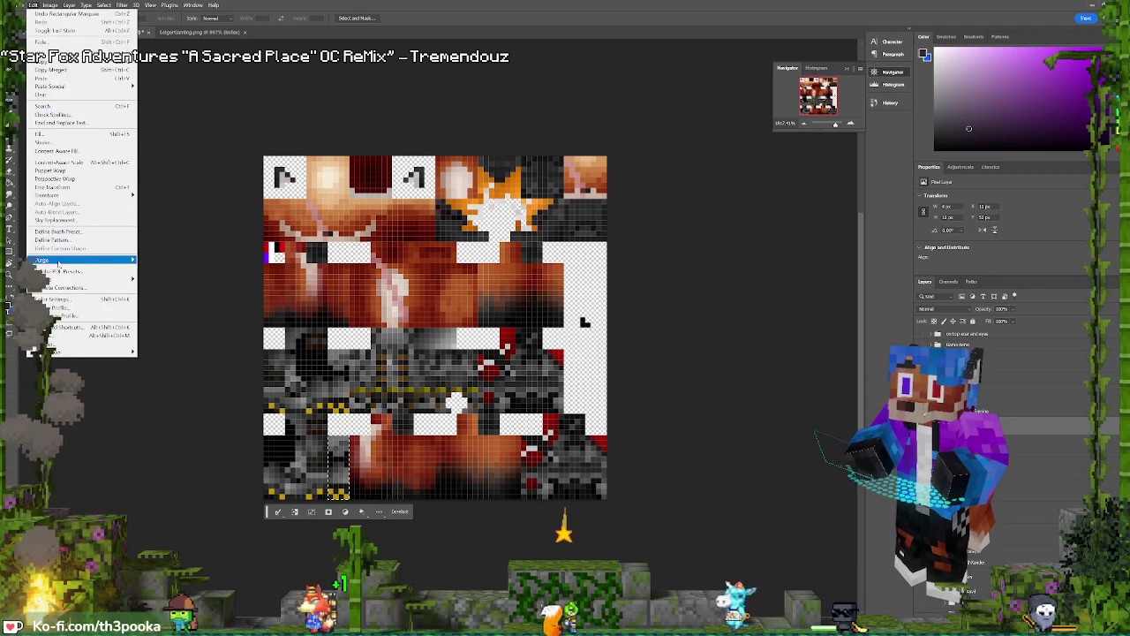
mouse_move(80, 194)
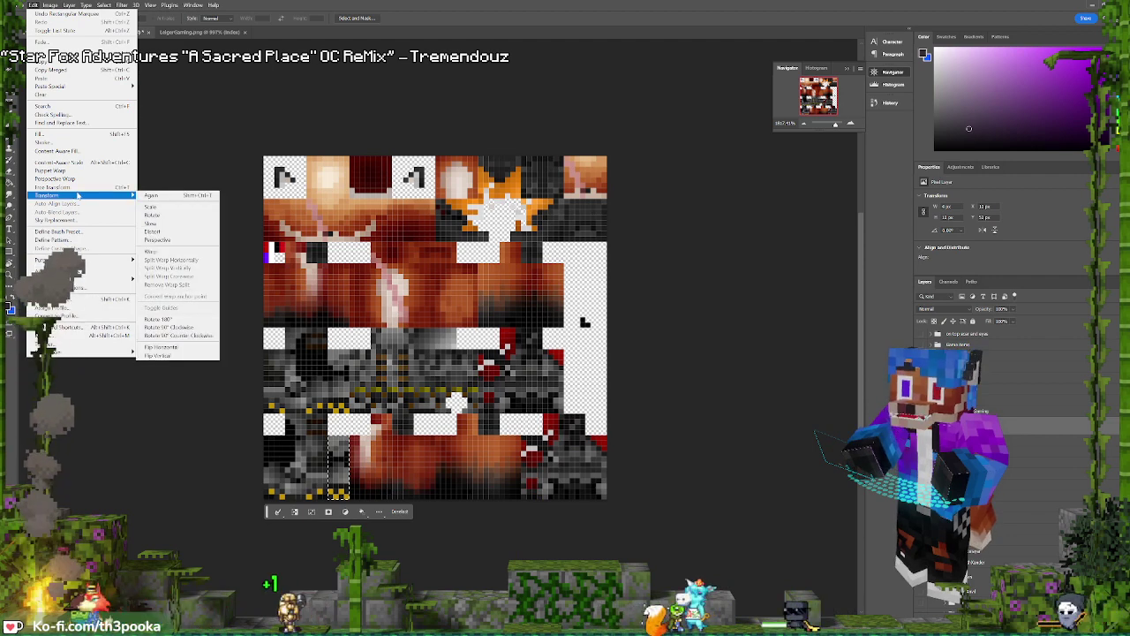
click(183, 346)
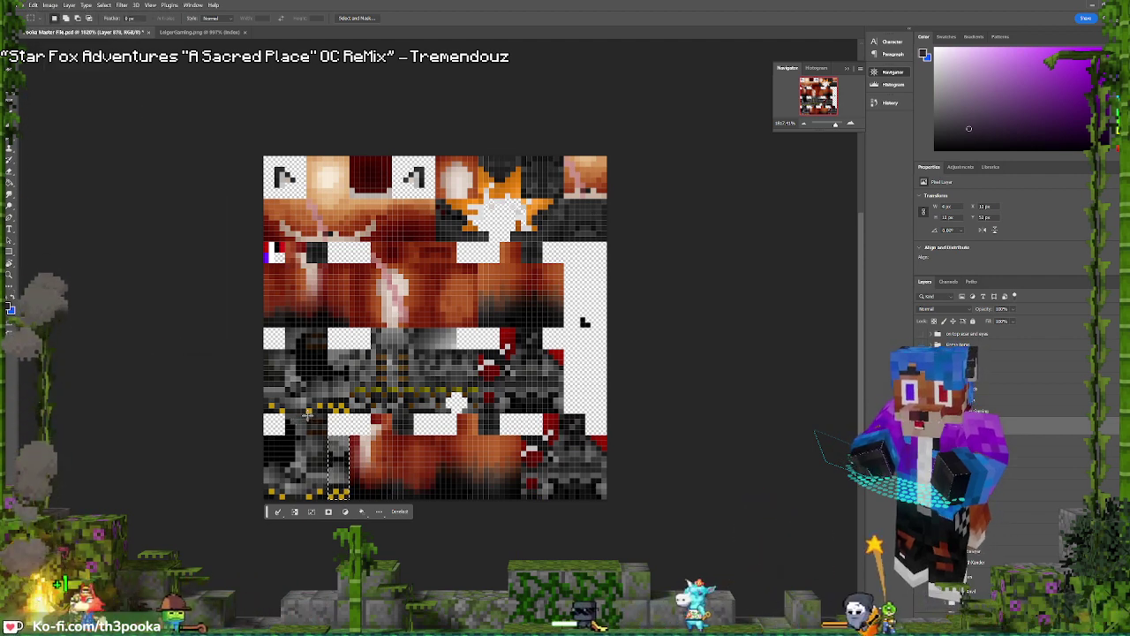
Select the 4 by 4 px sole square above the copied leg block's side faces and flip it horizontally
drag(308, 416, 327, 432)
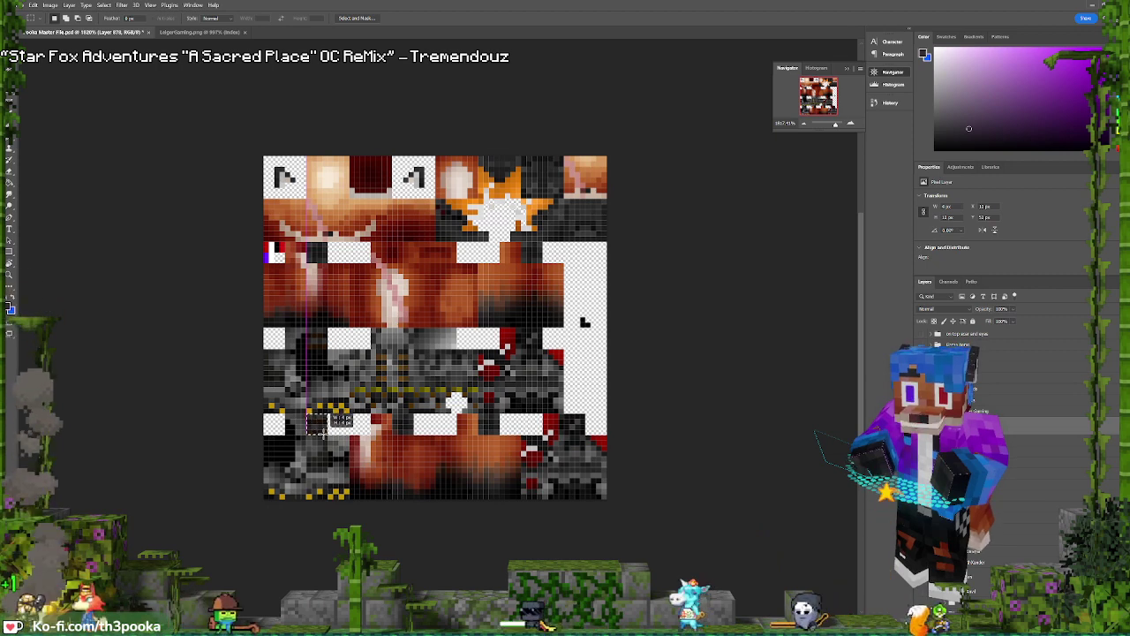
click(33, 5)
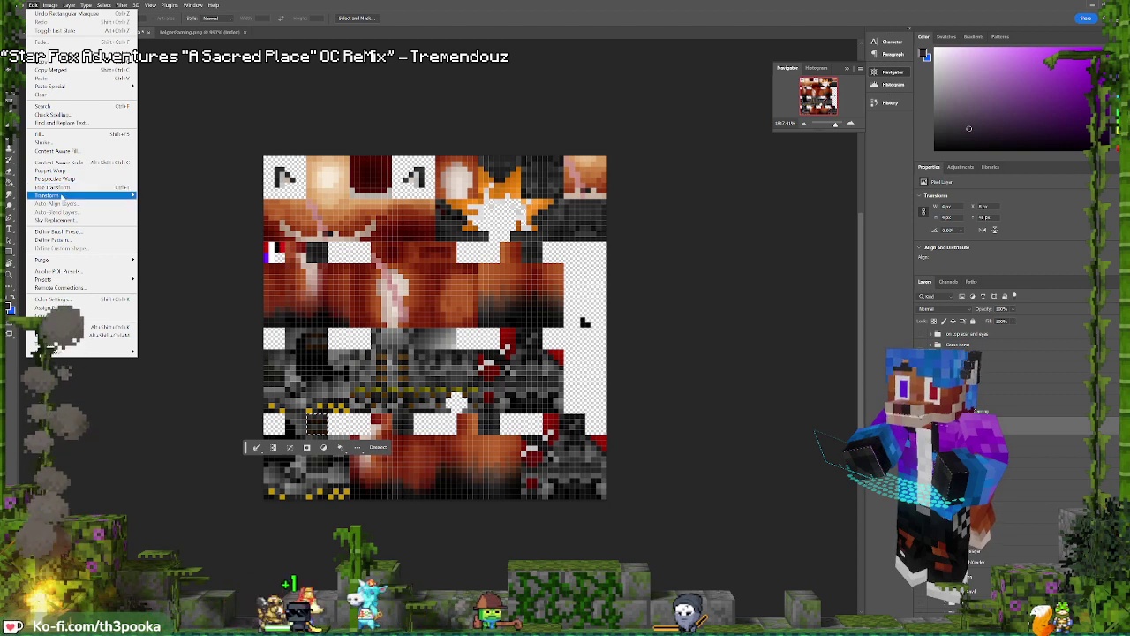
mouse_move(53, 195)
click(157, 346)
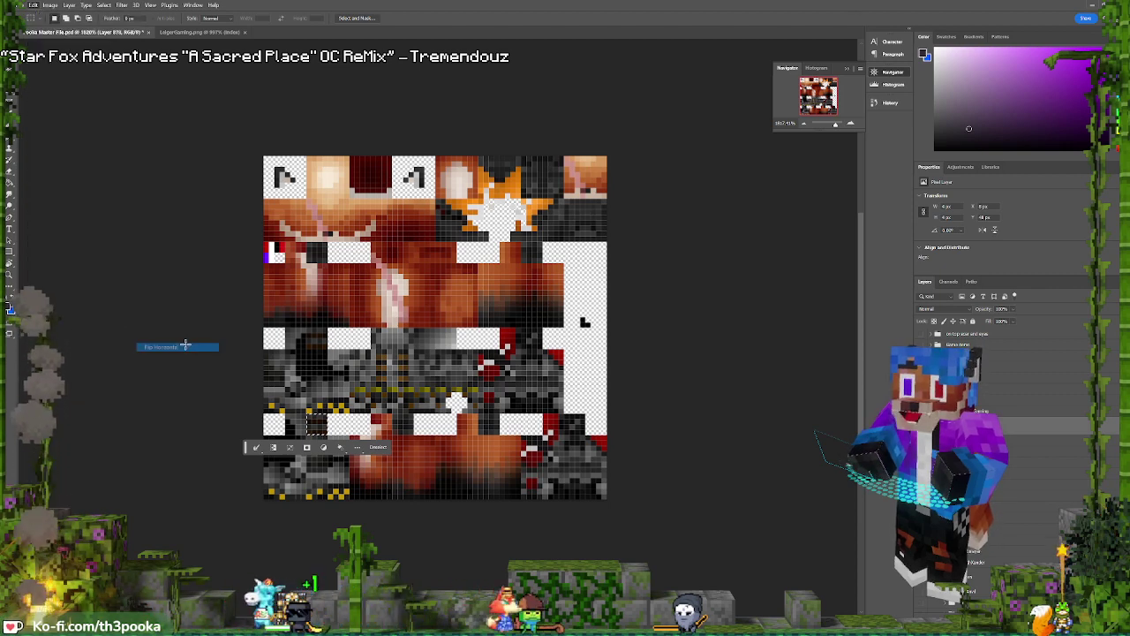
Select the first three side faces and the upper face of the copied sleeve block and flip them horizontally
click(453, 441)
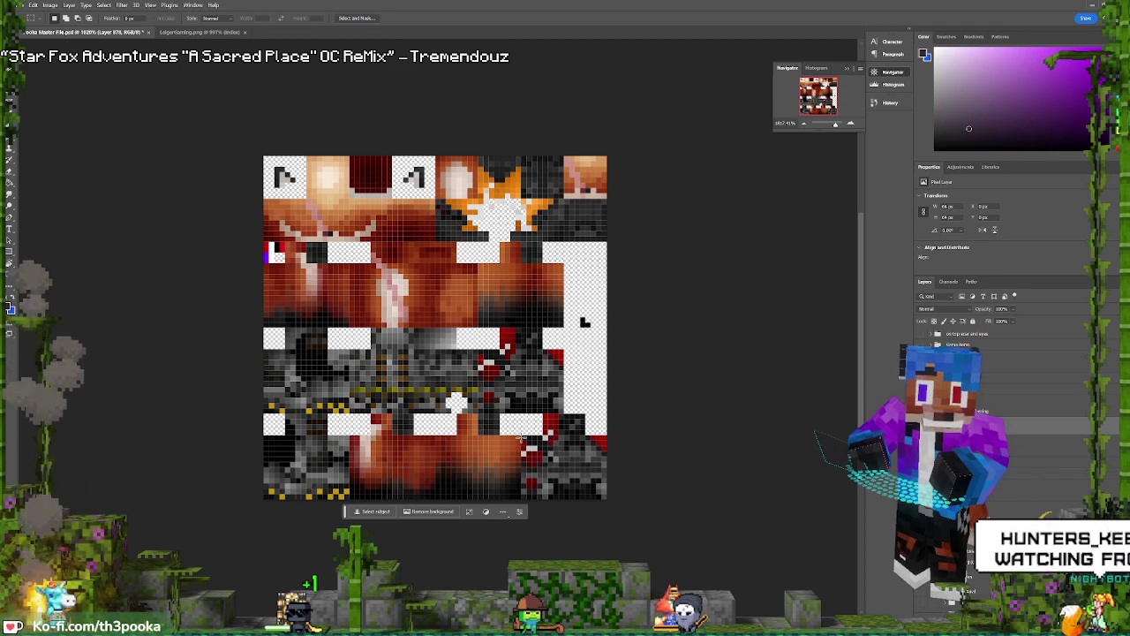
drag(523, 436, 543, 460)
drag(577, 493, 581, 496)
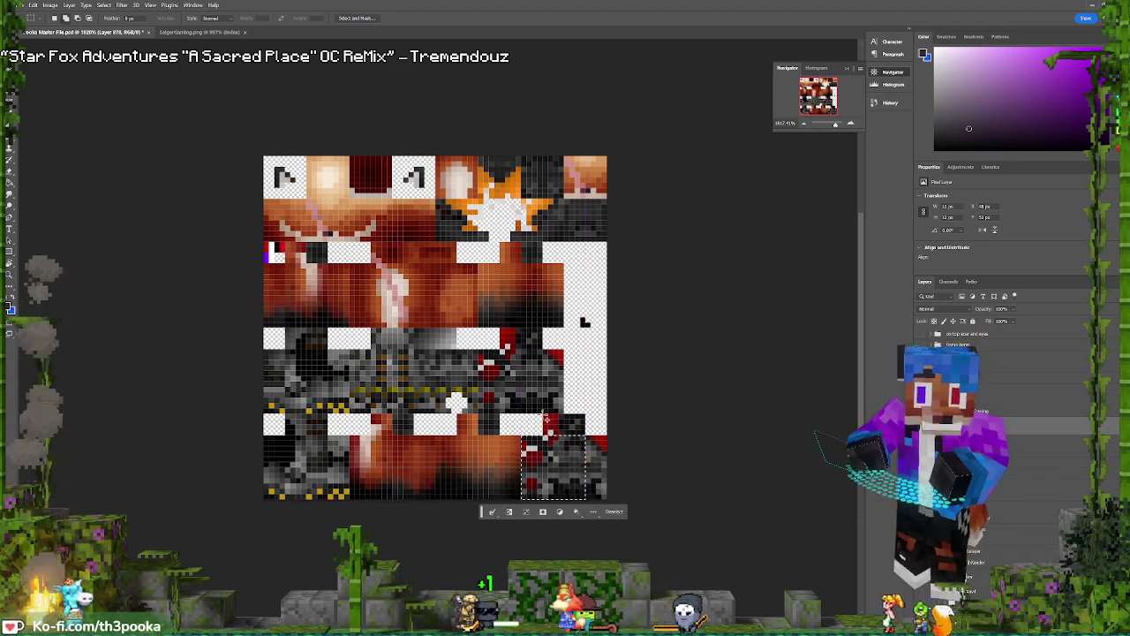
mouse_move(544, 414)
shift+mouse_down()
mouse_move(564, 437)
mouse_move(537, 423)
mouse_move(542, 434)
shift+mouse_up()
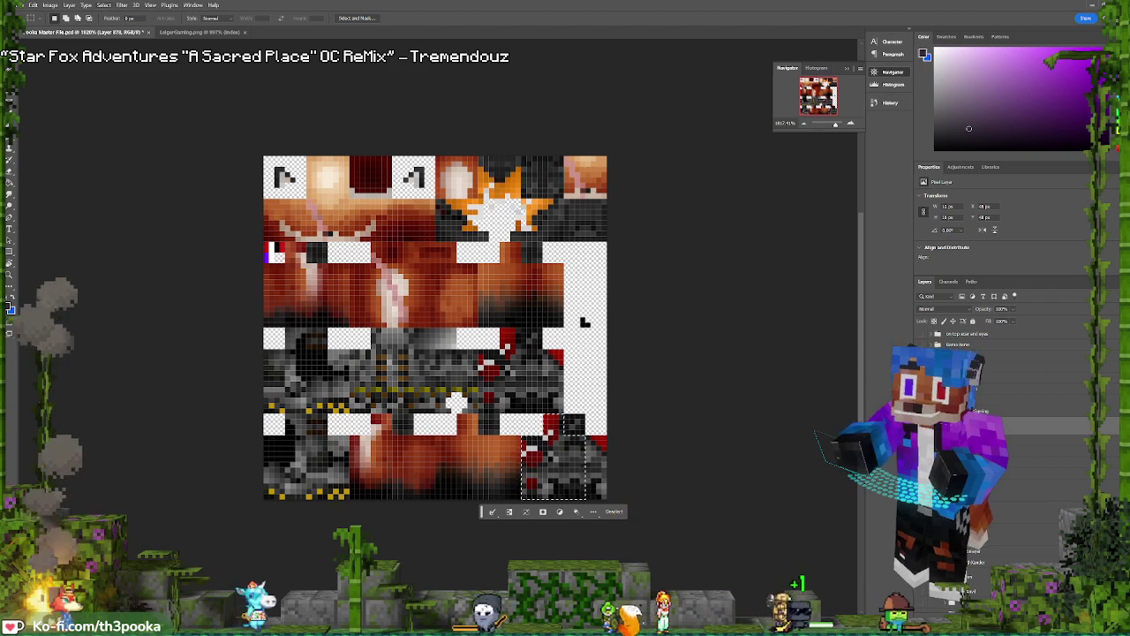
click(20, 5)
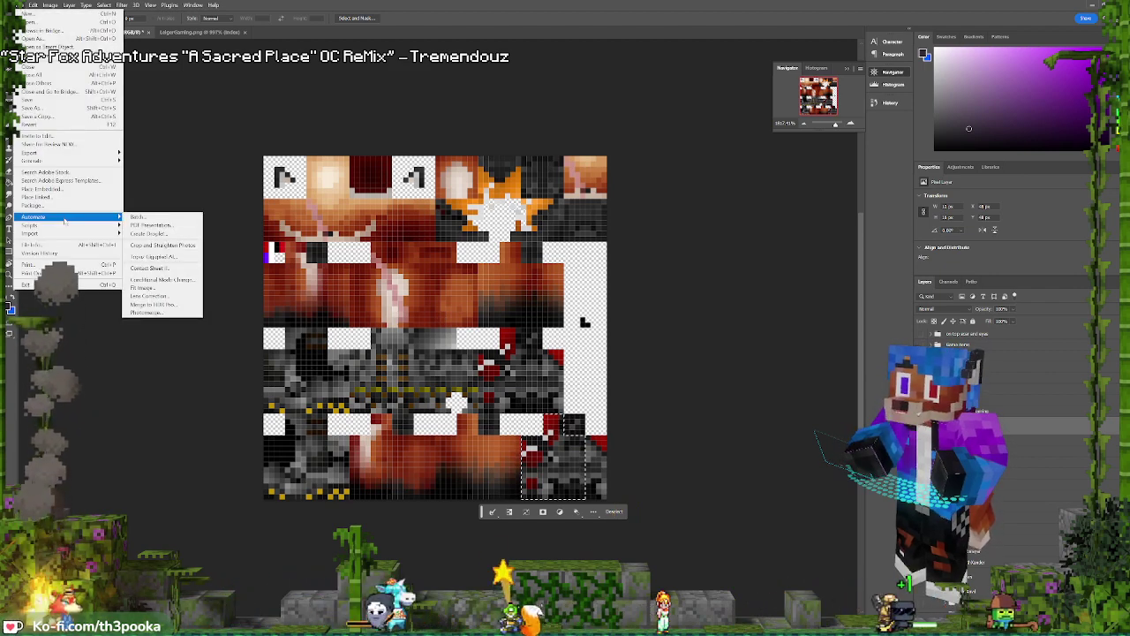
mouse_move(50, 234)
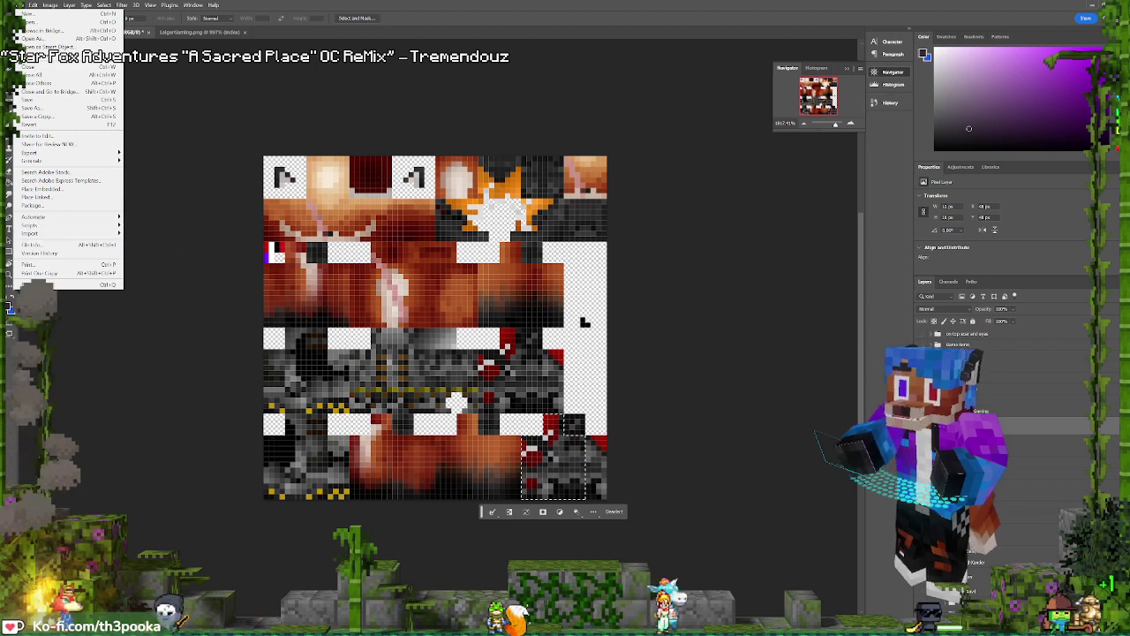
mouse_move(33, 6)
mouse_move(65, 195)
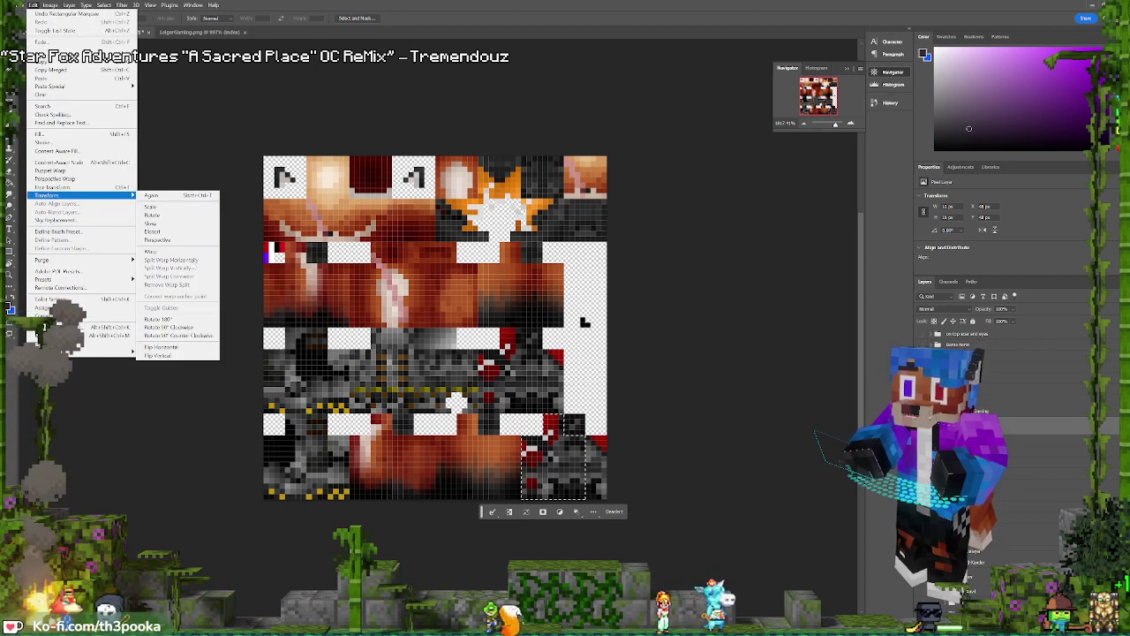
click(160, 347)
key(ctrl+d)
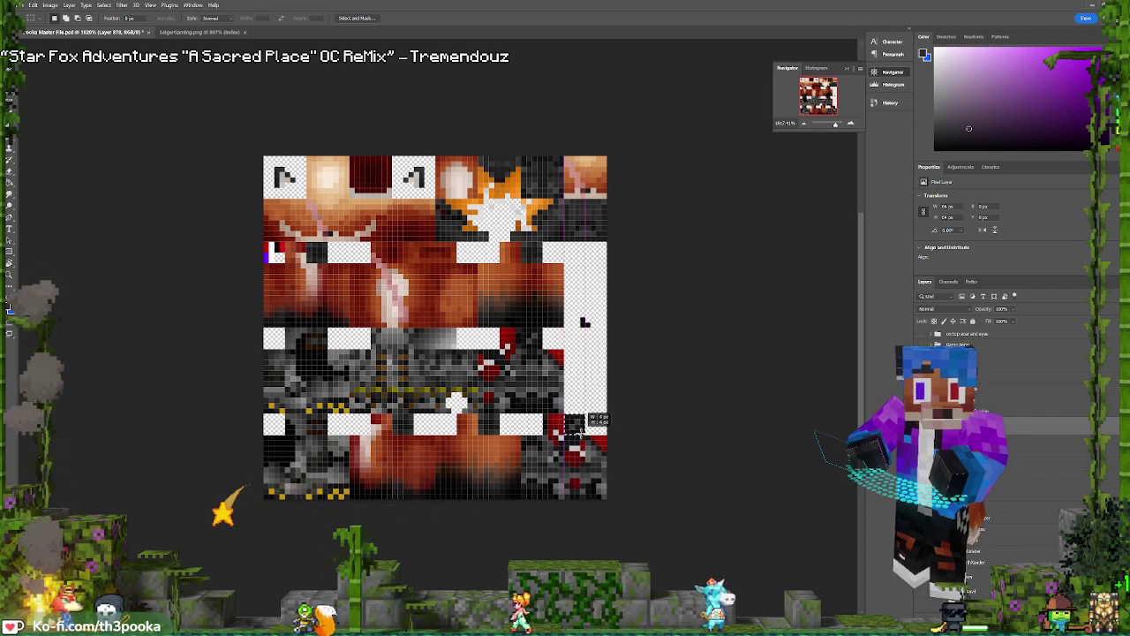
Select the 4 by 4 px hand-end square above the copied sleeve block's side faces and flip it horizontally
drag(580, 422, 580, 430)
click(32, 4)
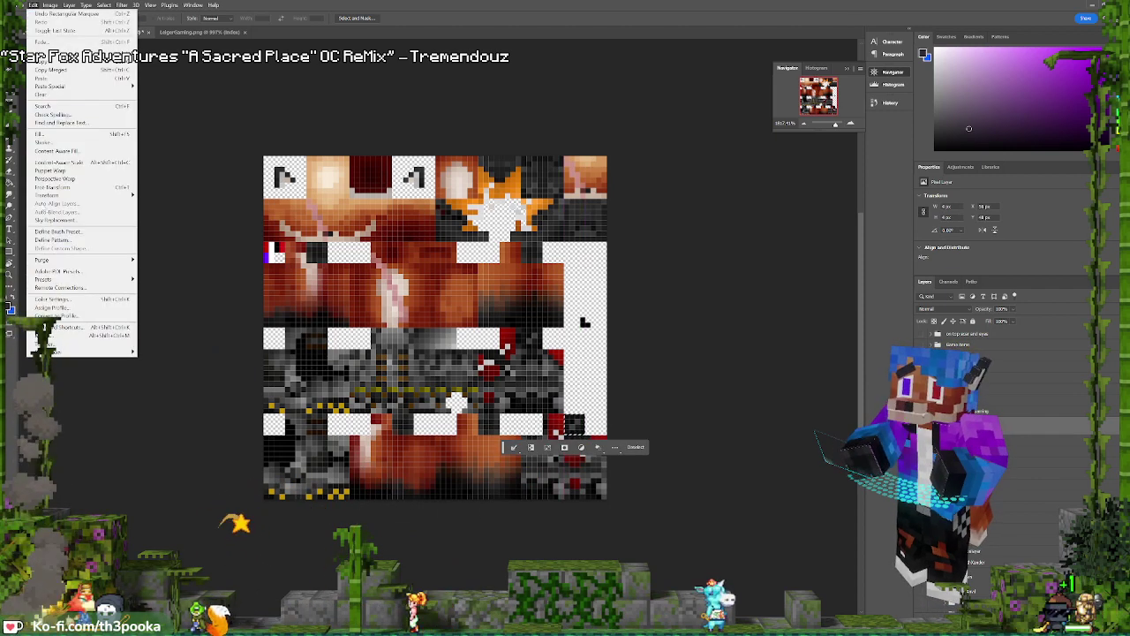
mouse_move(89, 195)
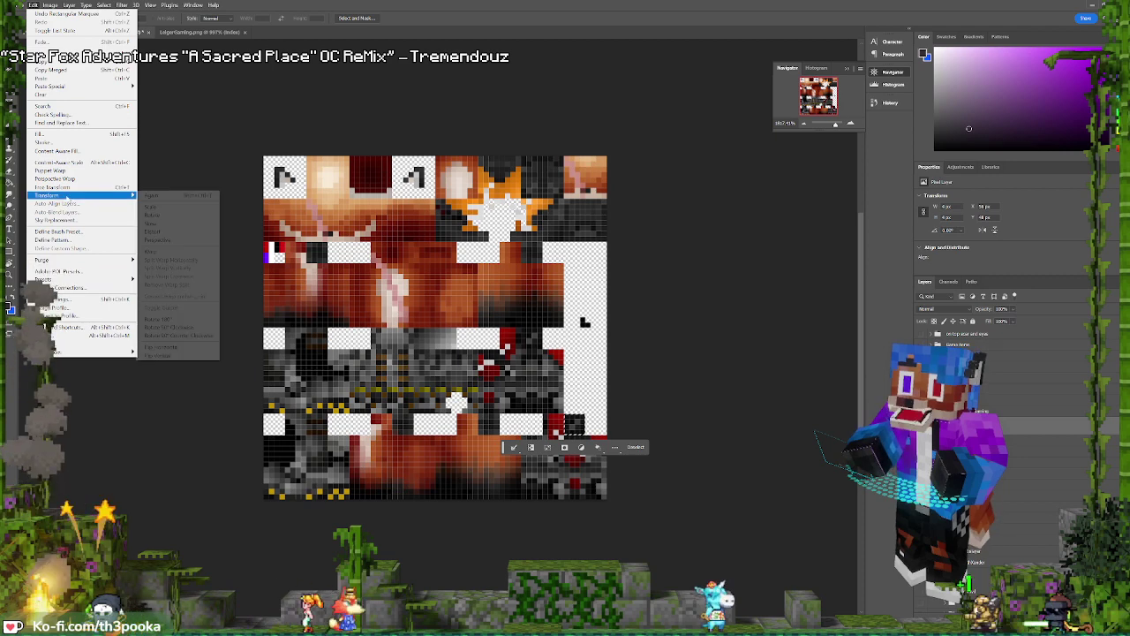
click(165, 347)
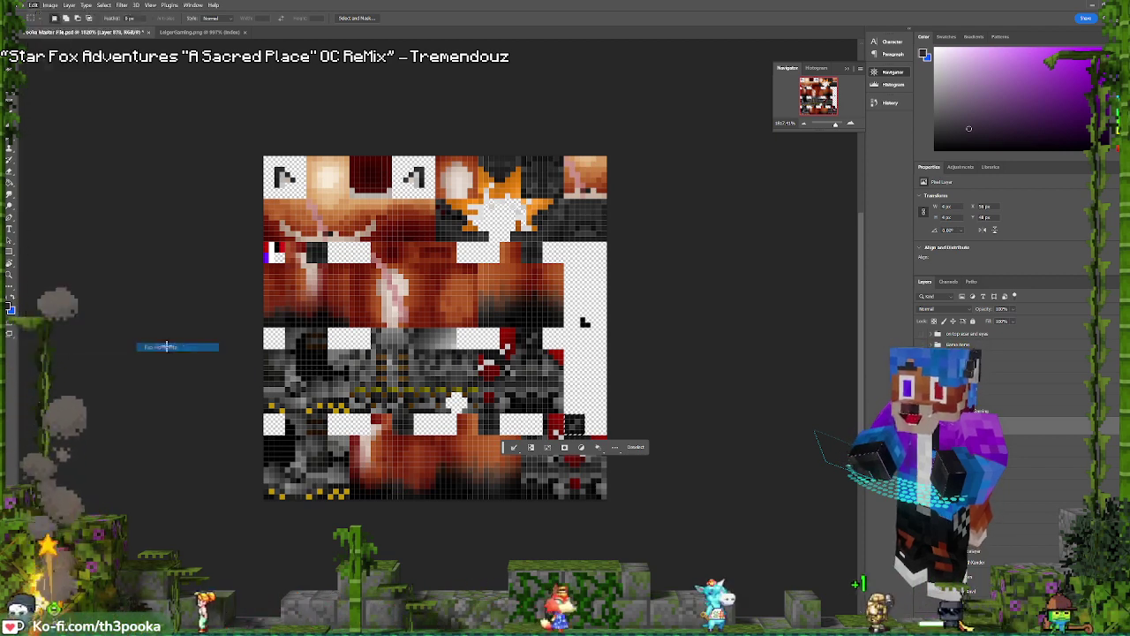
key(ctrl+d)
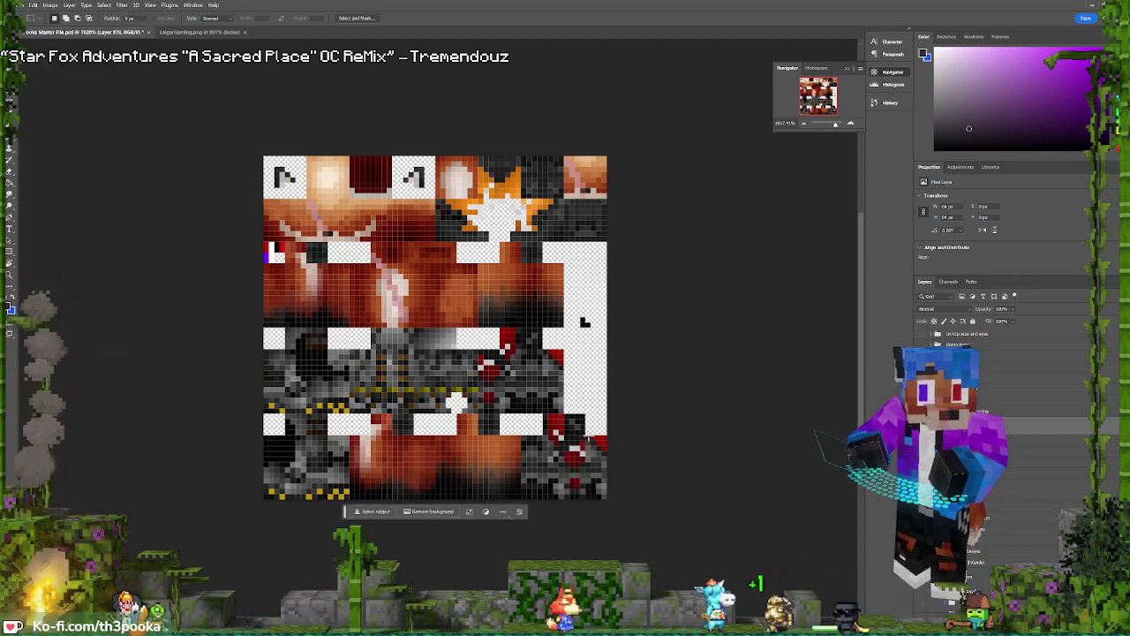
Flip the remaining 4 by 12 px face of the copied sleeve block horizontally
drag(585, 437, 614, 503)
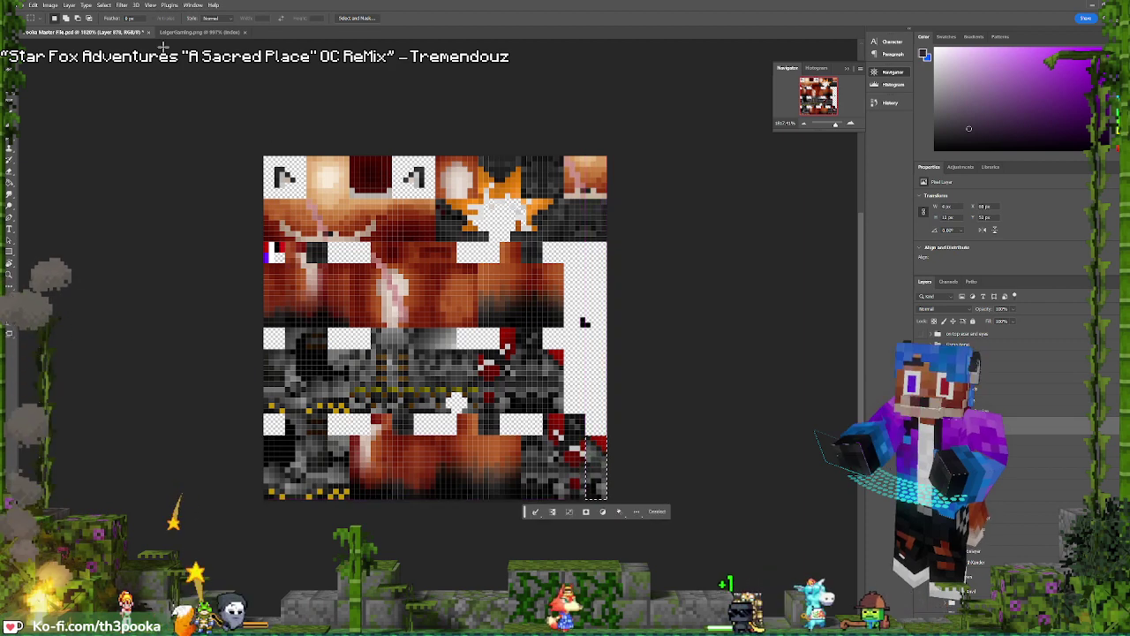
click(20, 4)
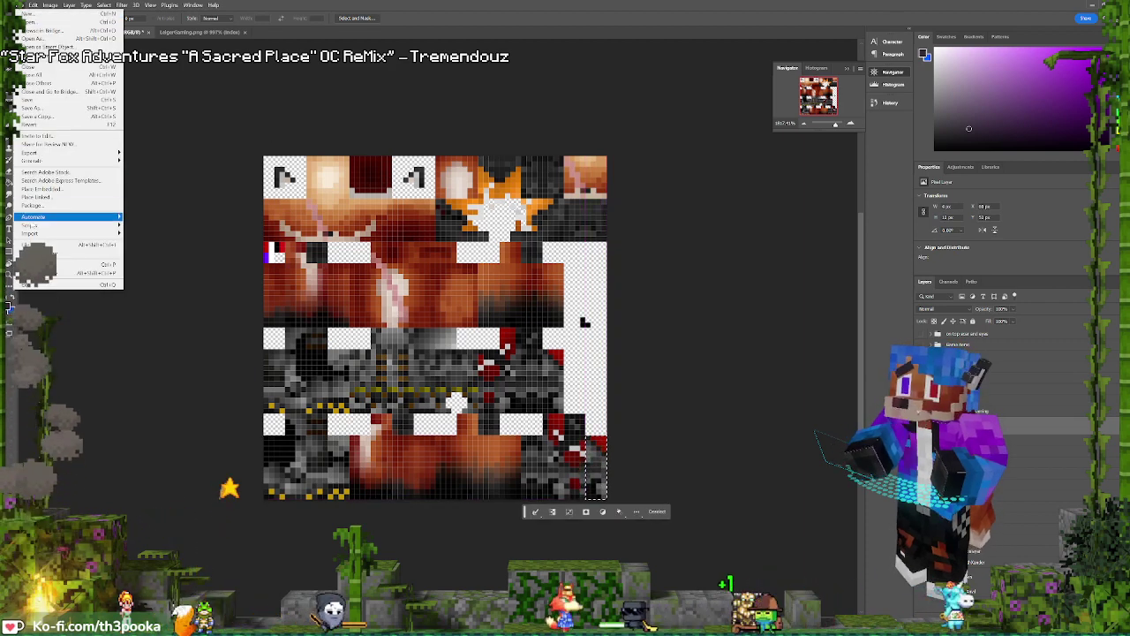
mouse_move(32, 4)
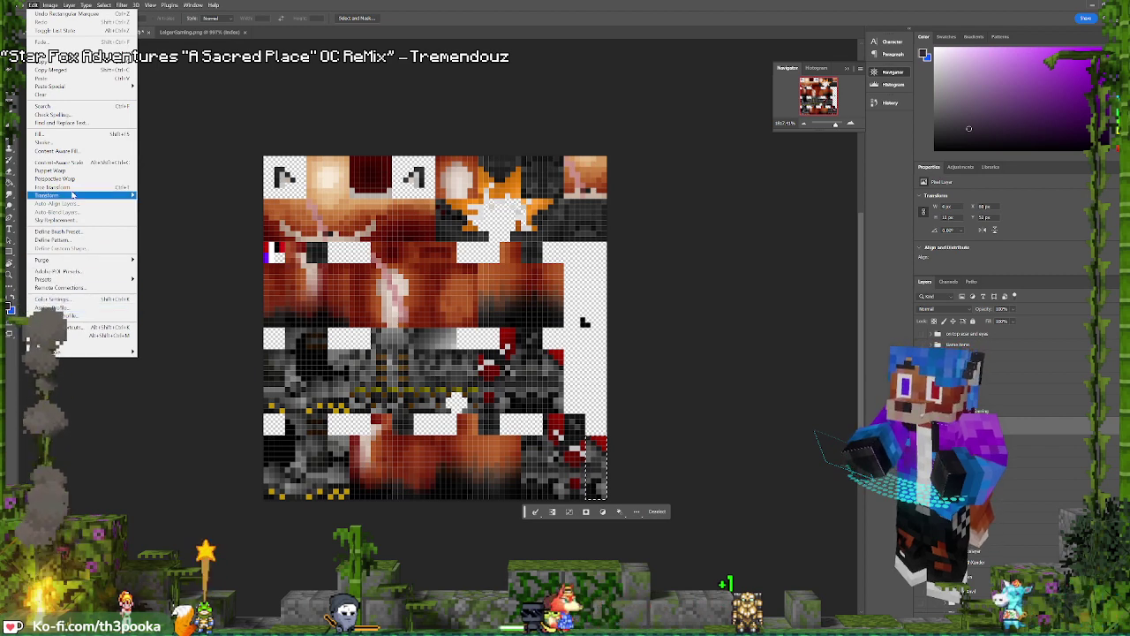
mouse_move(79, 194)
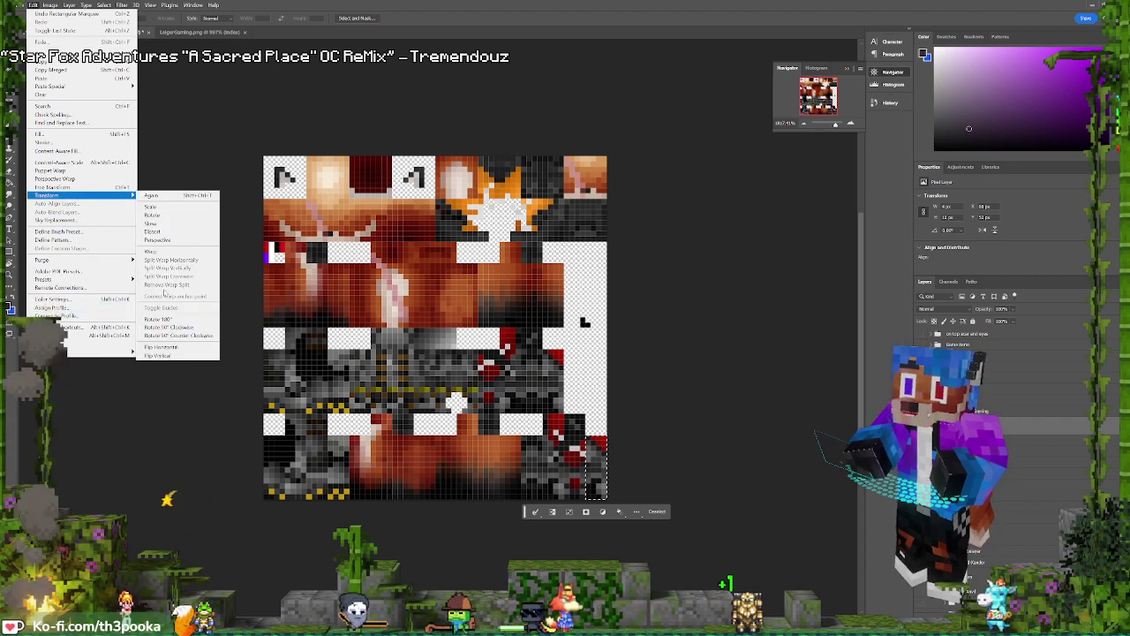
click(164, 347)
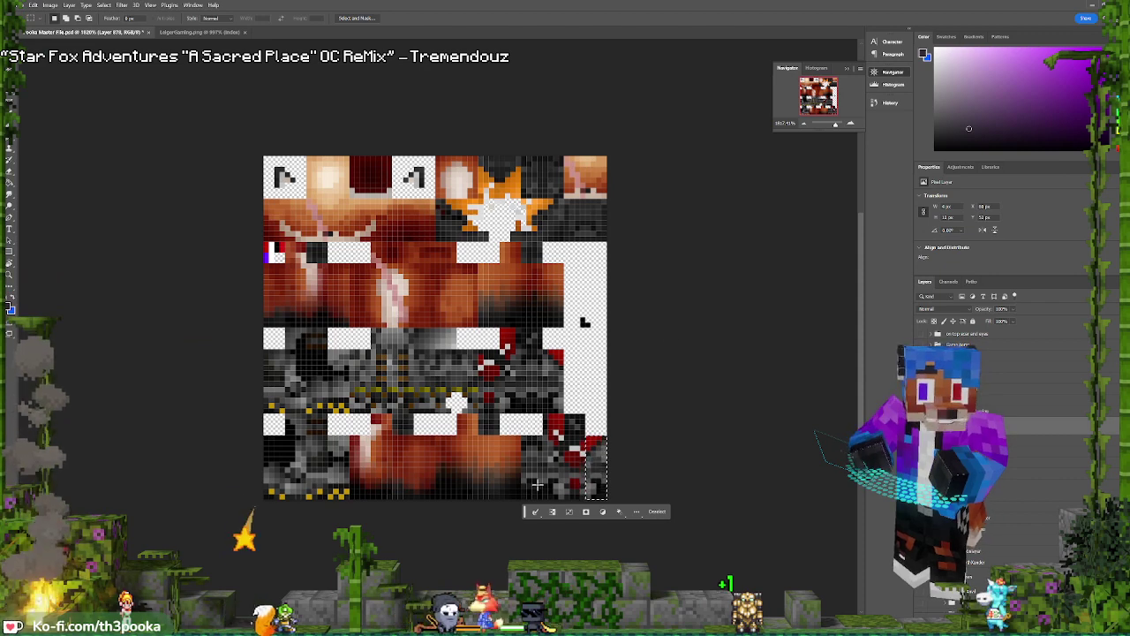
key(ctrl+d)
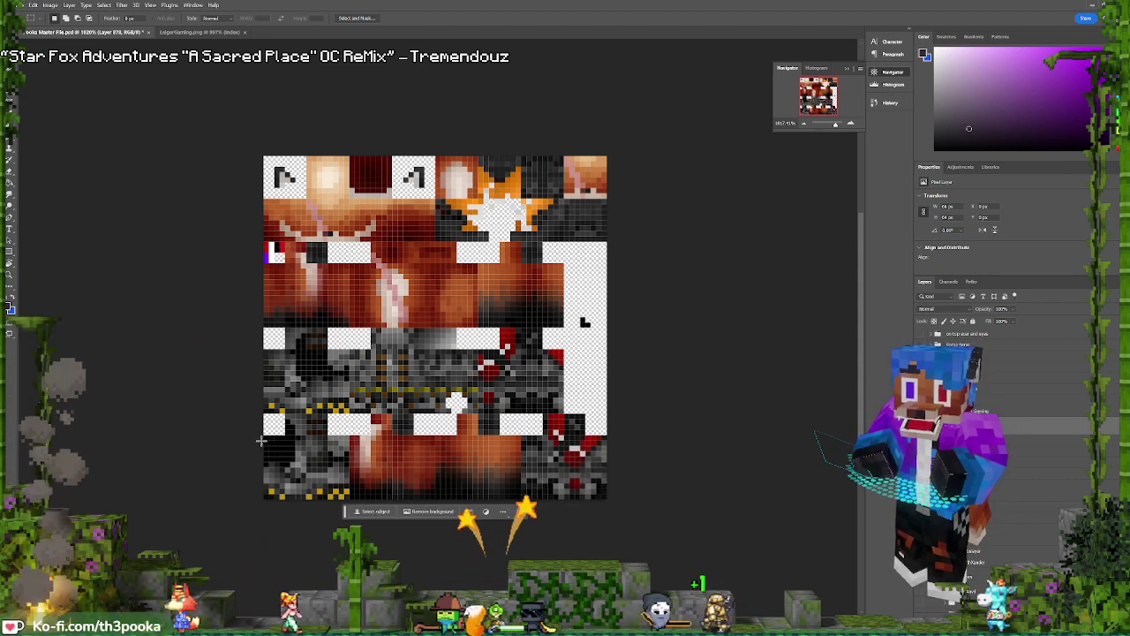
Outline the copied leg faces and the head's upper, lower and side faces with selections to examine how the texture regions are grouped
drag(264, 437, 309, 477)
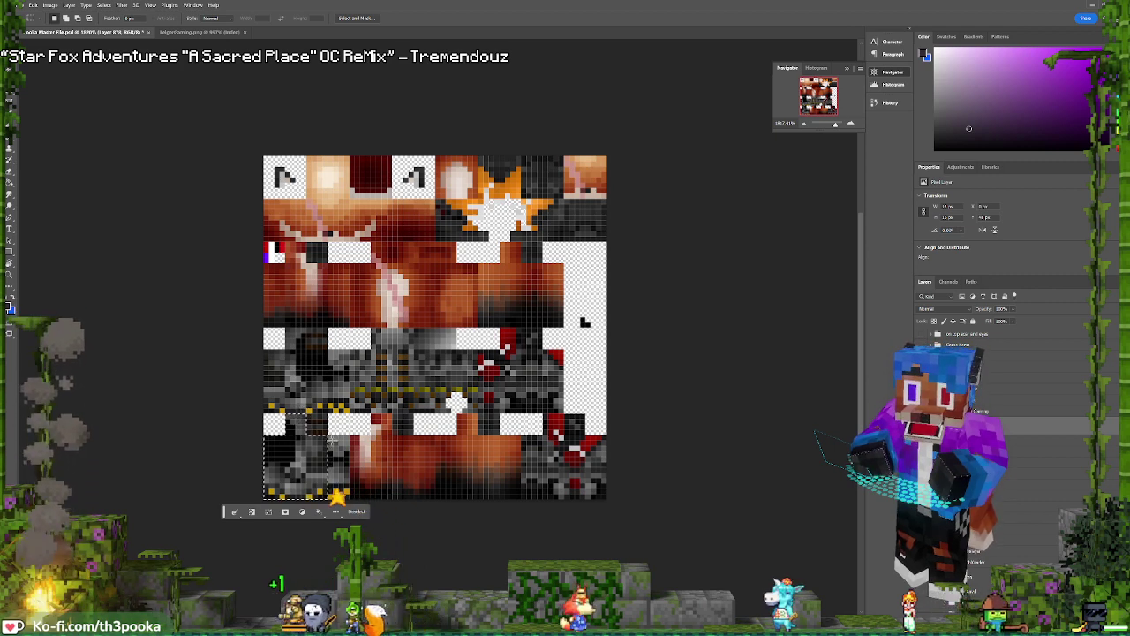
drag(264, 202, 425, 236)
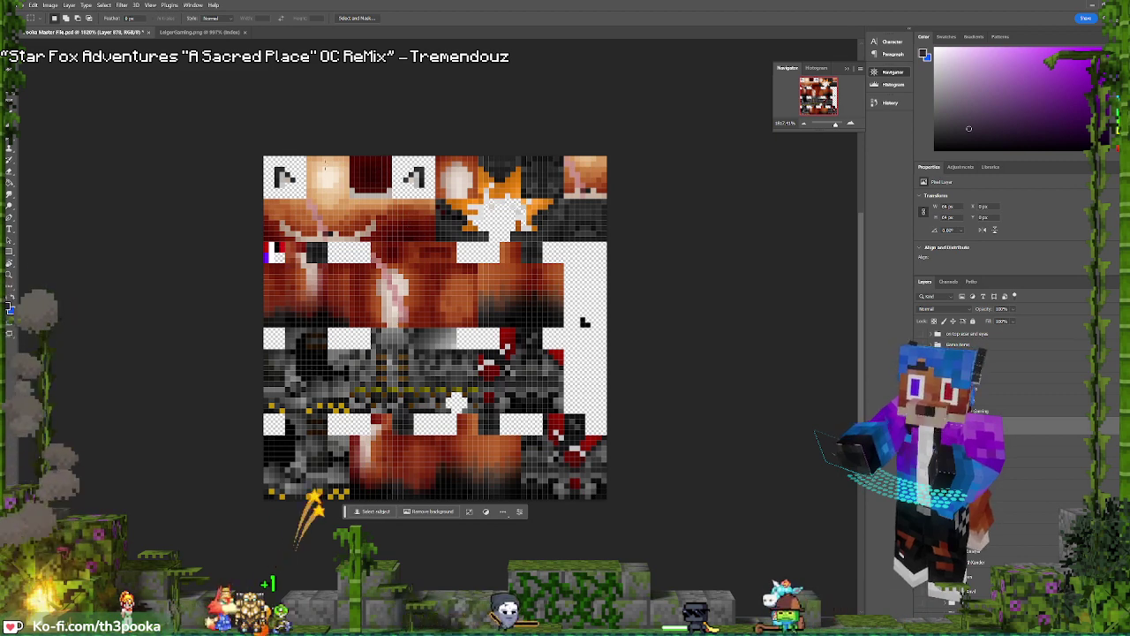
drag(310, 156, 342, 183)
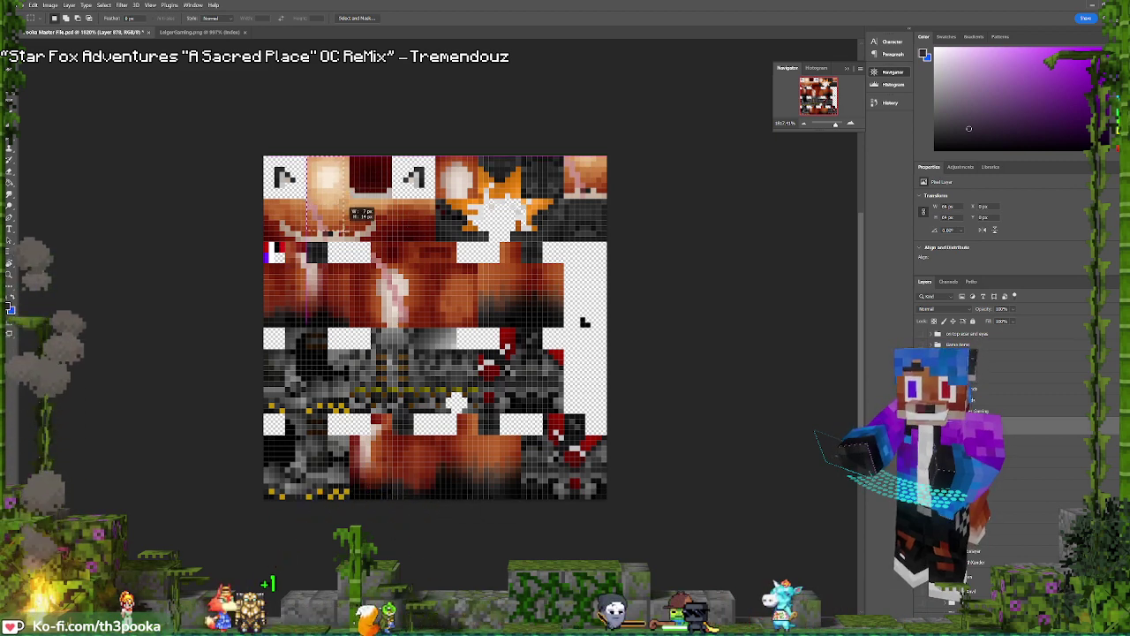
drag(350, 239, 350, 239)
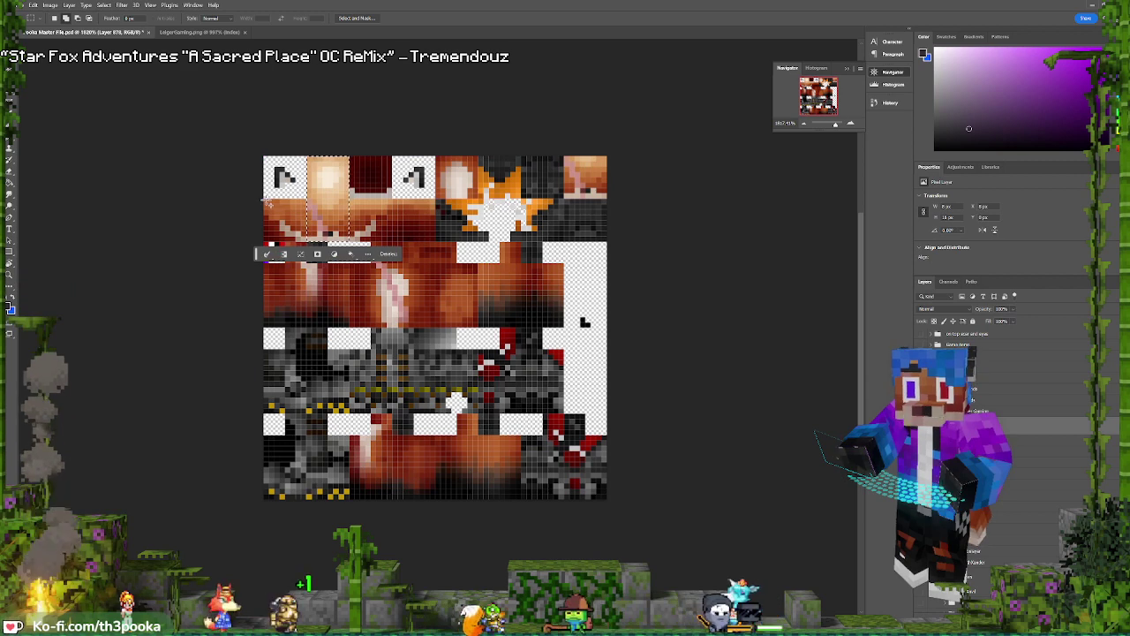
shift+drag(264, 198, 374, 227)
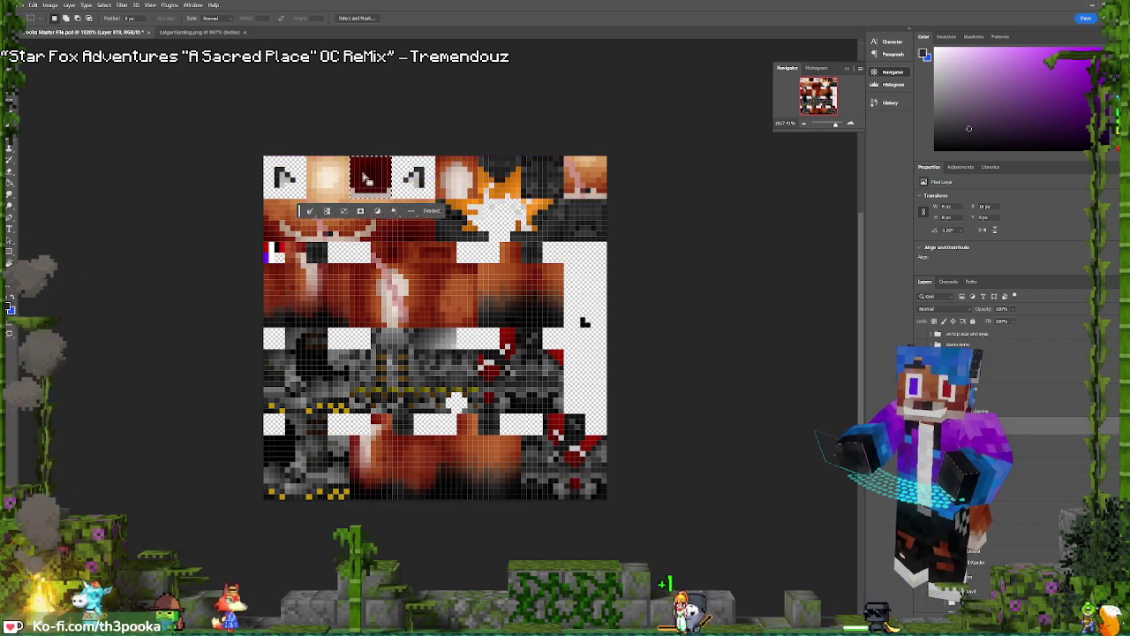
click(324, 159)
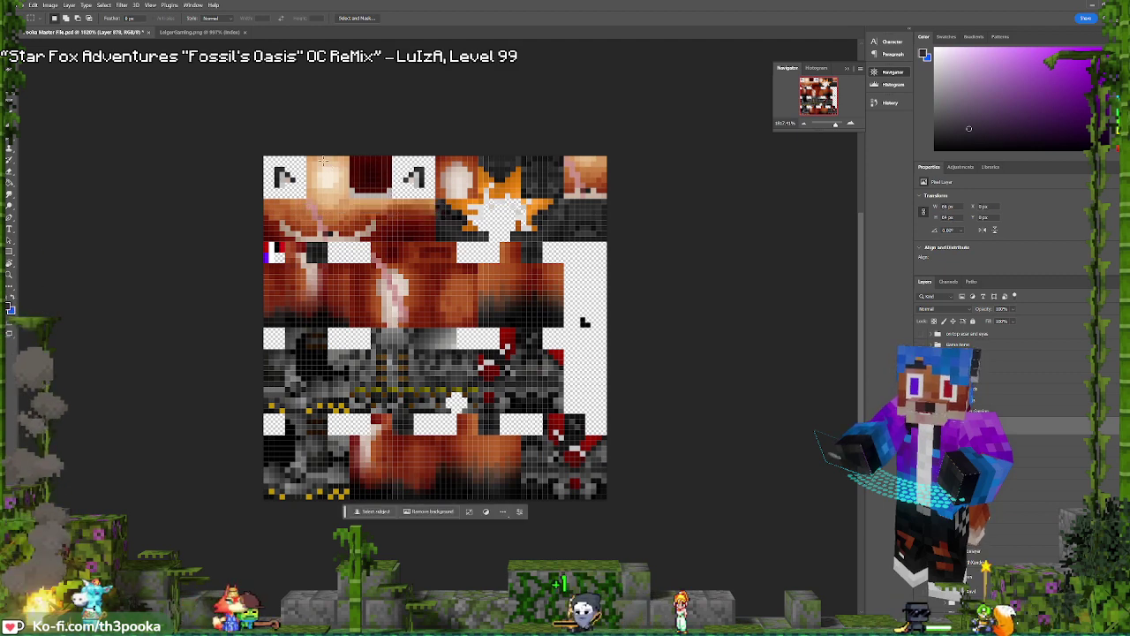
drag(307, 156, 393, 200)
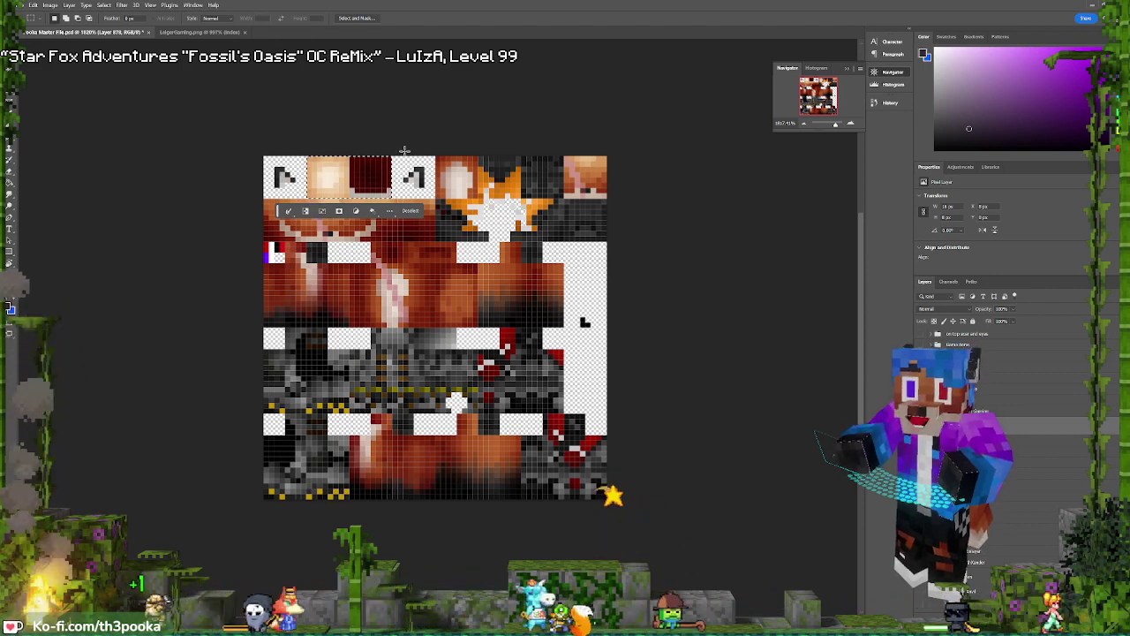
click(372, 114)
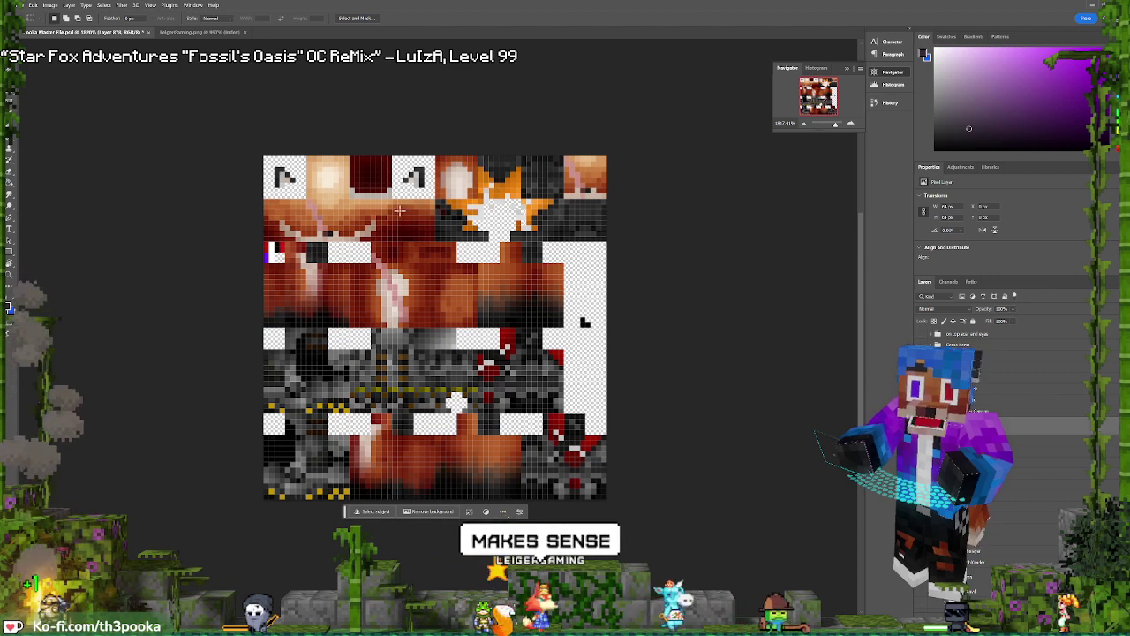
drag(393, 202, 434, 238)
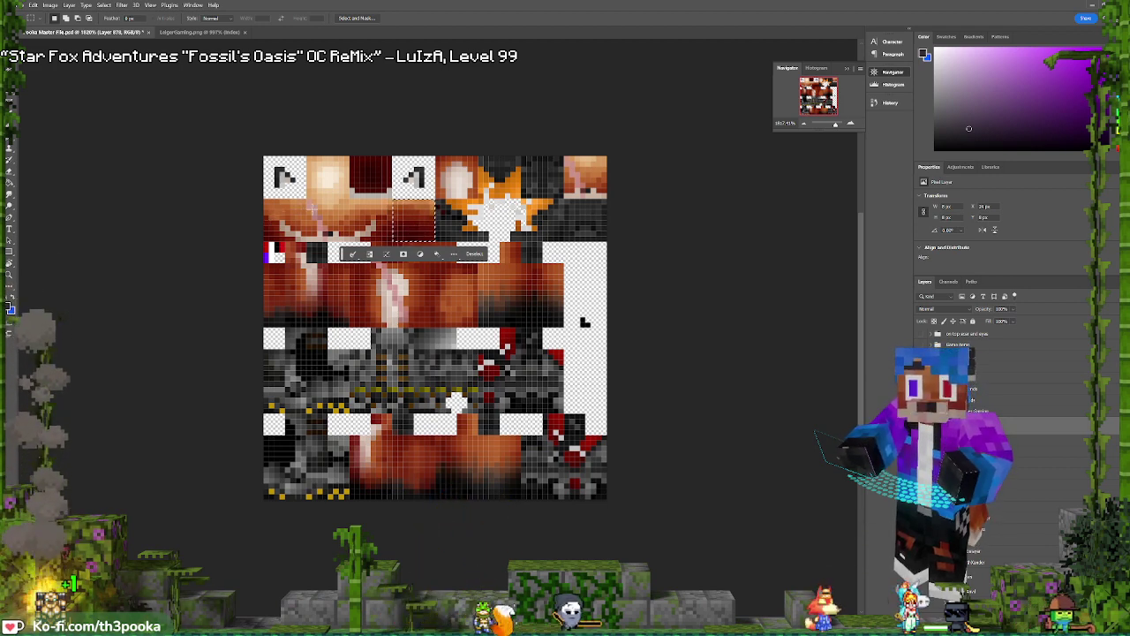
drag(265, 201, 390, 237)
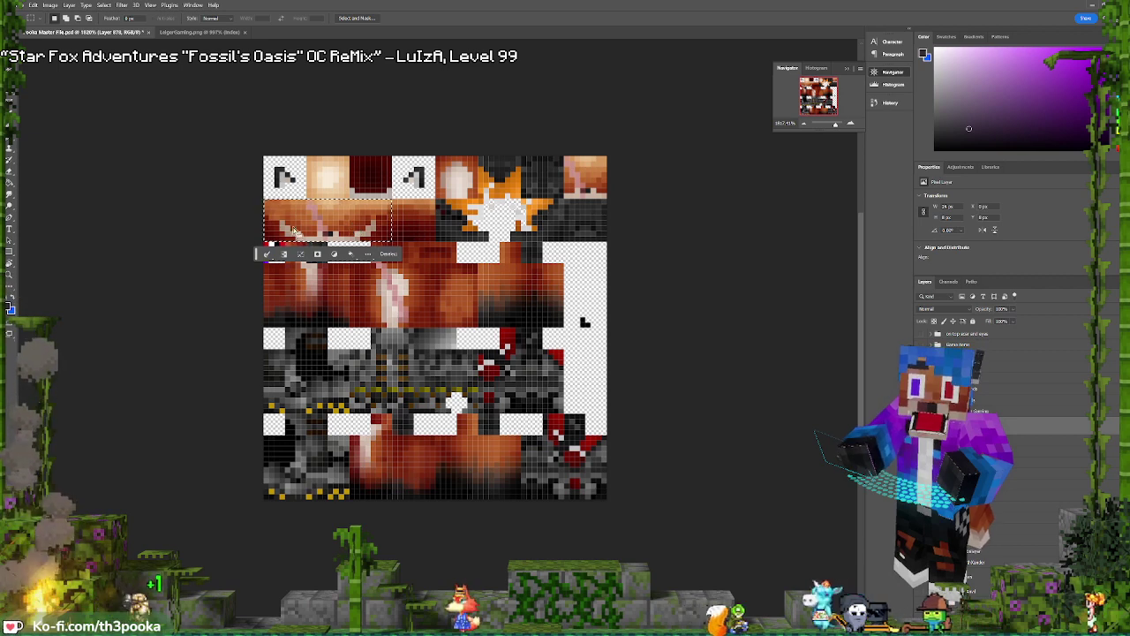
click(293, 229)
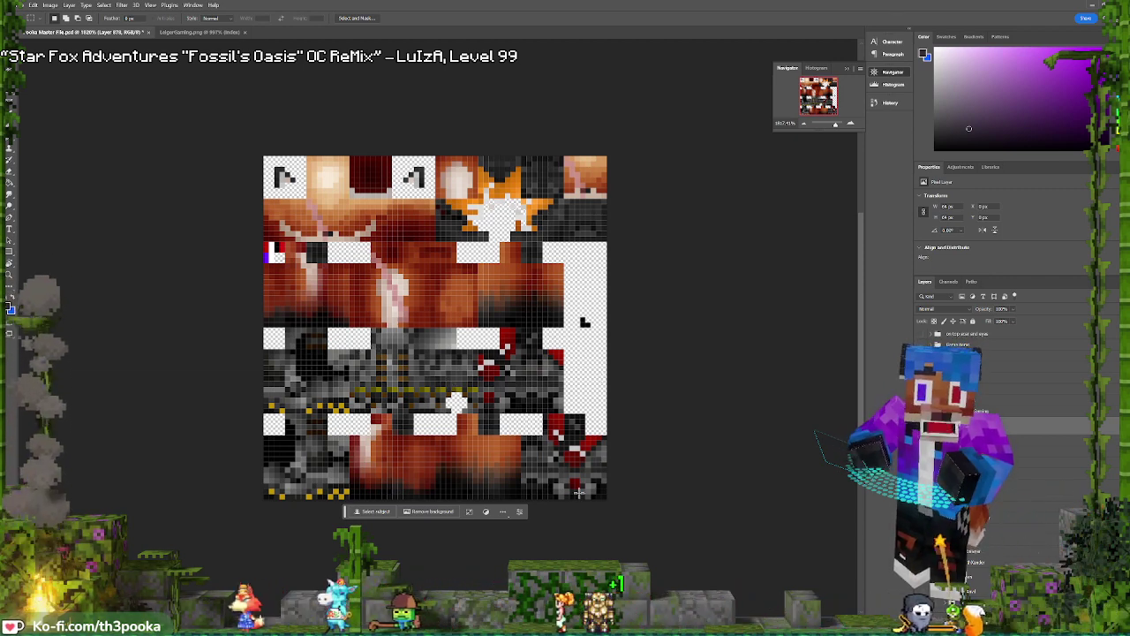
click(22, 7)
click(22, 7)
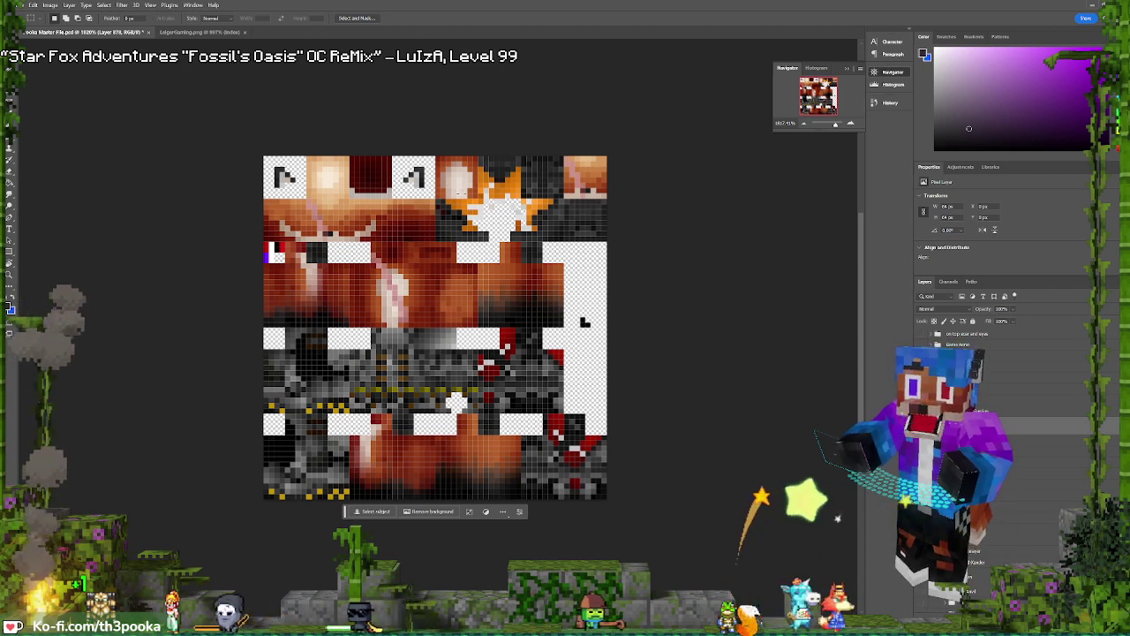
Cut matching 2 by 4 px ear holes into both side faces of the outer head layer and save the file
drag(447, 202, 450, 212)
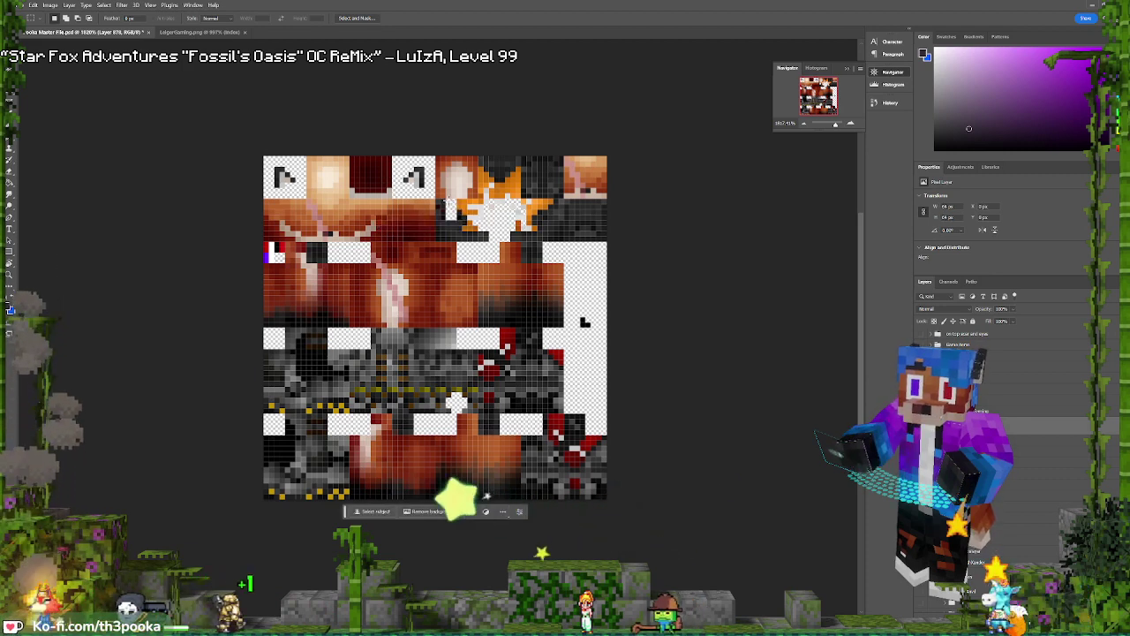
drag(452, 213, 554, 211)
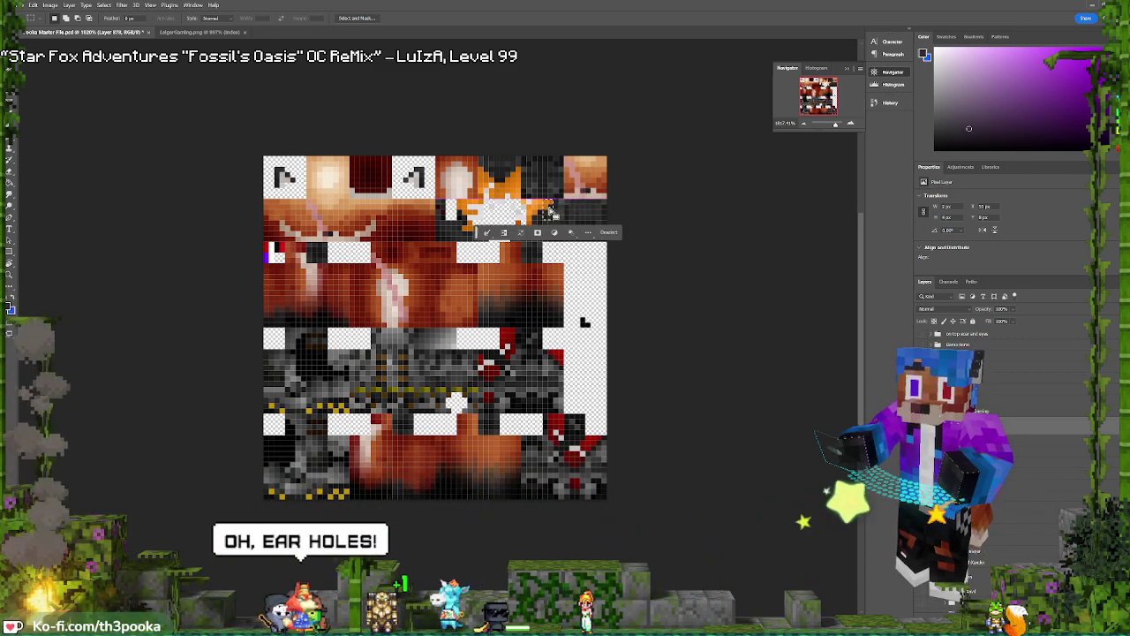
key(ctrl+d)
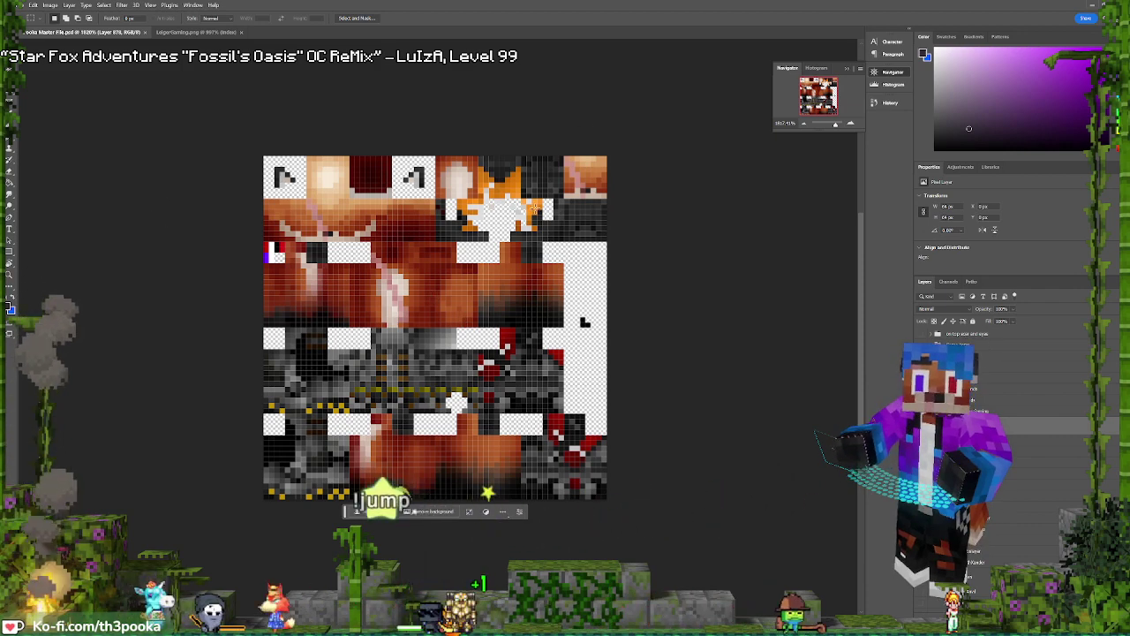
Switch to the other open PNG skin document and close it
click(24, 5)
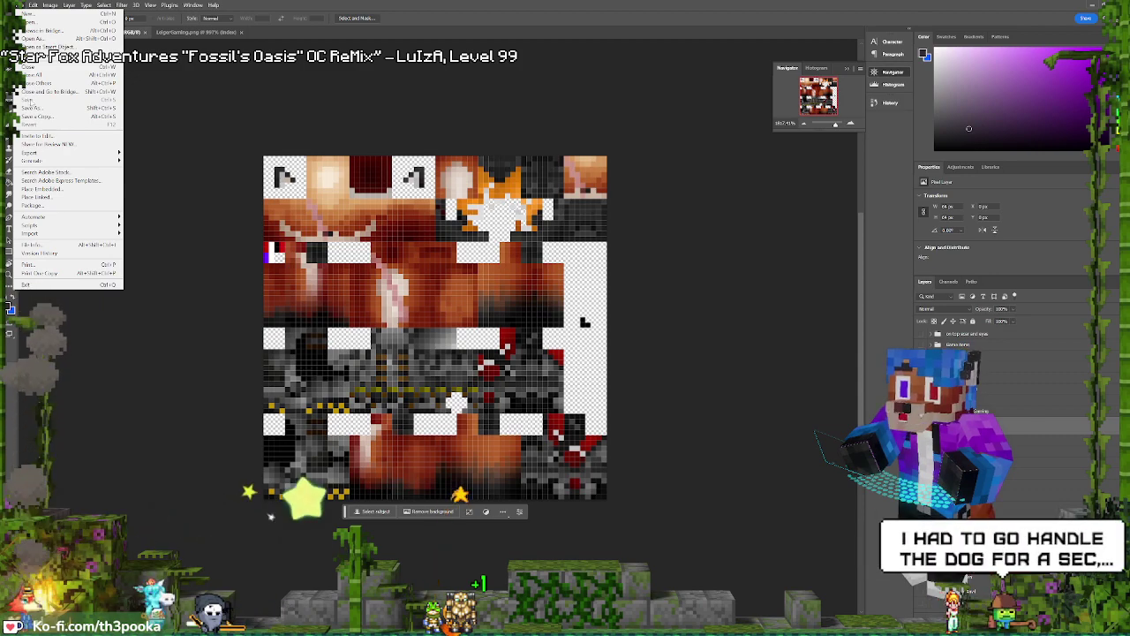
mouse_move(41, 5)
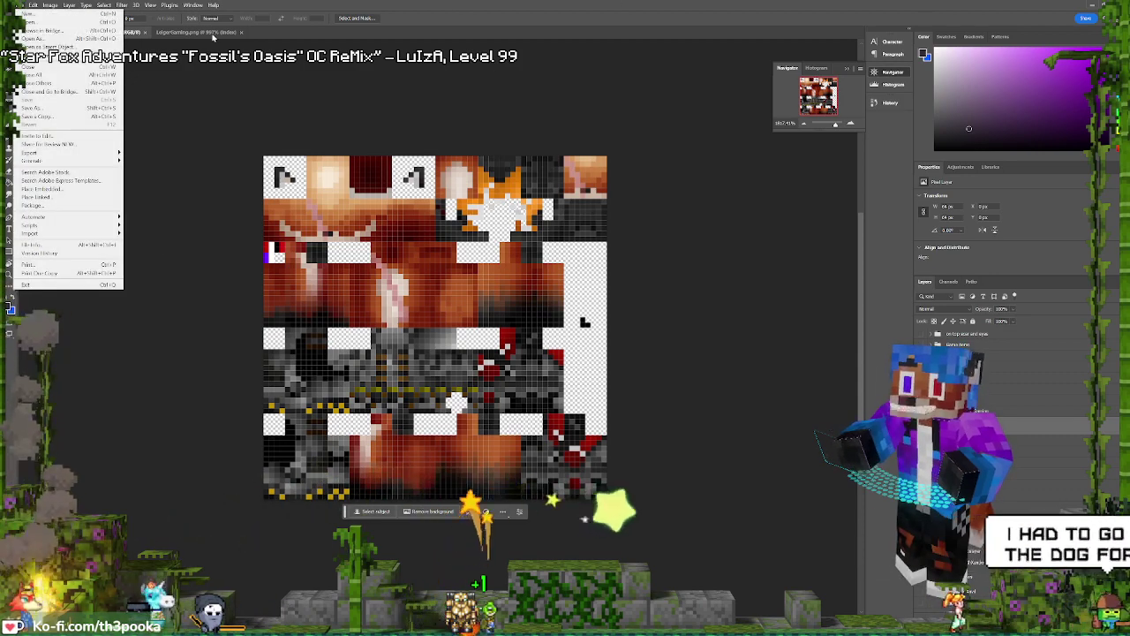
click(213, 33)
click(241, 33)
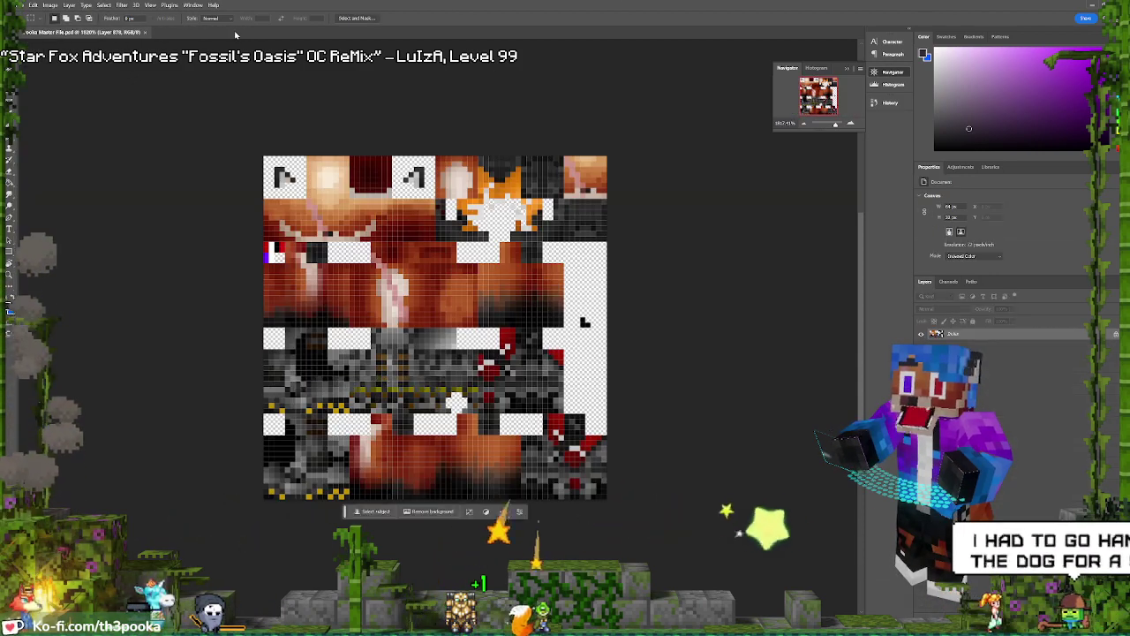
Save a copy of the skin as a PNG named P Pooka Leiger Gaming in Blender Pooka's Pooka New eyes folder, using the large file size option
click(24, 5)
click(44, 118)
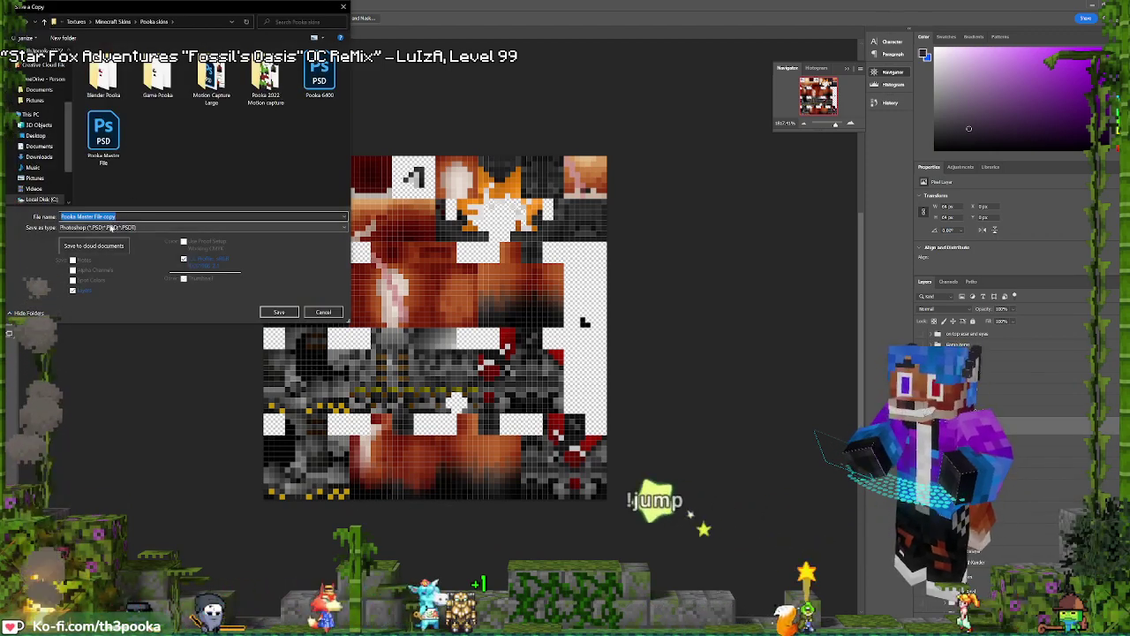
click(103, 78)
double_click(104, 77)
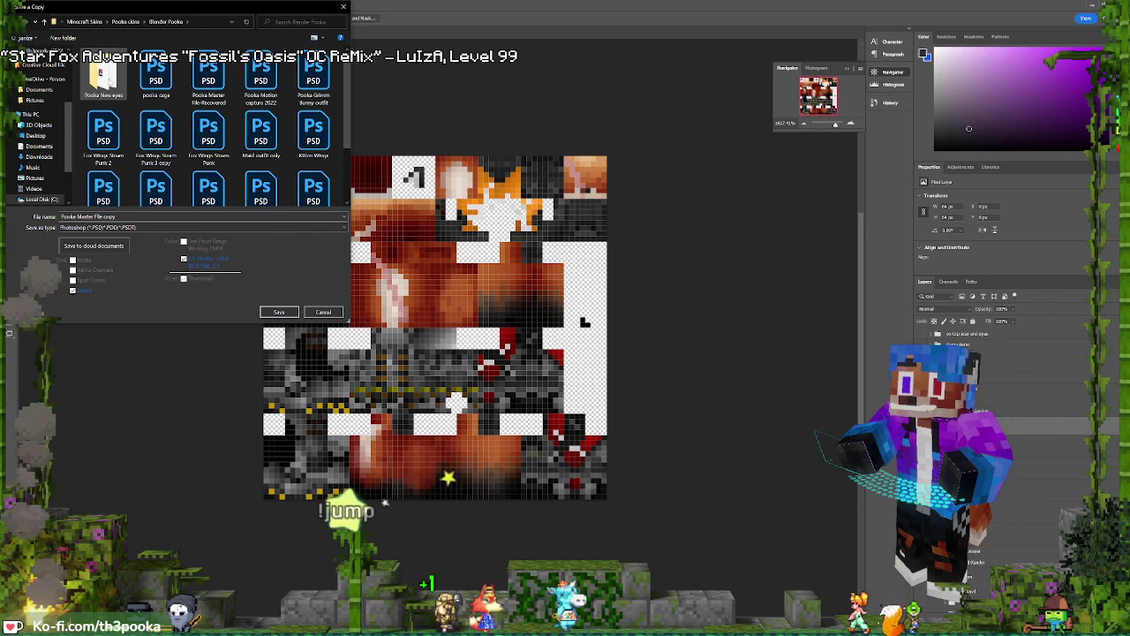
double_click(104, 78)
click(129, 228)
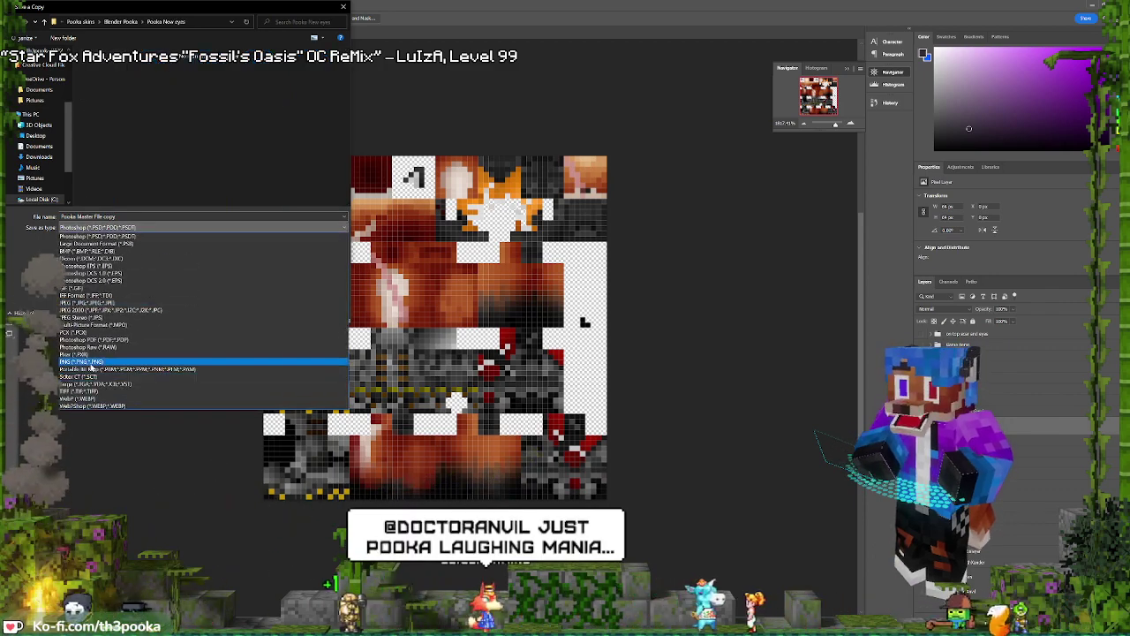
click(88, 361)
click(116, 216)
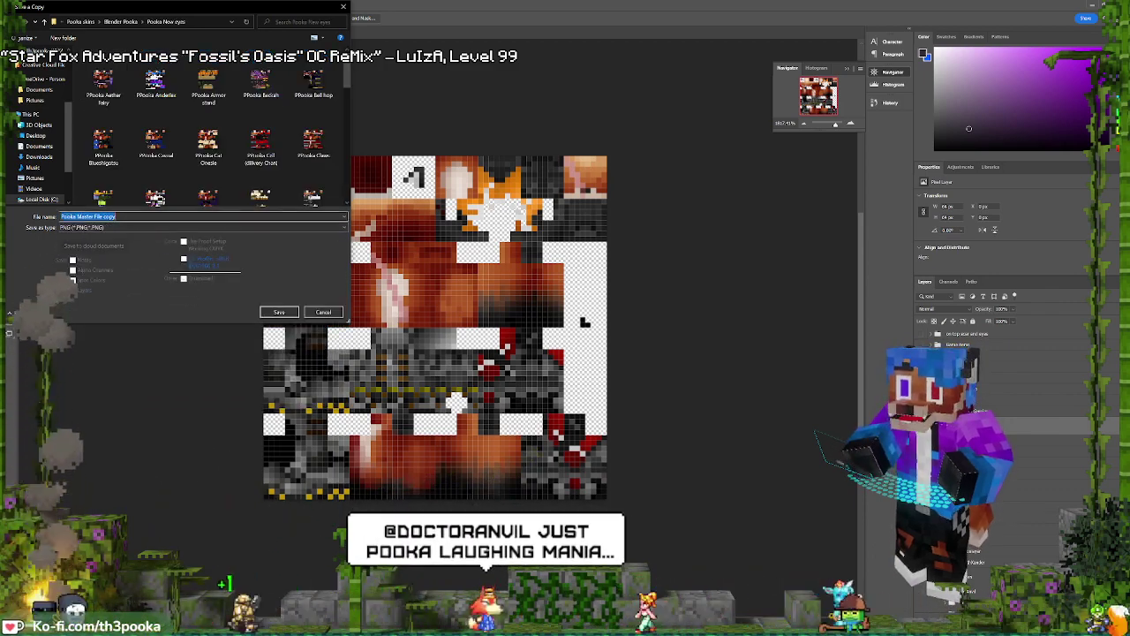
text(PPook)
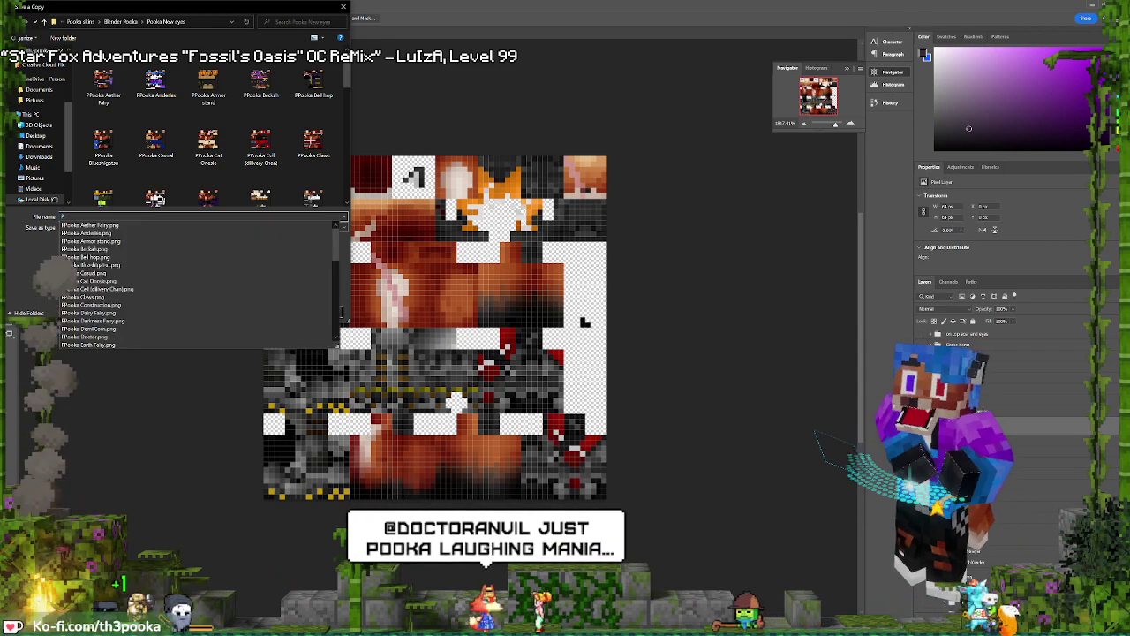
text(a Leiger(timing)
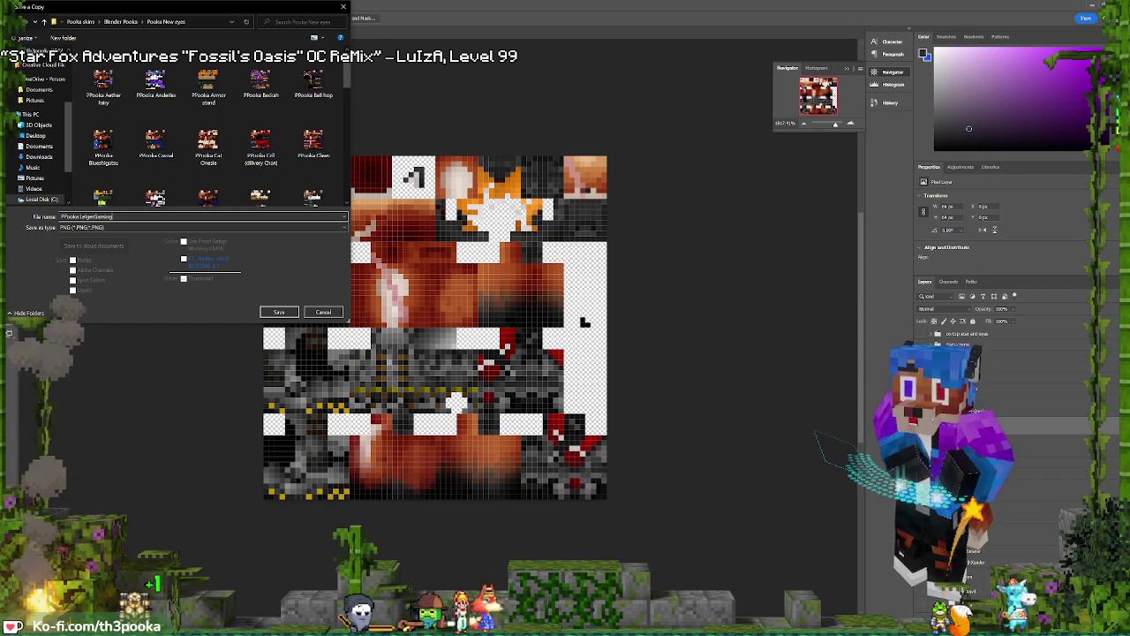
key(Return)
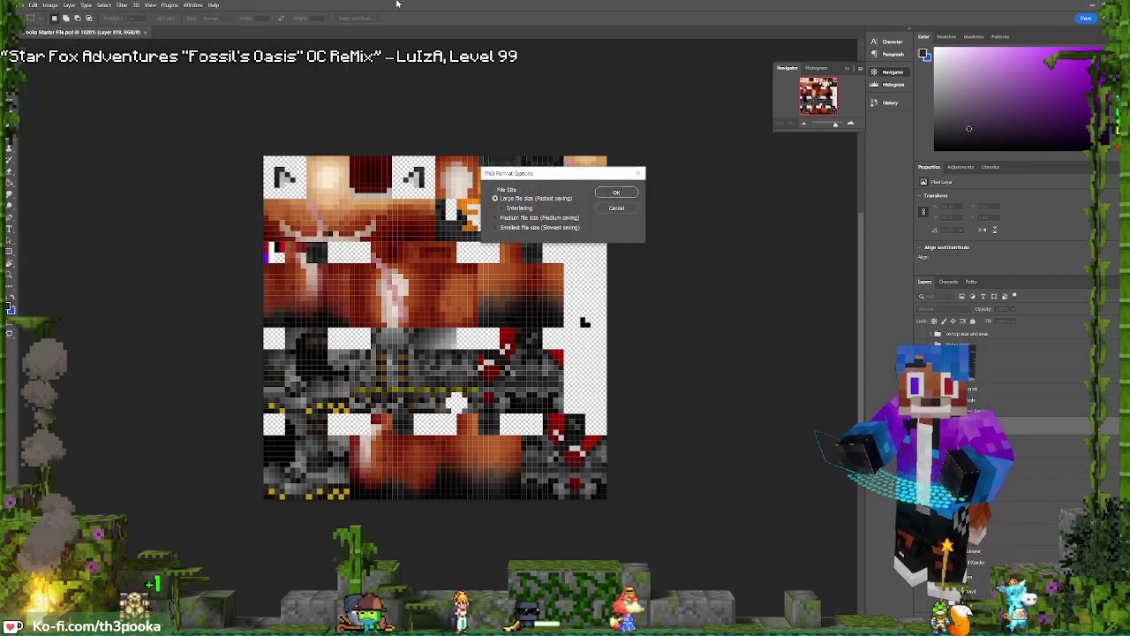
click(627, 192)
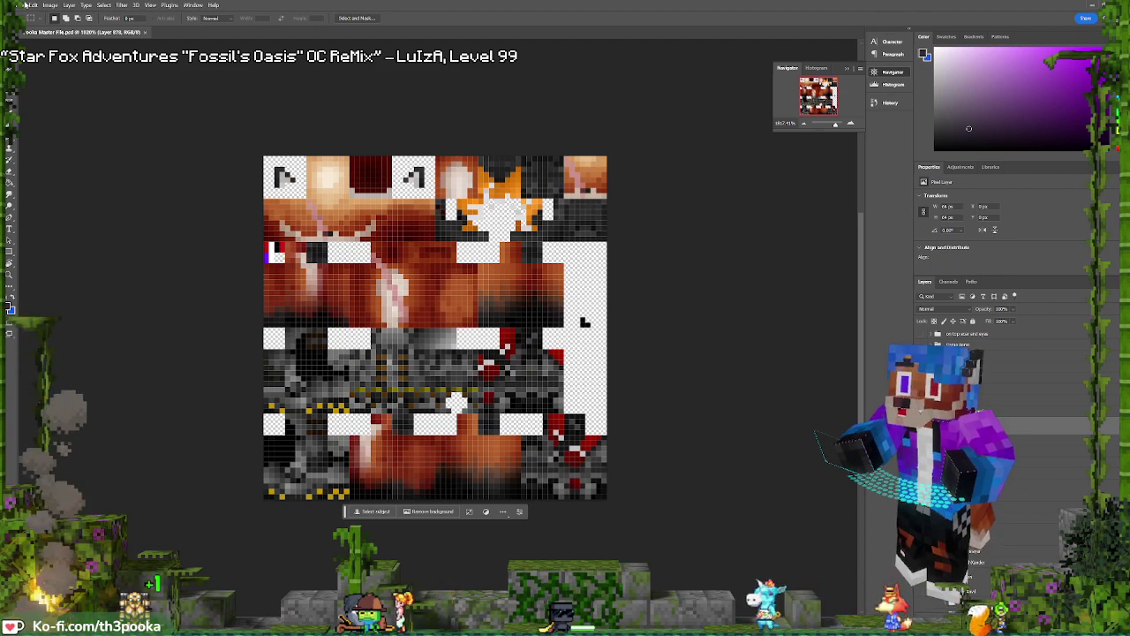
Switch to Unity, expand the Everything Pooka model and open the Chest object's material settings
click(1093, 4)
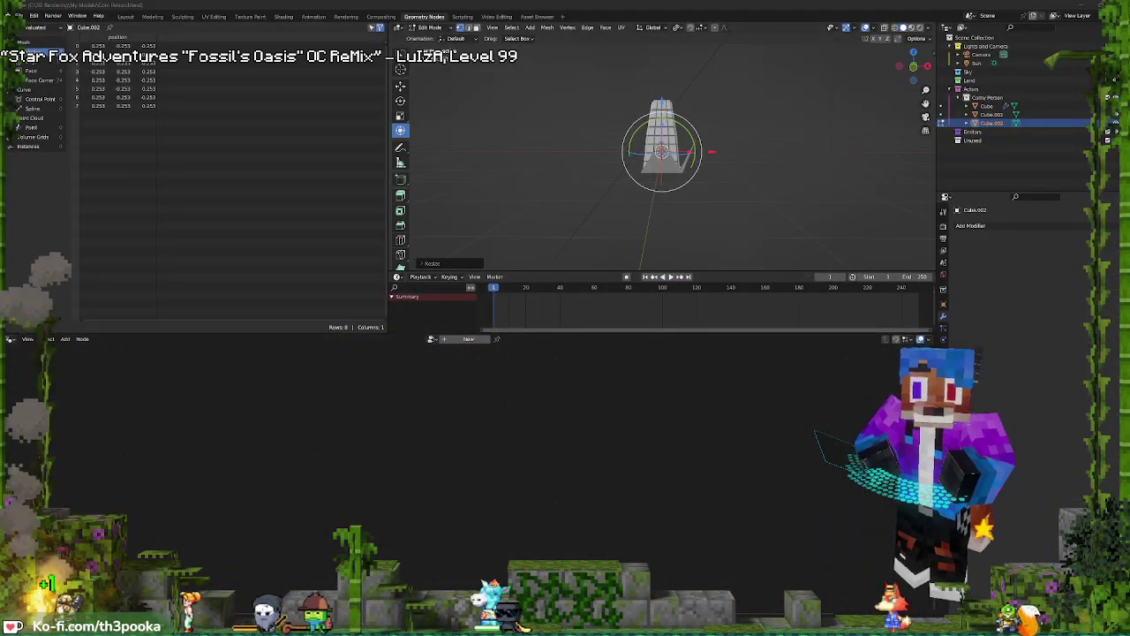
key(alt+Tab)
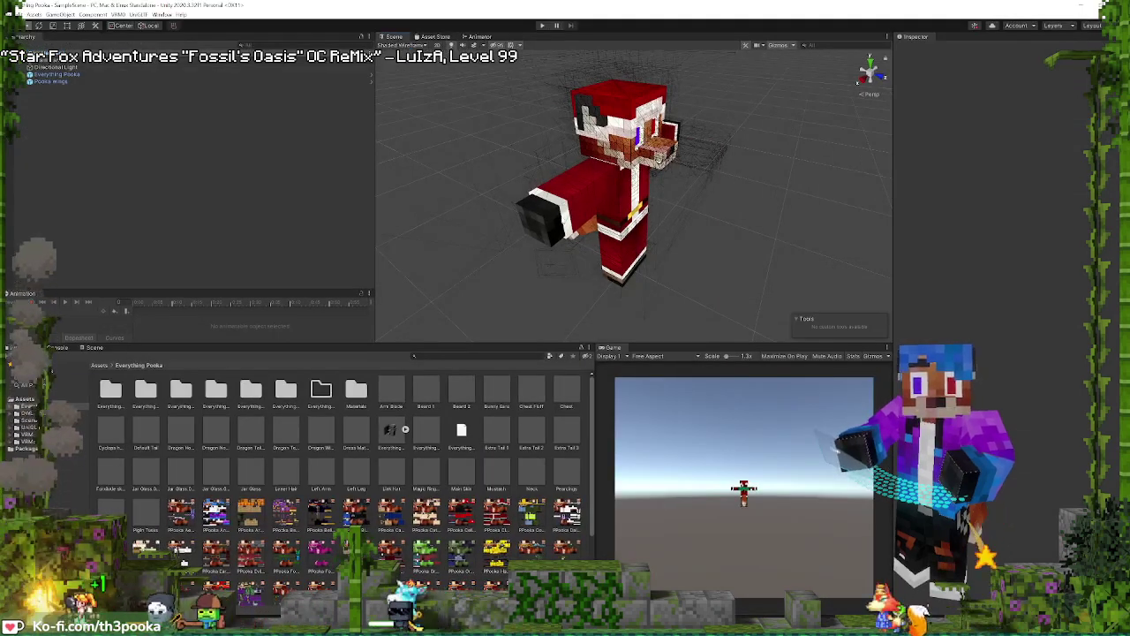
click(29, 81)
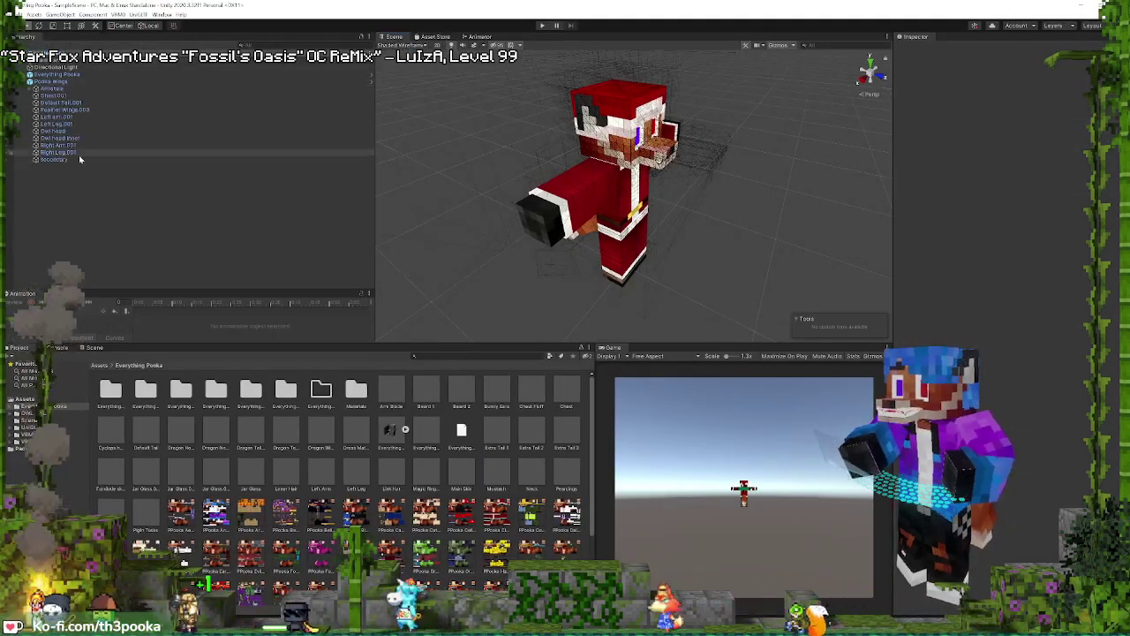
click(29, 81)
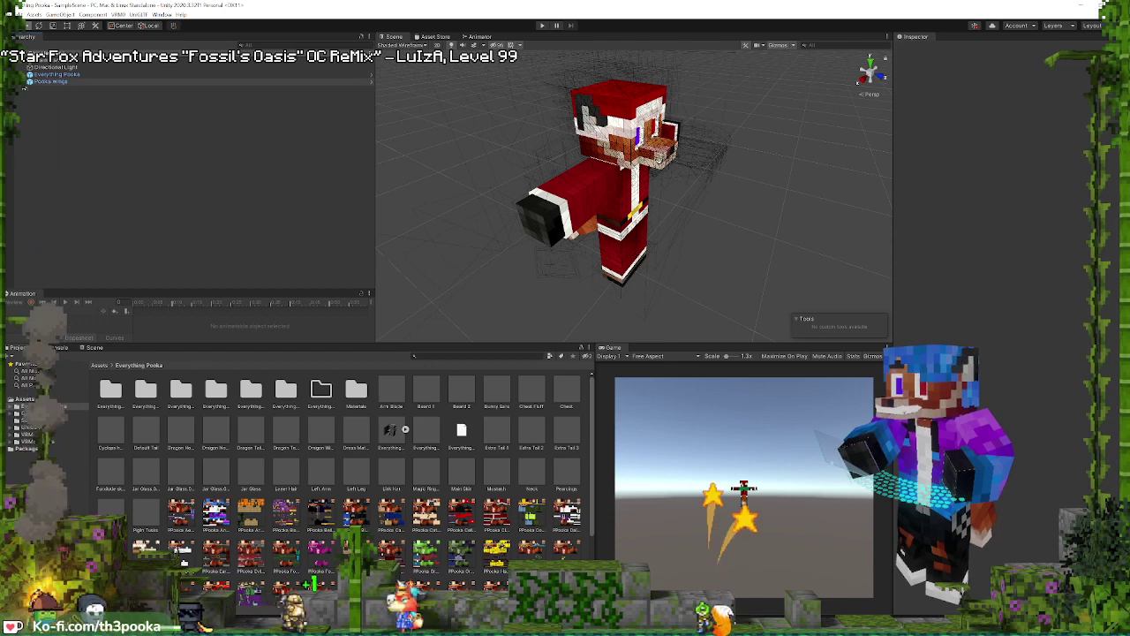
click(29, 74)
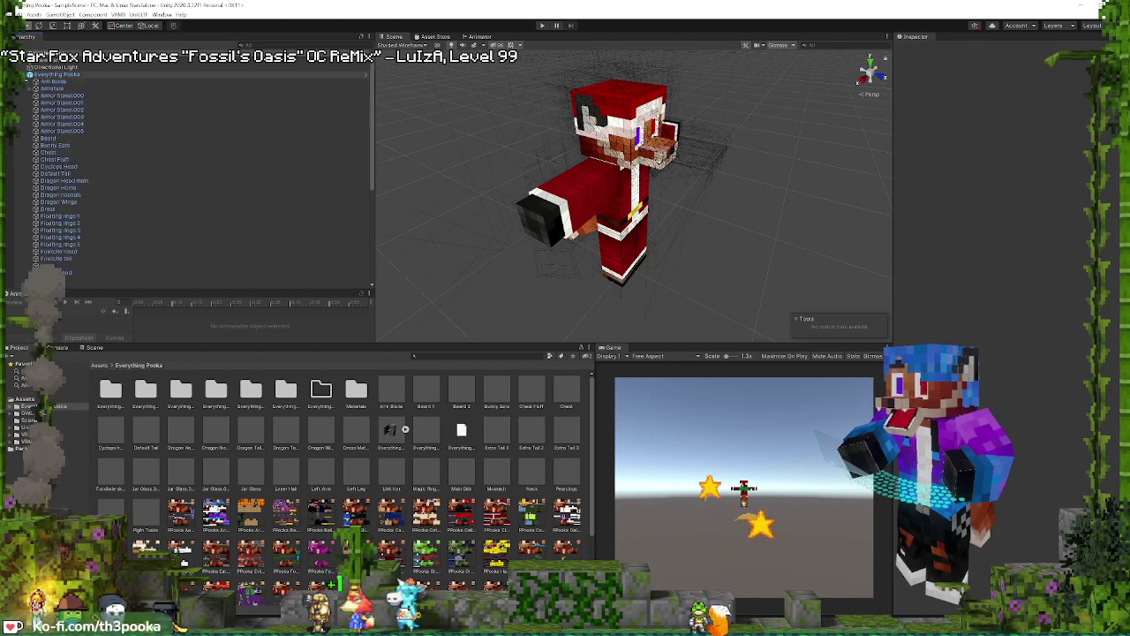
click(51, 153)
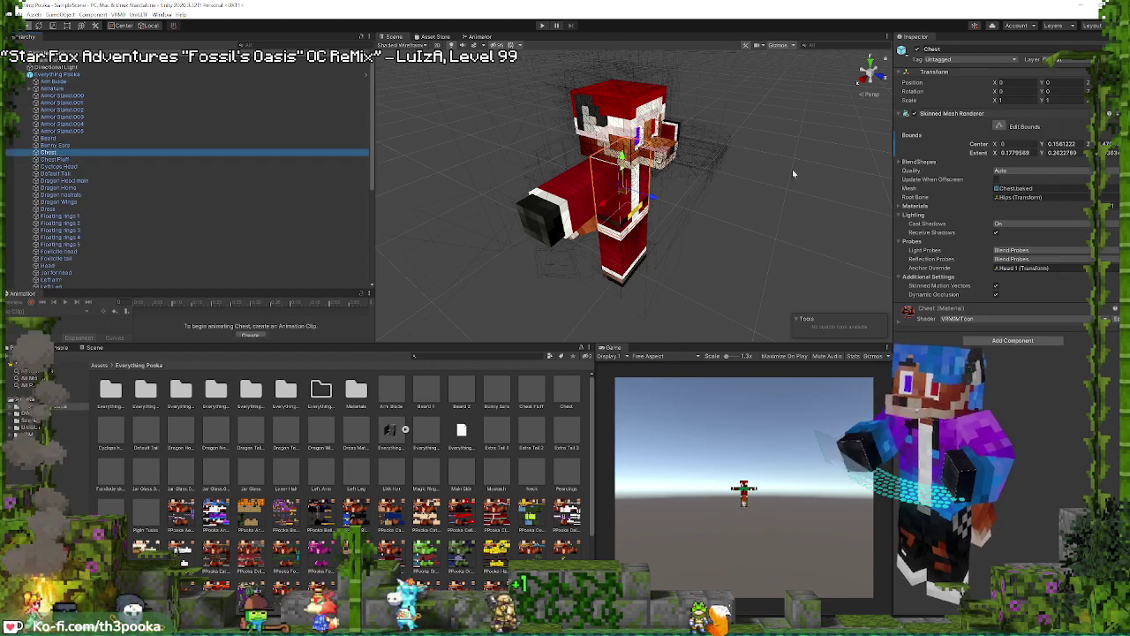
click(897, 323)
click(898, 314)
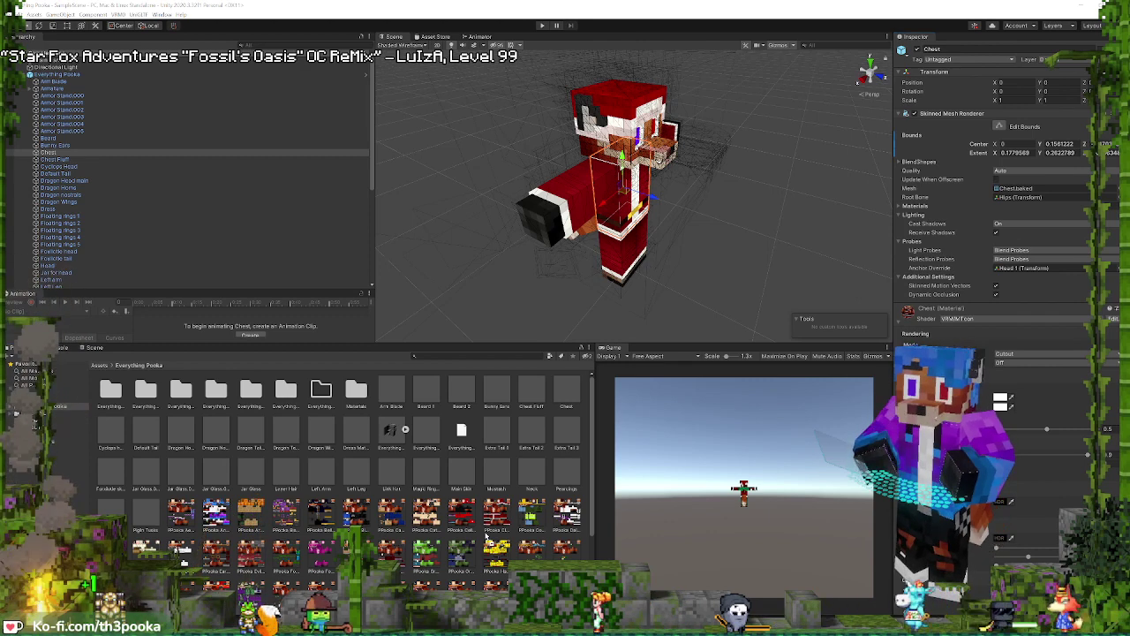
Set the P Pooka Leiger Gaming texture to alpha is transparency, Point (no filter) filtering and RGBA 32 bit format
scroll(507, 535, down, 2)
click(355, 517)
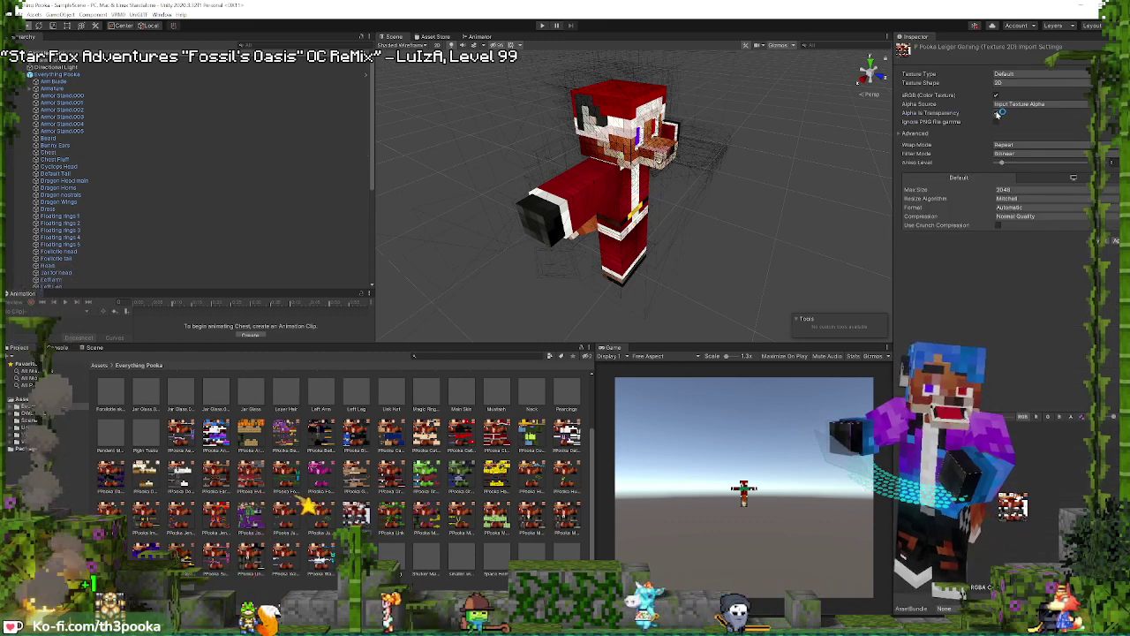
click(997, 113)
click(1025, 153)
click(1015, 164)
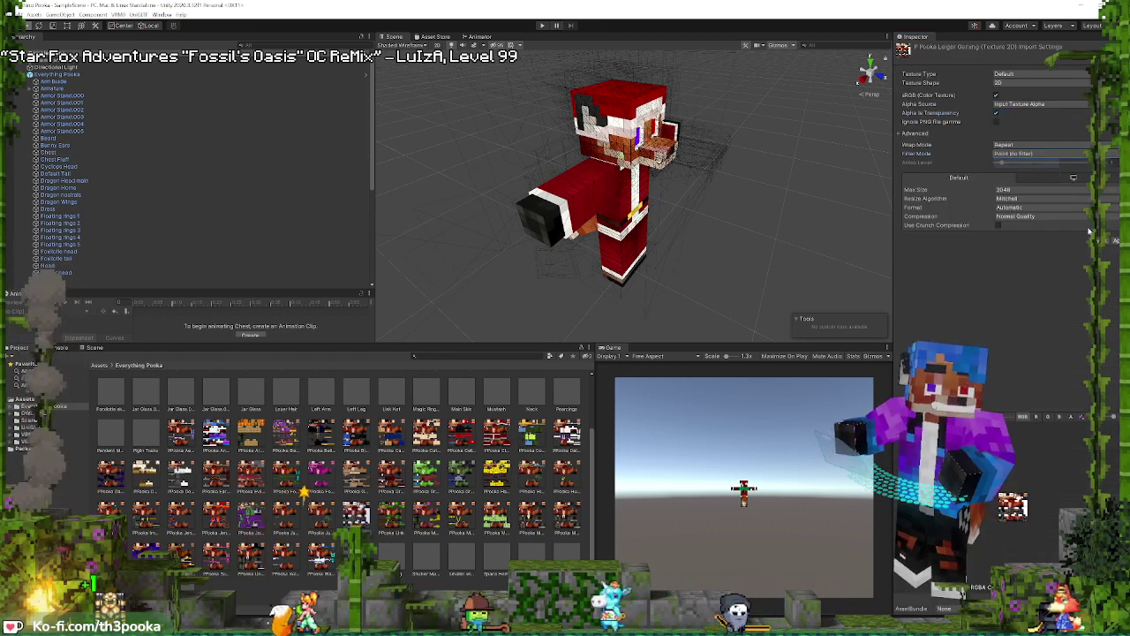
click(1034, 208)
click(1036, 226)
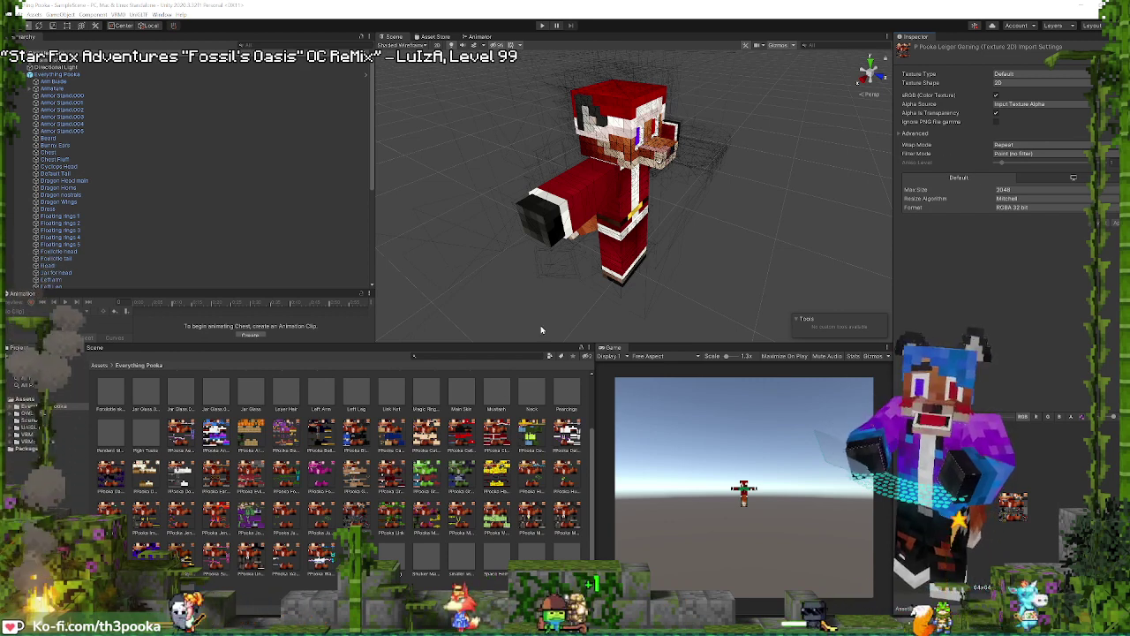
Apply the P Pooka Leiger Gaming texture to the materials of the Chest and Head objects
click(49, 152)
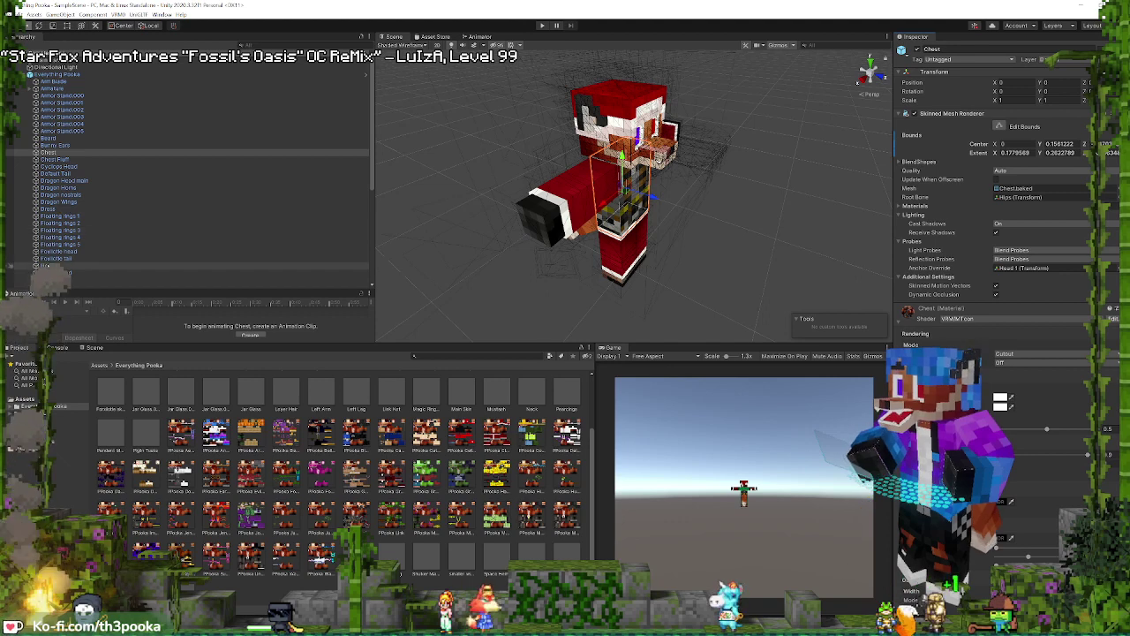
click(47, 266)
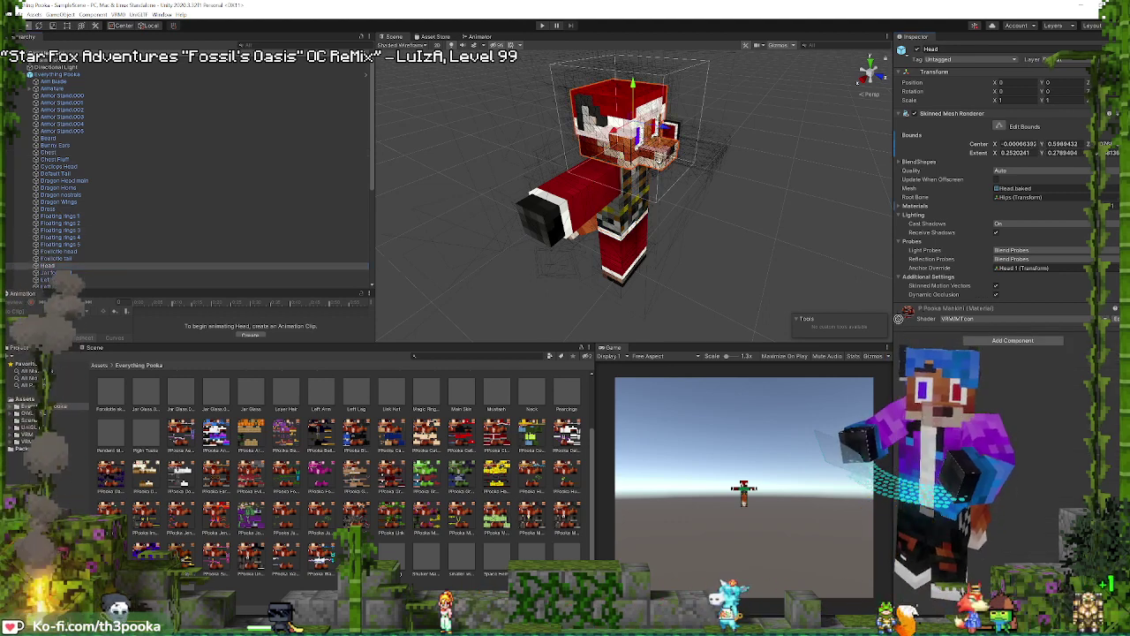
key(ctrl+z)
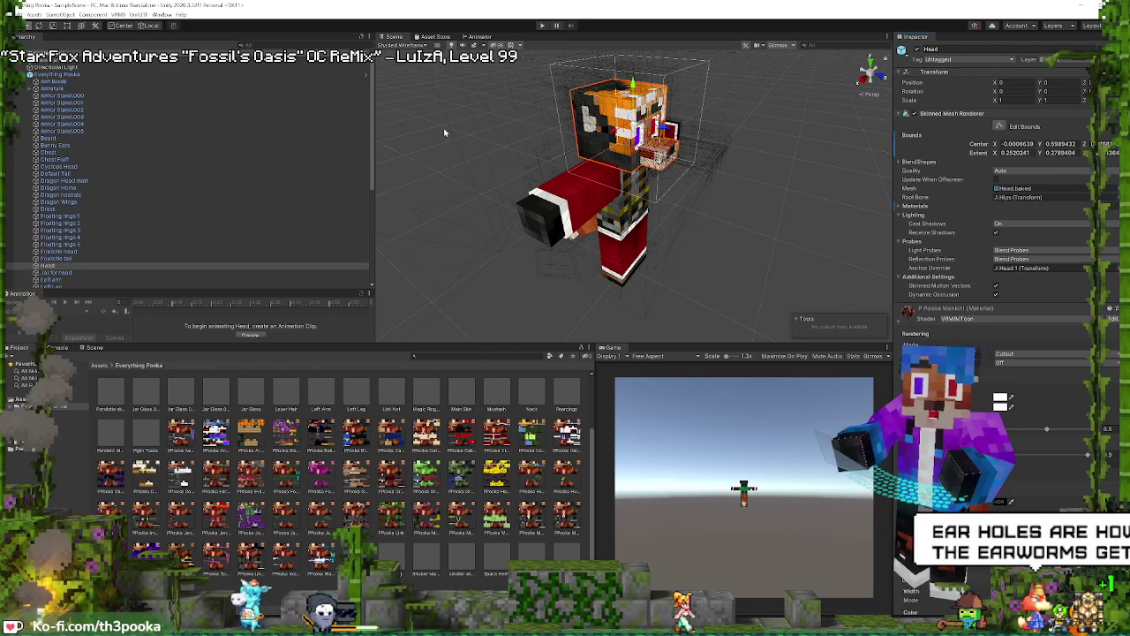
Apply the P Pooka Leiger Gaming texture to the materials of the Left arm and Left Leg objects
click(58, 273)
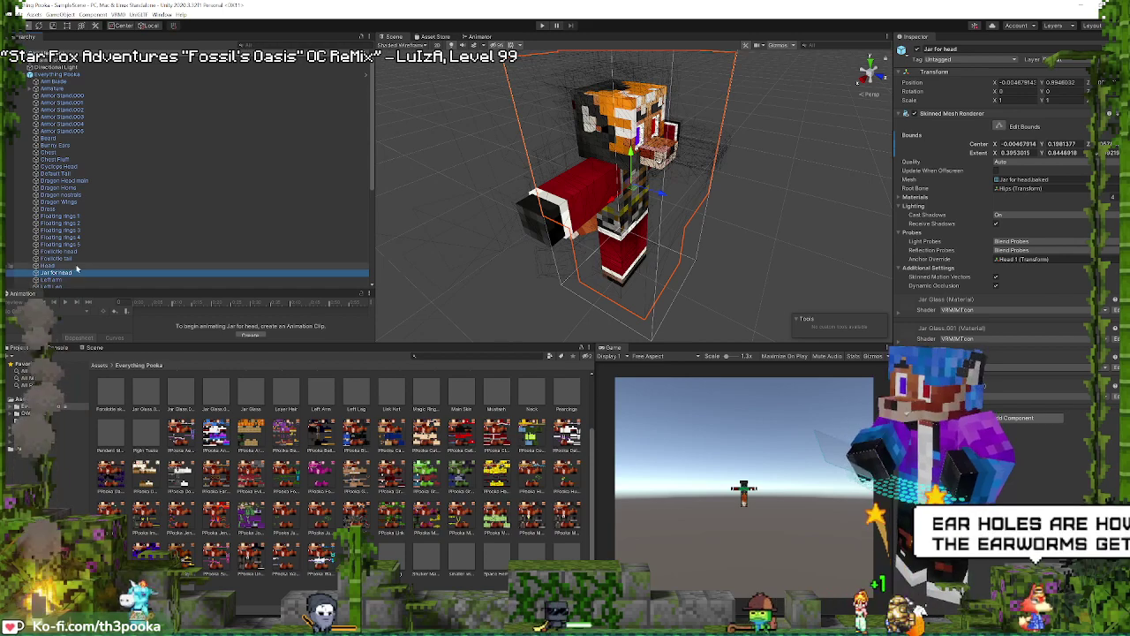
scroll(58, 116, down, 8)
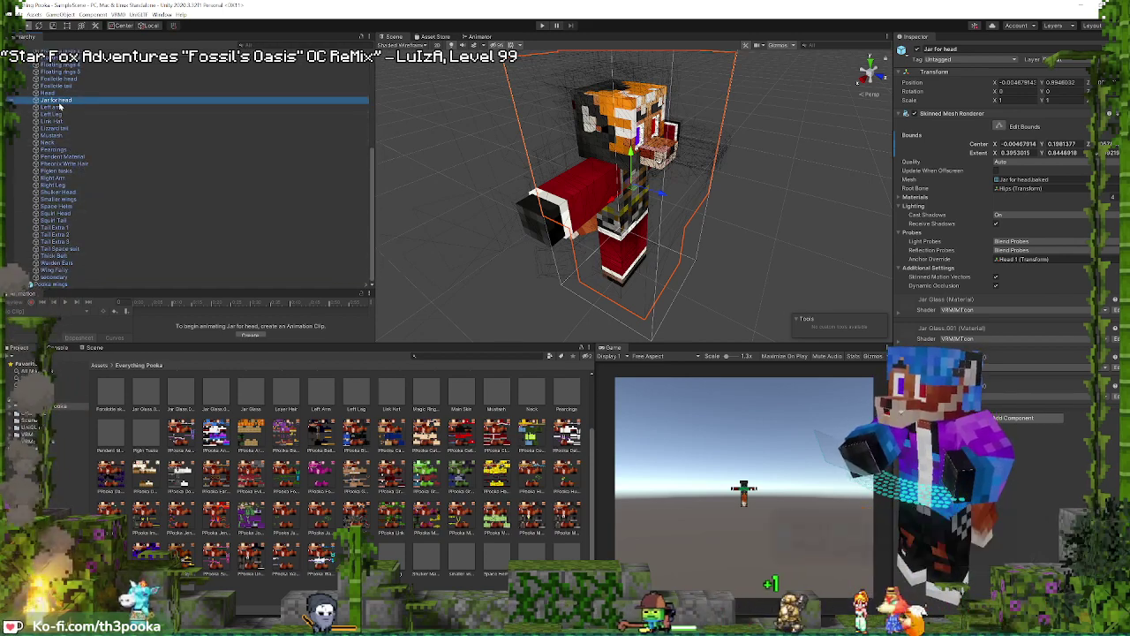
click(51, 108)
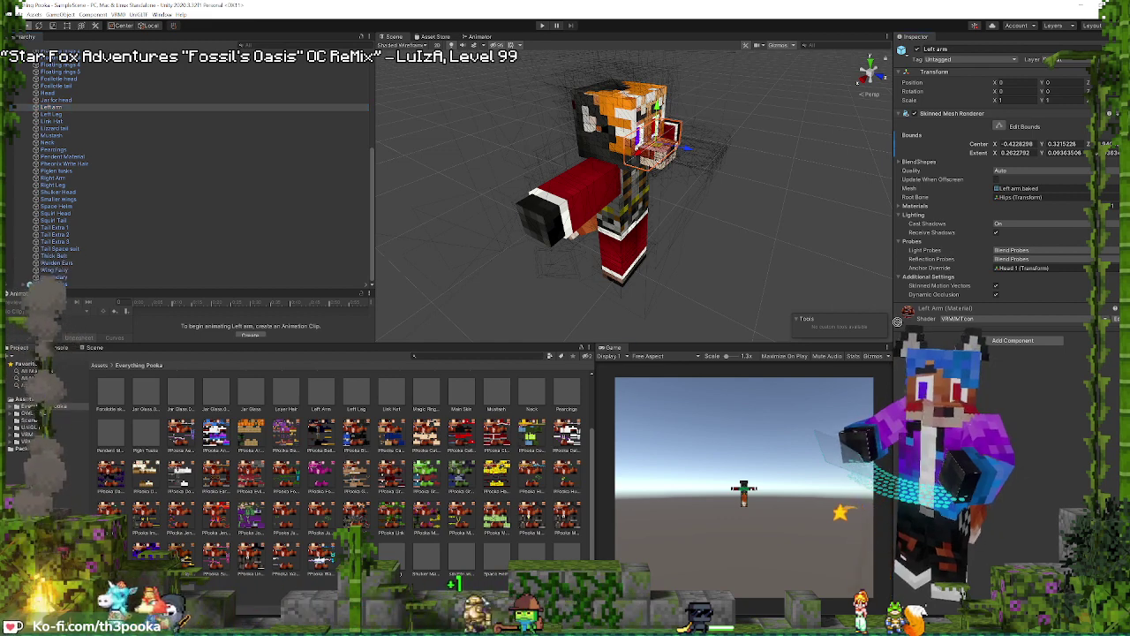
drag(897, 322, 899, 321)
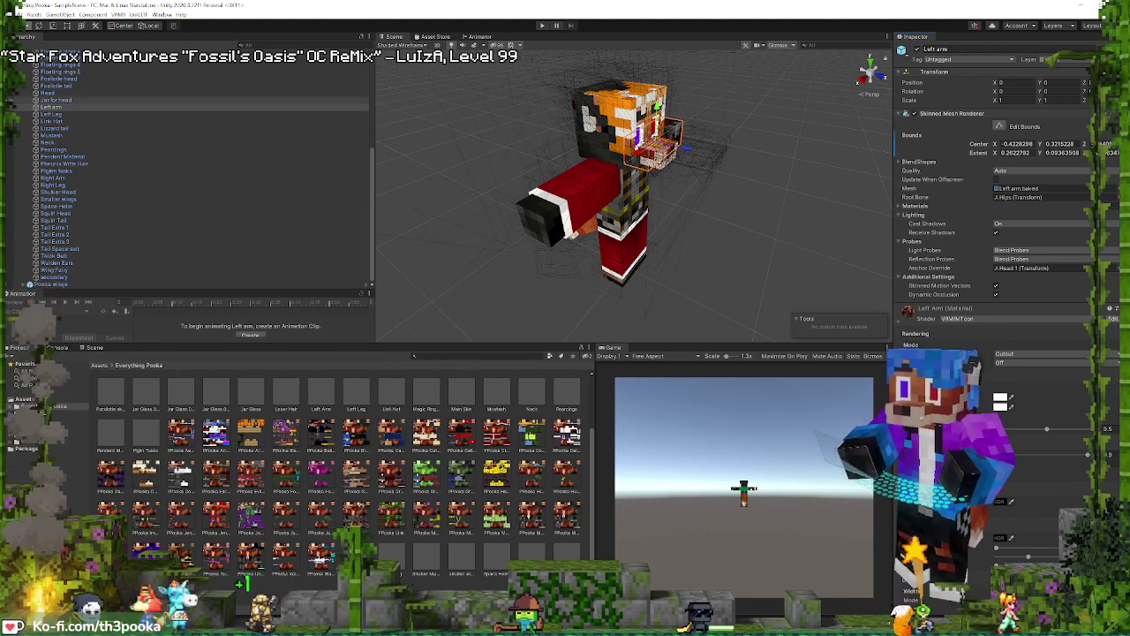
click(70, 114)
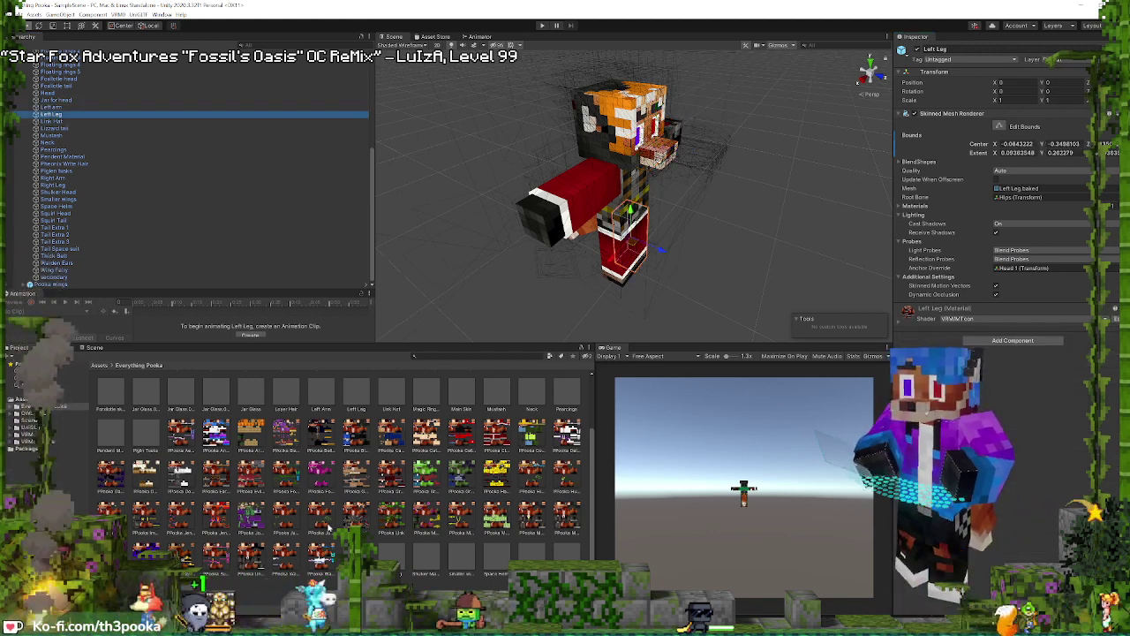
click(900, 318)
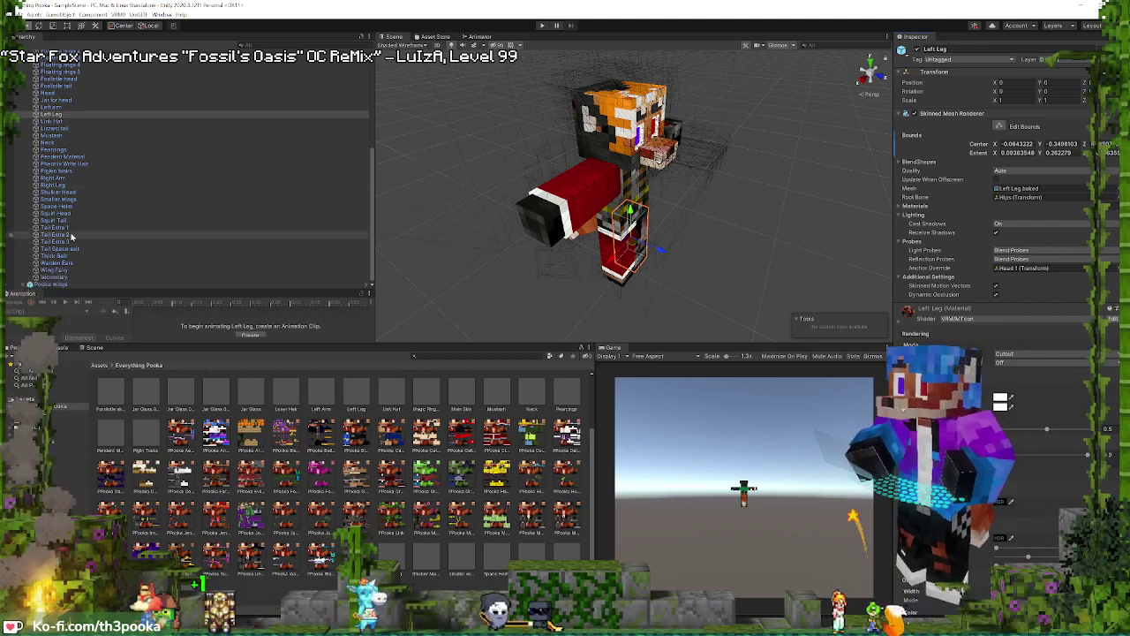
Apply the P Pooka Leiger Gaming texture to the materials of the Right Arm and Right Leg objects
click(57, 180)
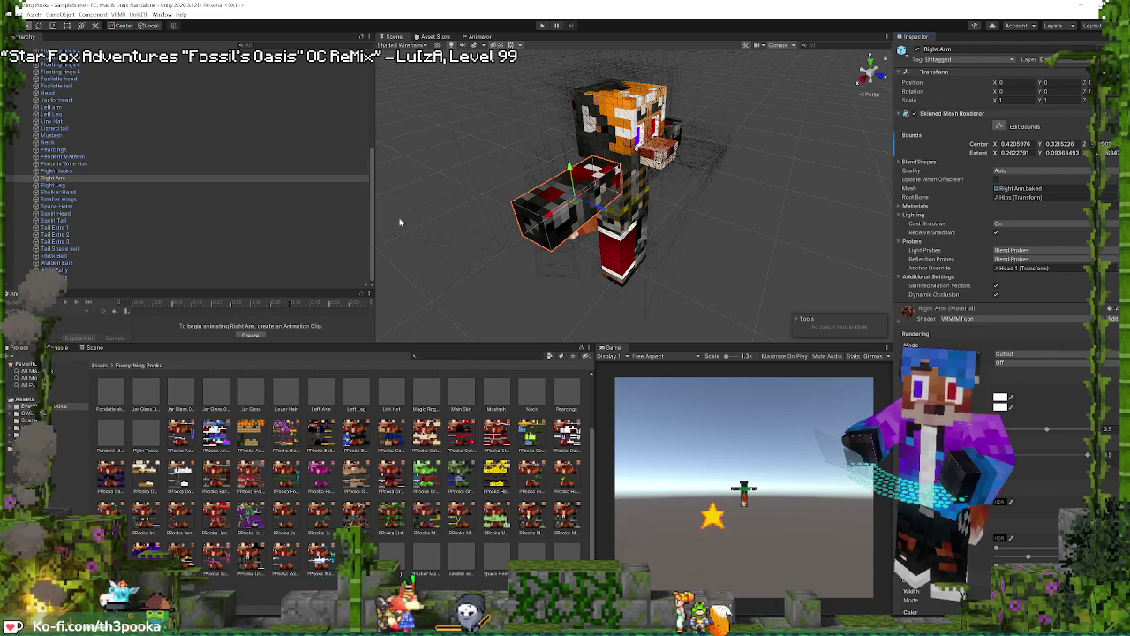
click(106, 185)
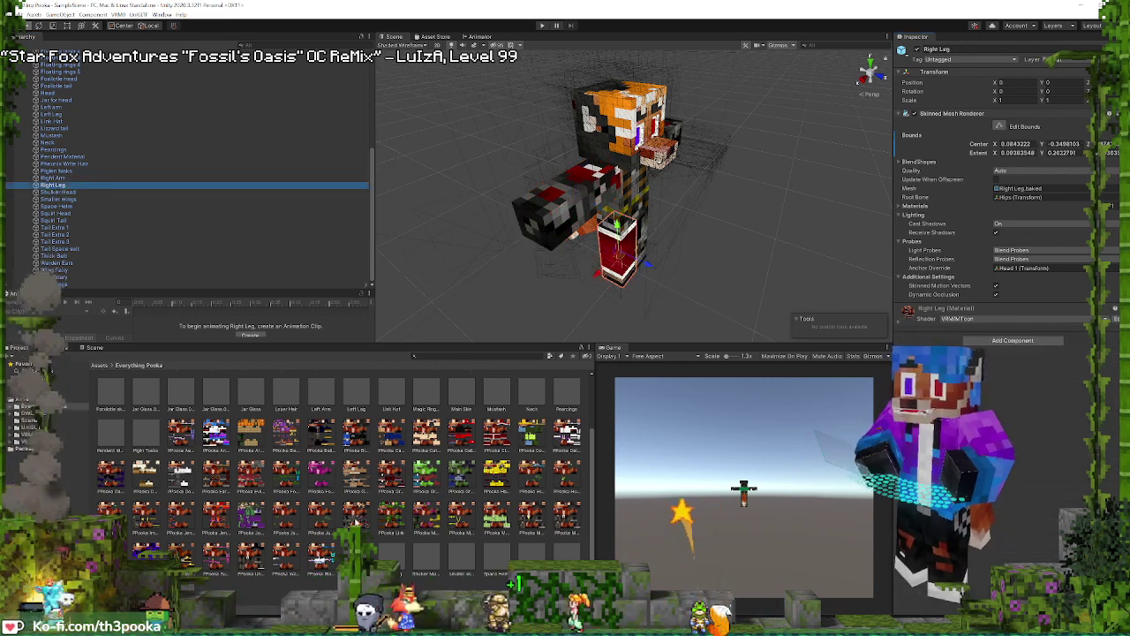
click(898, 322)
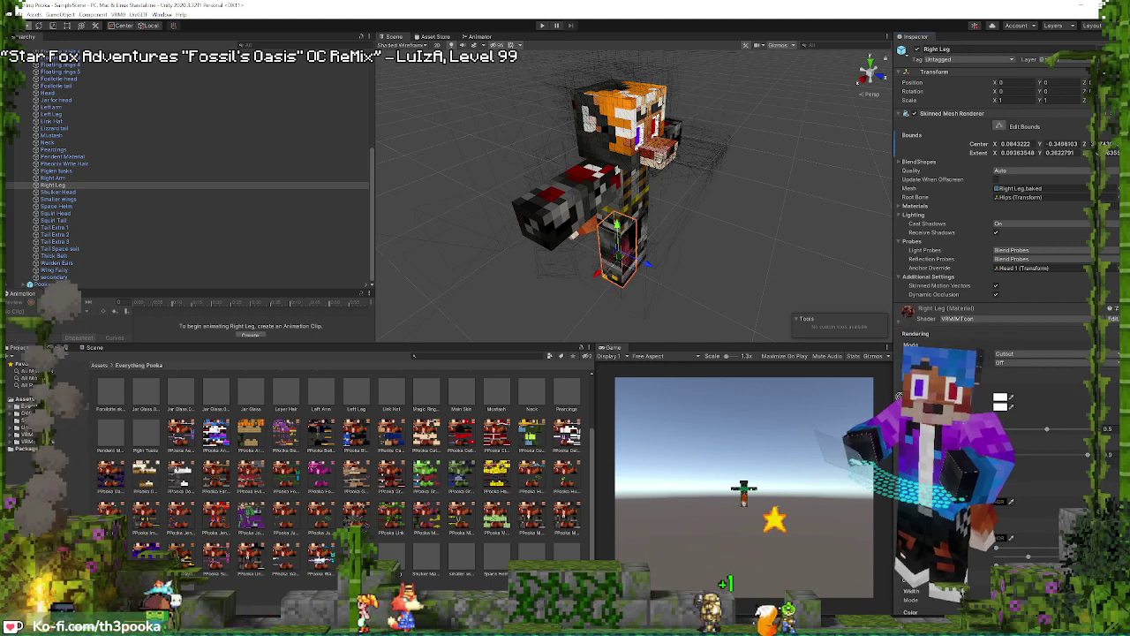
scroll(739, 170, down, 1)
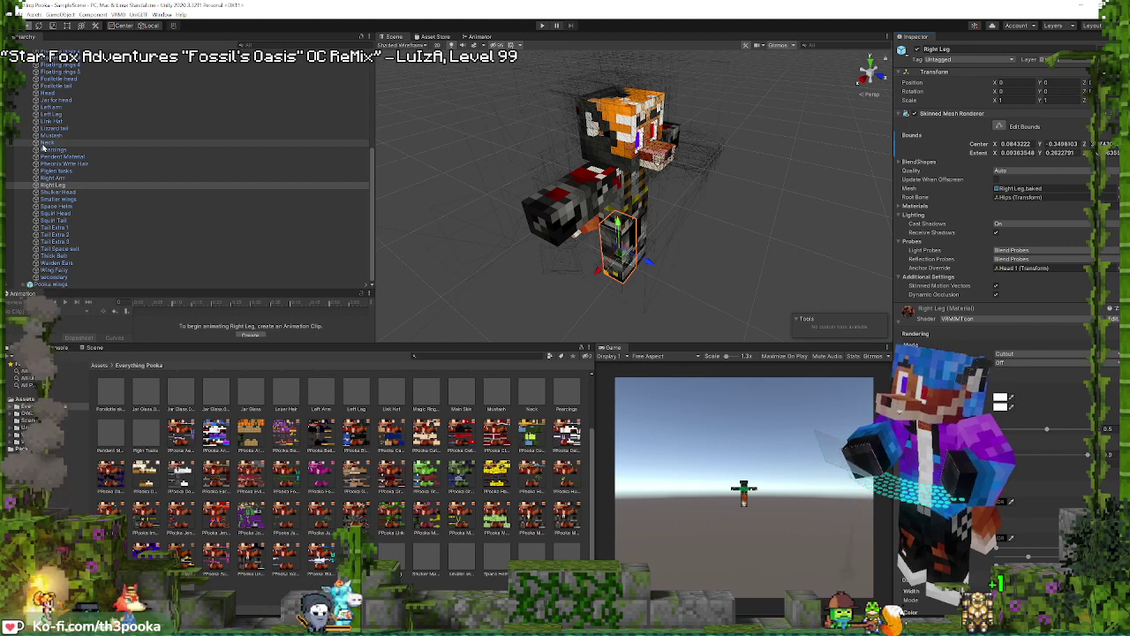
Select the Default Tail object and inspect its material settings
scroll(48, 146, up, 6)
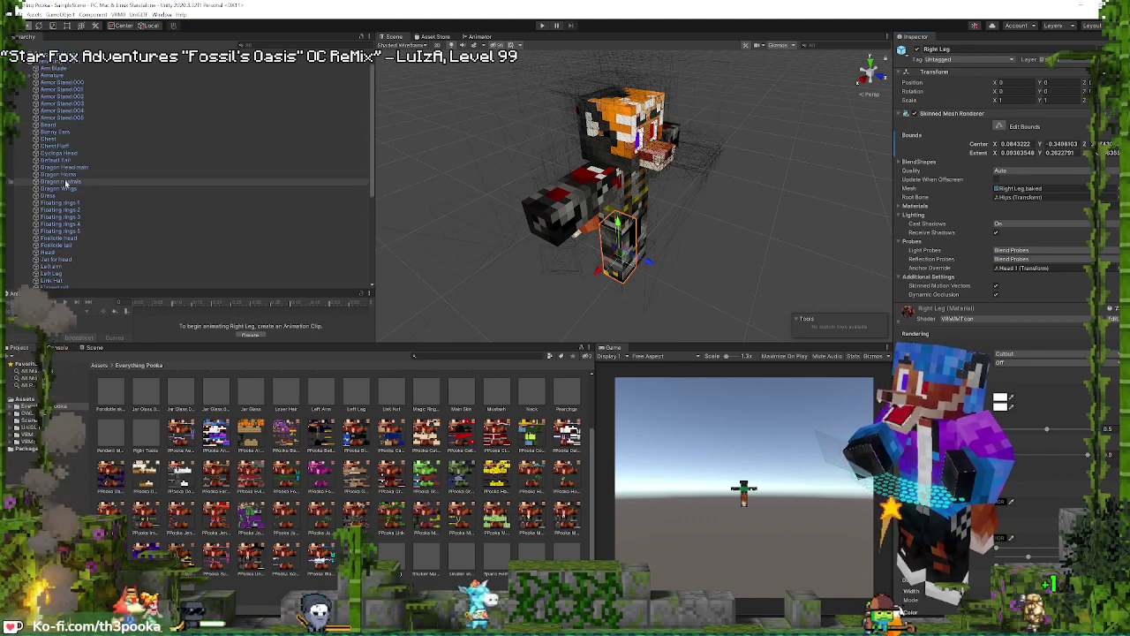
click(55, 160)
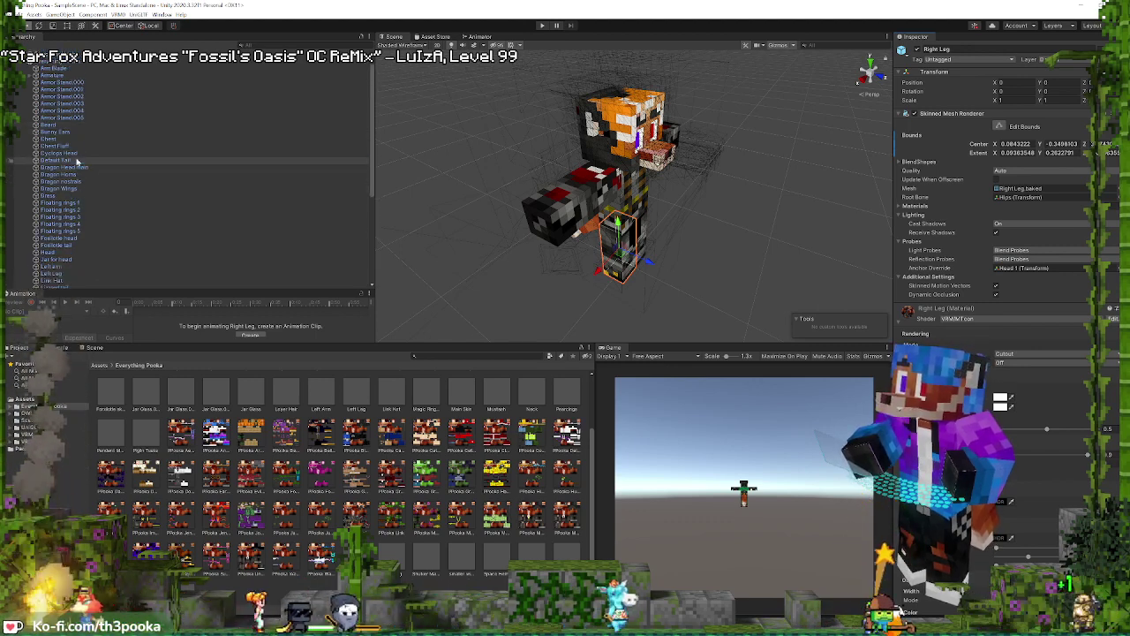
click(900, 320)
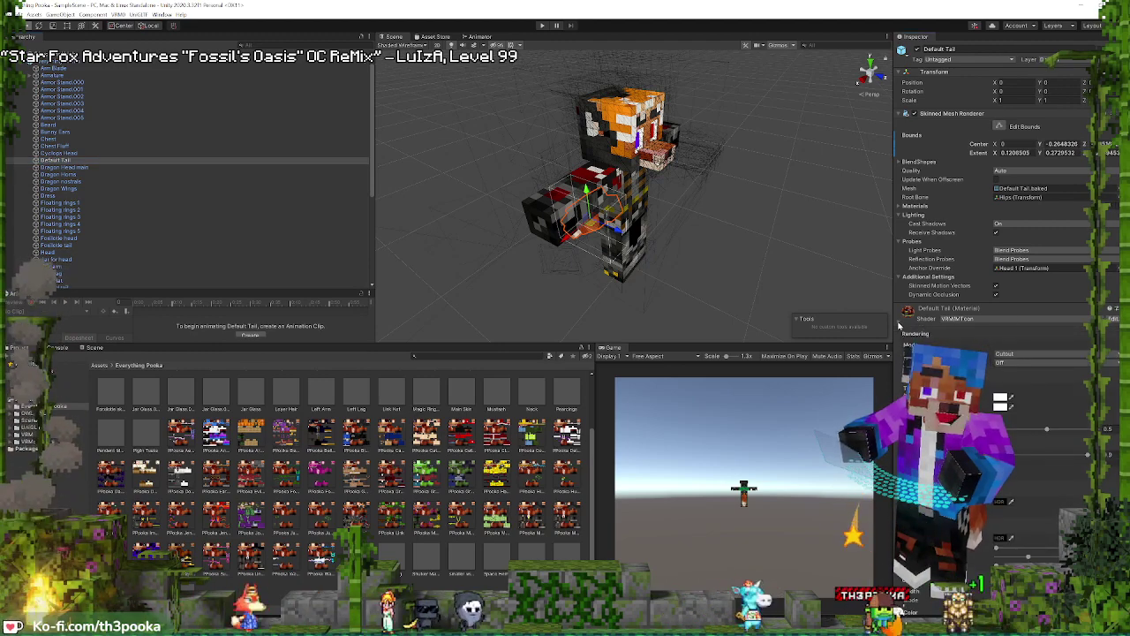
click(899, 323)
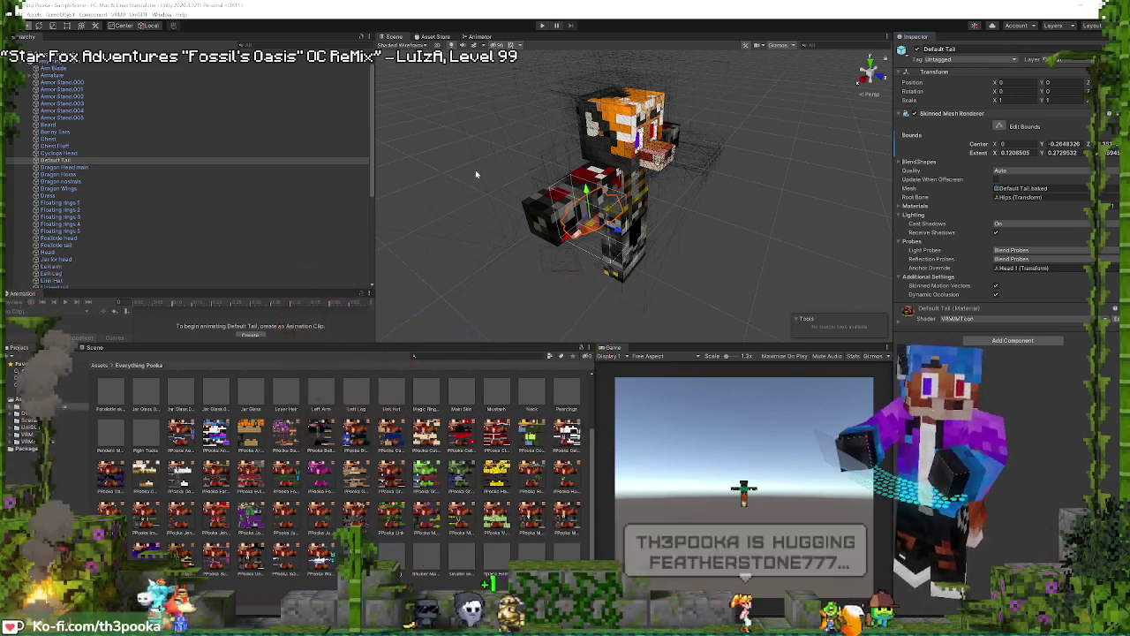
Select the Everything Pooka root object, collapse its hierarchy and start its VRM export with the existing meta information
click(38, 64)
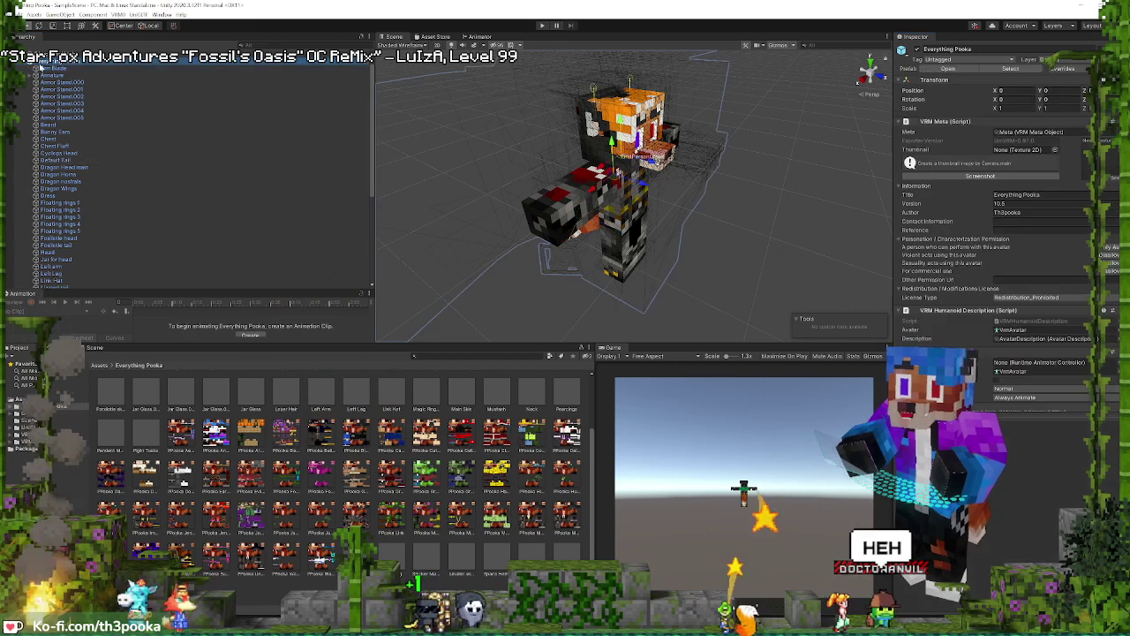
click(25, 65)
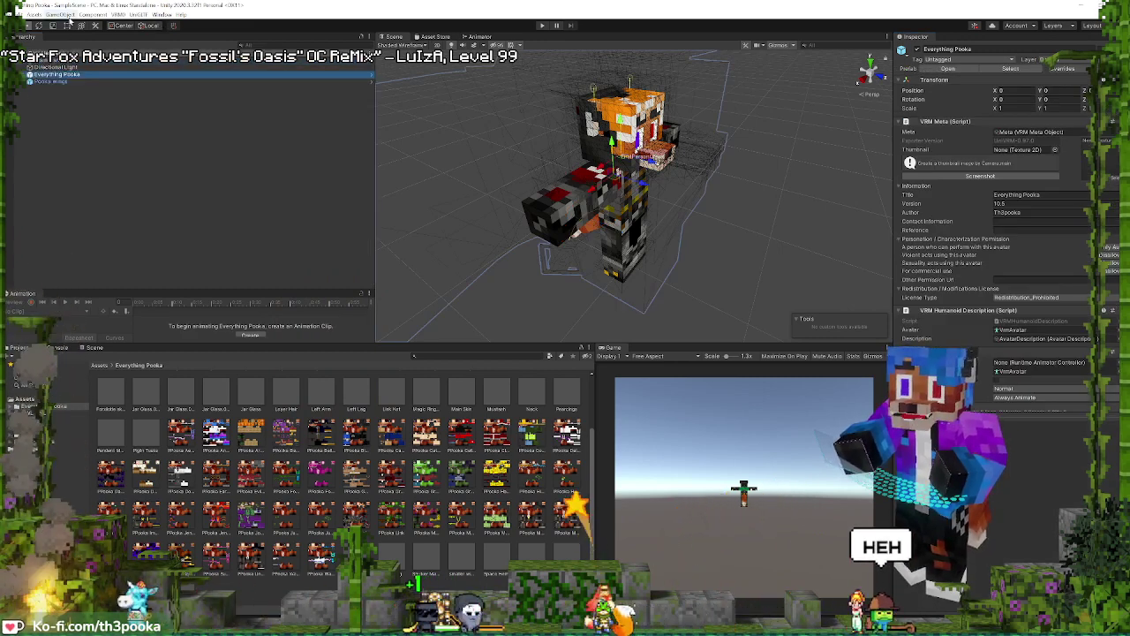
click(118, 15)
click(150, 31)
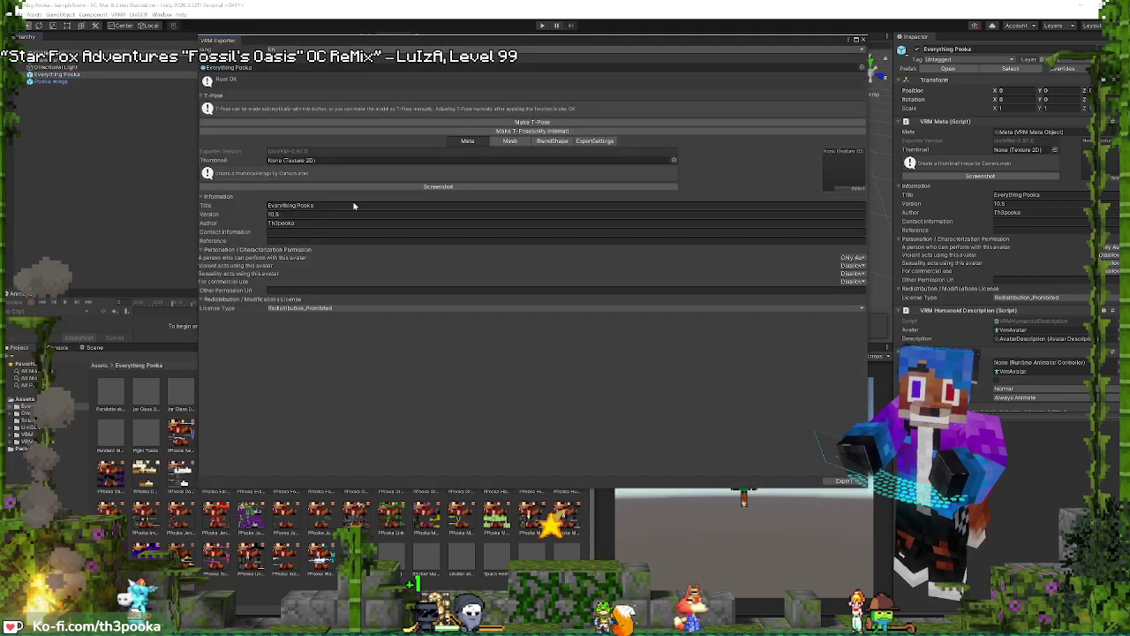
click(844, 480)
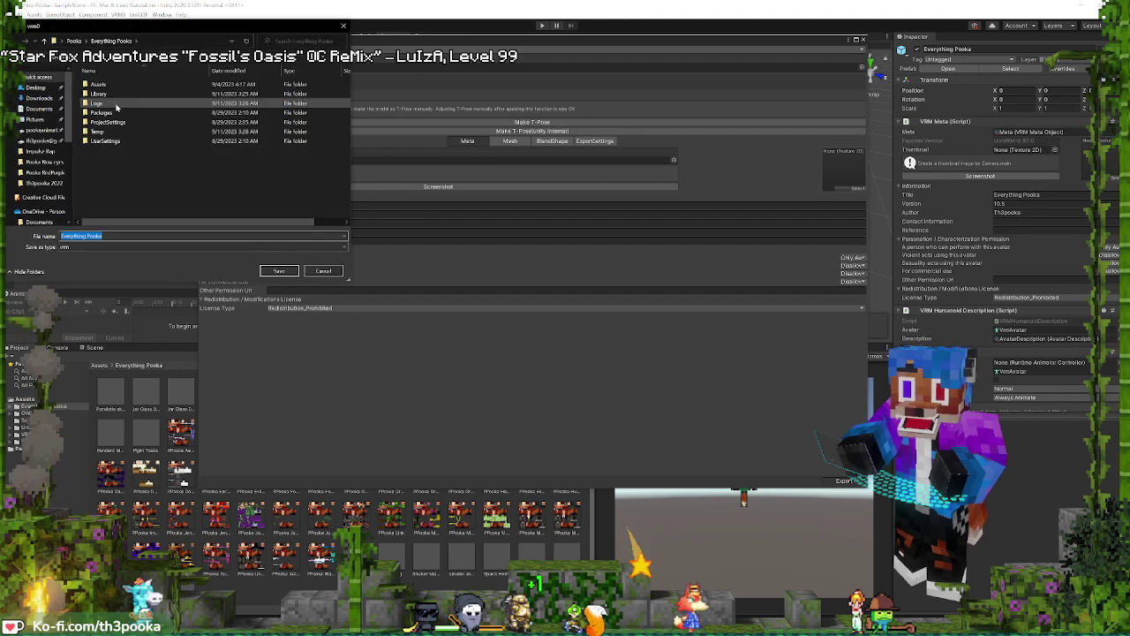
Save the exported avatar as Pooka LeigerGaming in VRM format in the Pooka RedPurple Eyes folder
click(49, 170)
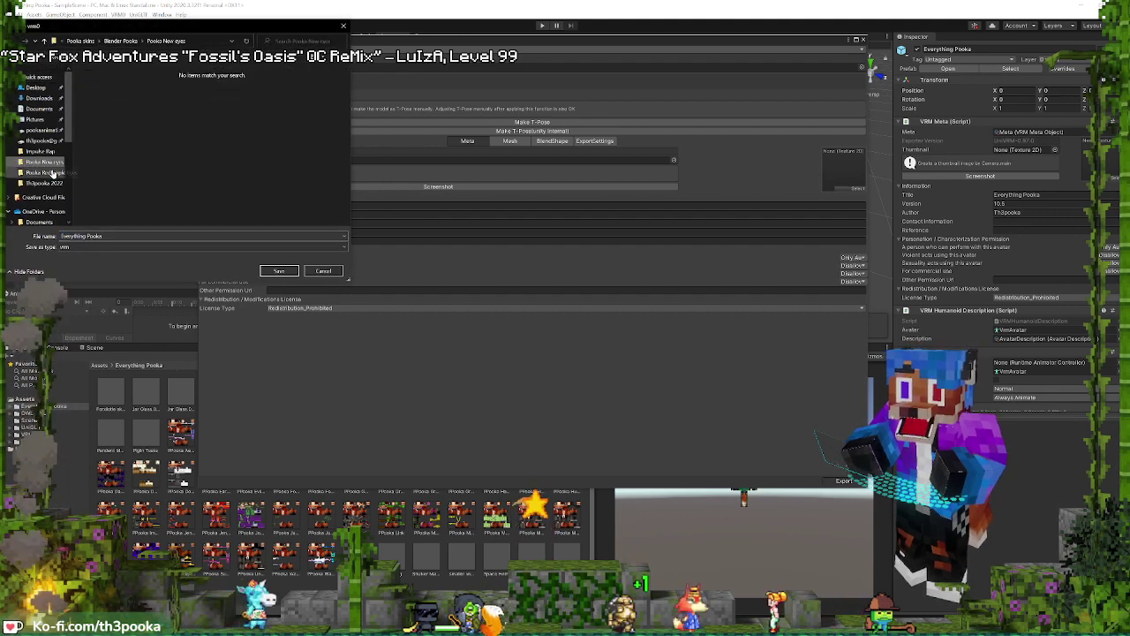
click(113, 236)
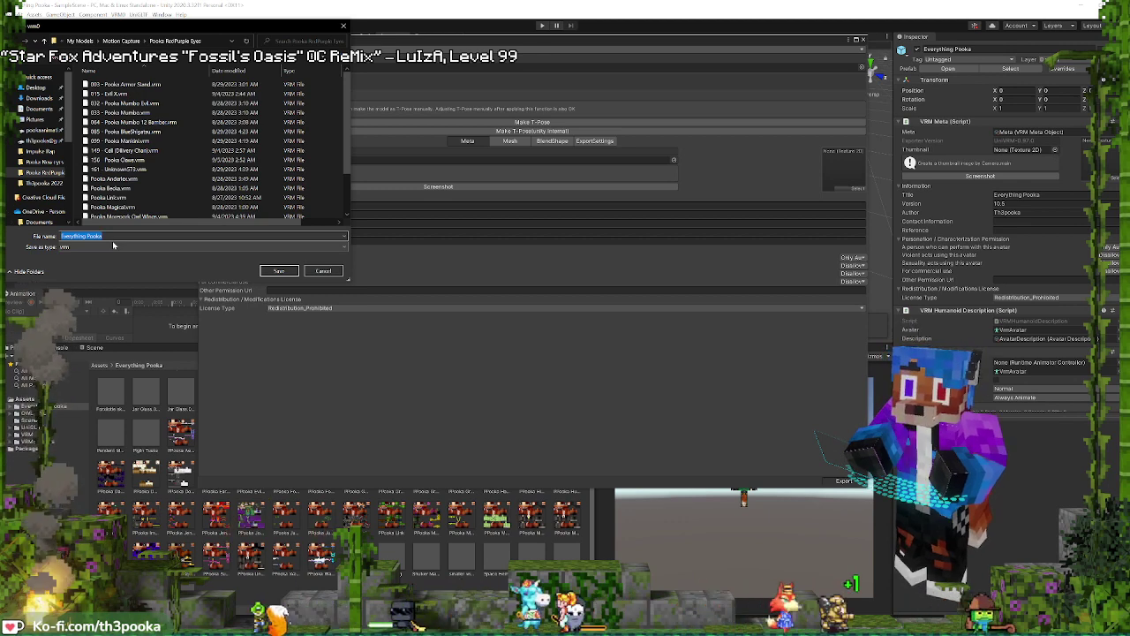
text(Pooka Im)
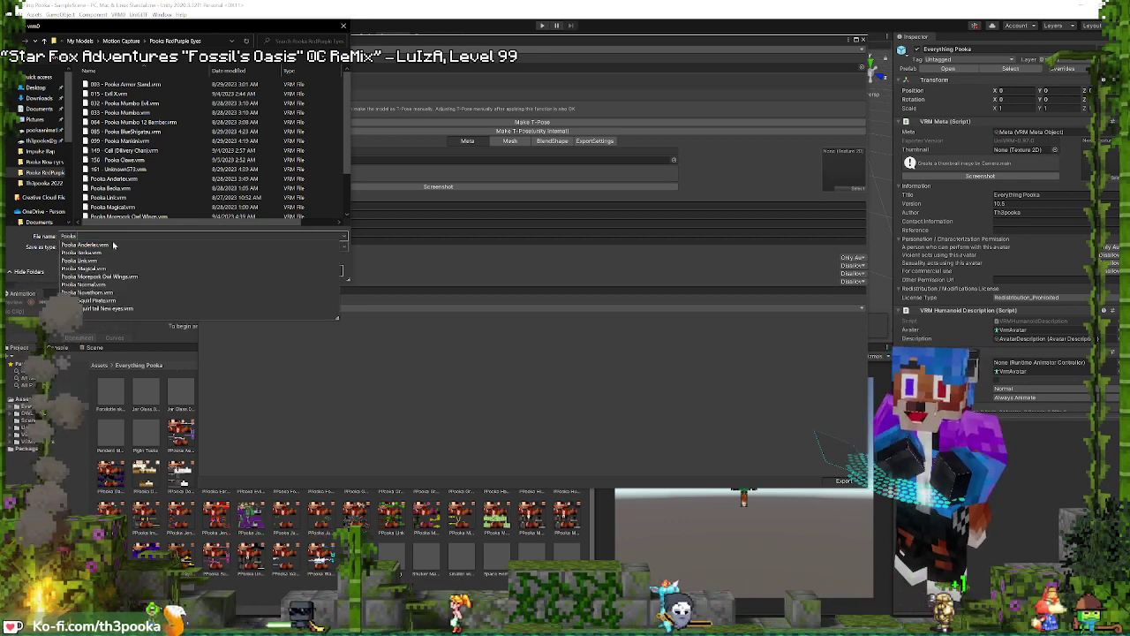
text(dgerGaming)
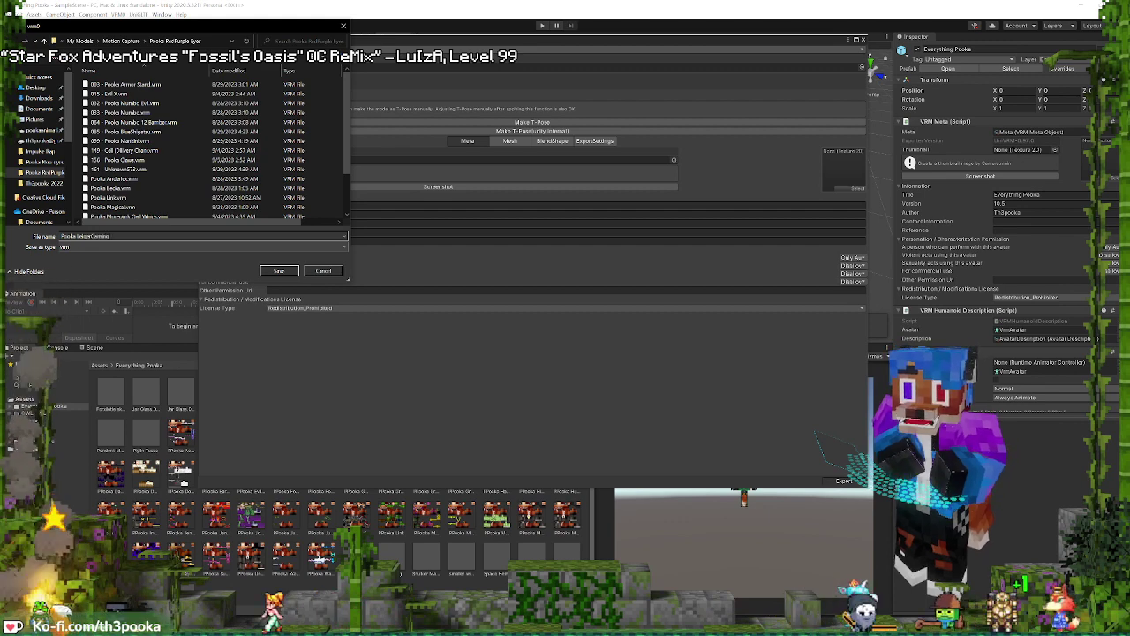
key(Return)
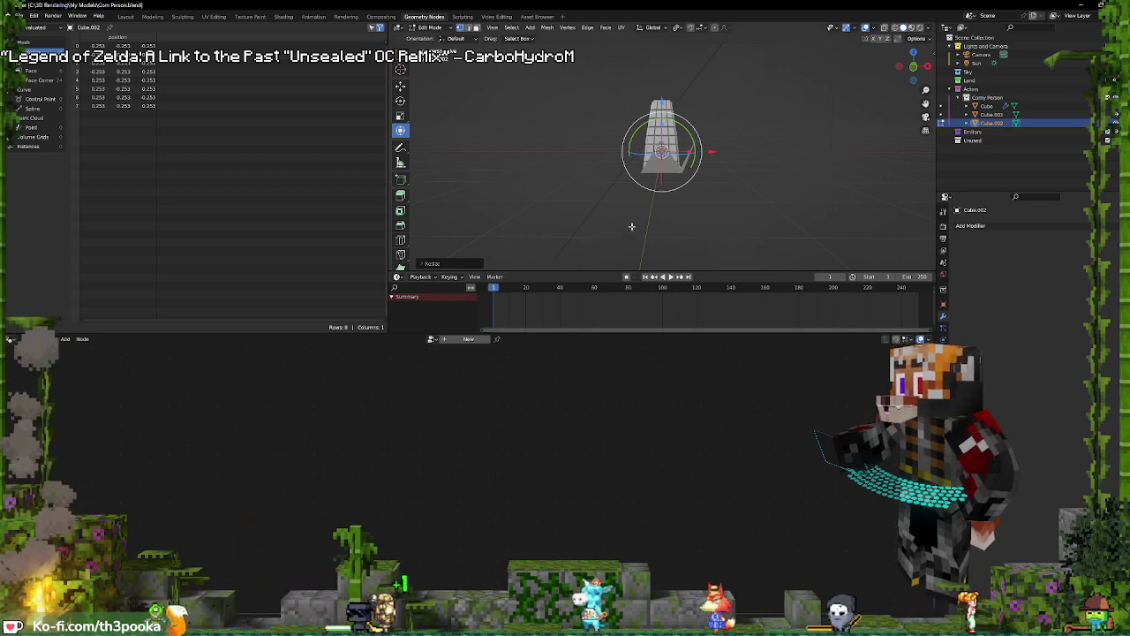
Try to move the small cube freely up beside the corn body and shrink it to about 0.32 scale
middle_drag(738, 169, 732, 136)
key(Tab)
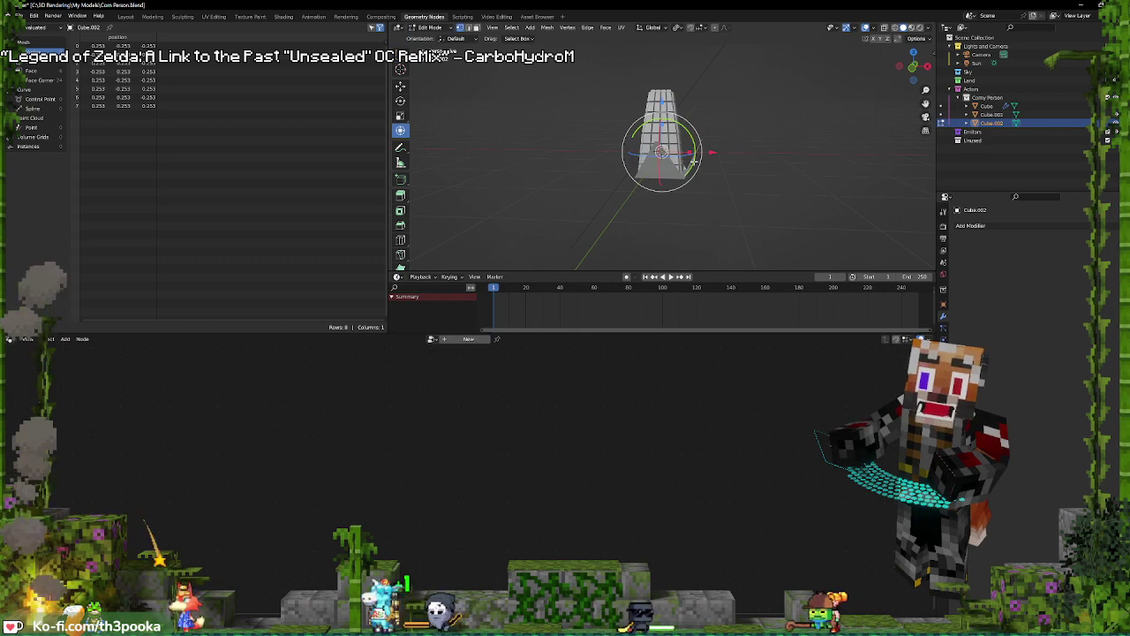
key(g)
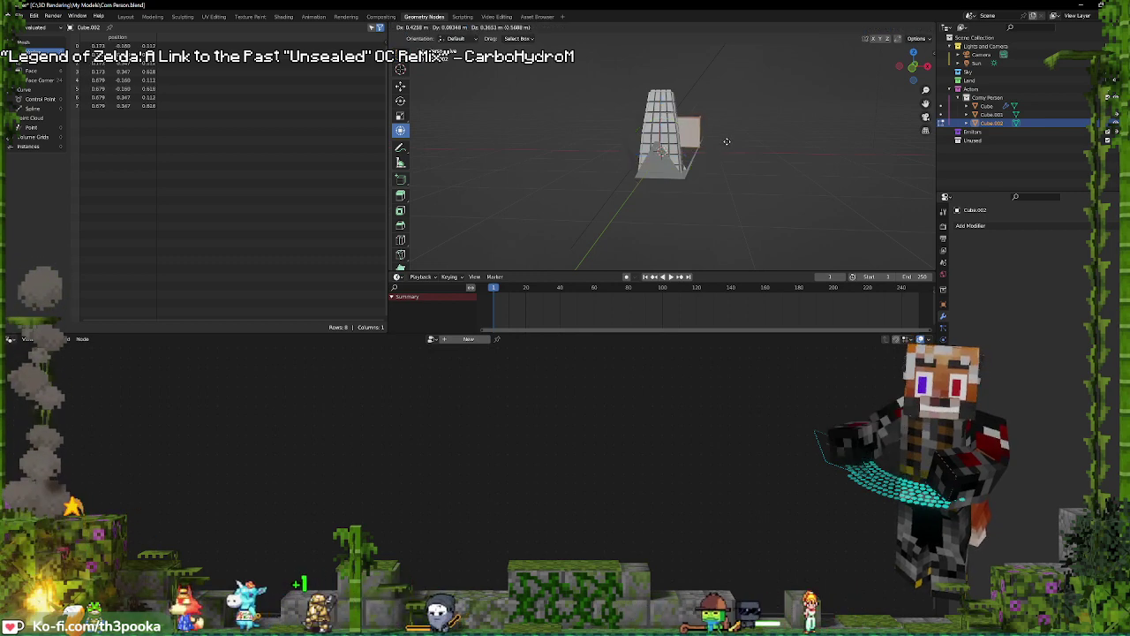
click(727, 141)
key(s)
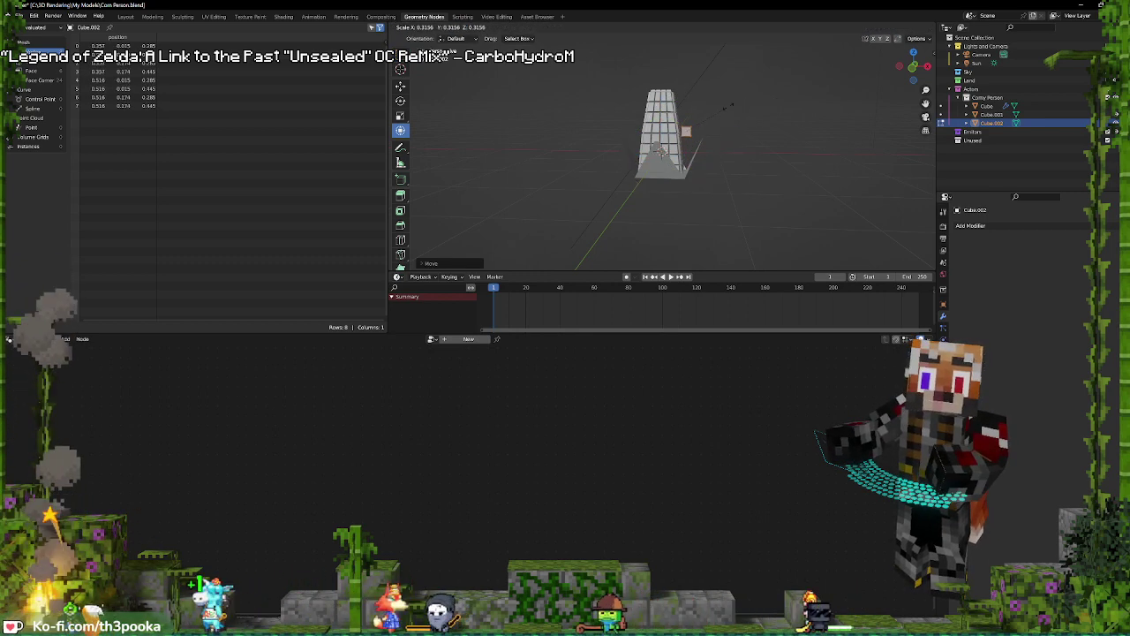
click(738, 104)
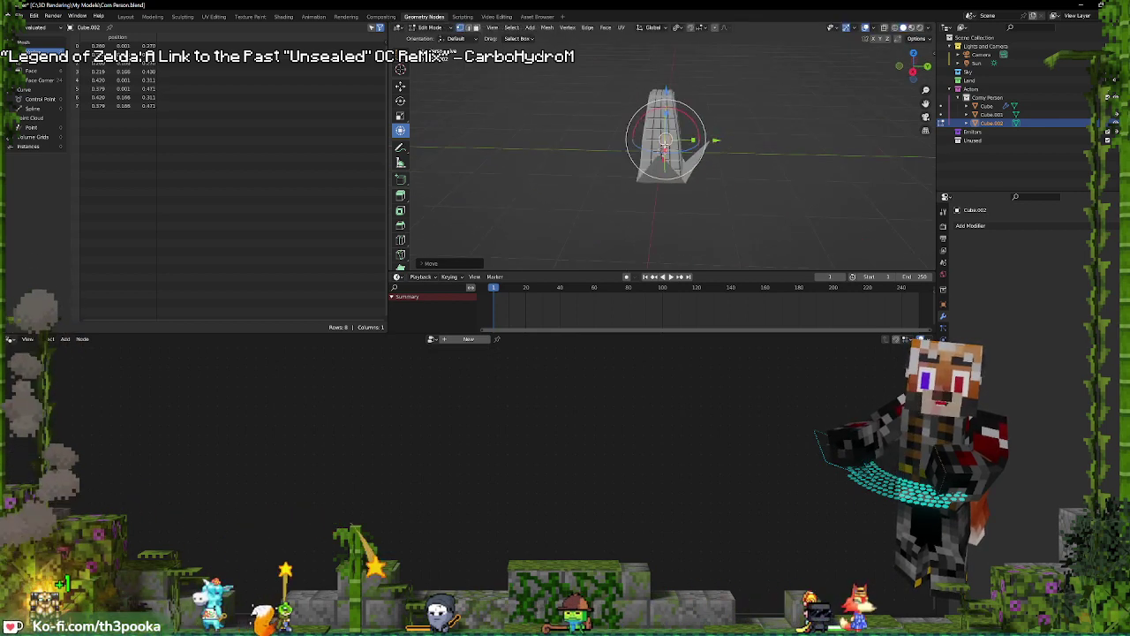
middle_drag(665, 144, 694, 130)
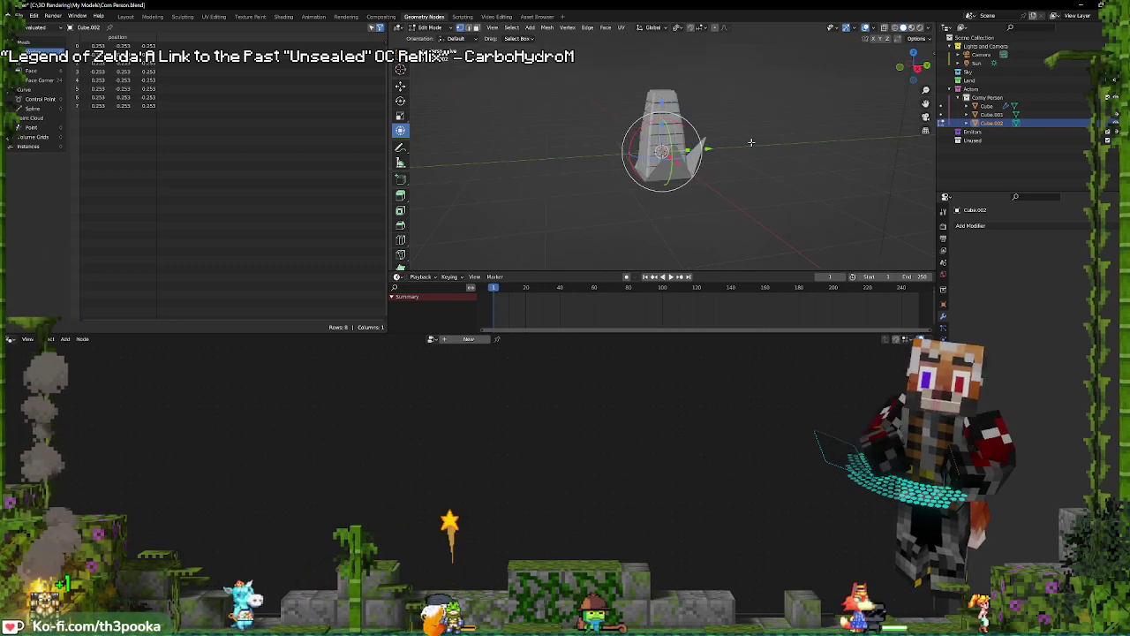
Shrink the cube to about 0.23 scale and place it against the upper side of the corn body
middle_drag(751, 142, 816, 144)
drag(661, 103, 662, 92)
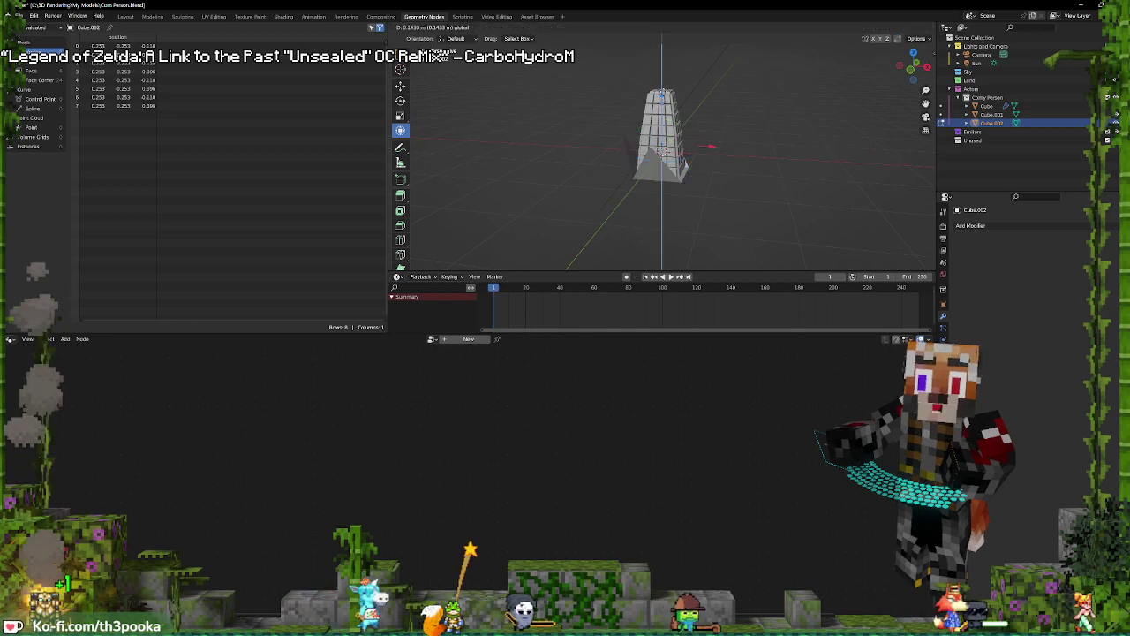
click(713, 130)
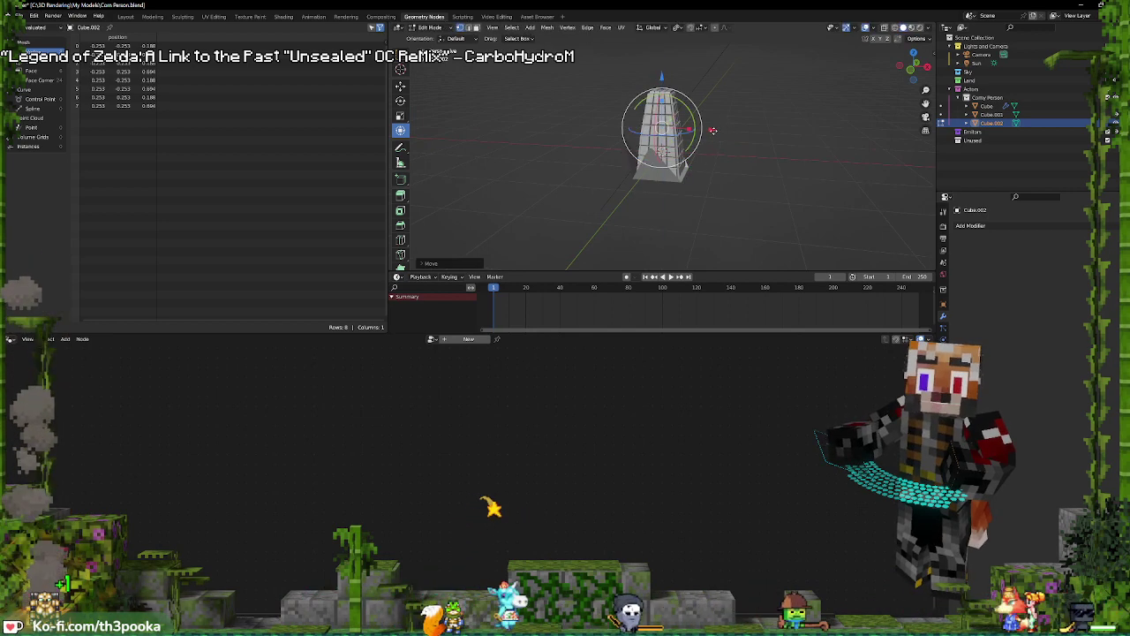
drag(713, 131, 740, 131)
key(s)
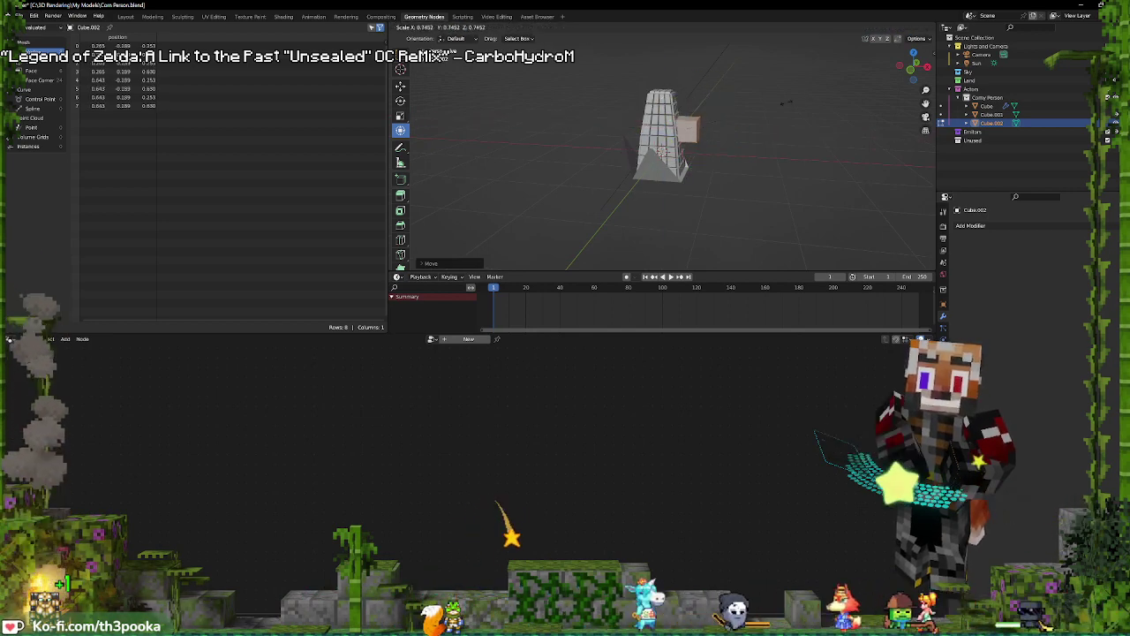
click(723, 130)
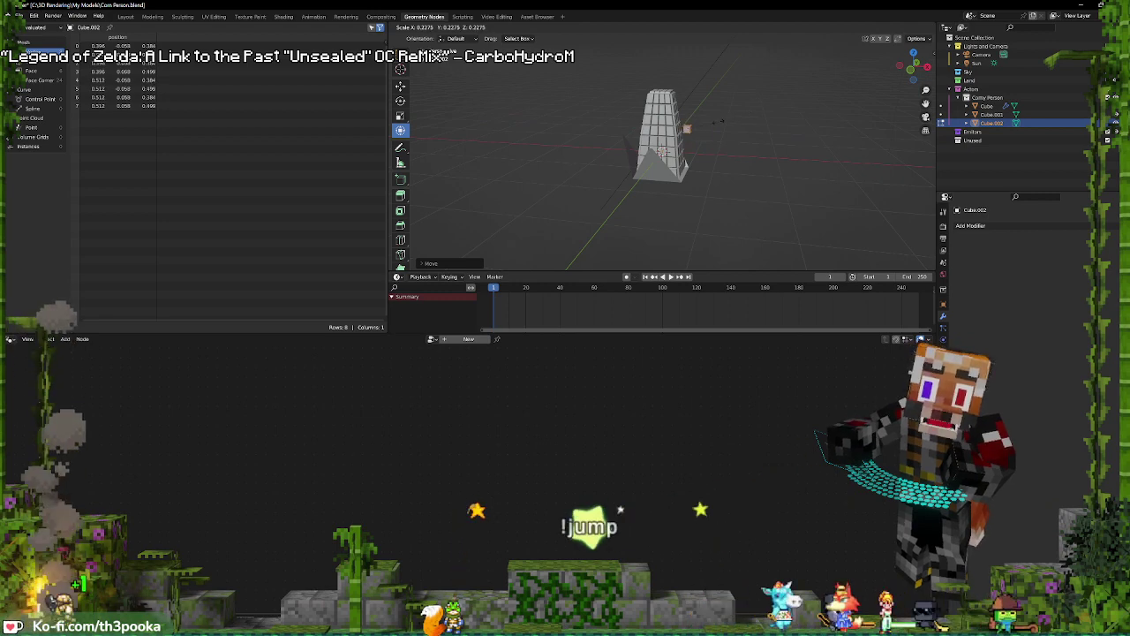
drag(738, 131, 731, 131)
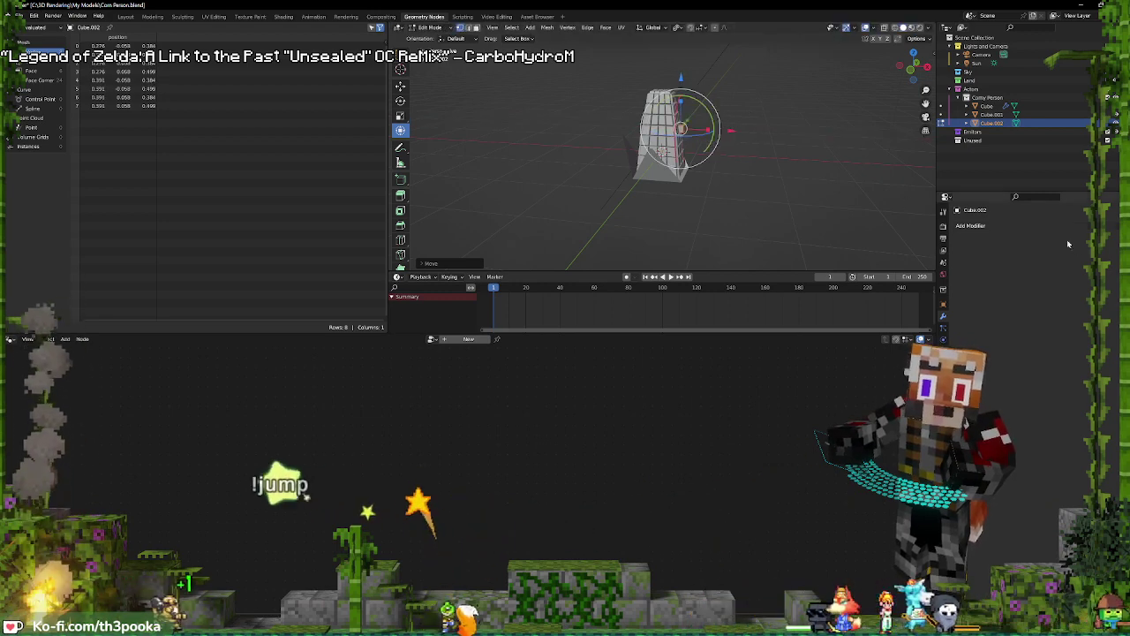
Add a Mirror modifier on the X axis to Cube.002 for a matching piece on the body's other side
click(1012, 227)
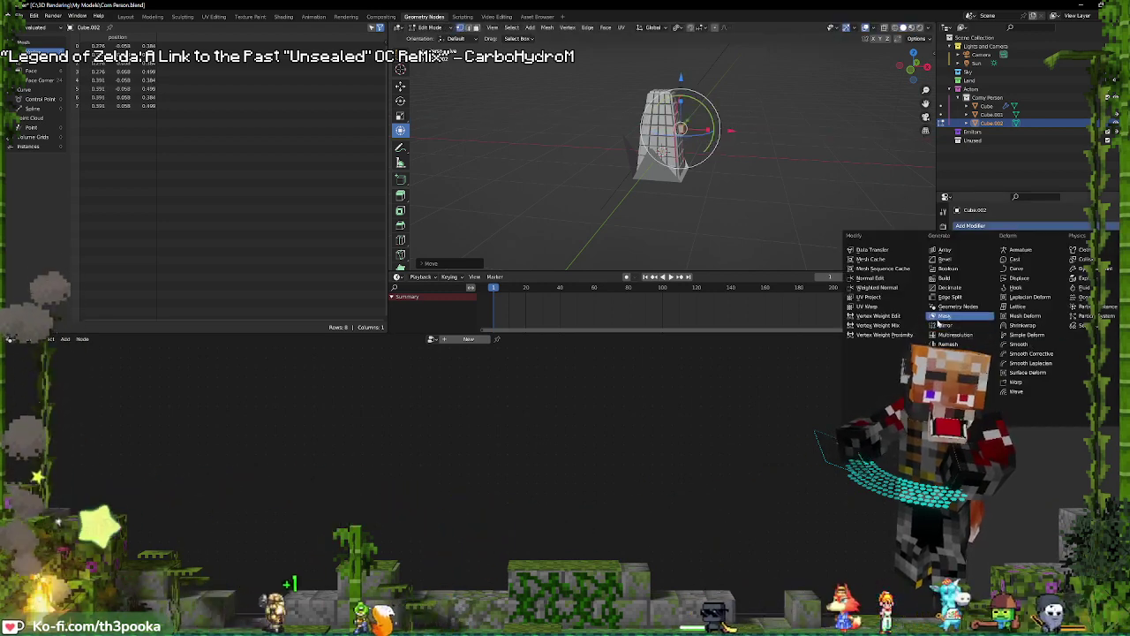
click(941, 325)
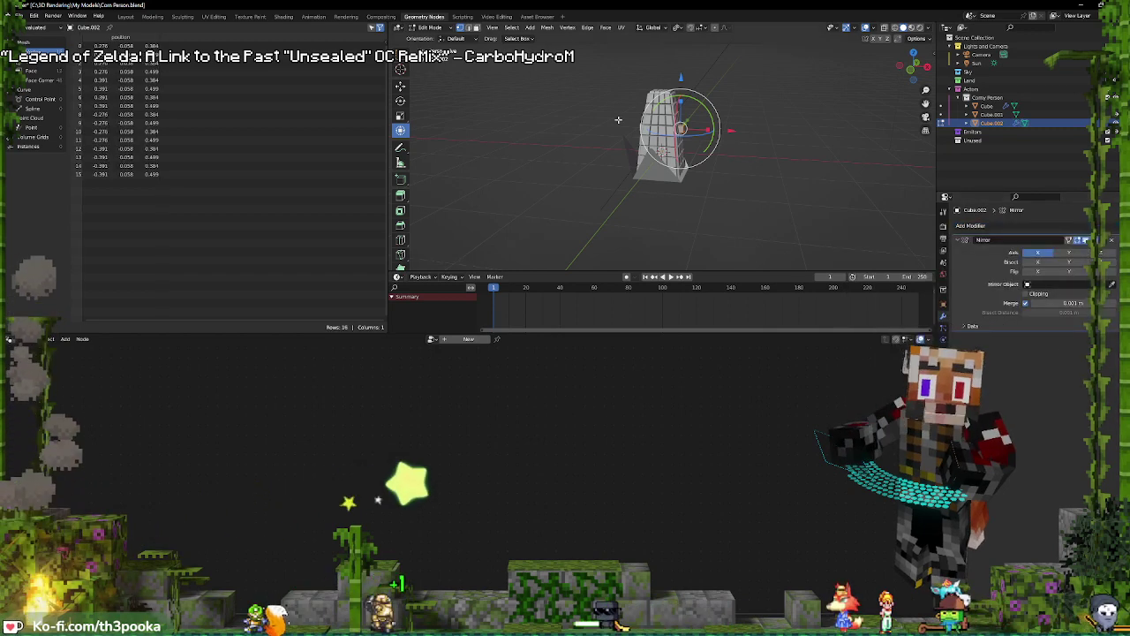
middle_drag(618, 121, 707, 133)
Stretch the cube along X into a thin arm segment and move it outward so it starts at the body's side
scroll(833, 133, up, 3)
middle_drag(833, 134, 727, 115)
drag(722, 115, 870, 132)
key(g)
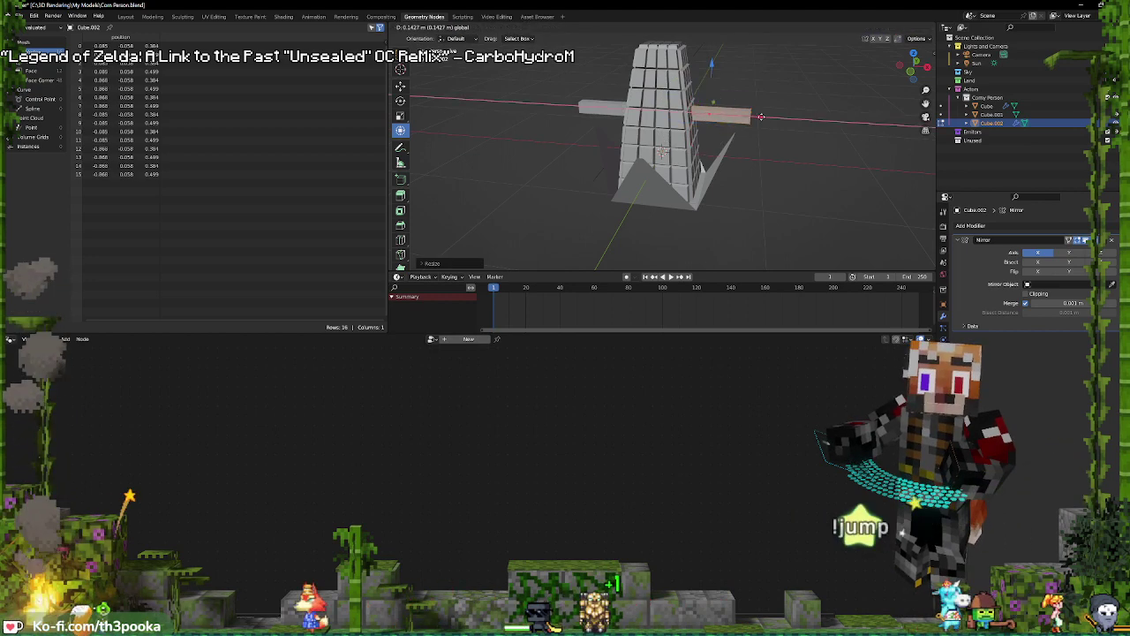
click(774, 117)
Duplicate the arm segment and move the copy about 0.8 m outward along X to form the forearm
scroll(774, 117, down, 5)
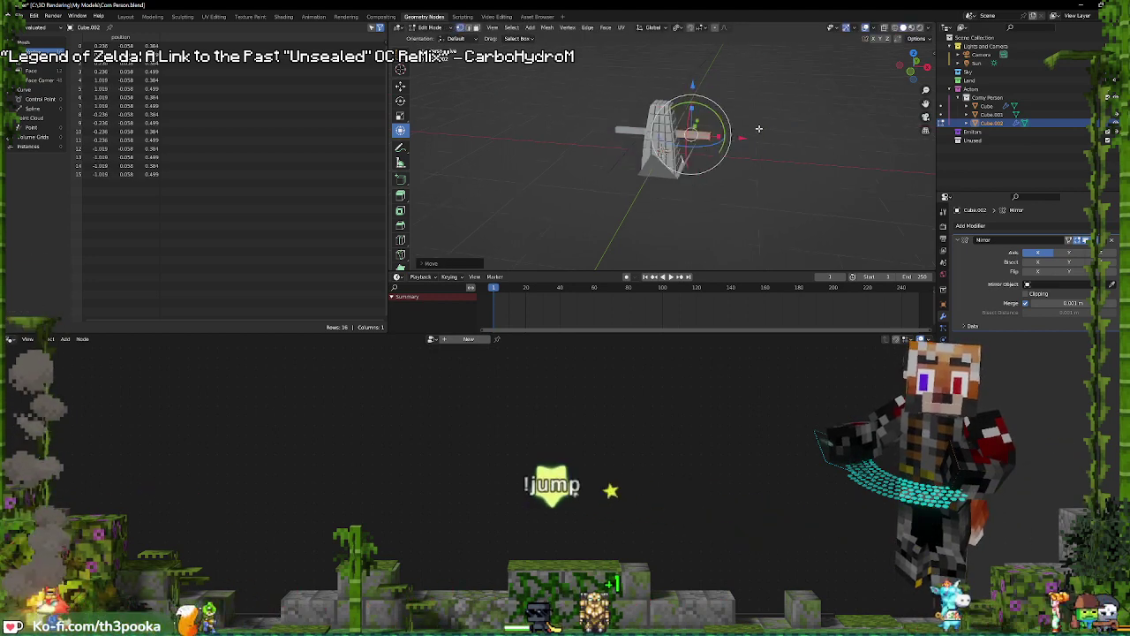
middle_drag(775, 111, 765, 125)
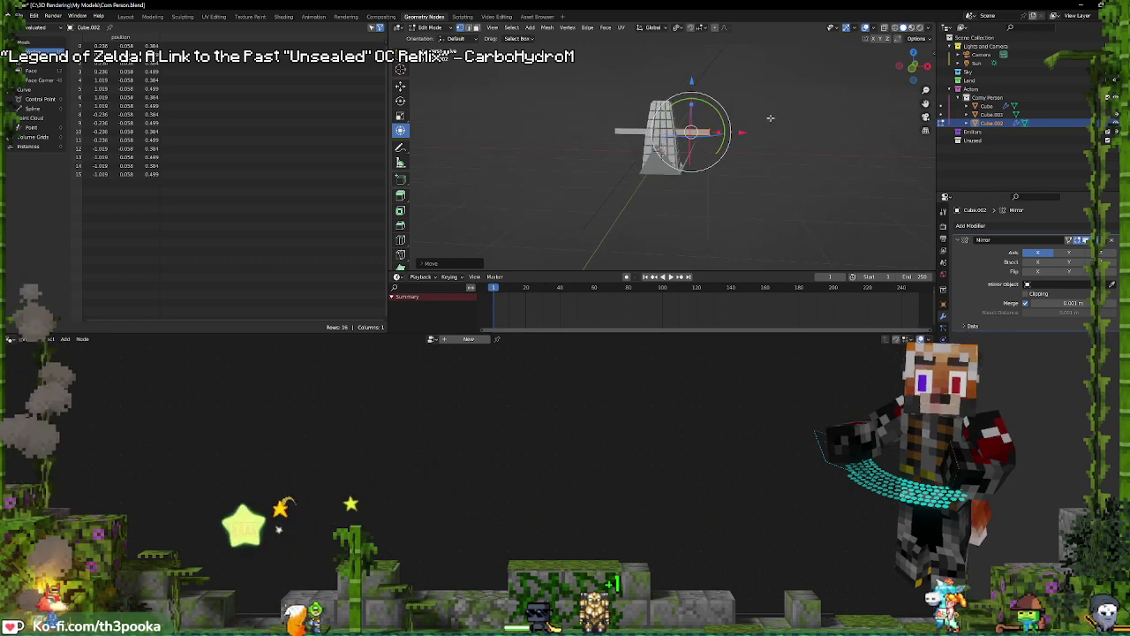
key(shift+d)
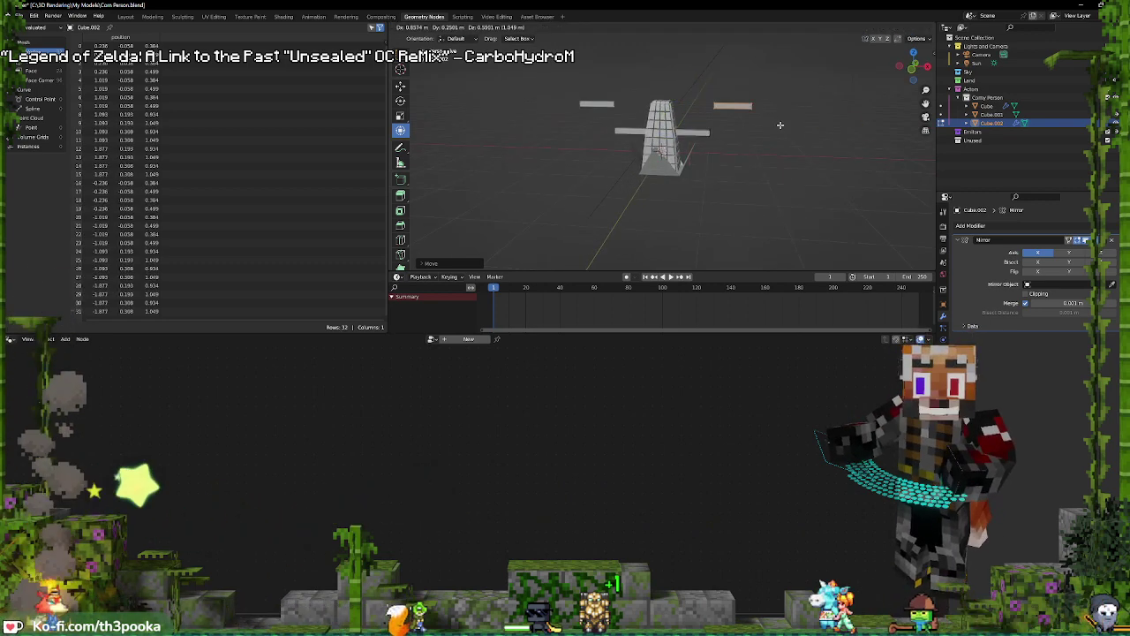
right_click(779, 126)
drag(747, 135, 777, 137)
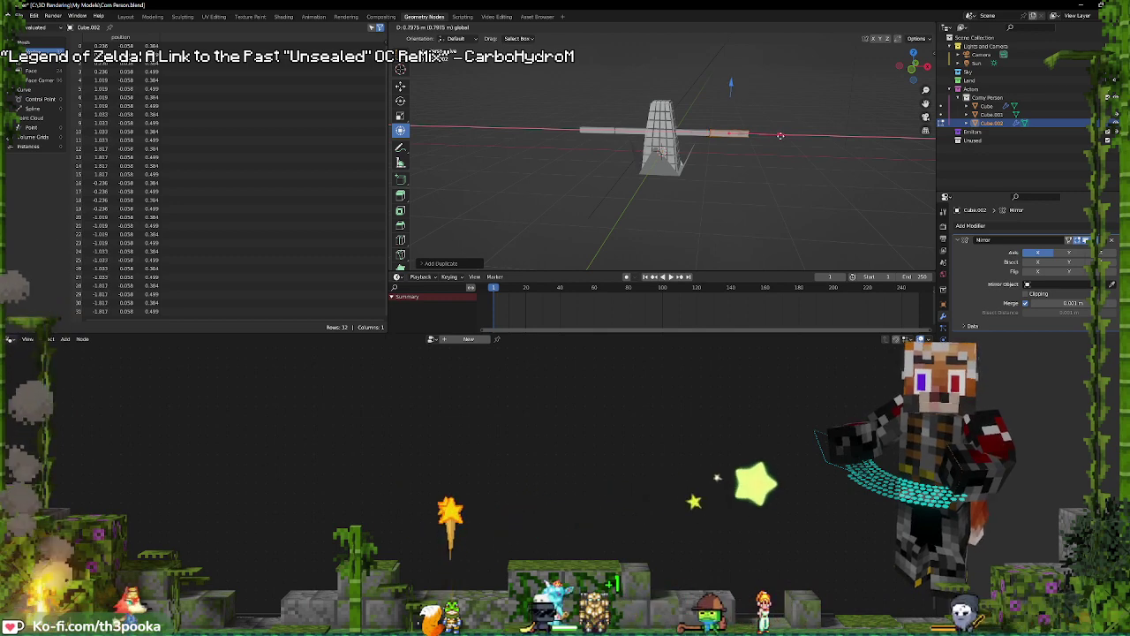
click(793, 122)
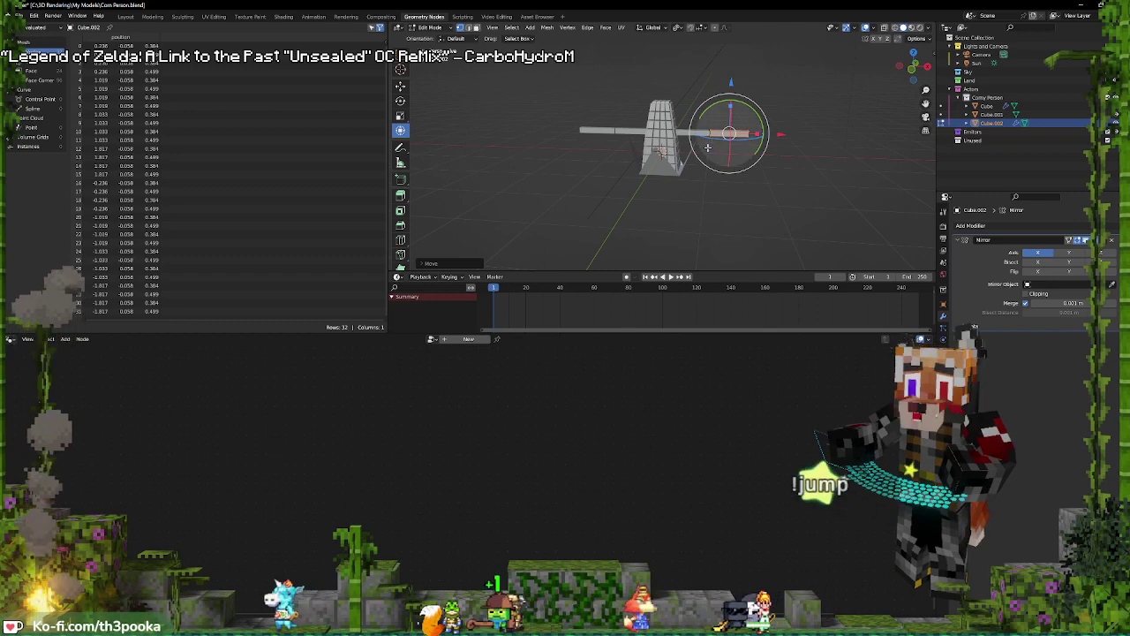
key(ctrl+z)
Duplicate both arm segments in place, set the pivot to Median Point and rotate the copy around Y until it is vertical
key(shift+d)
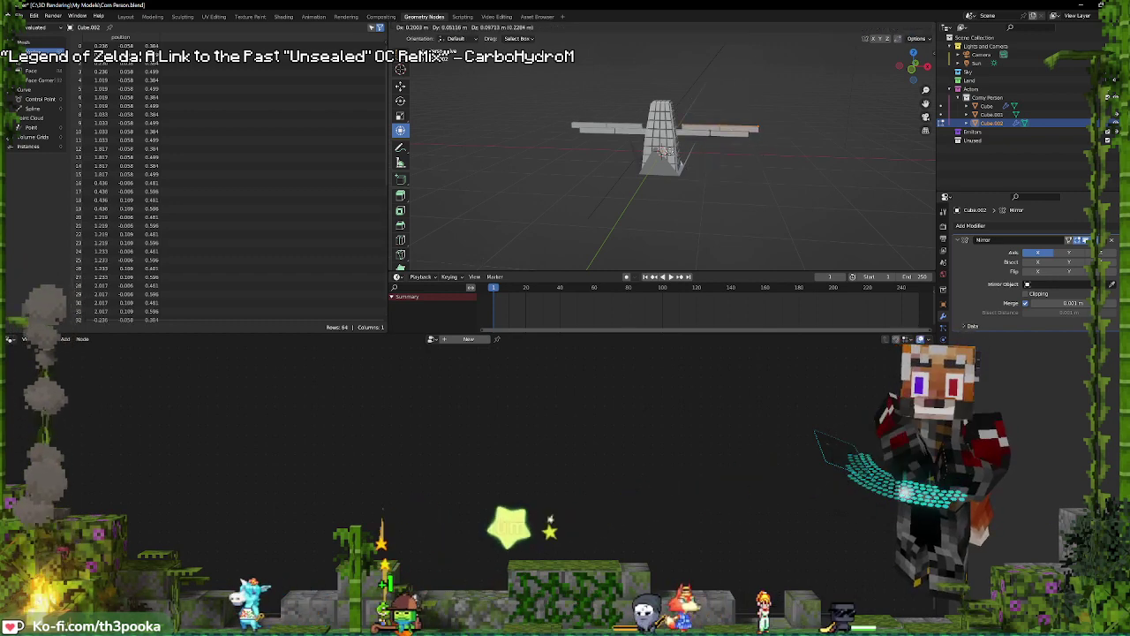
key(Escape)
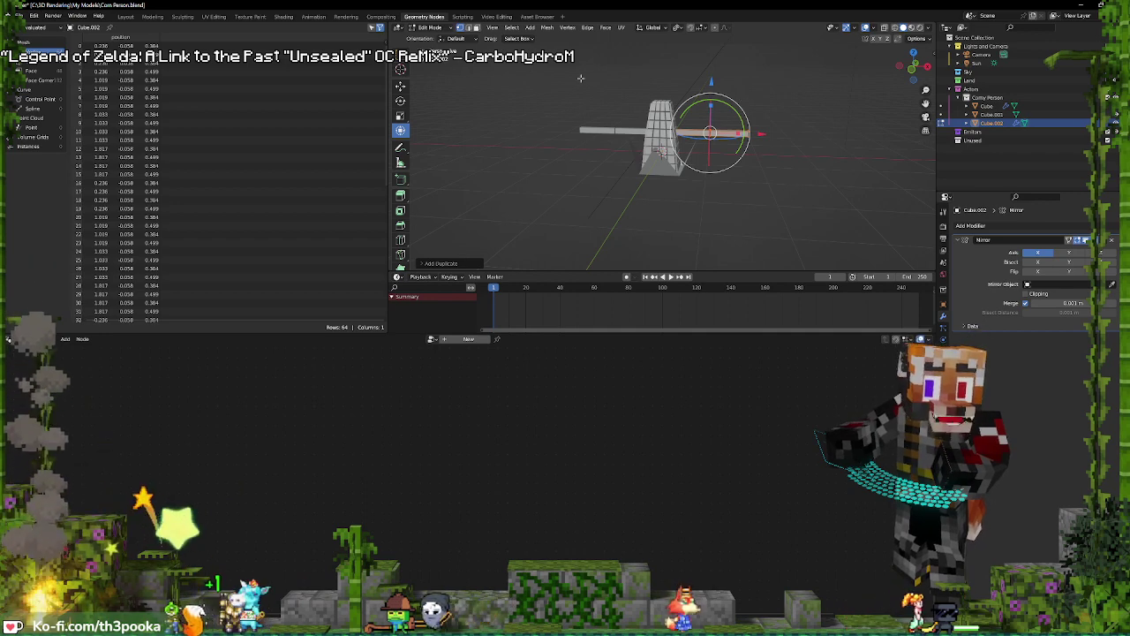
click(677, 27)
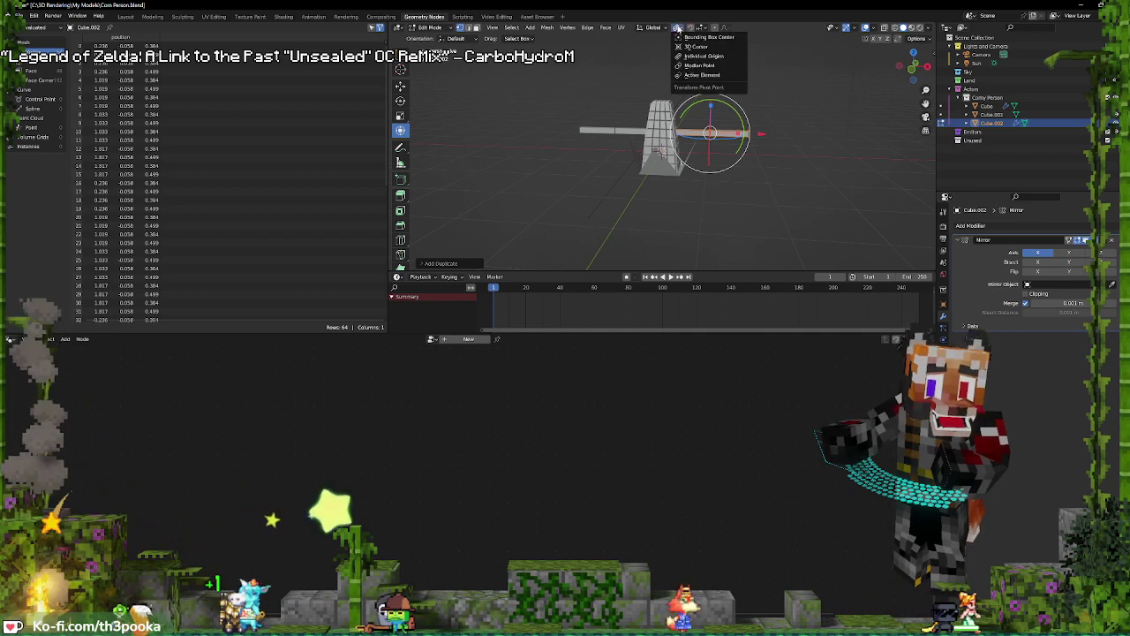
click(693, 67)
key(r)
key(y)
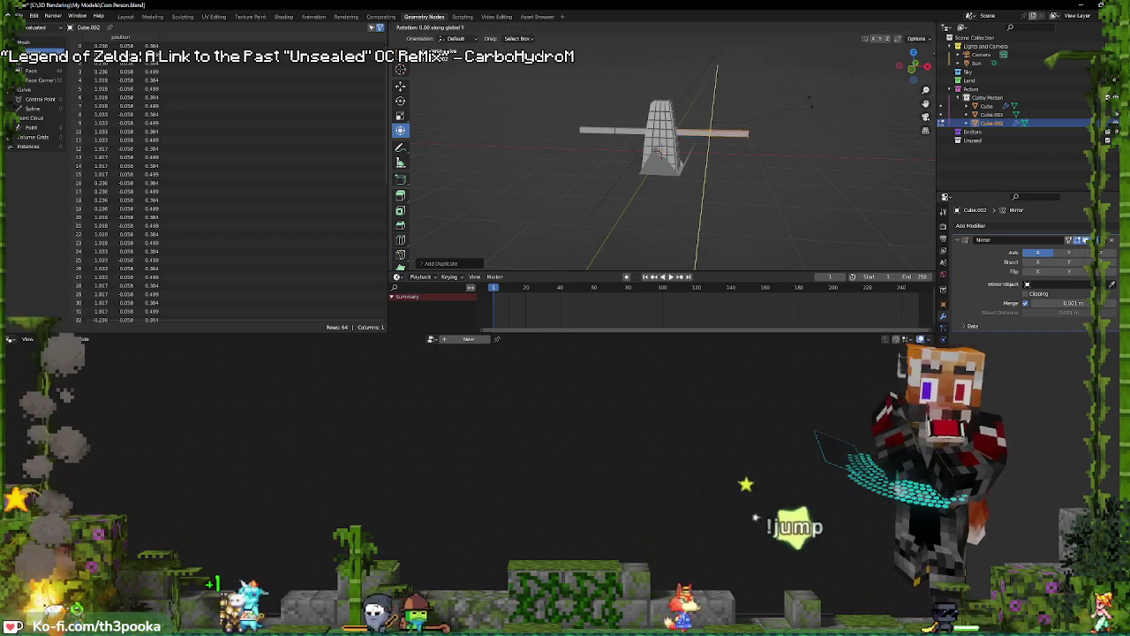
key(Return)
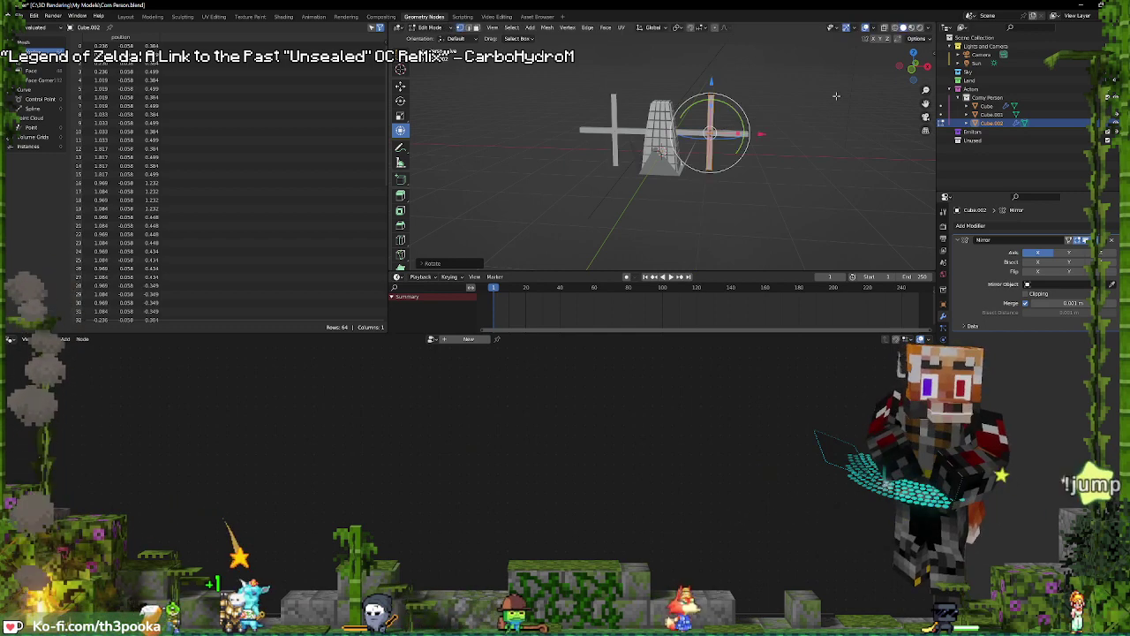
Move the vertical copy down and inward along X so the mirrored pair forms legs directly beneath the corn body
drag(712, 85, 712, 142)
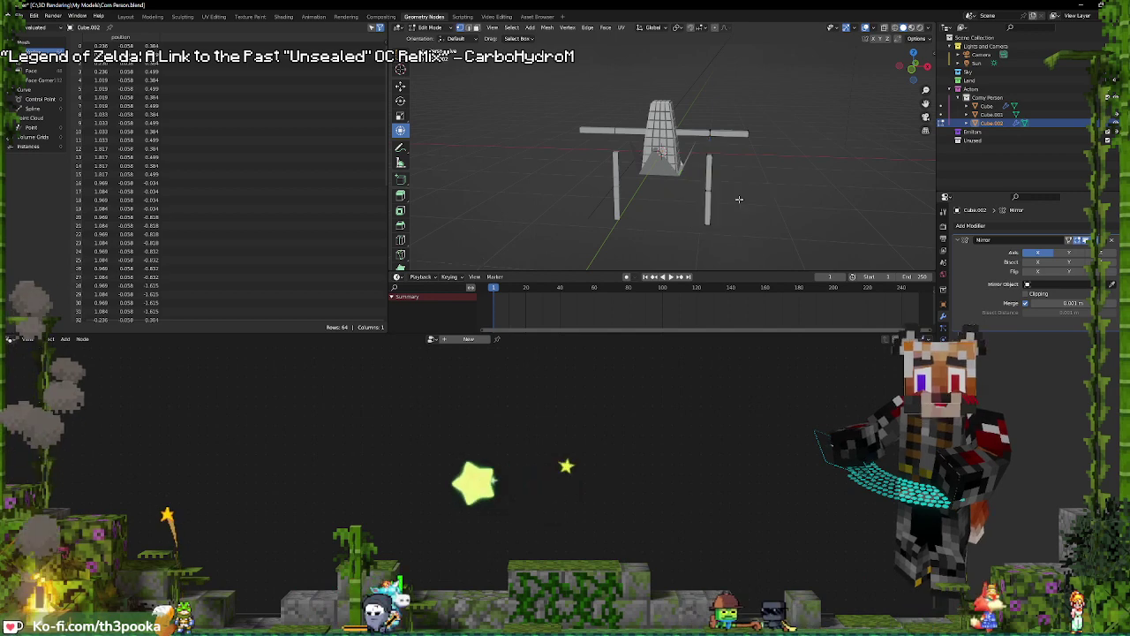
key(g)
key(x)
drag(748, 192, 714, 192)
drag(670, 141, 671, 147)
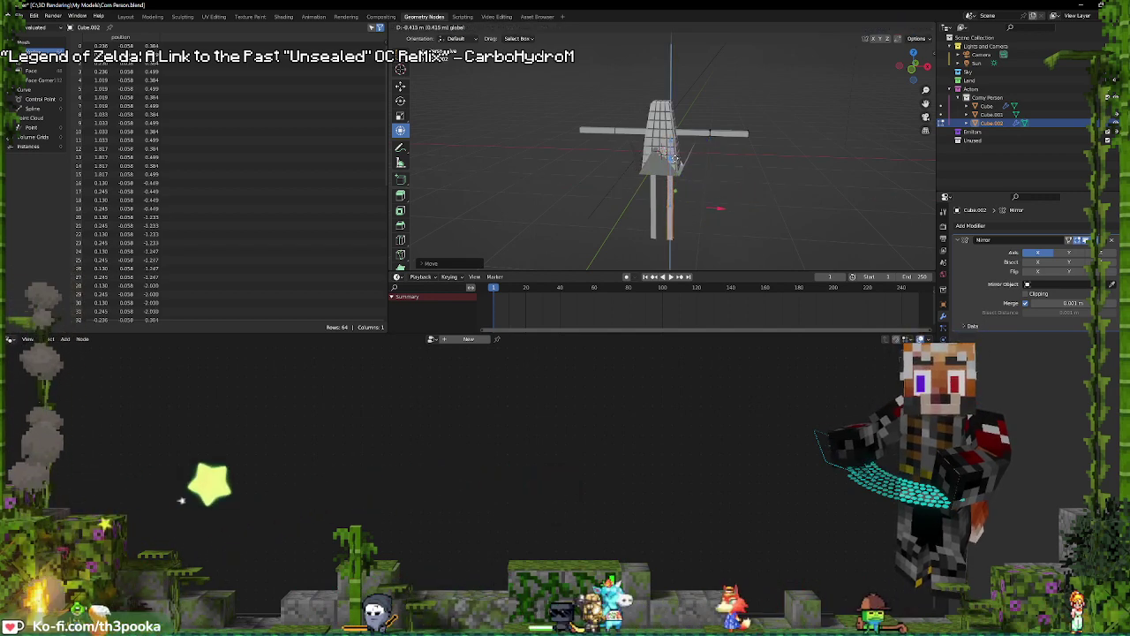
click(698, 151)
middle_drag(698, 151, 740, 166)
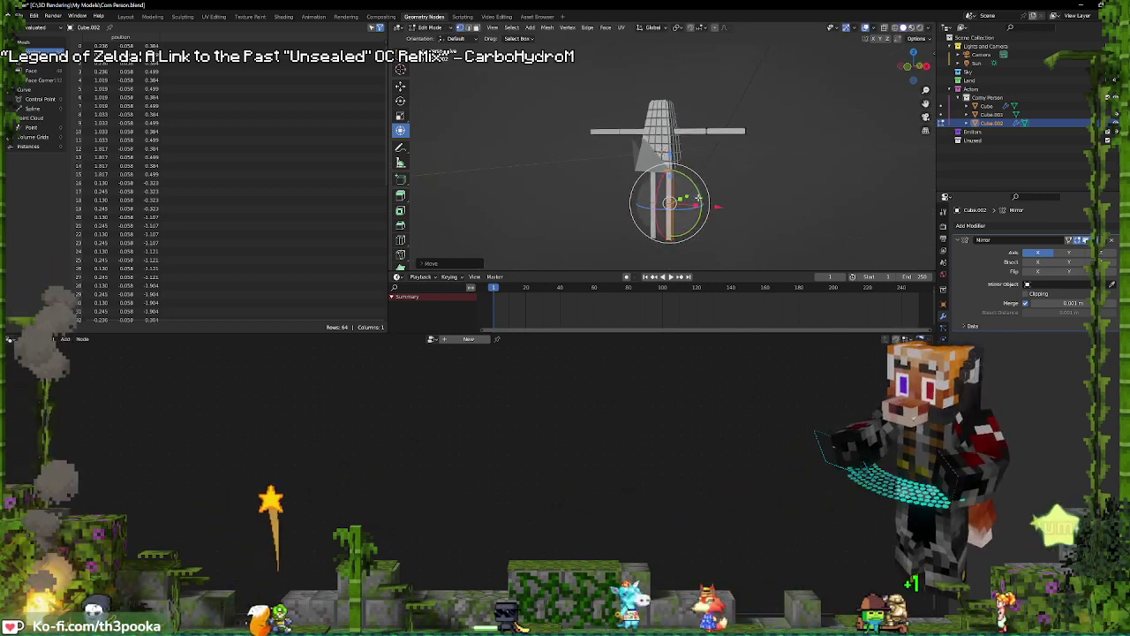
Scale the legs along Z to about 0.97 m long and move them up so they start directly beneath the corn body
middle_drag(729, 185, 735, 149)
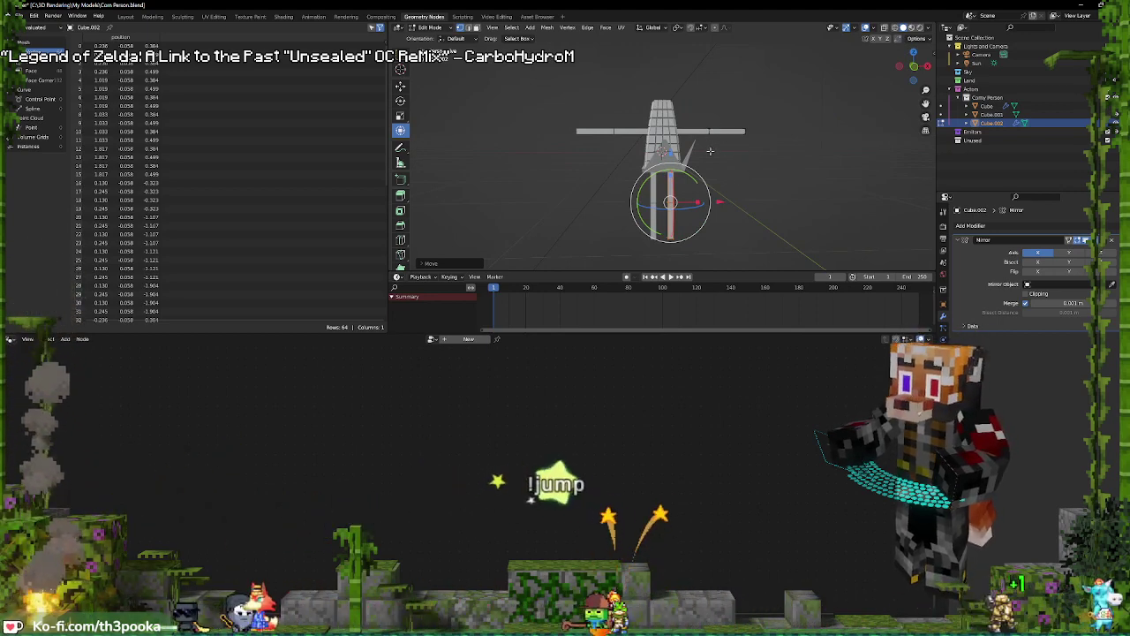
middle_drag(704, 150, 680, 166)
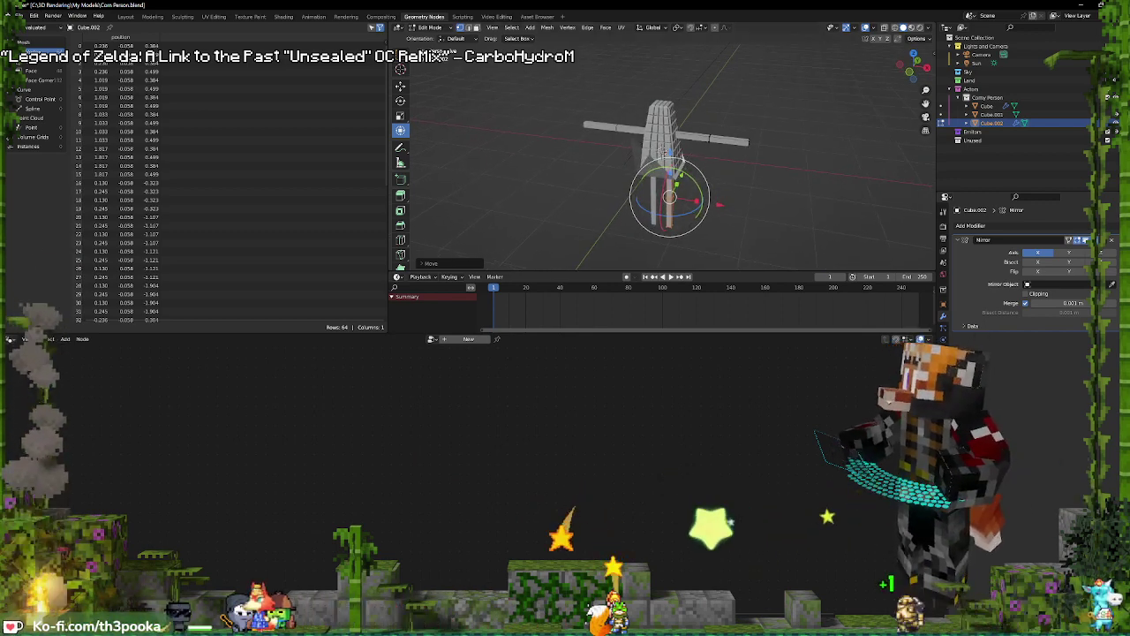
middle_drag(693, 148, 703, 152)
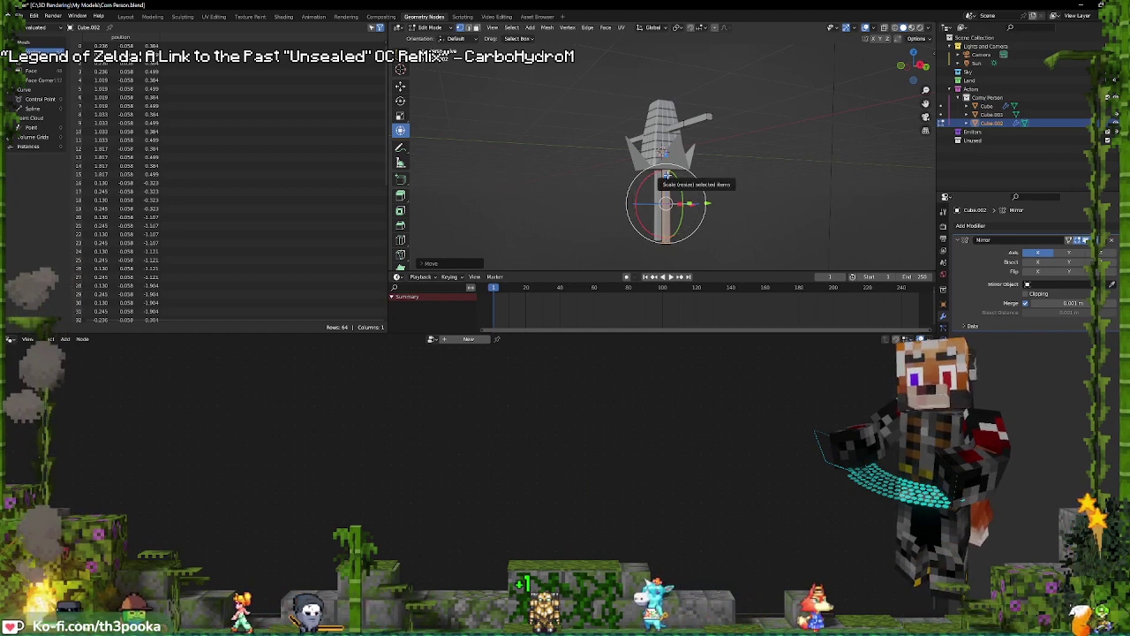
key(s)
key(z)
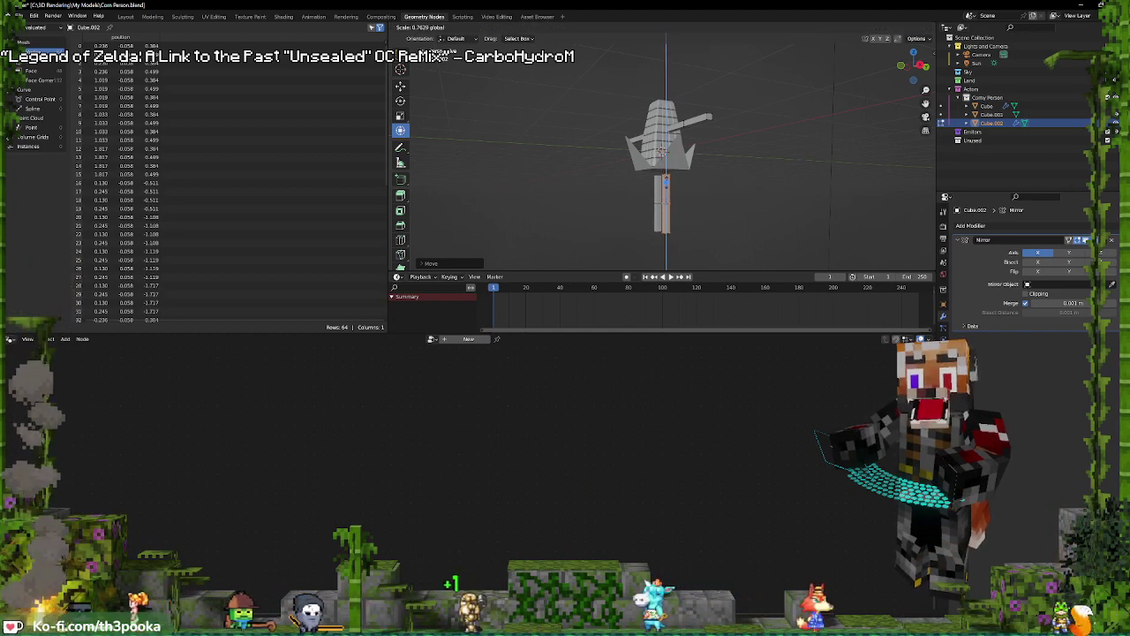
drag(667, 183, 668, 144)
mouse_move(707, 142)
middle_down()
mouse_move(775, 138)
mouse_move(698, 147)
middle_up()
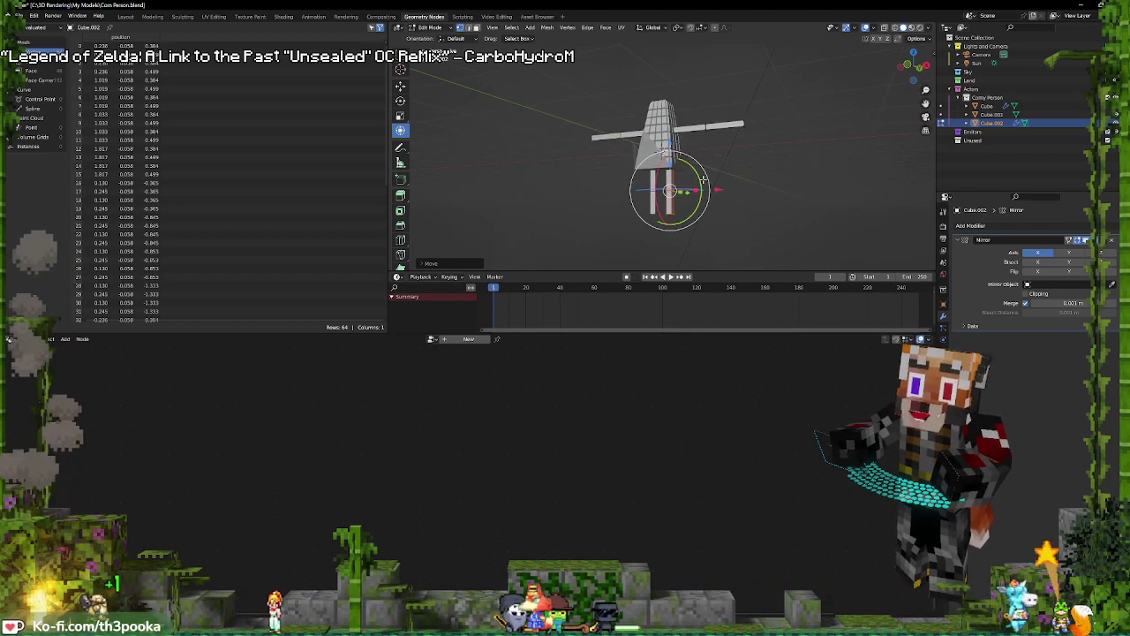
Rename the arms-and-legs object to apendage and the corn body object to corn
middle_drag(753, 207, 735, 203)
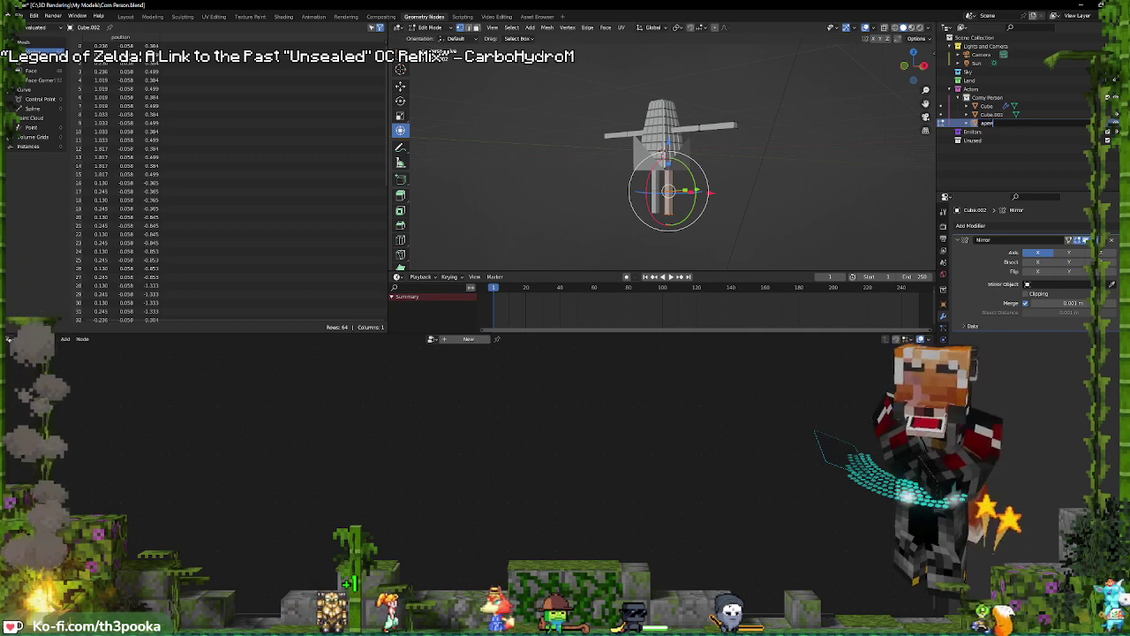
key(Return)
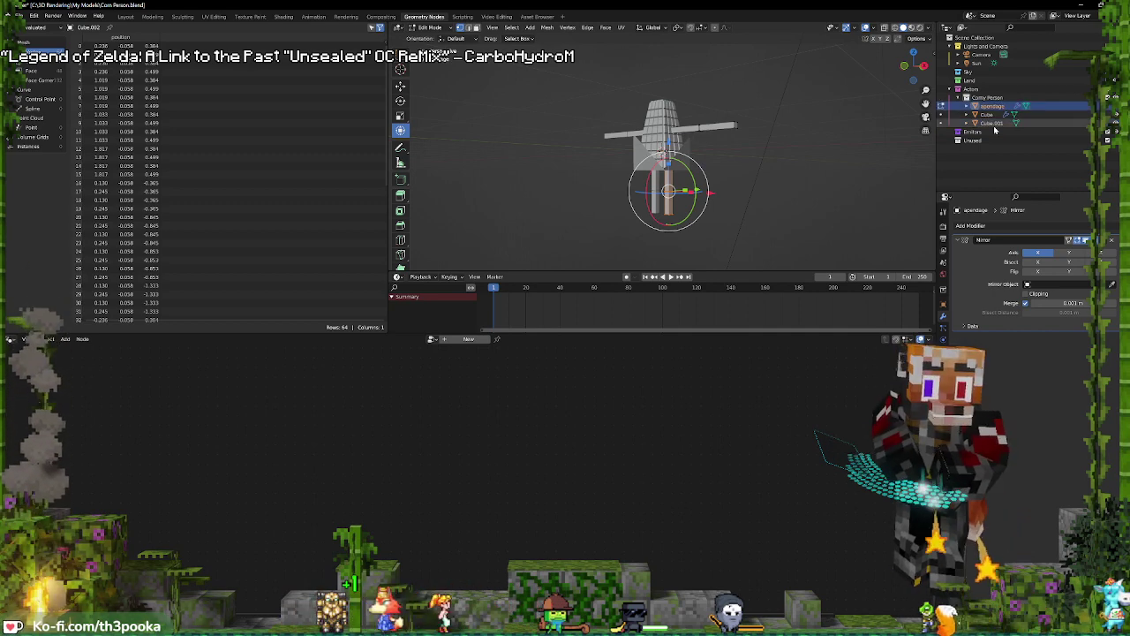
click(989, 115)
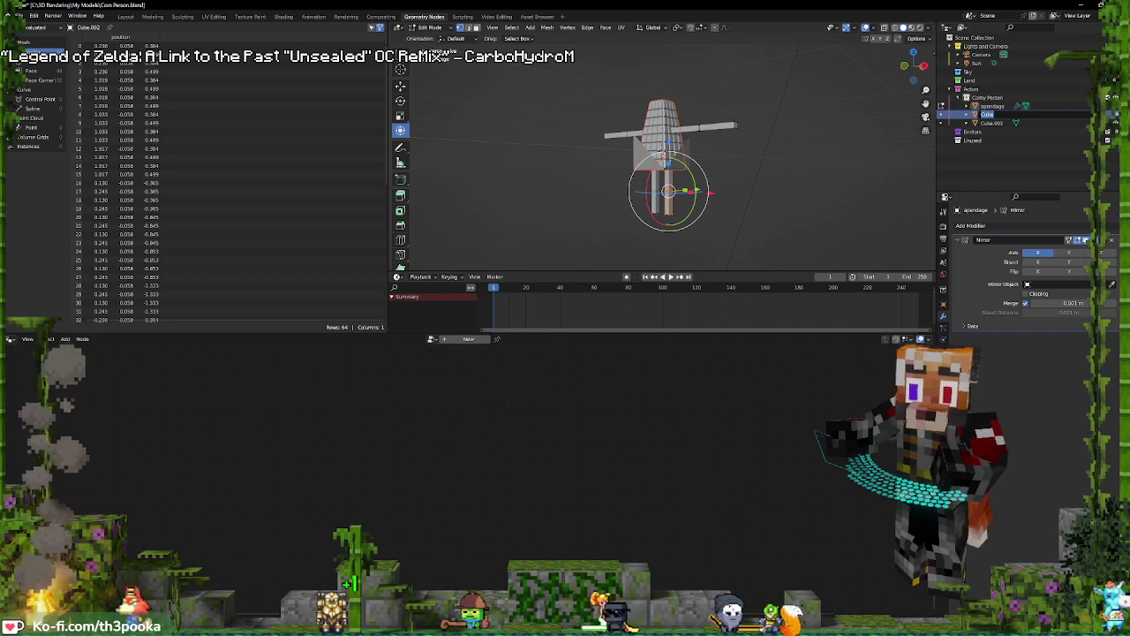
text(corn)
key(Return)
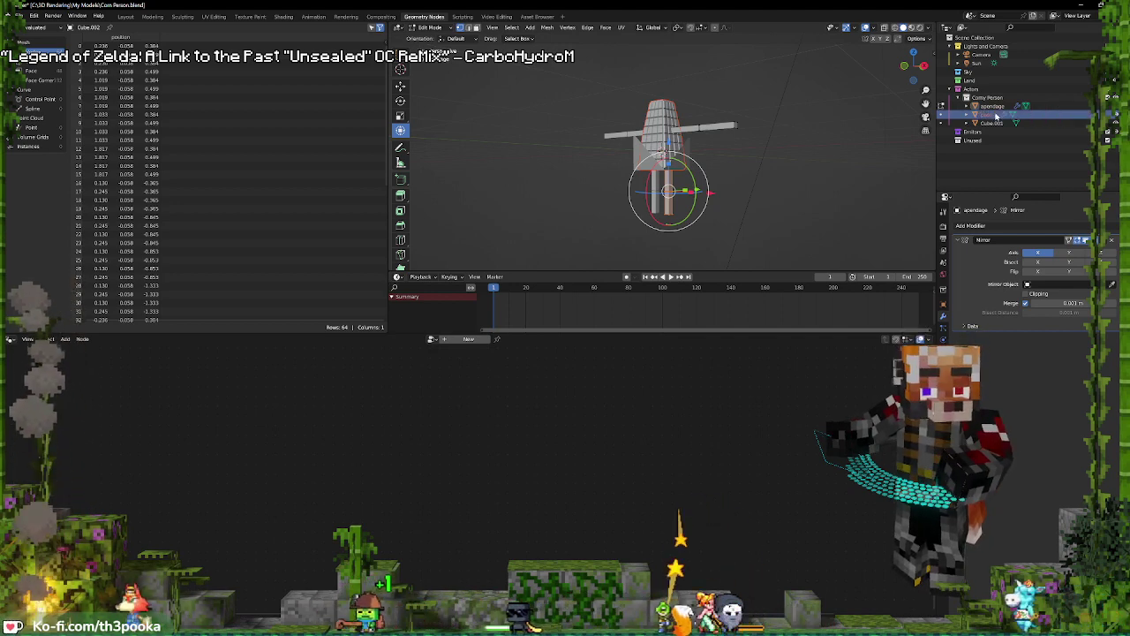
Rename the husk mesh around the lower part of the corn body to shuck
click(999, 129)
double_click(997, 123)
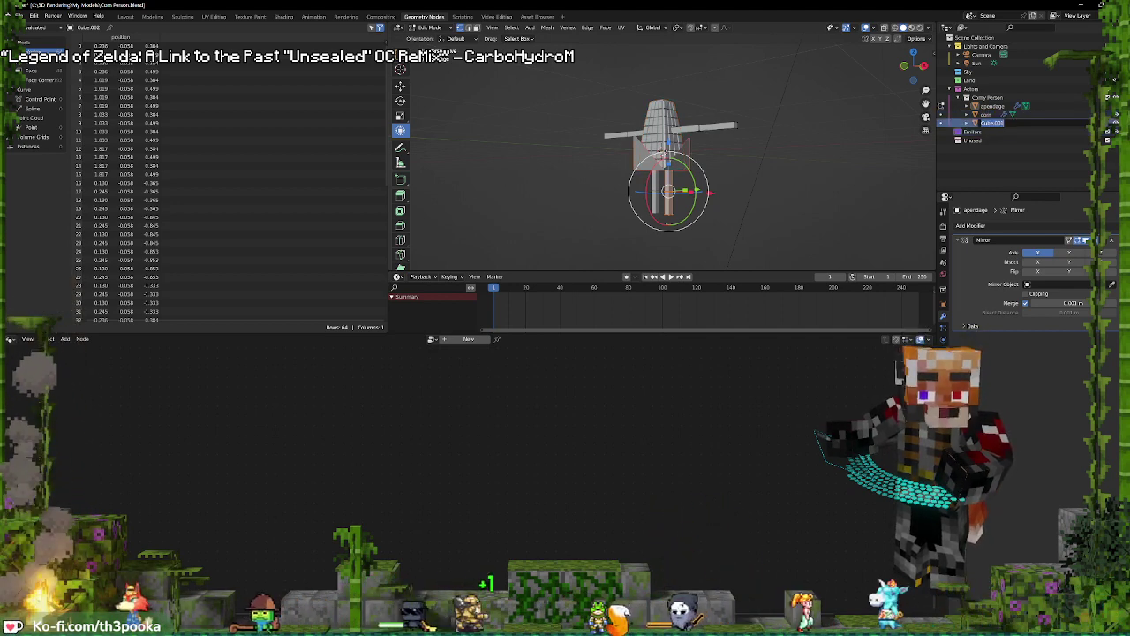
text(hhu)
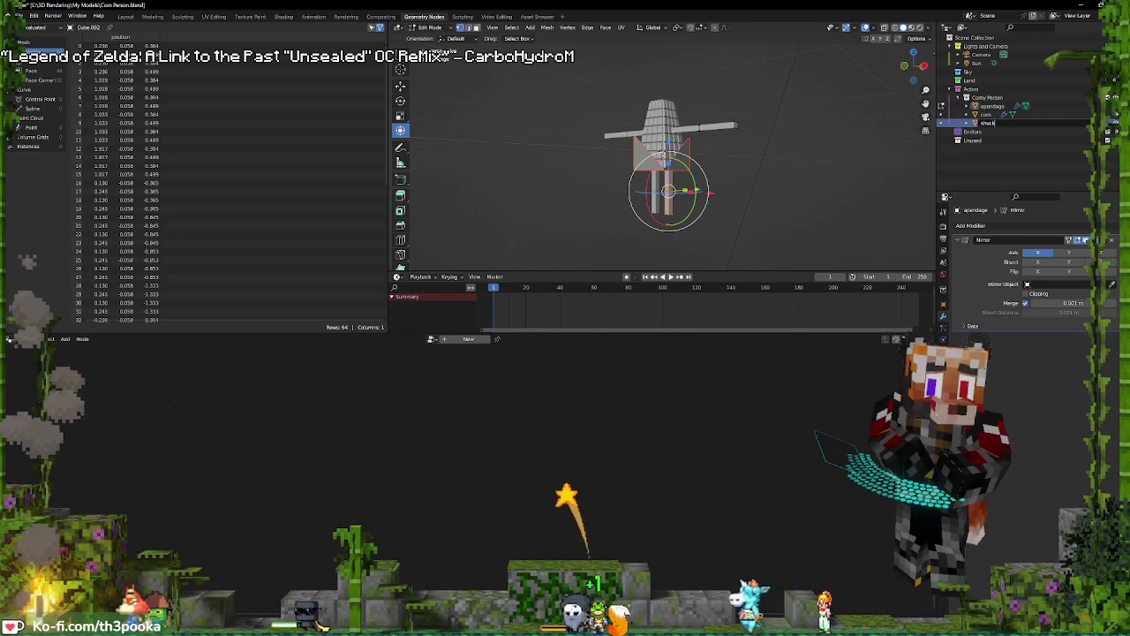
key(Return)
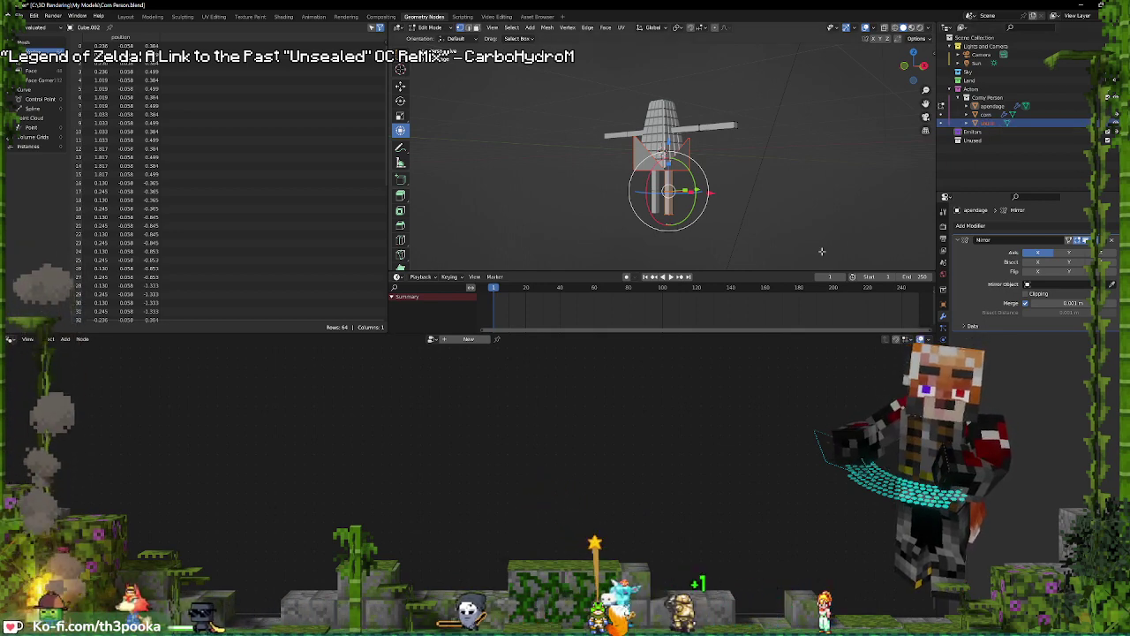
Return to Object Mode, add an armature at the world origin and open its skeleton data settings
key(Tab)
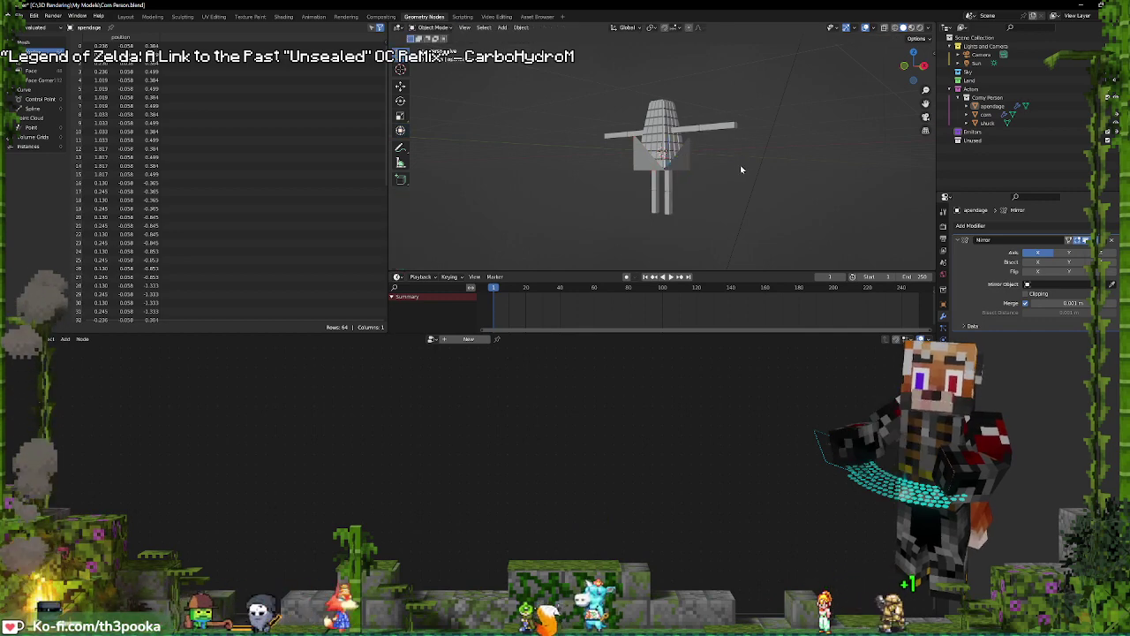
middle_drag(757, 172, 746, 174)
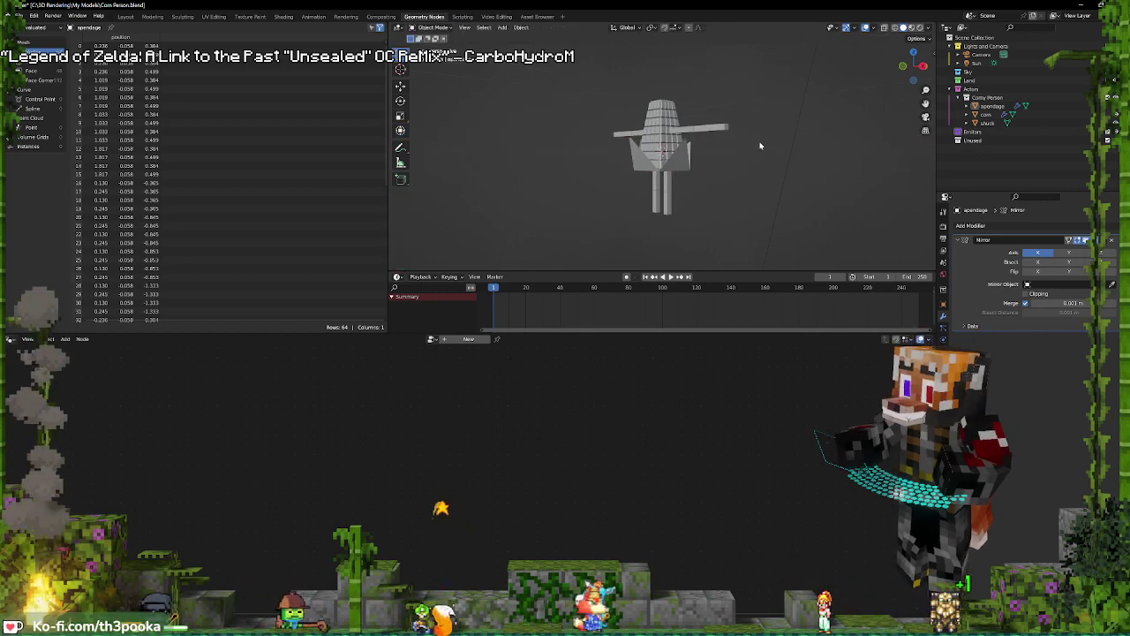
middle_drag(725, 165, 692, 199)
key(shift+a)
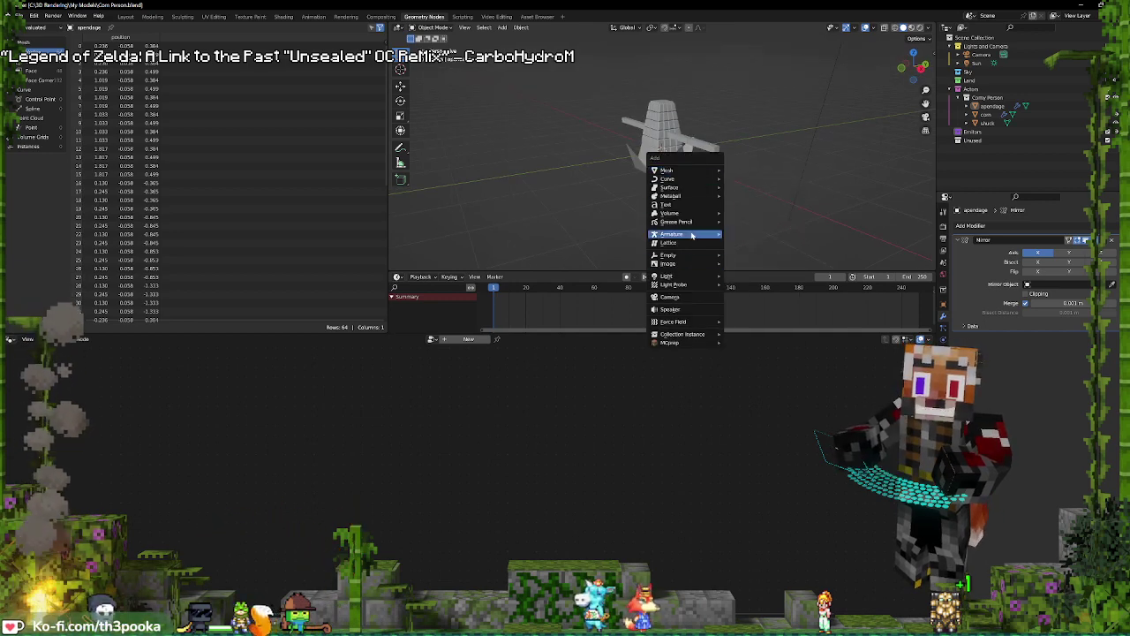
click(750, 235)
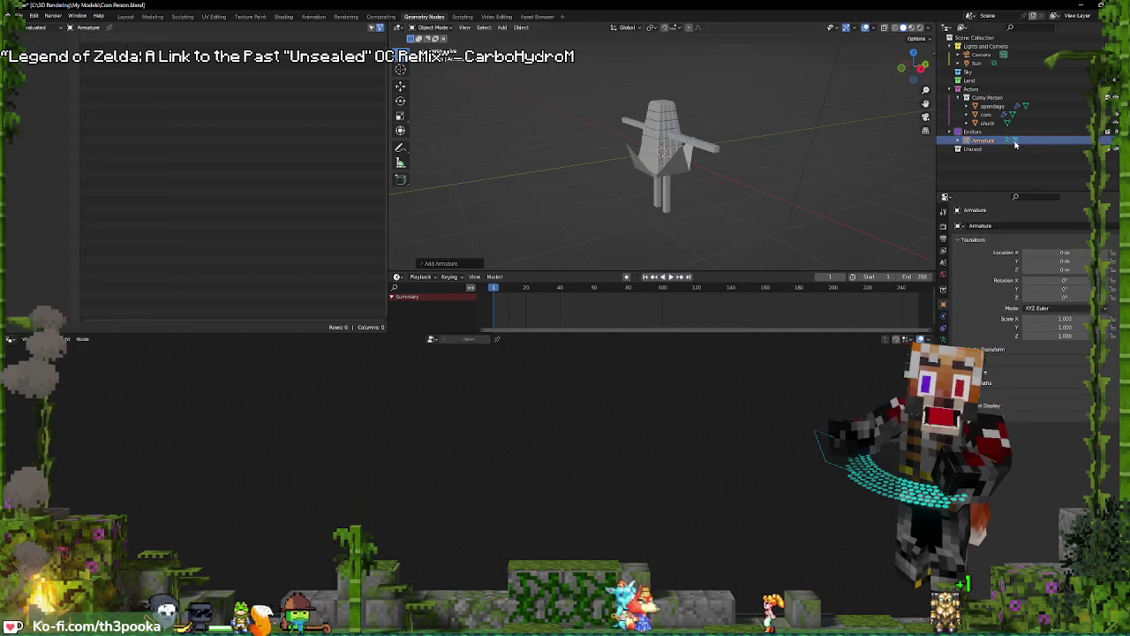
click(944, 339)
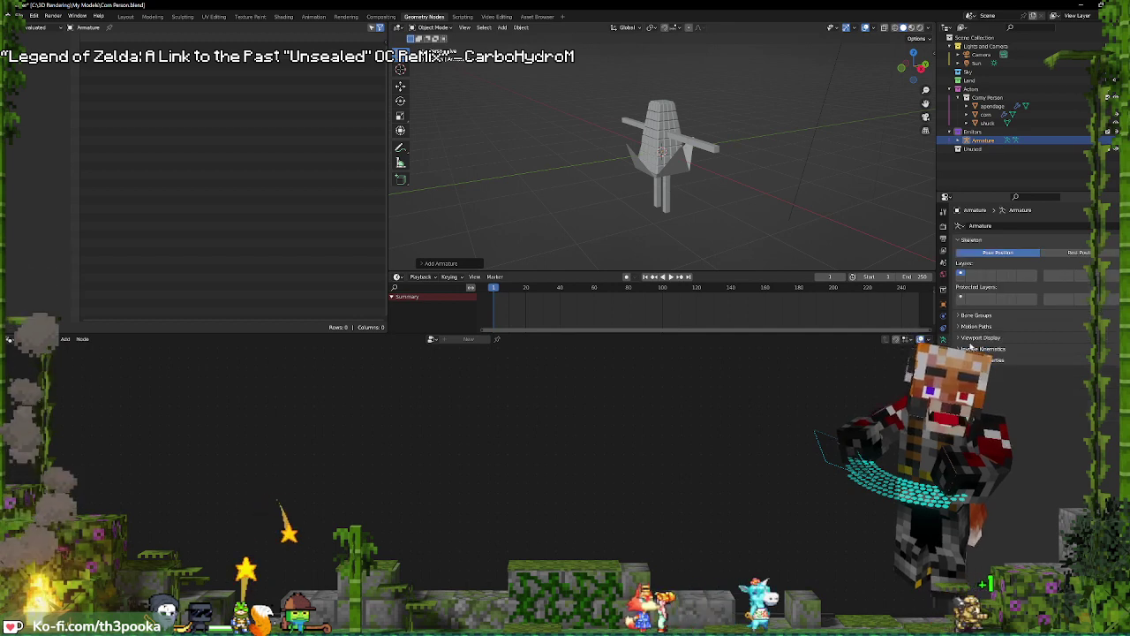
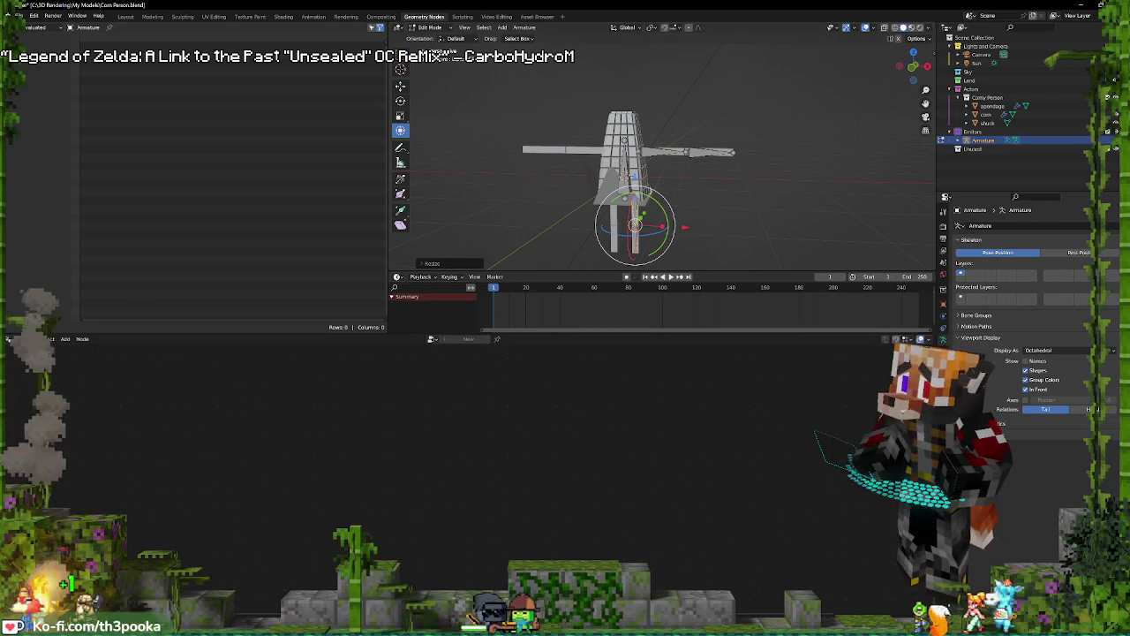
Duplicate the body bone, move the copy straight down along Z and scale it smaller so it sits between the legs
middle_drag(681, 135, 634, 161)
click(630, 164)
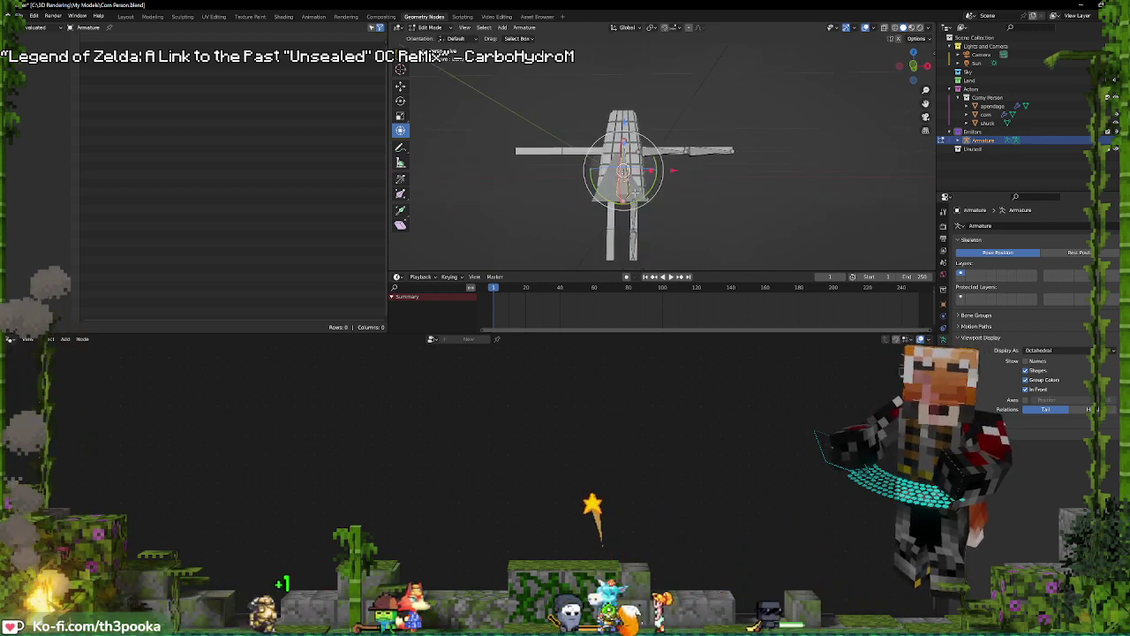
key(shift+d)
right_click(666, 104)
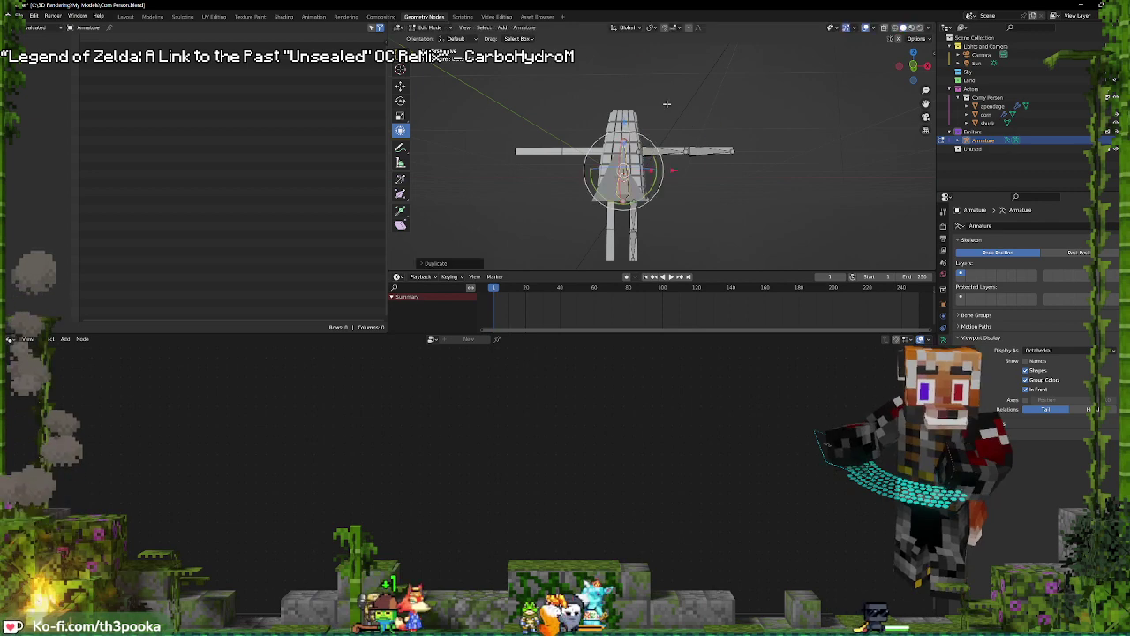
key(g)
key(z)
key(Return)
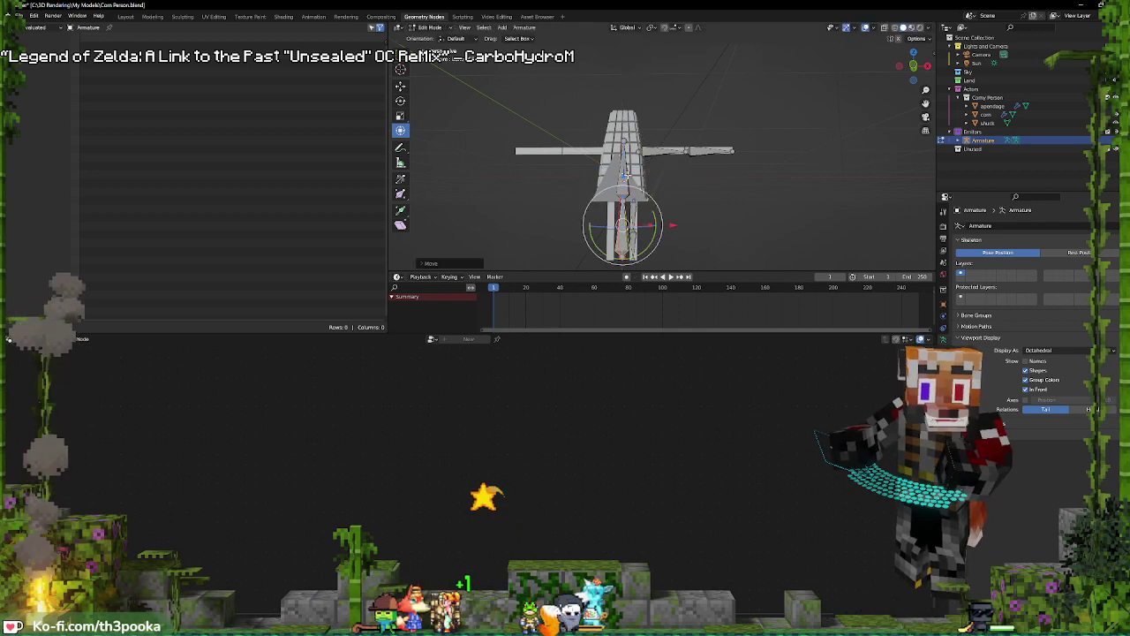
key(s)
key(Return)
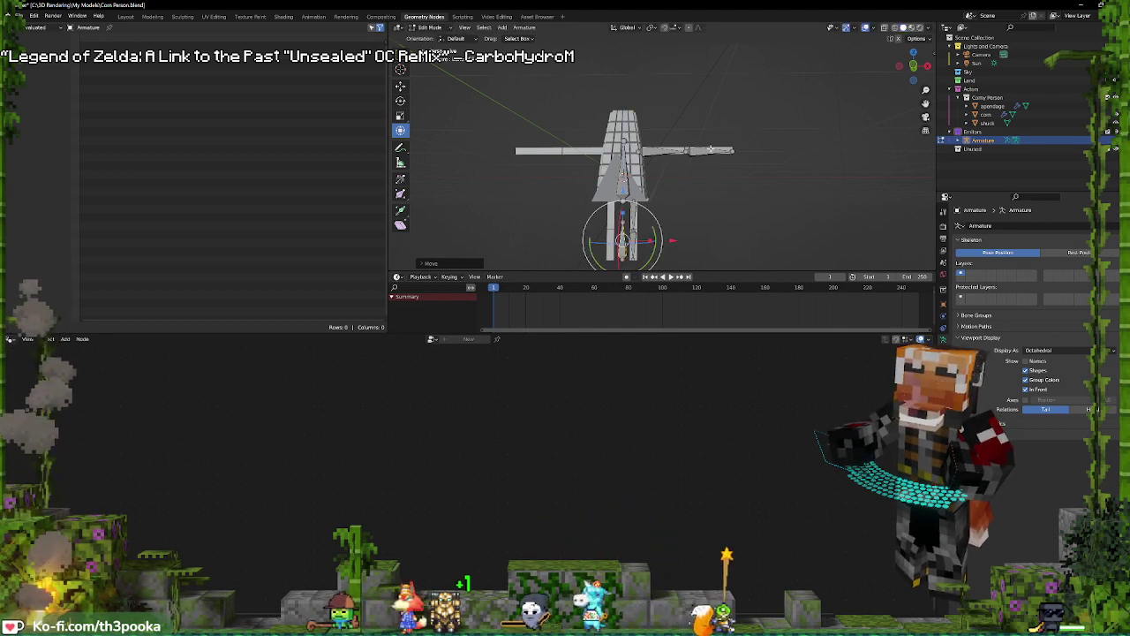
Name the small bone between the legs Main
key(F2)
text(Root)
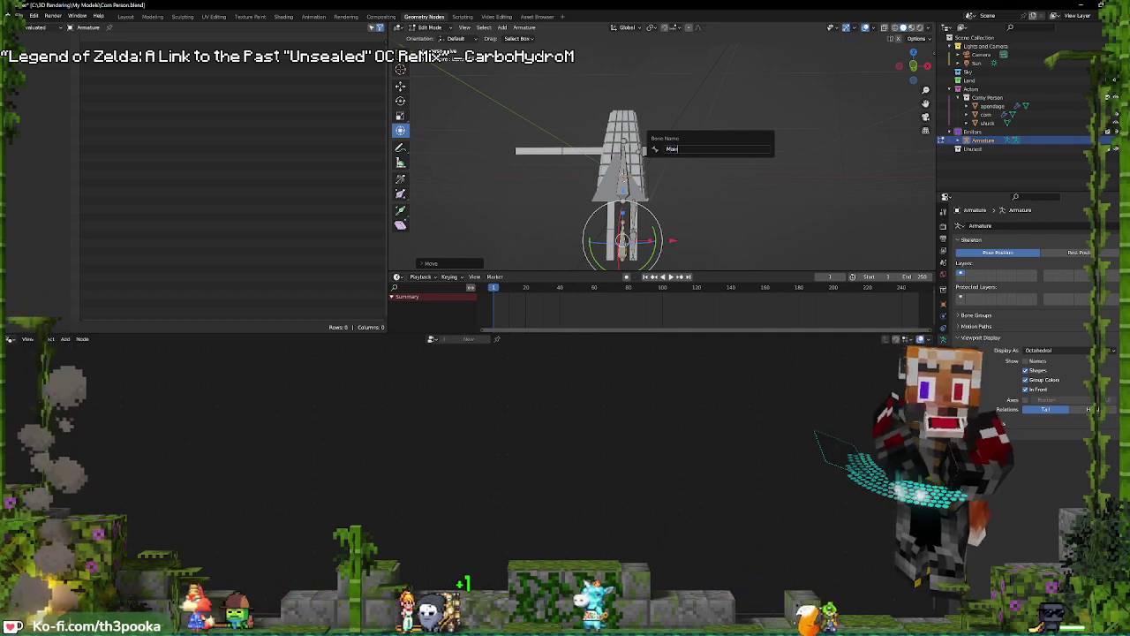
key(Return)
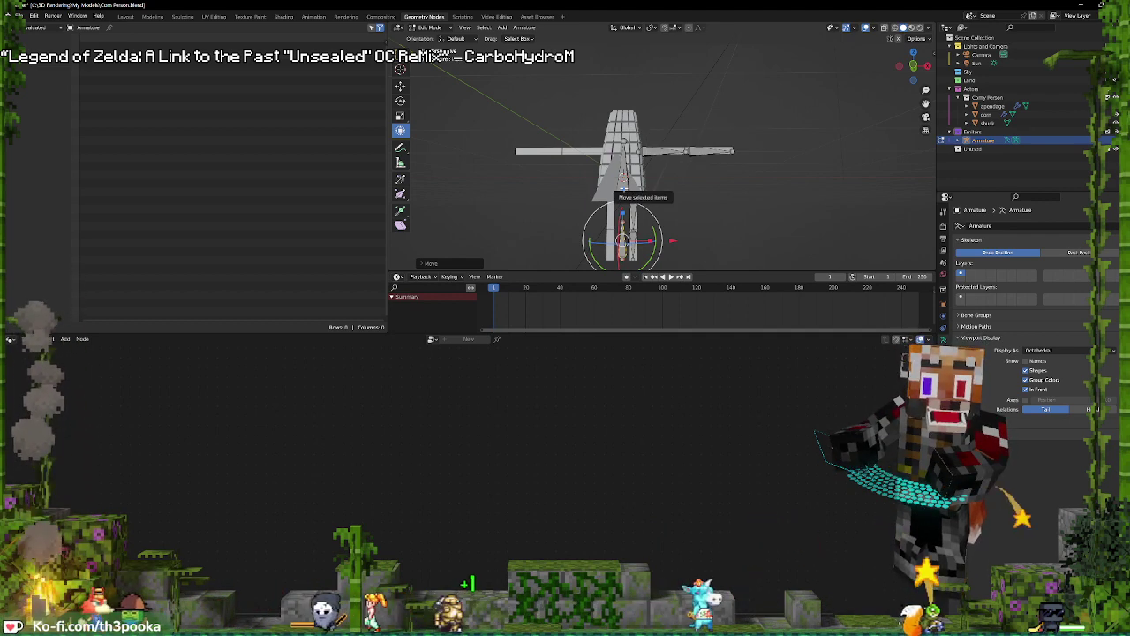
Parent the body bone to the small bone between the legs using Keep Offset
click(623, 175)
shift+click(622, 237)
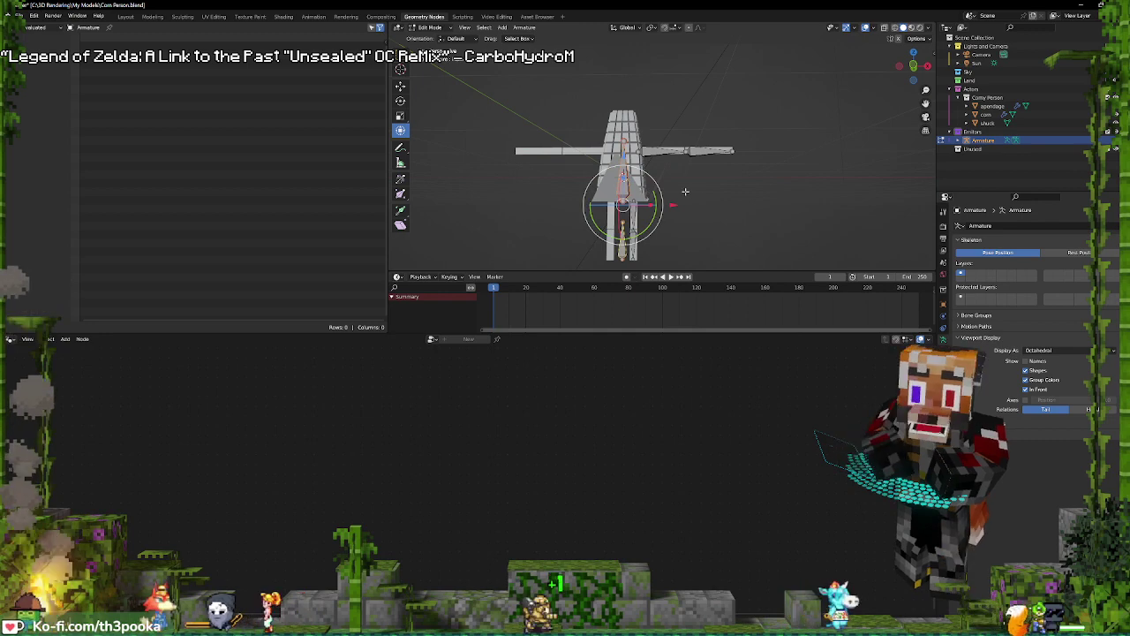
key(ctrl+p)
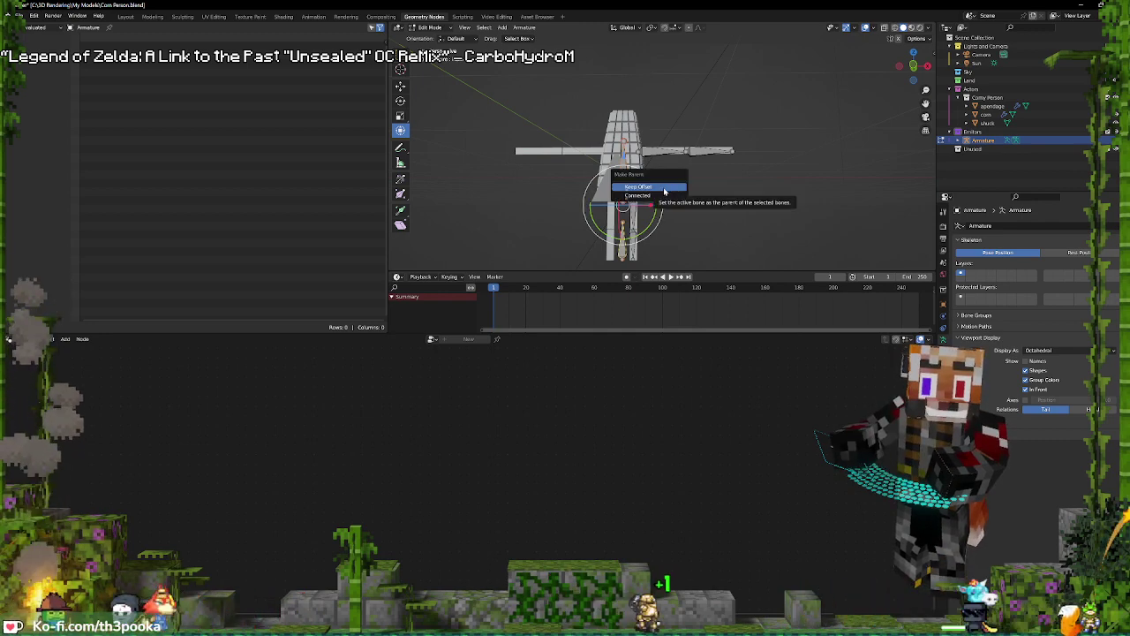
click(663, 188)
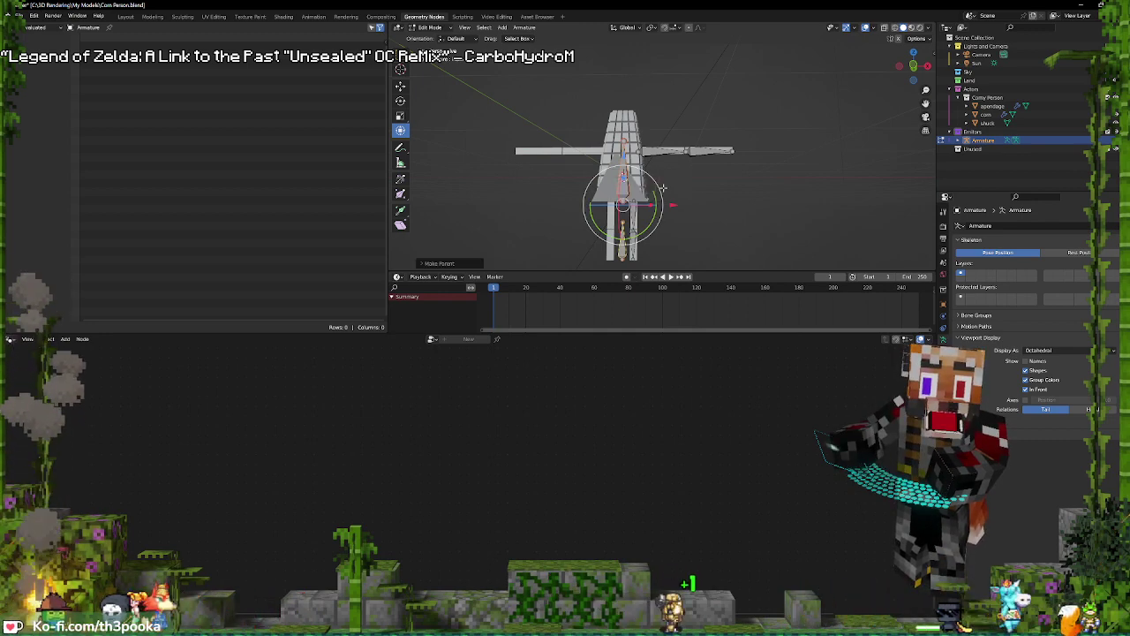
Parent the upper leg bone and the upper arm bone to the body bone using Keep Offset
click(634, 221)
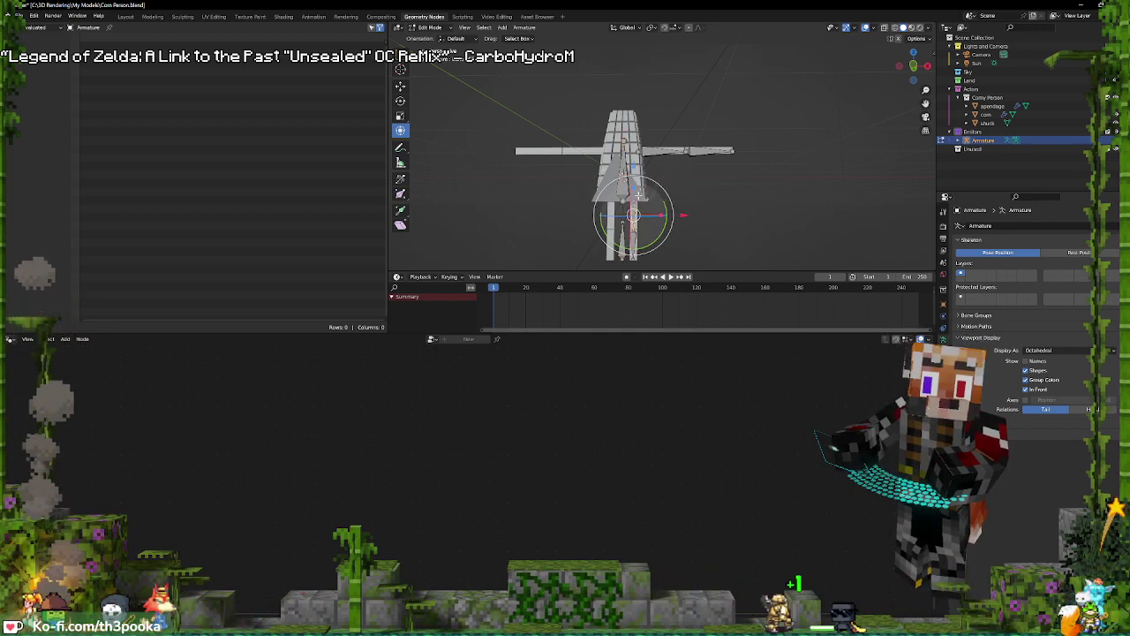
shift+click(654, 152)
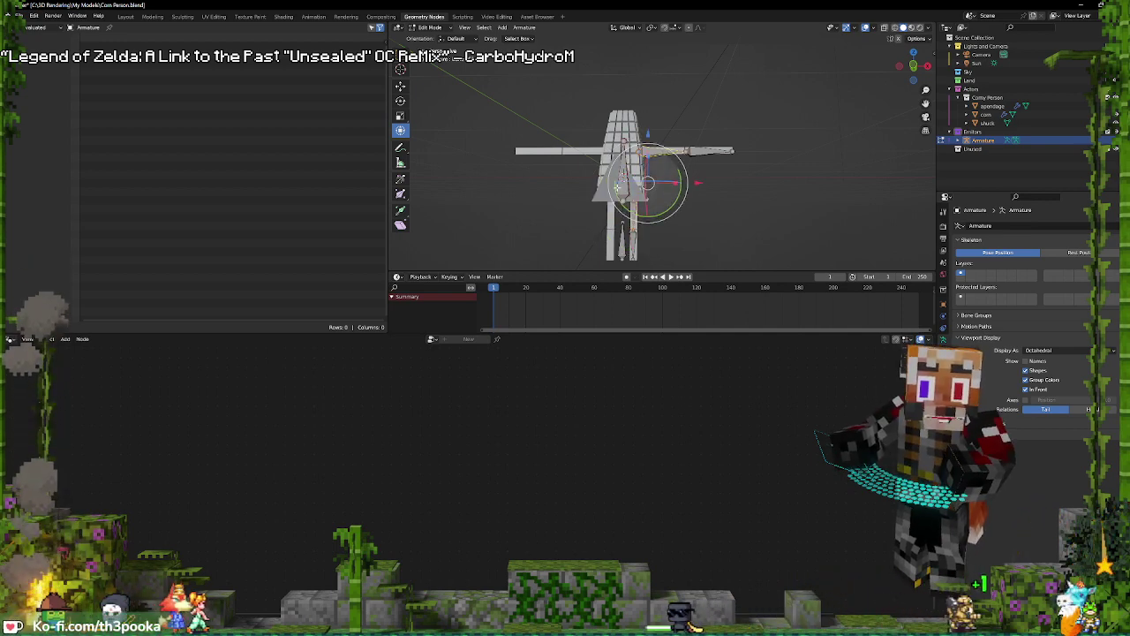
shift+click(624, 188)
key(ctrl+p)
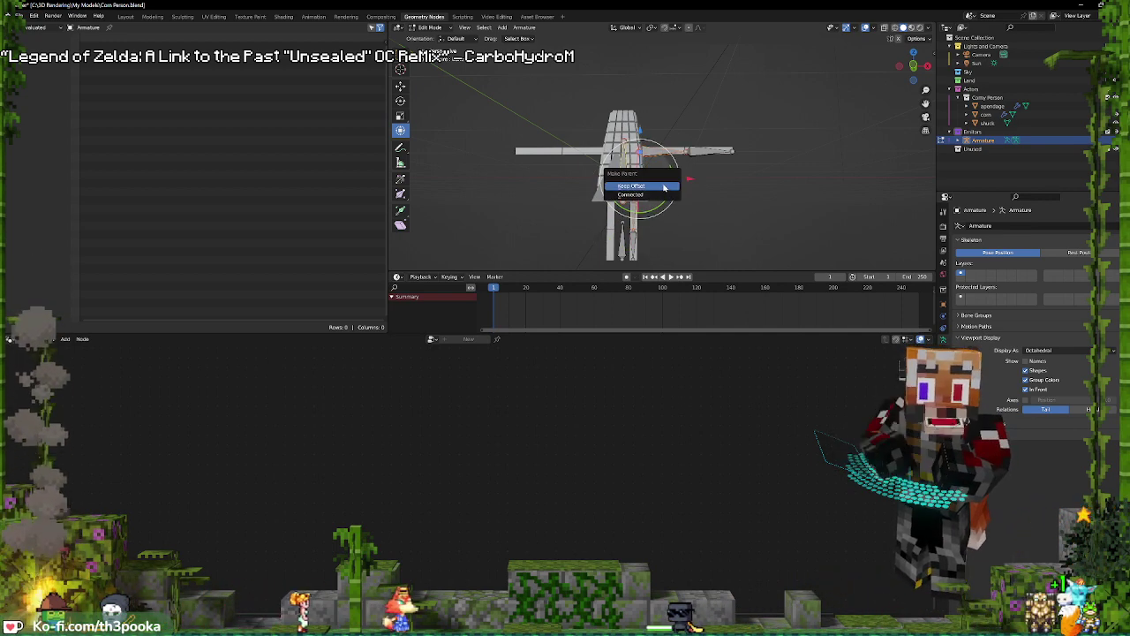
click(658, 186)
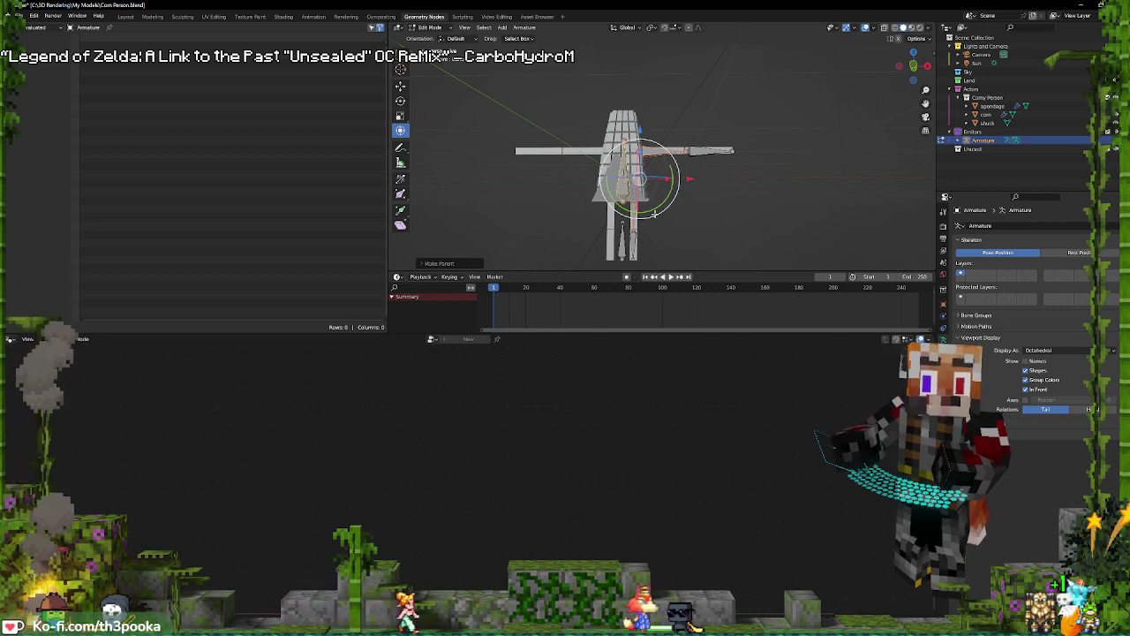
Rename the bone running through the corn body to Body
click(623, 167)
key(F2)
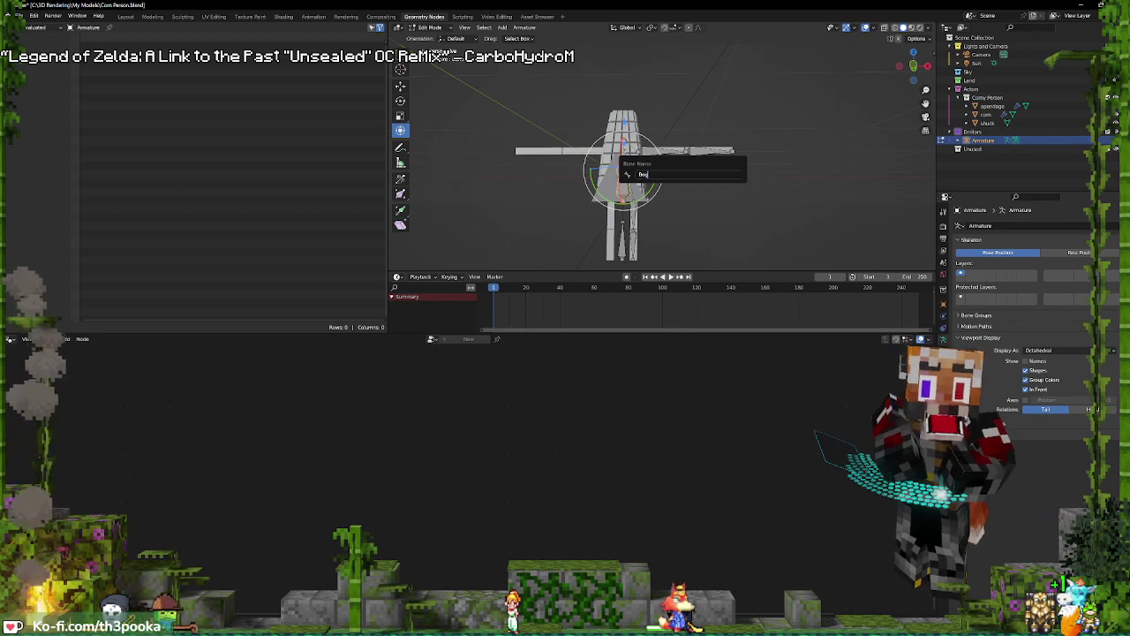
key(Return)
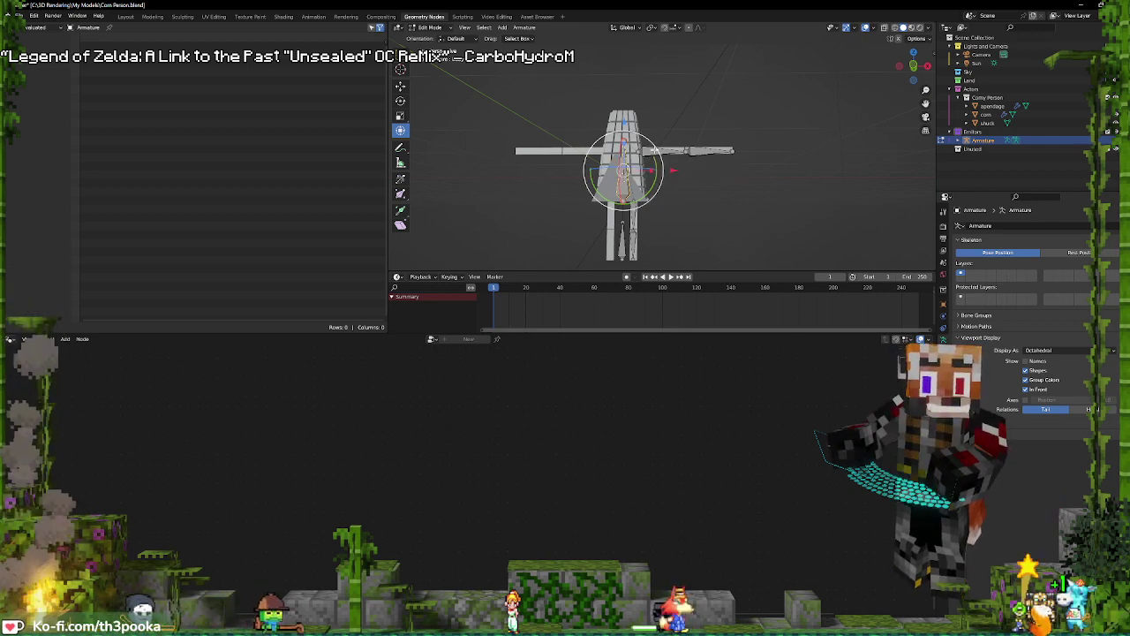
Rename the upper arm bone to Arm.R.000
click(655, 150)
key(F2)
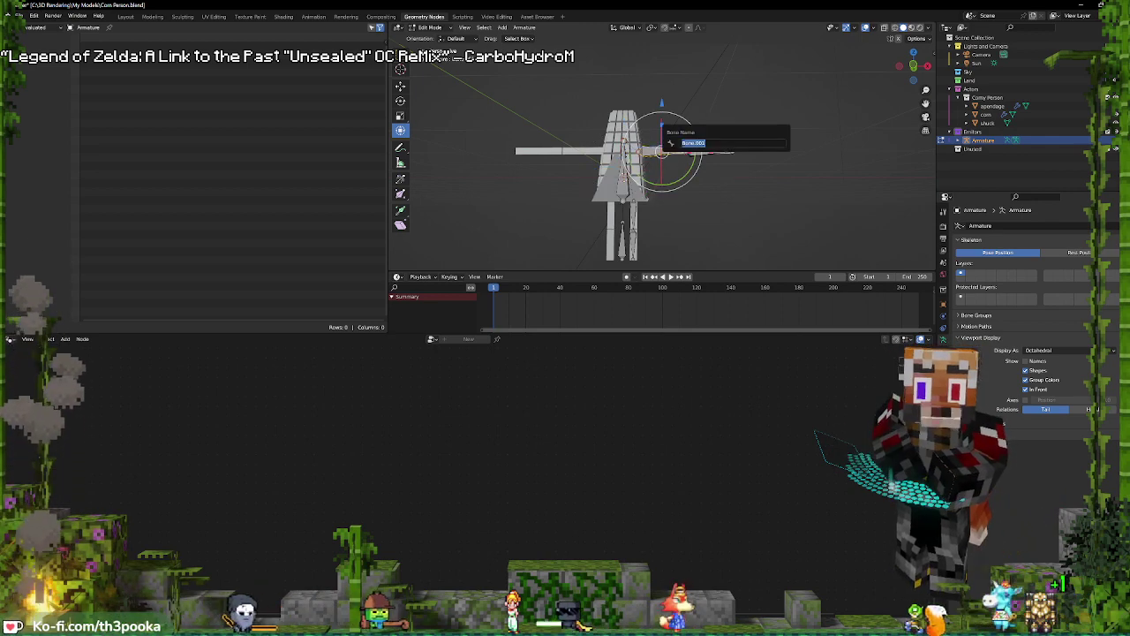
text(A)
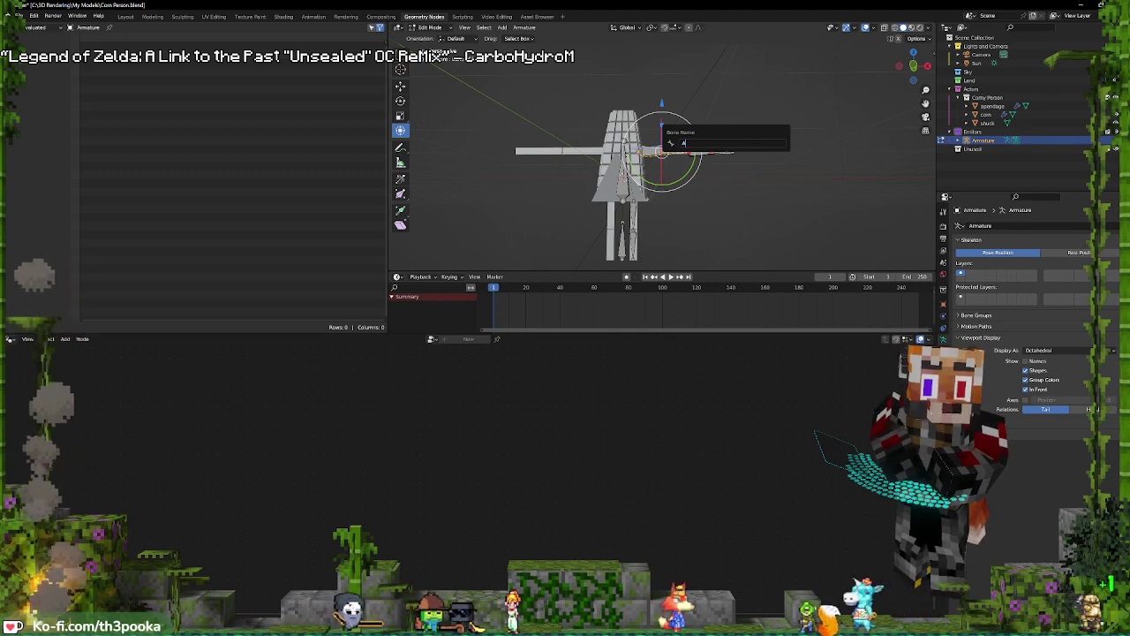
text(rm)
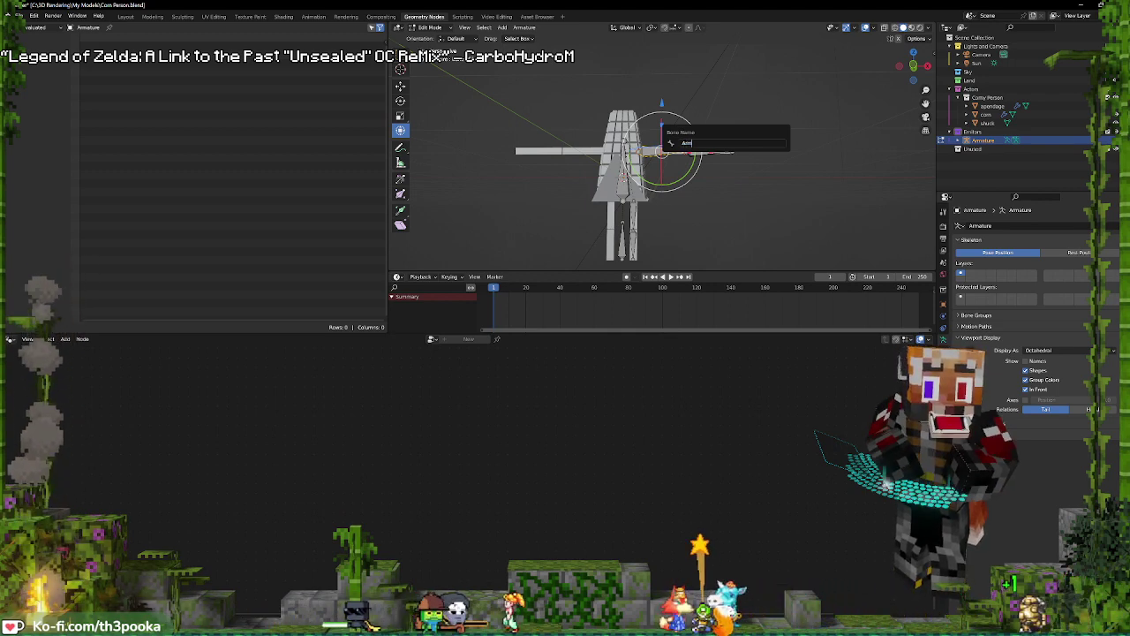
text(R)
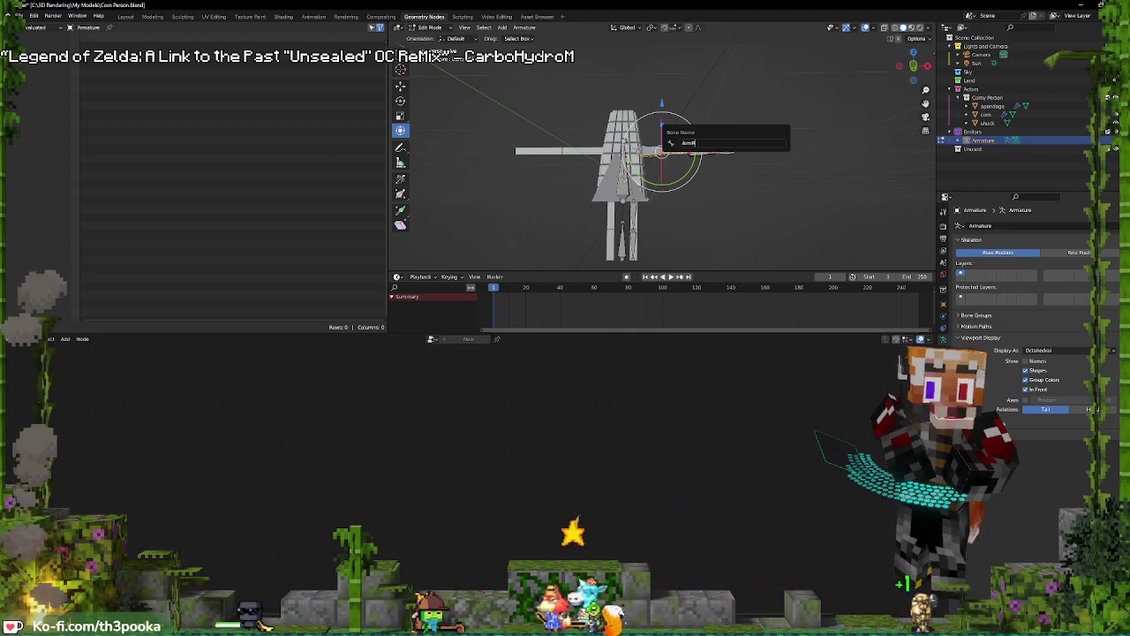
key(BackSpace)
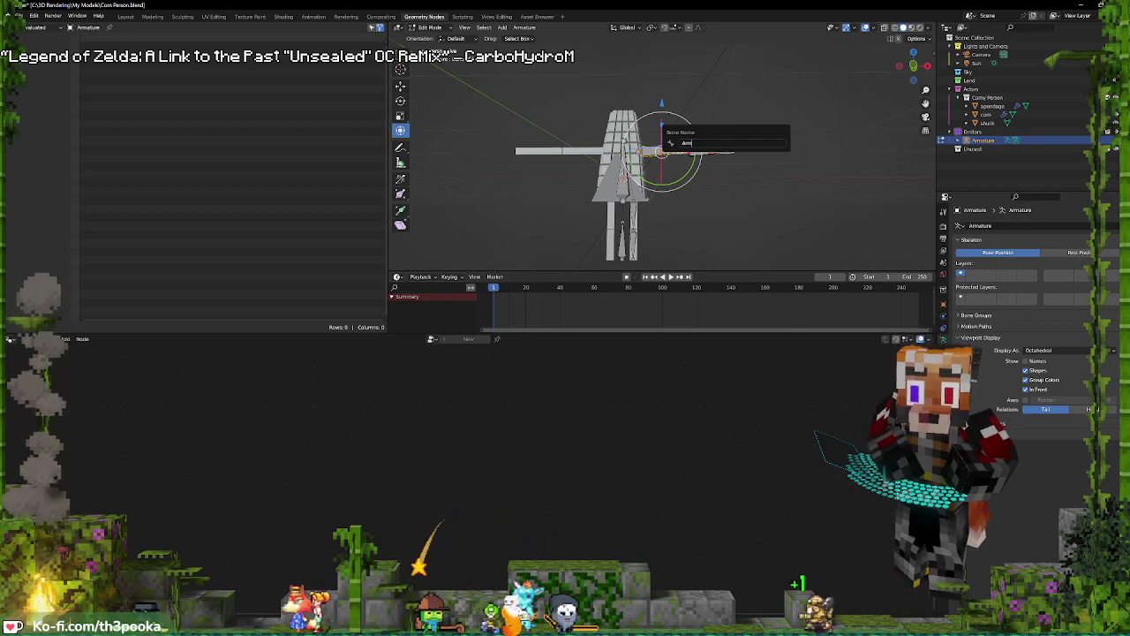
text(.R)
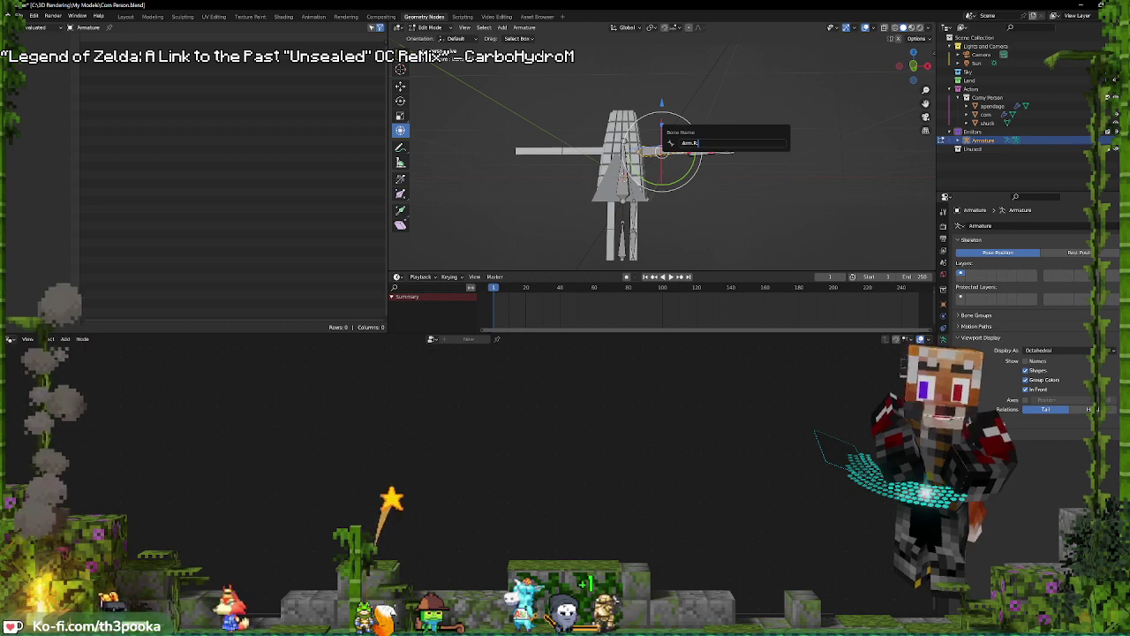
text(.00)
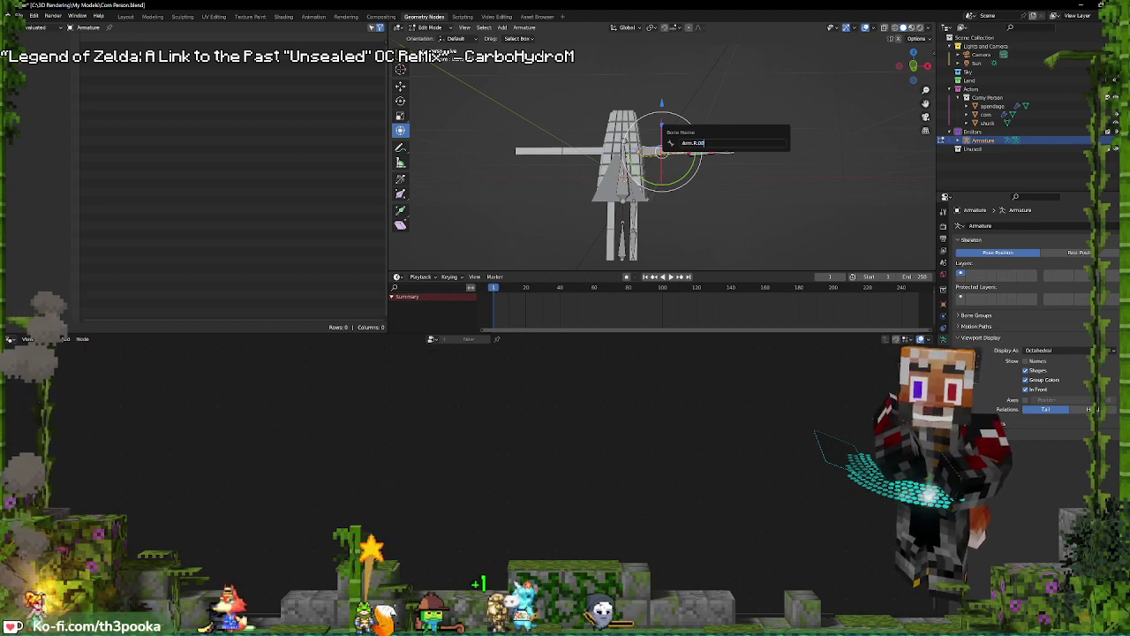
text(1)
key(Return)
Copy the upper arm bone's name and use it to rename the forearm bone to Arm.R.001
click(707, 154)
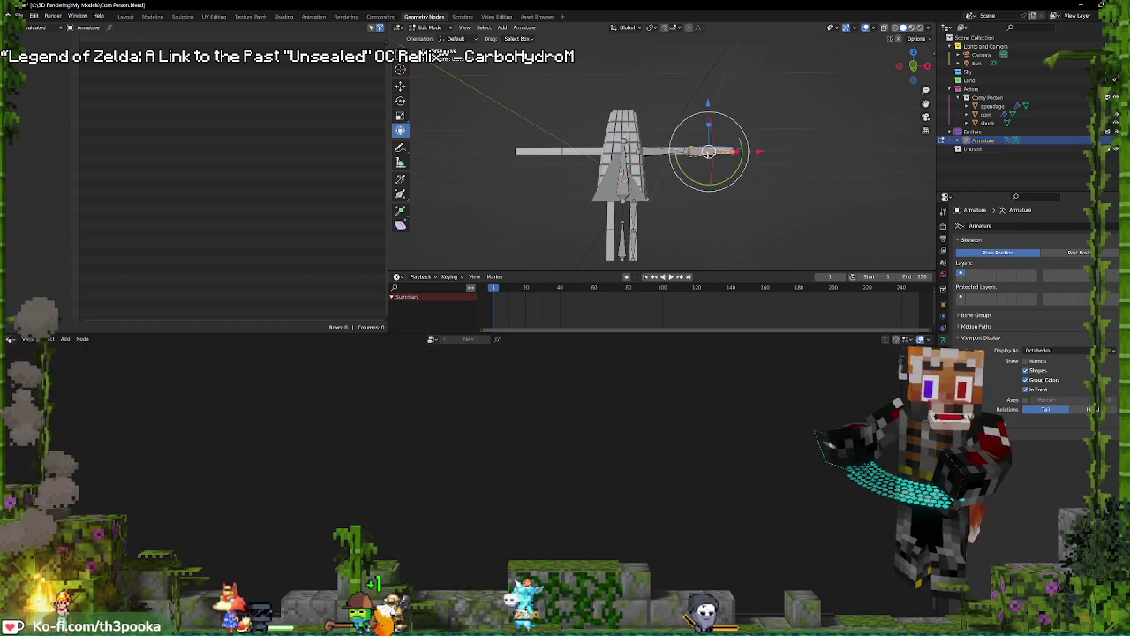
click(655, 143)
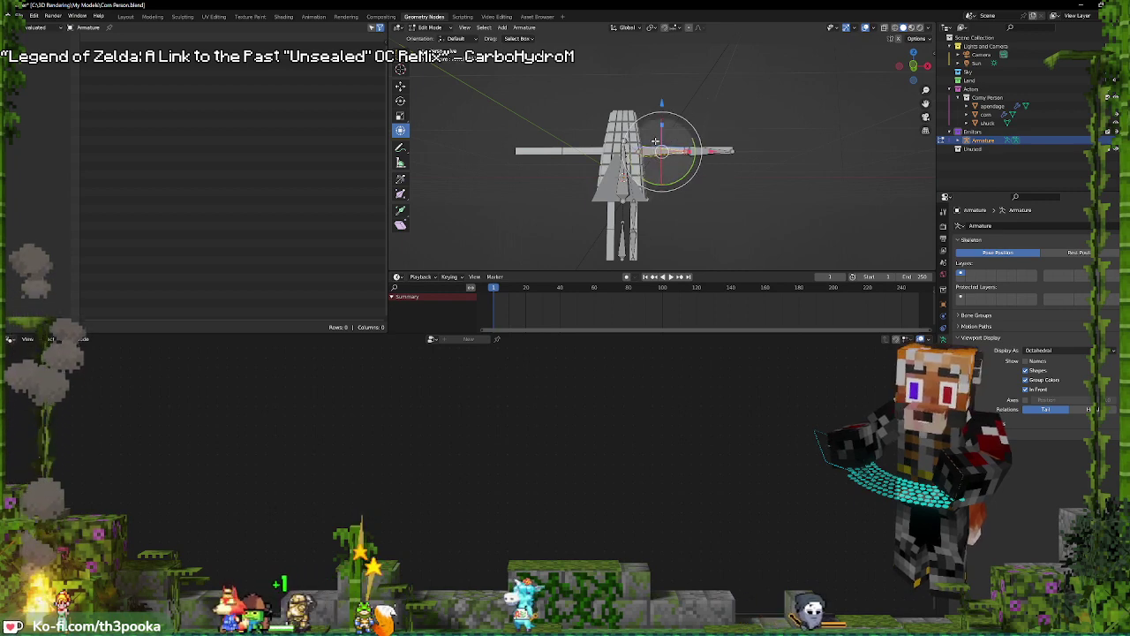
key(F2)
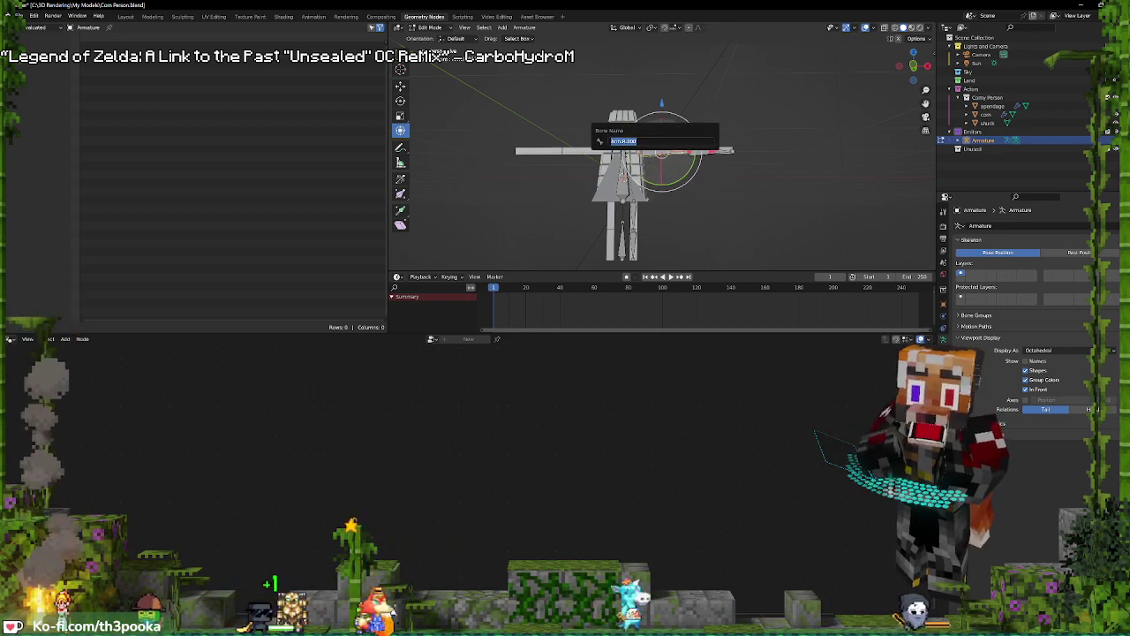
key(Return)
click(708, 151)
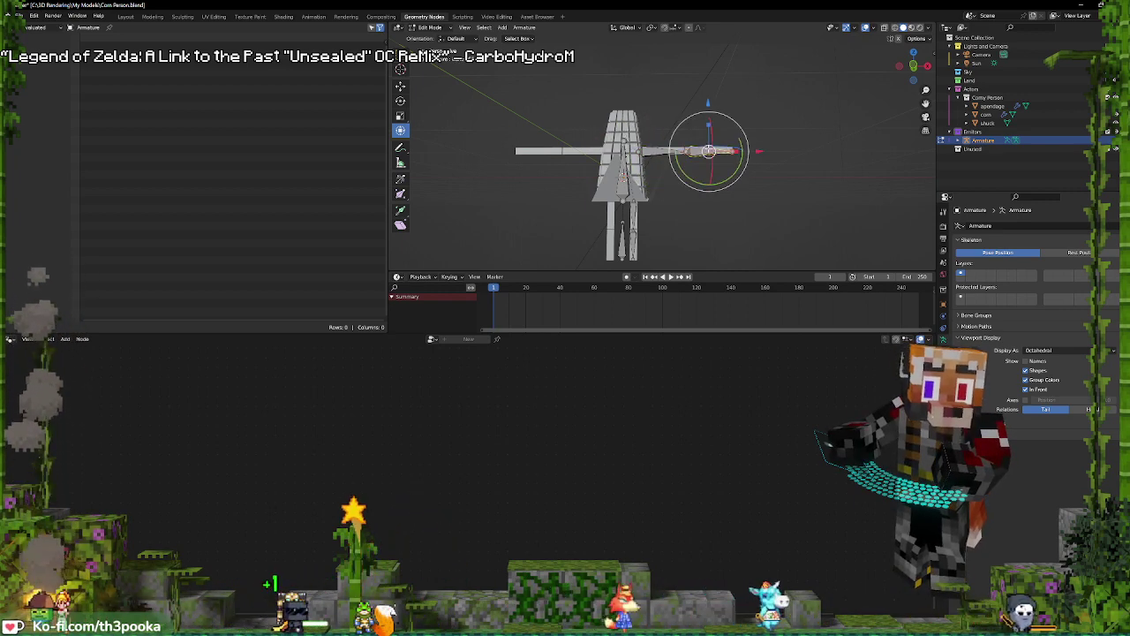
key(F2)
text(Arm.R.000)
key(Return)
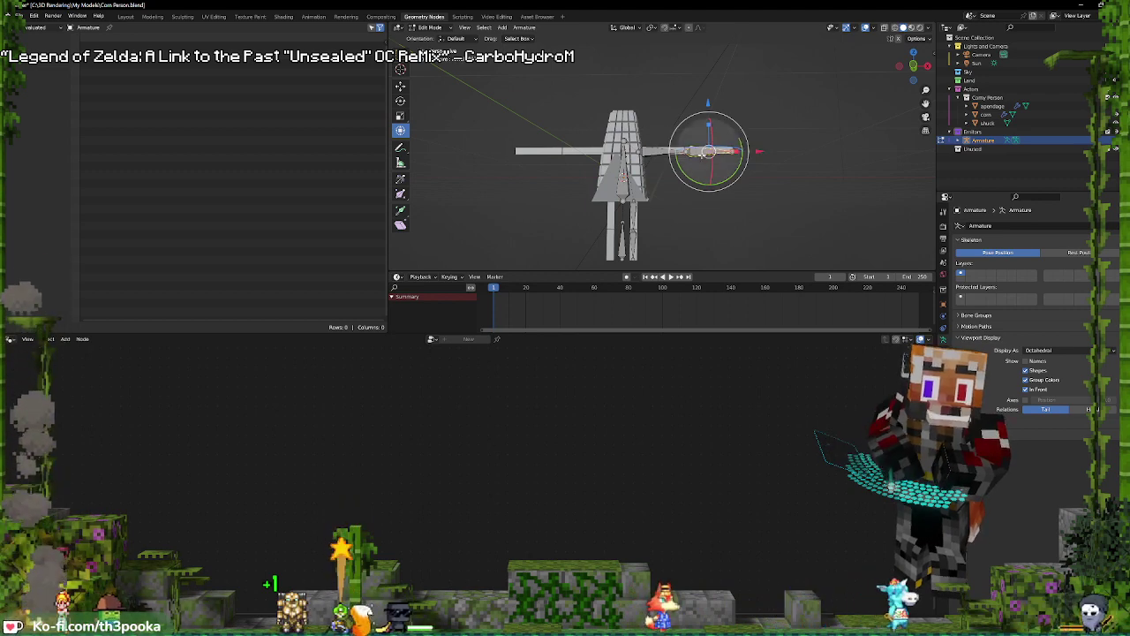
Rename the upper leg bone to Leg.R.000 and the lower leg bone to Leg.R.001
click(632, 201)
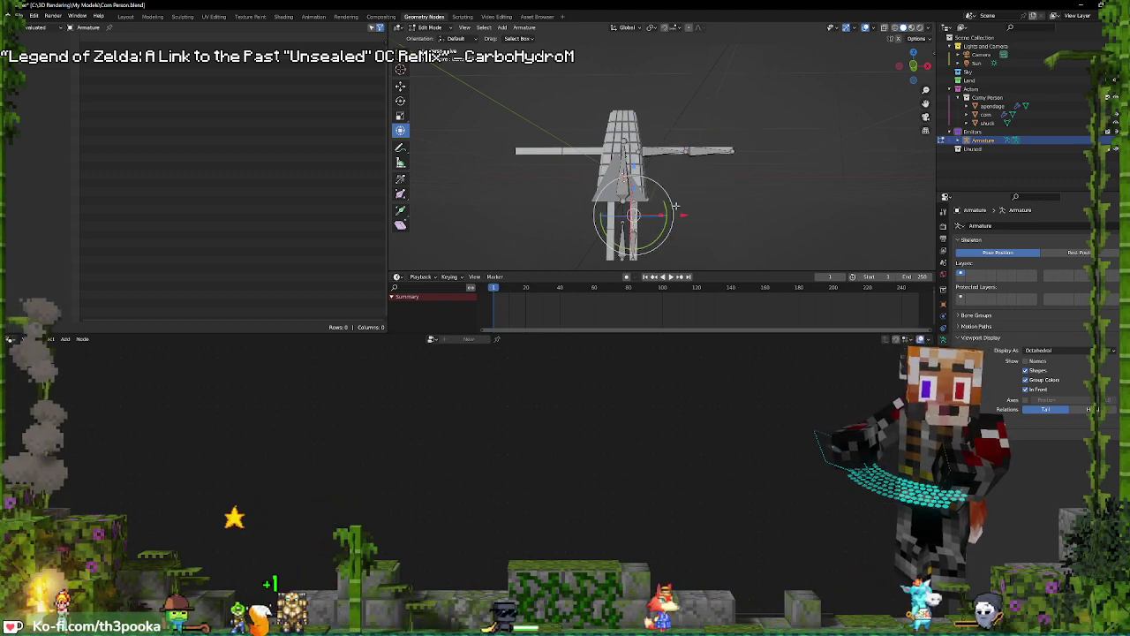
key(F2)
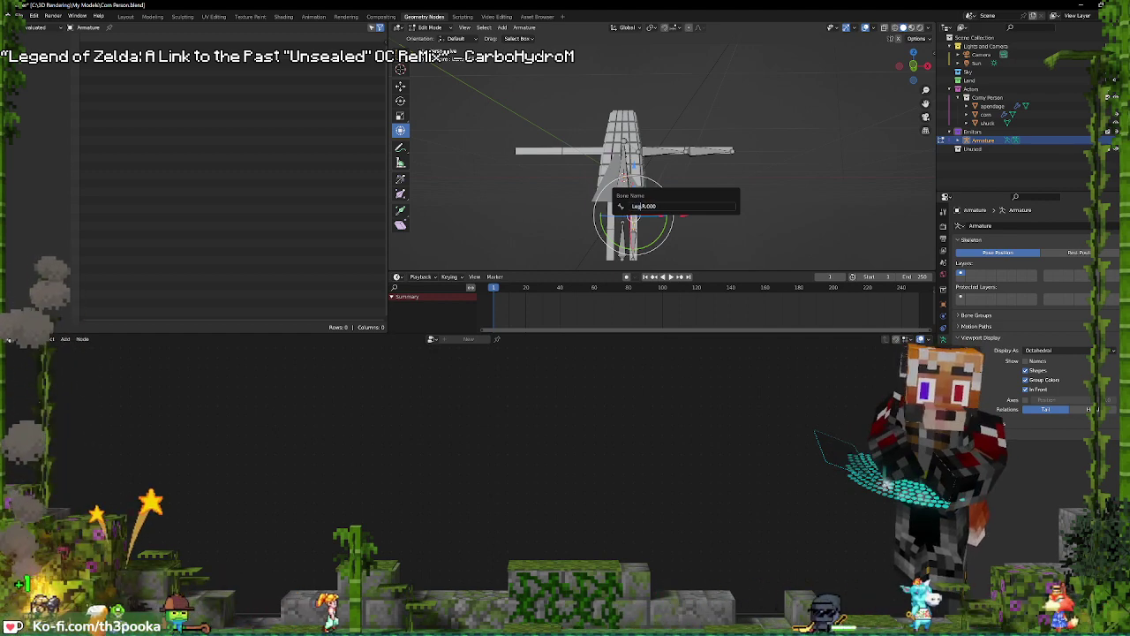
key(Return)
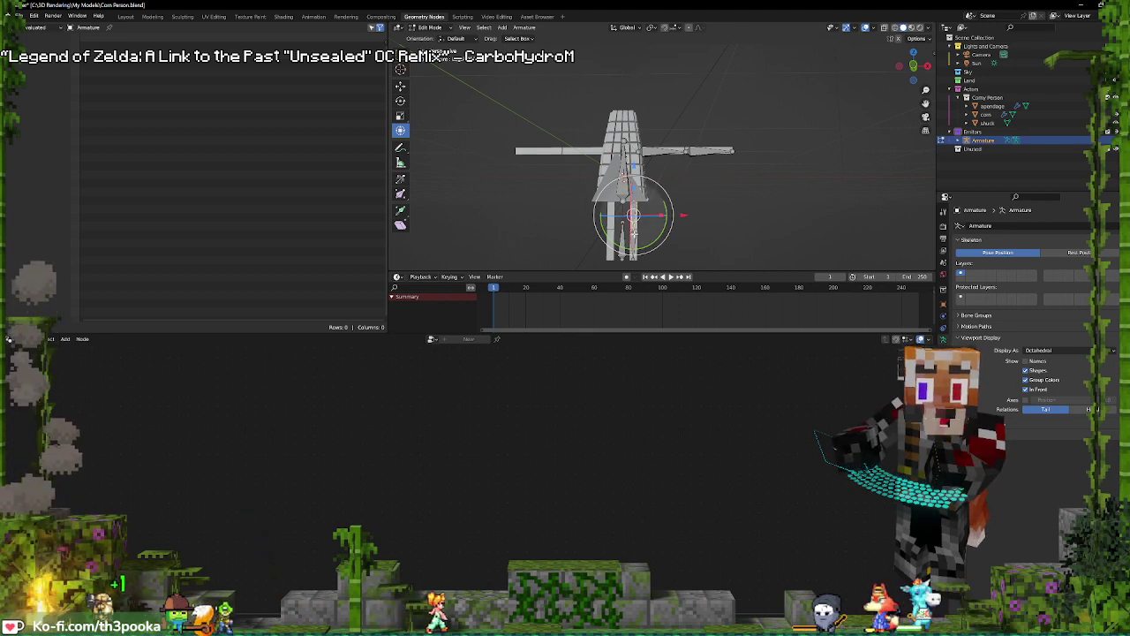
click(634, 234)
key(F2)
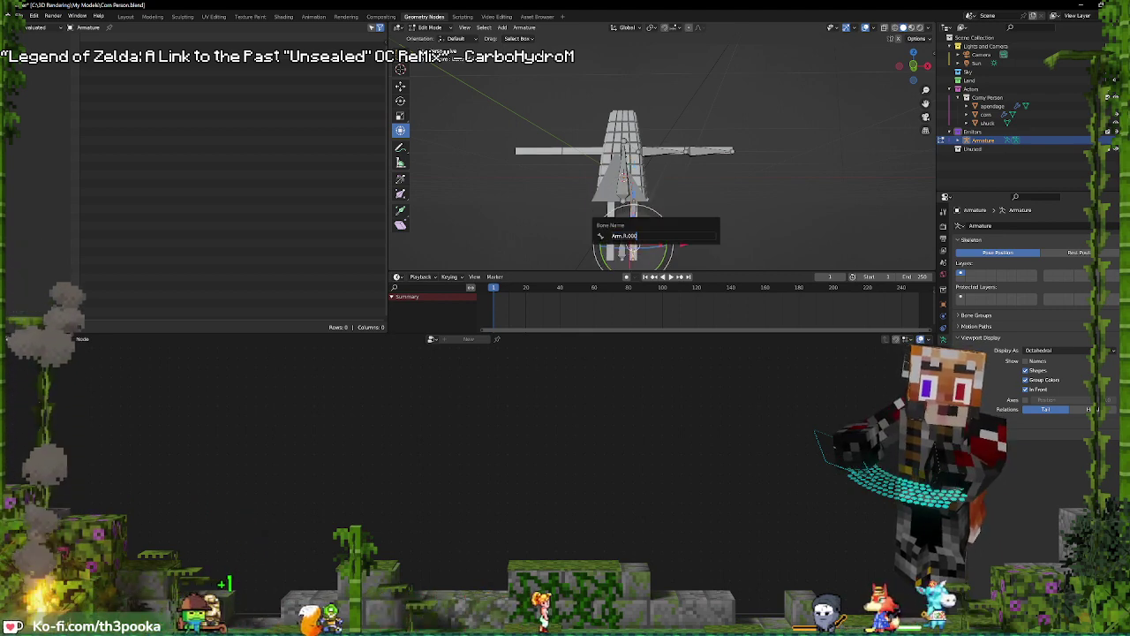
double_click(616, 235)
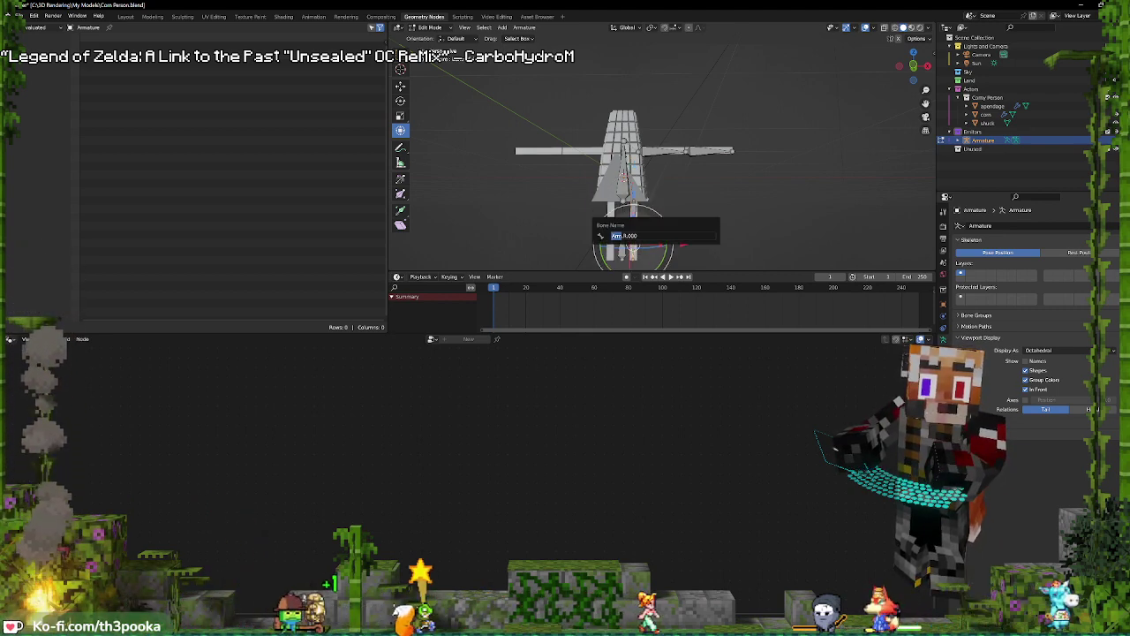
text(Leg)
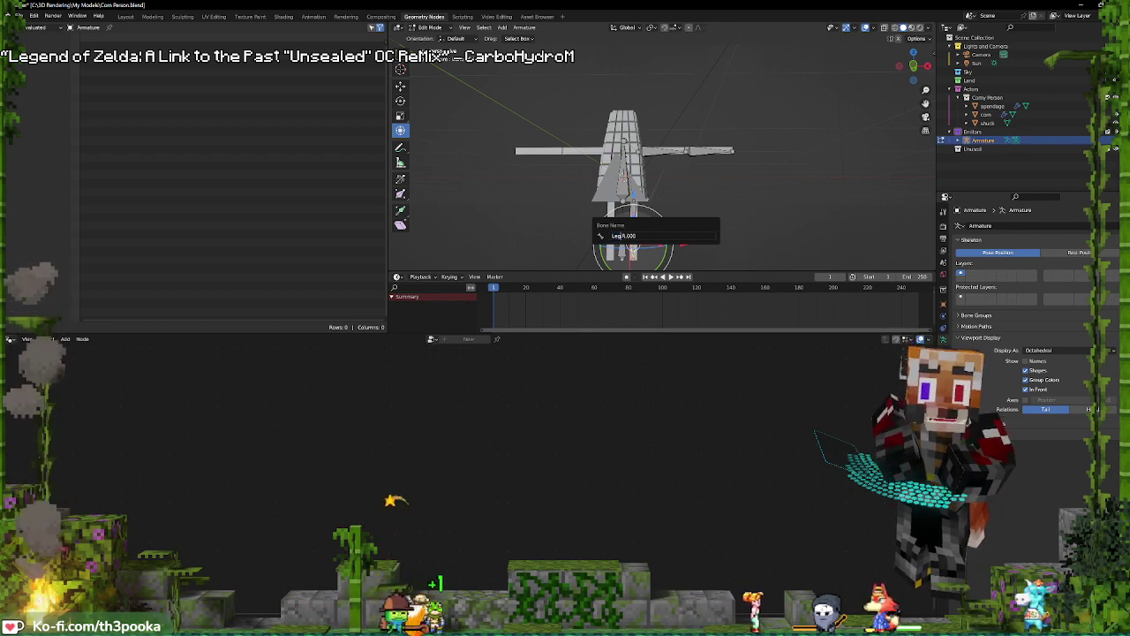
key(Return)
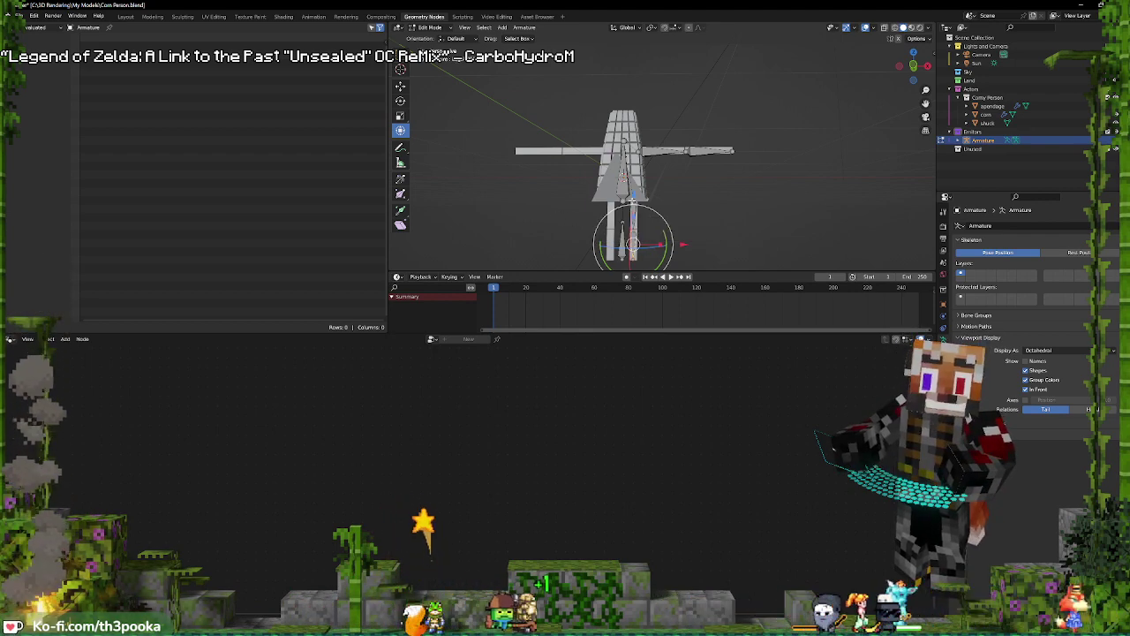
Change the side letter to L in the names of the lower and upper leg bones, such as Leg.L.001
key(F2)
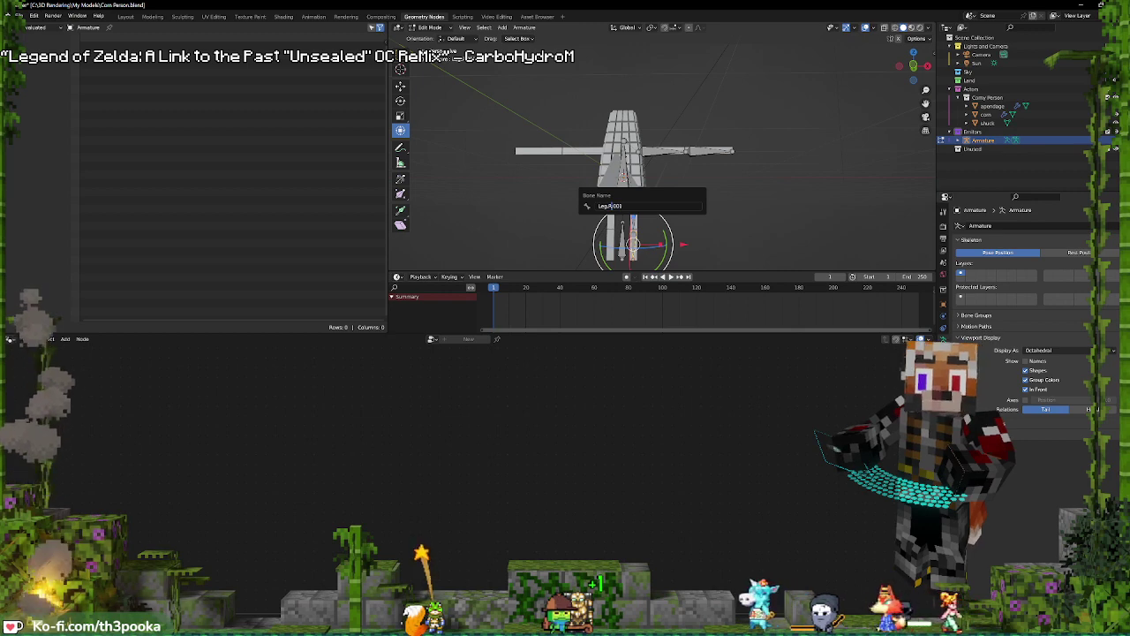
key(BackSpace)
text(L.)
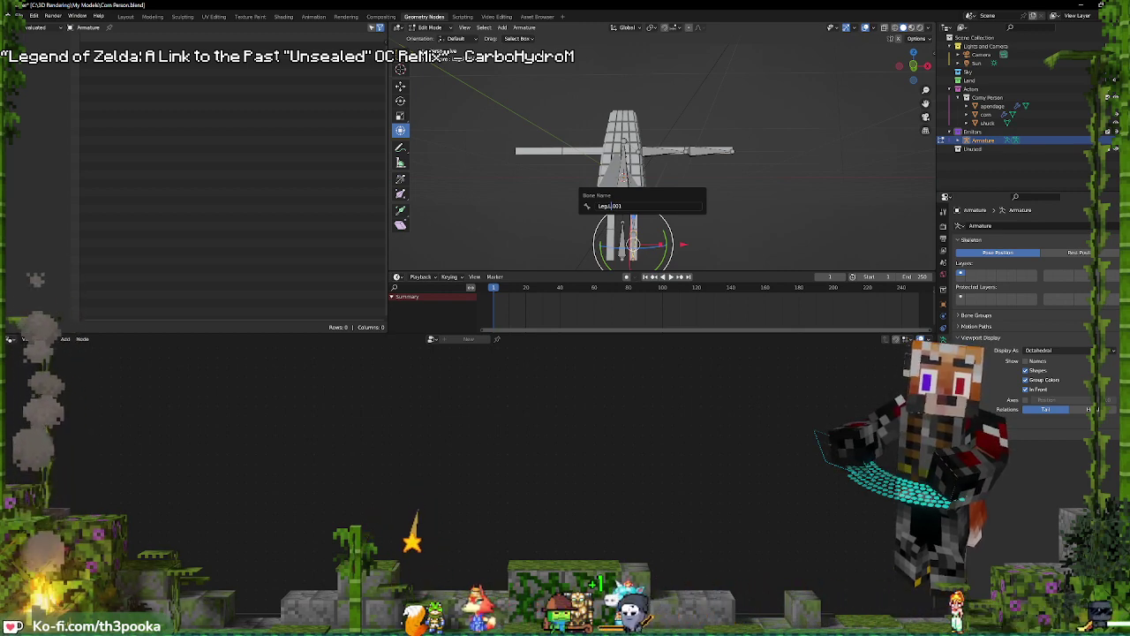
key(Return)
click(632, 202)
key(F2)
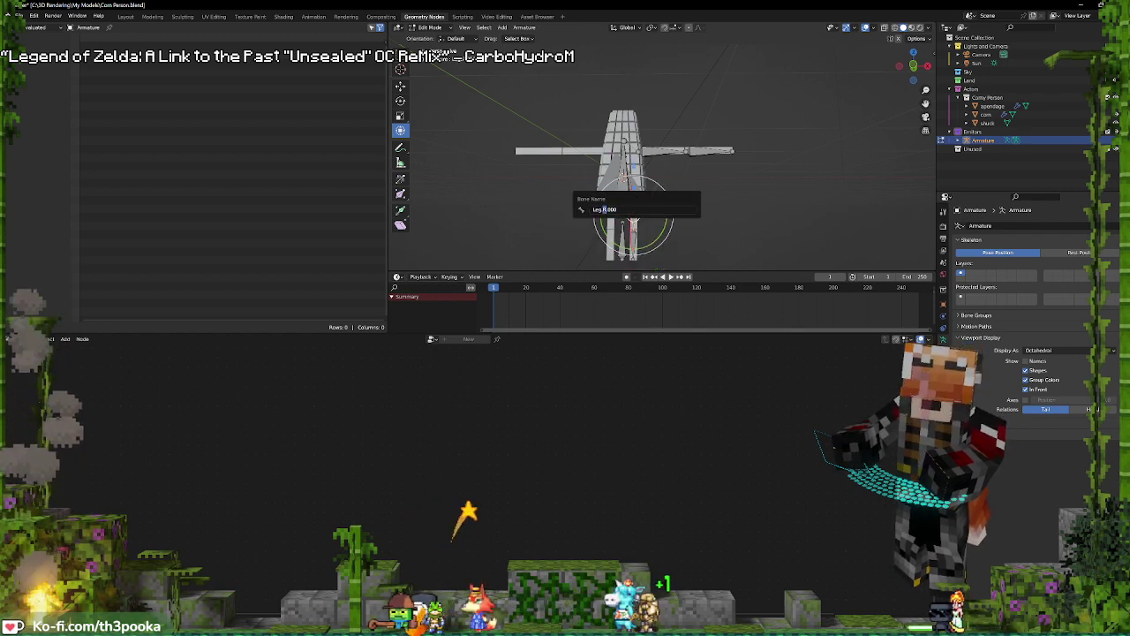
key(Return)
Change the side letter to L in the names of the upper arm and forearm bones
click(660, 151)
key(ctrl+c)
key(F2)
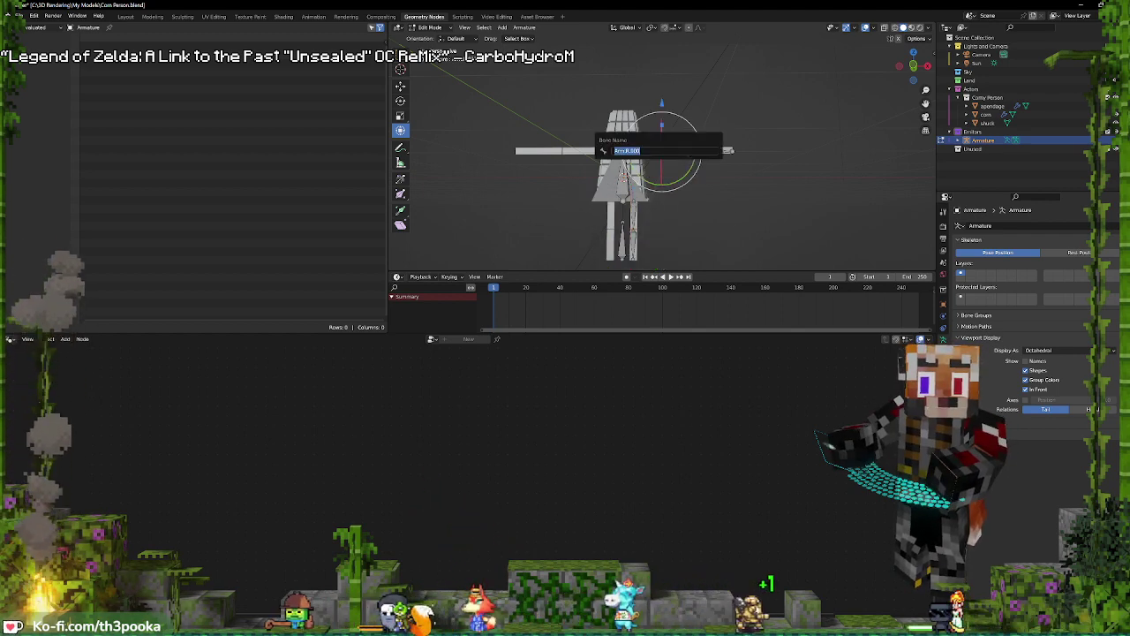
drag(630, 151, 625, 151)
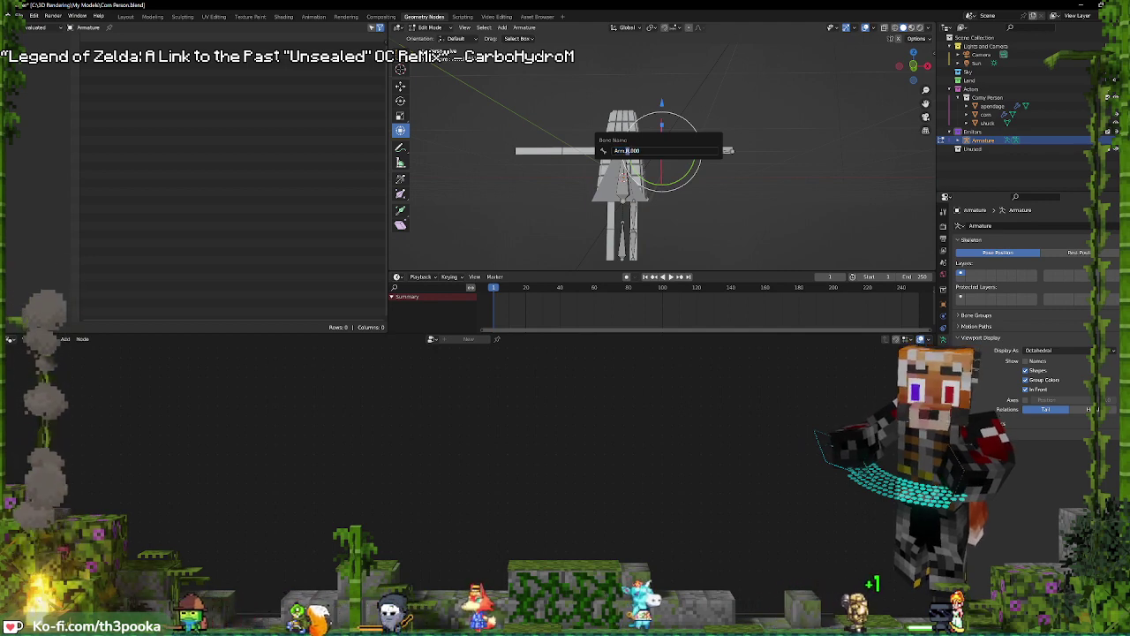
key(Return)
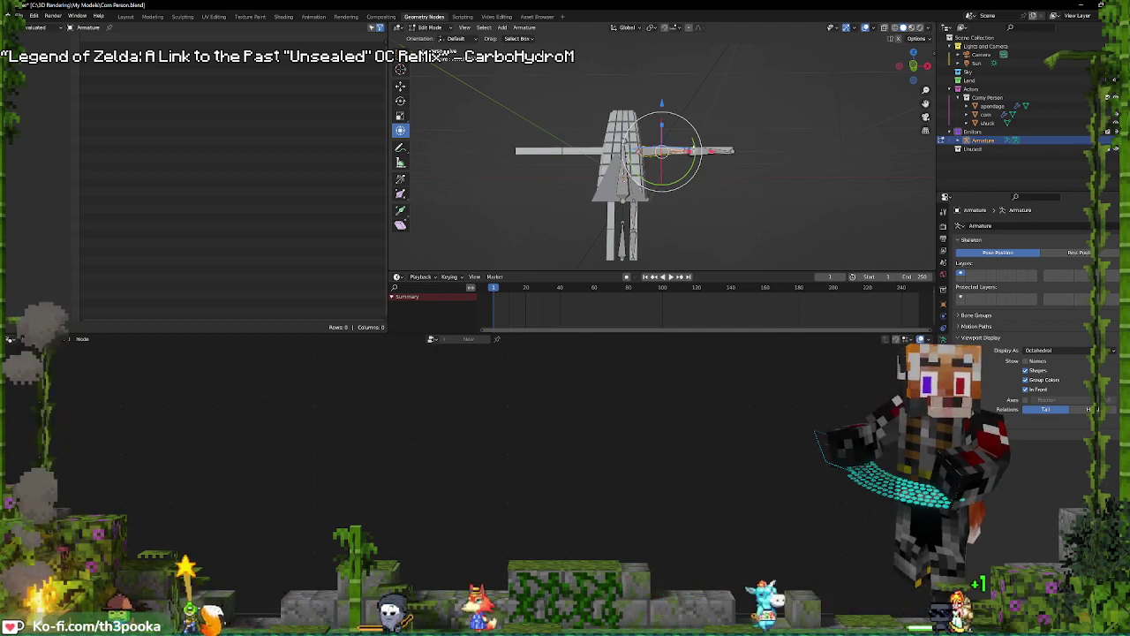
click(706, 151)
key(F2)
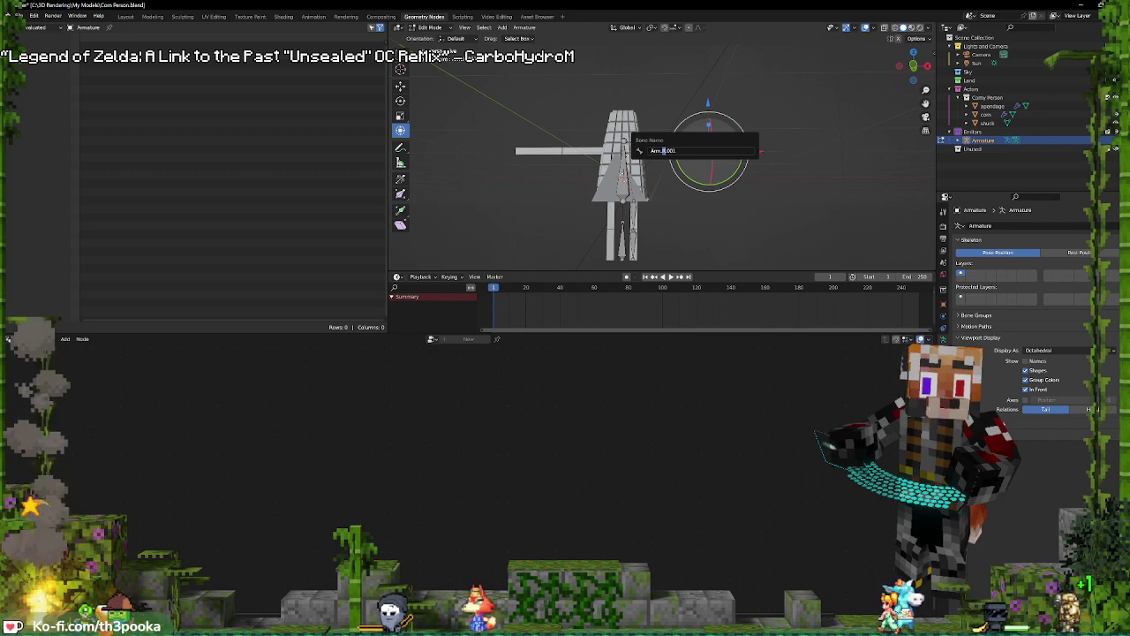
key(Return)
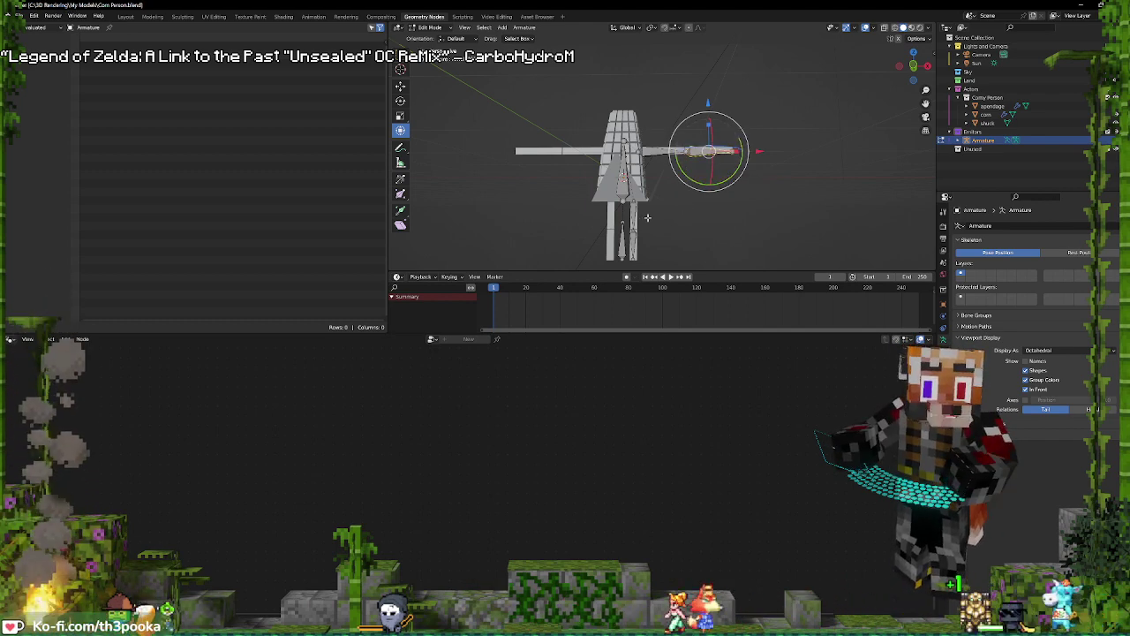
Circle-select both arm bones and both leg bones, and set the transform pivot point to 3D Cursor
key(c)
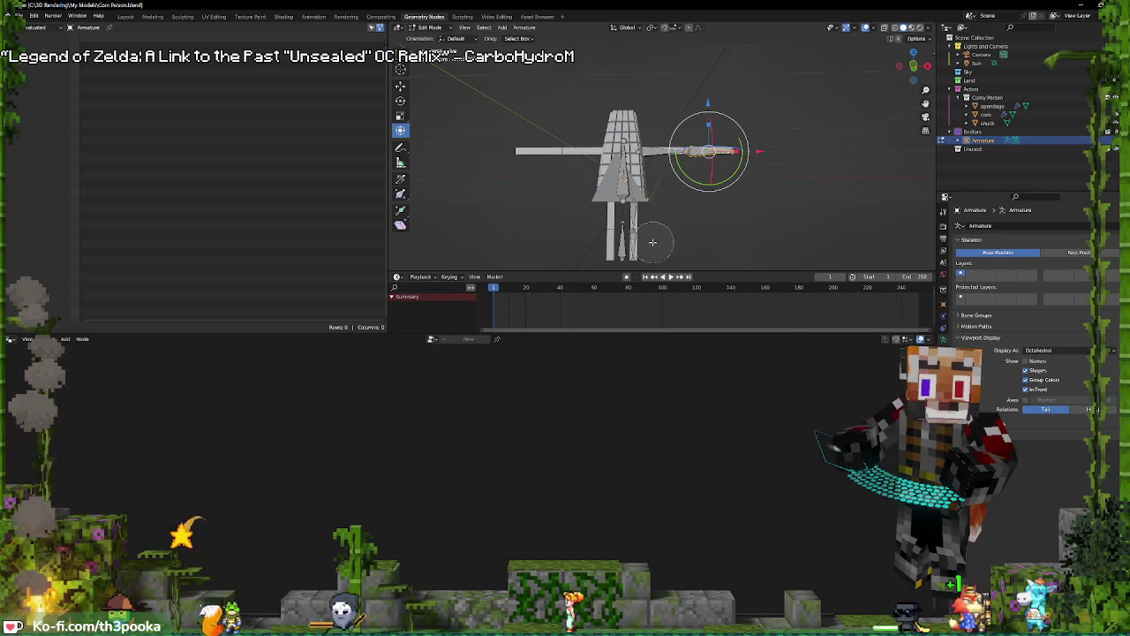
click(683, 147)
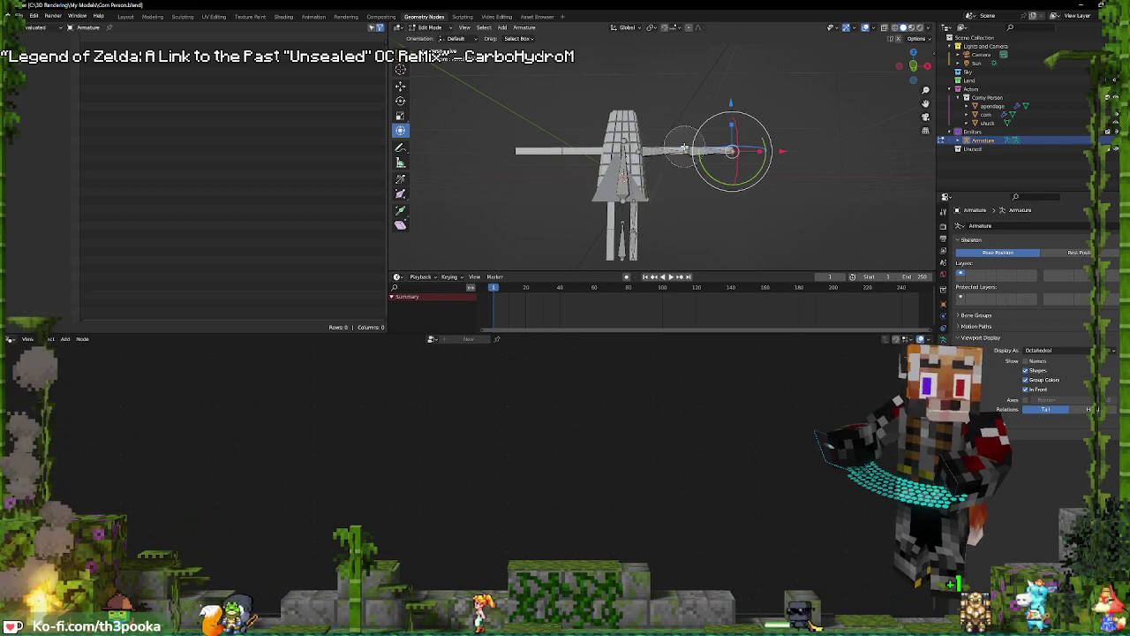
drag(719, 152, 655, 149)
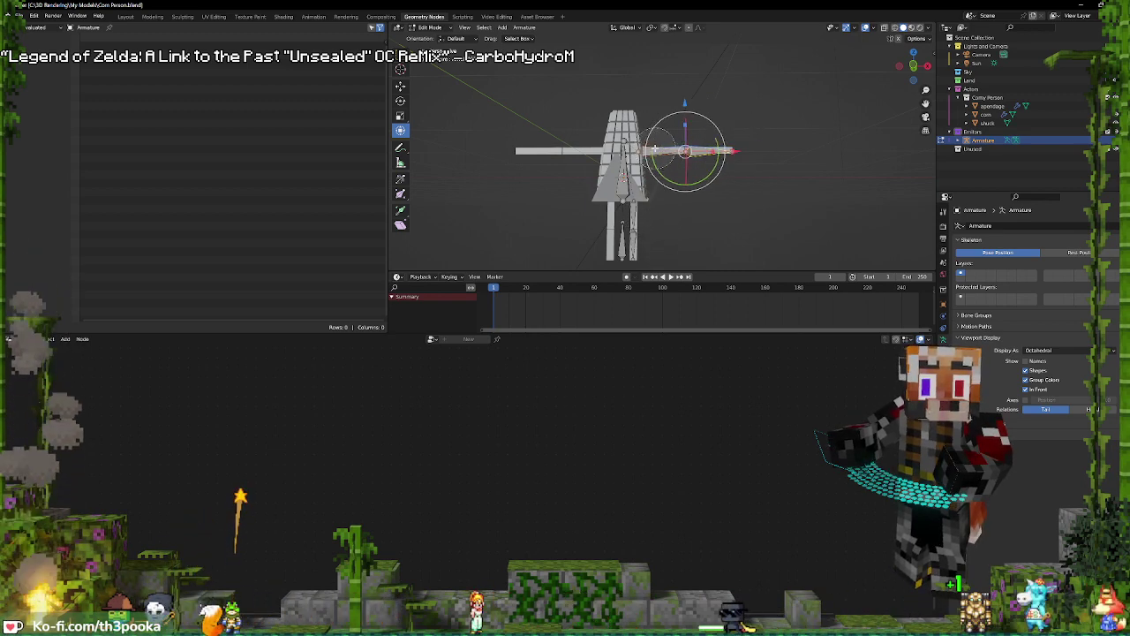
click(649, 216)
drag(648, 237, 648, 255)
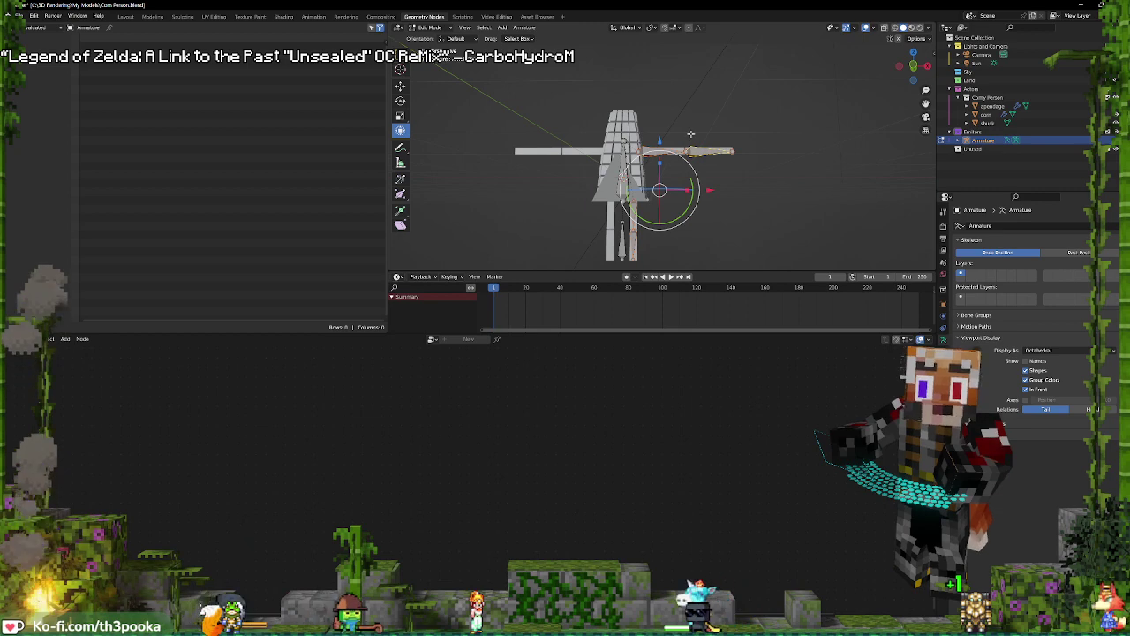
click(650, 27)
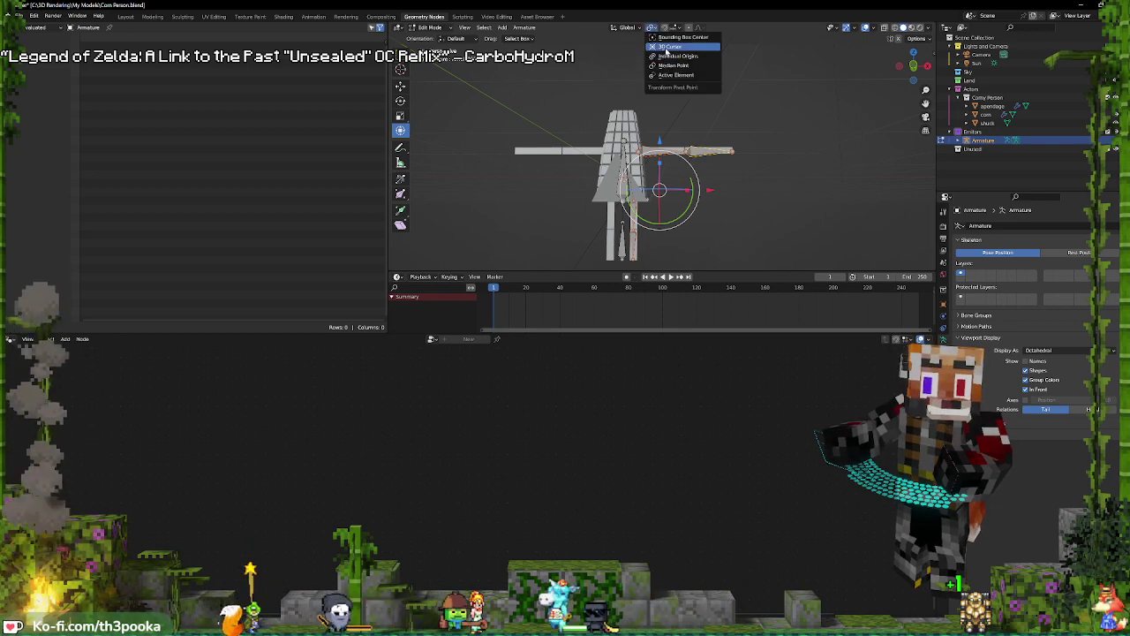
click(670, 46)
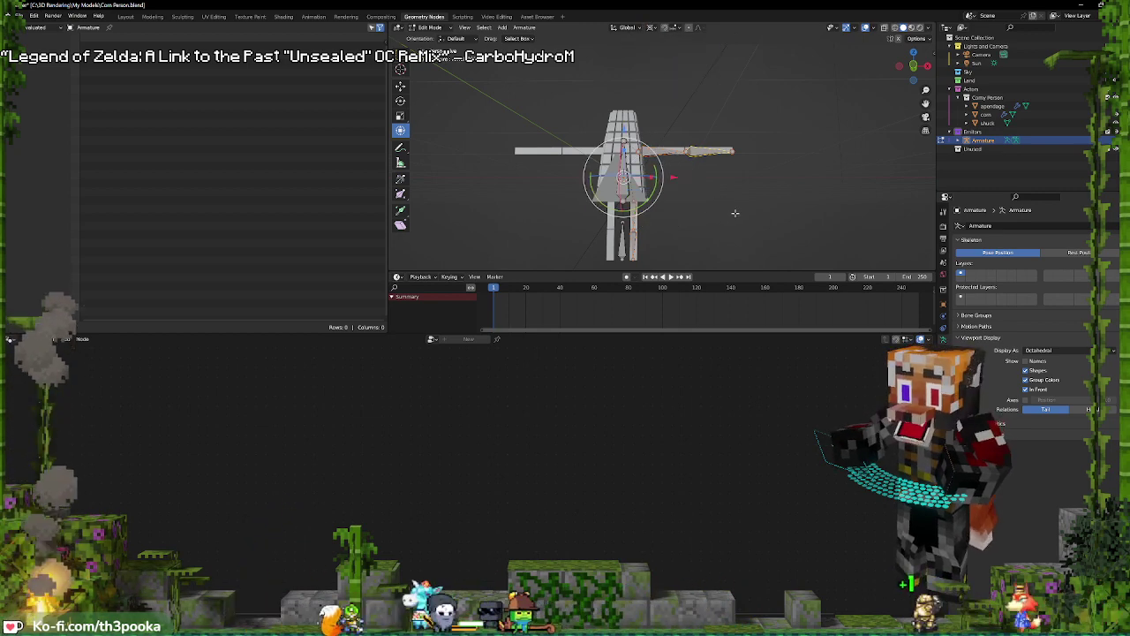
Duplicate the selected arm and leg bones in place and mirror the copies by scaling them -1 along X
key(g)
right_click(789, 189)
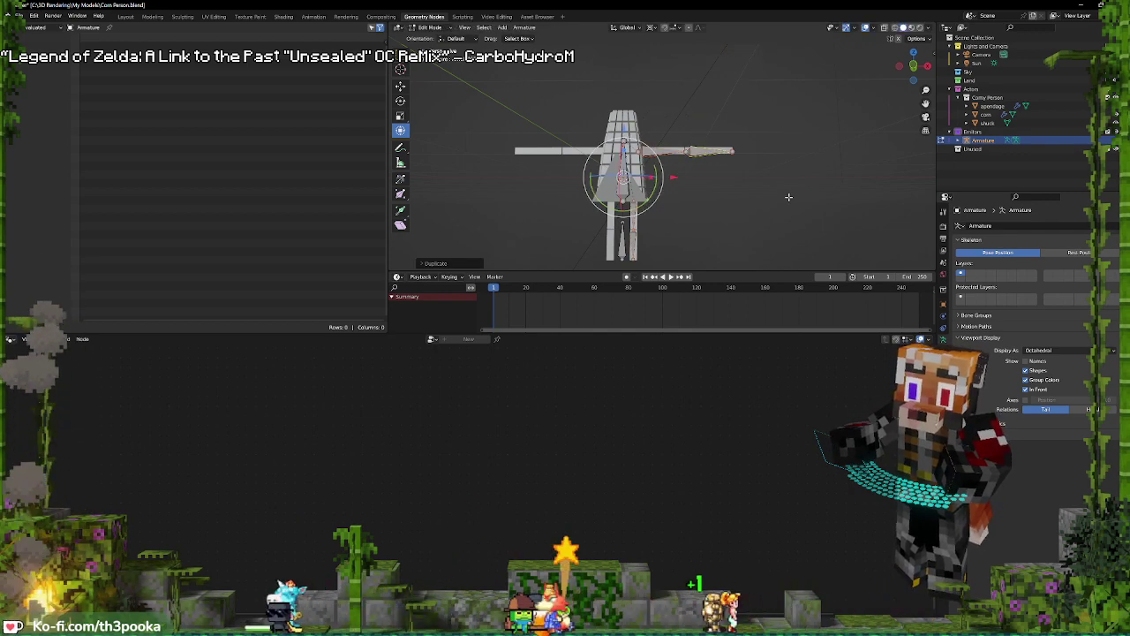
key(s)
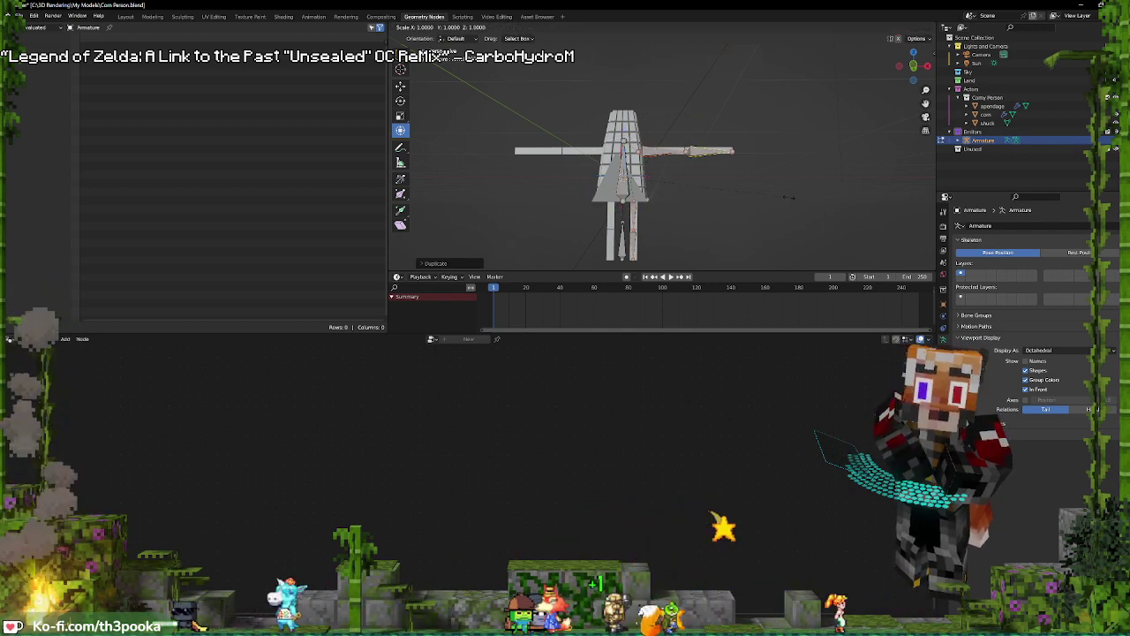
text(-1)
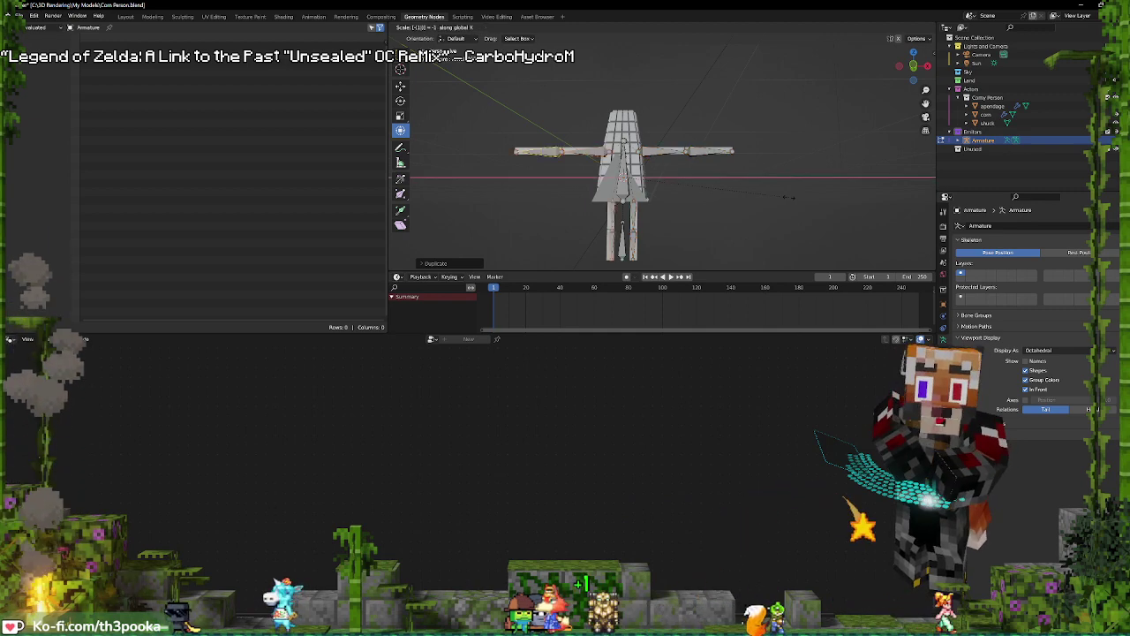
key(Return)
mouse_move(756, 180)
middle_down()
mouse_move(736, 211)
mouse_move(745, 194)
middle_up()
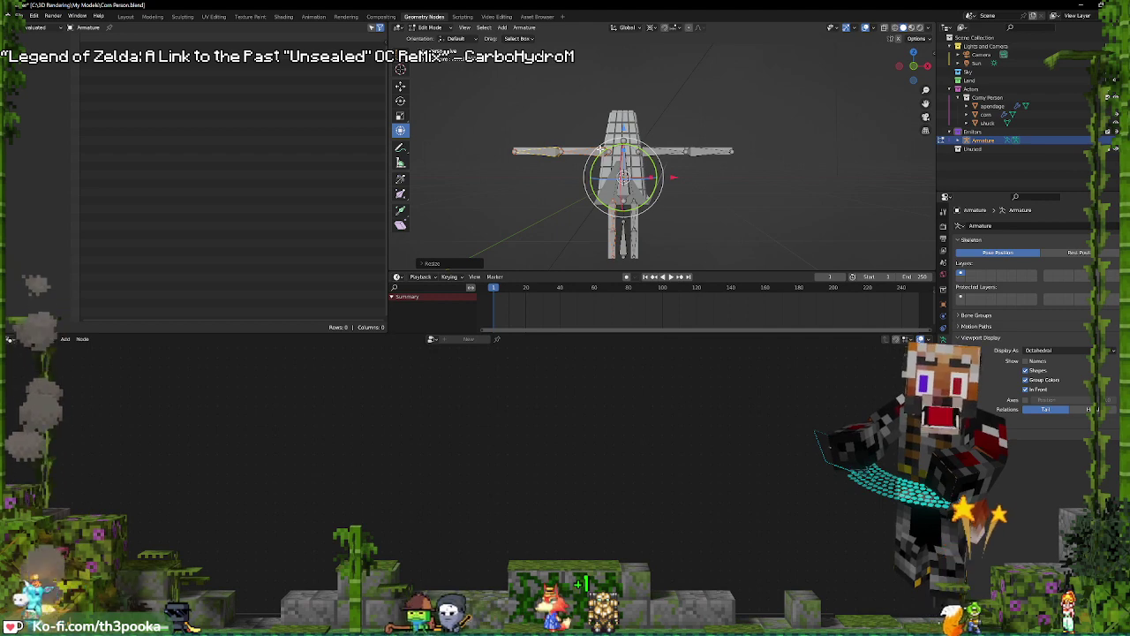
Rename the mirrored forearm bone to Arm.R.001 and the mirrored upper arm bone to Arm.R.000
key(F2)
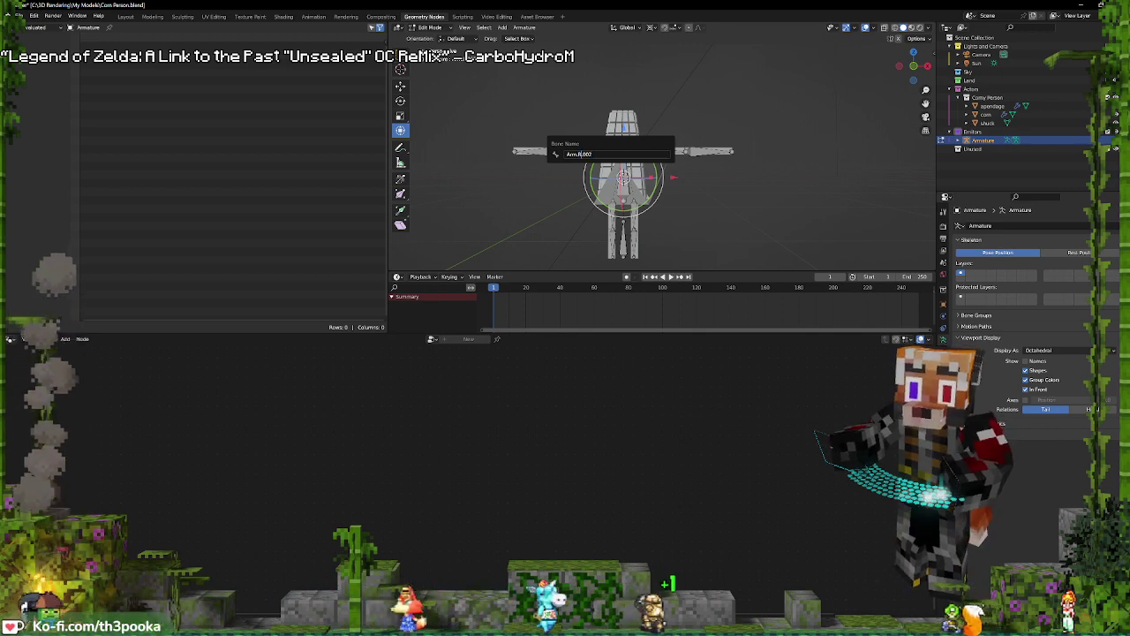
key(Return)
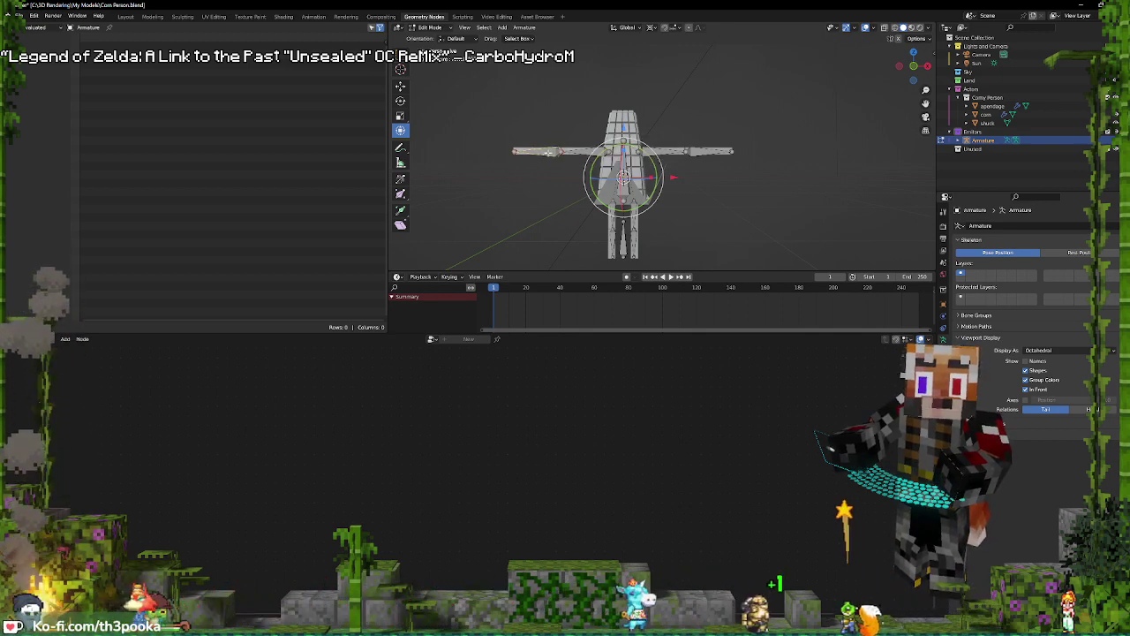
key(F2)
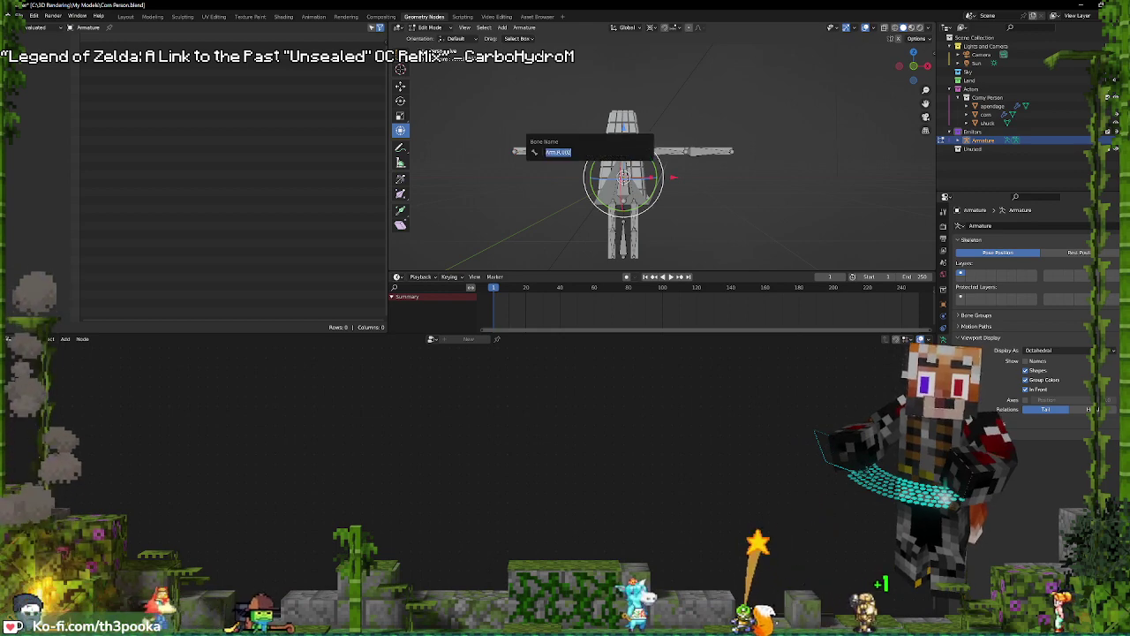
text(Arm.R.001)
key(Return)
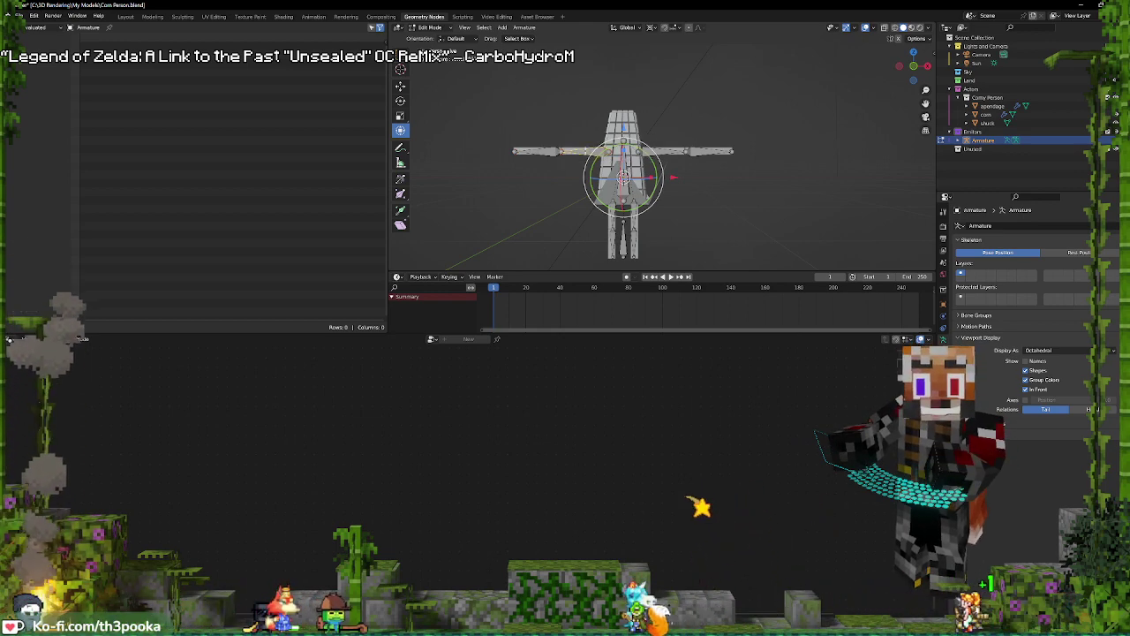
key(F2)
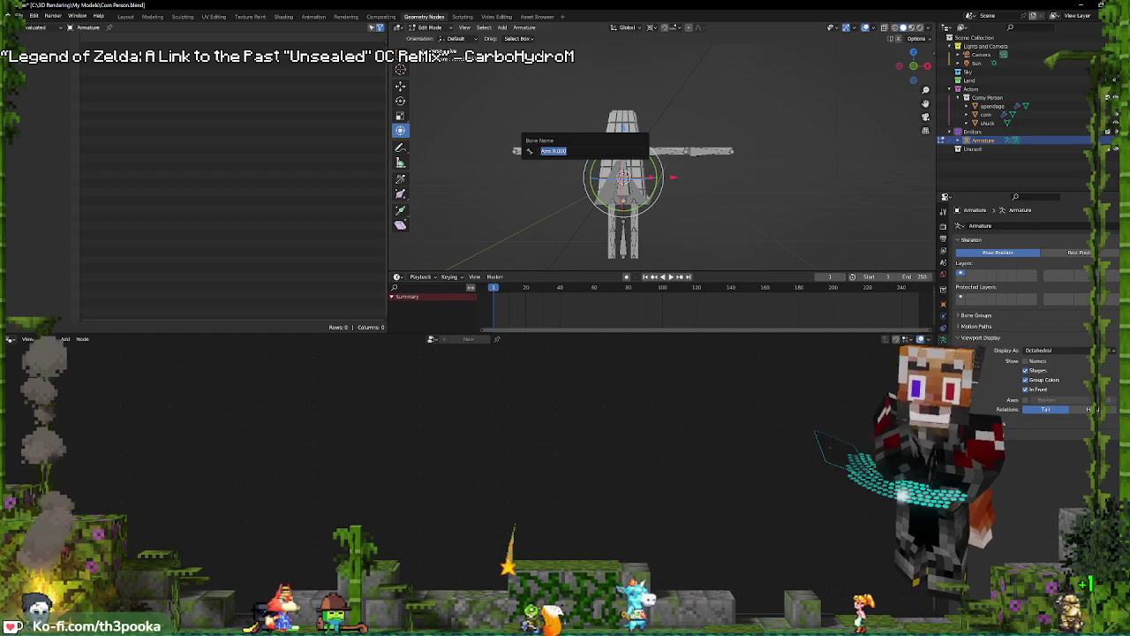
key(Return)
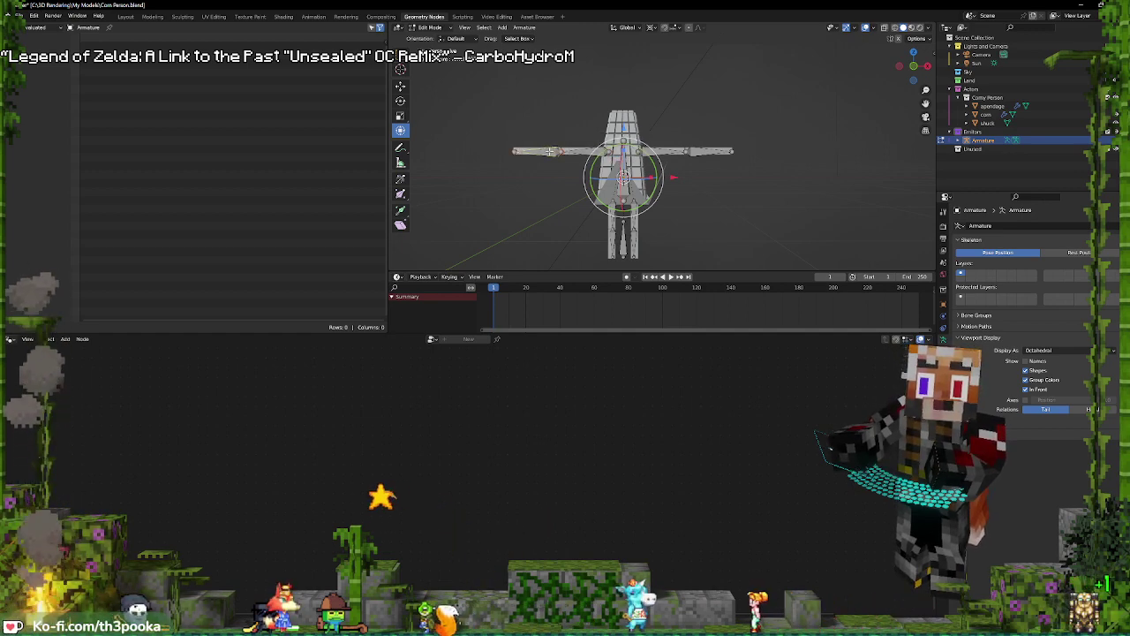
key(F2)
key(Return)
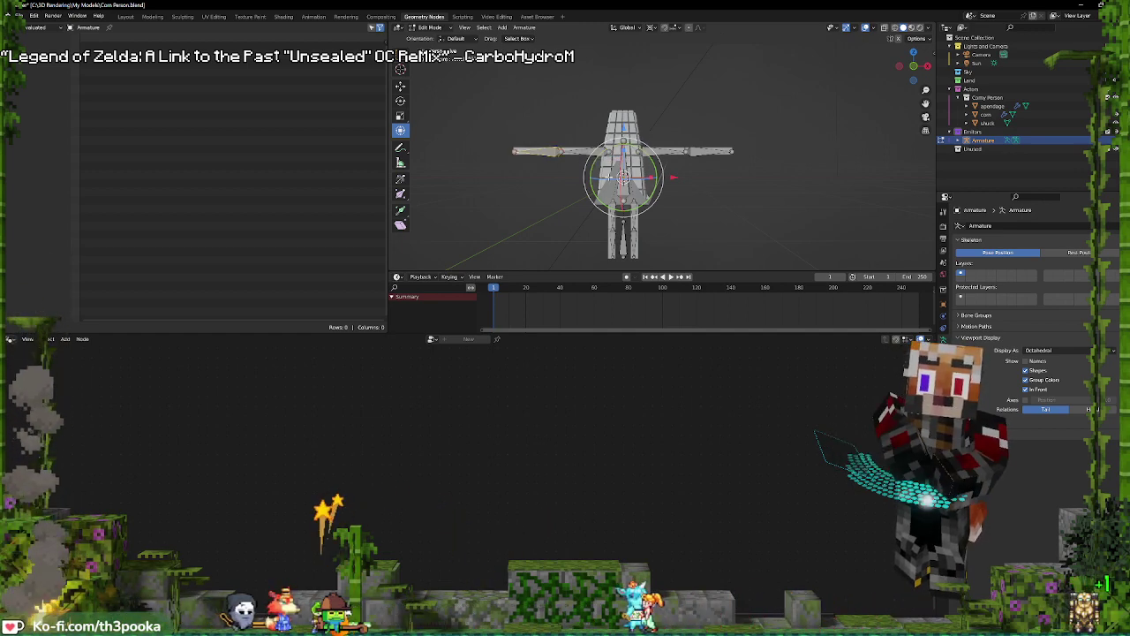
Rename the mirrored upper leg bone to Leg.R.000 and give the mirrored lower leg bone a matching right-side name
key(F2)
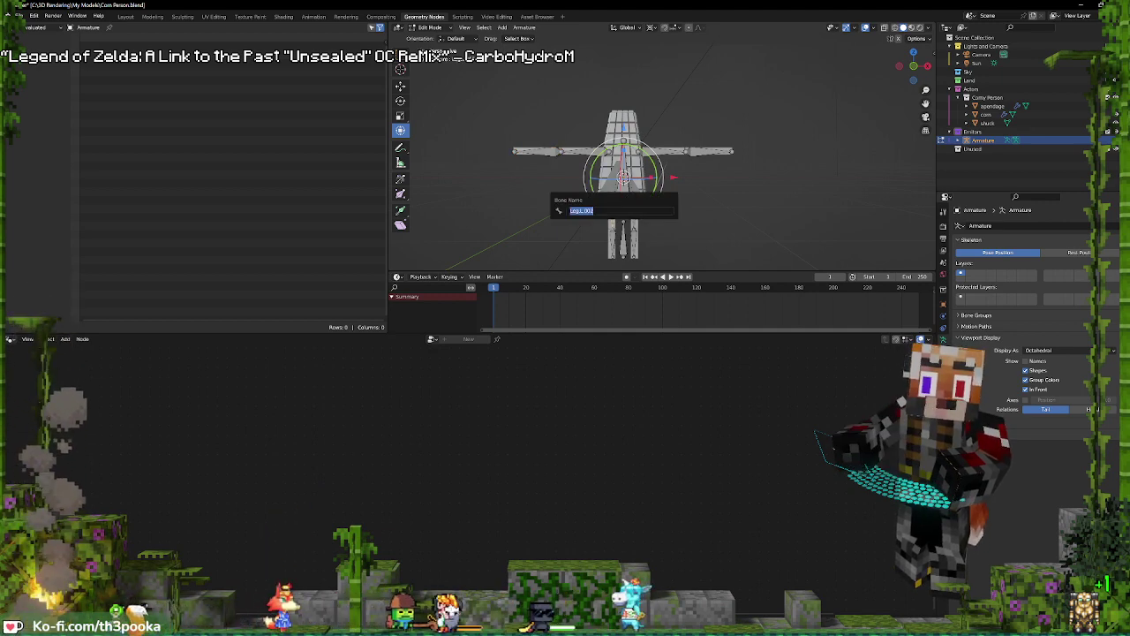
key(ctrl+v)
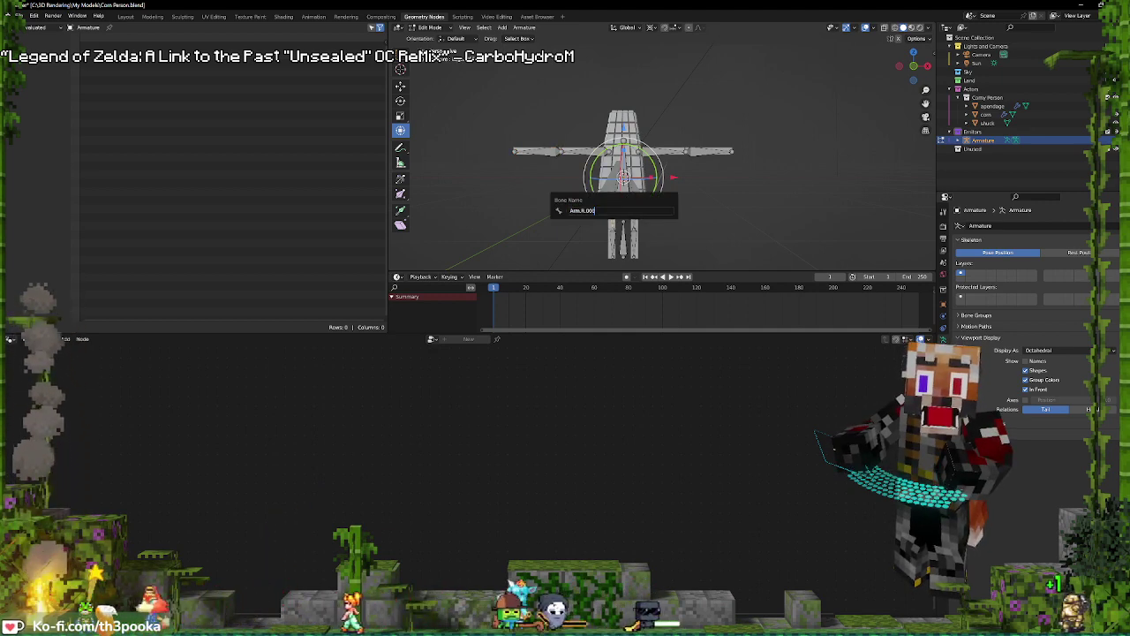
key(BackSpace)
key(BackSpace)
key(BackSpace)
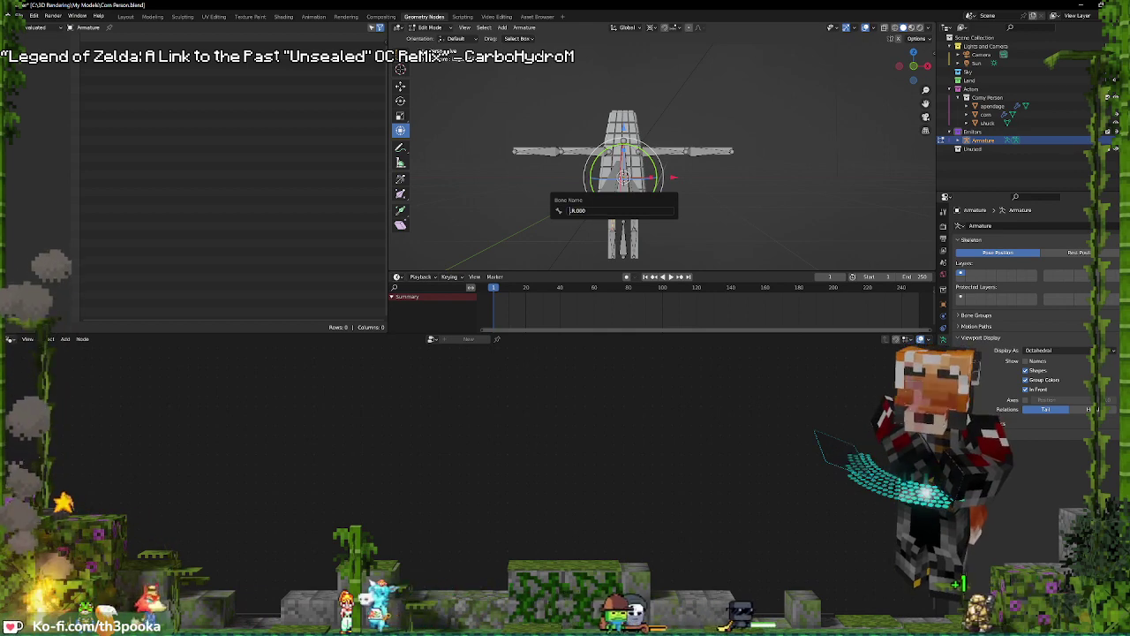
text(Leg)
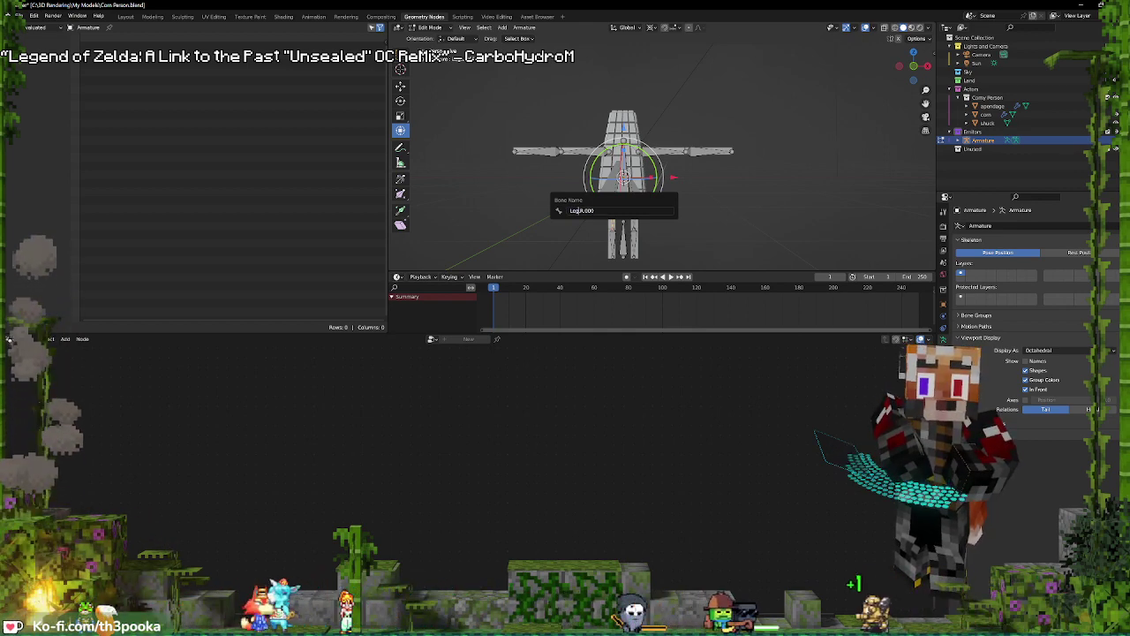
key(Return)
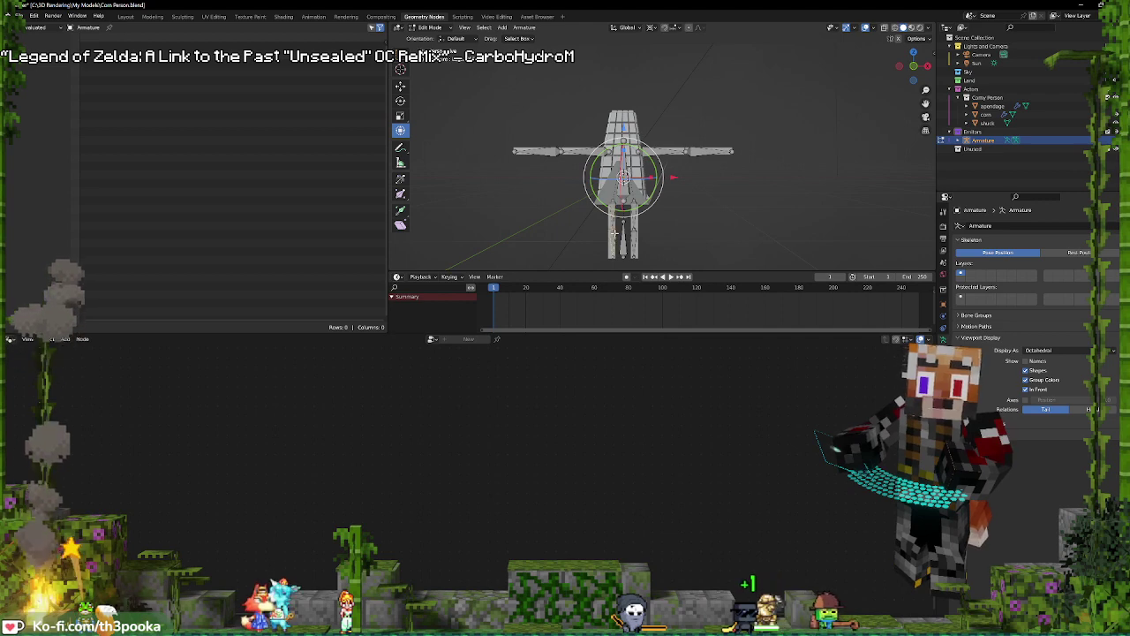
key(F2)
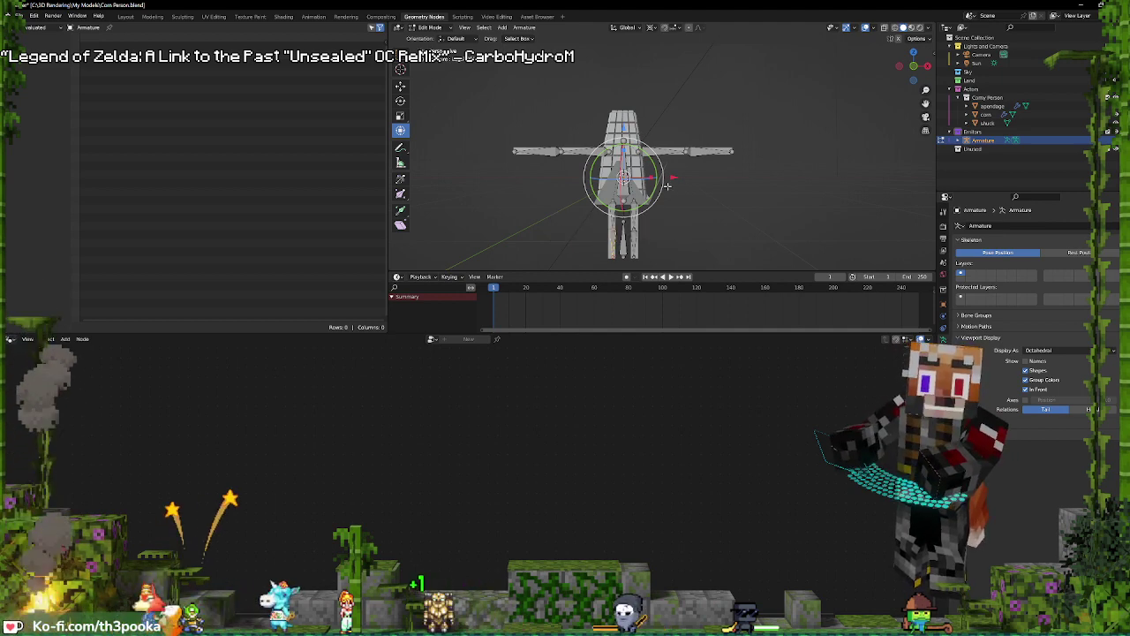
key(Tab)
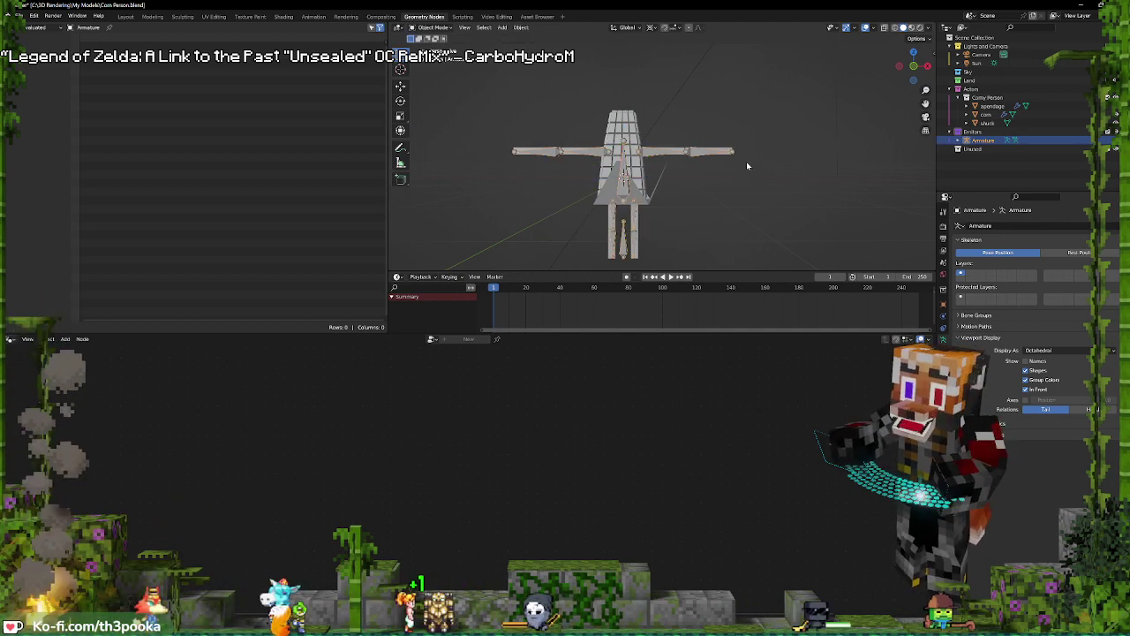
Extrude control bones from the end joints of both arms and both legs, about -0.28 m along global Y
middle_drag(702, 129, 592, 155)
scroll(707, 126, up, 5)
scroll(592, 155, down, 4)
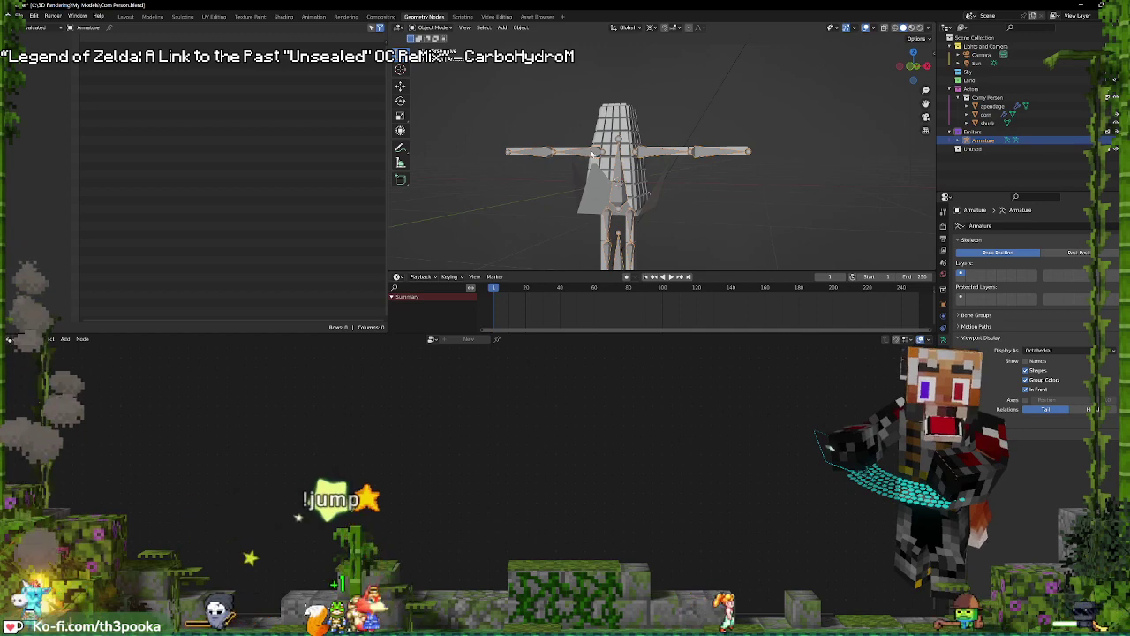
key(Tab)
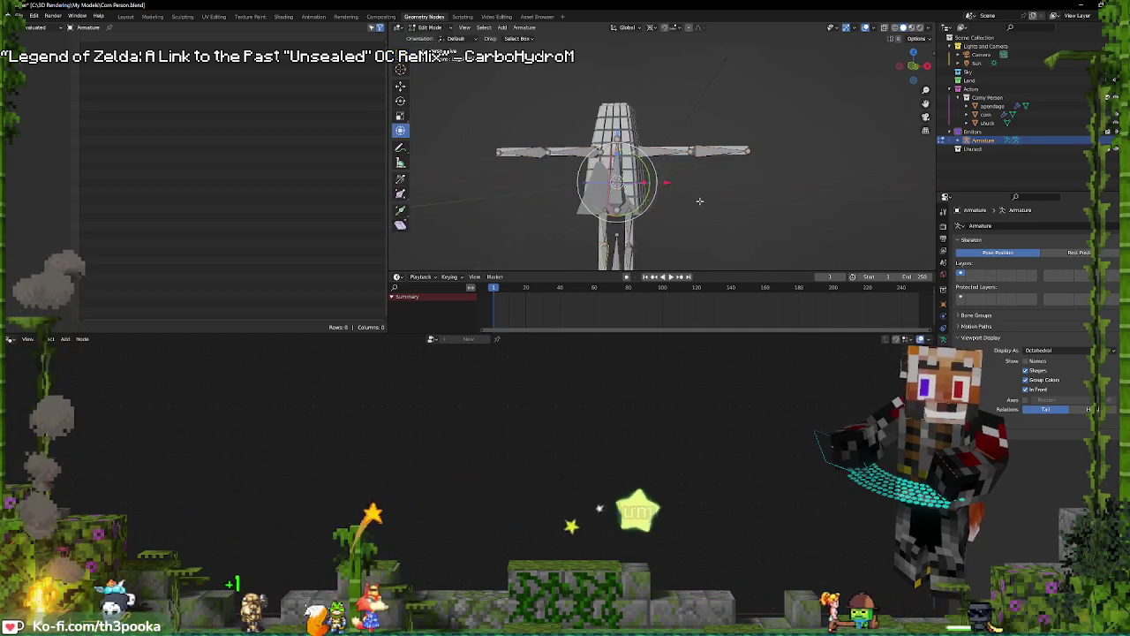
middle_drag(699, 201, 667, 180)
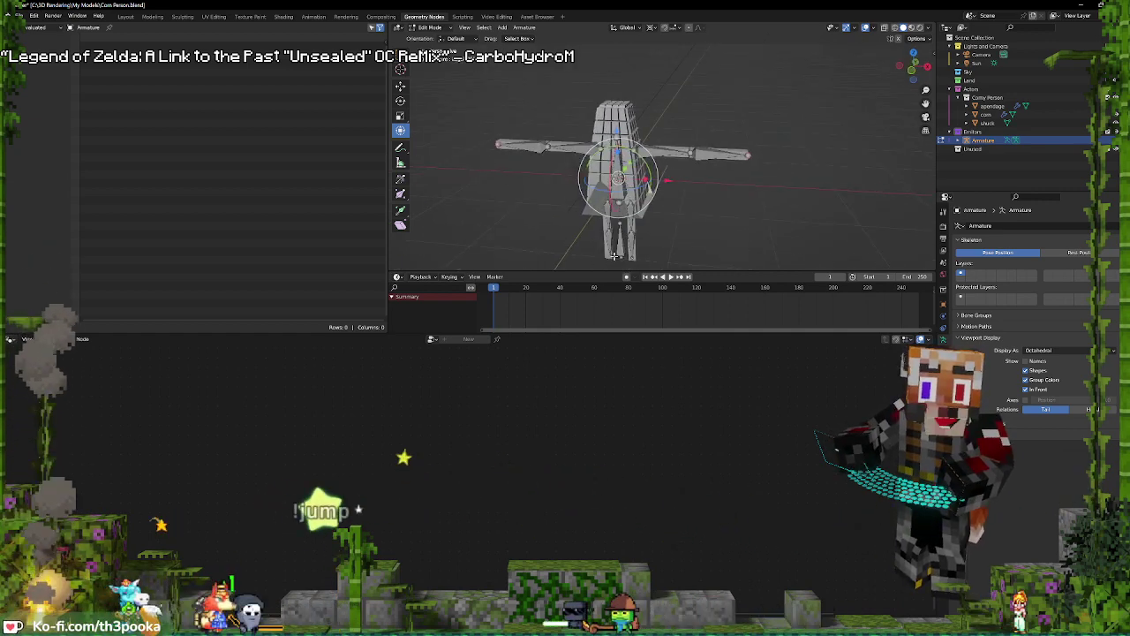
middle_drag(728, 224, 689, 212)
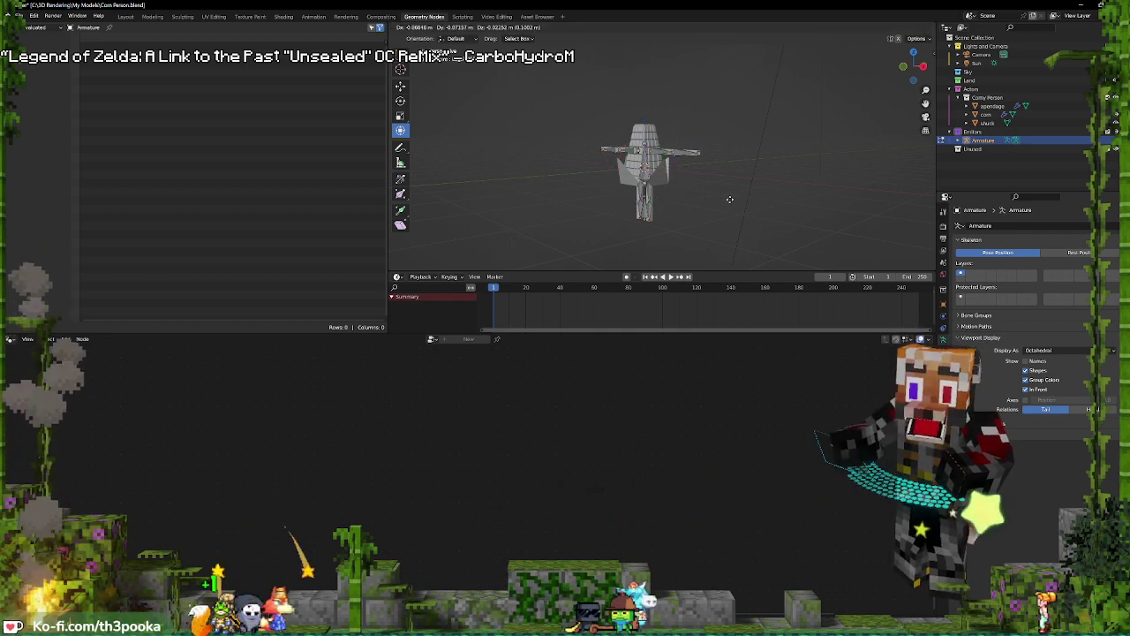
key(y)
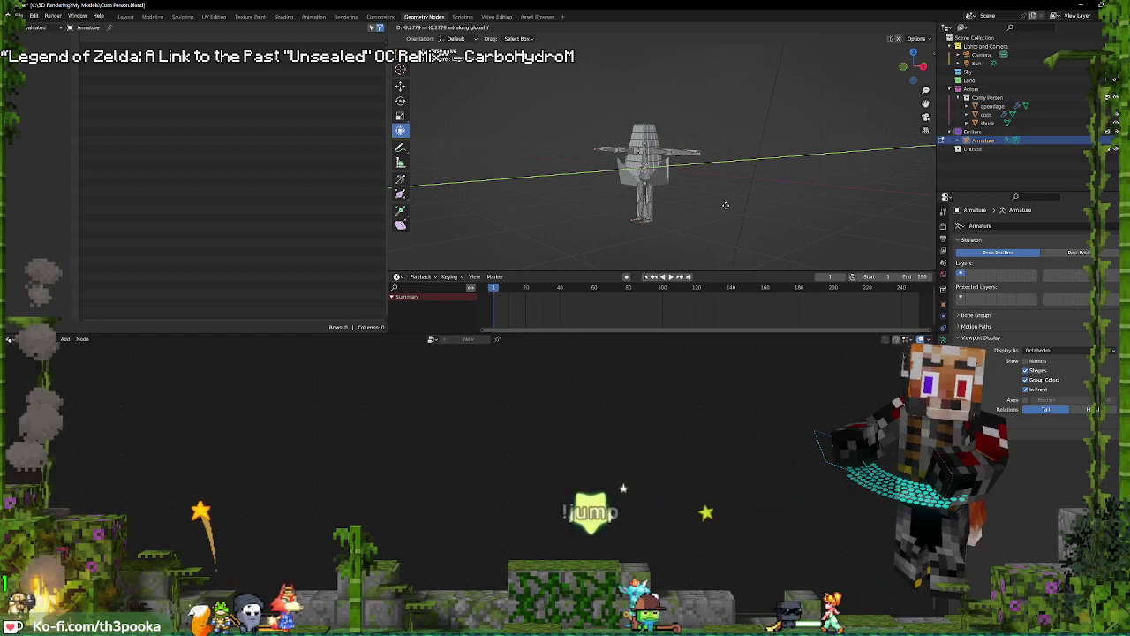
click(726, 204)
mouse_move(726, 204)
middle_down()
mouse_move(735, 229)
mouse_move(713, 219)
middle_up()
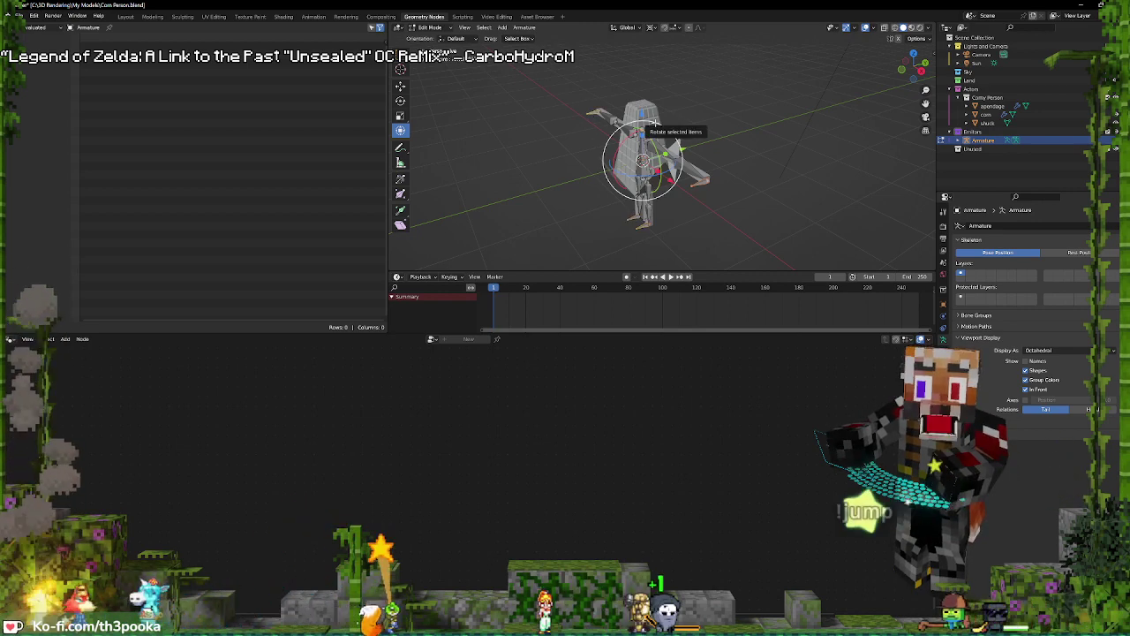
Clear the parent of the bones extruded from the arm and leg ends
key(alt+p)
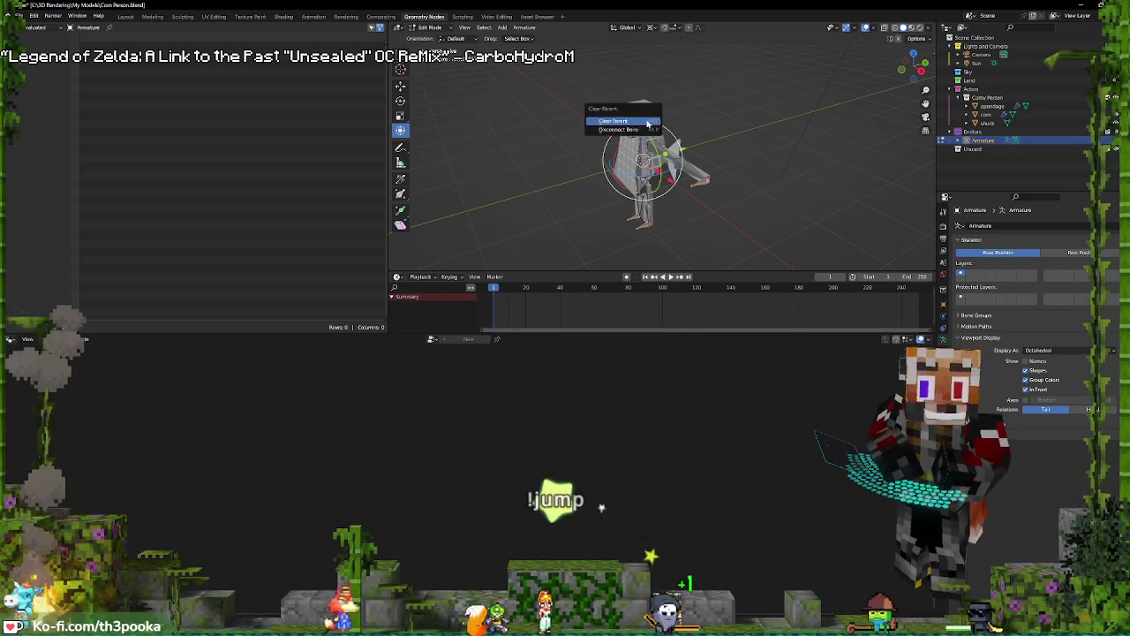
click(645, 122)
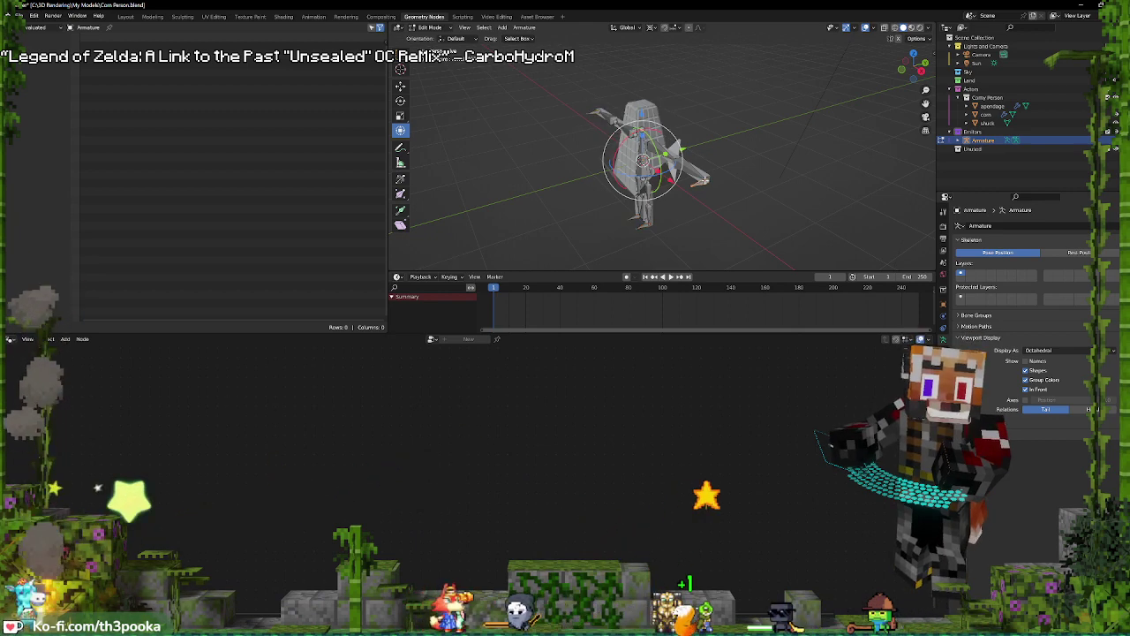
key(KP_1)
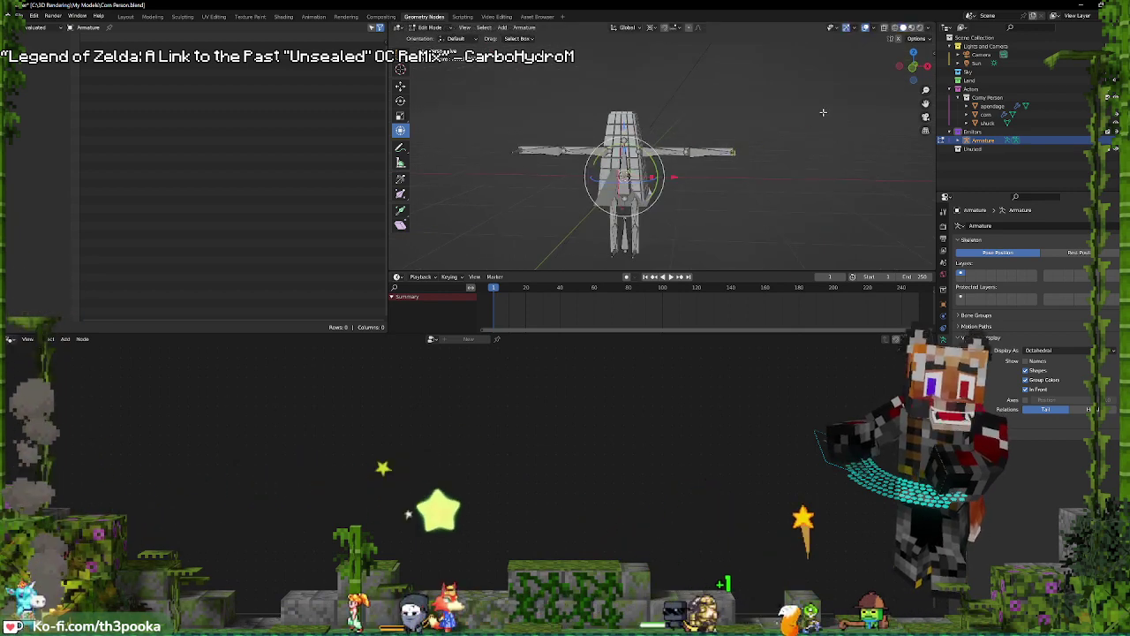
middle_drag(823, 112, 727, 155)
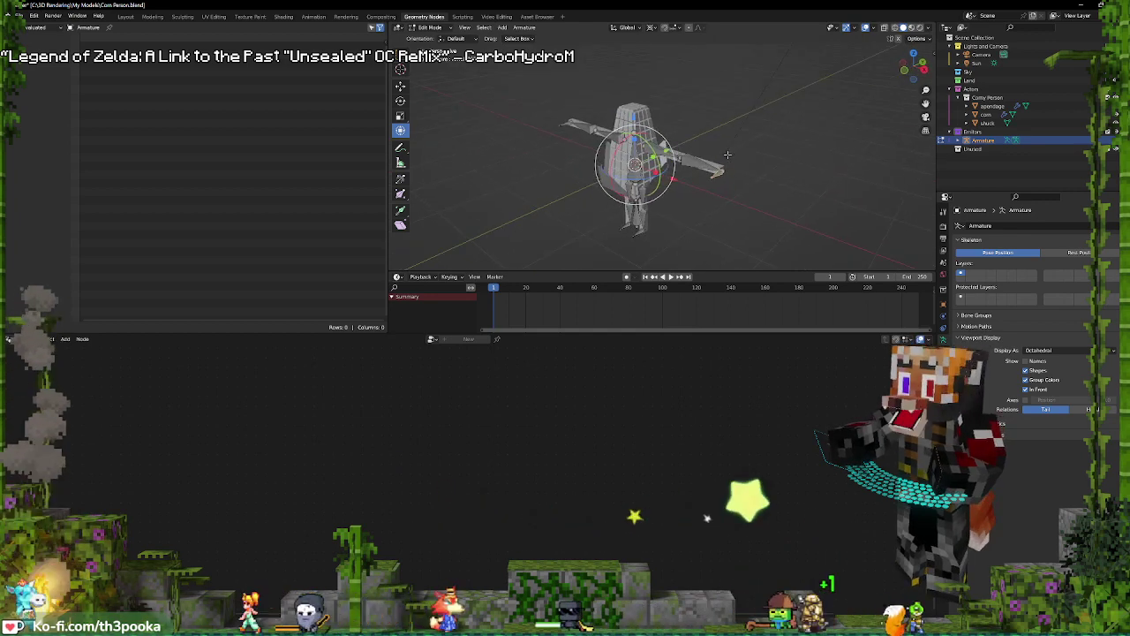
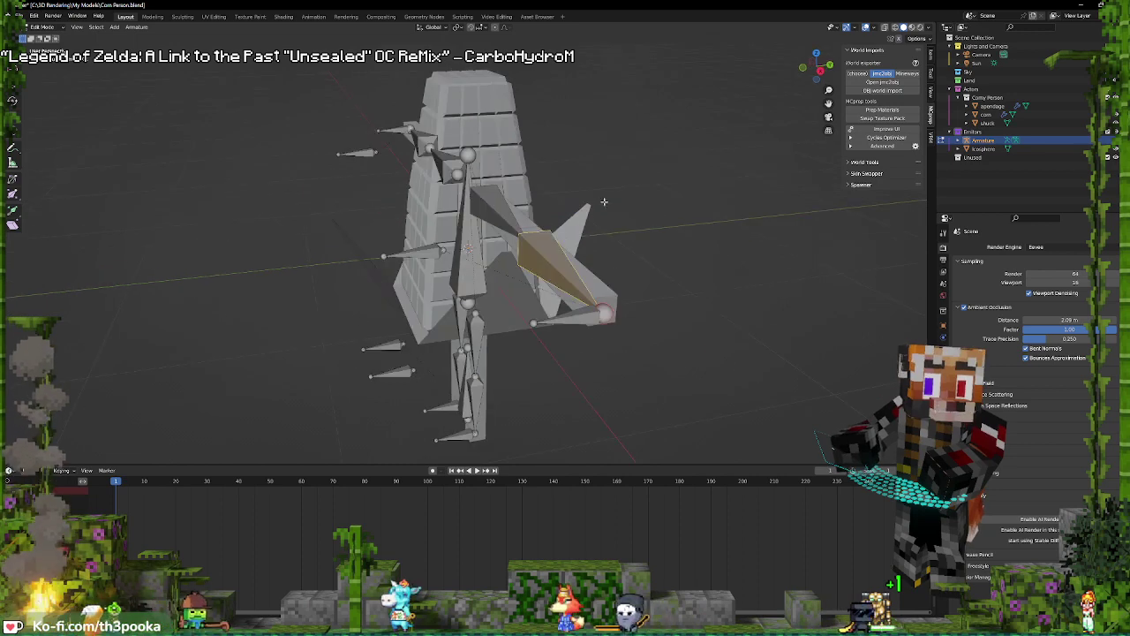
Set the selected forearm bone's roll to 0° and switch the armature to Pose Mode to inspect the arm
click(929, 56)
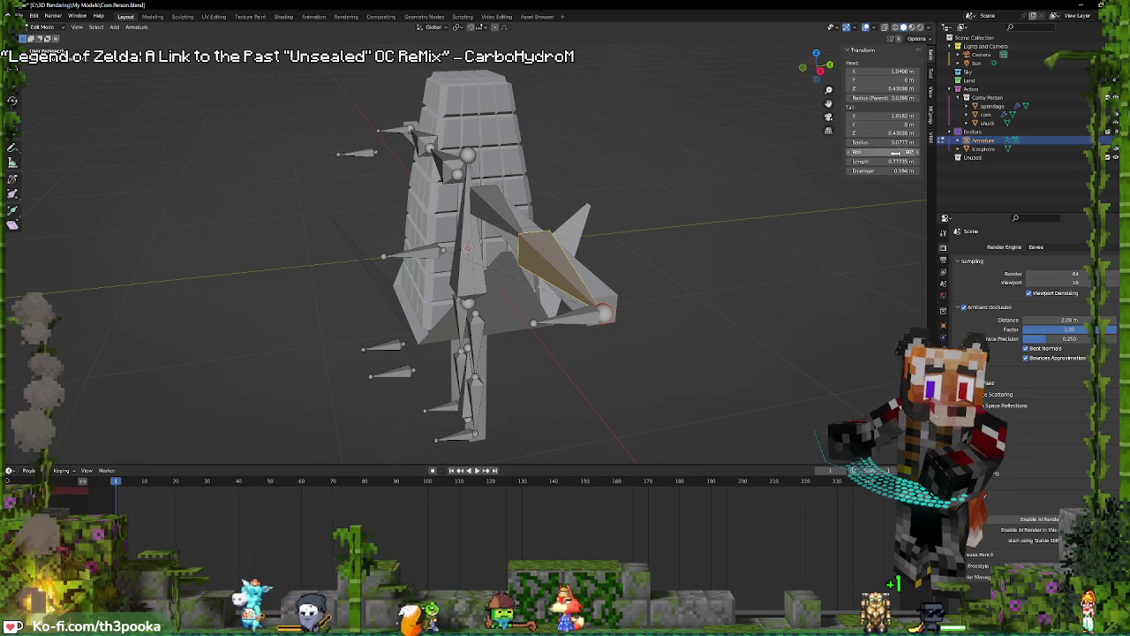
click(895, 151)
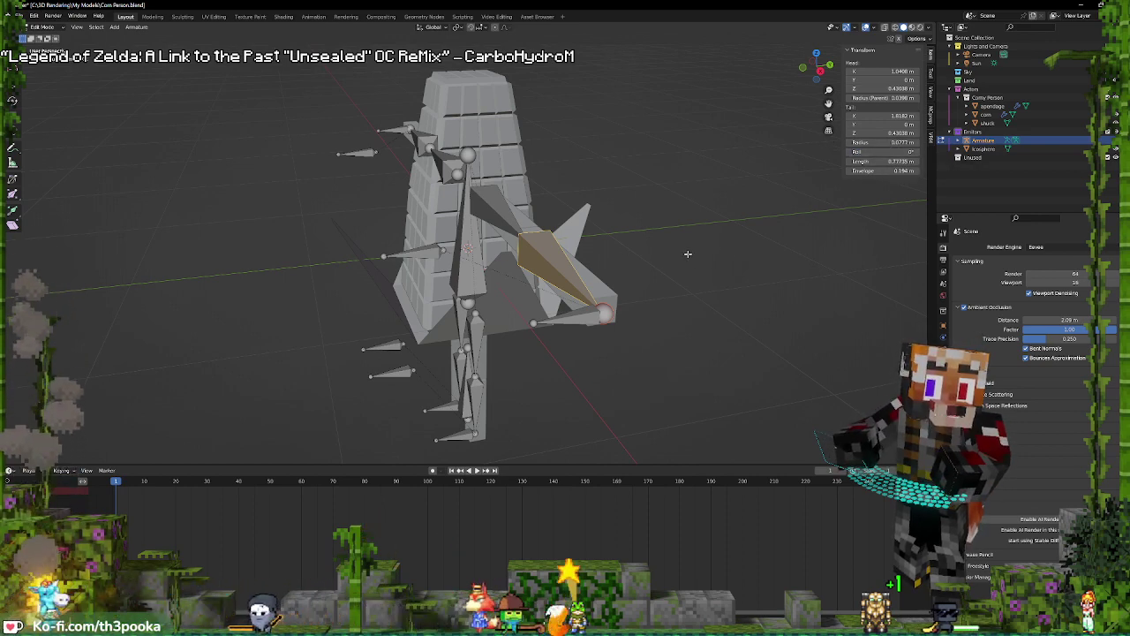
key(Tab)
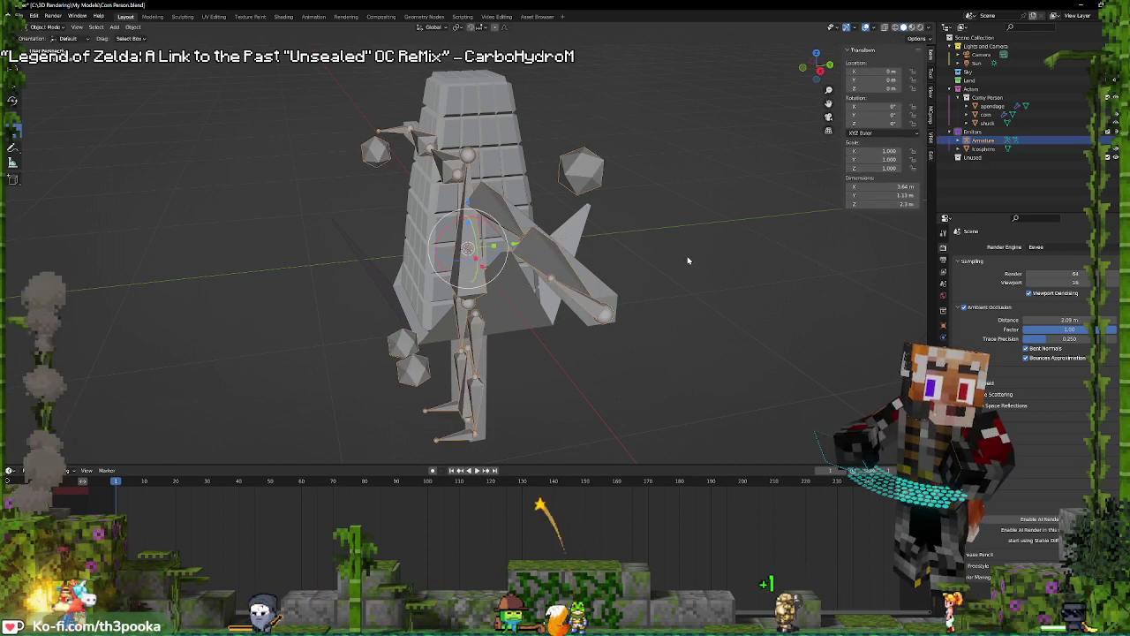
key(Tab)
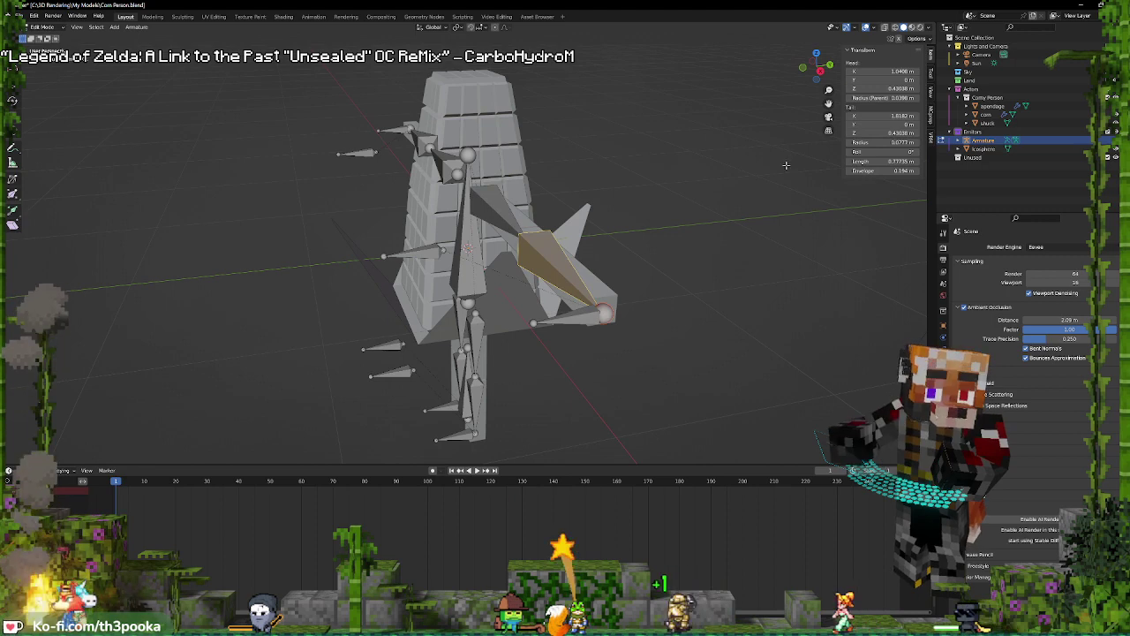
key(Tab)
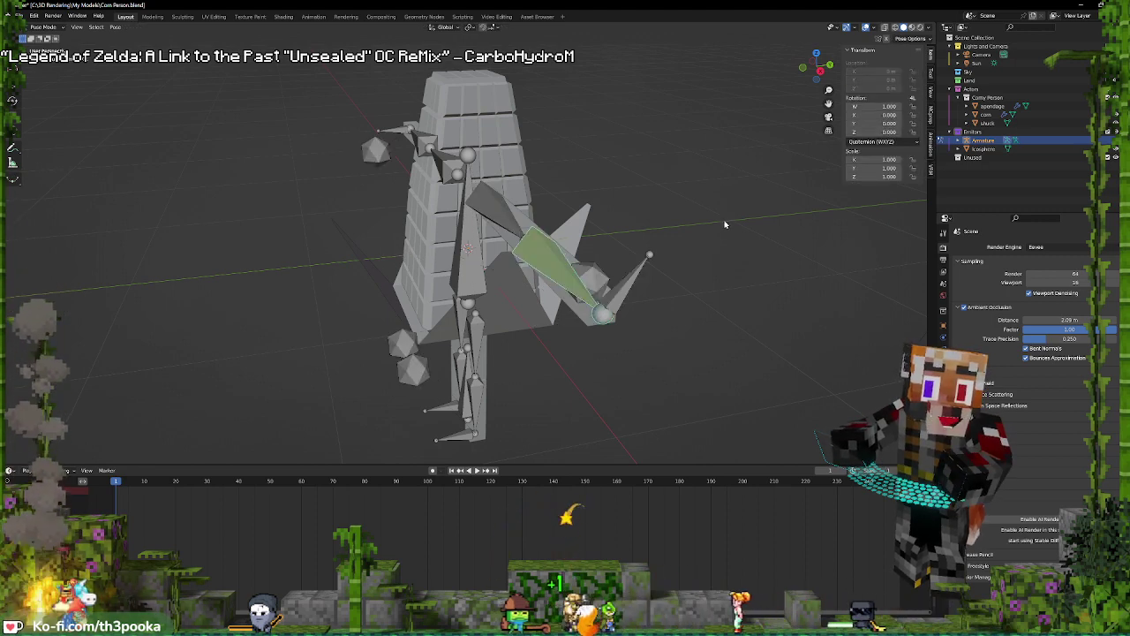
mouse_move(724, 222)
middle_down()
mouse_move(674, 209)
mouse_move(730, 220)
mouse_move(732, 206)
middle_up()
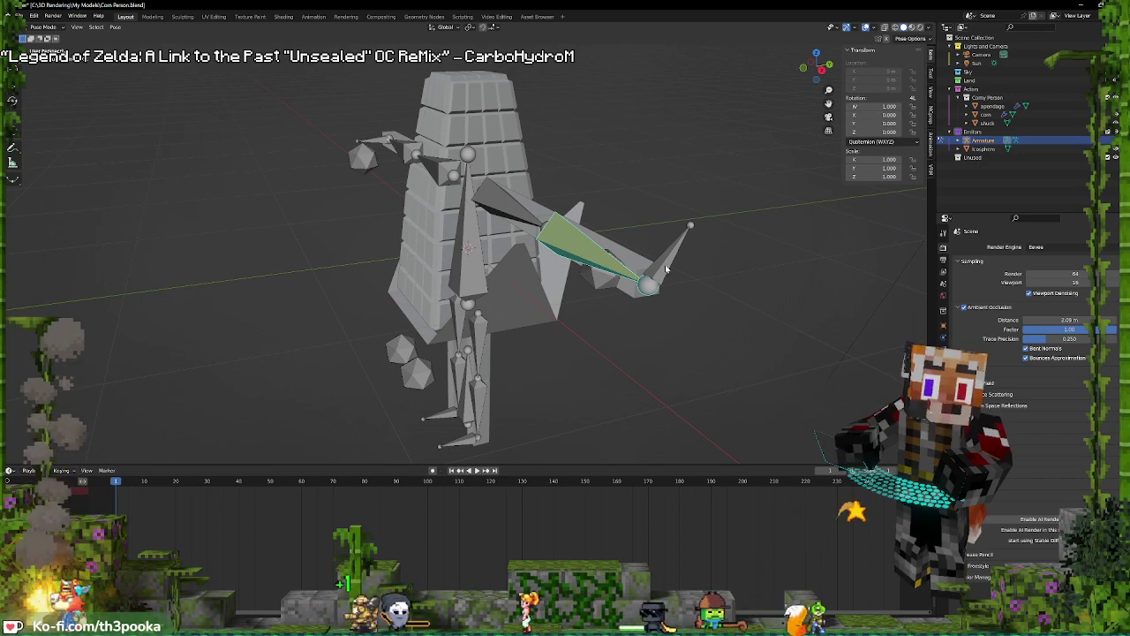
key(Tab)
key(Tab)
key(ctrl+Tab)
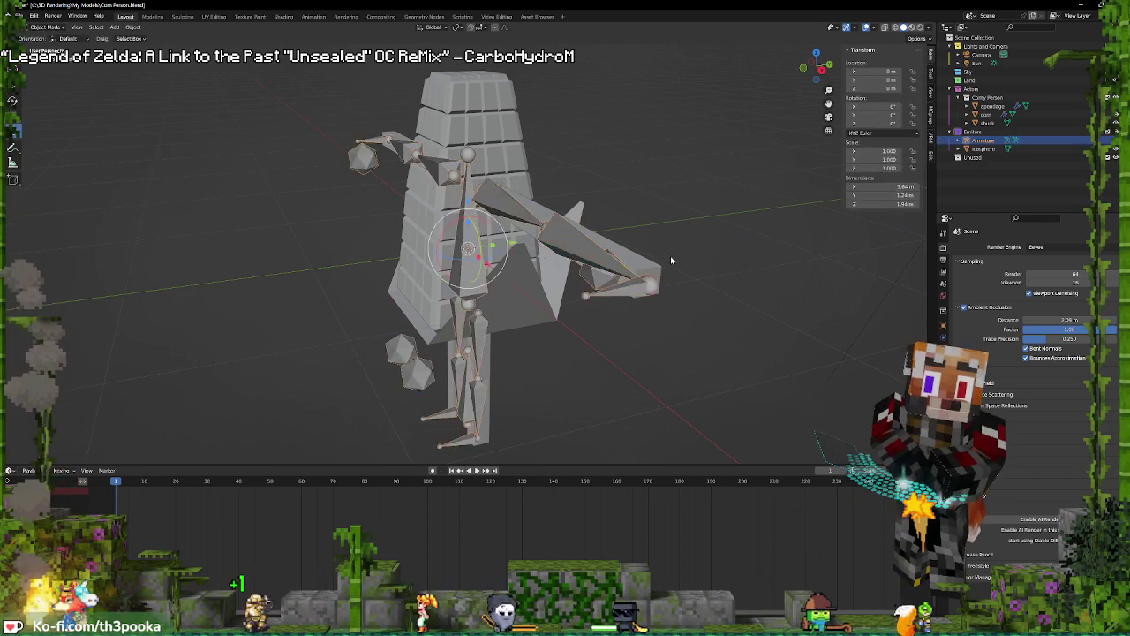
key(ctrl+Tab)
key(Tab)
key(Tab)
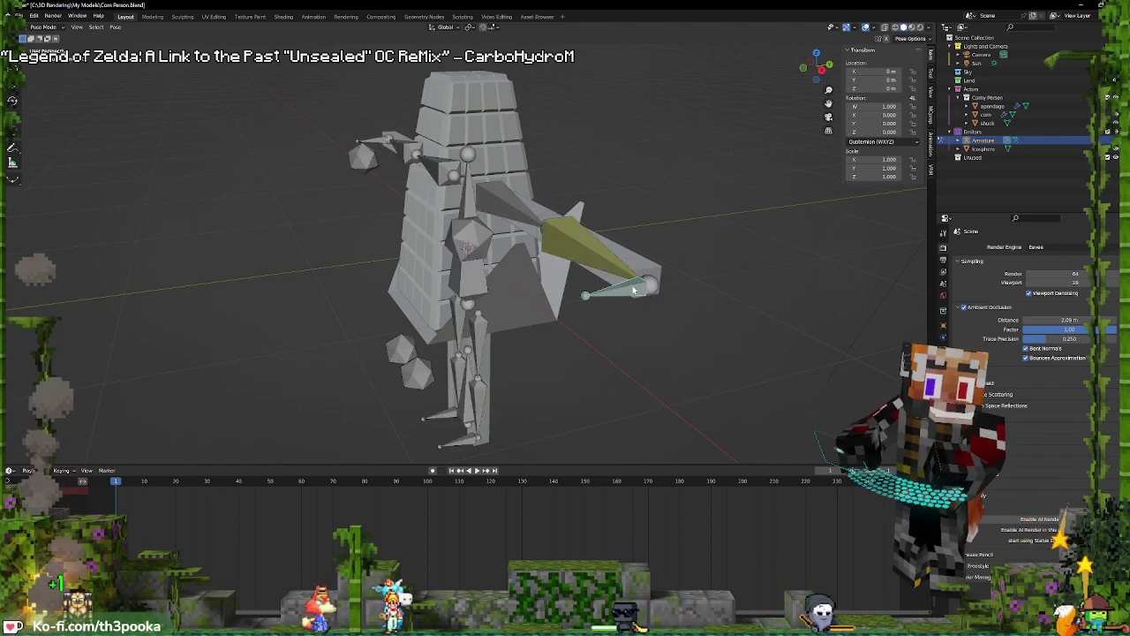
Parent the control bones at both hands and both feet to the Main bone between the legs, using Keep Offset
middle_drag(633, 290, 695, 281)
key(ctrl+Tab)
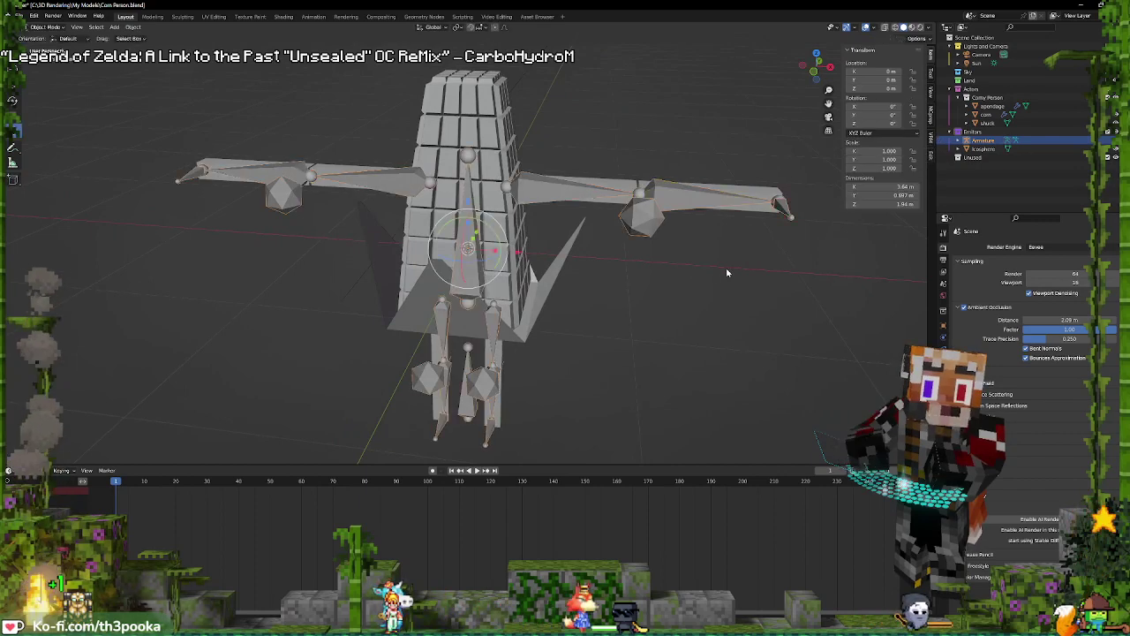
key(Tab)
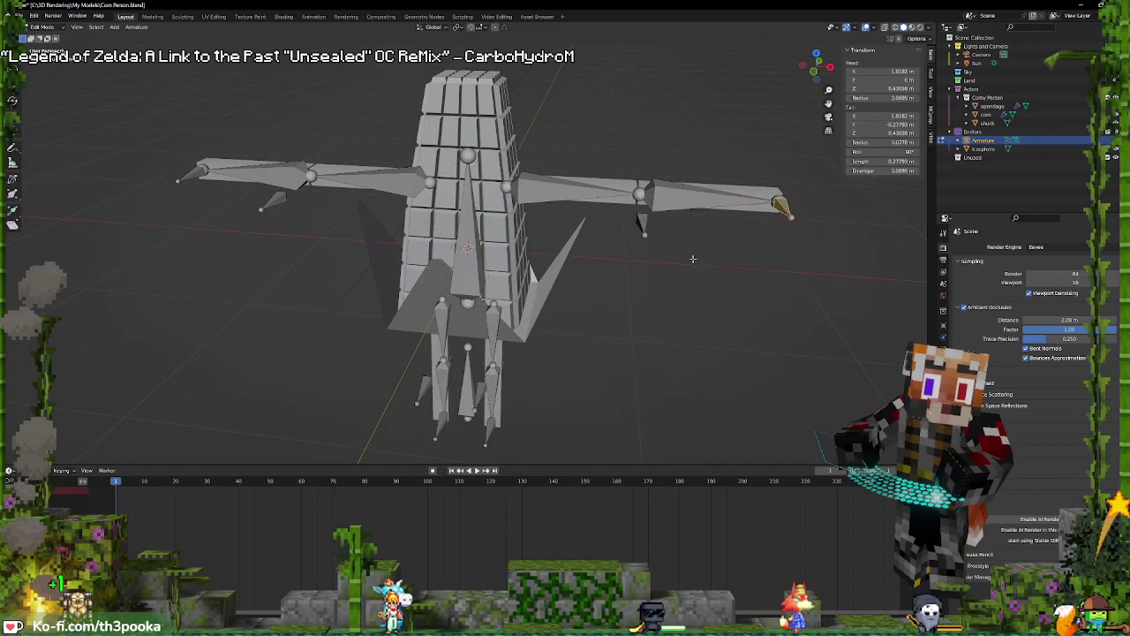
shift+click(190, 175)
shift+click(442, 430)
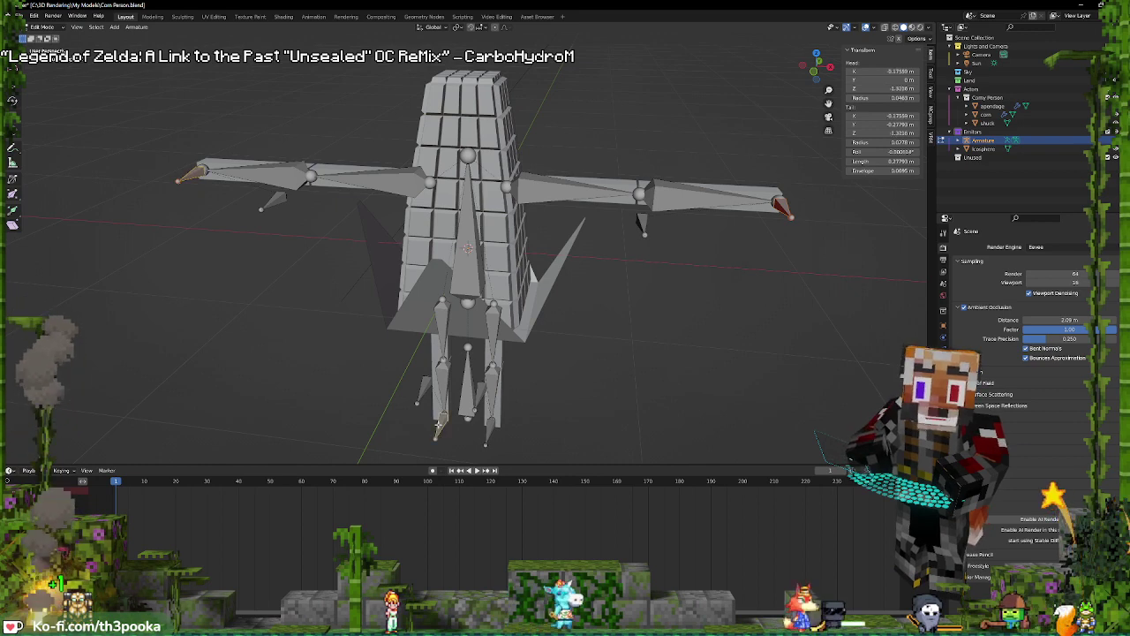
shift+click(488, 435)
shift+click(468, 370)
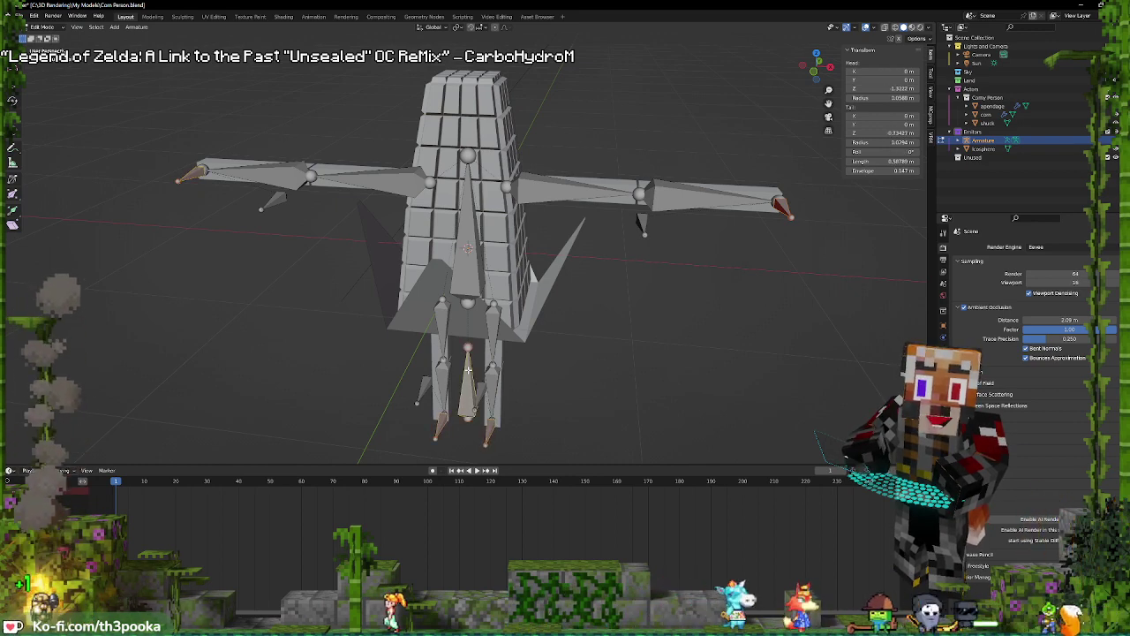
key(ctrl+p)
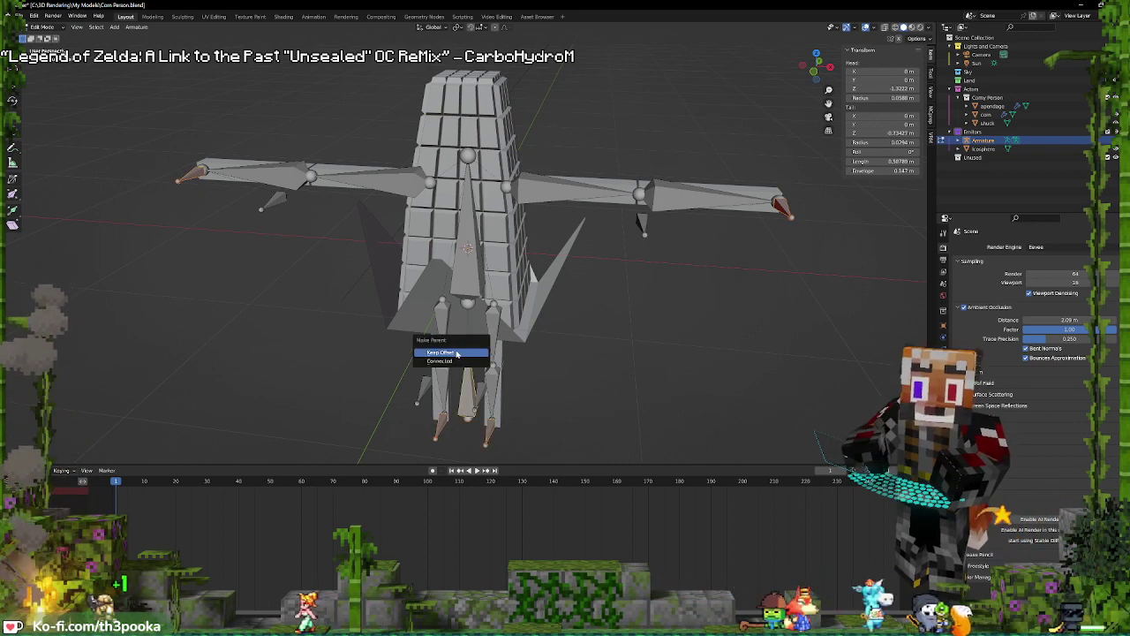
click(455, 353)
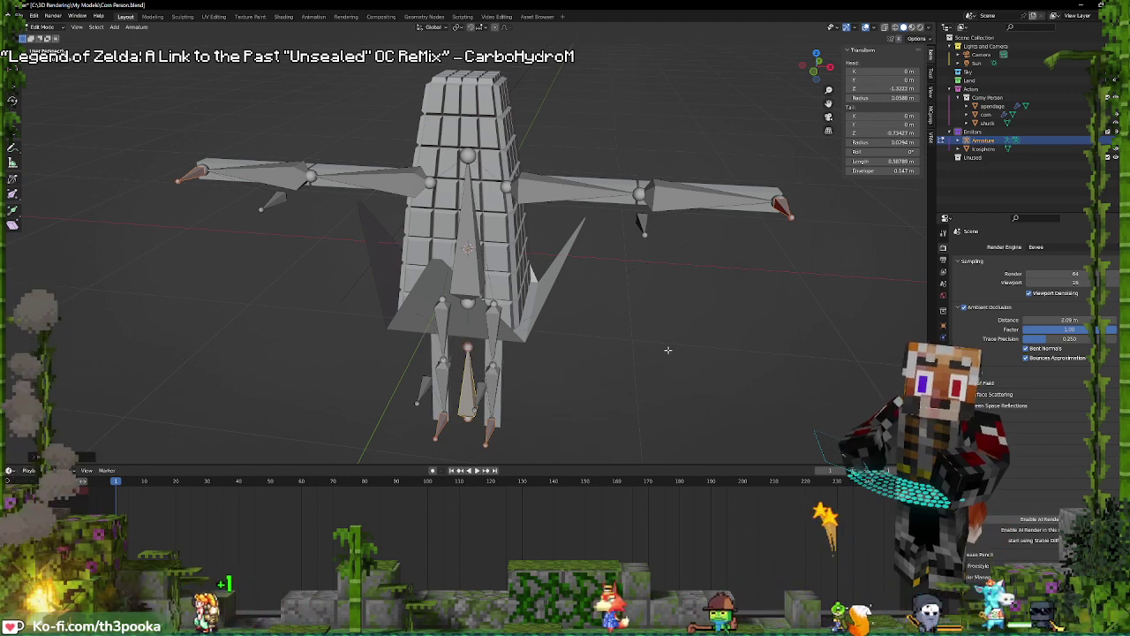
Try Arm.L.IK.001 as the pole bone of the left forearm's IK constraint, with a chain length of 2
middle_drag(654, 260, 635, 229)
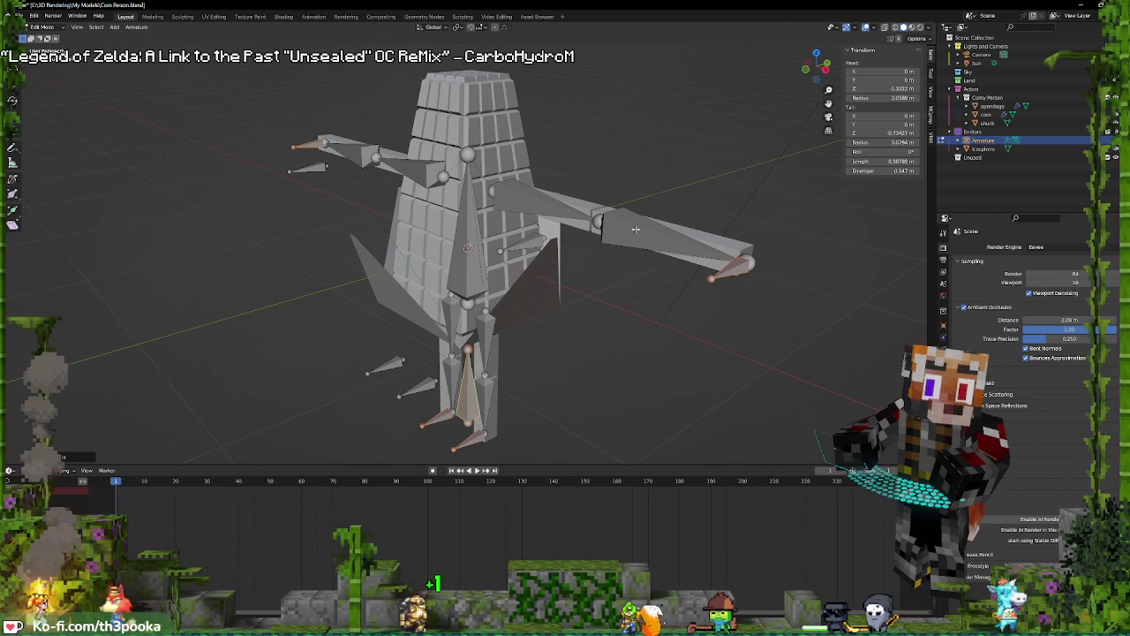
key(ctrl+Tab)
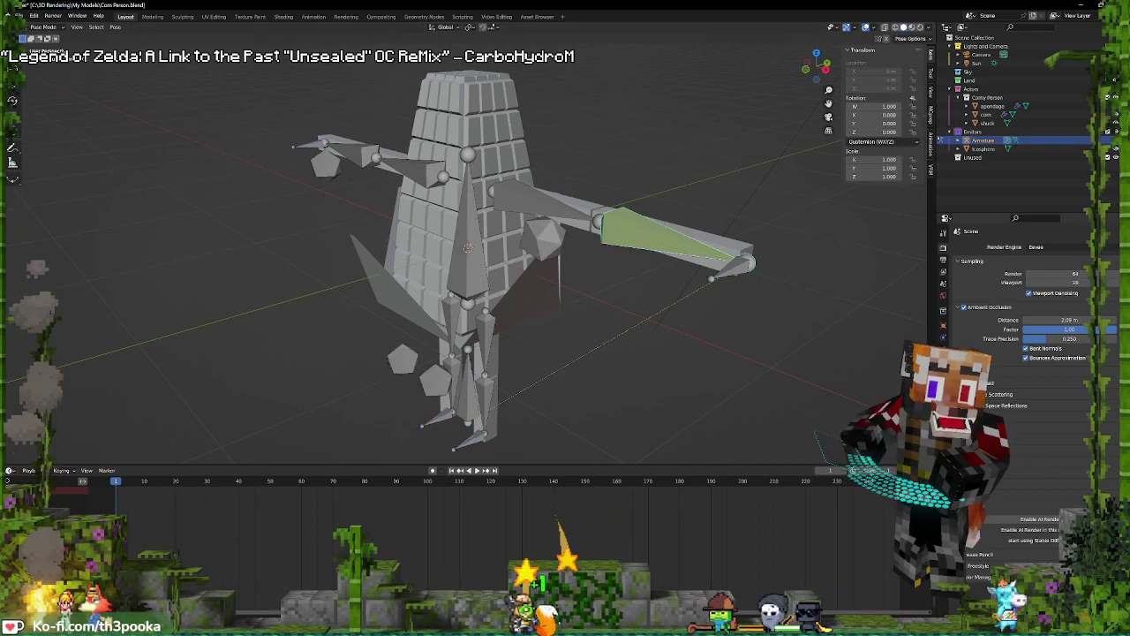
click(943, 386)
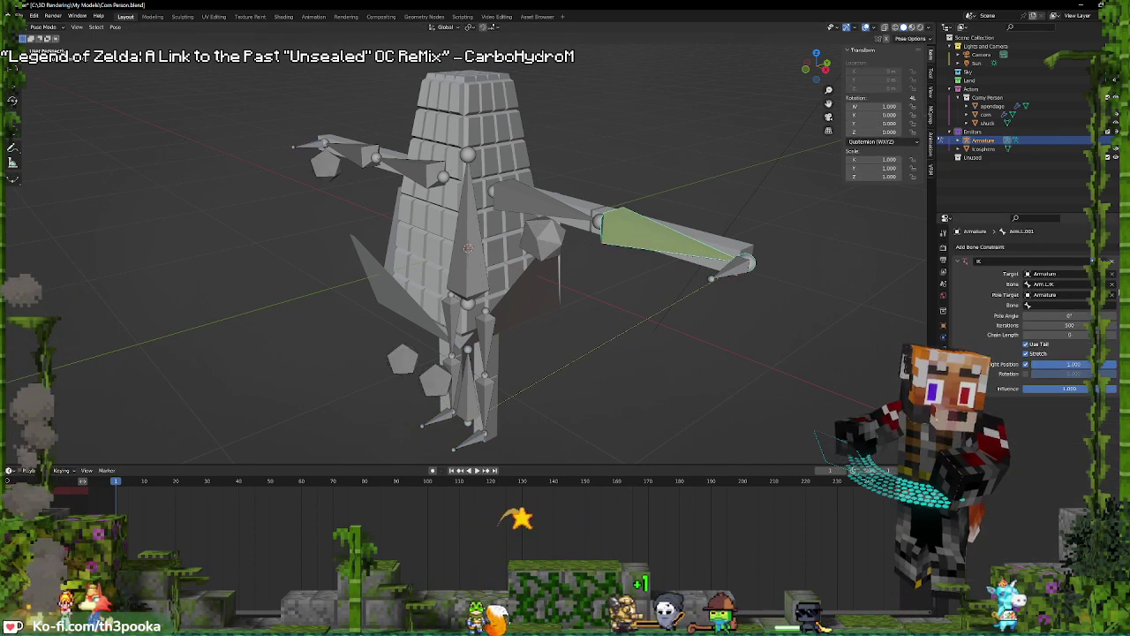
click(1084, 306)
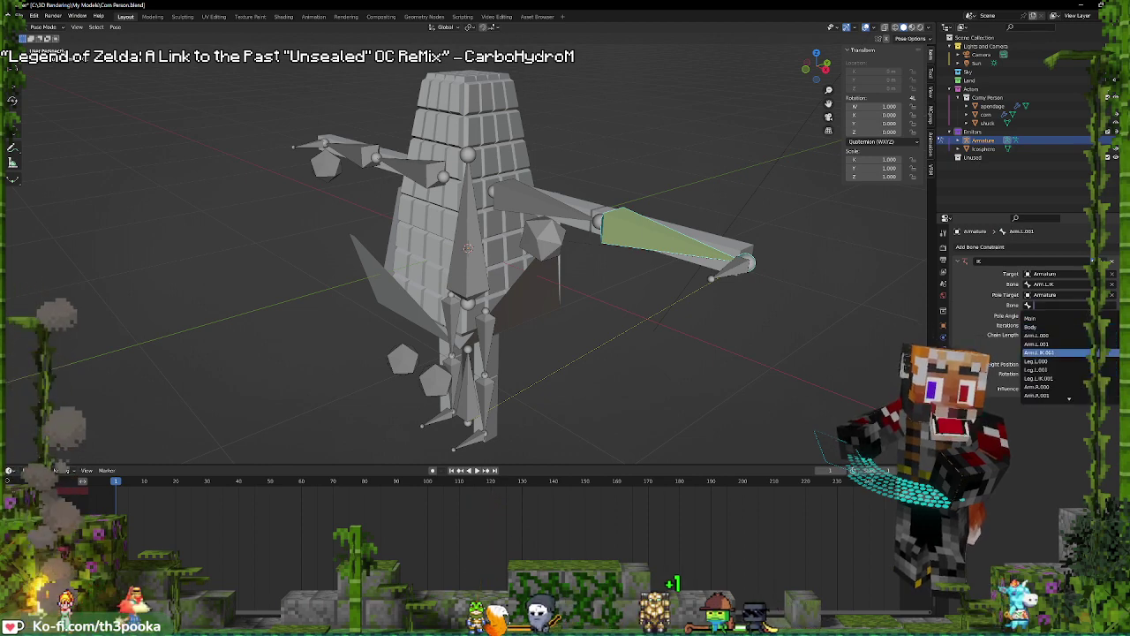
click(1046, 352)
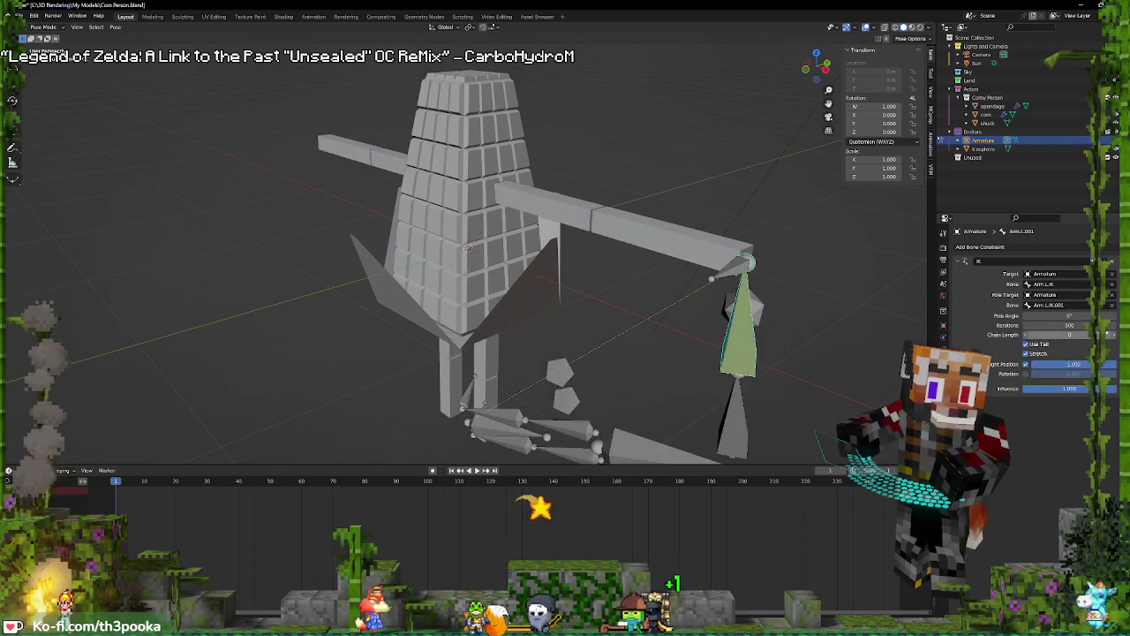
click(1109, 335)
click(1109, 334)
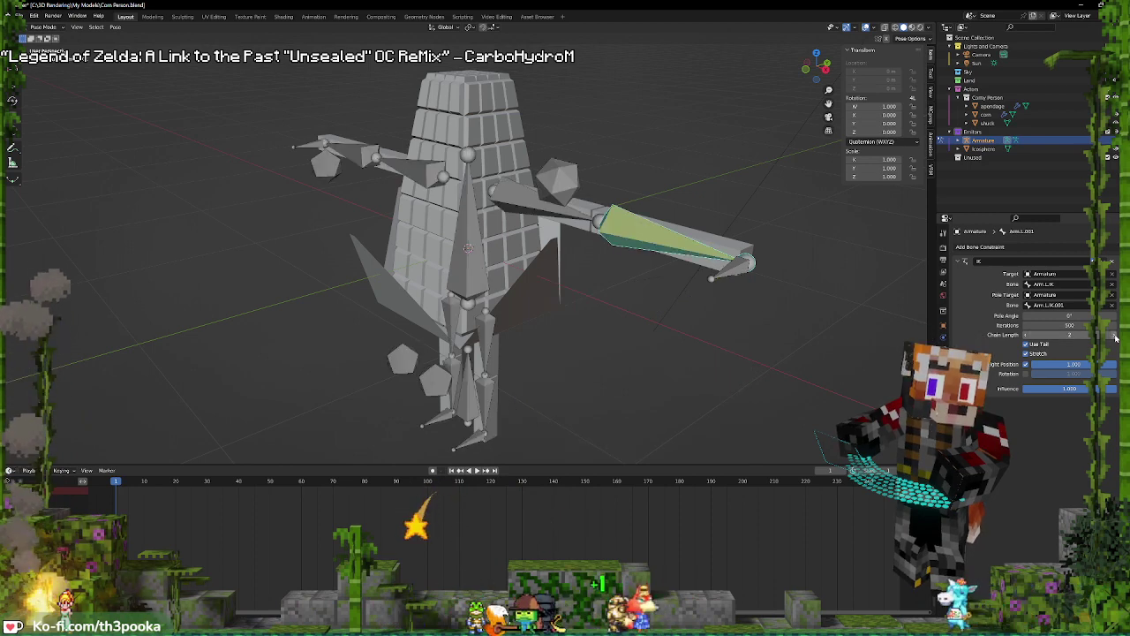
click(1026, 336)
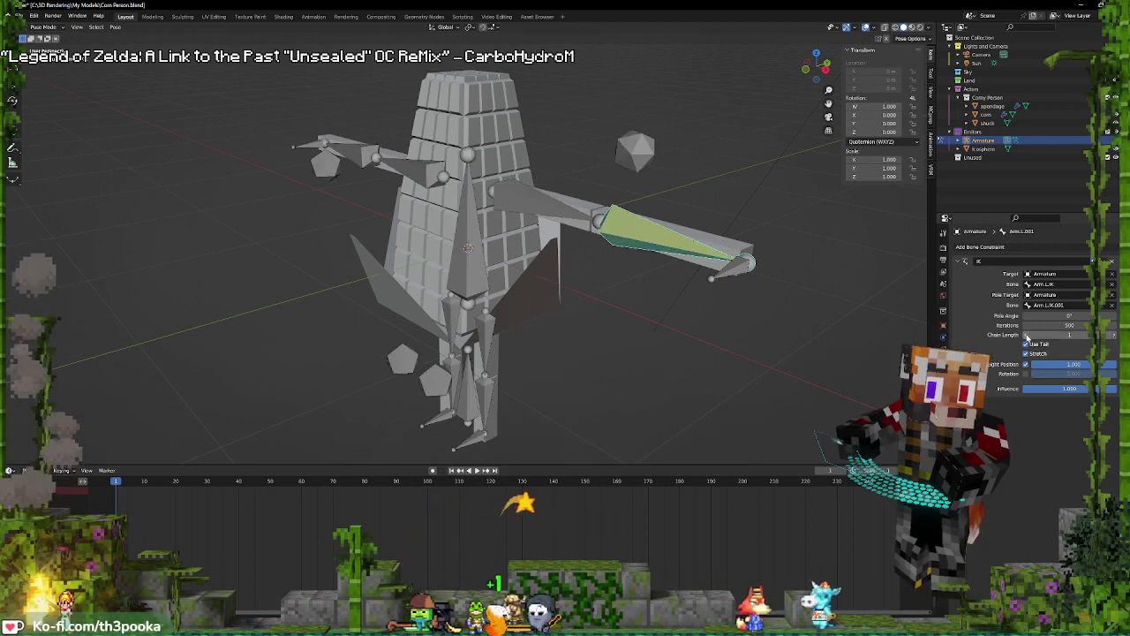
click(1112, 336)
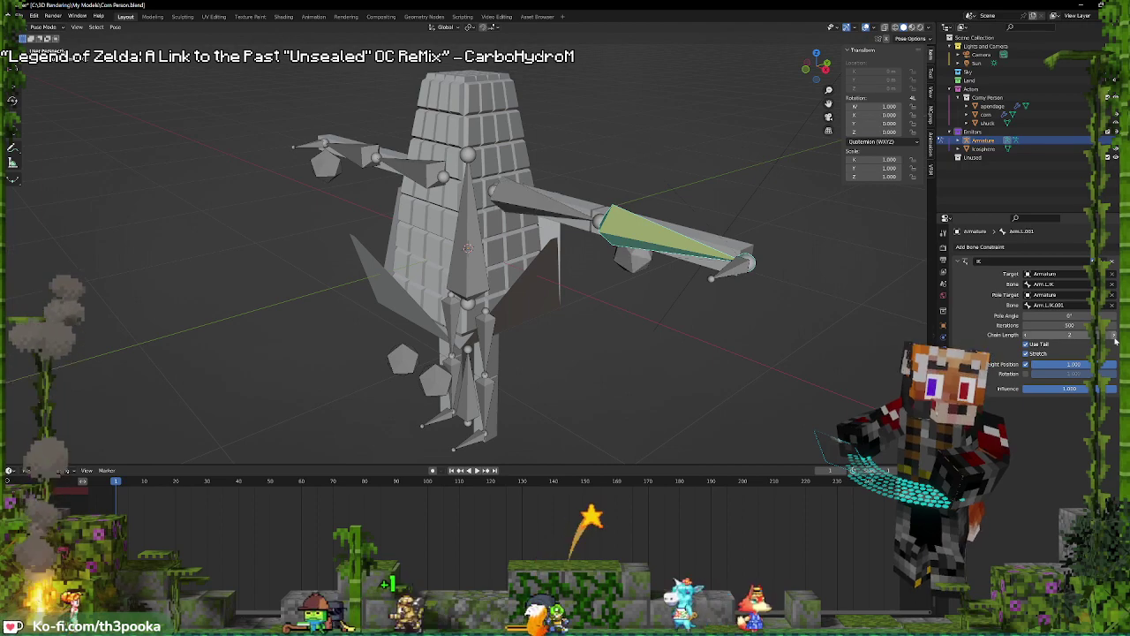
Undo the pole bone and chain length changes on the left forearm's IK constraint
middle_drag(706, 276, 769, 273)
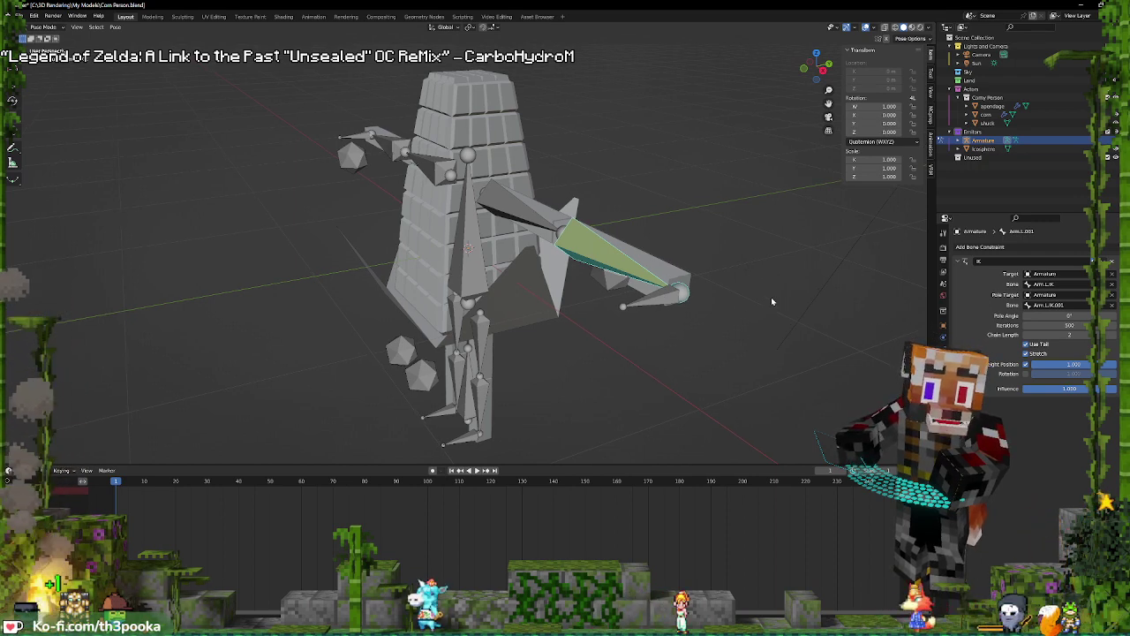
key(ctrl+z)
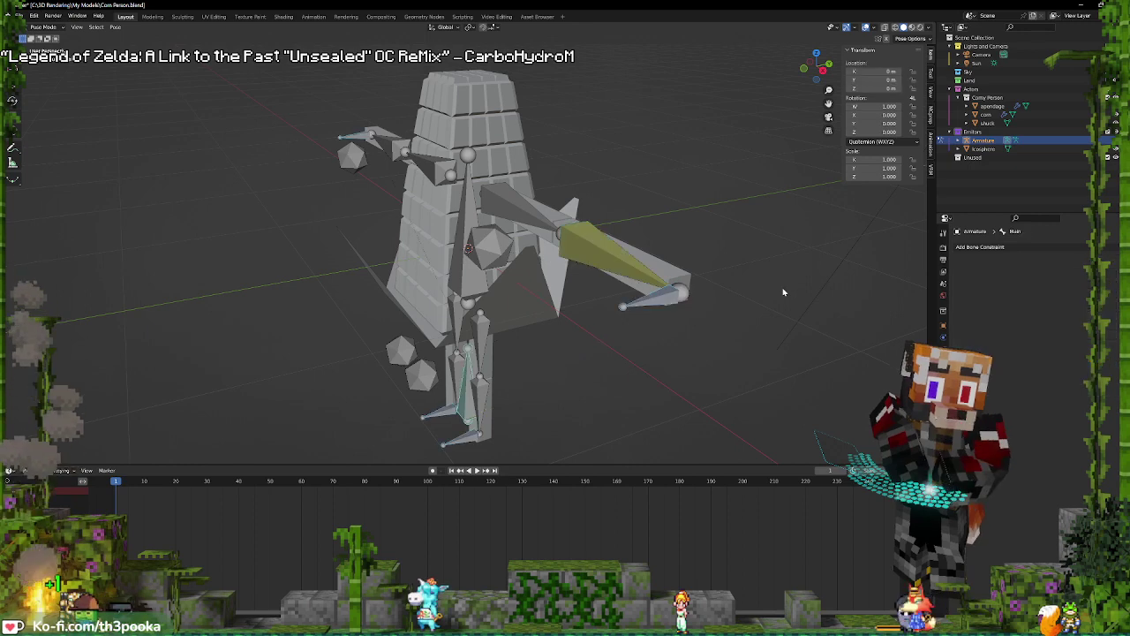
key(ctrl+shift+z)
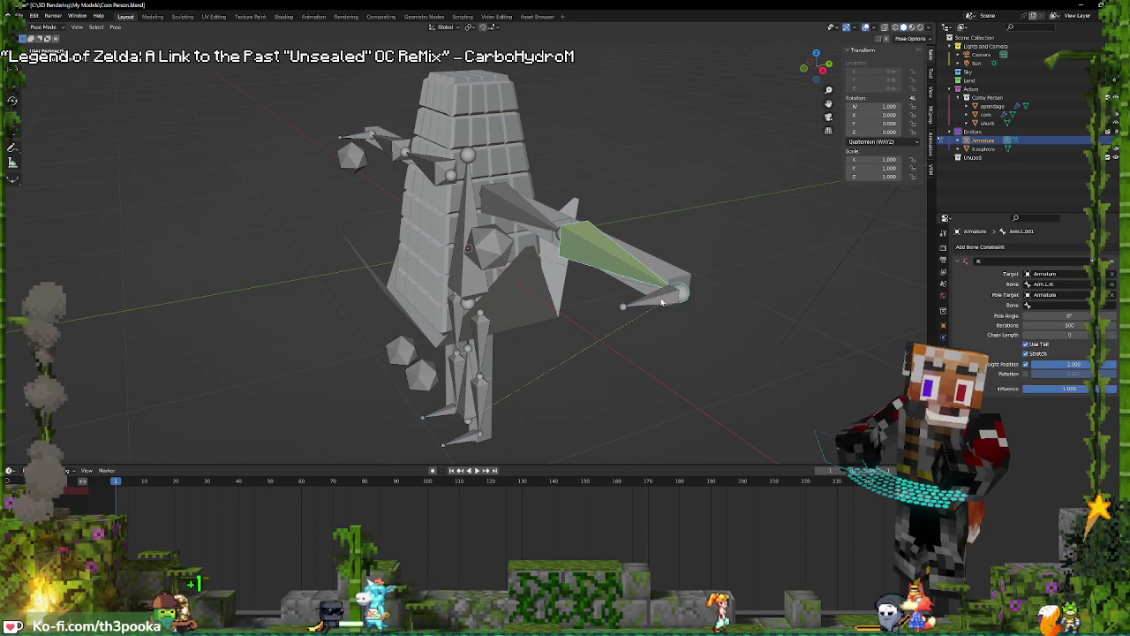
Parent the left elbow's pole bone to the left hand's control bone in Edit Mode, keeping its offset
click(485, 249)
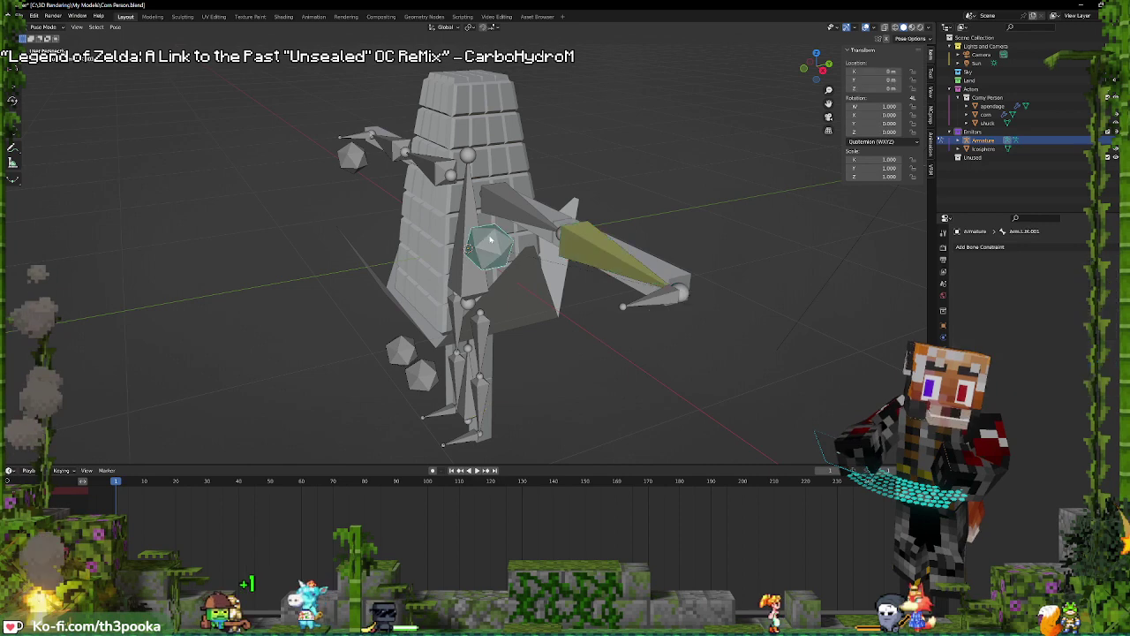
key(Tab)
shift+click(346, 163)
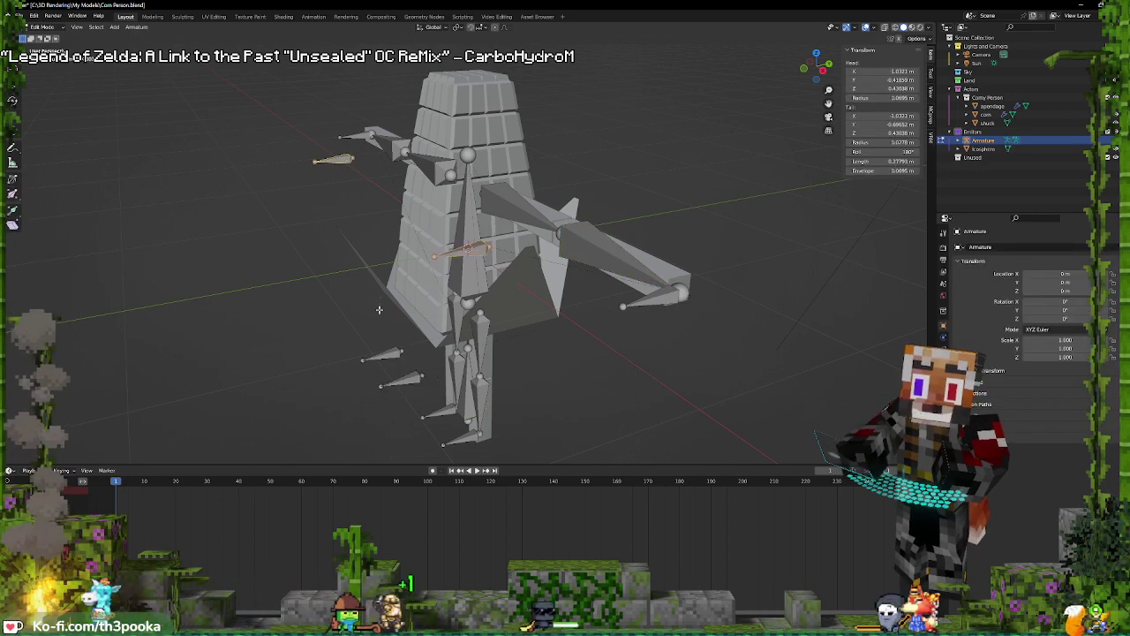
shift+click(385, 355)
shift+click(404, 380)
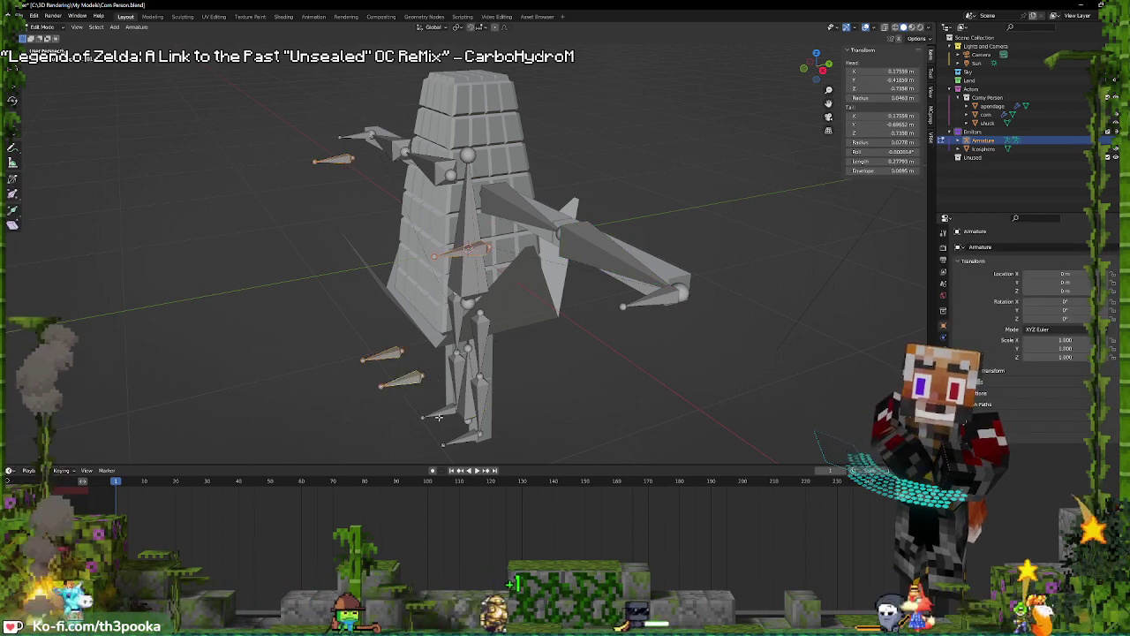
click(477, 257)
click(544, 265)
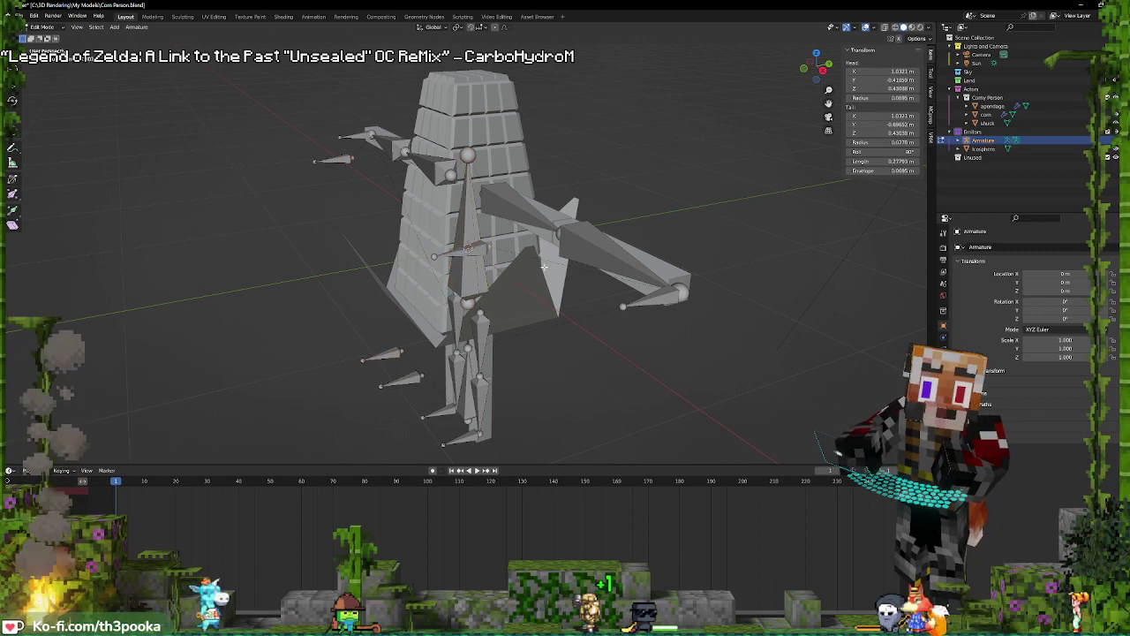
click(644, 301)
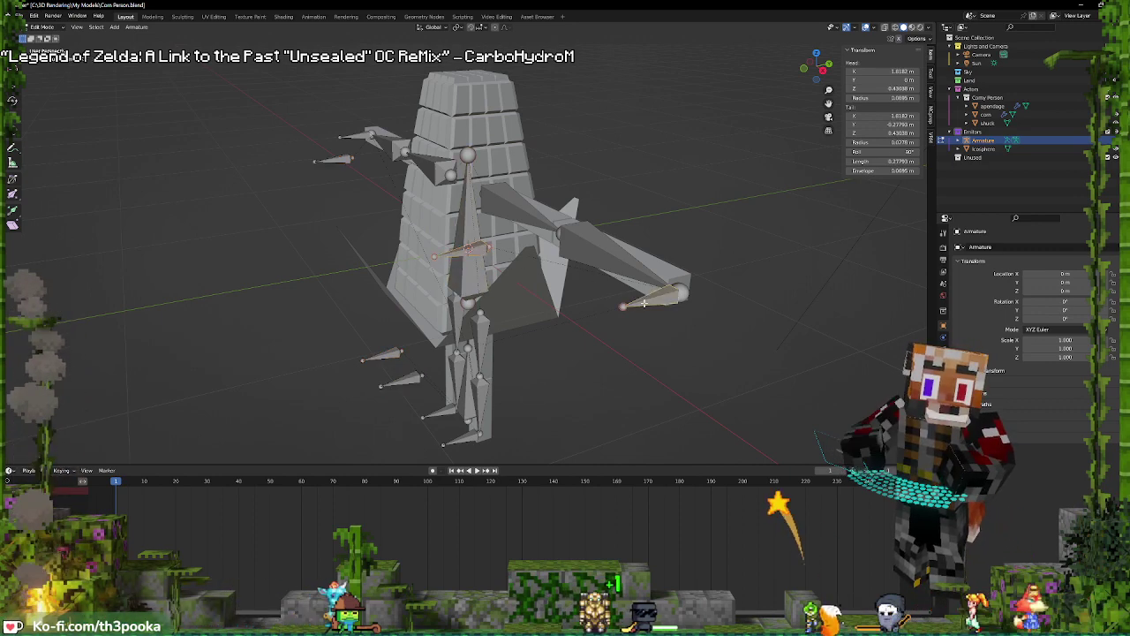
key(alt+p)
click(646, 287)
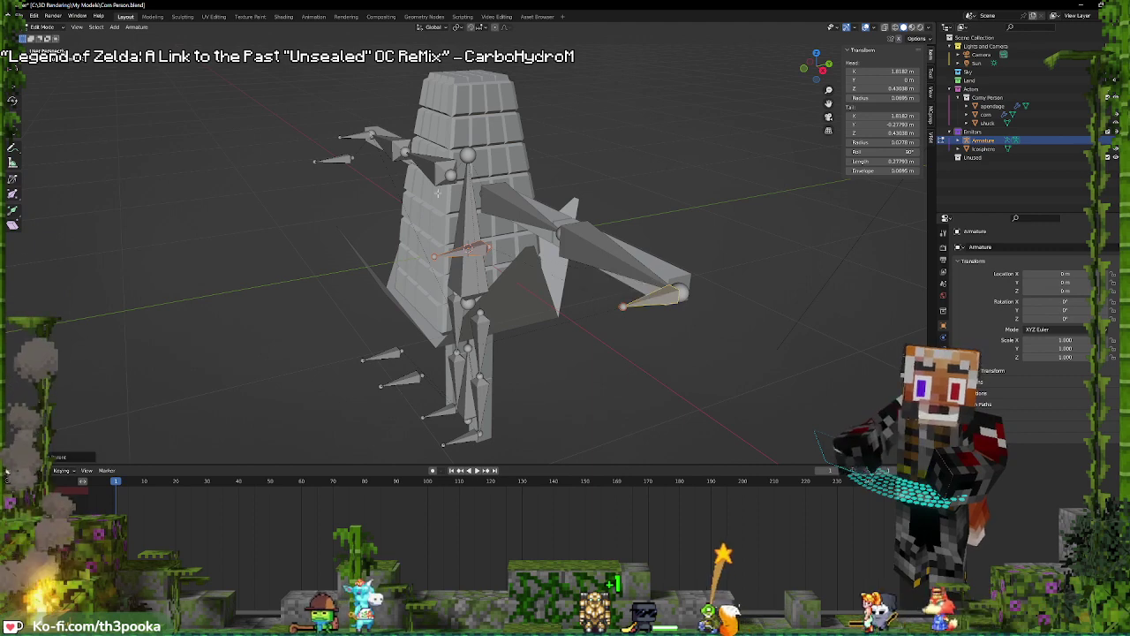
Parent the right elbow's and both knees' pole bones to their matching hand and foot control bones, using Keep Offset
click(343, 157)
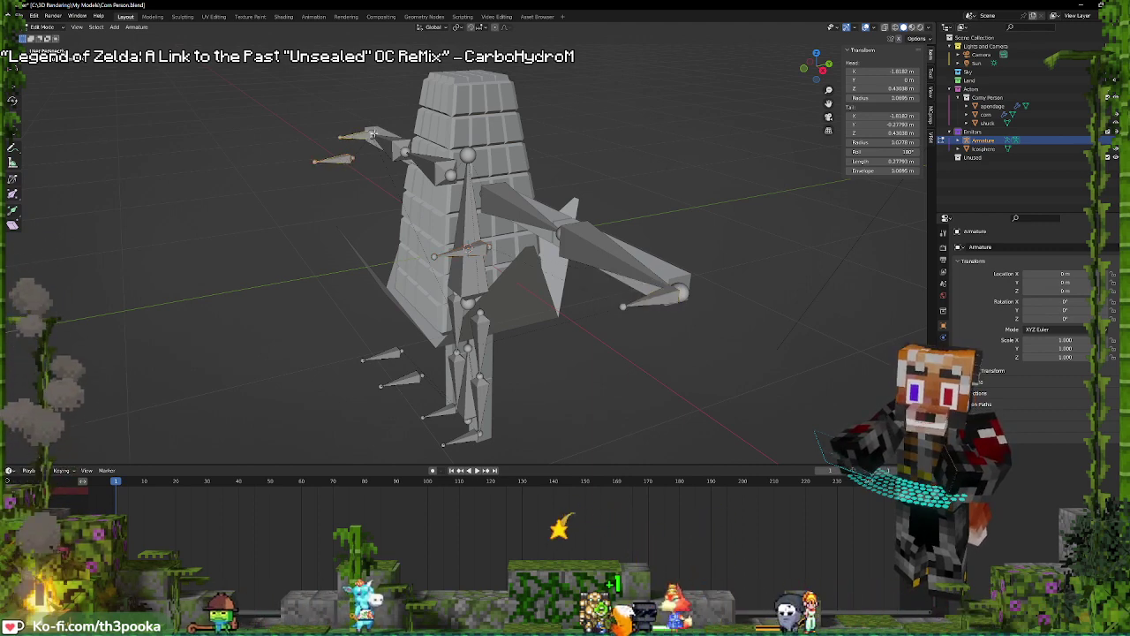
click(350, 140)
click(402, 379)
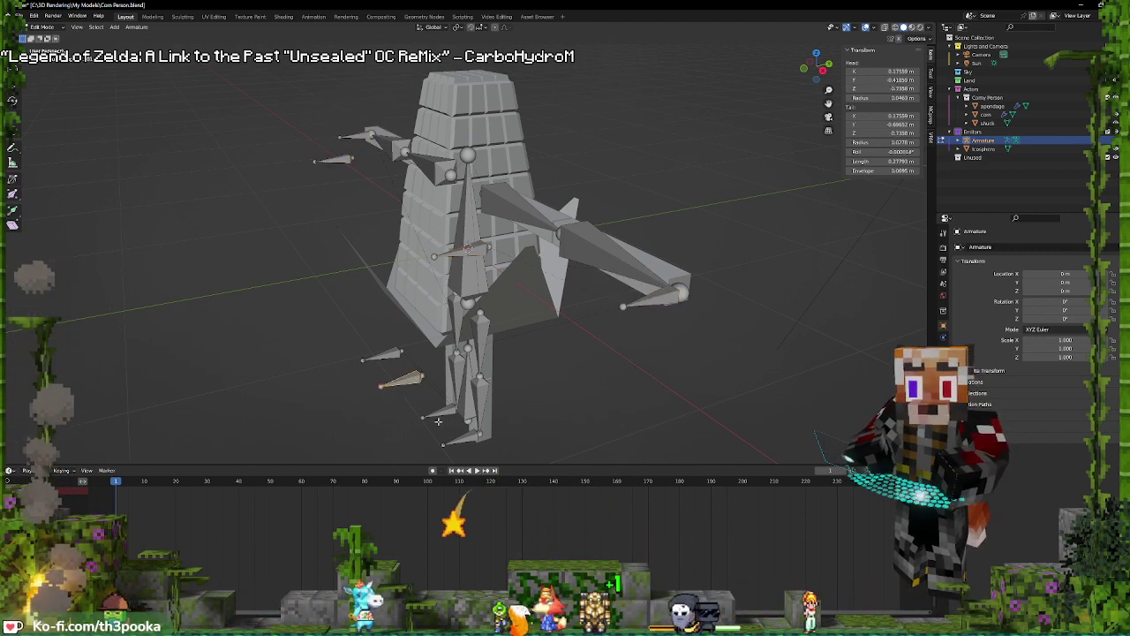
key(ctrl+p)
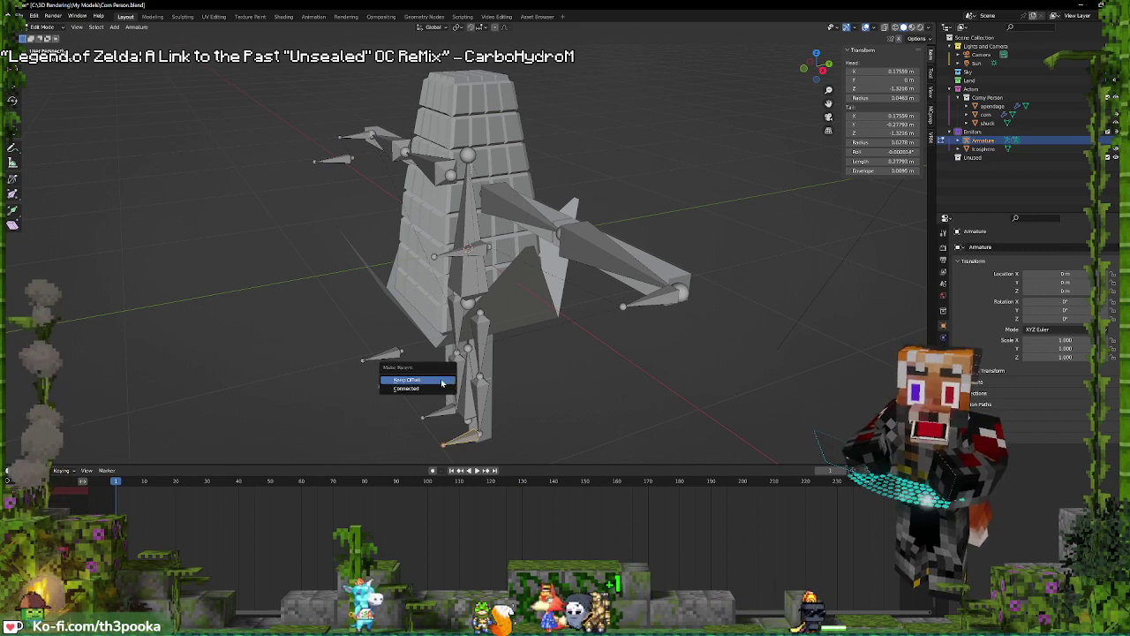
click(438, 390)
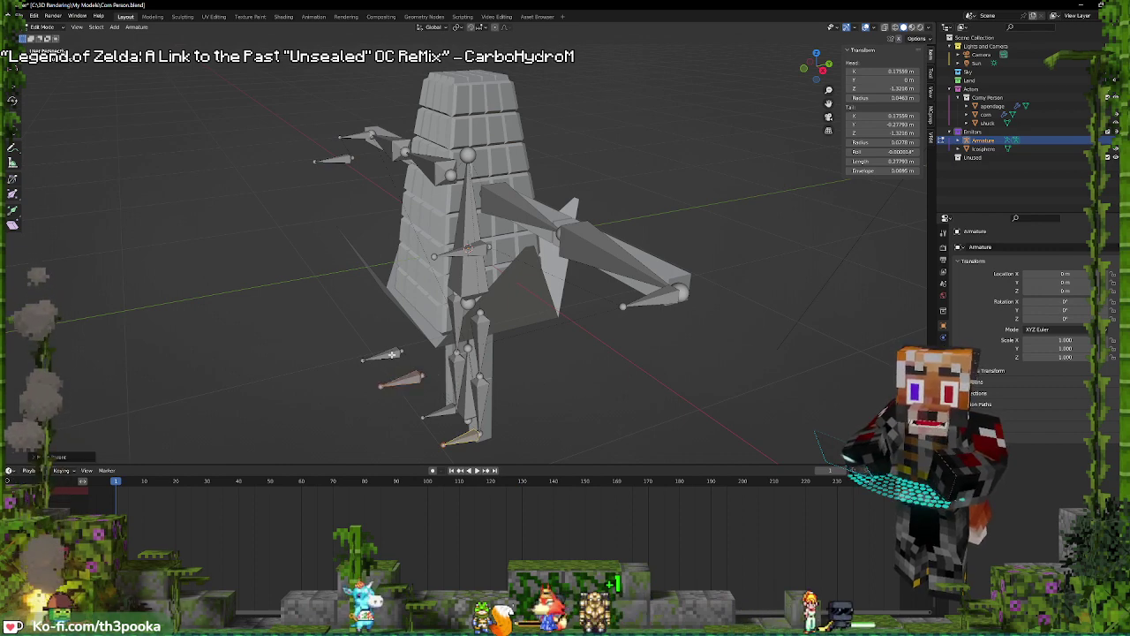
key(ctrl+p)
click(443, 404)
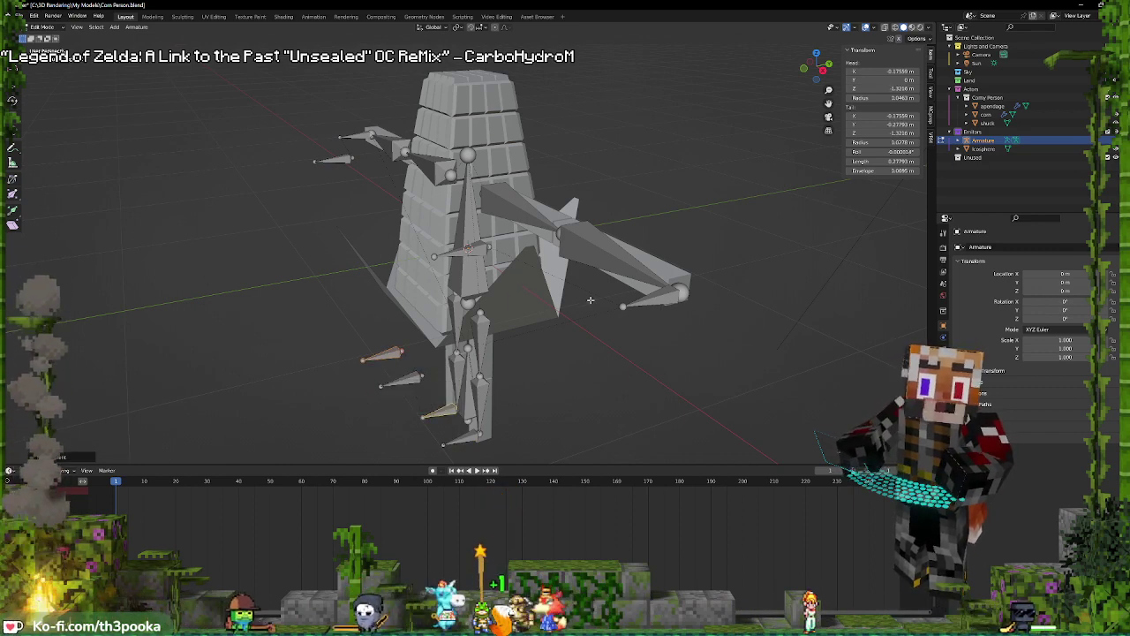
Set the pole bone of the left forearm's IK constraint to Arm.L.IK.001 in Pose Mode
click(613, 245)
key(ctrl+Tab)
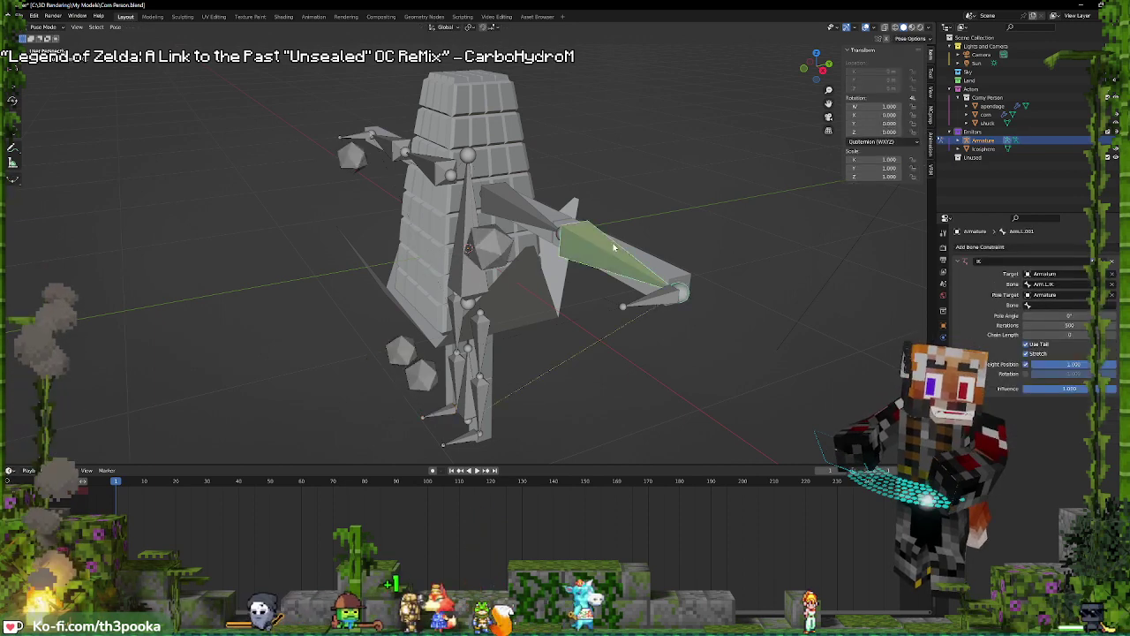
click(1055, 304)
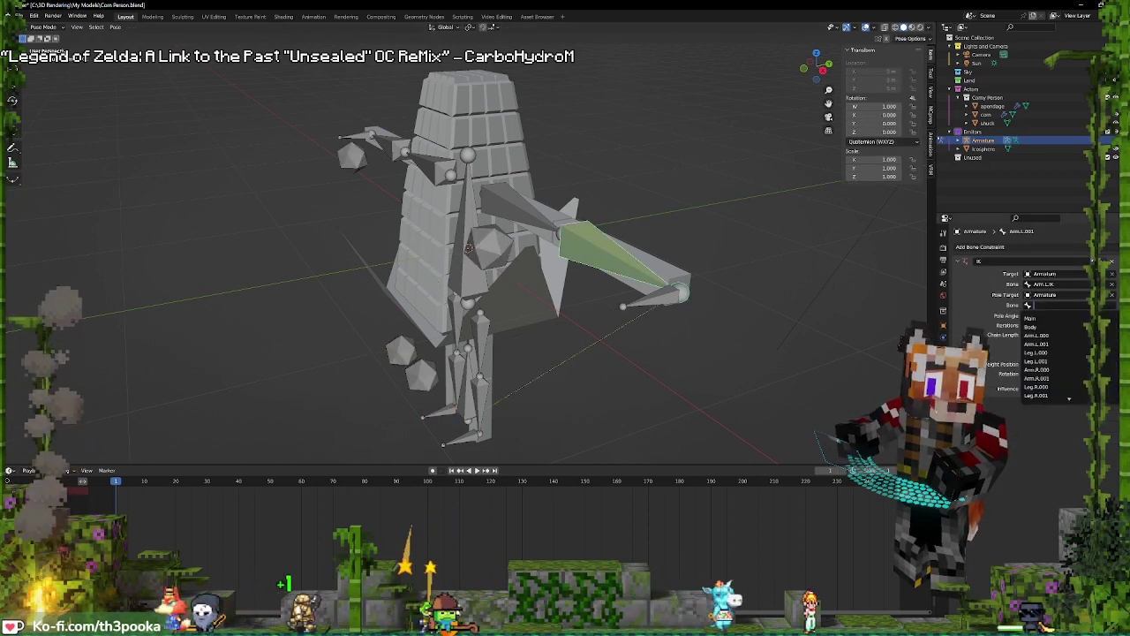
click(731, 234)
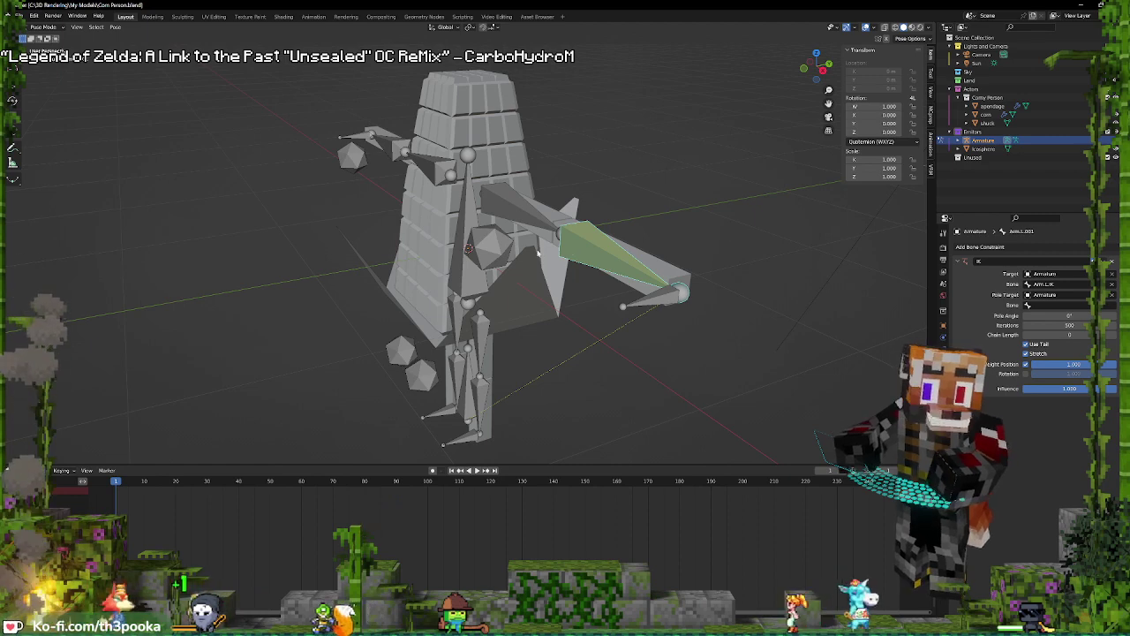
click(1097, 303)
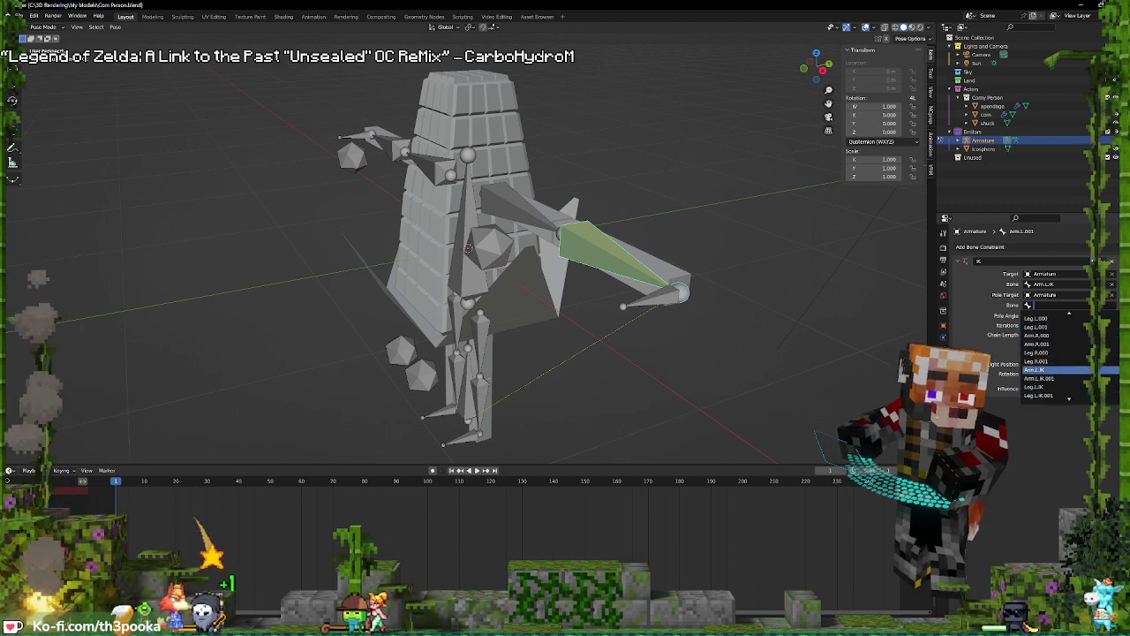
click(1051, 378)
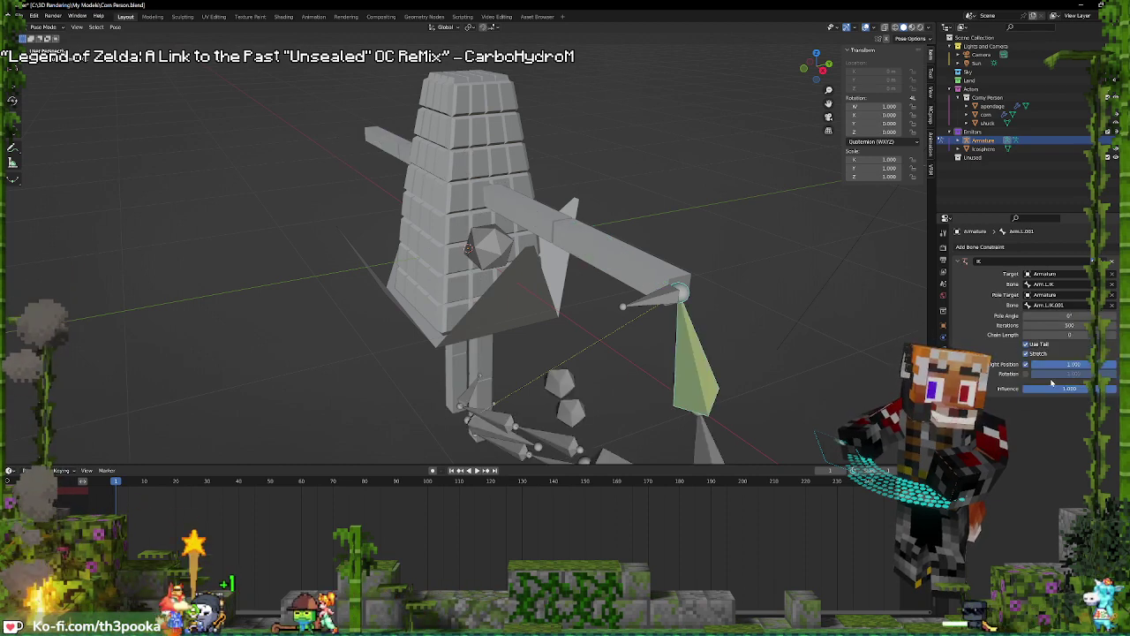
Set the chain length of the left forearm's IK constraint to 2 and activate the Transform tool
click(1112, 336)
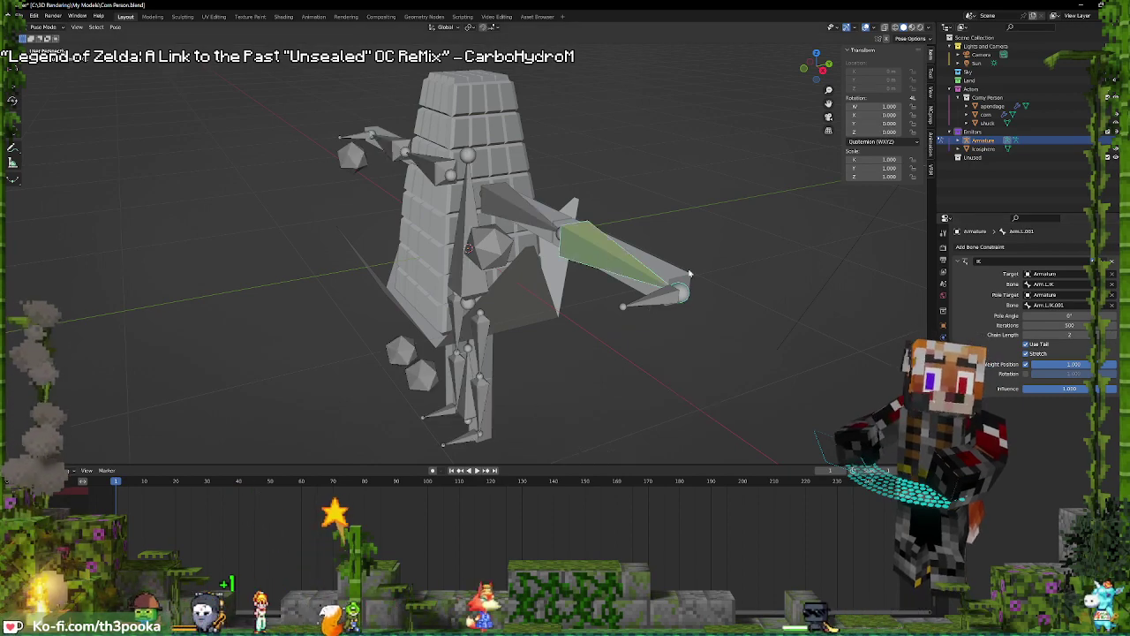
middle_drag(651, 300, 697, 292)
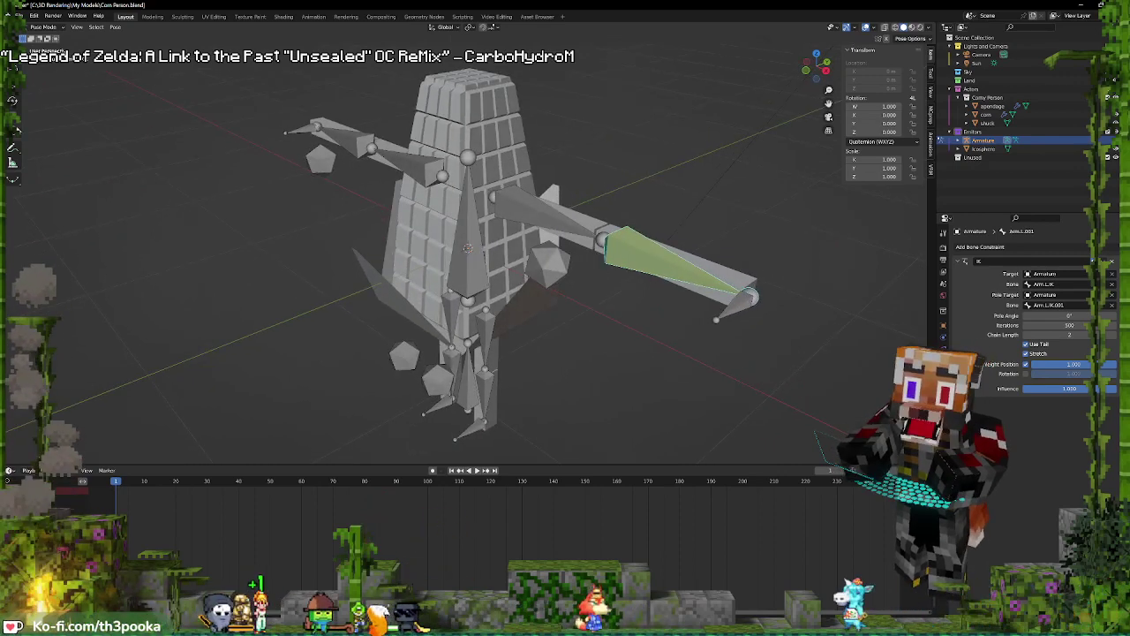
click(13, 131)
middle_drag(767, 252, 744, 256)
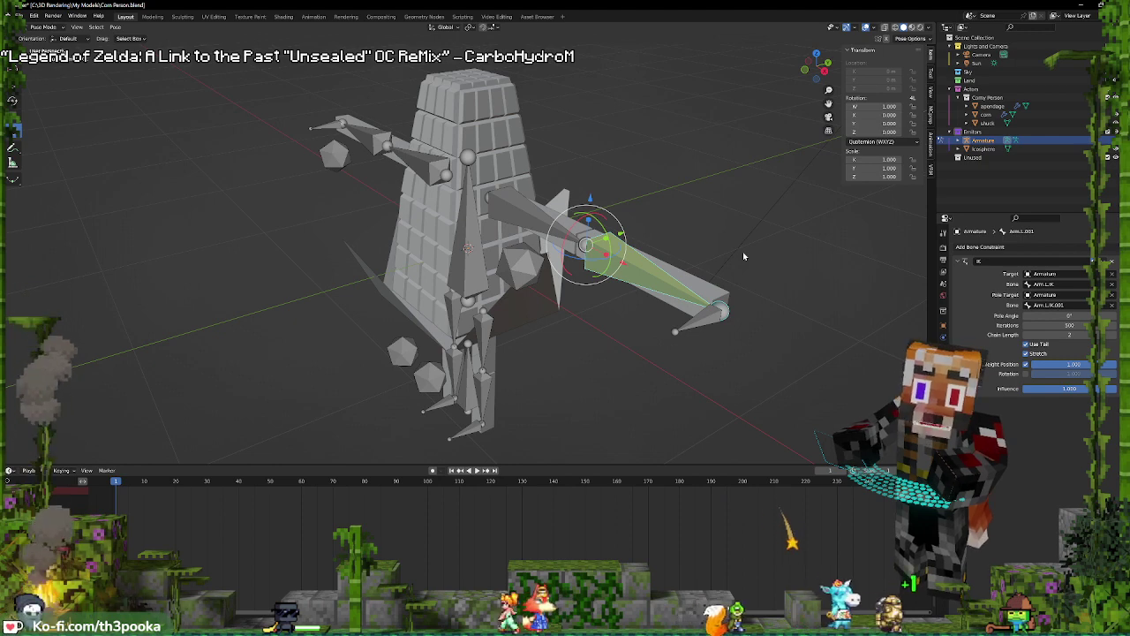
Test the left arm's IK by moving the left hand's control bone, cancelling the move
click(698, 323)
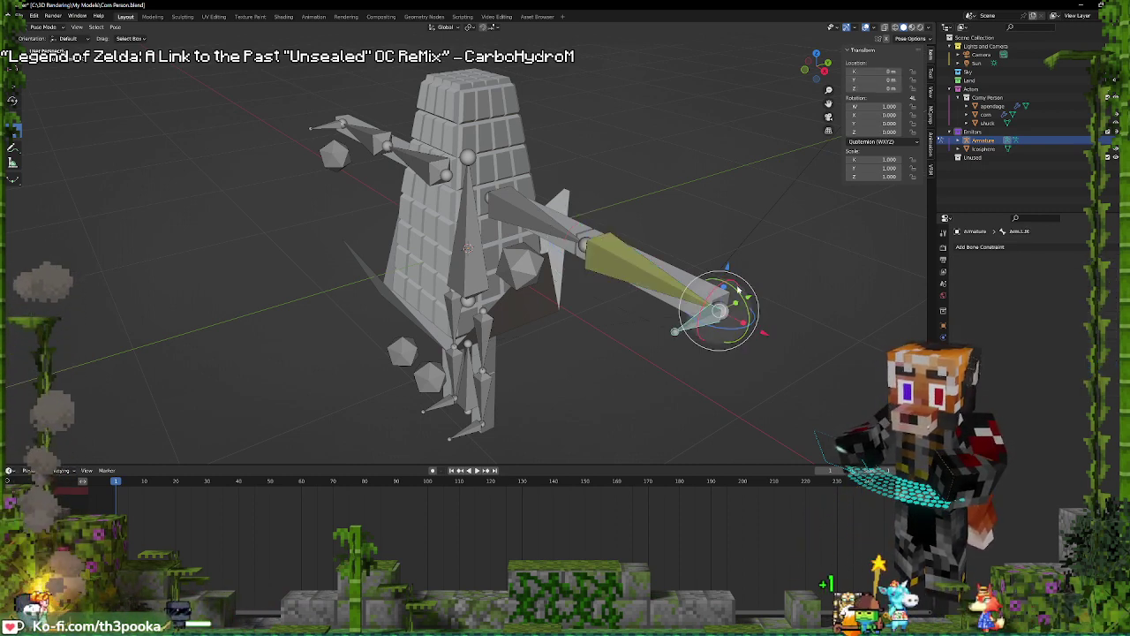
mouse_move(778, 256)
middle_down()
mouse_move(768, 255)
mouse_move(789, 259)
mouse_move(779, 256)
middle_up()
key(g)
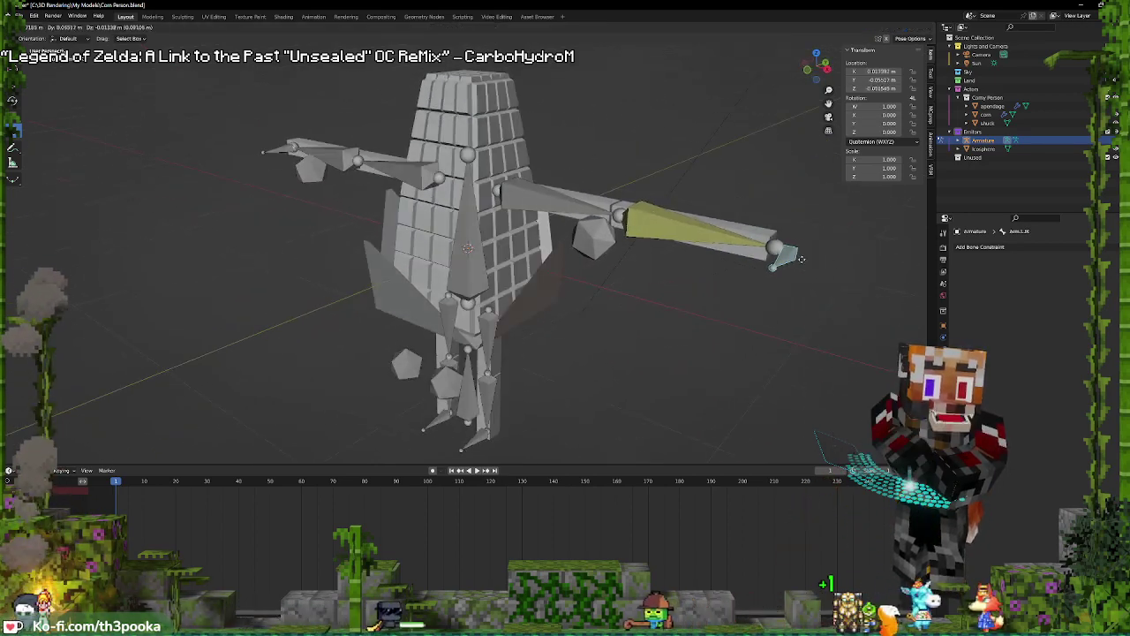
drag(804, 251, 609, 182)
key(Escape)
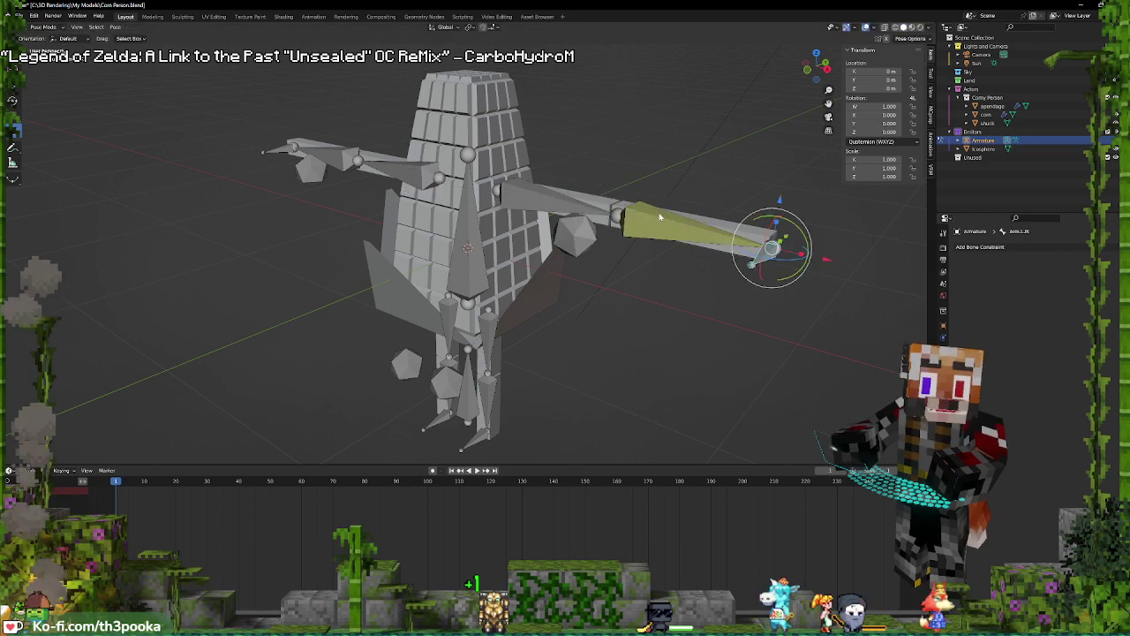
Try rotating the left forearm bone directly, and retest the arm's IK with a cancelled move of the hand's control bone
middle_drag(623, 202, 569, 227)
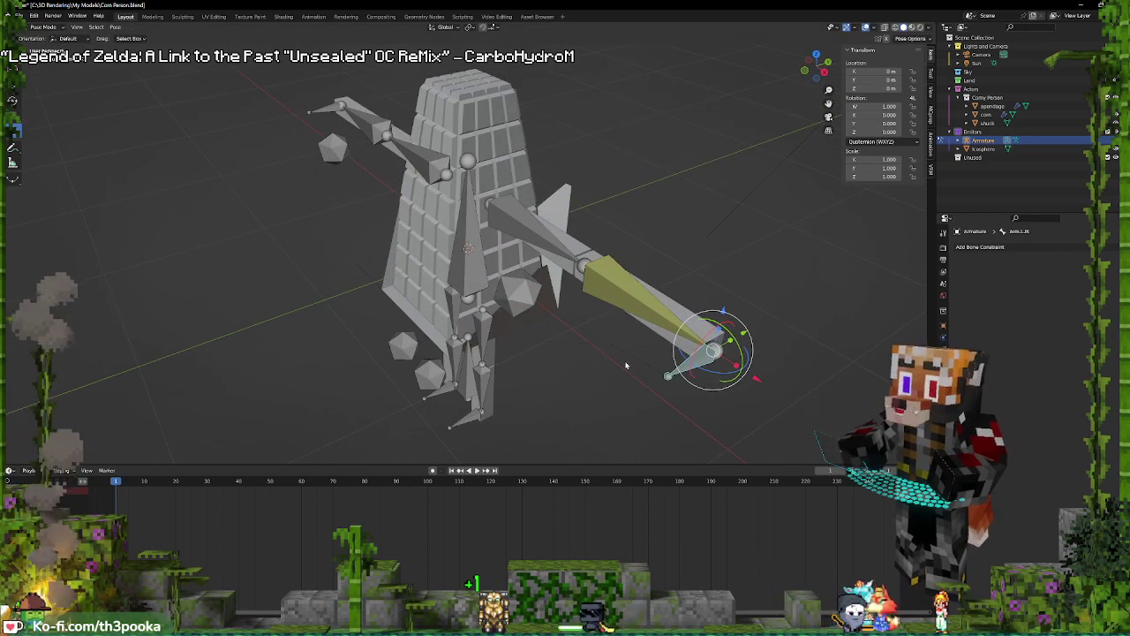
click(609, 285)
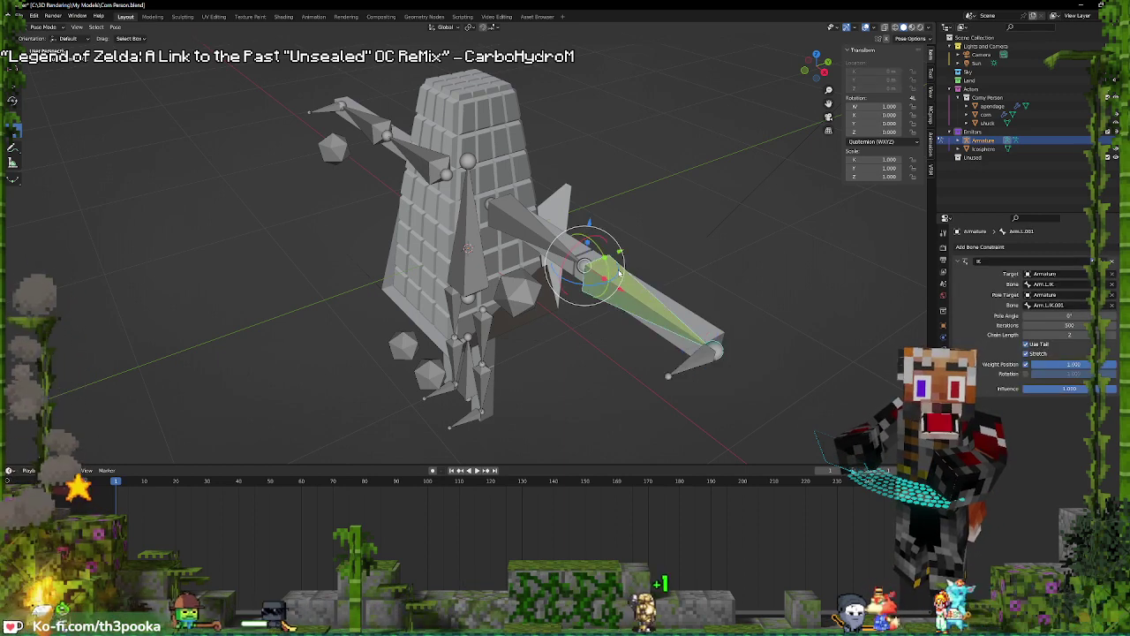
click(614, 279)
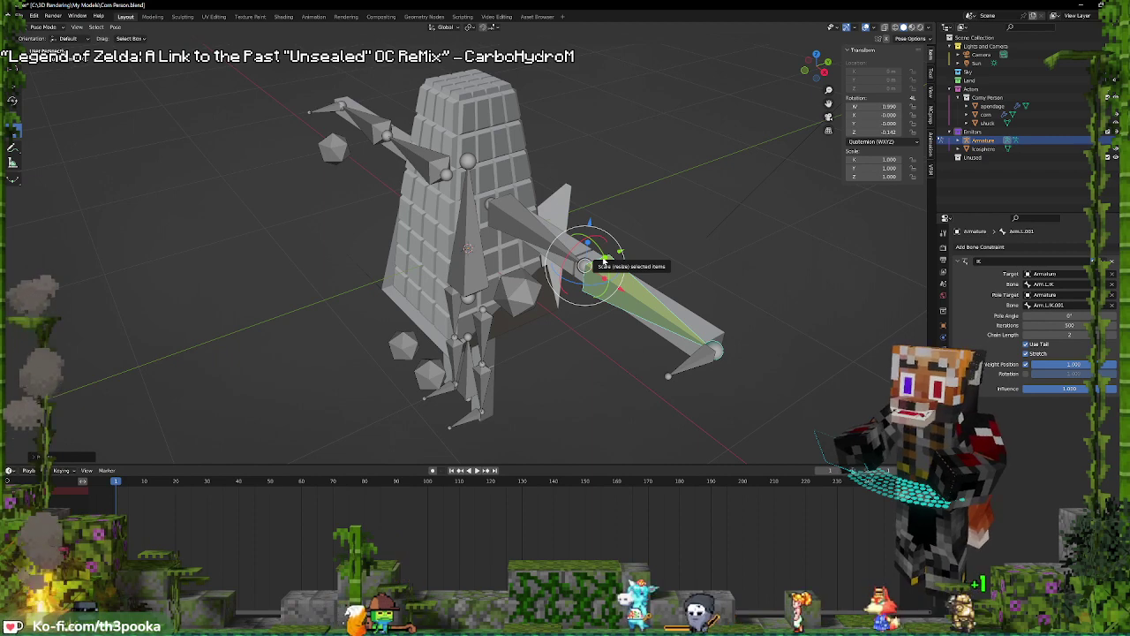
click(706, 351)
key(g)
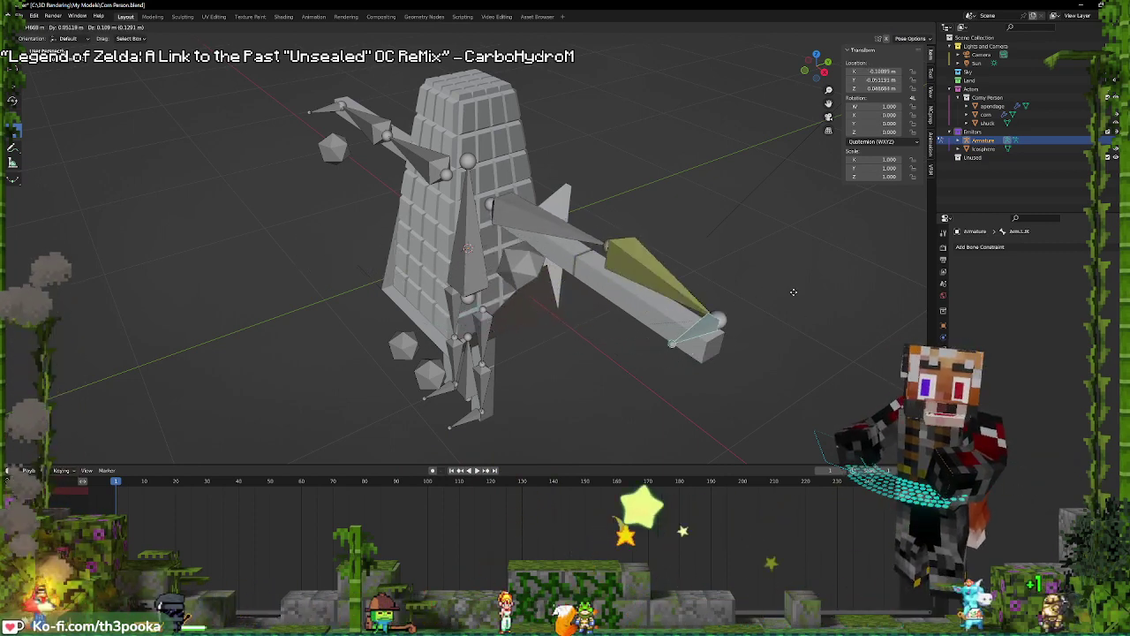
key(Escape)
Select the right forearm bone in Pose Mode
middle_drag(733, 279, 773, 262)
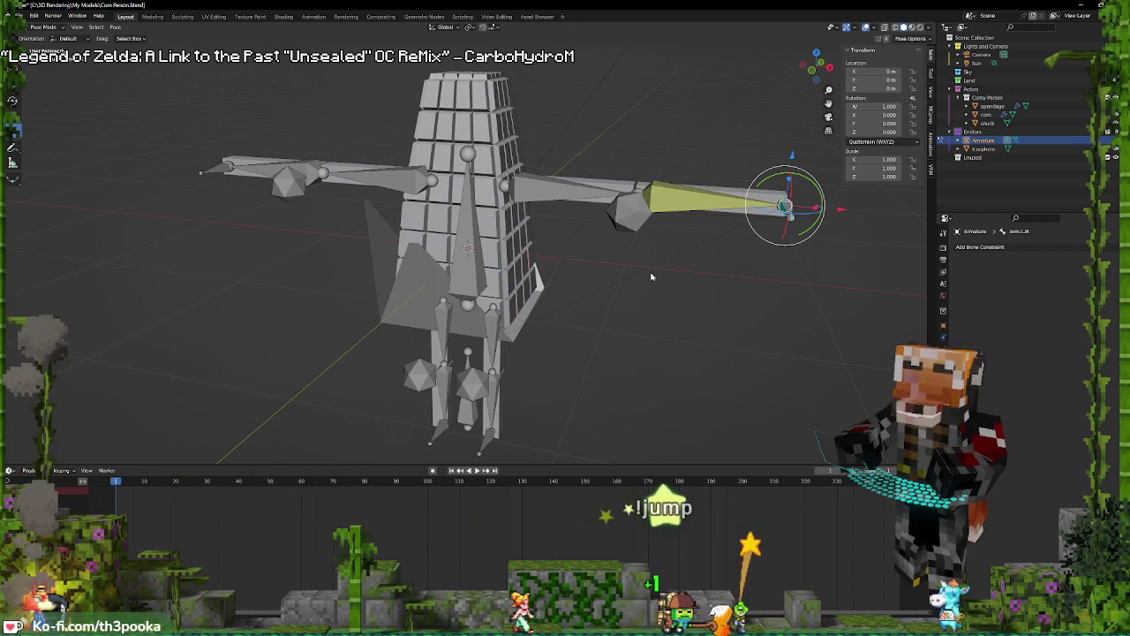
middle_drag(645, 192, 409, 244)
click(326, 229)
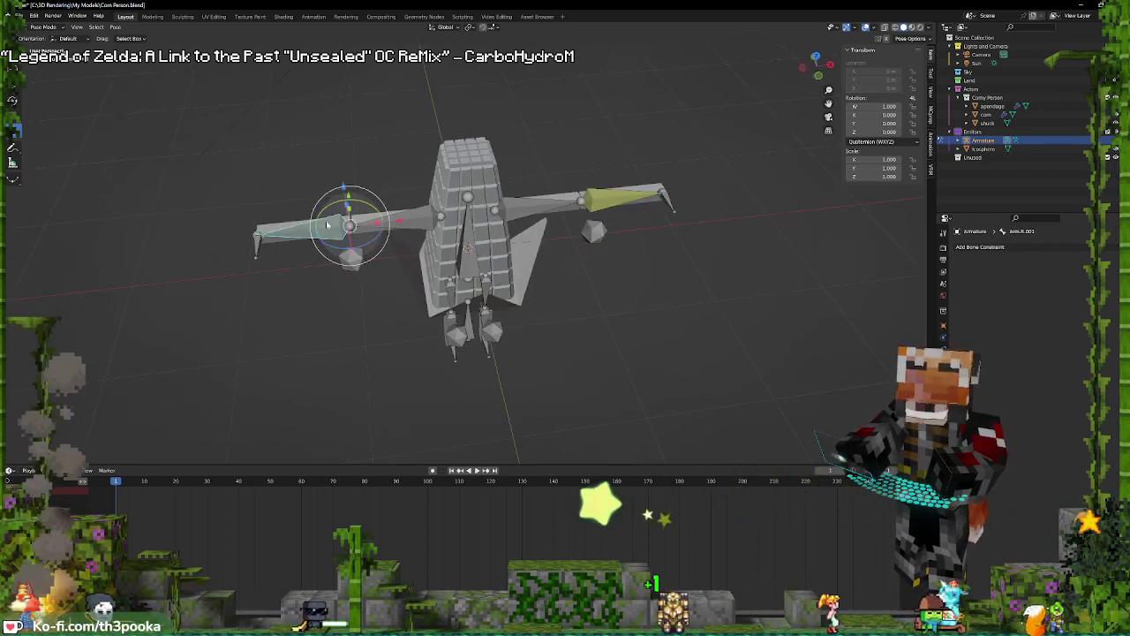